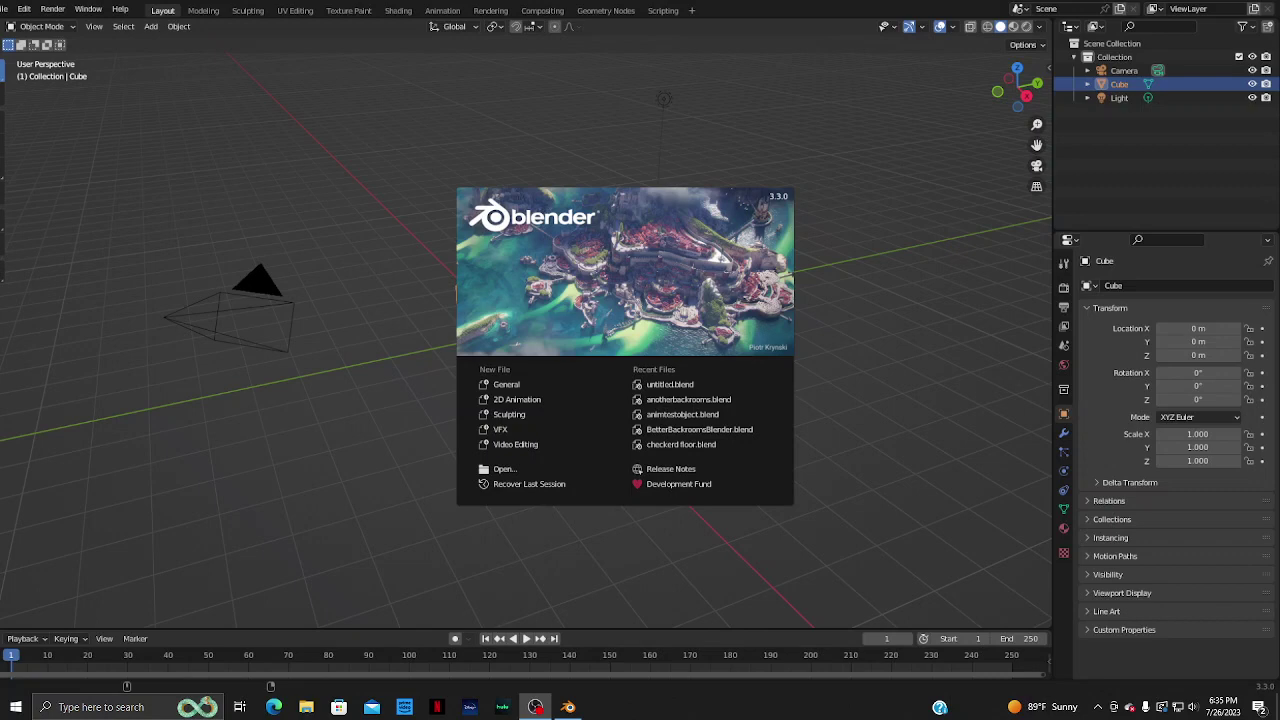
- Start a new General scene and delete the default cube
left_click(912, 74)
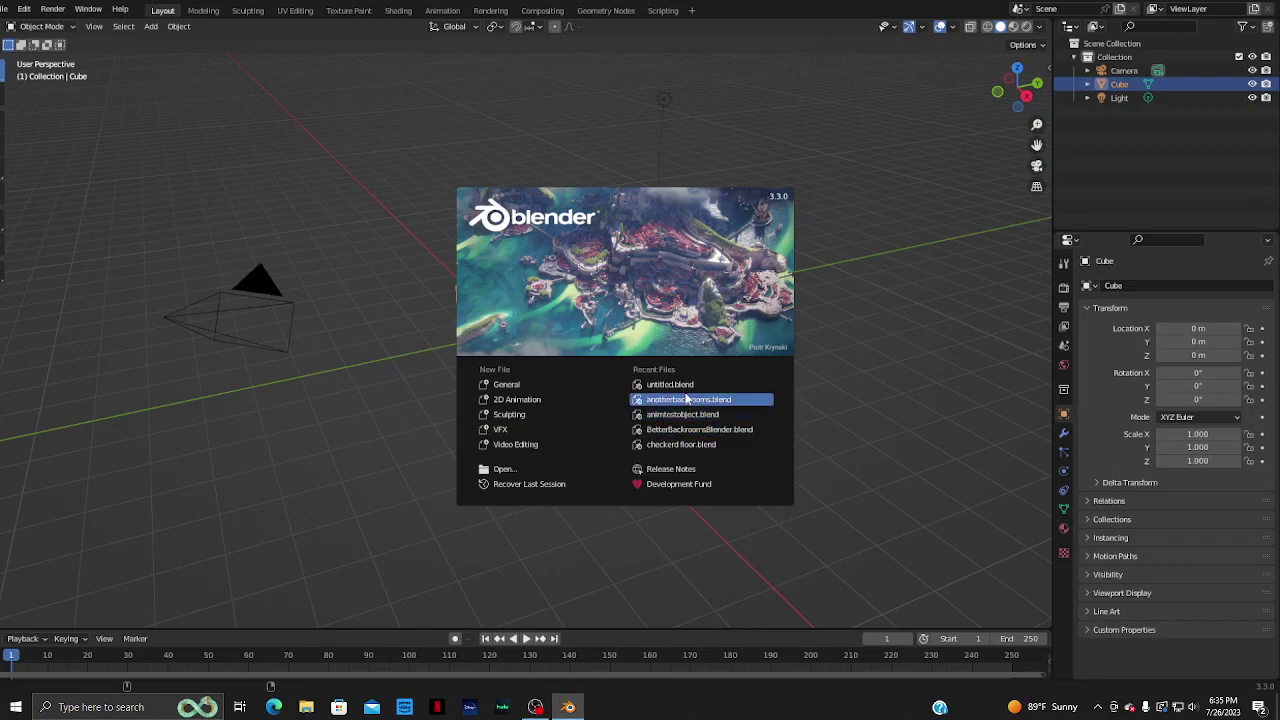
left_click(571, 387)
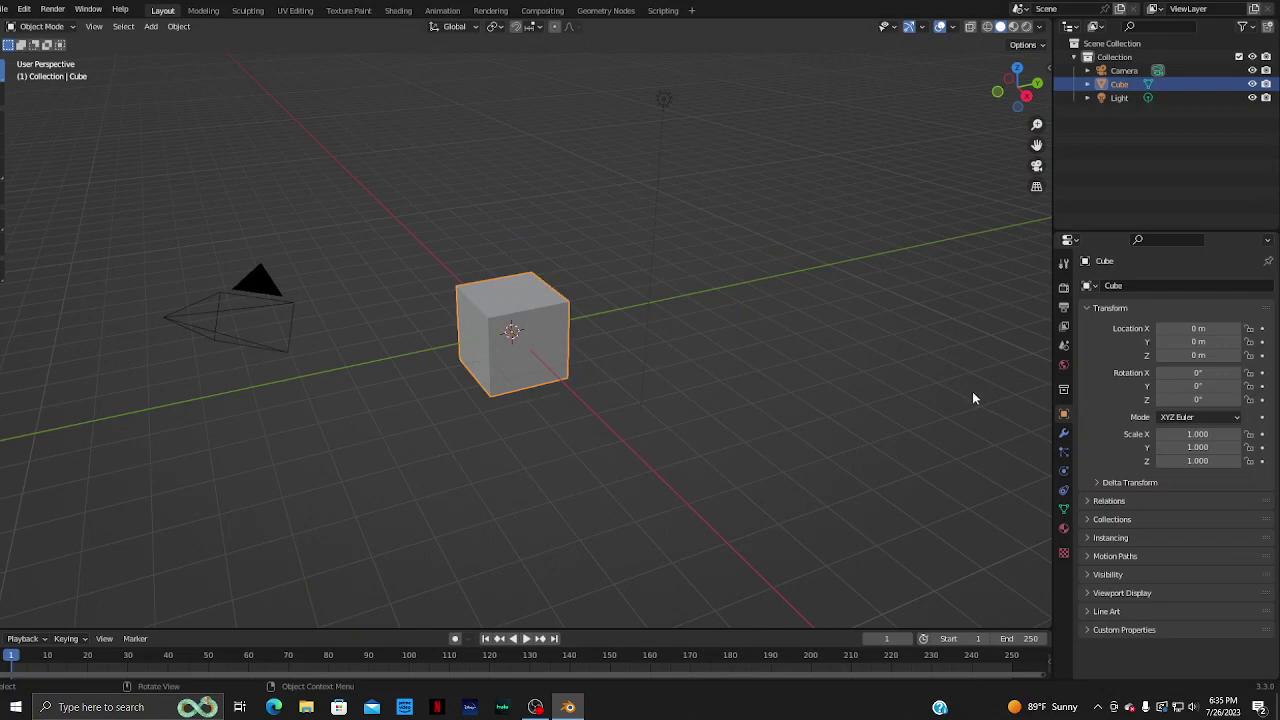
mouse_move(859, 381)
middle_mouse_down()
mouse_move(766, 318)
mouse_move(847, 375)
mouse_move(677, 393)
middle_mouse_up()
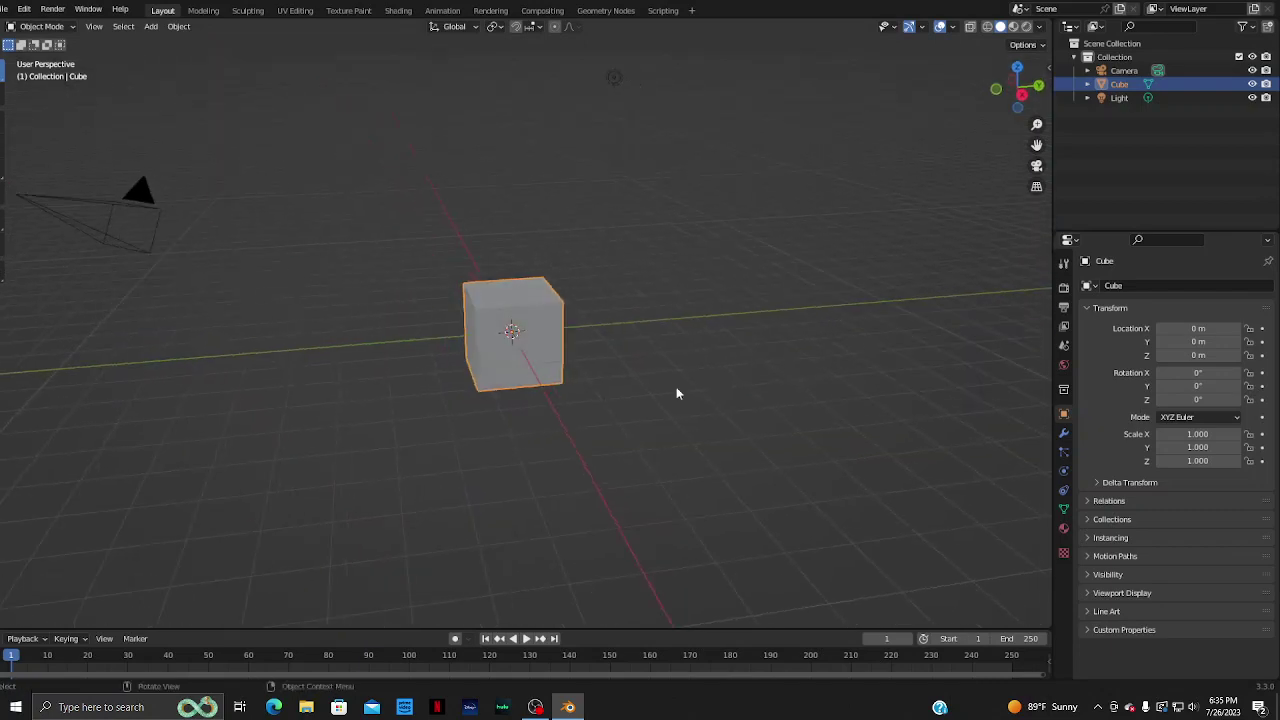
right_click(530, 336)
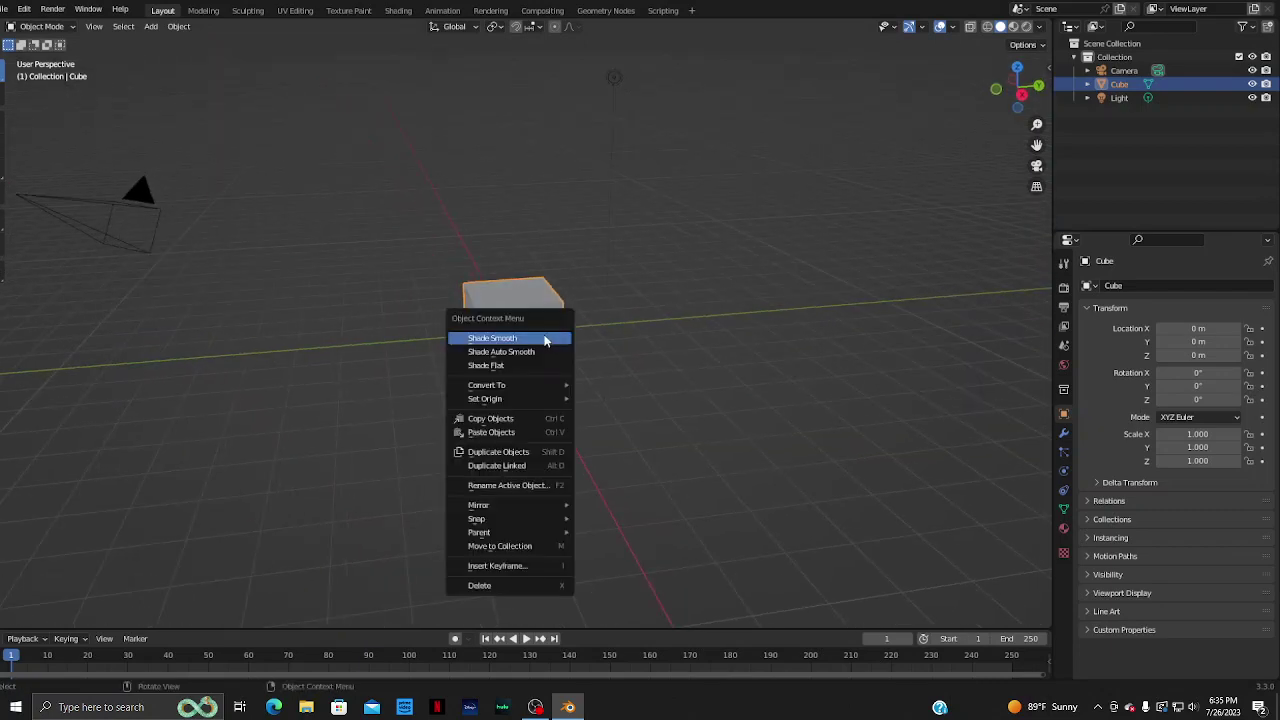
left_click(522, 586)
- Add a fresh mesh cube at the origin
key("shift+a")
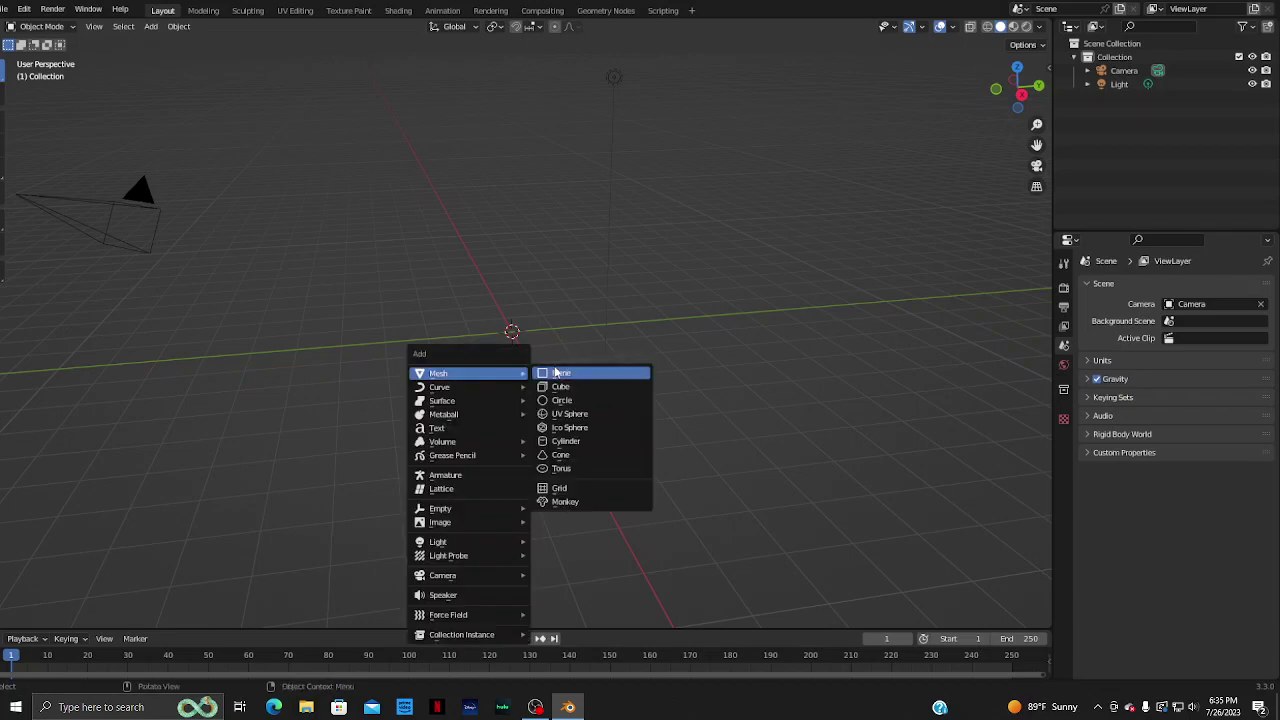
left_click(560, 386)
middle_click_drag(588, 329, 534, 371)
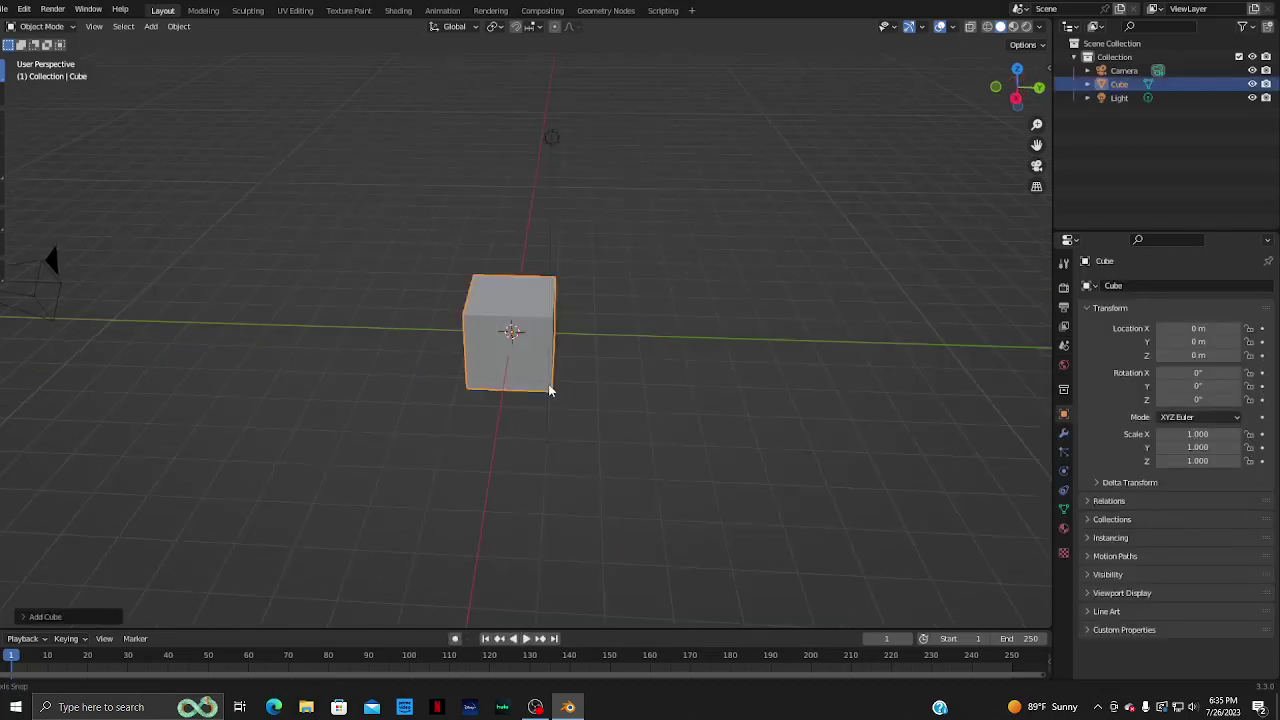
scroll(614, 377, "up", 4)
middle_click_drag(614, 377, 655, 351)
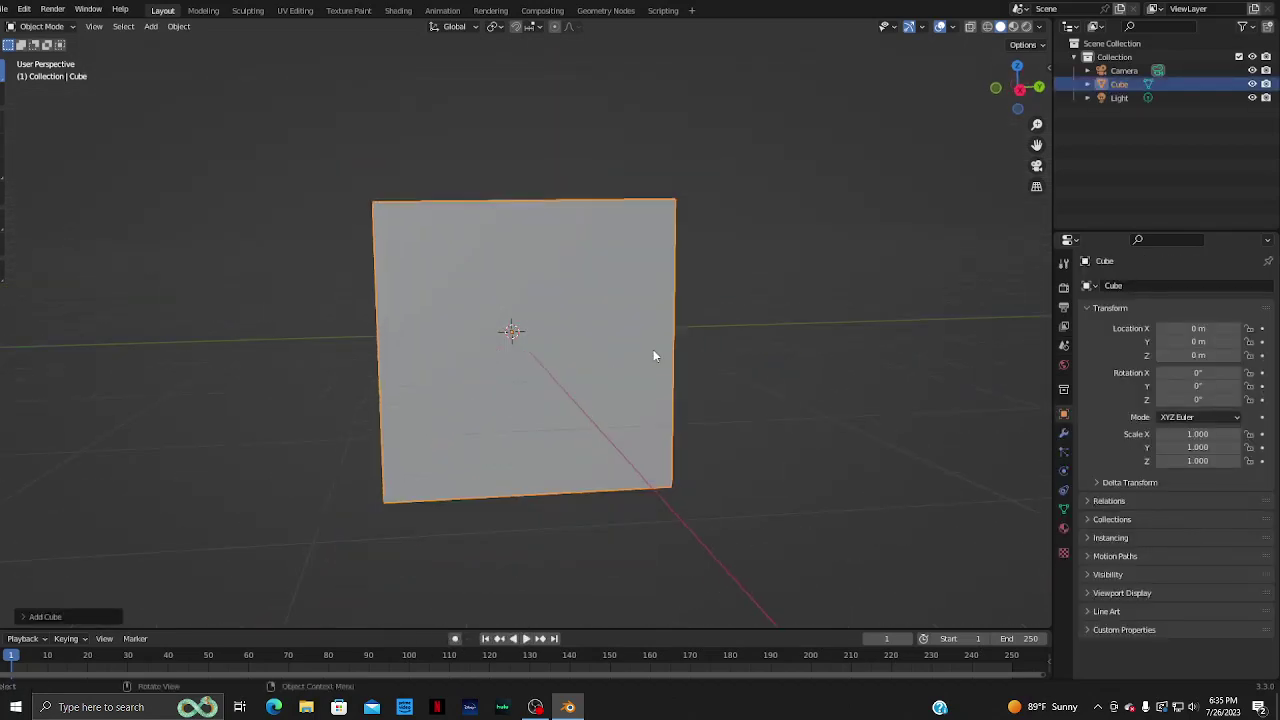
scroll(655, 351, "down", 5)
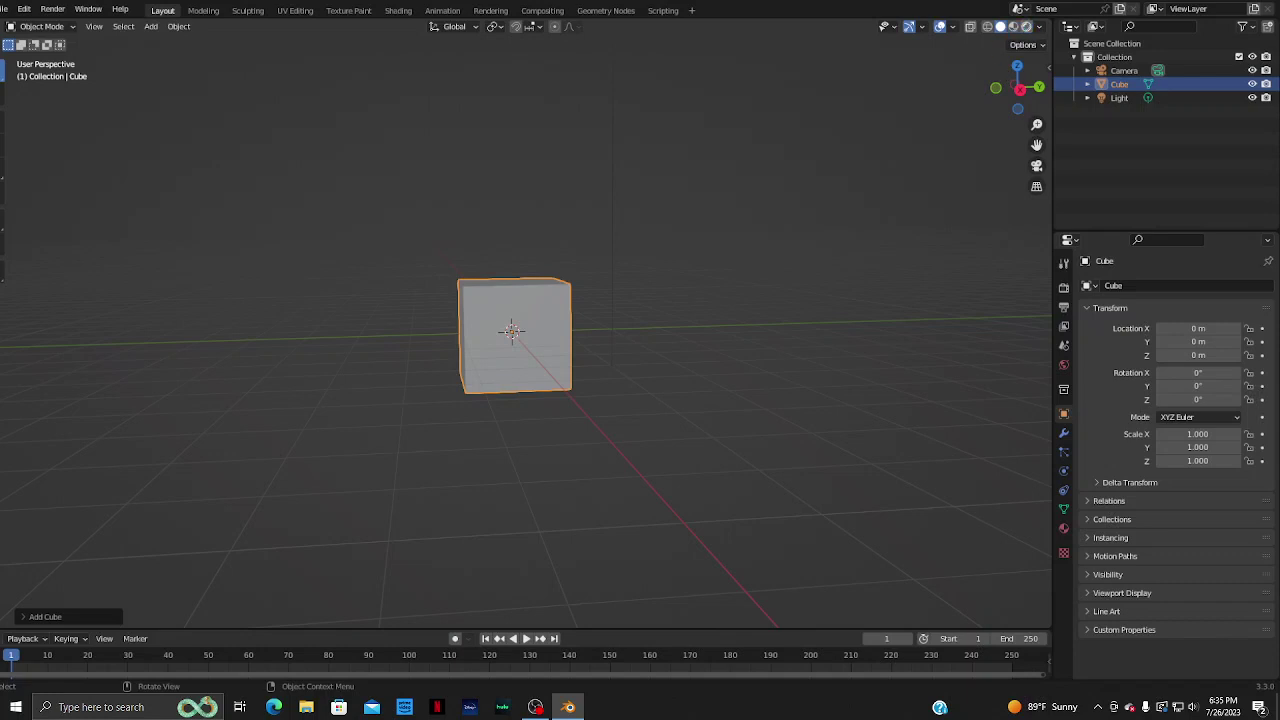
- Squash the cube along X in two passes down to an X scale of 0.007
middle_click_drag(554, 411, 620, 380)
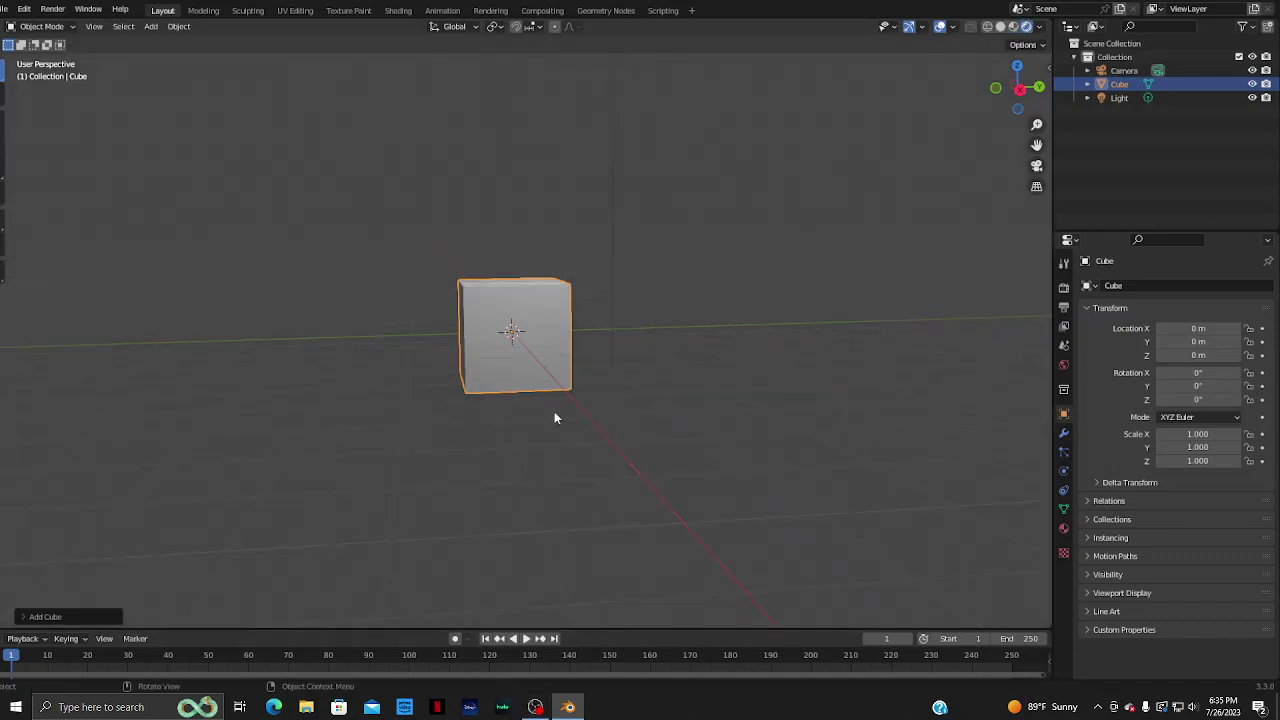
mouse_move(646, 433)
middle_mouse_down()
mouse_move(740, 386)
mouse_move(734, 357)
mouse_move(697, 397)
mouse_move(563, 360)
mouse_move(608, 337)
mouse_move(580, 343)
middle_mouse_up()
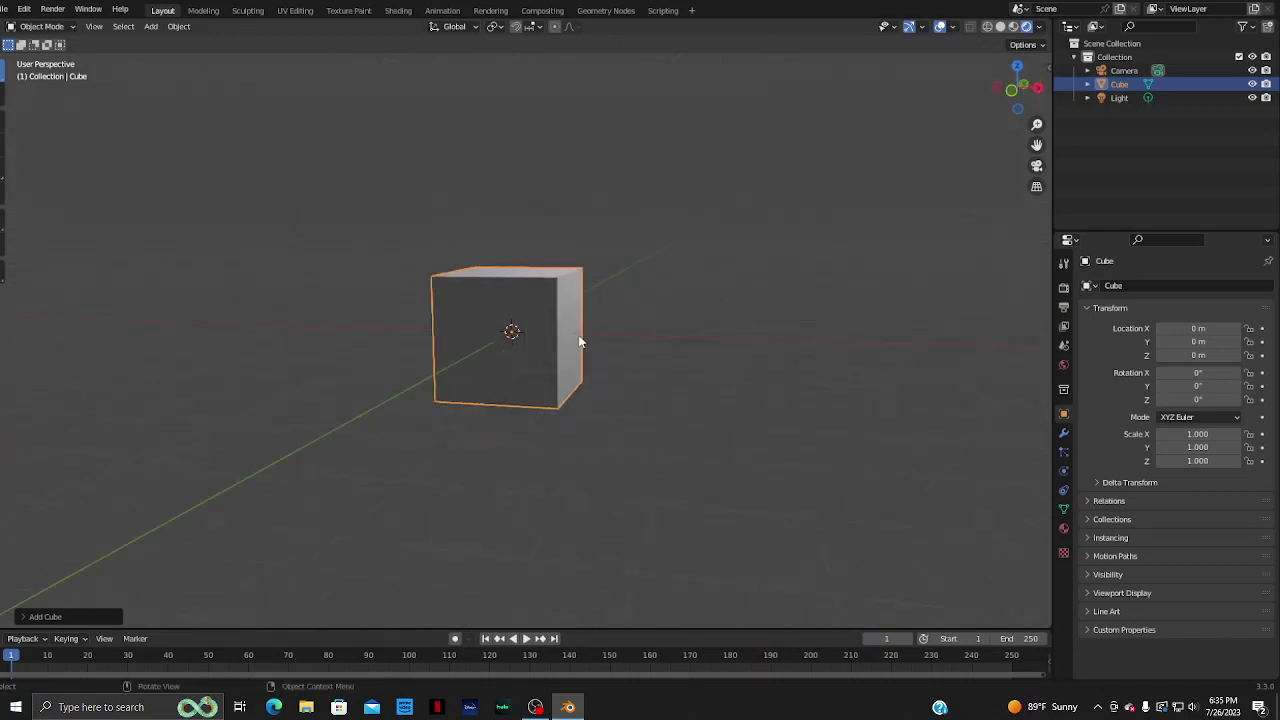
right_click(545, 323)
left_click(533, 364)
key("s")
key("x")
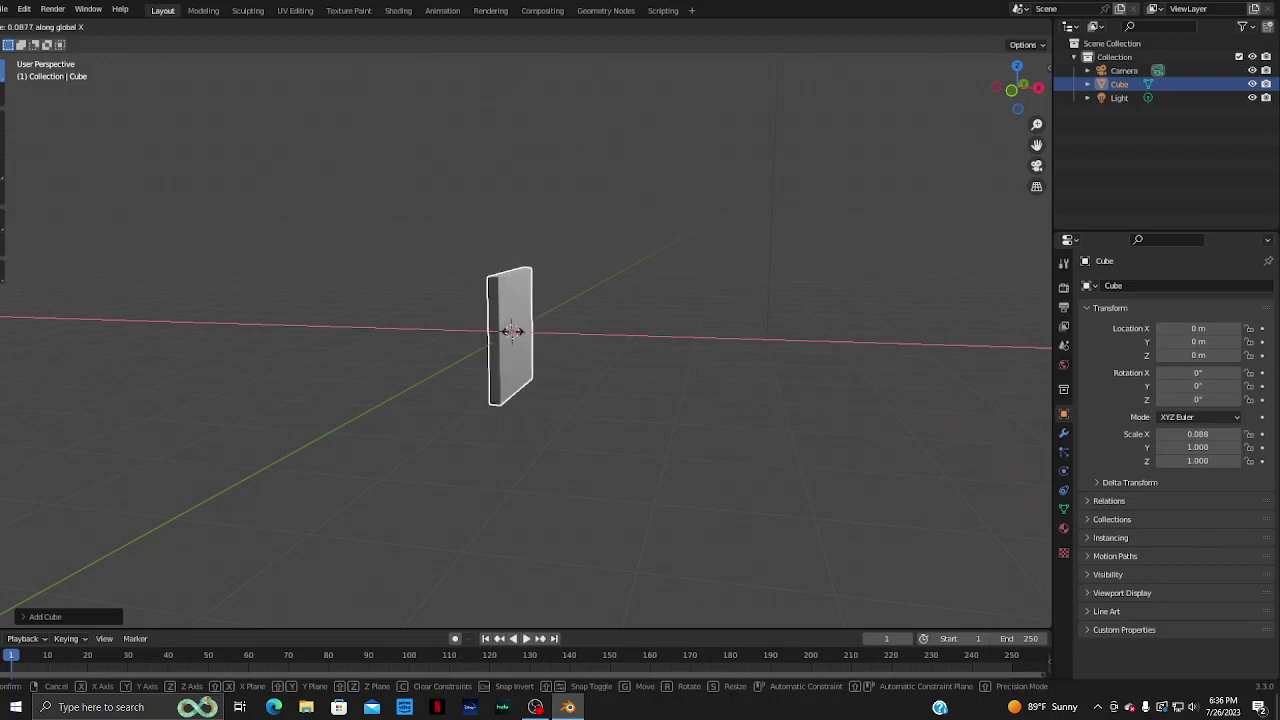
left_click(510, 334)
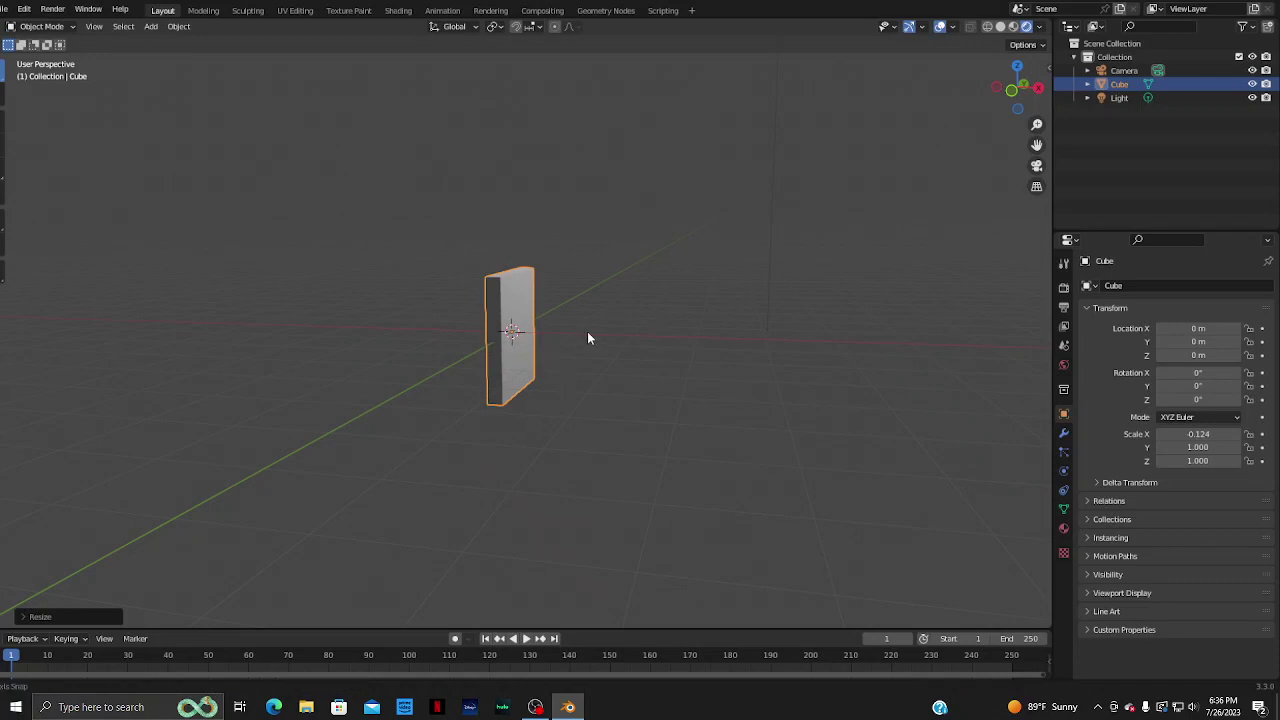
mouse_move(588, 338)
middle_mouse_down()
mouse_move(663, 343)
mouse_move(569, 374)
mouse_move(602, 356)
mouse_move(485, 329)
middle_mouse_up()
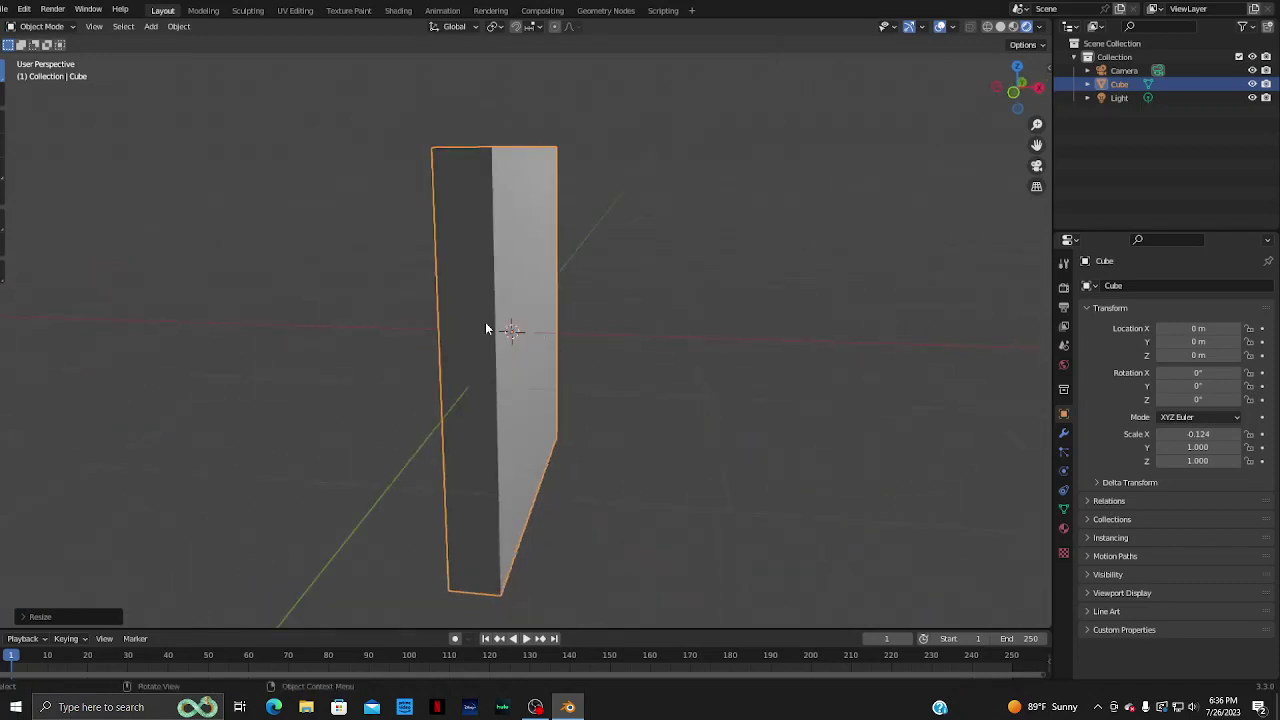
key("s")
key("x")
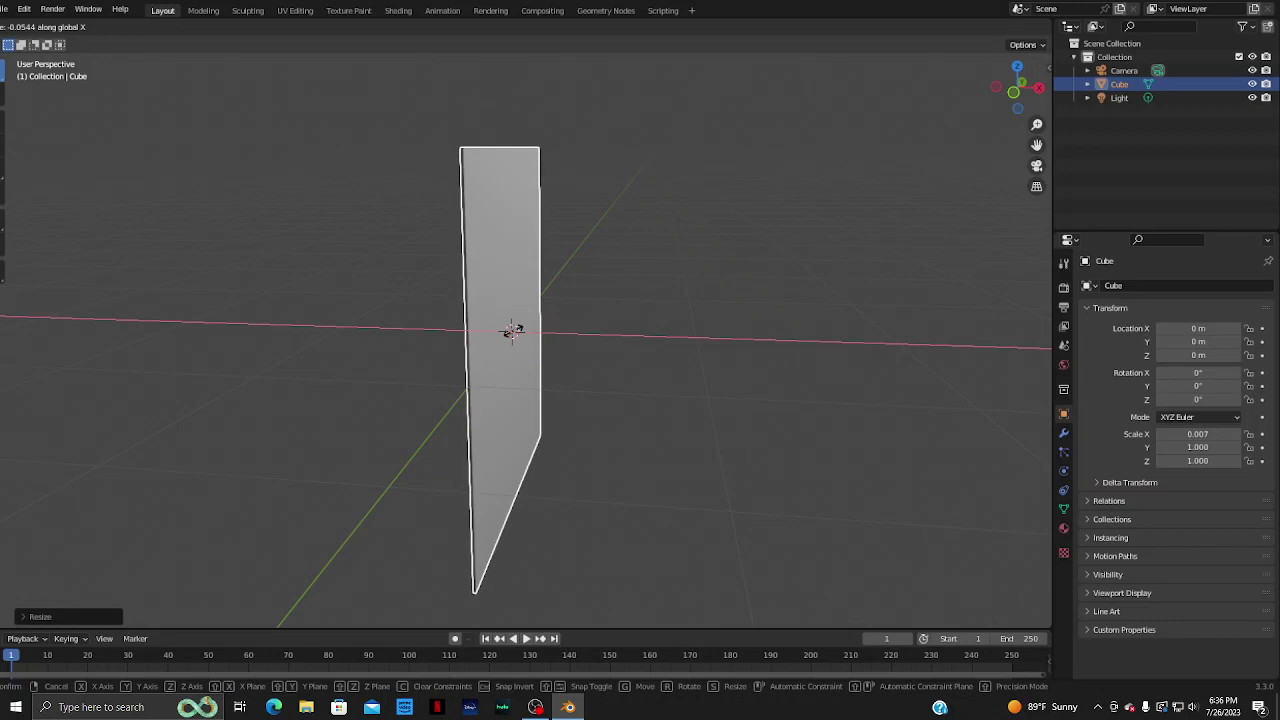
left_click(513, 335)
mouse_move(548, 333)
middle_mouse_down()
mouse_move(452, 331)
mouse_move(494, 358)
mouse_move(476, 323)
middle_mouse_up()
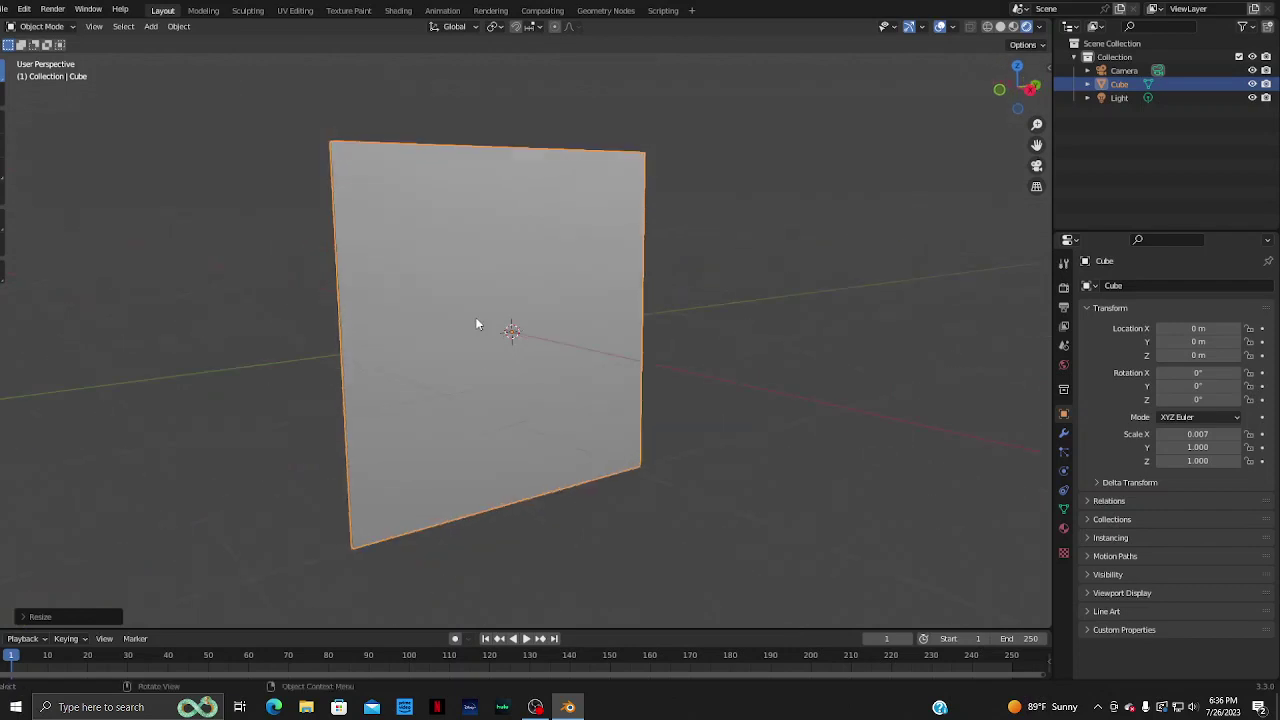
- Raise the thin wall about 1 m along Z
key("g")
key("z")
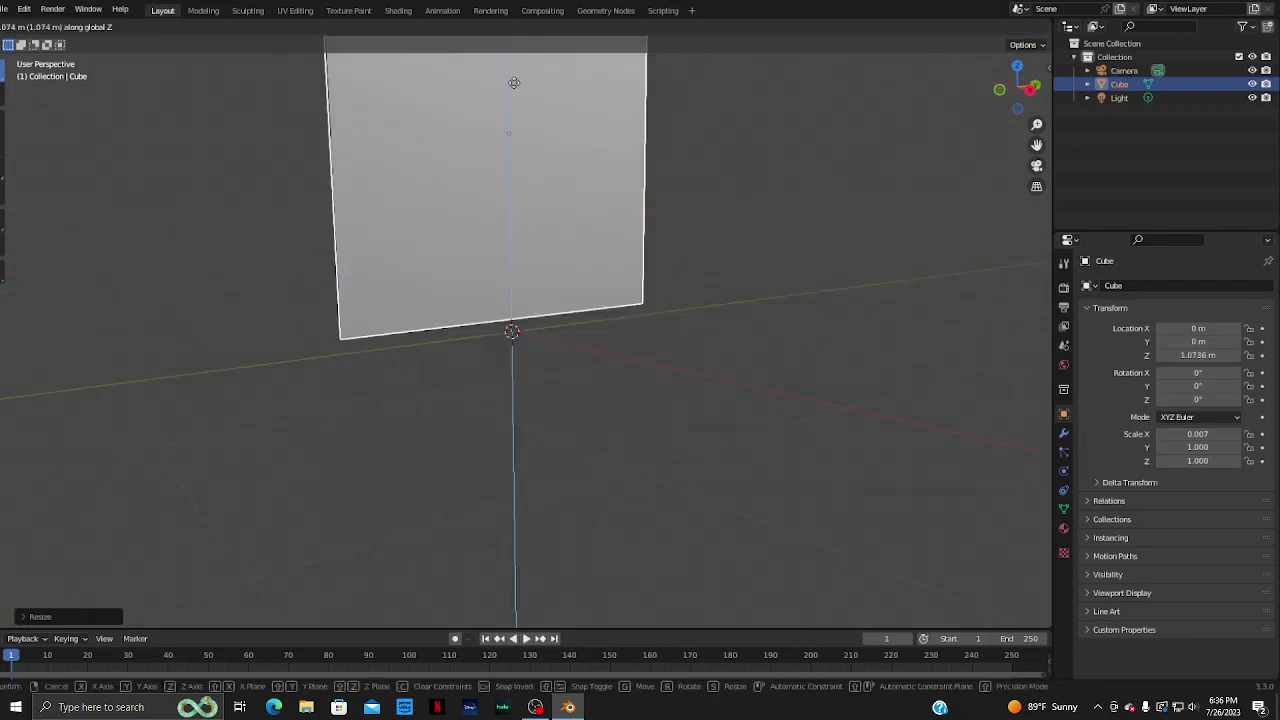
left_click(516, 131)
mouse_move(516, 132)
middle_mouse_down()
mouse_move(735, 350)
mouse_move(714, 309)
mouse_move(717, 326)
middle_mouse_up()
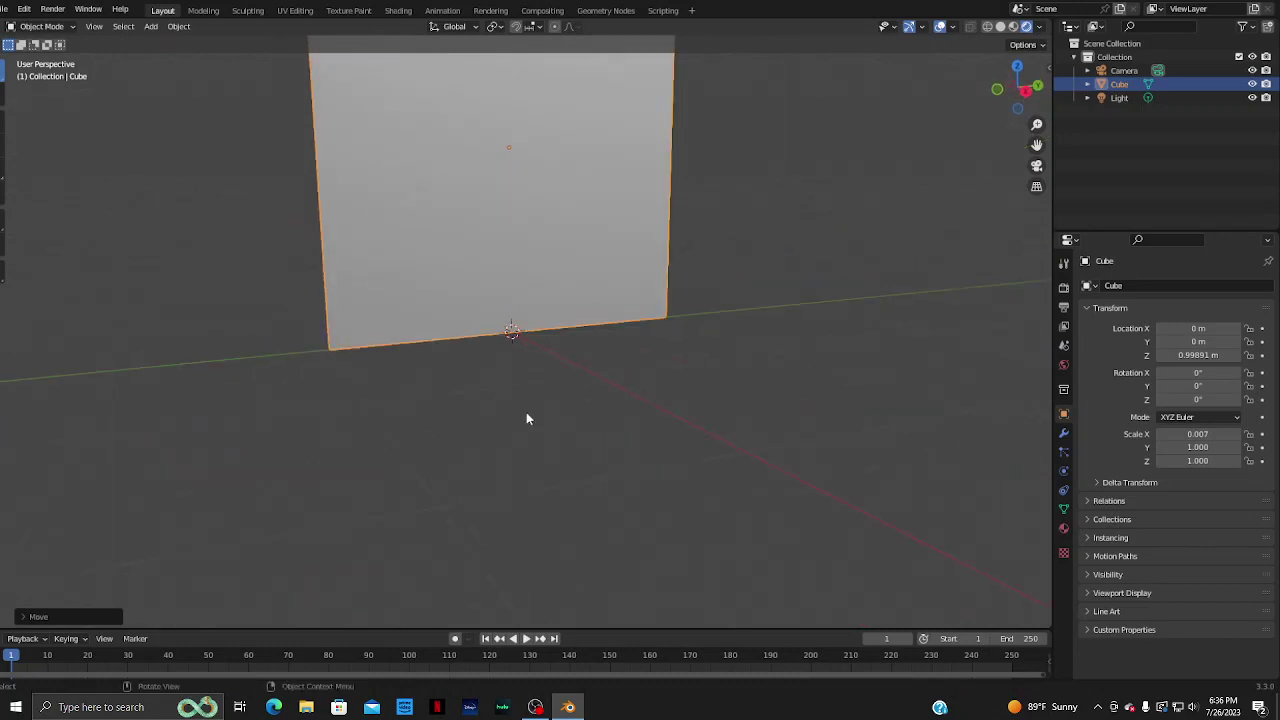
- Add a mesh plane as the floor at the wall's base
key("shift+a")
left_click(581, 412)
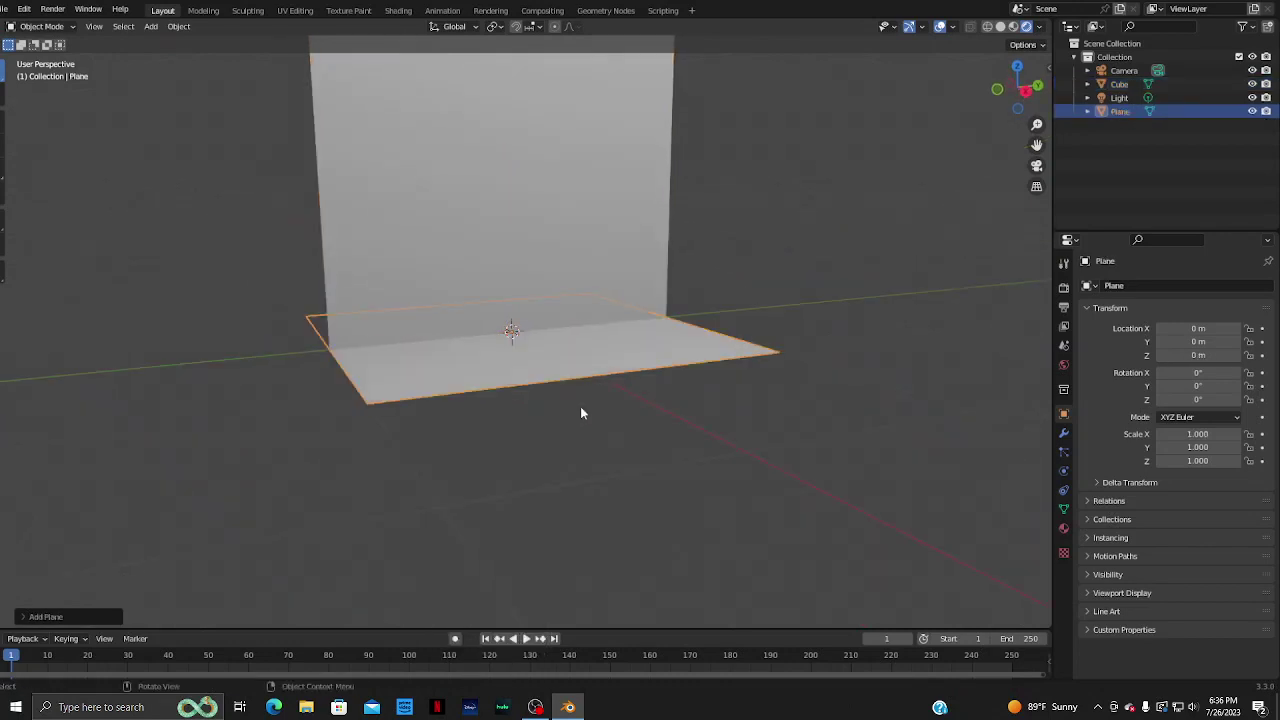
mouse_move(581, 412)
middle_mouse_down()
mouse_move(665, 338)
mouse_move(730, 364)
mouse_move(783, 364)
mouse_move(731, 343)
mouse_move(670, 370)
mouse_move(665, 405)
mouse_move(683, 383)
mouse_move(646, 374)
middle_mouse_up()
scroll(665, 405, "up", 3)
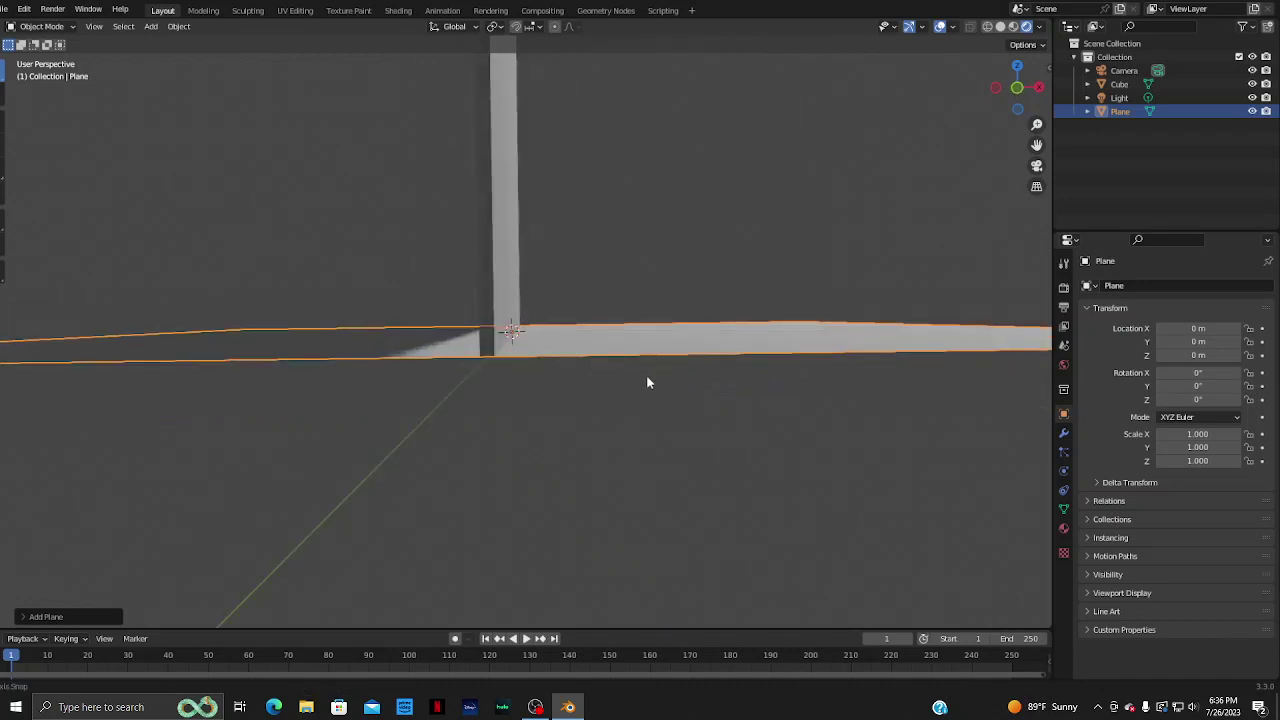
- Settle the wall at Z 0.994 m so it stands on the floor plane
left_click(498, 262)
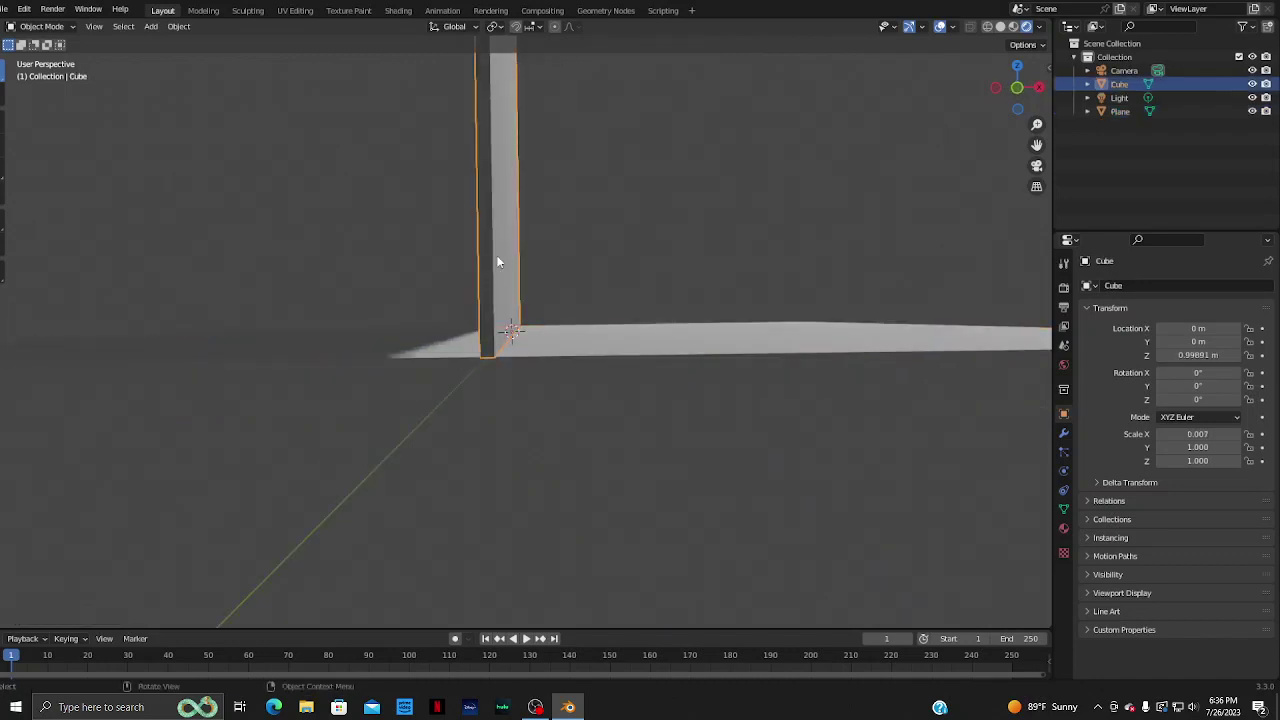
key("g")
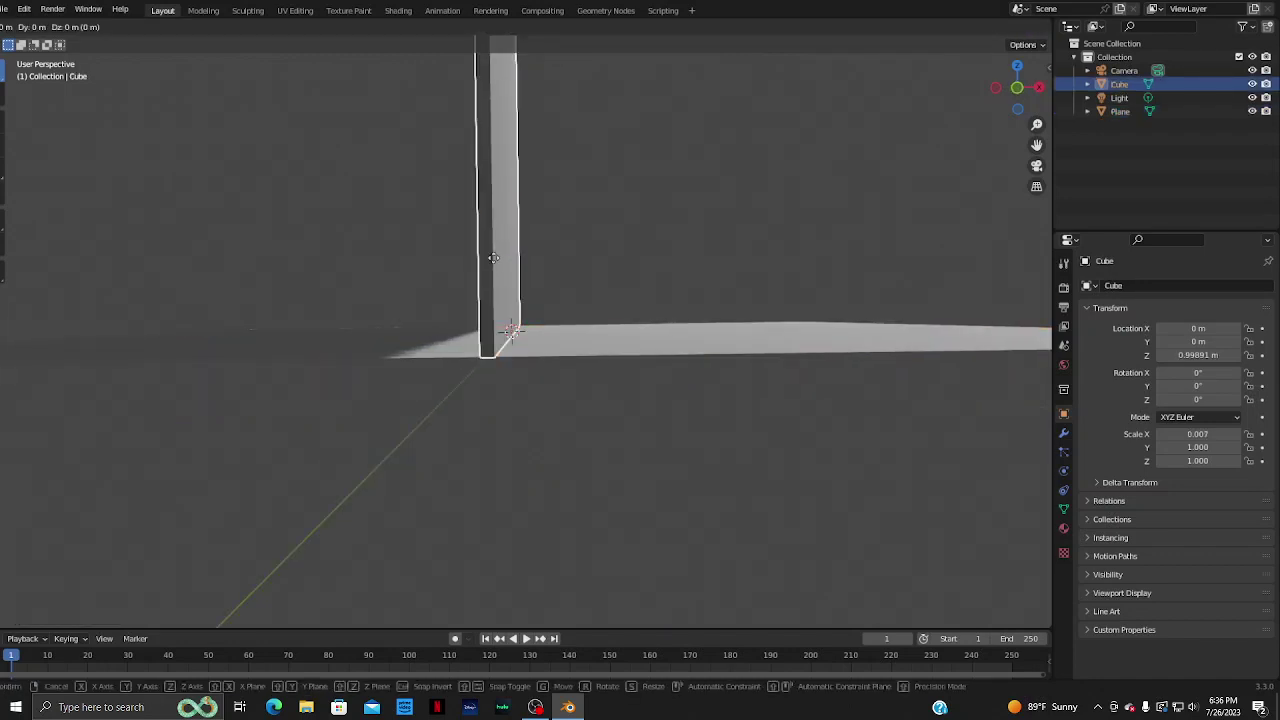
key("z")
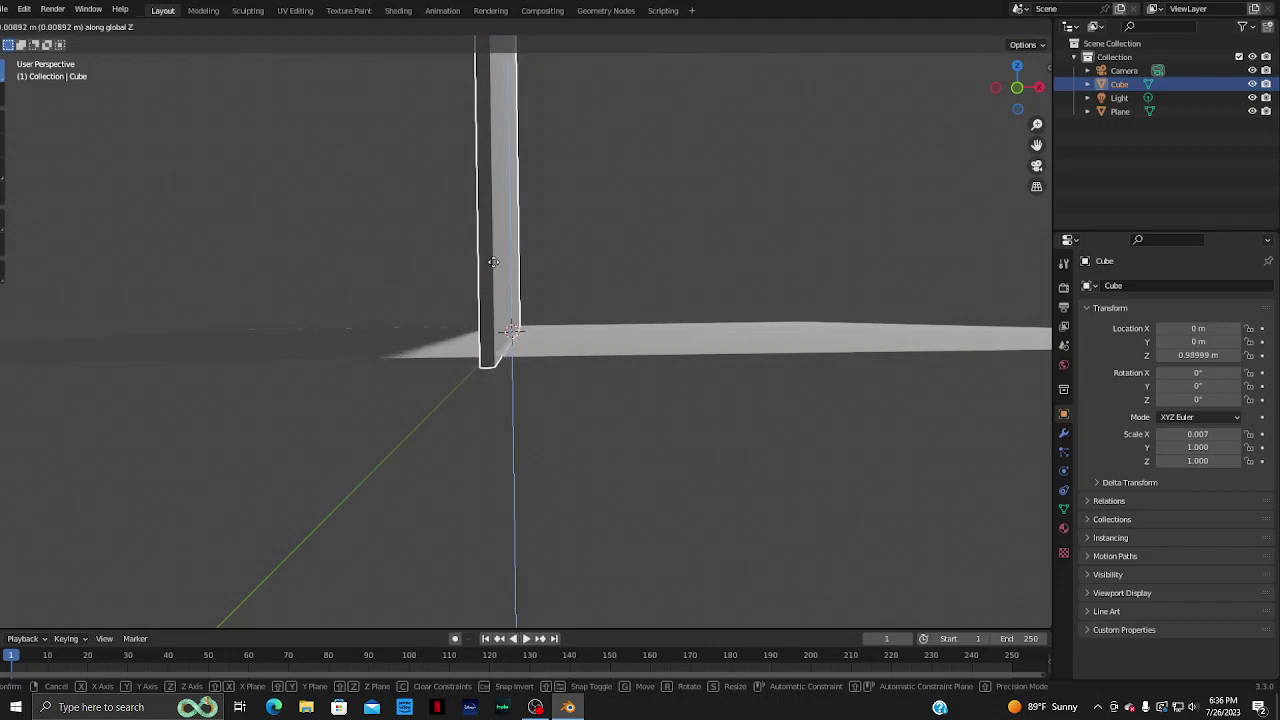
left_click(494, 260)
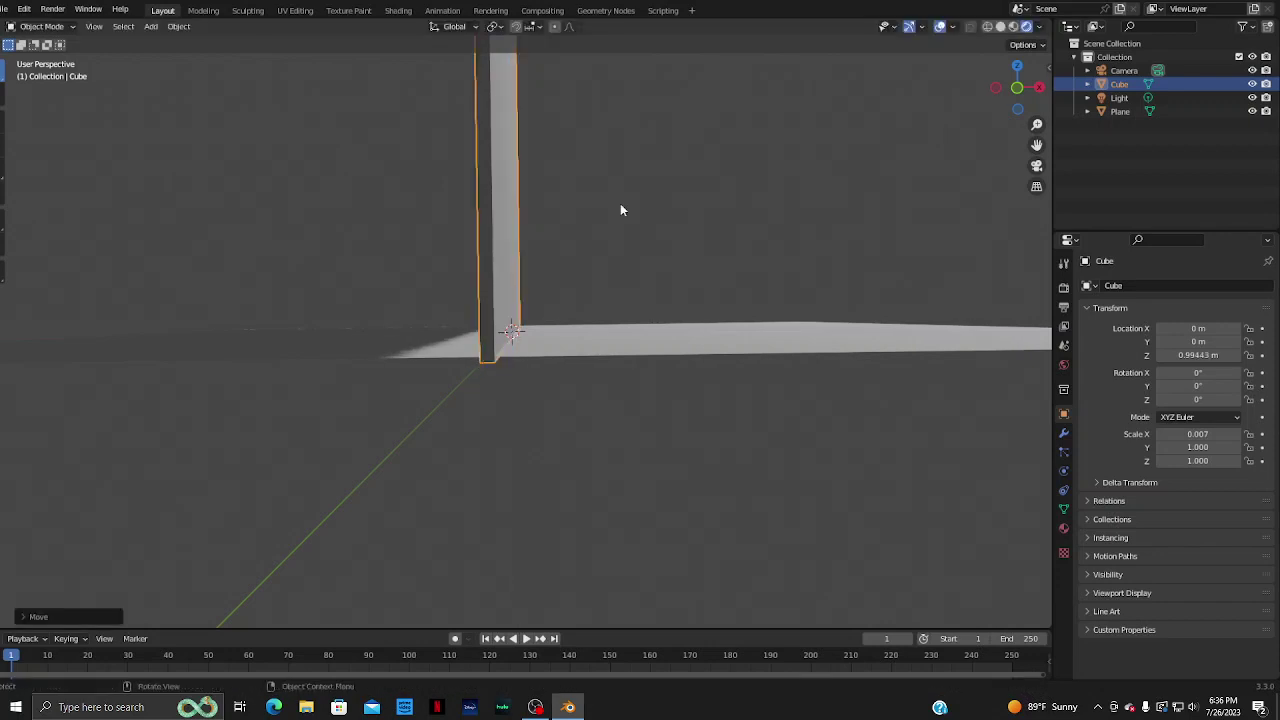
mouse_move(620, 203)
middle_mouse_down()
mouse_move(586, 229)
mouse_move(745, 257)
mouse_move(664, 251)
mouse_move(675, 270)
middle_mouse_up()
scroll(609, 220, "down", 3)
scroll(664, 251, "down", 3)
scroll(675, 270, "down", 2)
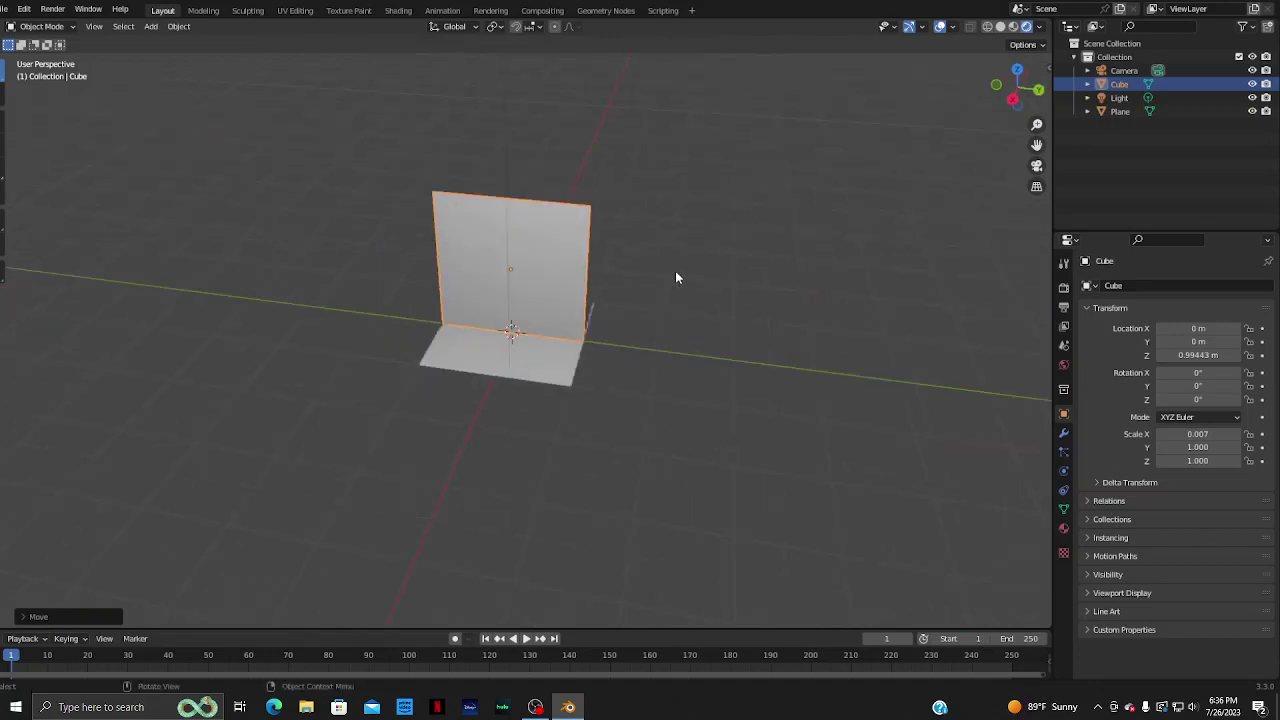
left_click(547, 361)
- Scale the floor plane up to several times its size
key("s")
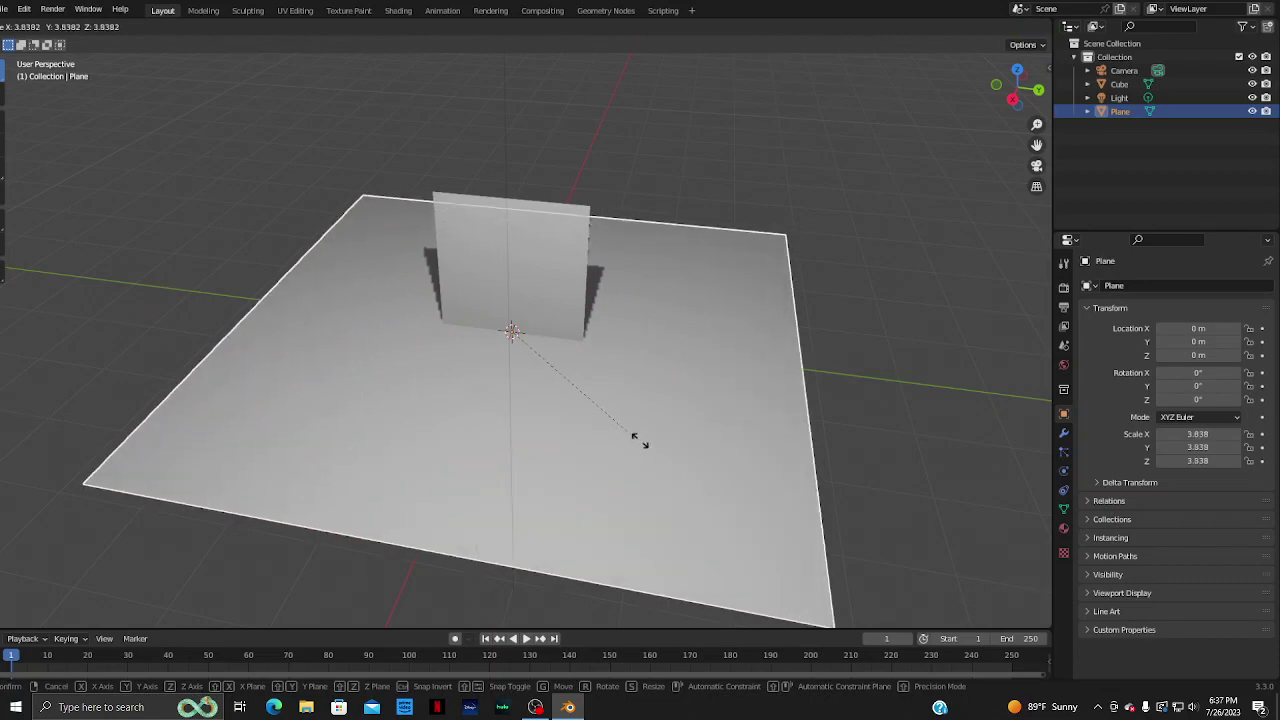
left_click(664, 452)
mouse_move(562, 418)
middle_mouse_down()
mouse_move(689, 380)
mouse_move(706, 391)
mouse_move(580, 443)
middle_mouse_up()
- Slide the wall along X to -4.2466 m near the floor's edge
left_click(519, 270)
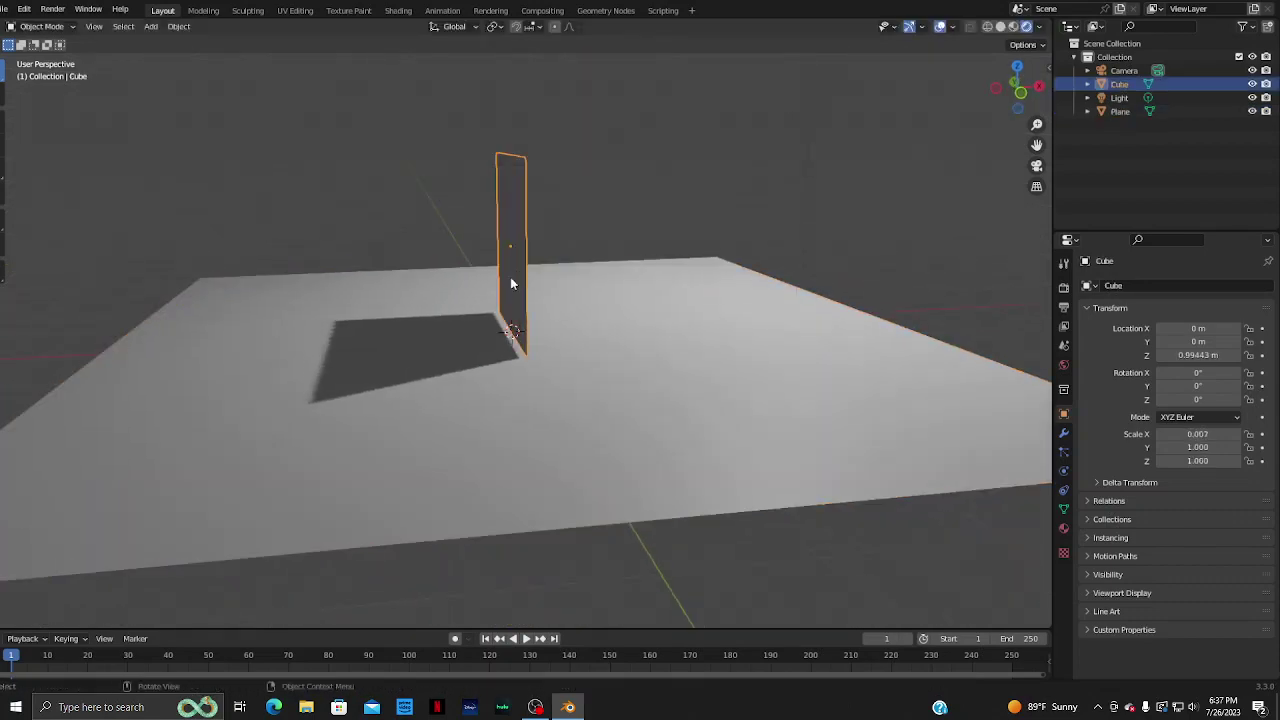
key("g")
key("x")
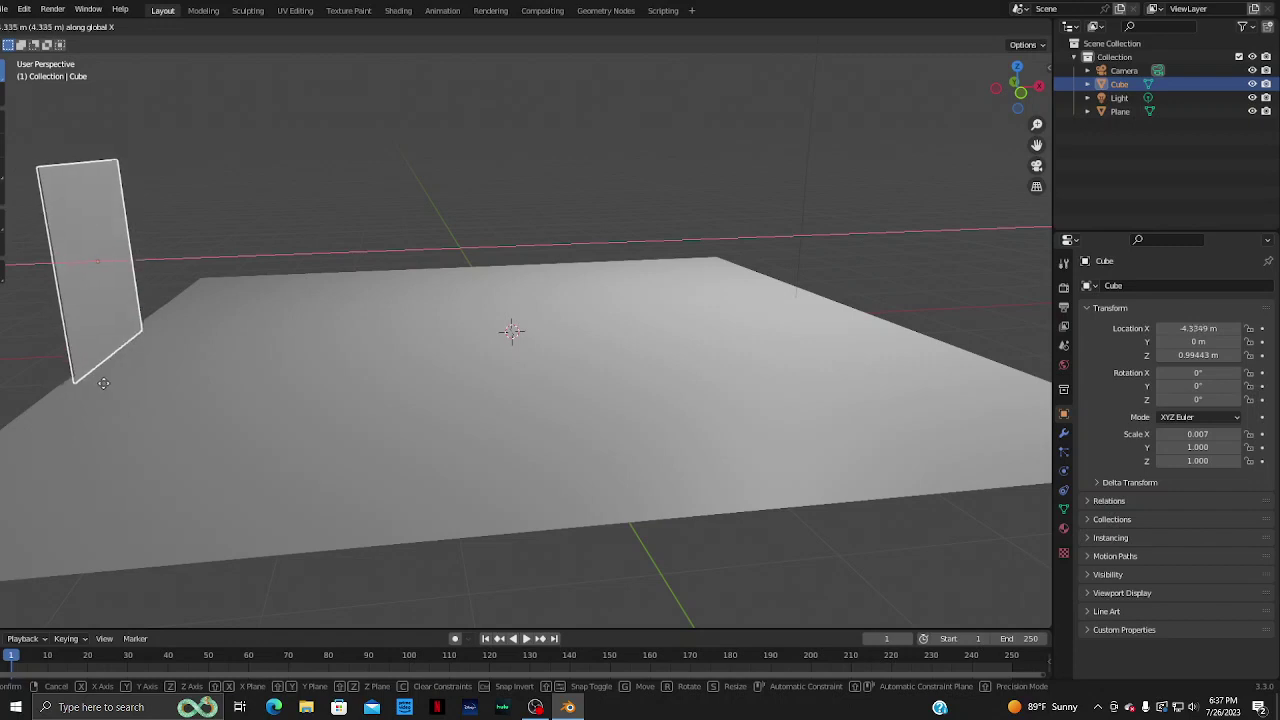
left_click(116, 381)
middle_click_drag(153, 371, 393, 384)
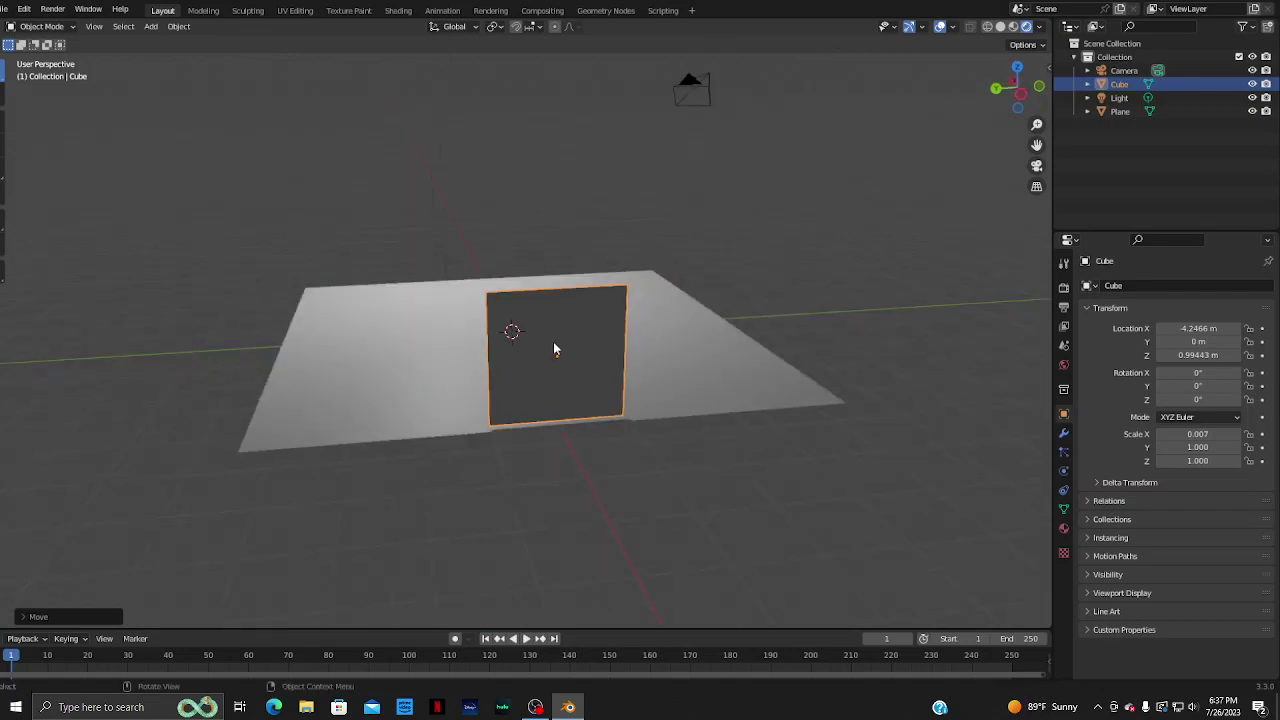
- Stretch the wall along Y toward the floor's length
key("s")
key("y")
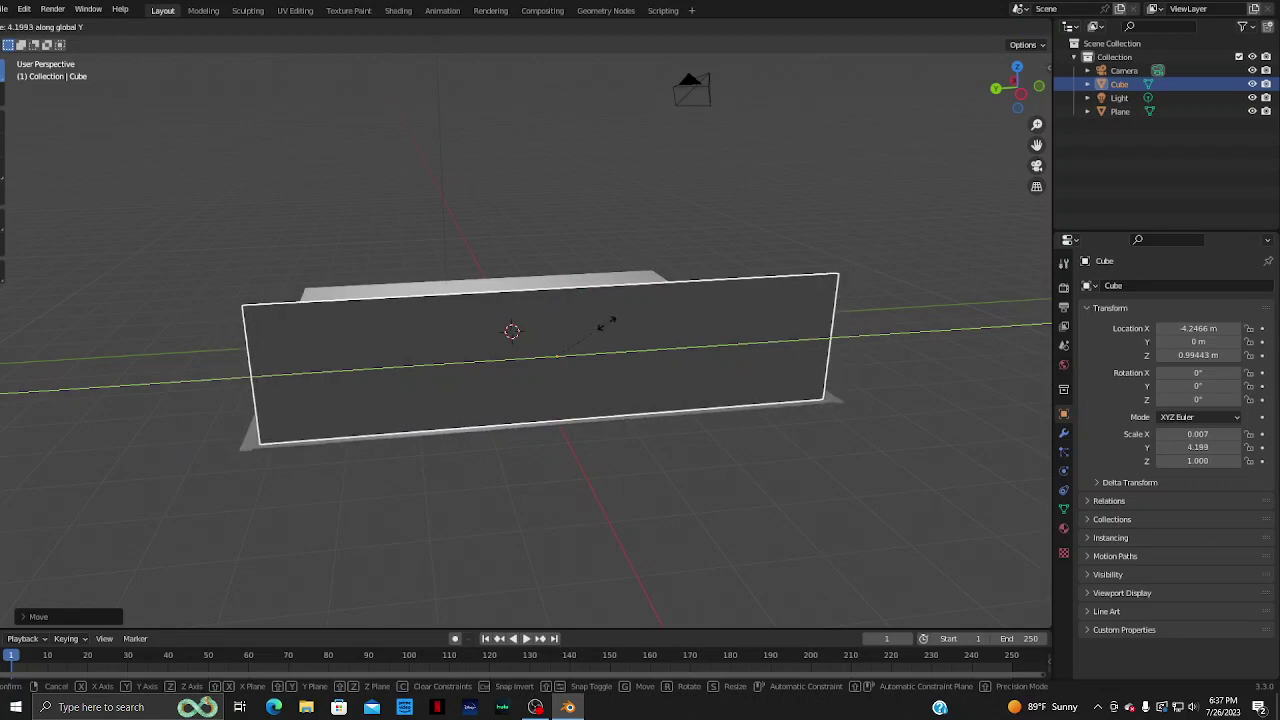
left_click(609, 321)
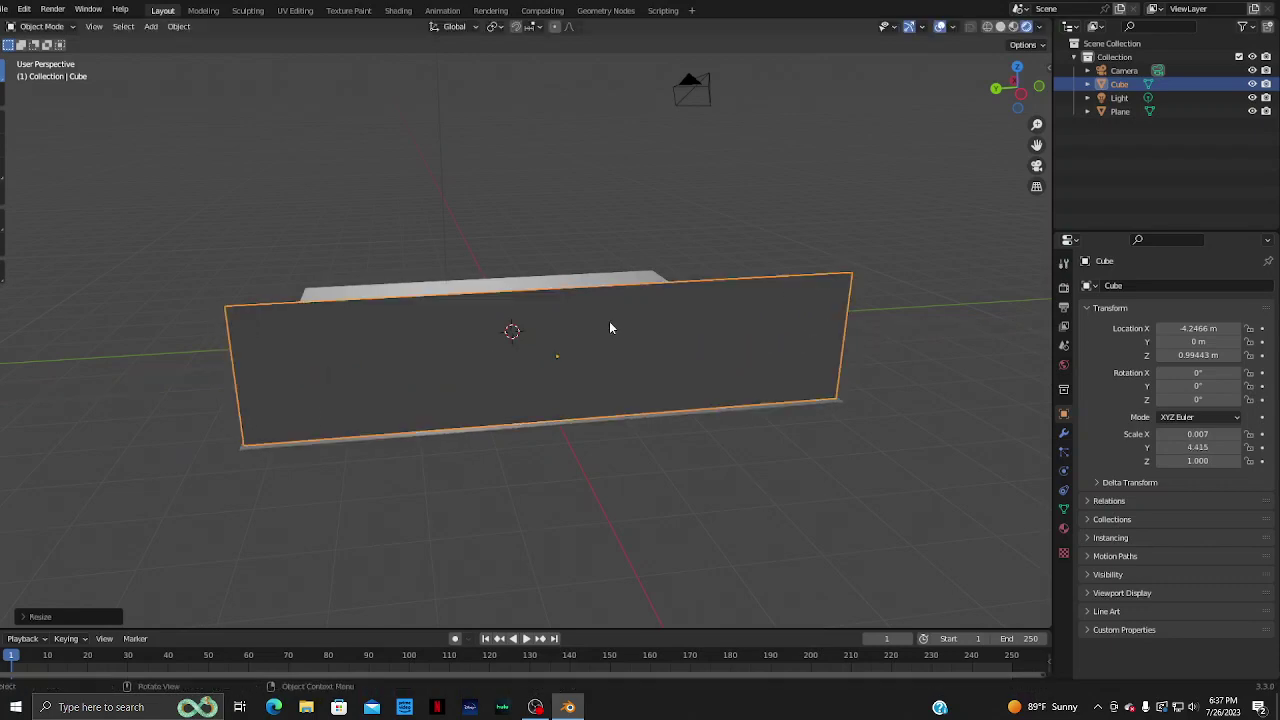
mouse_move(640, 433)
middle_mouse_down()
mouse_move(671, 403)
mouse_move(644, 437)
middle_mouse_up()
scroll(653, 416, "up", 5)
scroll(642, 438, "down", 1)
scroll(640, 440, "down", 1)
scroll(639, 445, "down", 1)
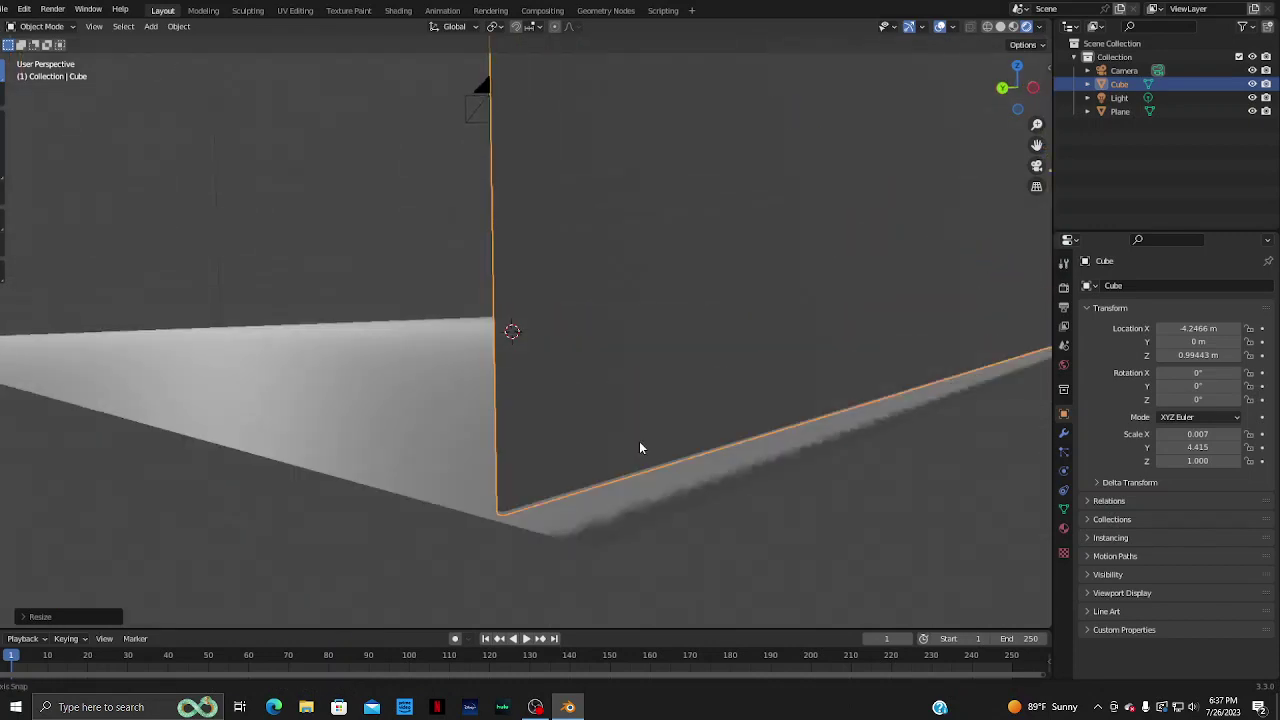
scroll(638, 450, "down", 1)
scroll(638, 444, "down", 1)
scroll(640, 443, "down", 2)
scroll(642, 442, "down", 1)
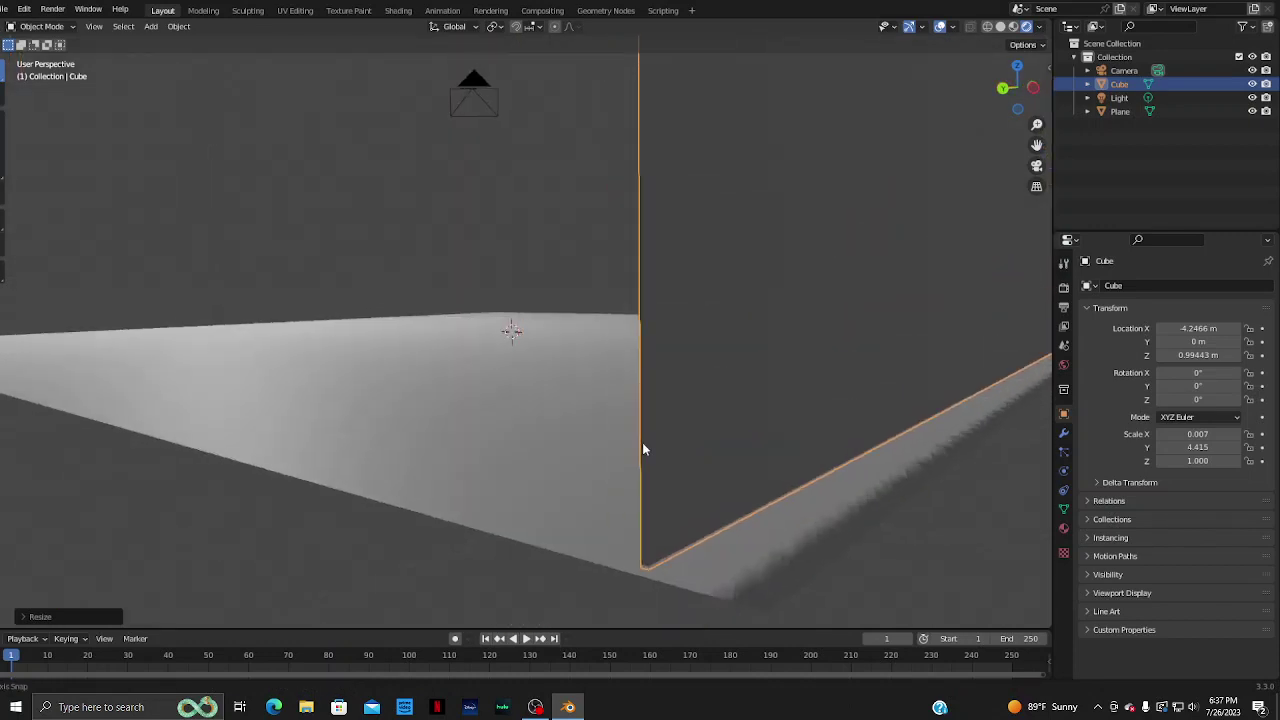
- Try shifting the wall along Y, then undo the move
key("g")
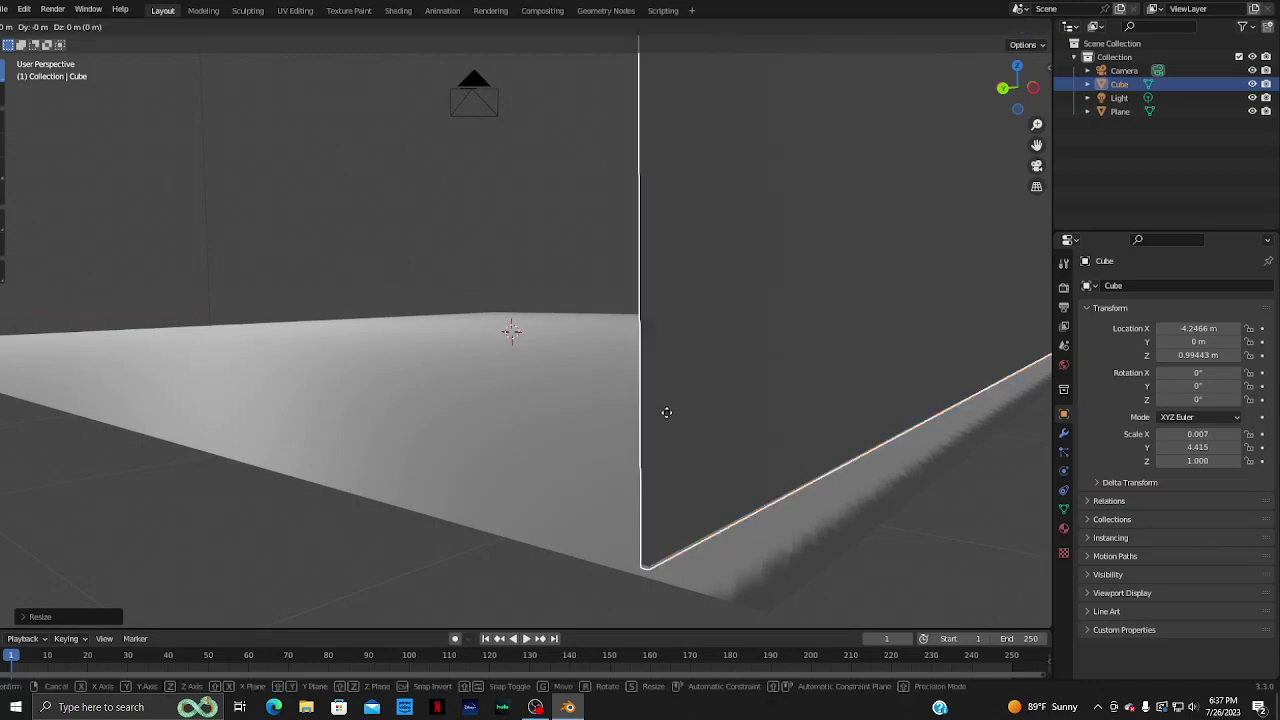
key("y")
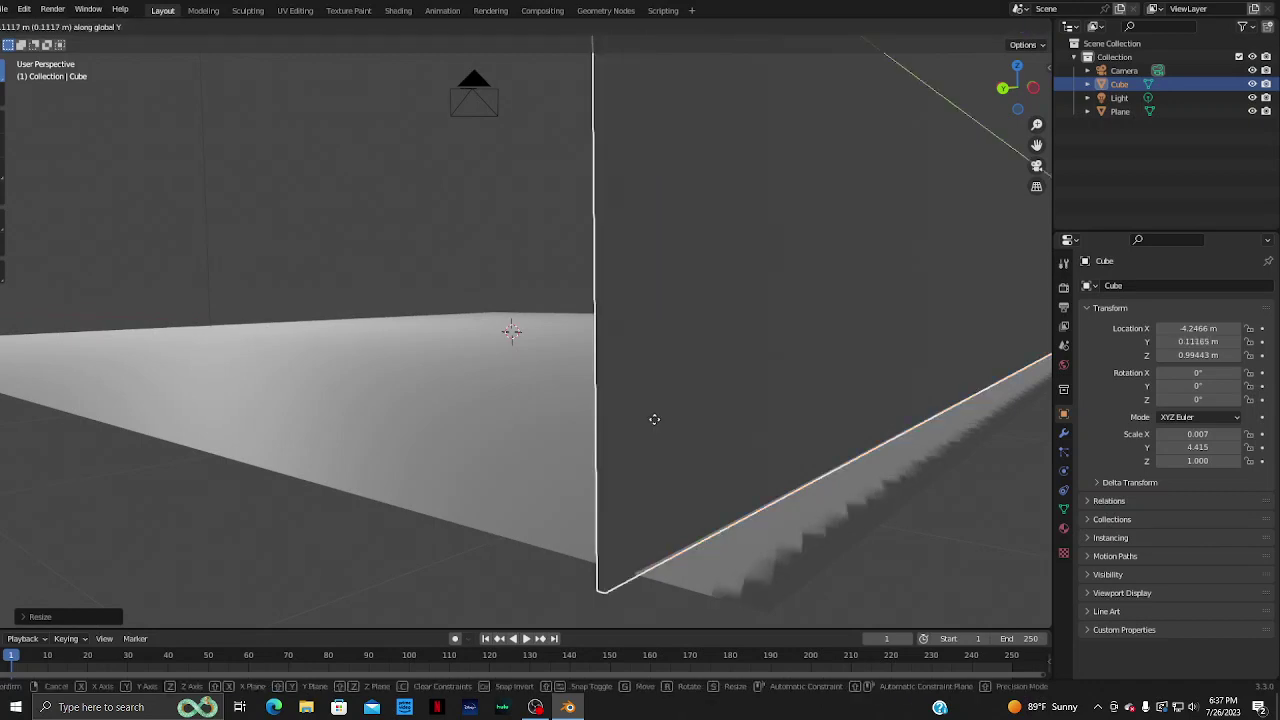
left_click(671, 417)
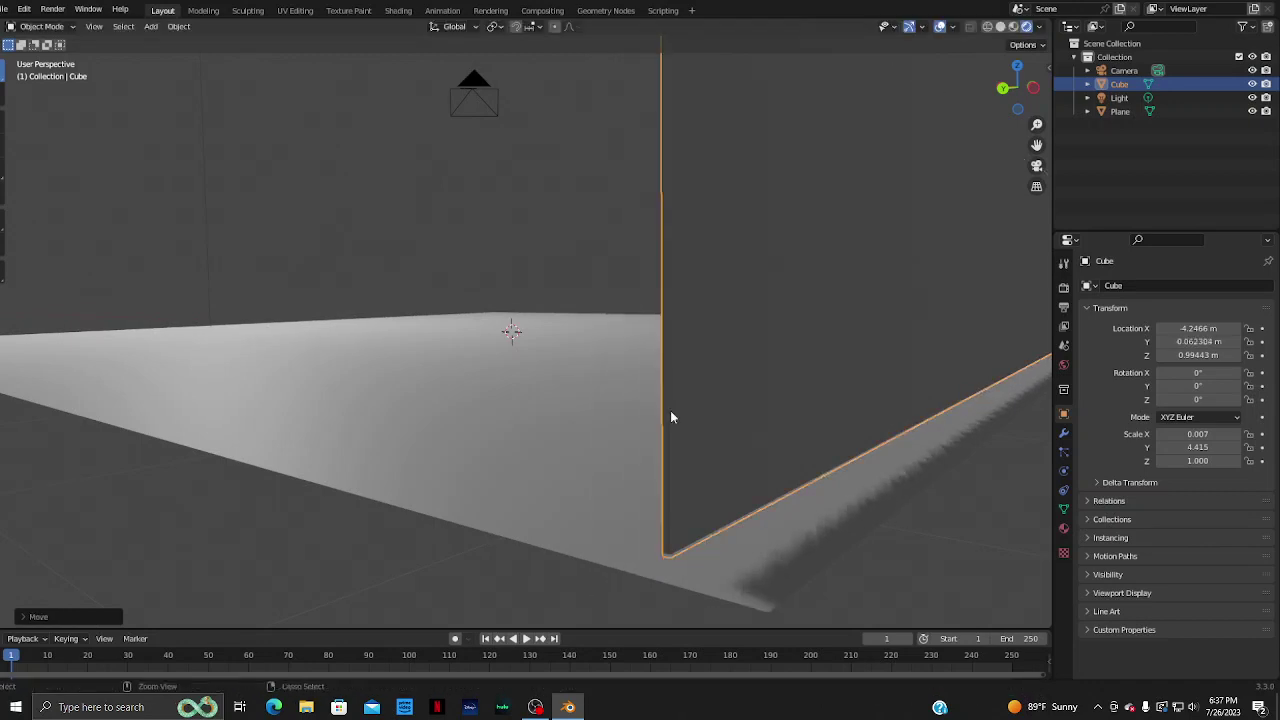
key("ctrl+z")
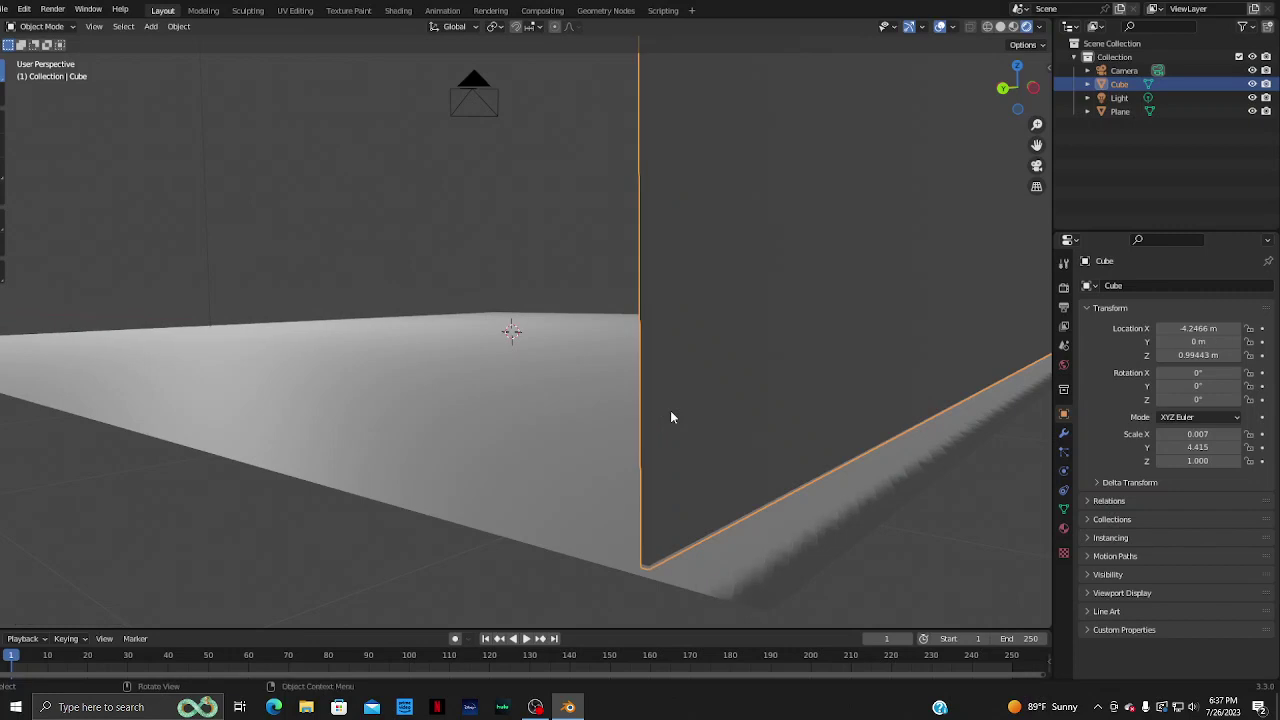
- Stretch the wall further along Y to a scale of 4.44, matching the floor's side
key("s")
key("y")
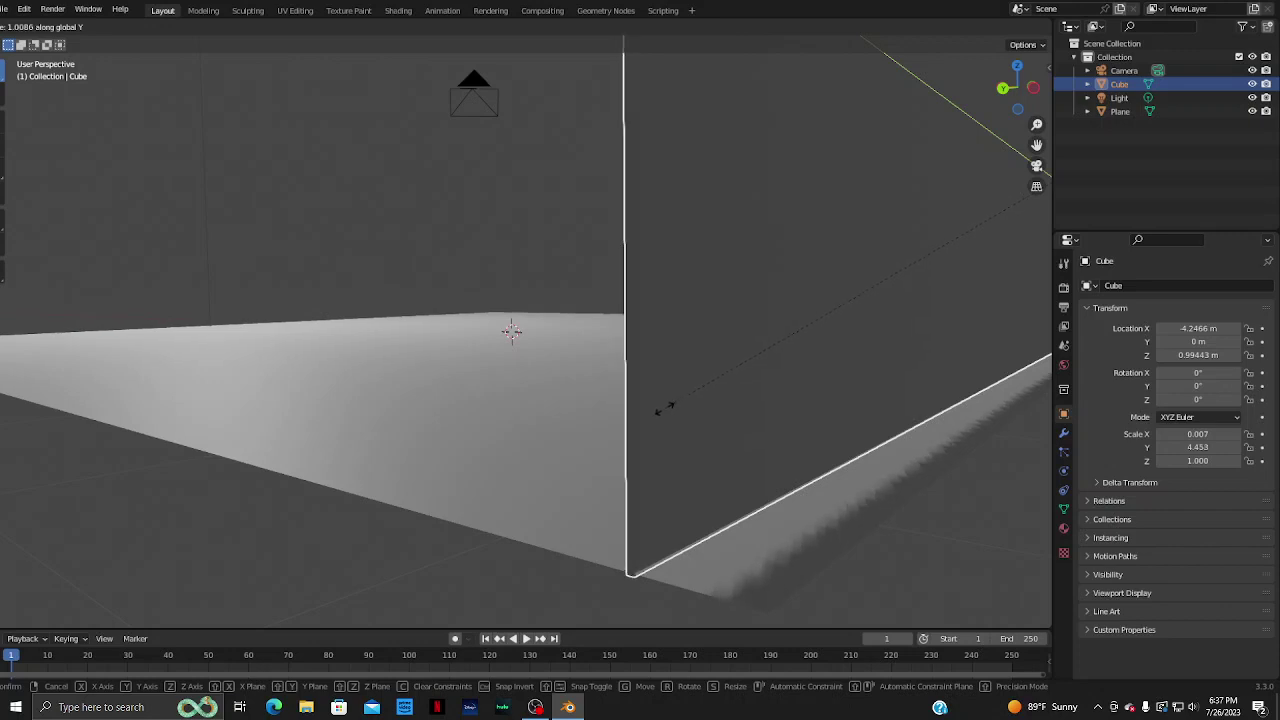
left_click(518, 415)
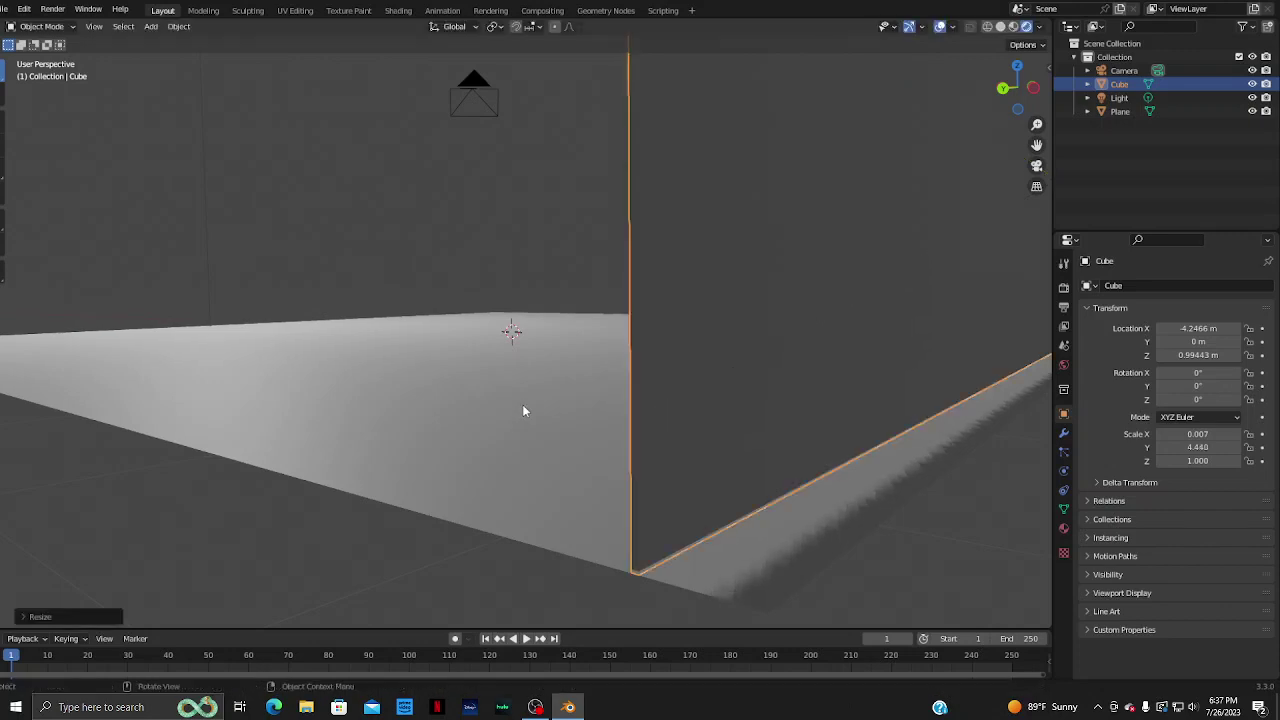
scroll(522, 404, "down", 5)
middle_click_drag(630, 424, 474, 446)
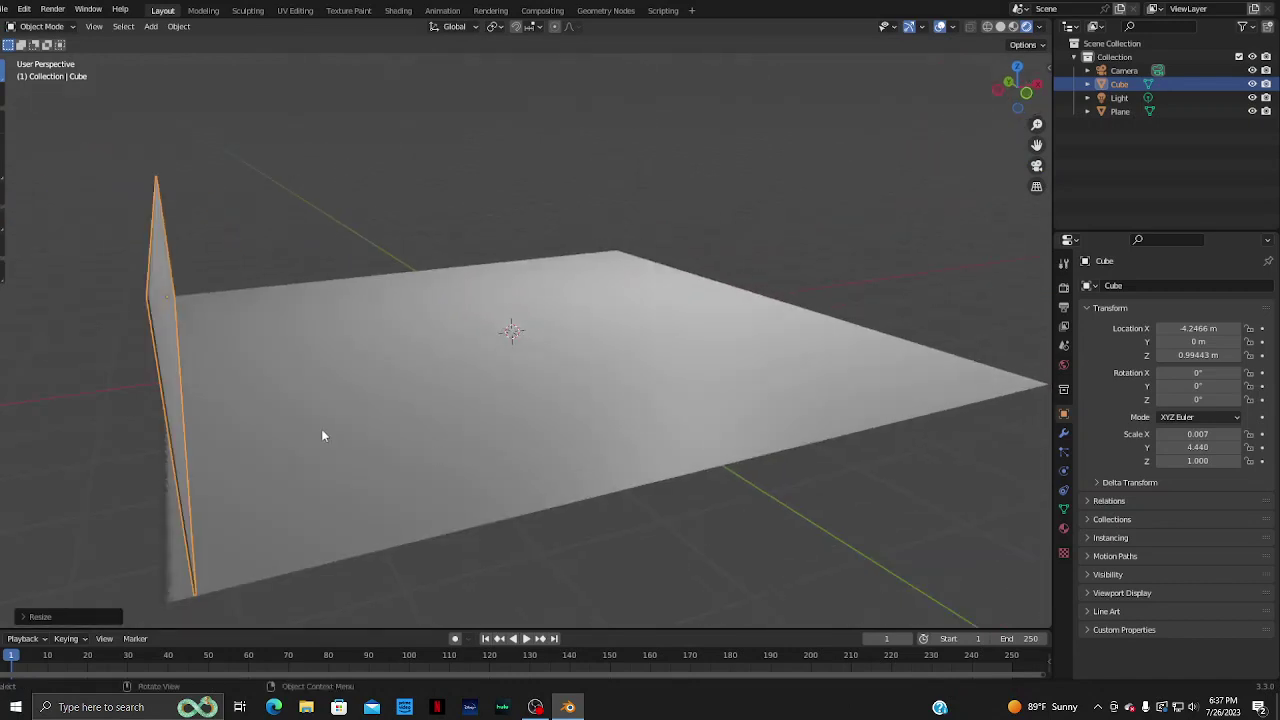
scroll(318, 414, "up", 4)
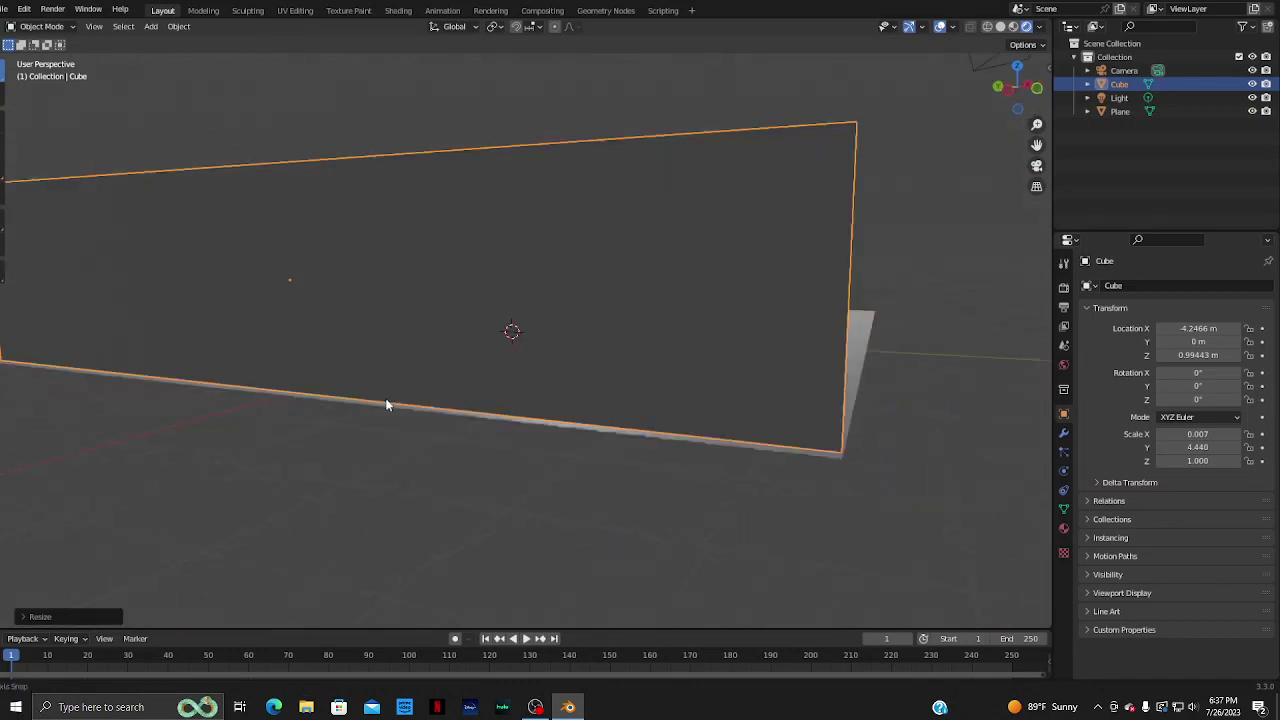
scroll(307, 412, "down", 4)
scroll(319, 409, "down", 3)
mouse_move(380, 420)
middle_mouse_down()
mouse_move(460, 486)
mouse_move(466, 526)
mouse_move(396, 390)
middle_mouse_up()
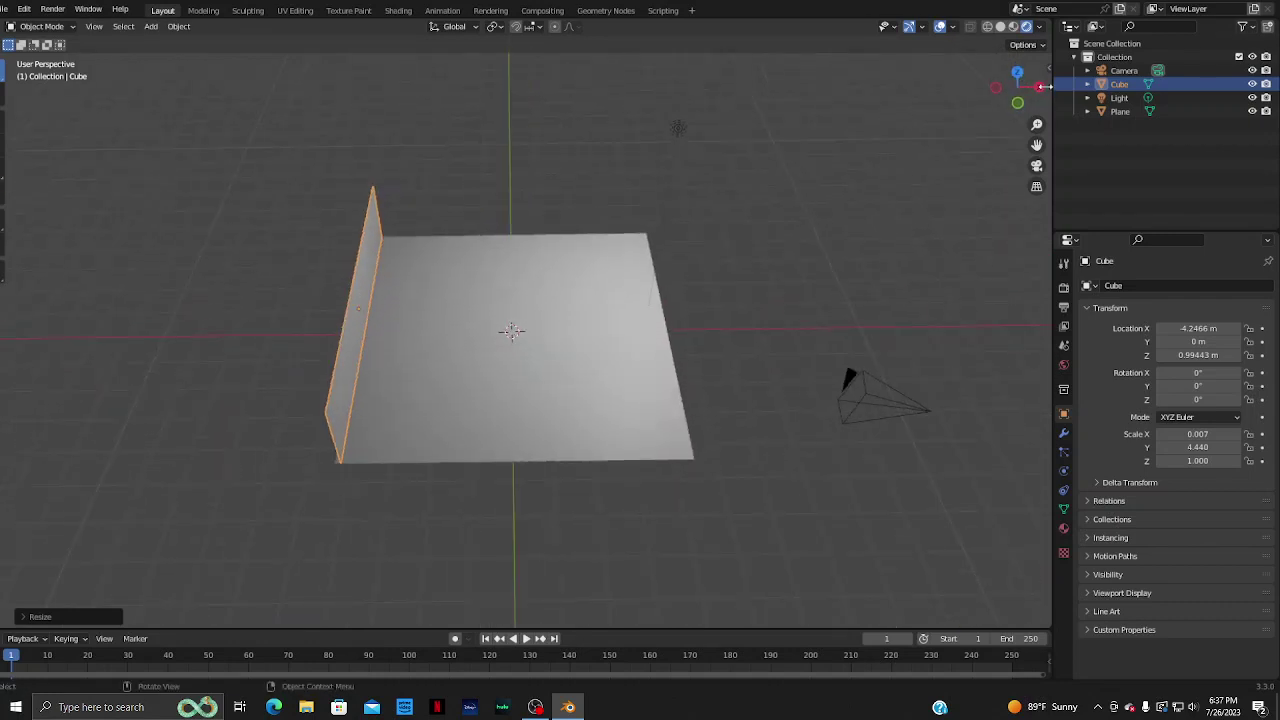
- Switch to Top Orthographic view and begin sliding the wall along X
left_click(1017, 73)
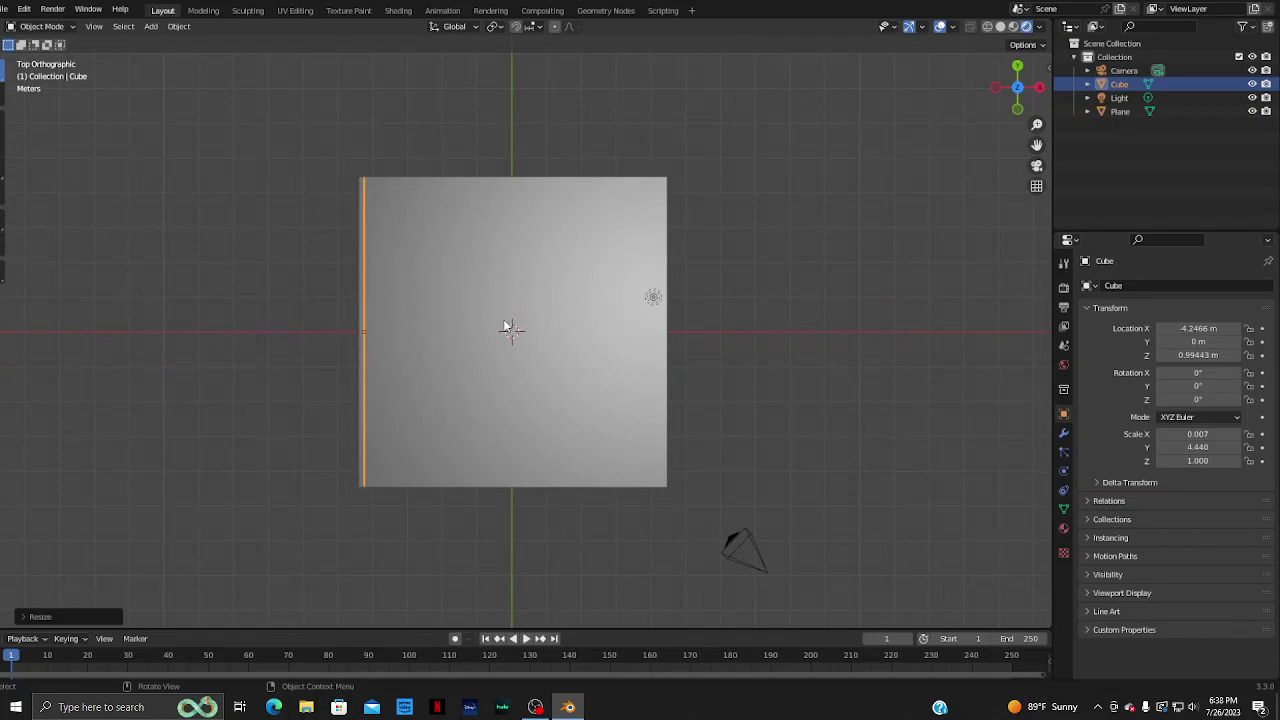
key("g")
key("x")
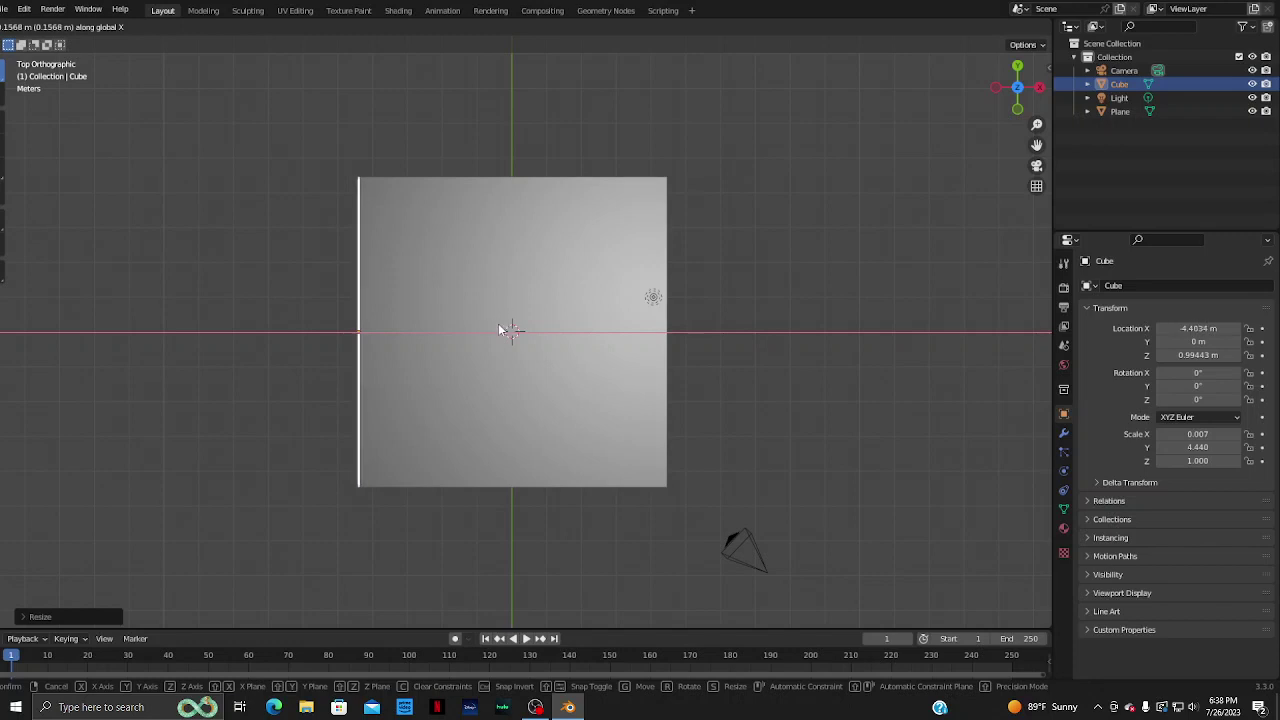
- Place the wall flush with the floor's left edge and paste a copy, Cube.001
left_click(503, 330)
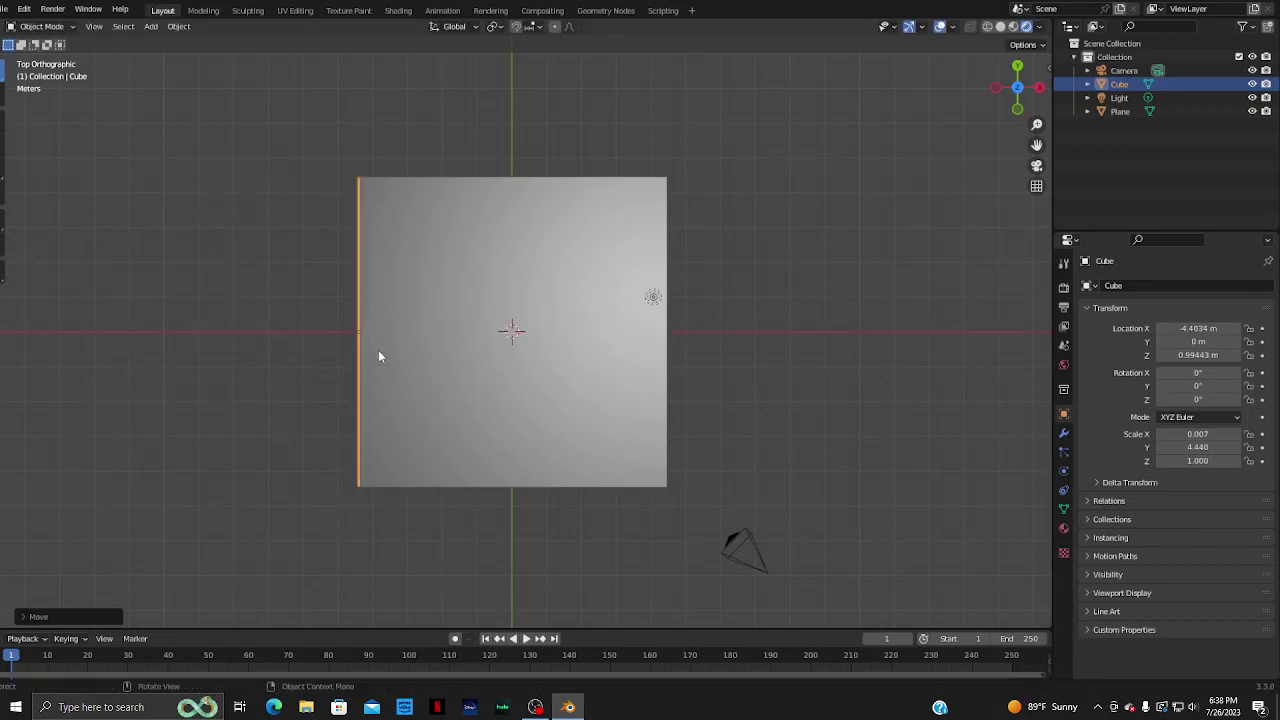
key("ctrl+c")
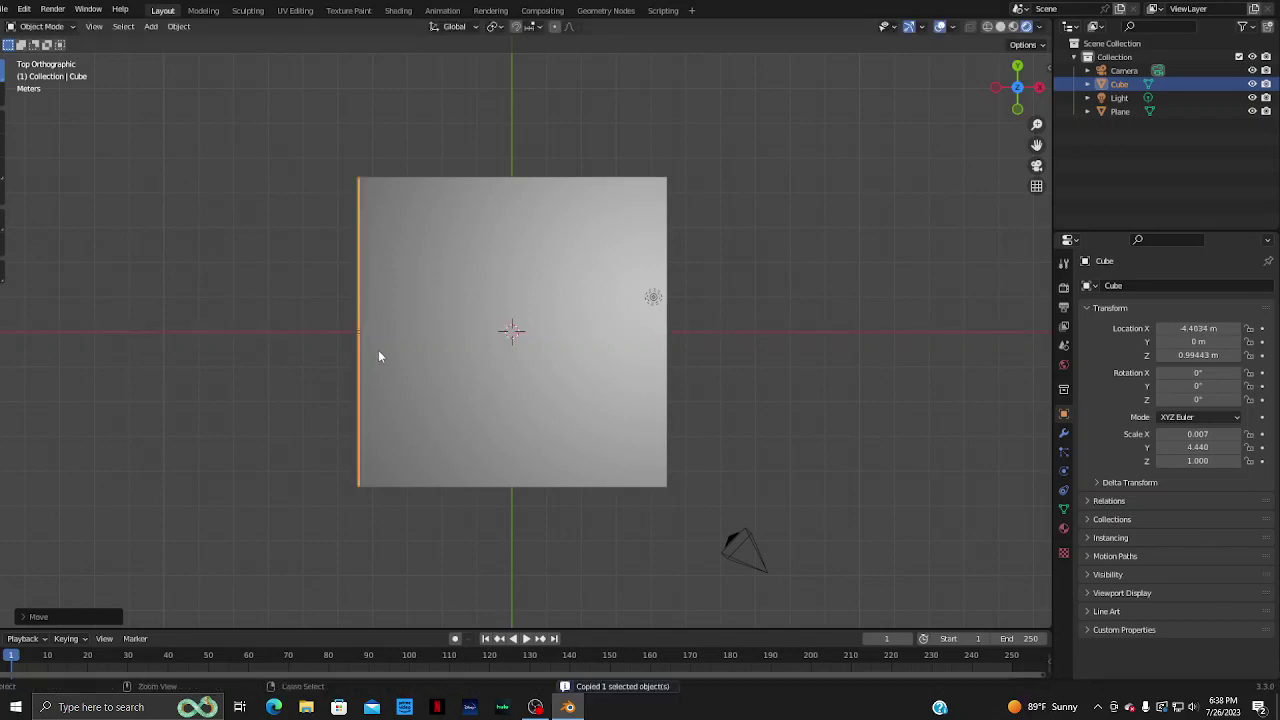
key("ctrl+v")
- Move Cube.001 along X to the floor's right edge
key("g")
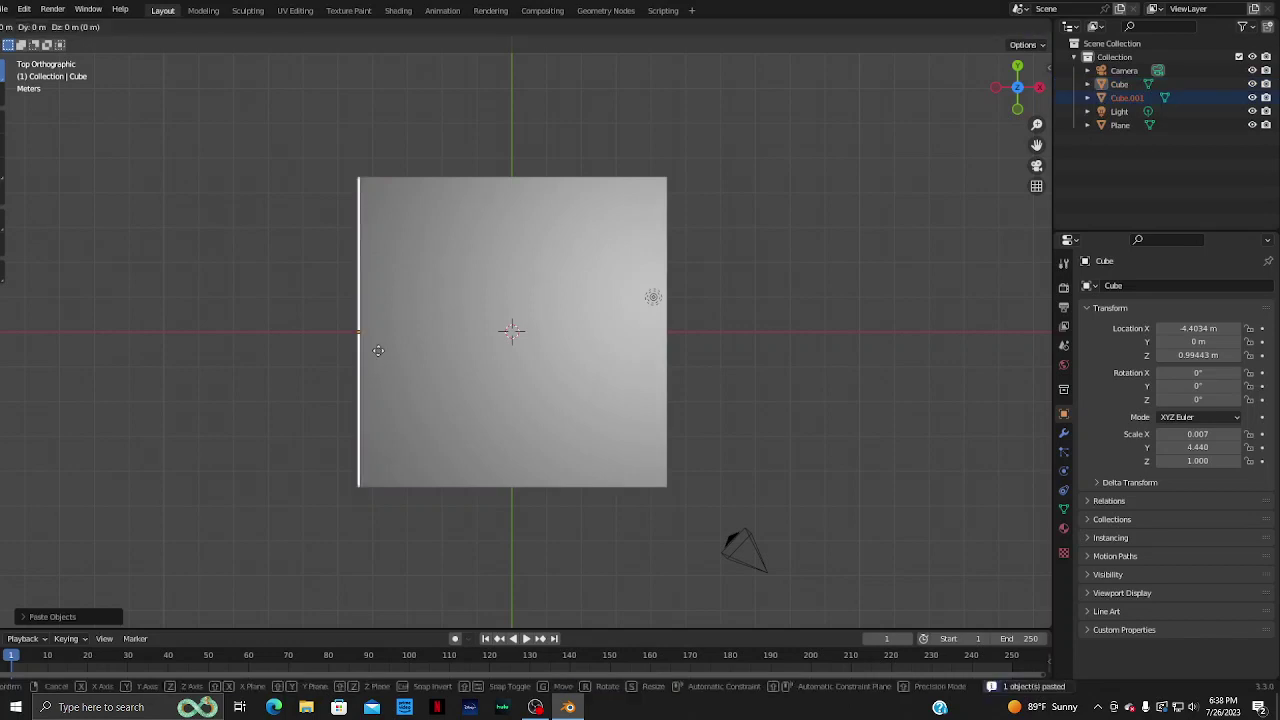
key("x")
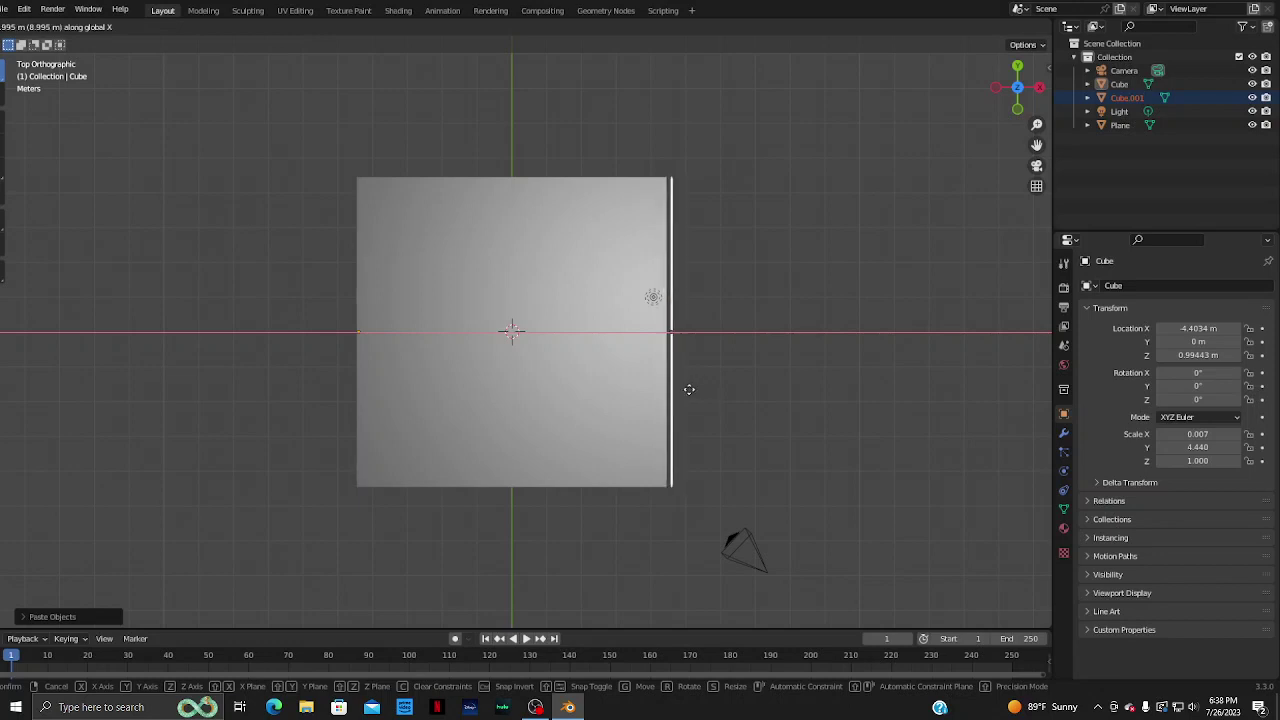
left_click(684, 391)
mouse_move(684, 391)
middle_mouse_down()
mouse_move(683, 285)
mouse_move(669, 271)
mouse_move(697, 354)
mouse_move(676, 396)
mouse_move(689, 394)
middle_mouse_up()
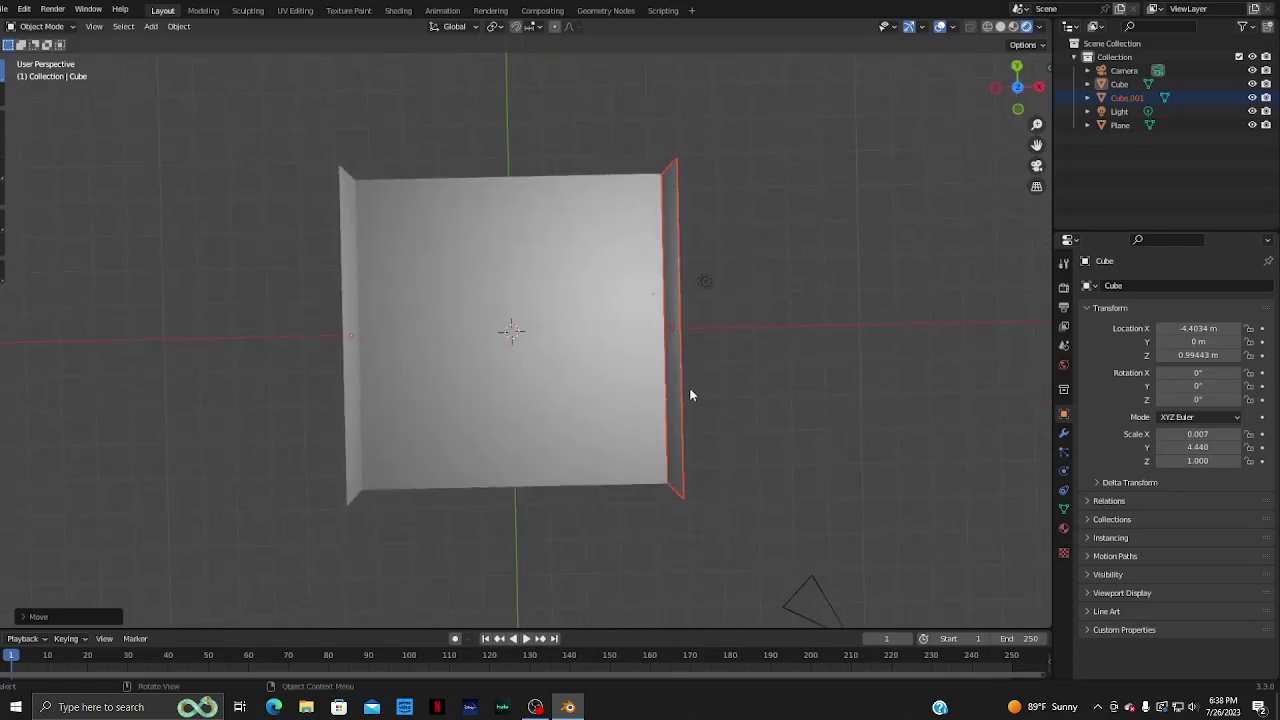
- Return to top view and select both walls, Cube and Cube.001, in the Outliner
left_click(1017, 88)
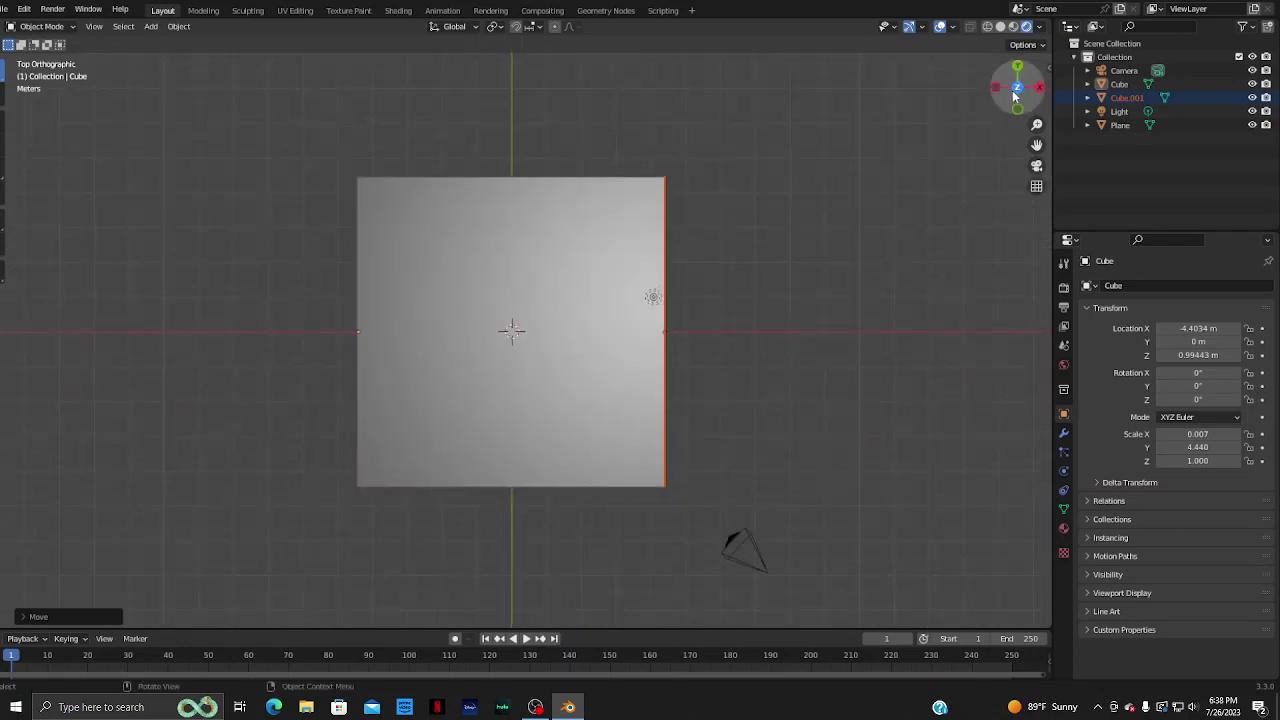
left_click(1122, 84)
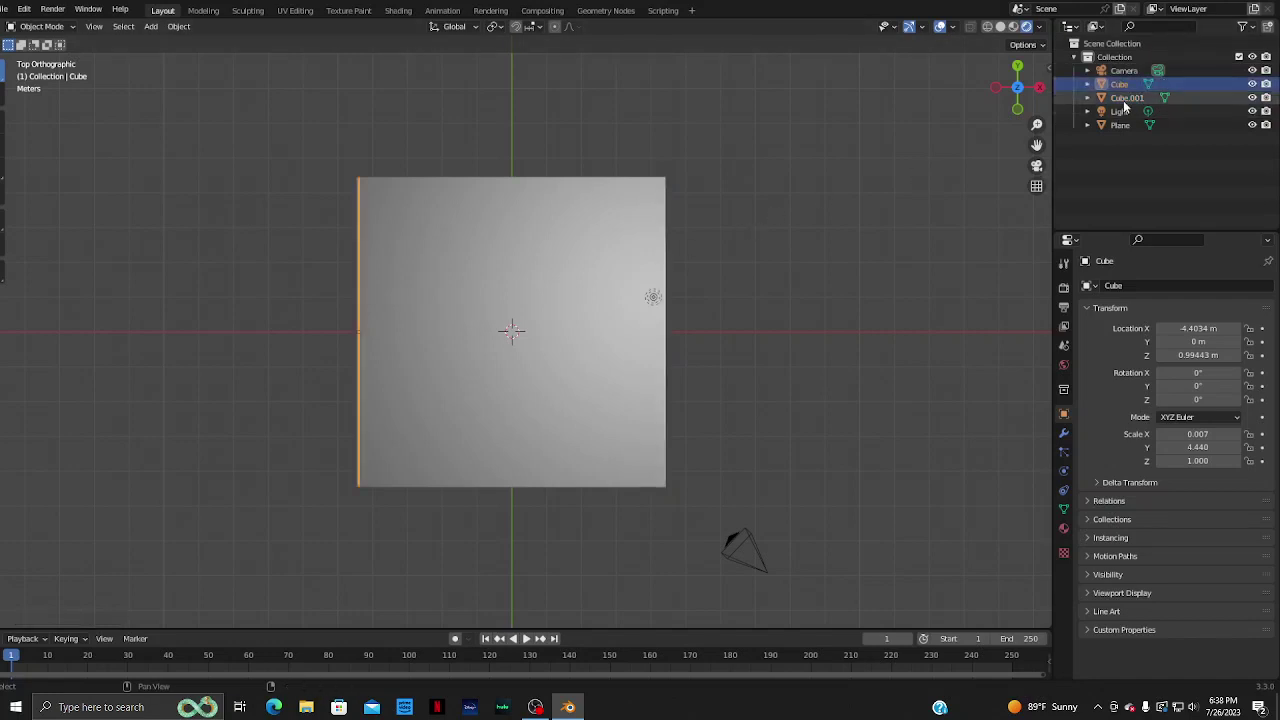
left_click(1124, 99, "ctrl")
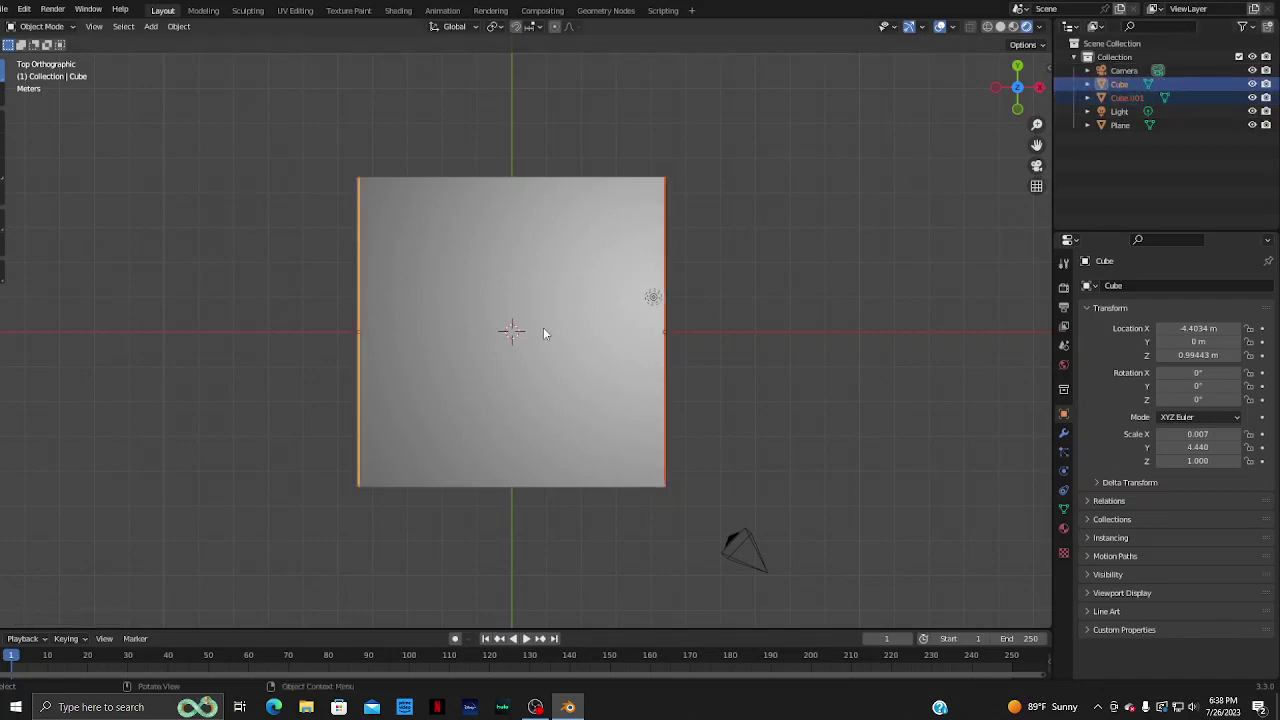
- Paste both side walls as Cube.002 and Cube.003 and rotate them 90° about Z to close the box
key("ctrl+c")
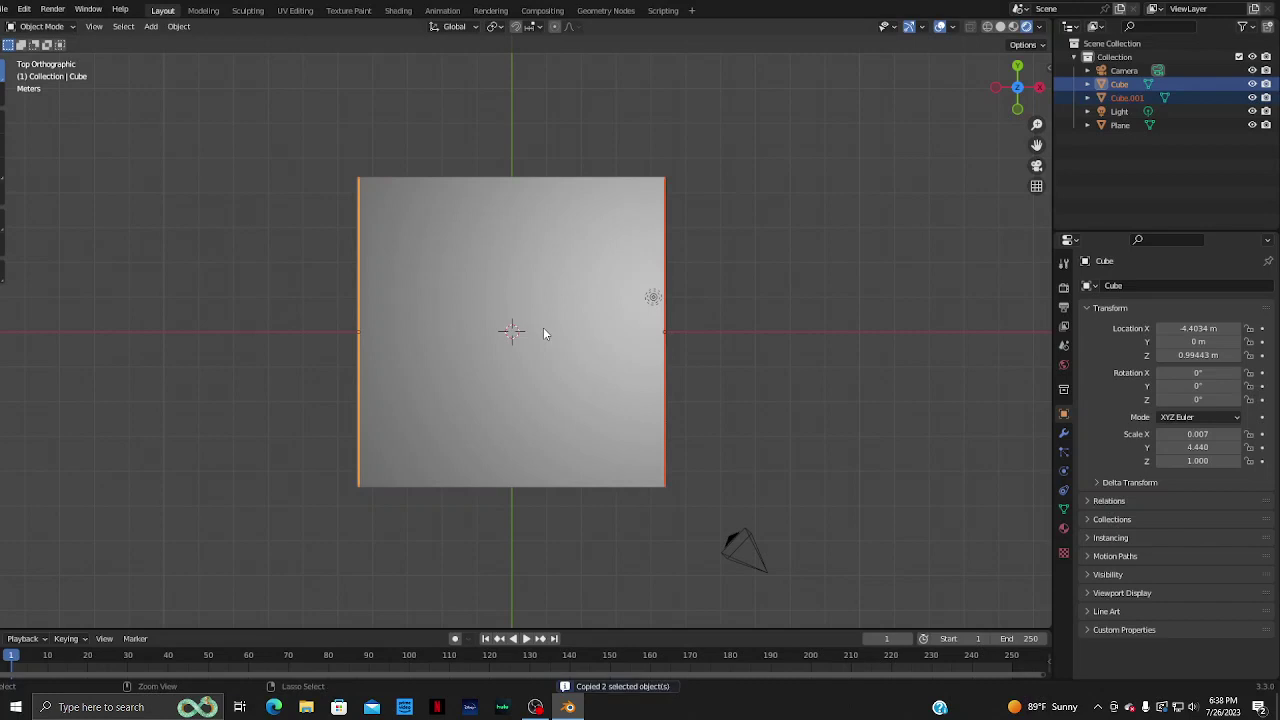
key("ctrl+v")
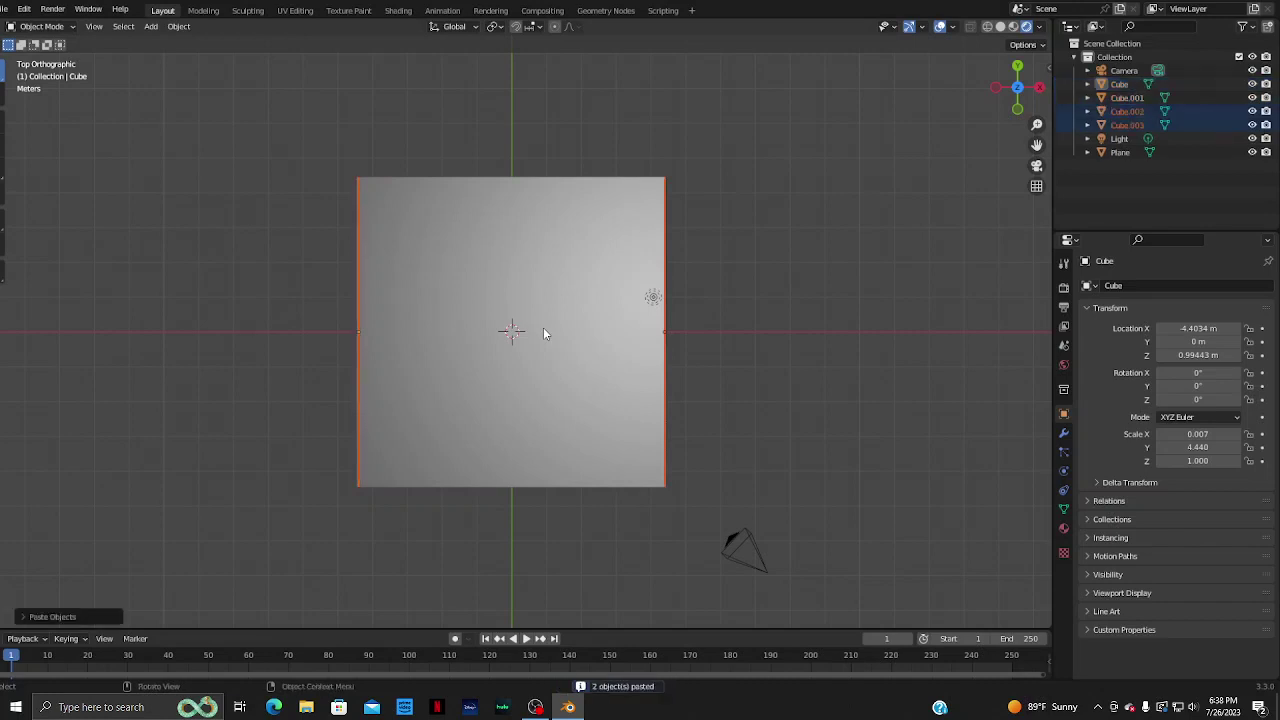
key("r")
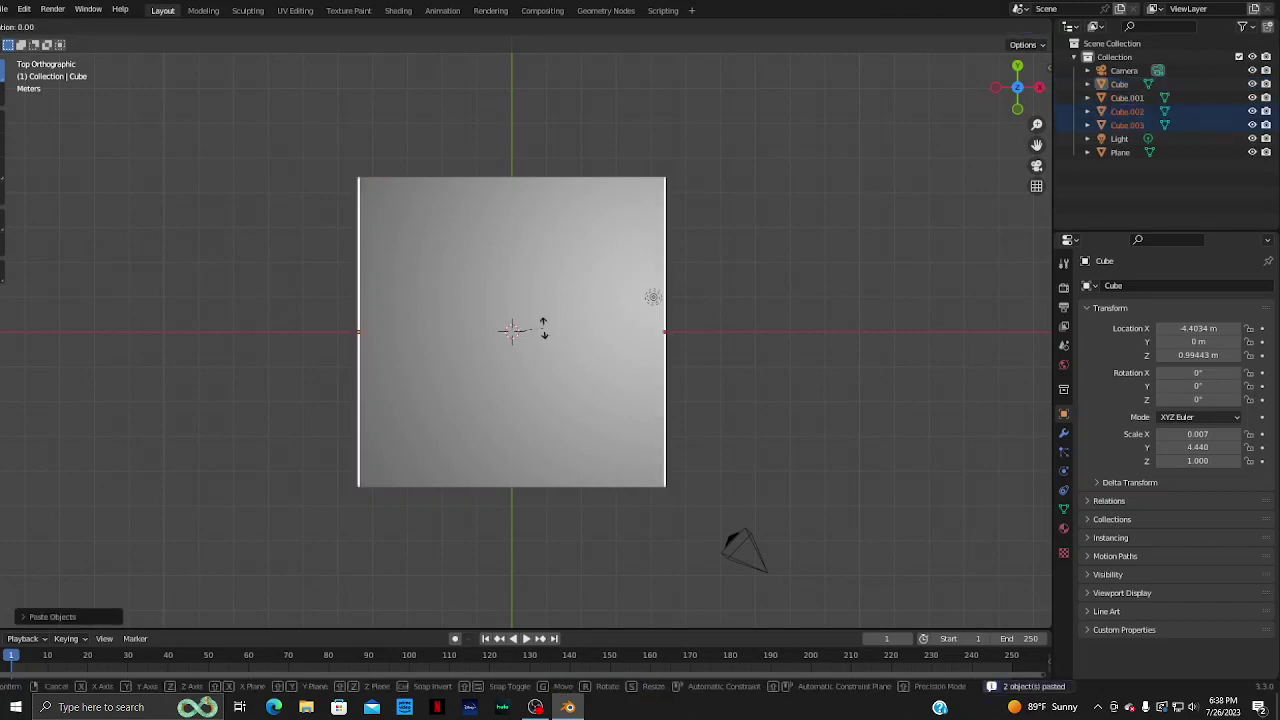
key("z")
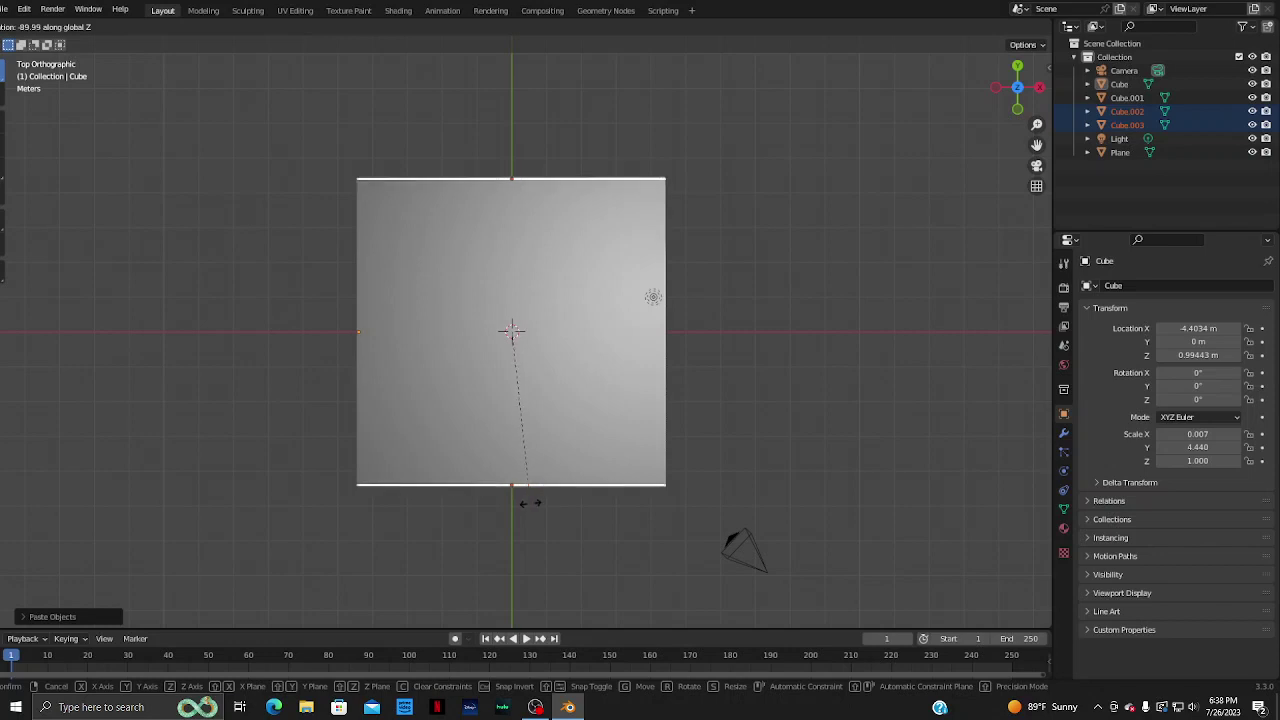
left_click(530, 503)
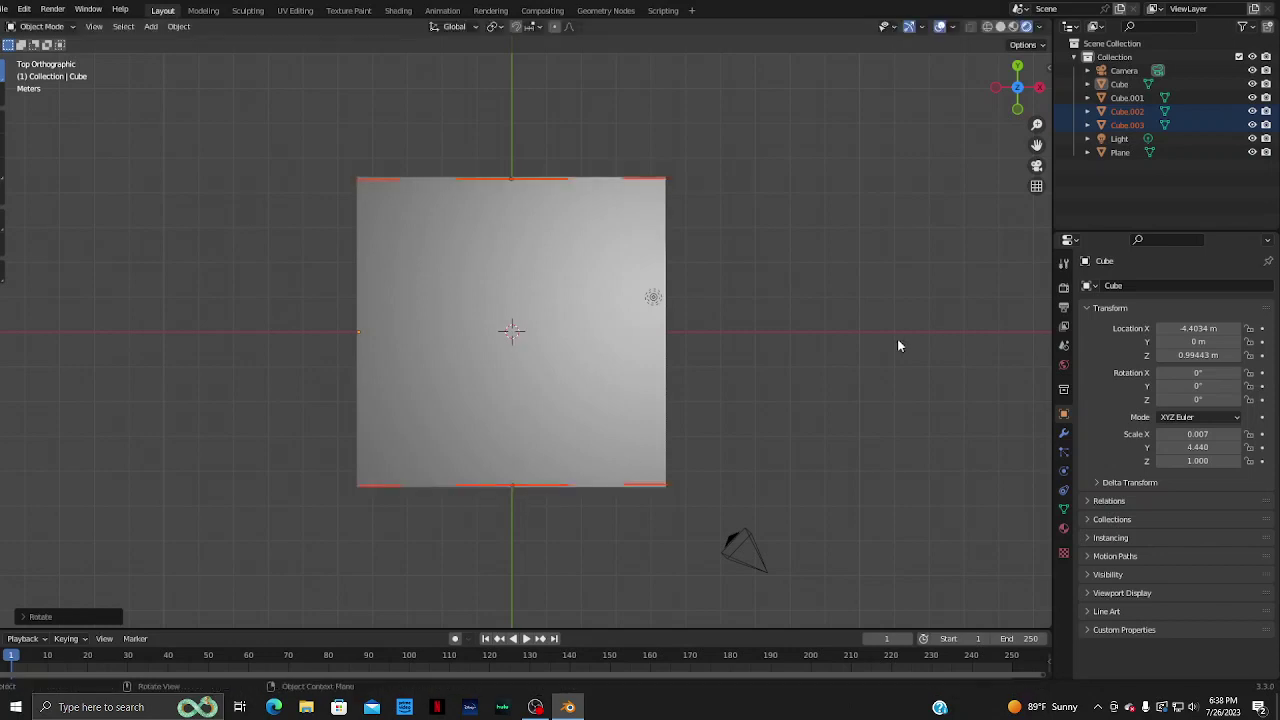
mouse_move(897, 339)
middle_mouse_down()
mouse_move(976, 209)
mouse_move(899, 303)
middle_mouse_up()
scroll(830, 370, "up", 4)
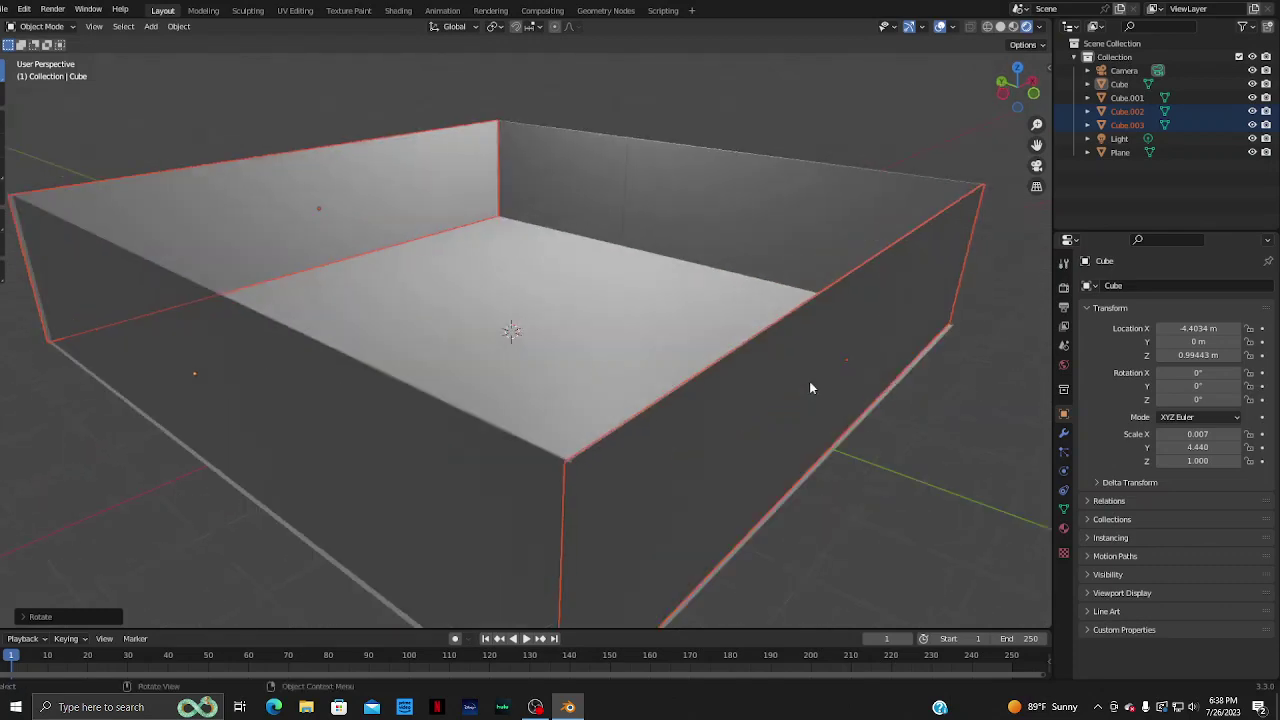
scroll(700, 320, "down", 2)
scroll(620, 300, "down", 2)
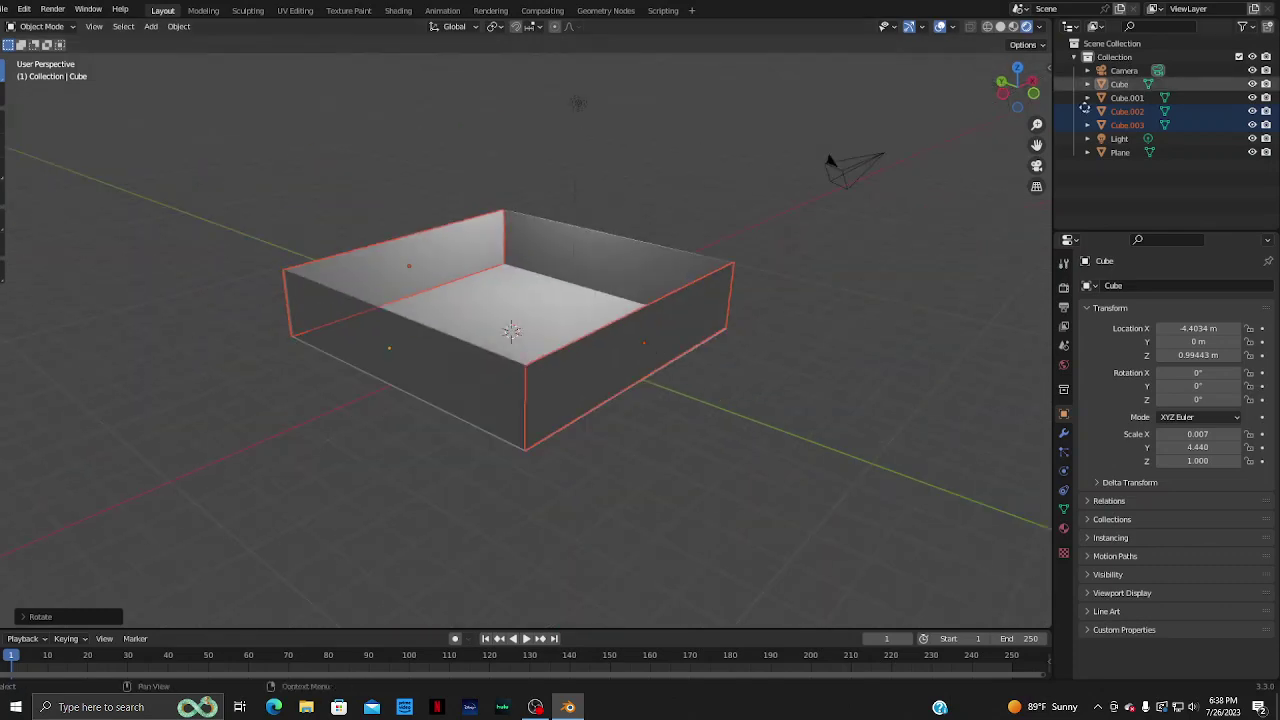
- Select all four walls, Cube through Cube.003, in the Outliner
left_click(1130, 98)
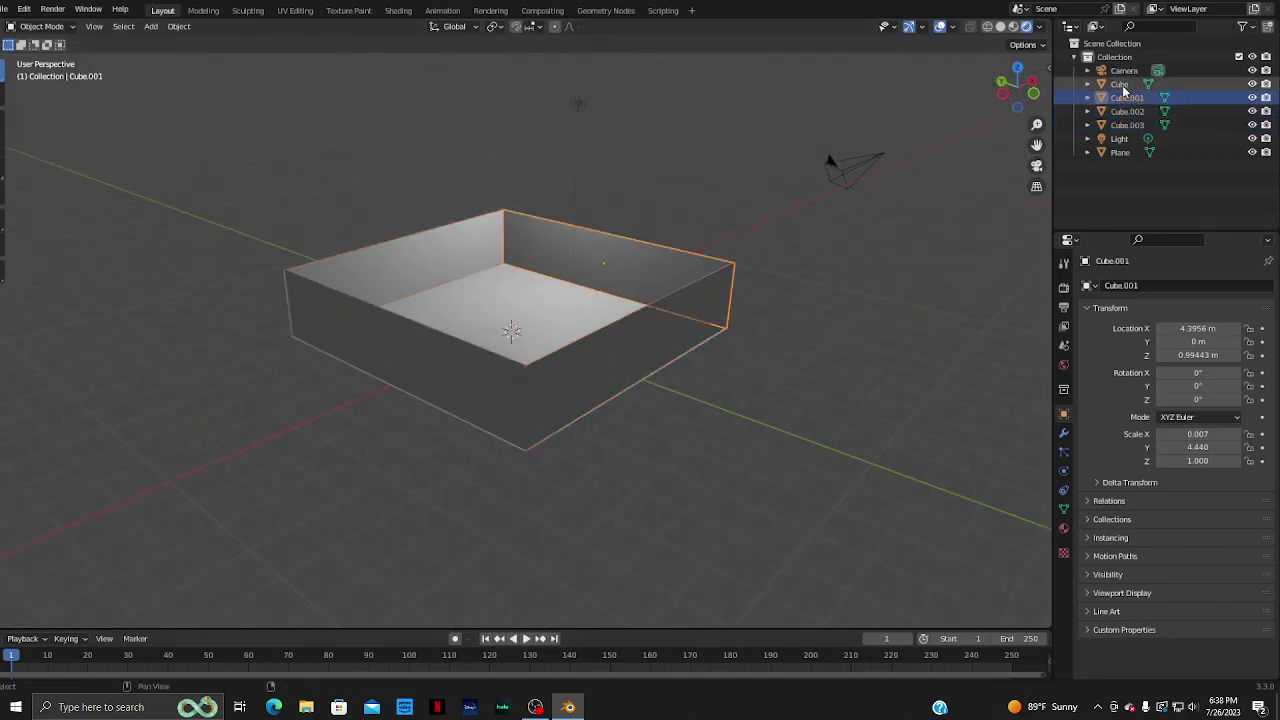
left_click(1119, 84, "shift")
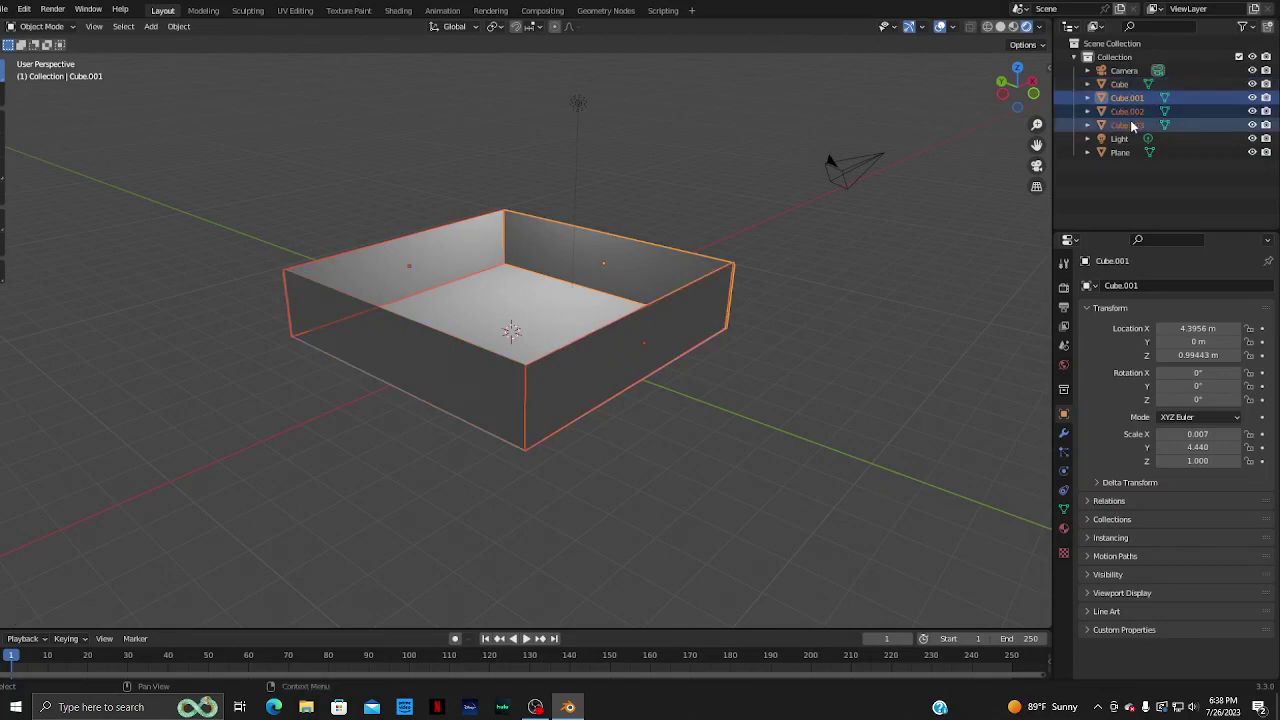
left_click(1122, 85)
left_click(1127, 125, "shift")
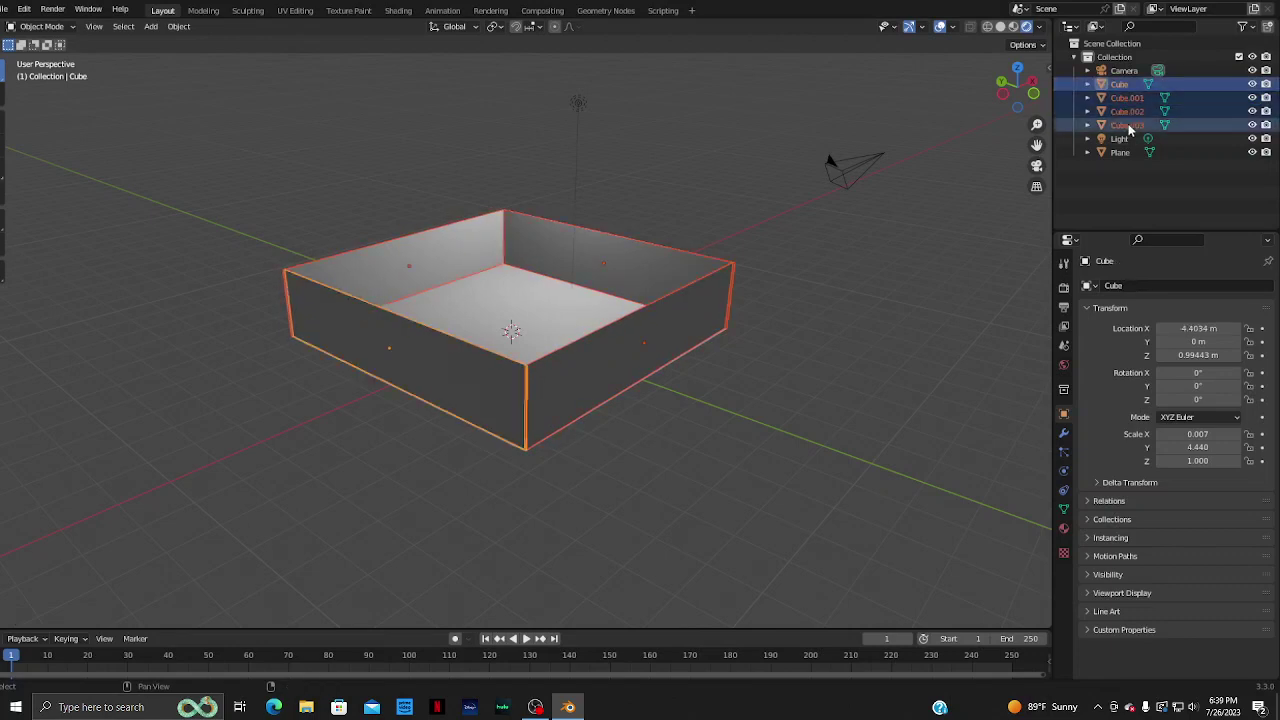
mouse_move(819, 271)
middle_mouse_down()
mouse_move(836, 294)
mouse_move(778, 256)
mouse_move(756, 276)
middle_mouse_up()
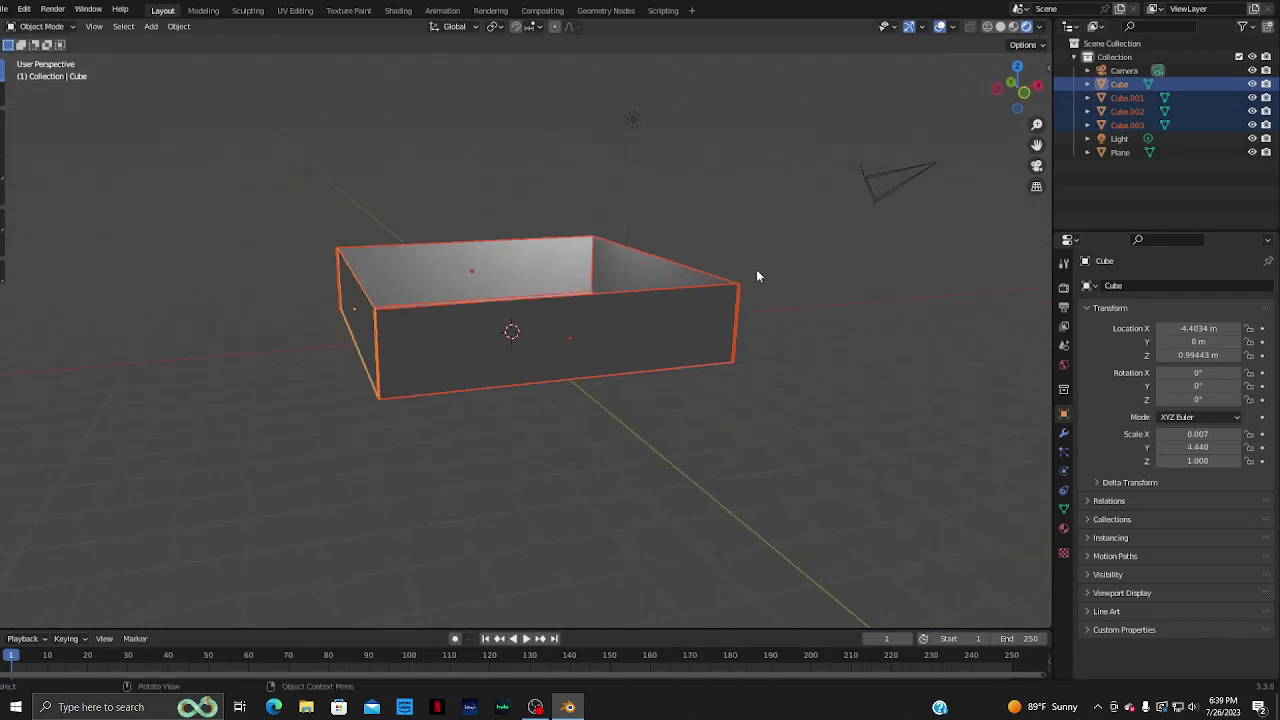
- Scale the four walls about 2.6 times taller along Z
key("s")
key("z")
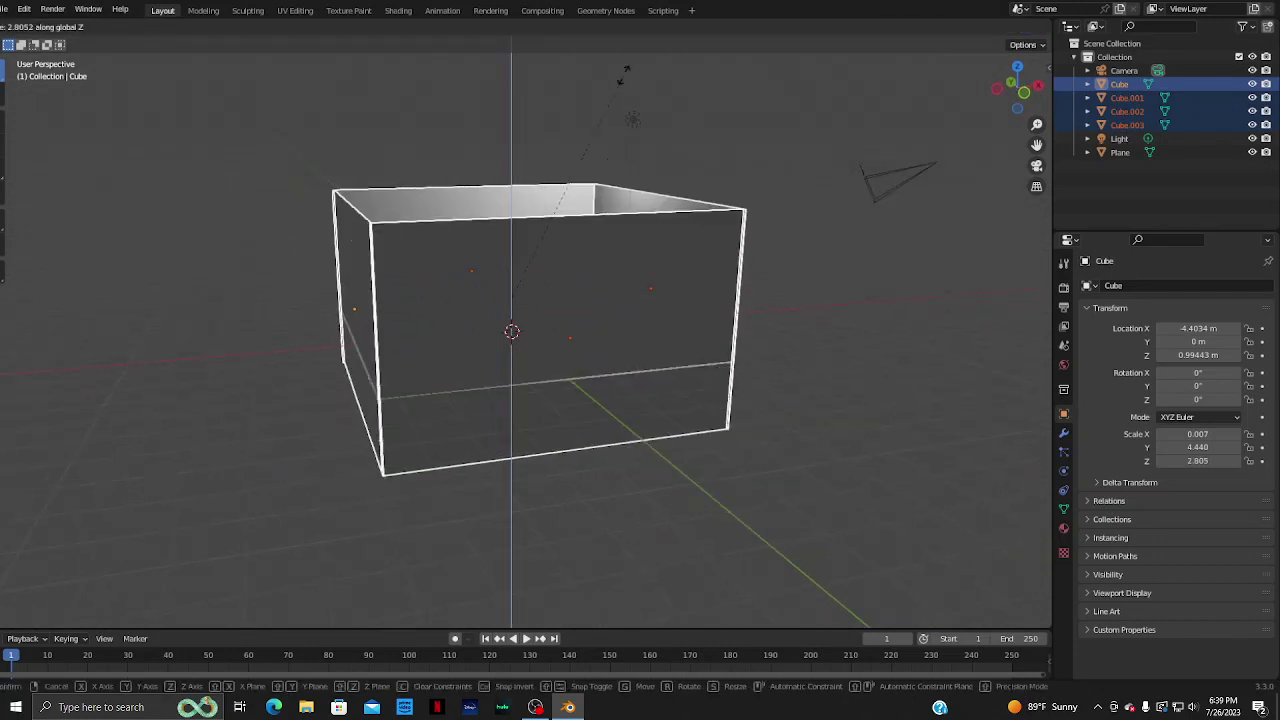
left_click(632, 95)
mouse_move(751, 279)
middle_mouse_down()
mouse_move(775, 478)
mouse_move(503, 369)
middle_mouse_up()
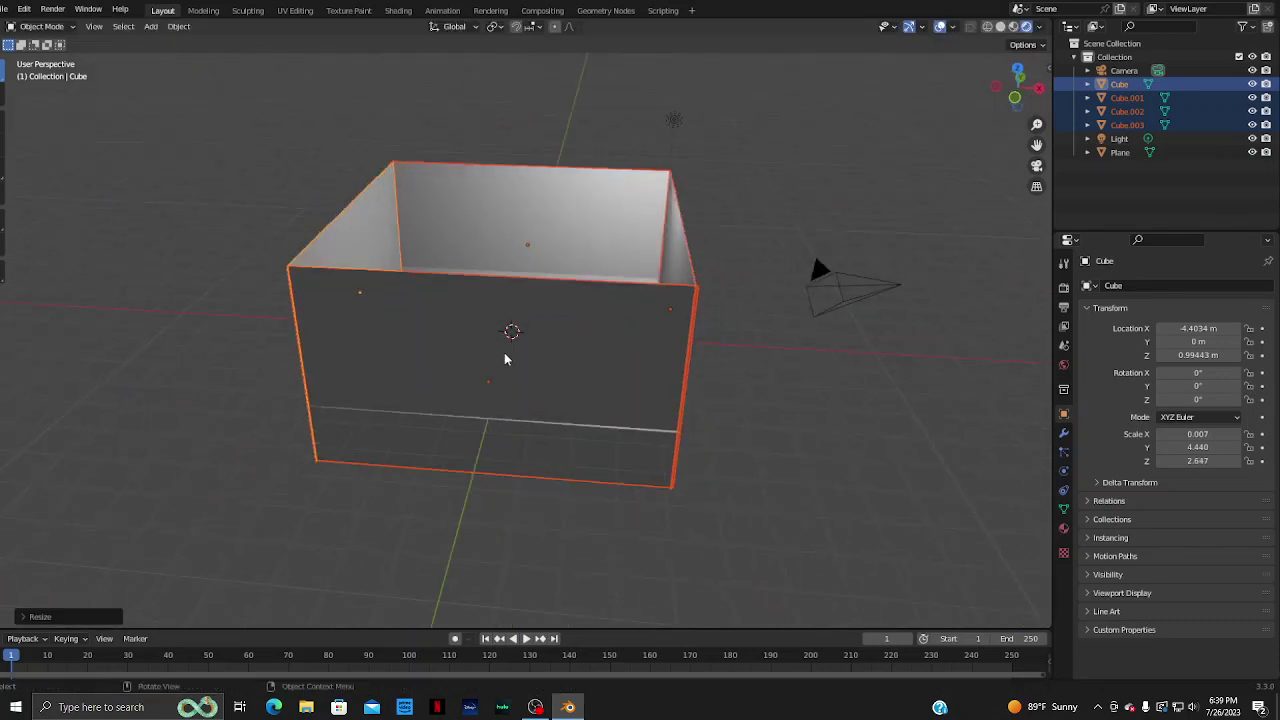
- Move the walls along Z so their bottoms rest on the floor plane
key("g")
key("z")
left_click(504, 353)
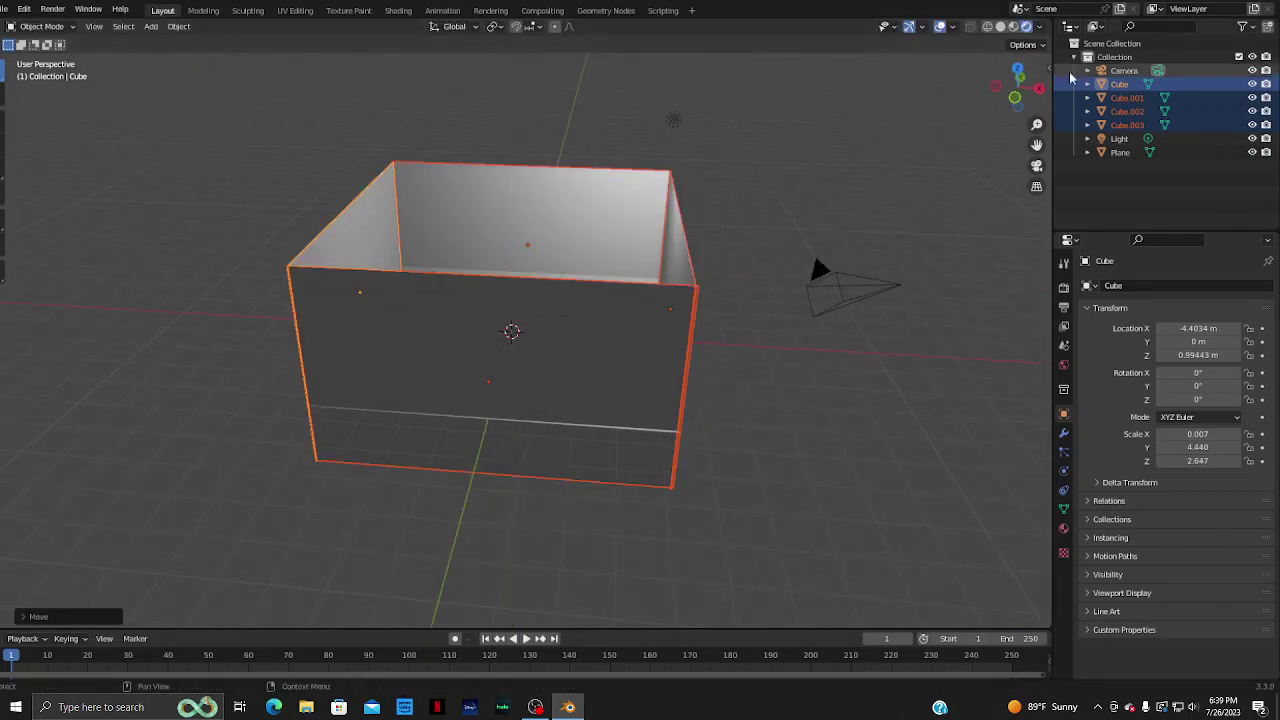
left_click(1012, 88)
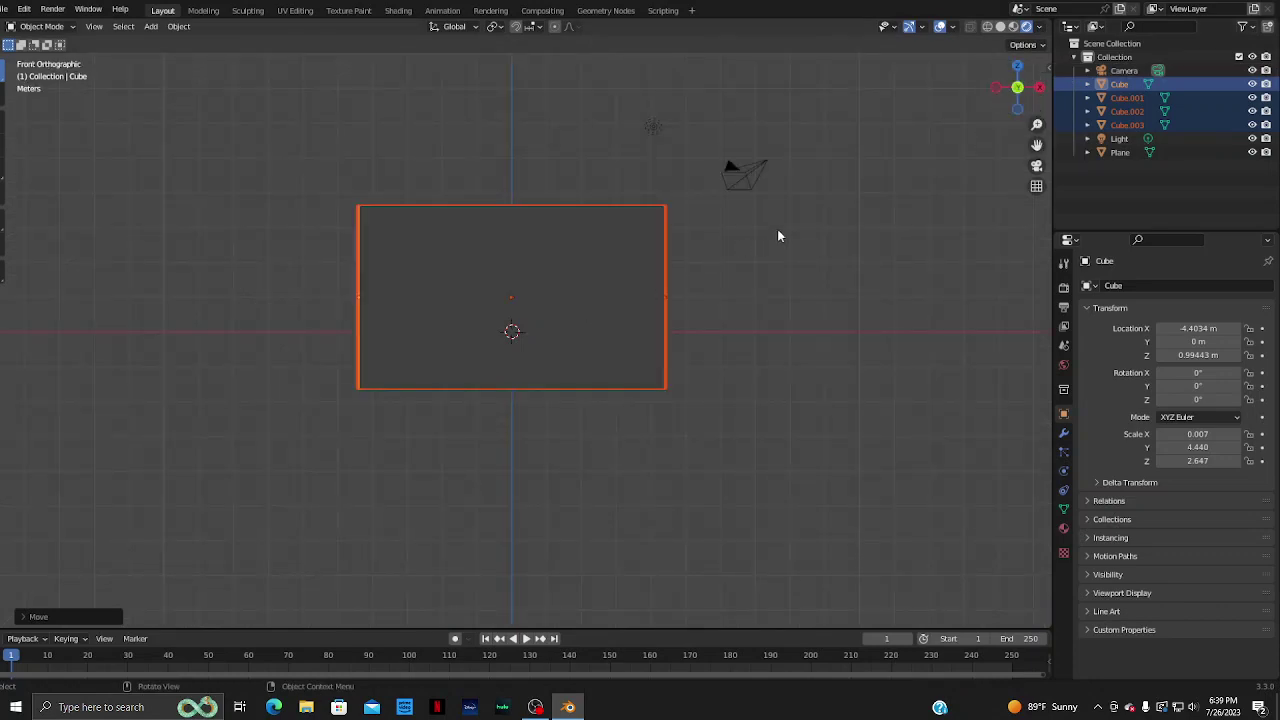
mouse_move(775, 357)
middle_mouse_down()
mouse_move(734, 315)
mouse_move(772, 323)
middle_mouse_up()
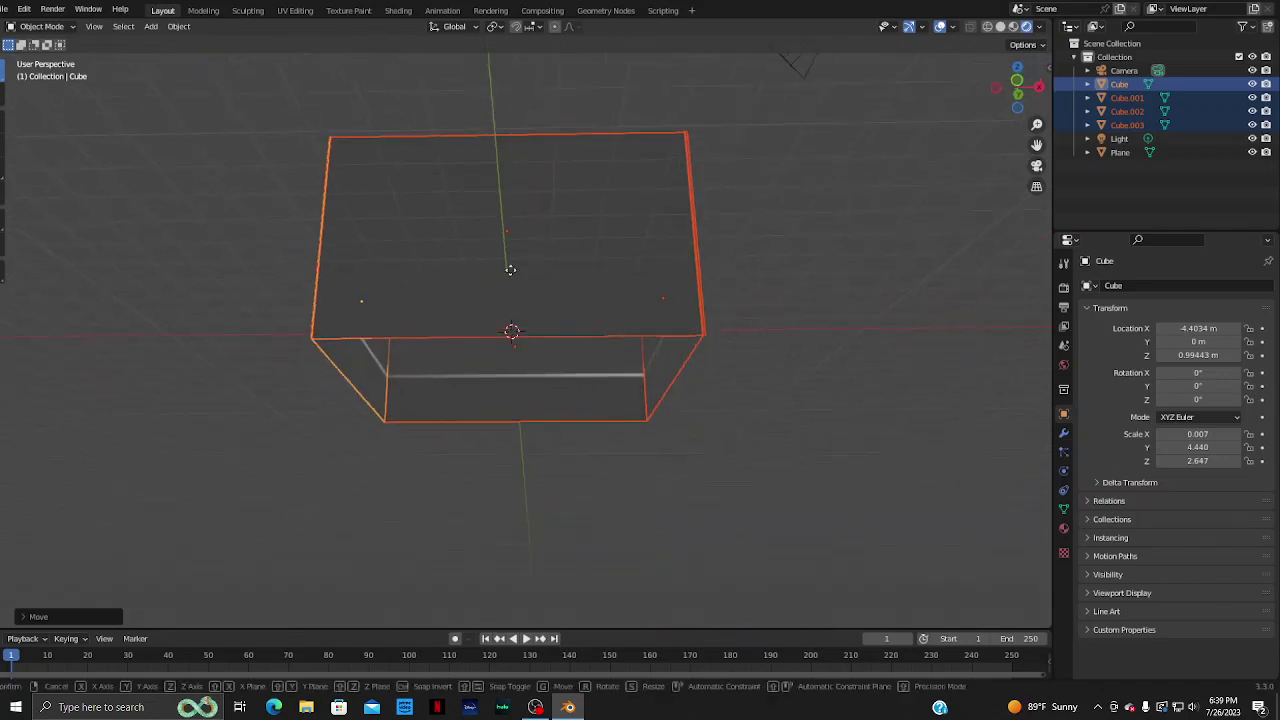
key("g")
key("z")
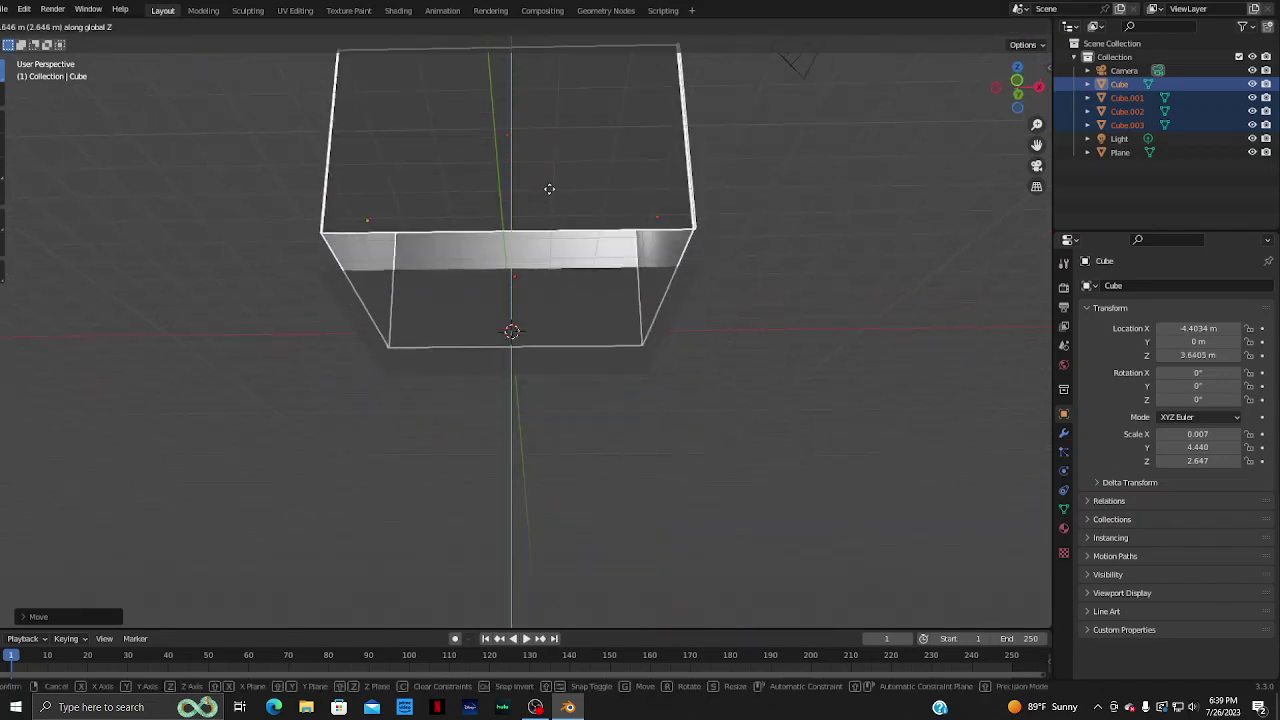
left_click(552, 218)
mouse_move(828, 301)
middle_mouse_down()
mouse_move(773, 303)
mouse_move(623, 449)
mouse_move(686, 403)
mouse_move(859, 329)
mouse_move(869, 244)
mouse_move(831, 257)
mouse_move(820, 266)
mouse_move(837, 274)
mouse_move(817, 283)
mouse_move(840, 277)
mouse_move(895, 311)
mouse_move(660, 434)
mouse_move(649, 509)
mouse_move(857, 400)
mouse_move(877, 423)
mouse_move(666, 417)
mouse_move(760, 380)
middle_mouse_up()
left_click(859, 329)
scroll(847, 241, "up", 1)
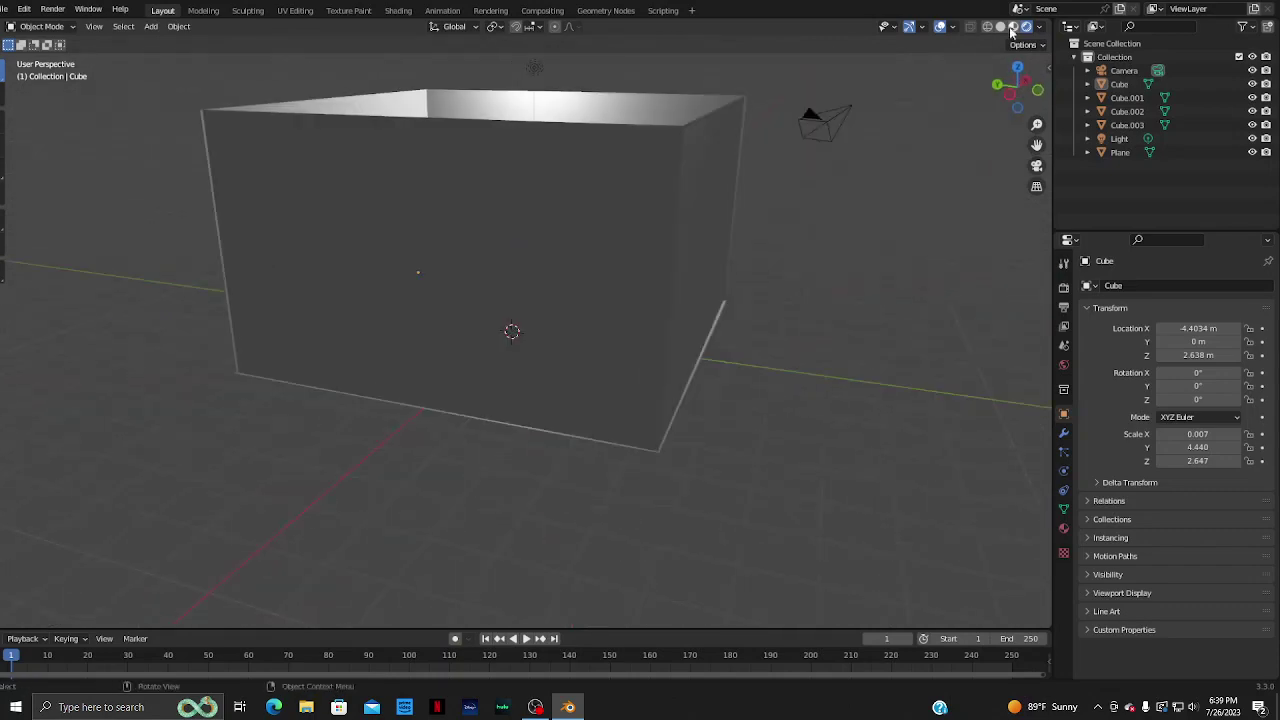
- Switch the viewport to Solid shading
left_click(1013, 26)
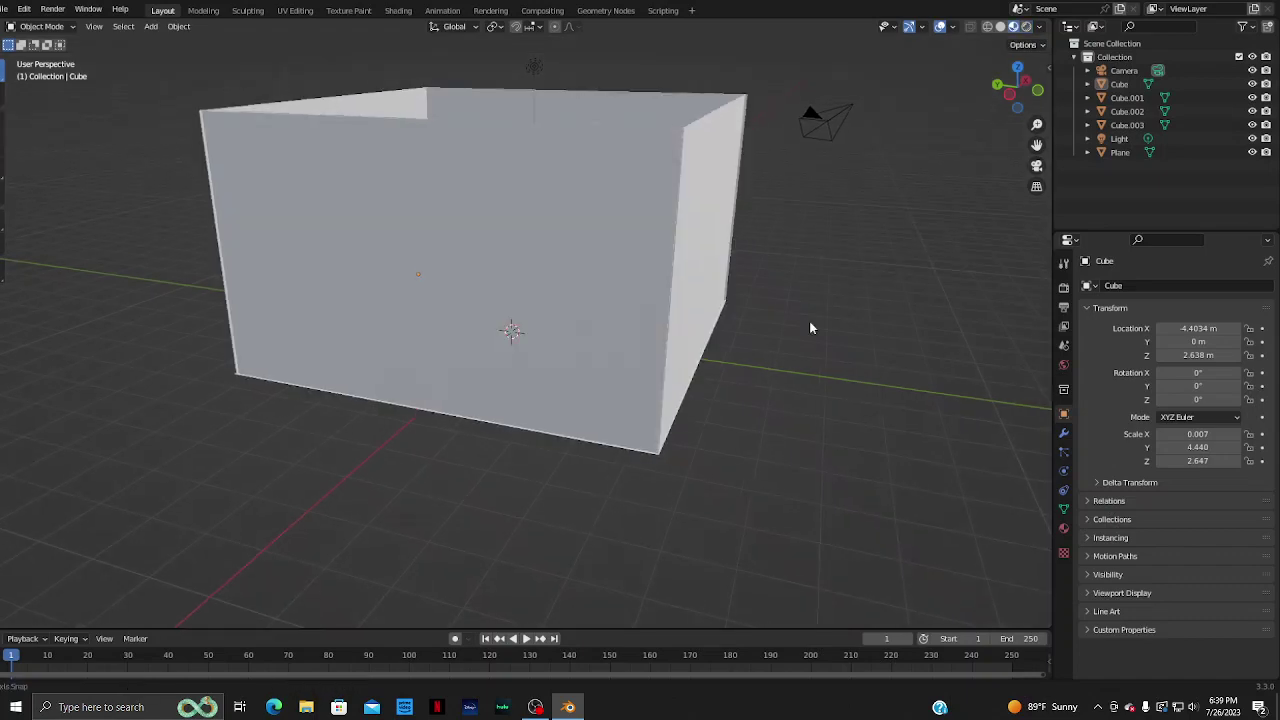
middle_click_drag(809, 321, 786, 323)
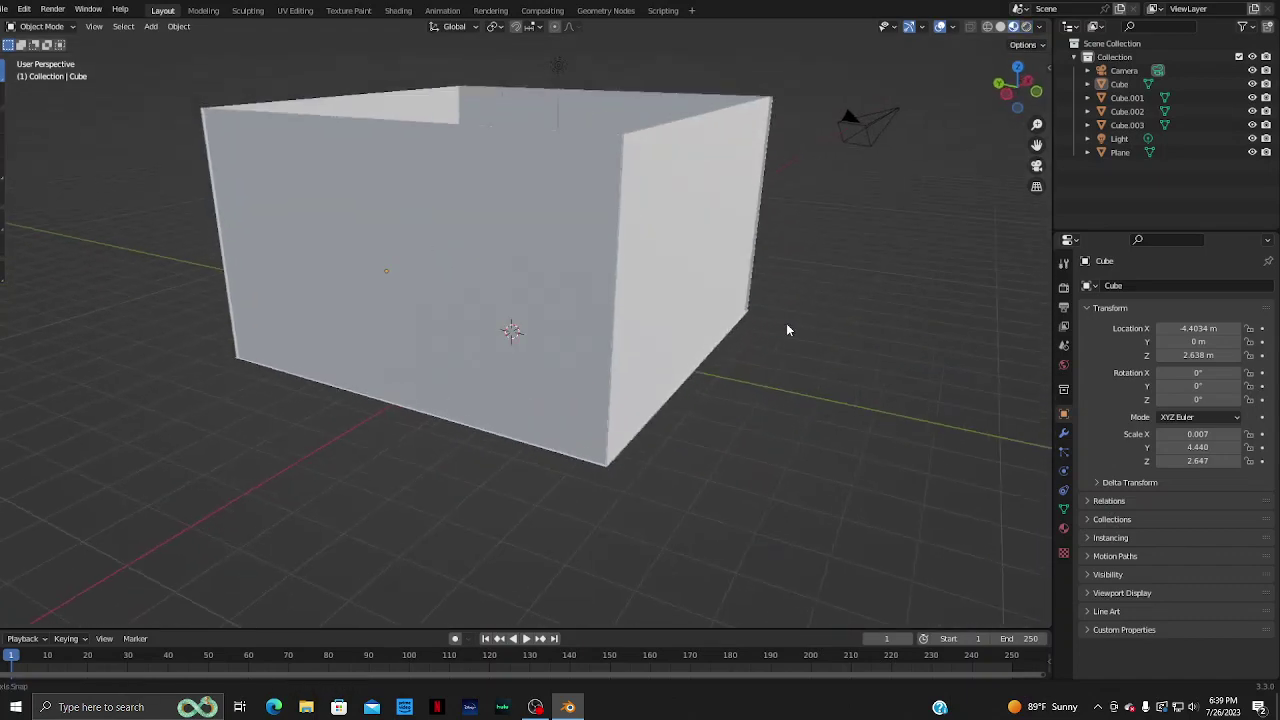
scroll(786, 323, "up", 3)
- Move the Cube.002 wall along Y to -4.4452 m to close the corner gap
left_click(757, 274)
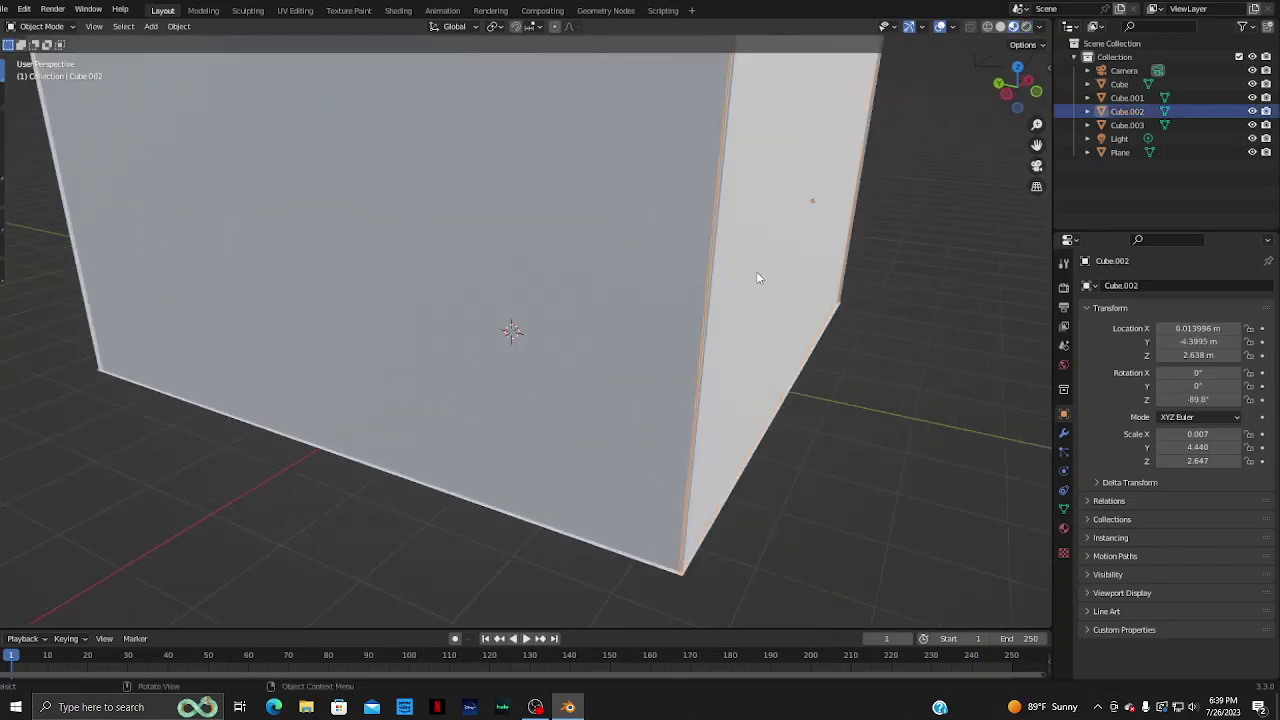
key("g")
key("x")
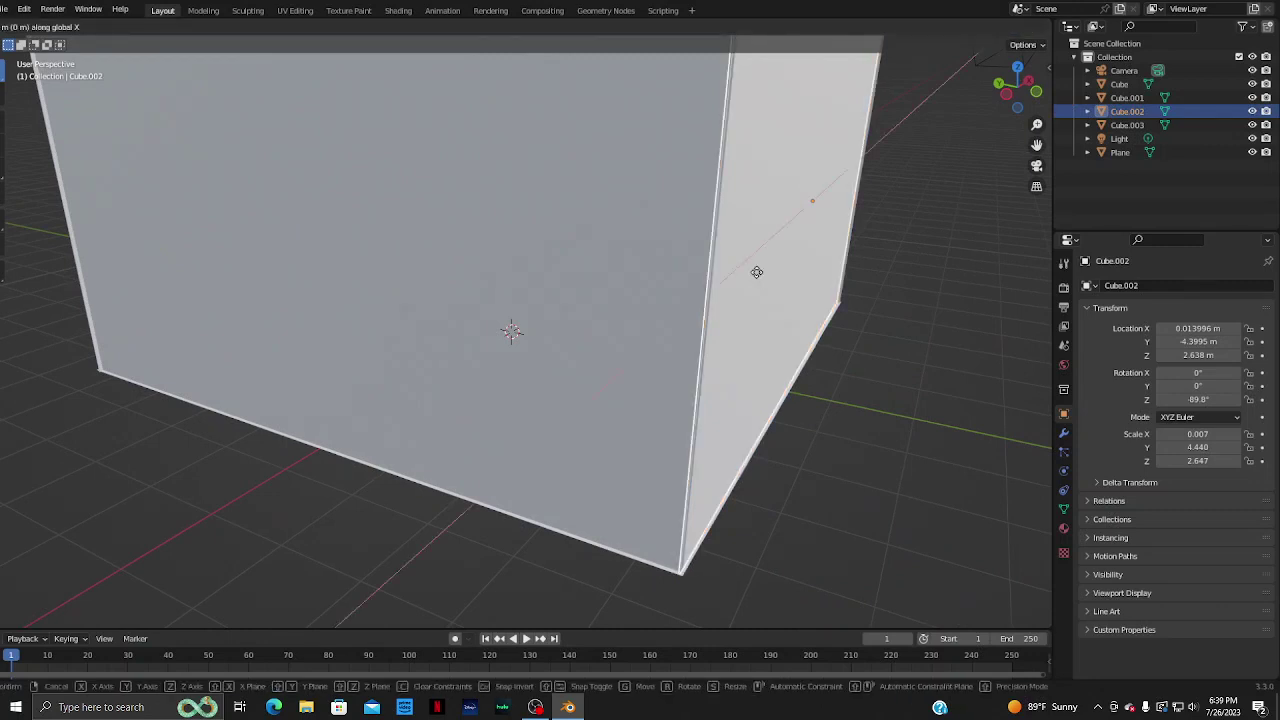
key("y")
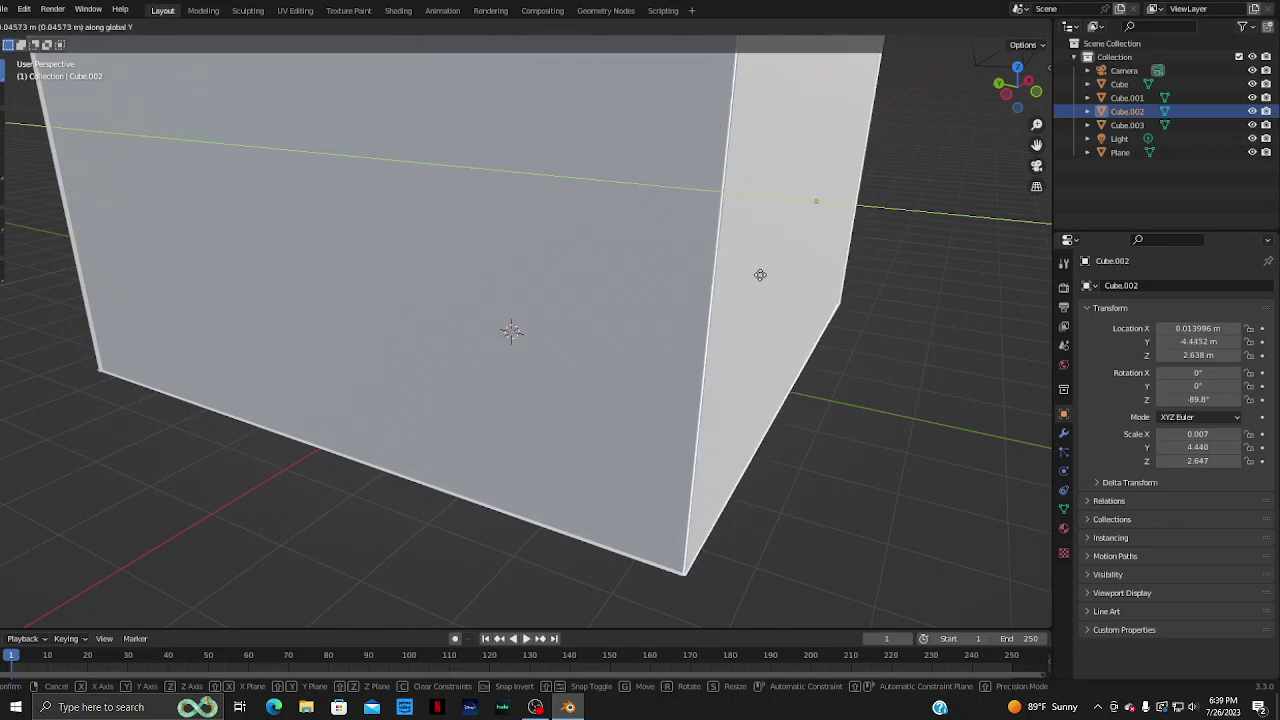
left_click(760, 275)
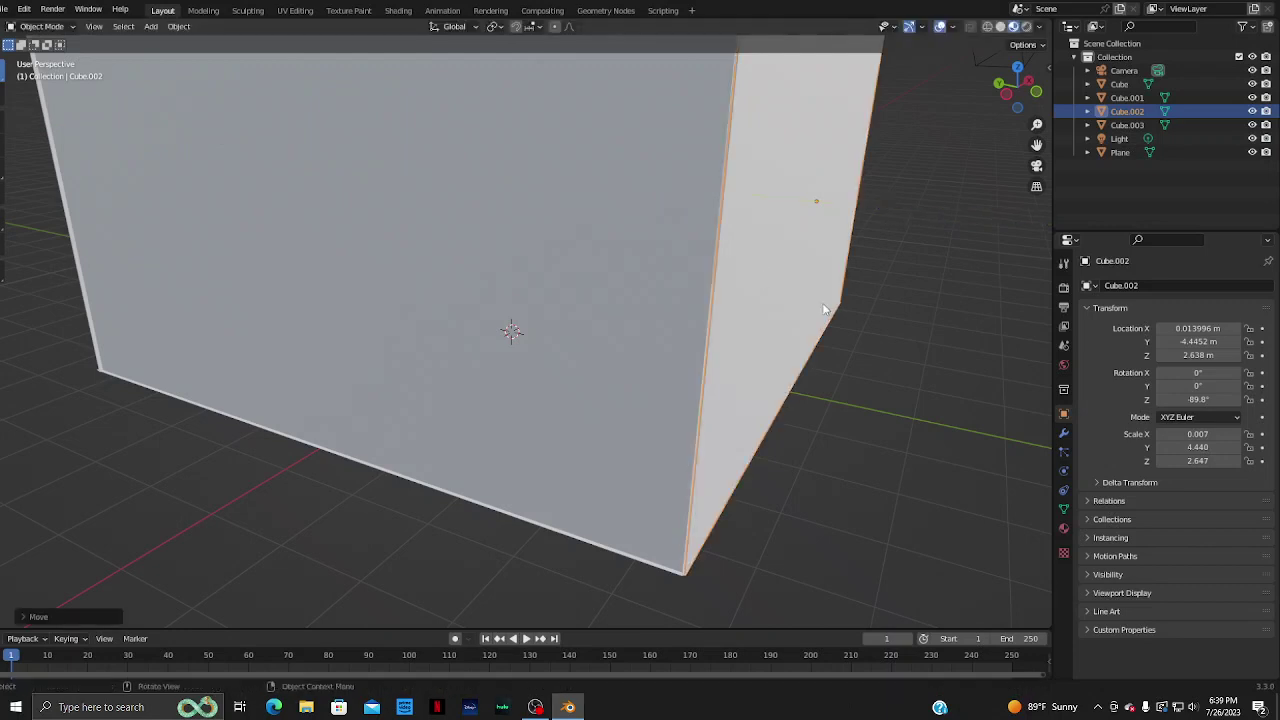
mouse_move(829, 309)
middle_mouse_down()
mouse_move(911, 283)
mouse_move(937, 291)
mouse_move(769, 321)
middle_mouse_up()
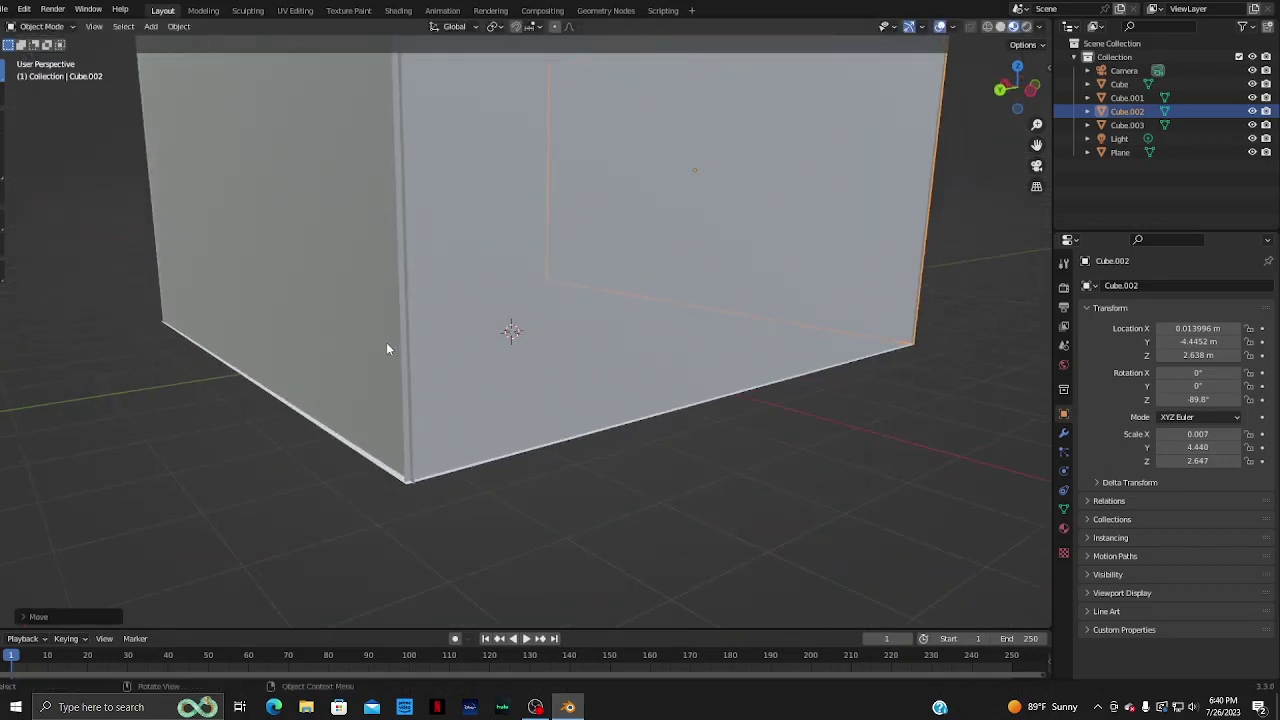
- Inspect the corner from other angles and Top view, leaving Cube.002 in place
key("g")
key("x")
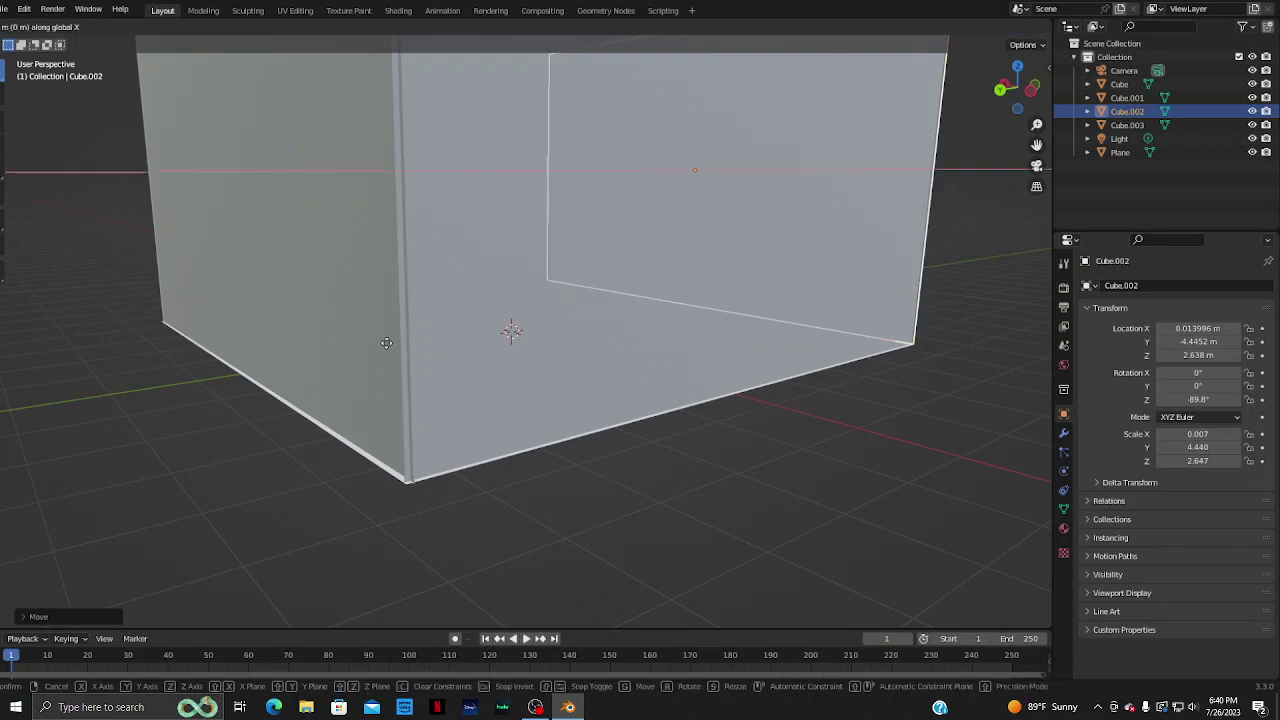
key("y")
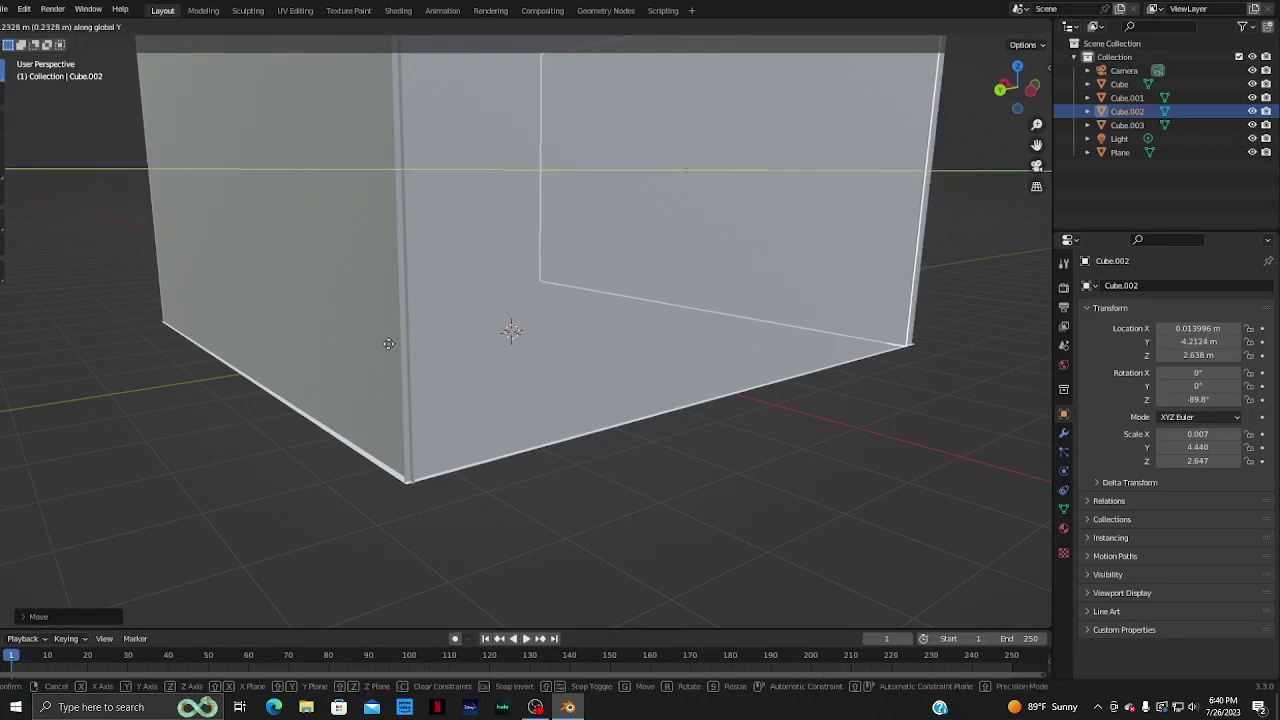
key("Escape")
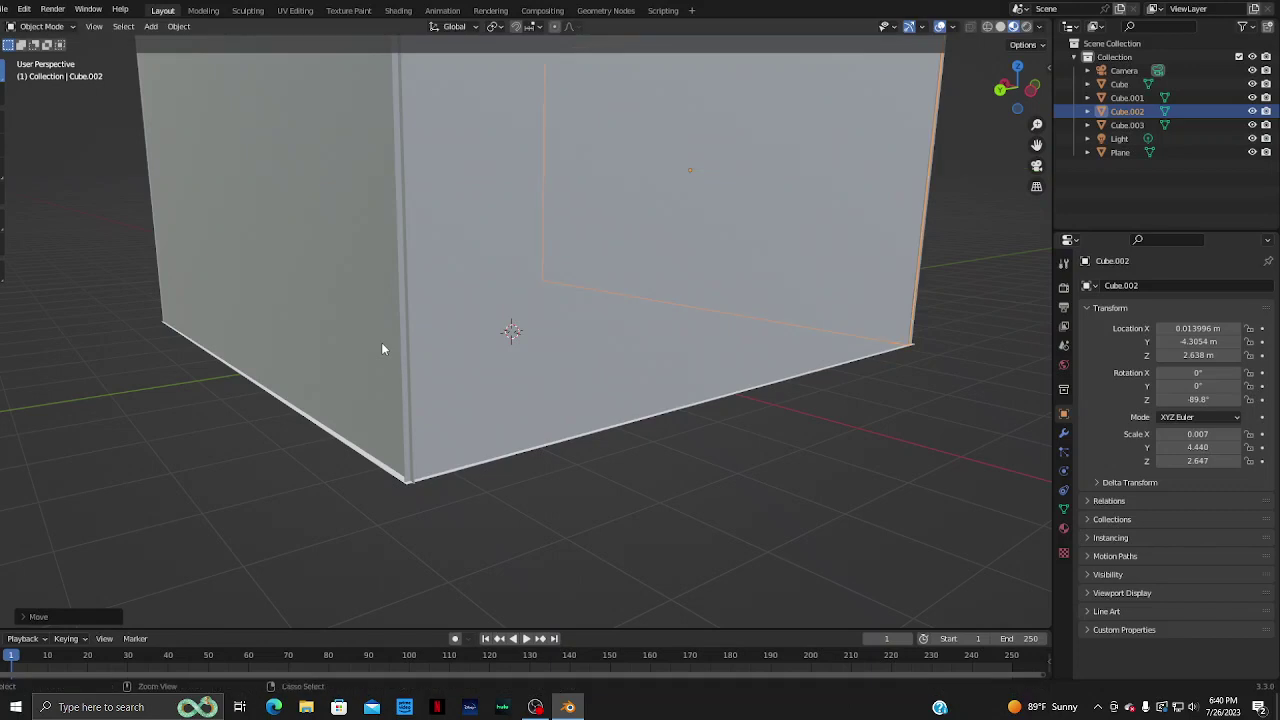
mouse_move(381, 343)
middle_mouse_down()
mouse_move(769, 408)
mouse_move(803, 384)
mouse_move(786, 434)
mouse_move(812, 424)
middle_mouse_up()
key("KP_7")
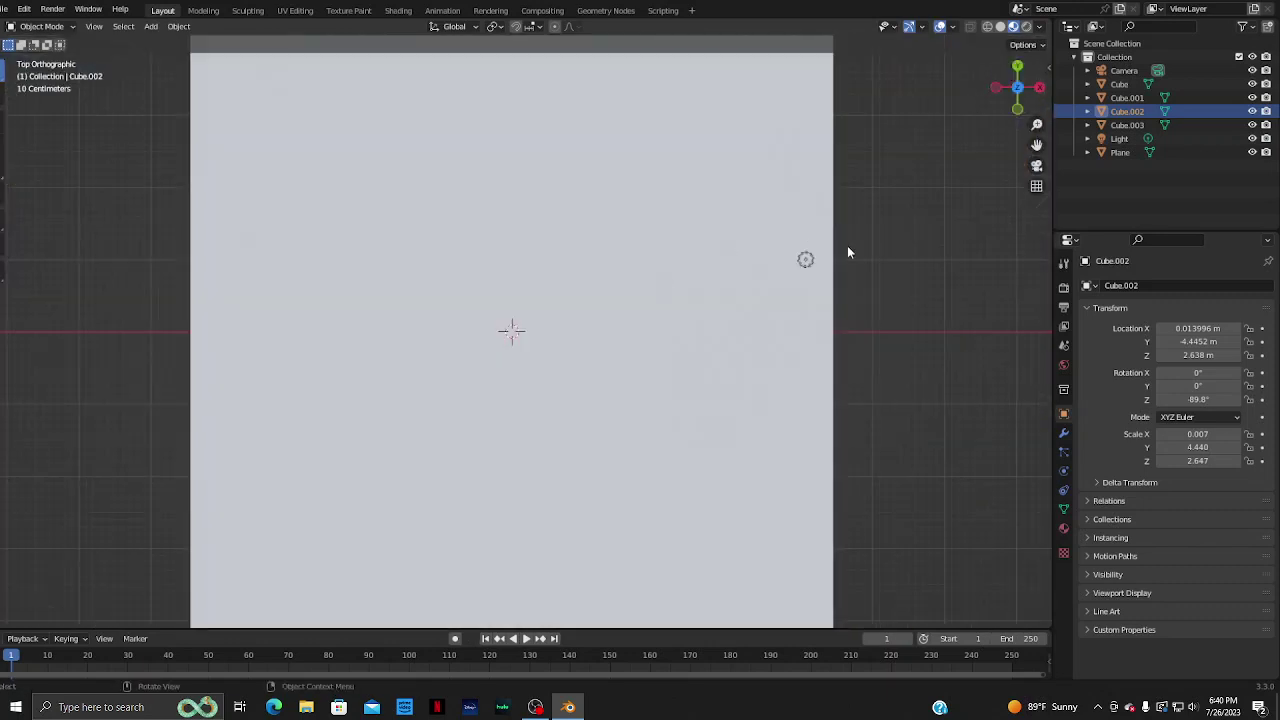
- From a steep overhead view, give the wall Cube.002 a new material with a black base colour
key("KP_5")
mouse_move(910, 240)
middle_mouse_down()
mouse_move(905, 169)
mouse_move(931, 274)
mouse_move(925, 240)
middle_mouse_up()
scroll(880, 223, "down", 5)
left_click_drag(429, 330, 503, 329)
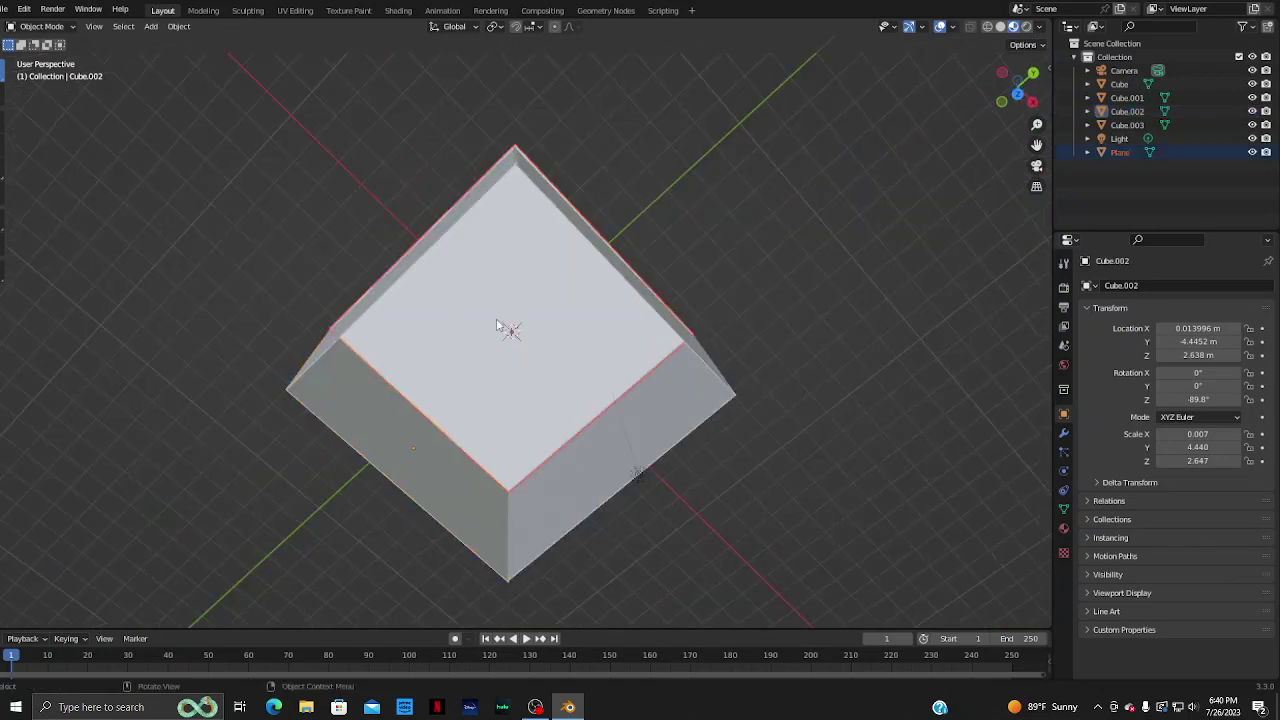
left_click(1063, 528)
left_click(1151, 345)
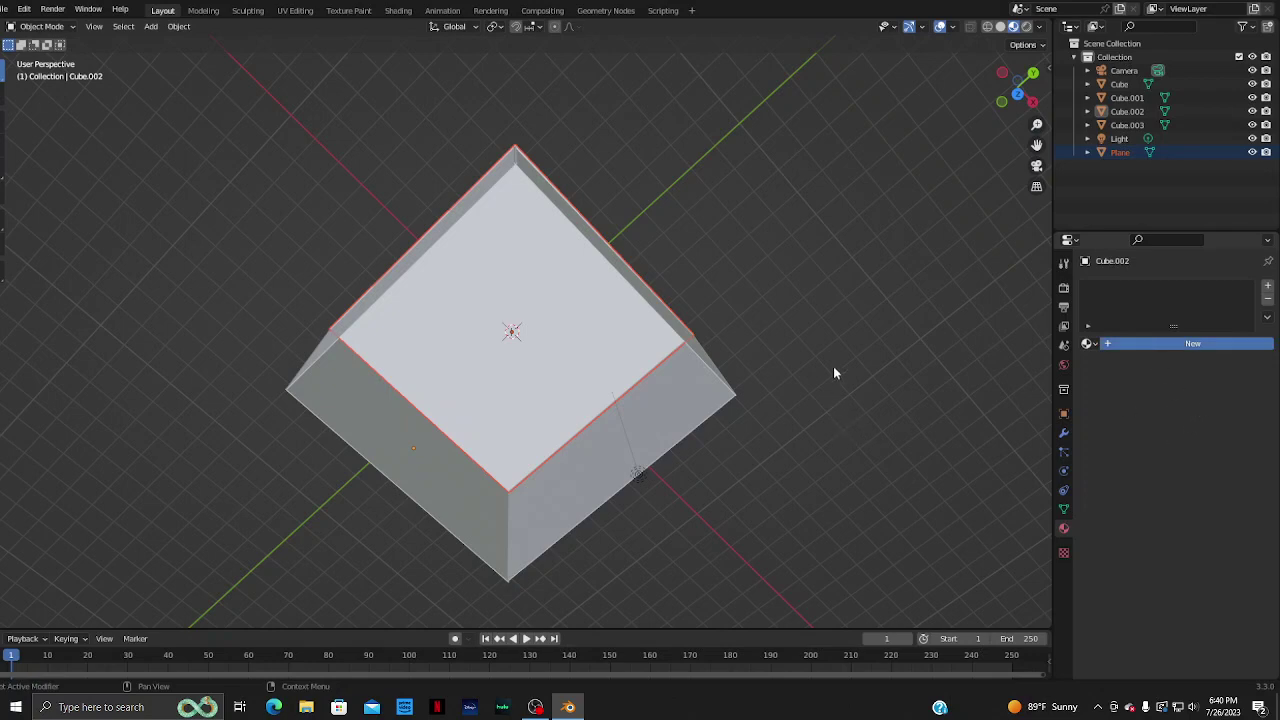
scroll(868, 282, "up", 1)
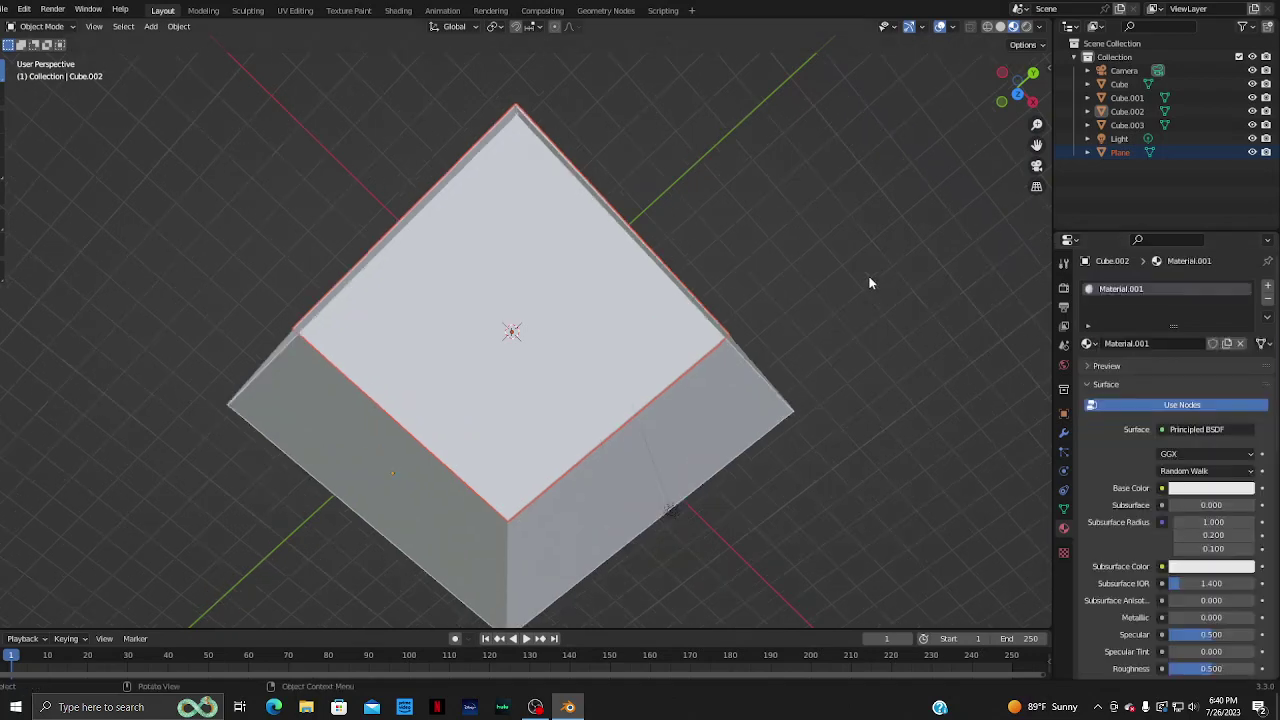
left_click(1179, 488)
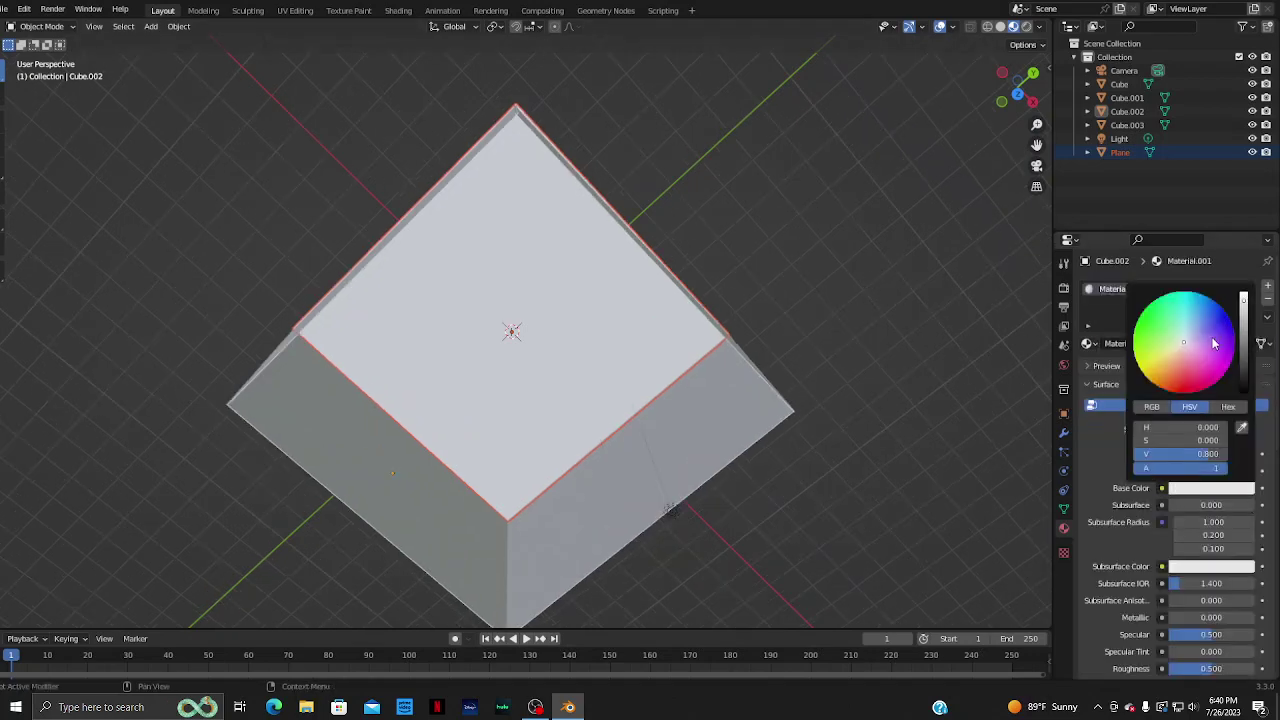
left_click_drag(1244, 358, 1244, 392)
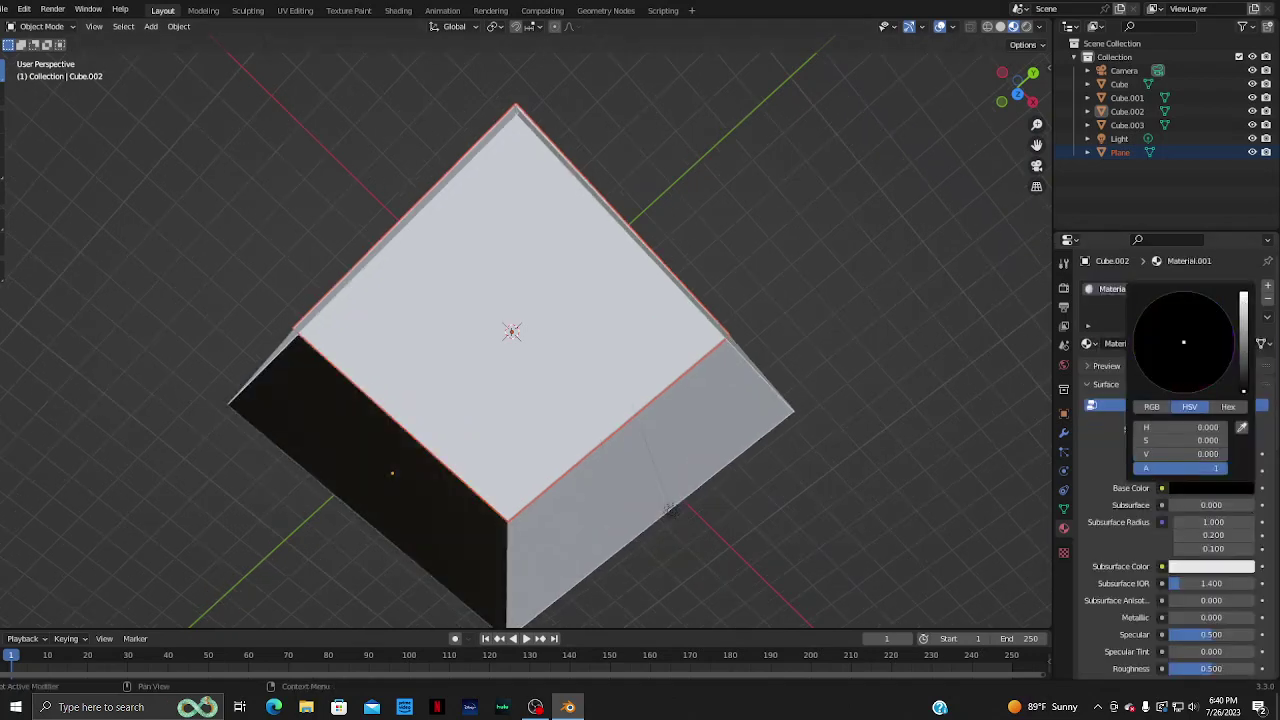
left_click(1236, 405)
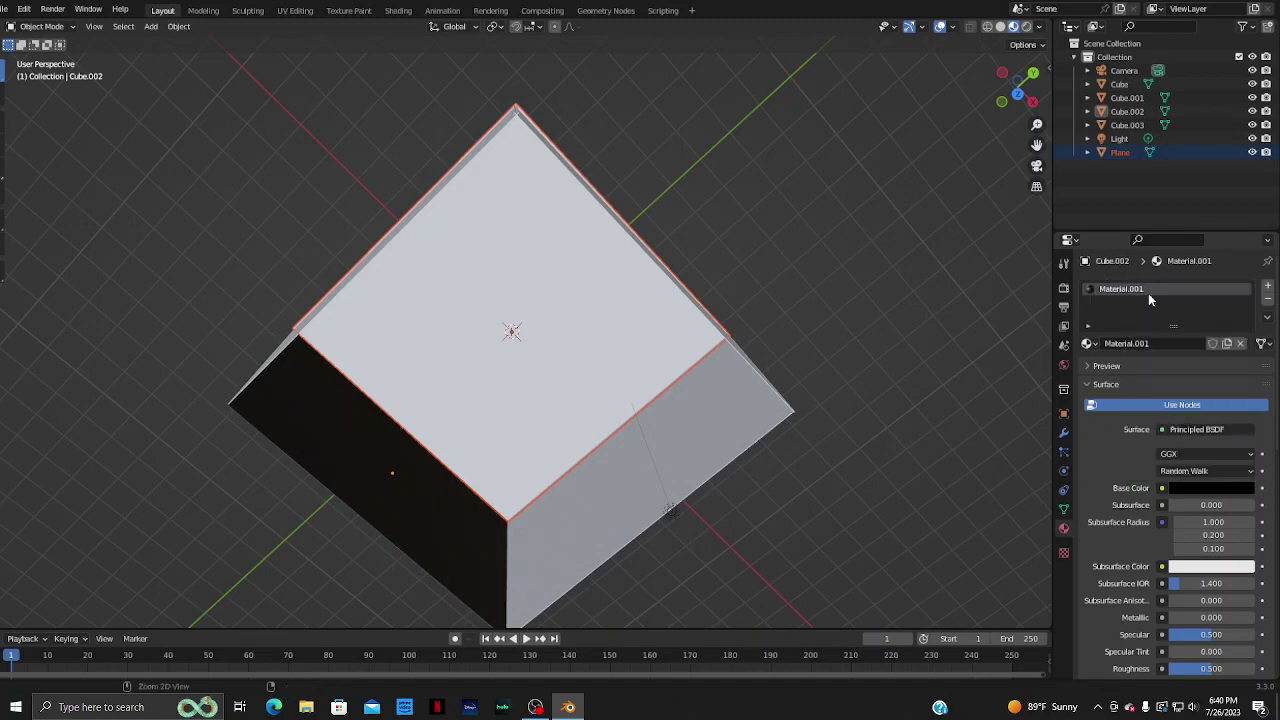
- Undo the wall material, then select the floor Plane while looking down into the box
key("ctrl+z")
key("ctrl+z")
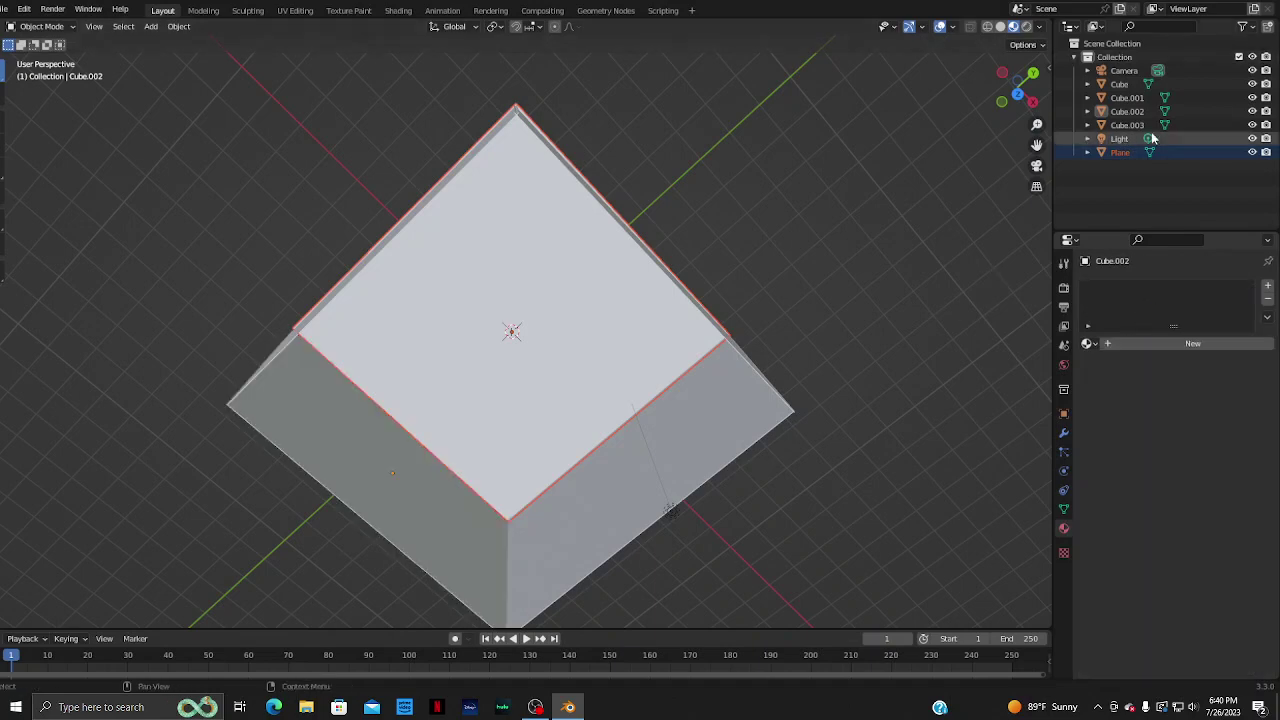
left_click(1129, 153)
middle_click_drag(854, 280, 883, 215)
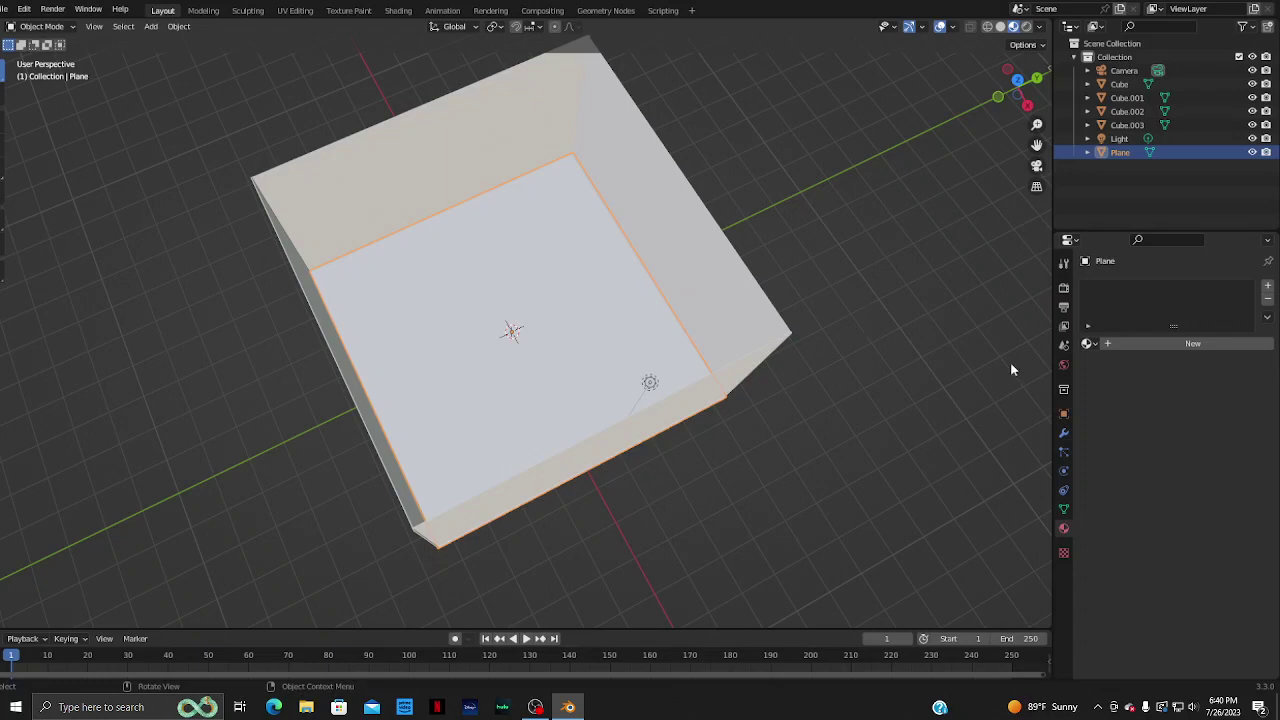
- Create a new material on the floor plane and set its base colour to black
left_click(1142, 341)
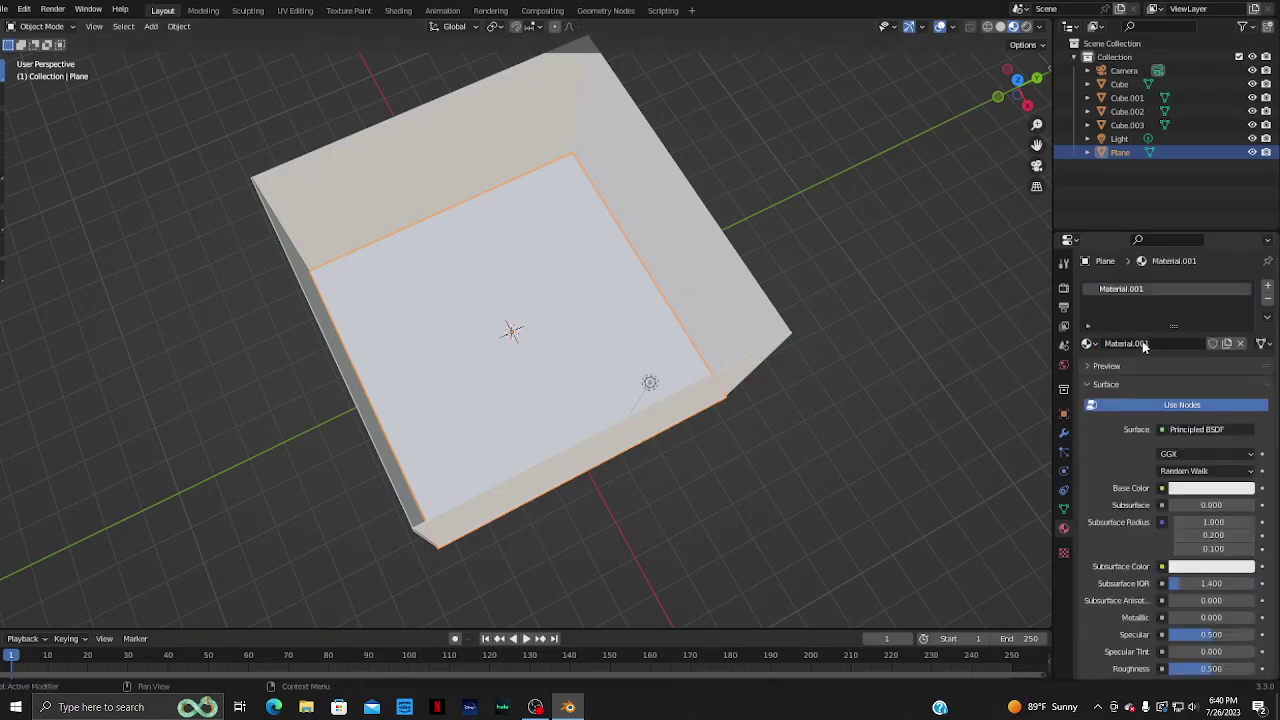
left_click(1178, 488)
left_click_drag(1243, 298, 1243, 392)
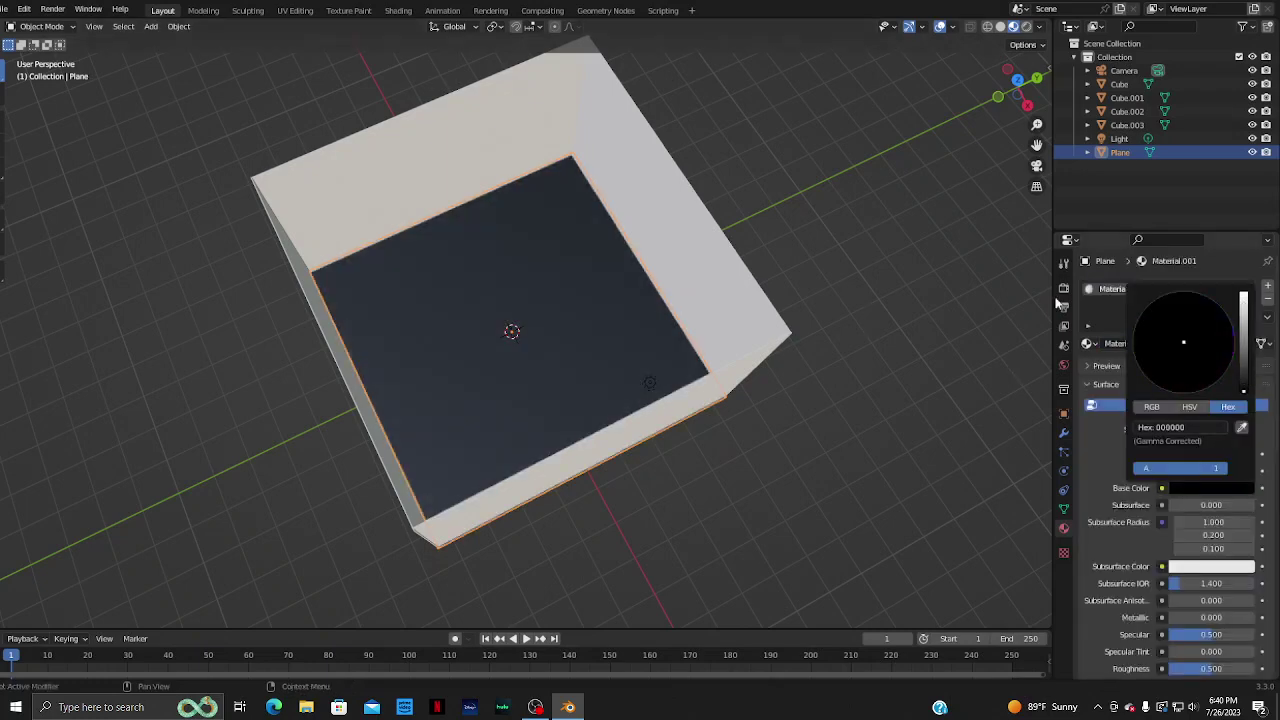
- In top view, deselect the plane and select walls Cube.001, Cube.002, Cube.003 and Cube in turn
left_click(1017, 78)
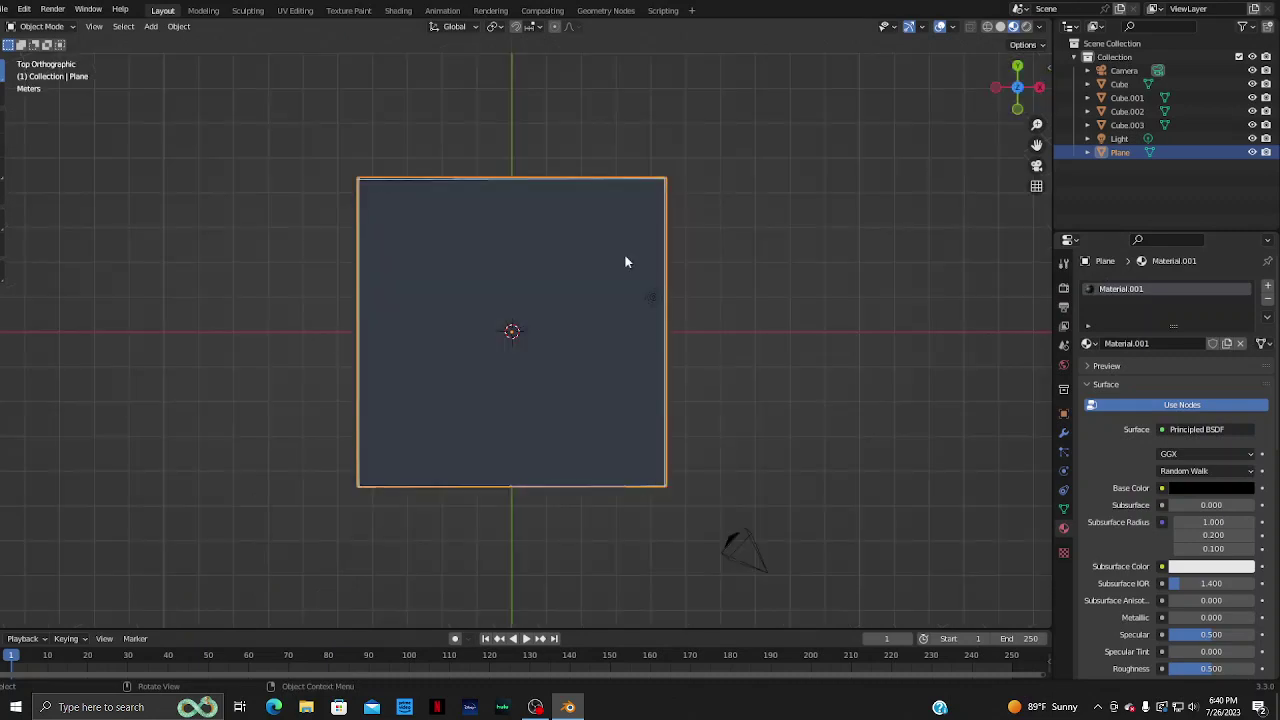
left_click(714, 212)
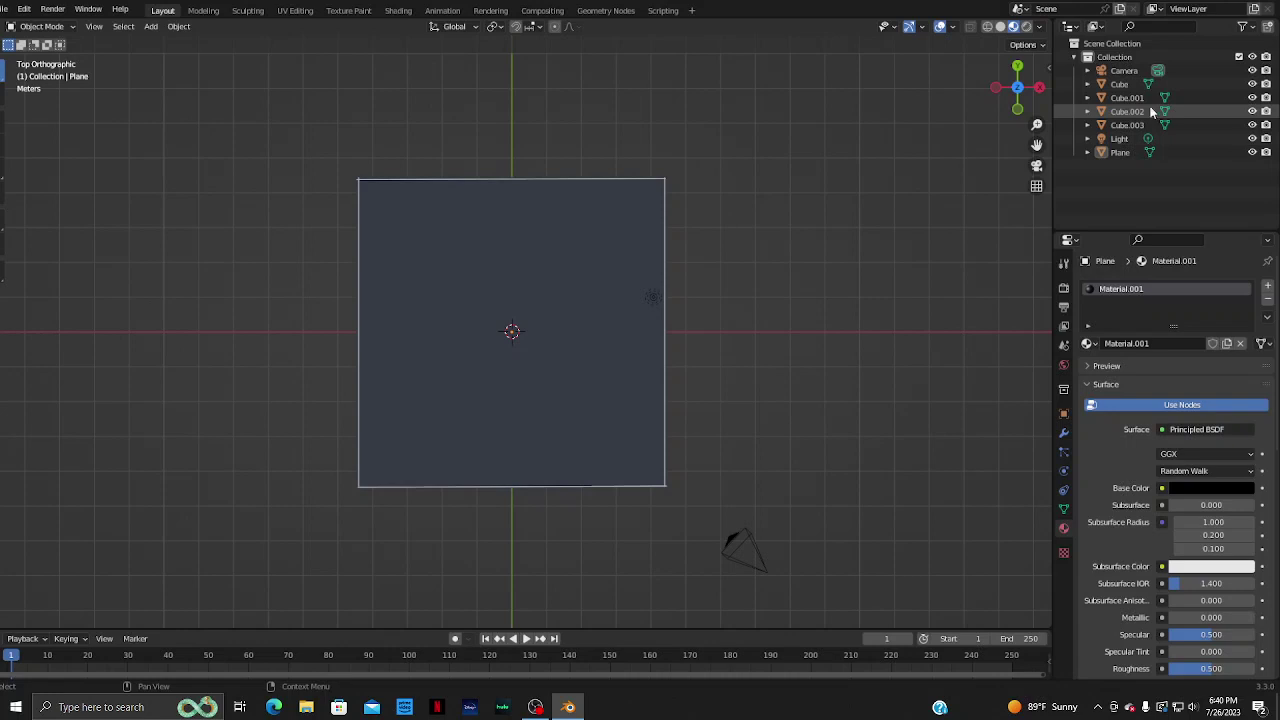
left_click(1116, 99)
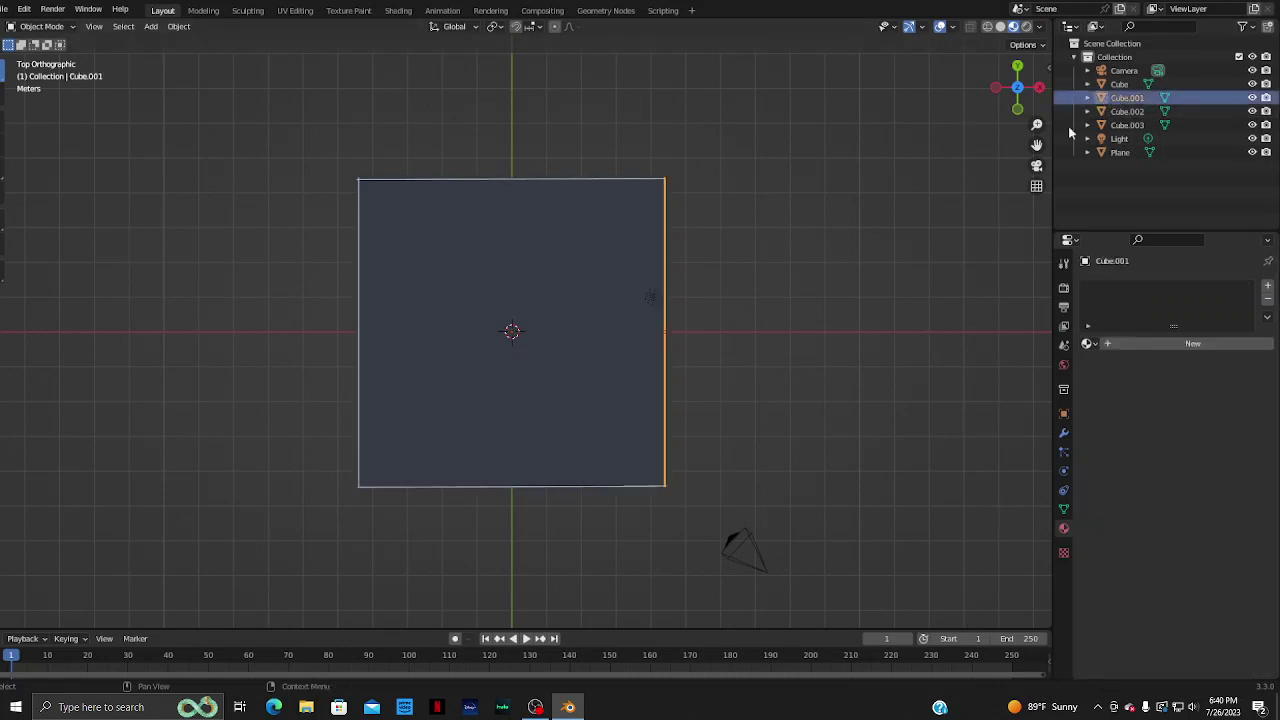
left_click(1124, 112)
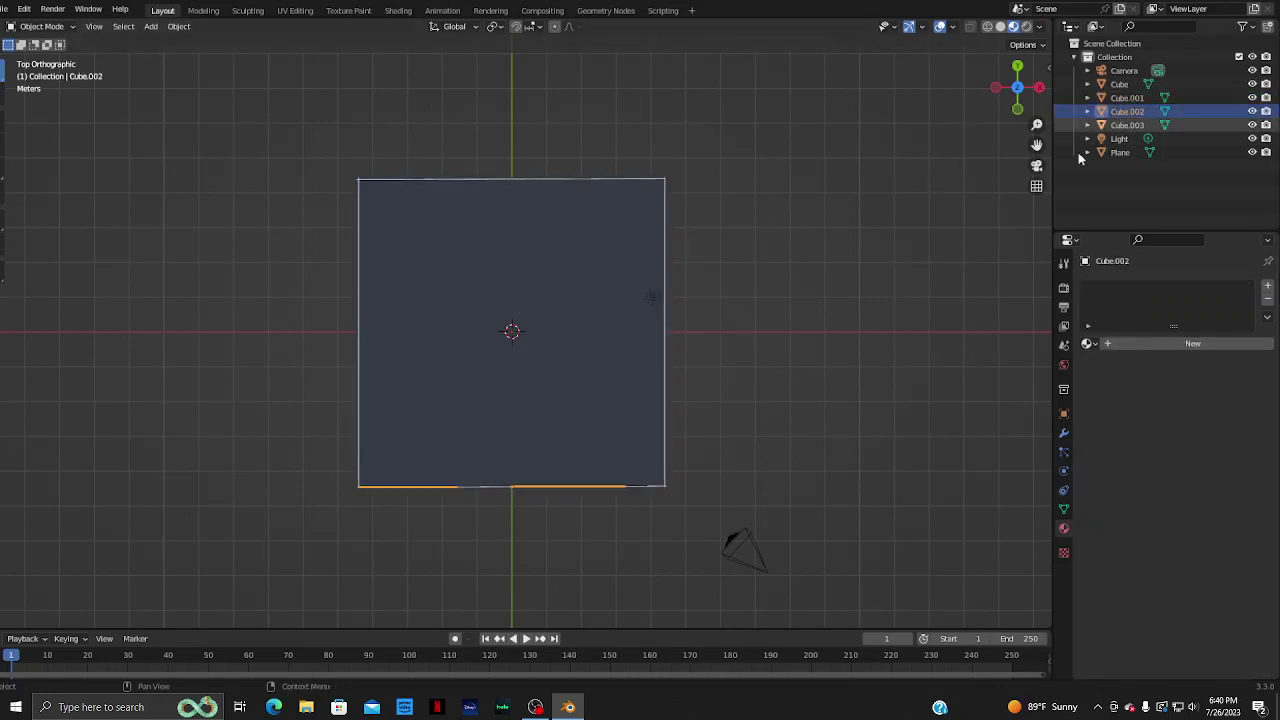
left_click(1123, 125)
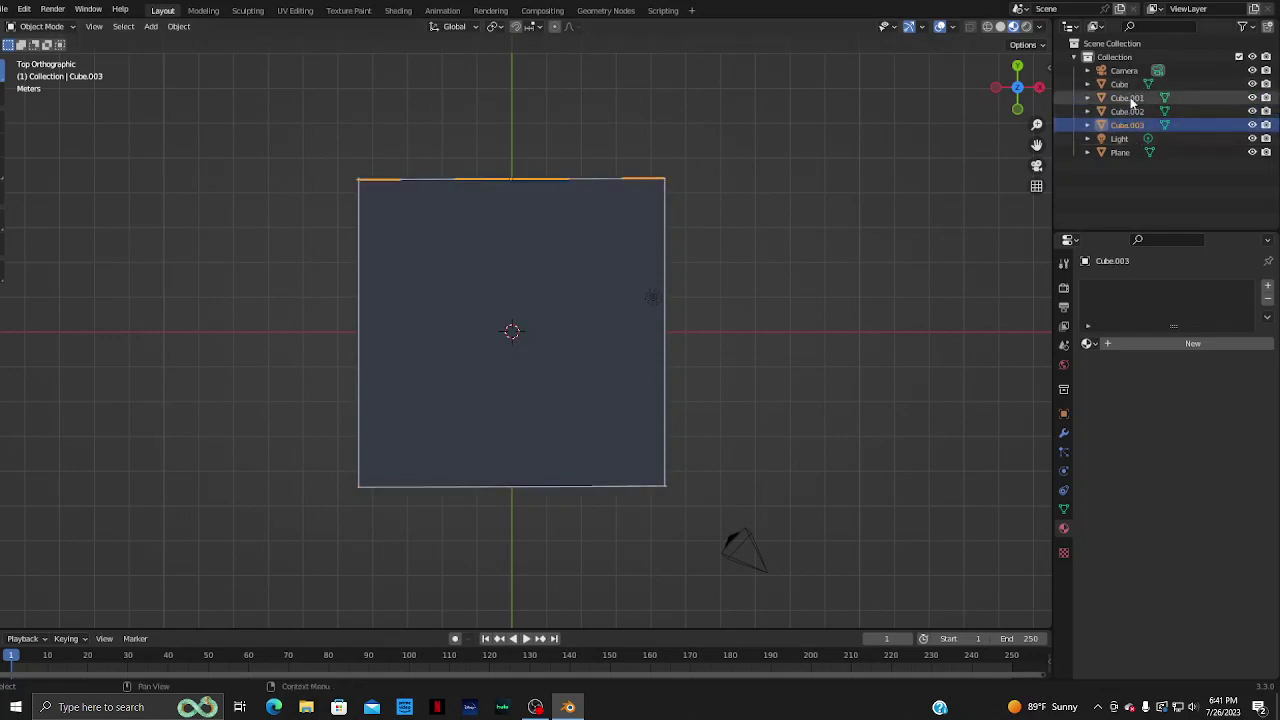
left_click(1120, 87)
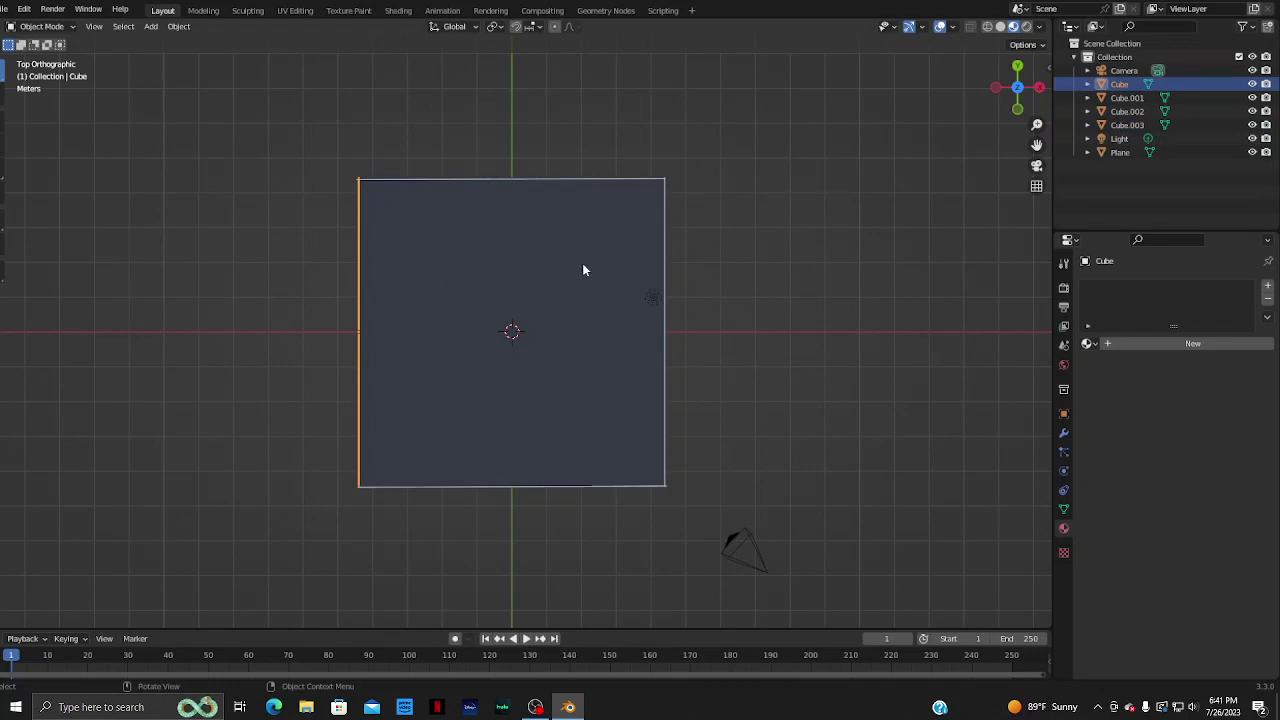
mouse_move(584, 270)
middle_mouse_down()
mouse_move(571, 272)
mouse_move(674, 237)
mouse_move(748, 158)
mouse_move(736, 184)
mouse_move(711, 171)
mouse_move(694, 200)
mouse_move(537, 193)
mouse_move(791, 100)
mouse_move(437, 217)
mouse_move(695, 148)
mouse_move(726, 160)
middle_mouse_up()
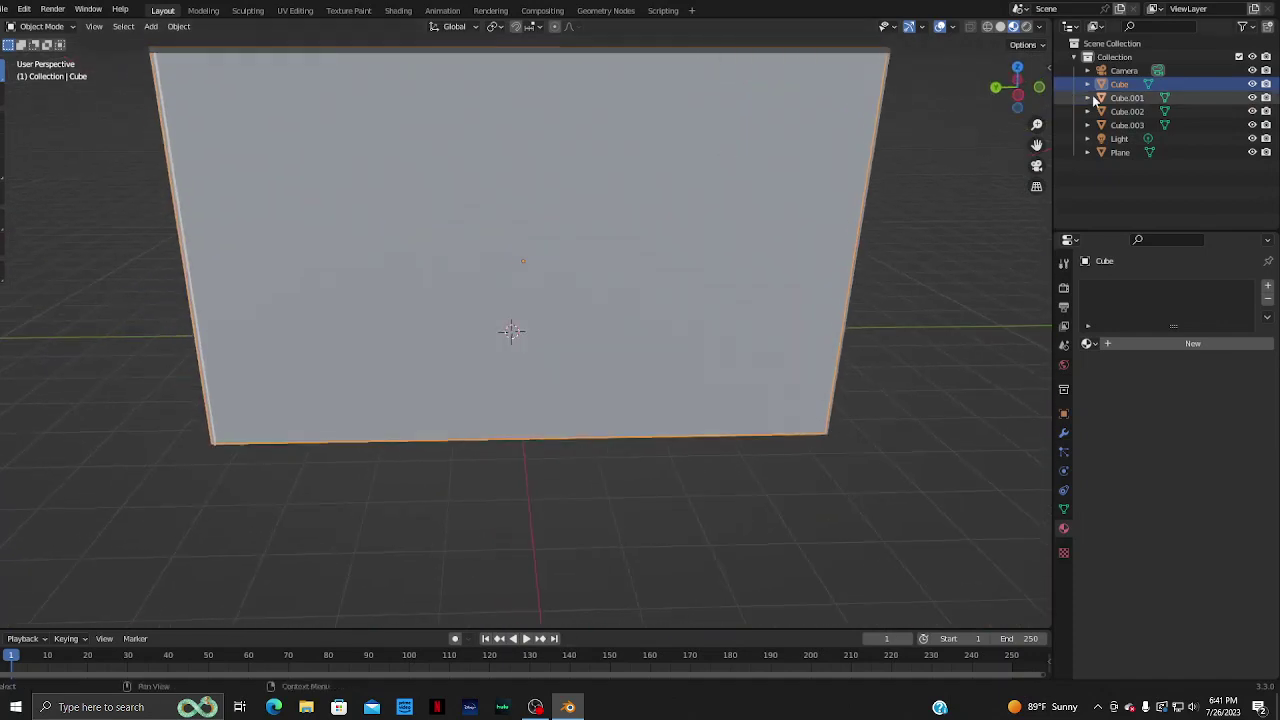
- View the wall Cube head-on in Left view and switch it into Edit Mode
left_click(1017, 97)
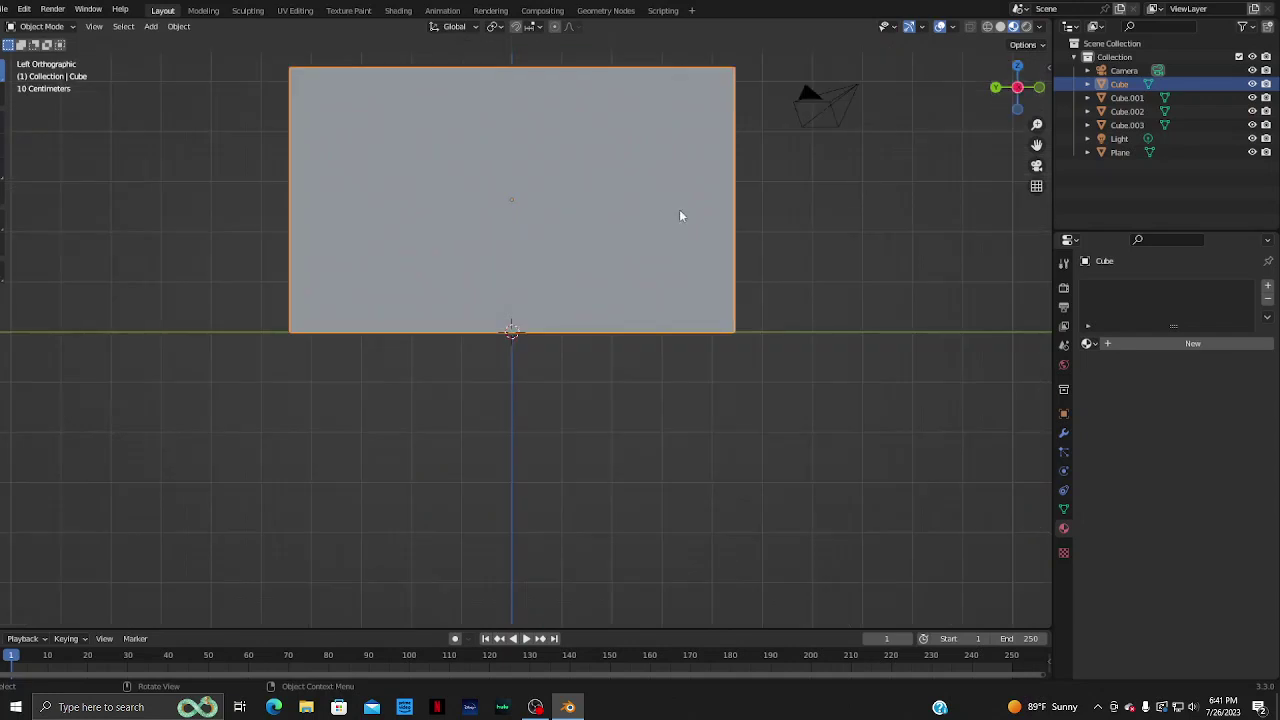
mouse_move(797, 246)
middle_mouse_down("shift")
mouse_move(800, 309)
mouse_move(814, 315)
middle_mouse_up("shift")
key("grave")
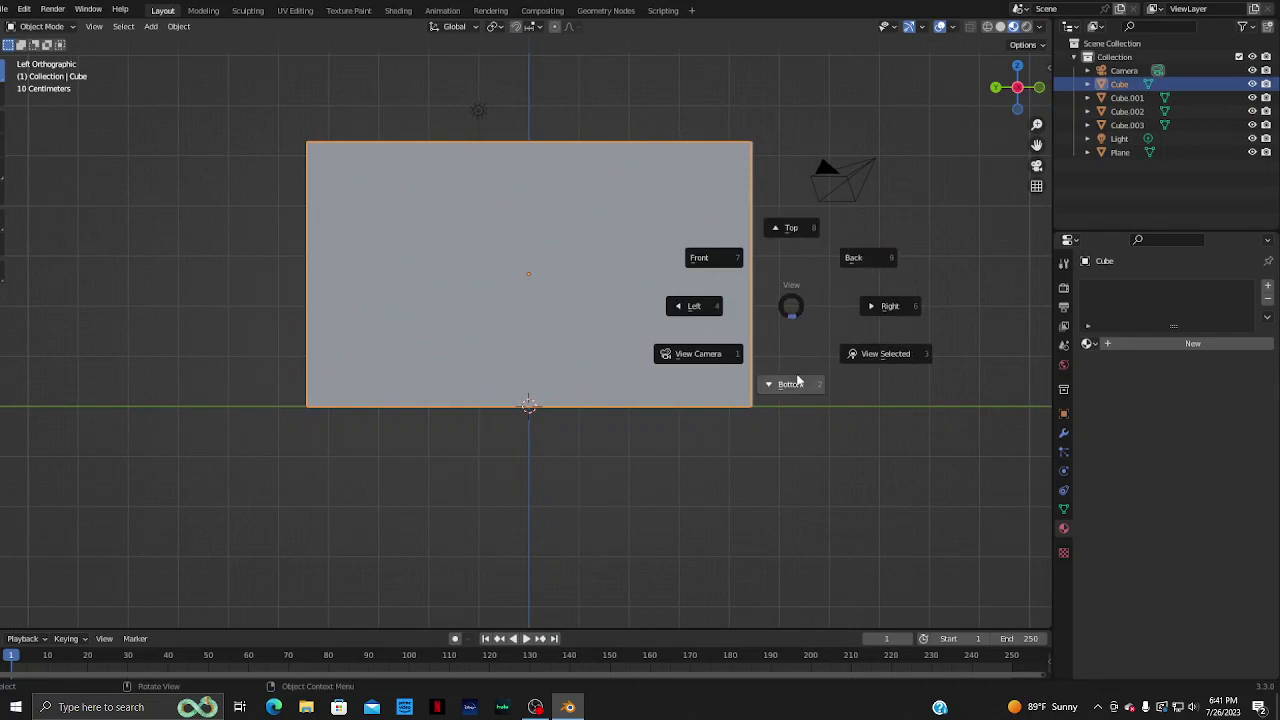
mouse_move(766, 380)
middle_mouse_down()
mouse_move(858, 363)
mouse_move(794, 365)
middle_mouse_up()
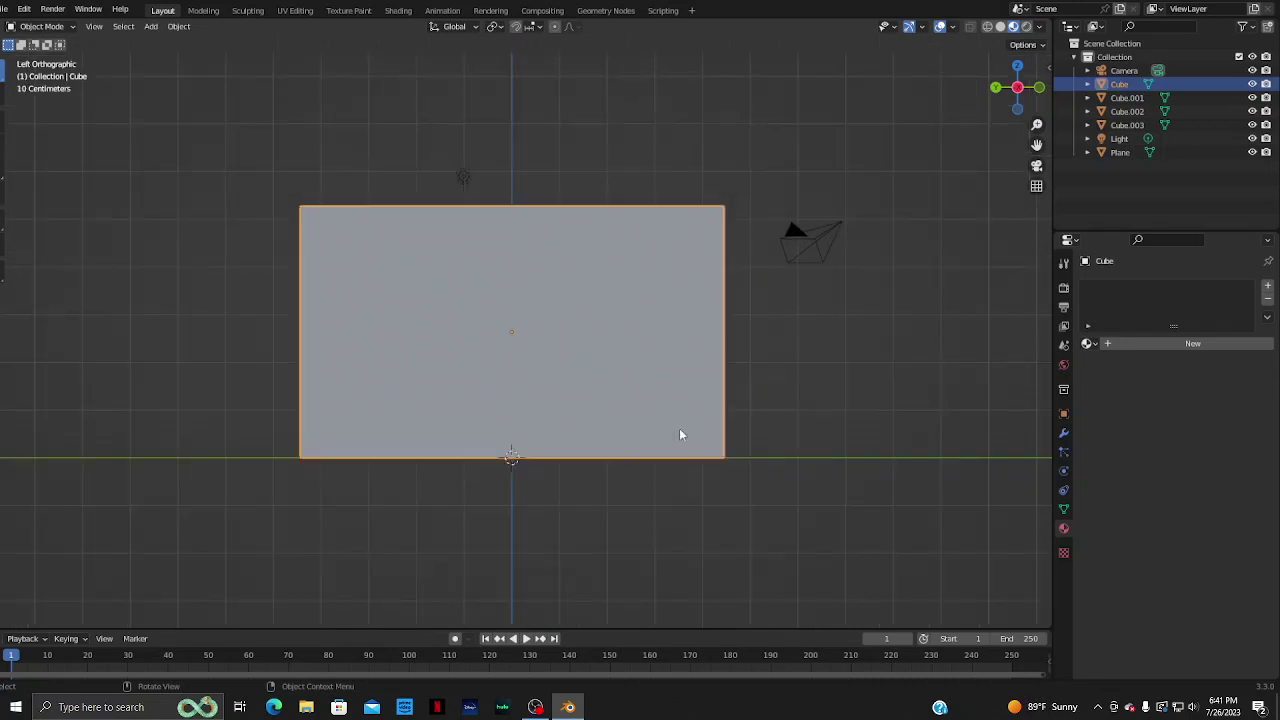
left_click(35, 27)
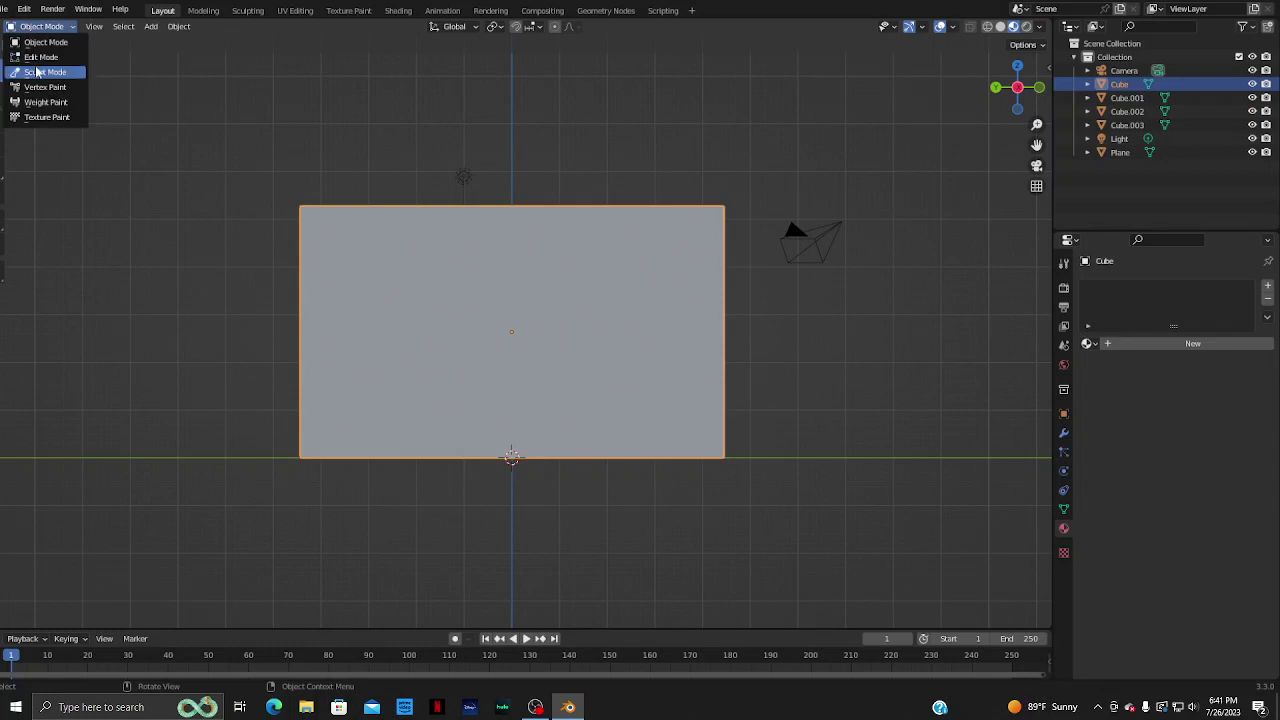
left_click(46, 59)
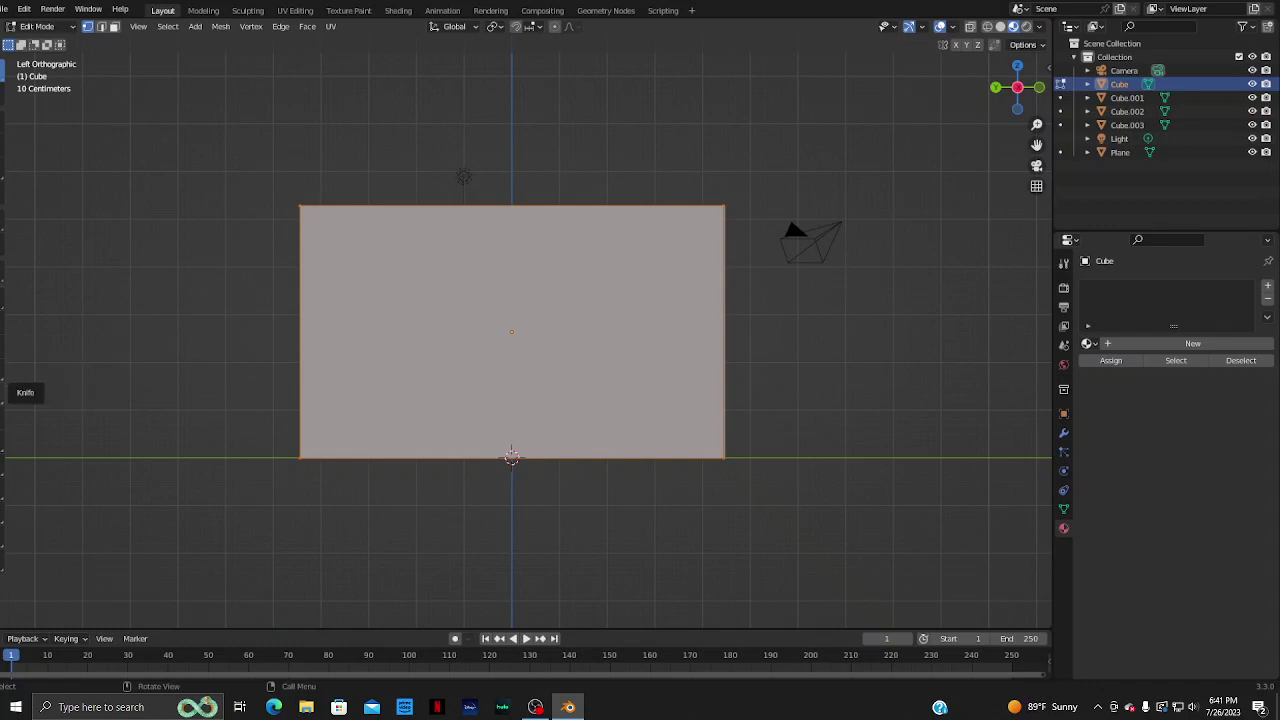
left_click(3, 370)
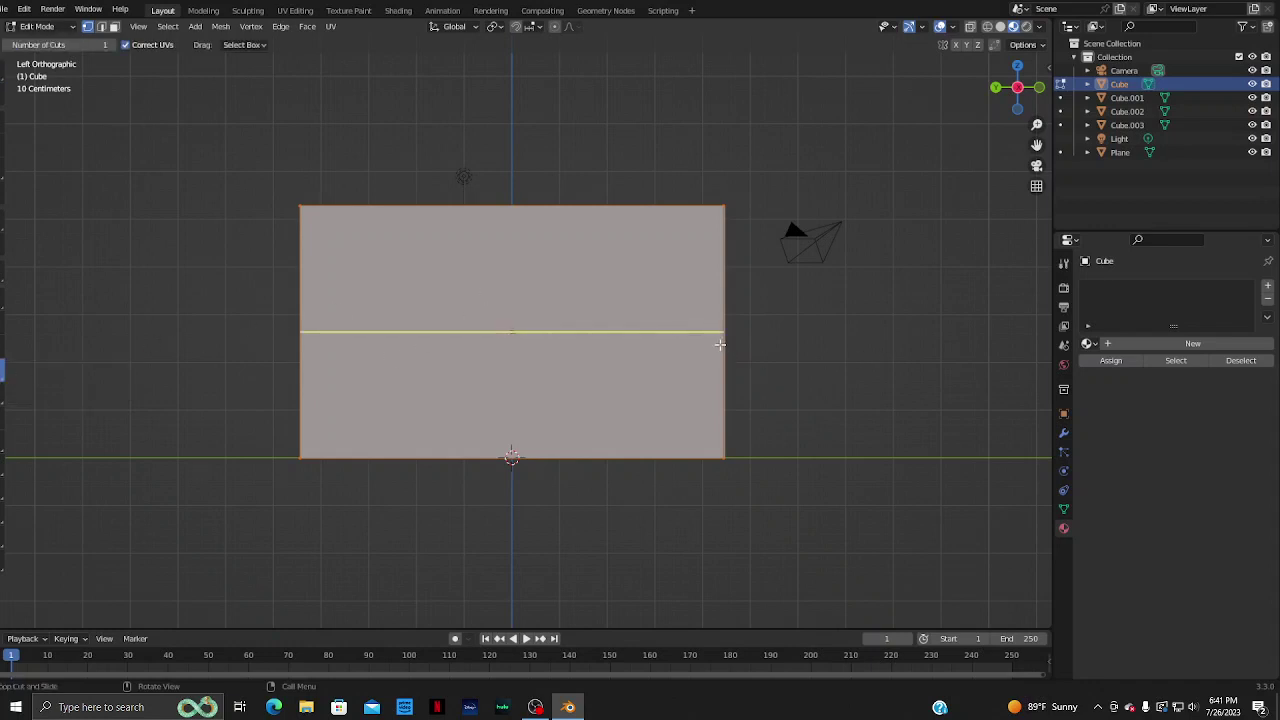
mouse_move(720, 334)
left_mouse_down()
mouse_move(521, 334)
mouse_move(532, 341)
left_mouse_up()
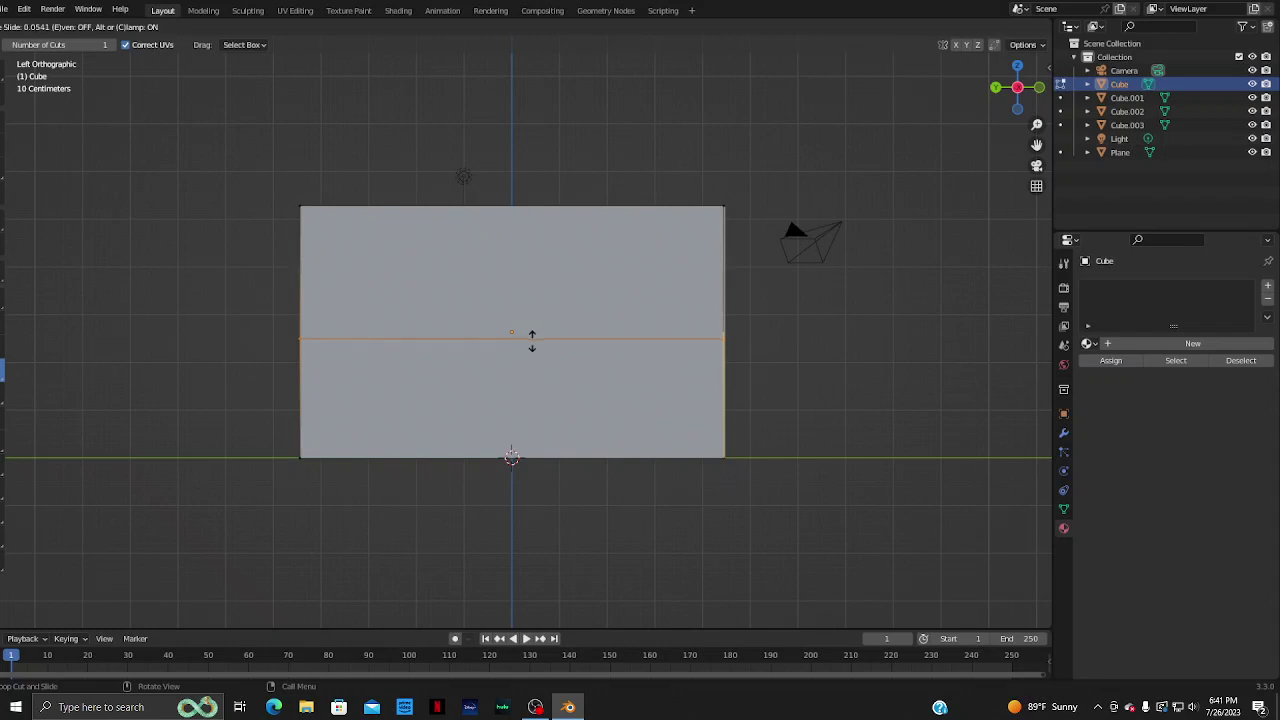
left_click_drag(532, 341, 544, 340)
left_click_drag(544, 340, 543, 343)
key("a")
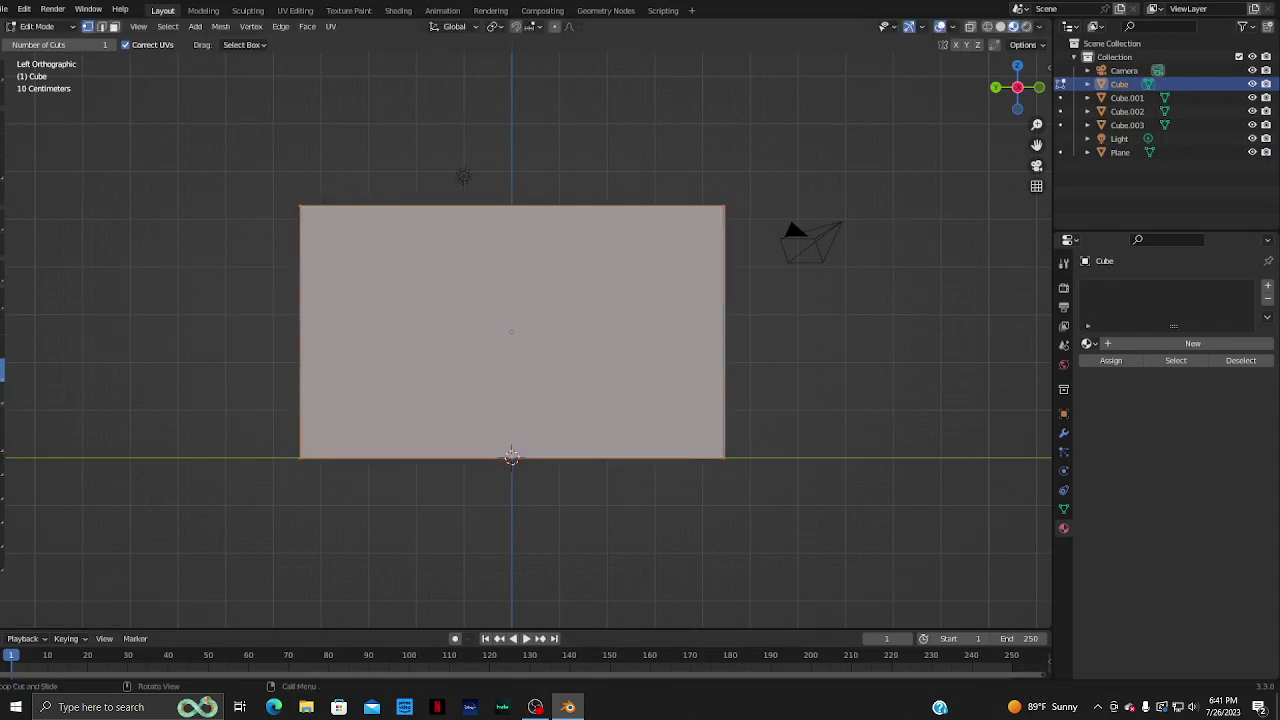
key("k")
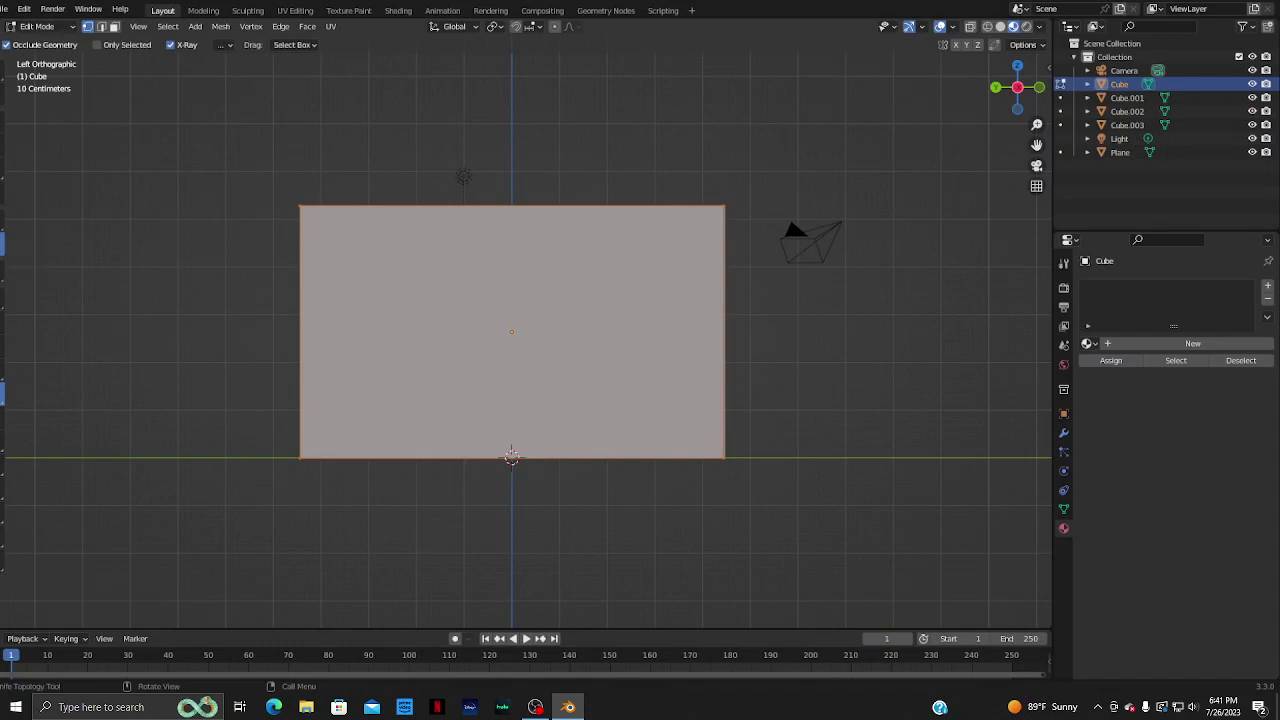
key("Escape")
mouse_move(459, 458)
left_mouse_down()
mouse_move(458, 330)
mouse_move(457, 367)
mouse_move(459, 351)
left_mouse_up()
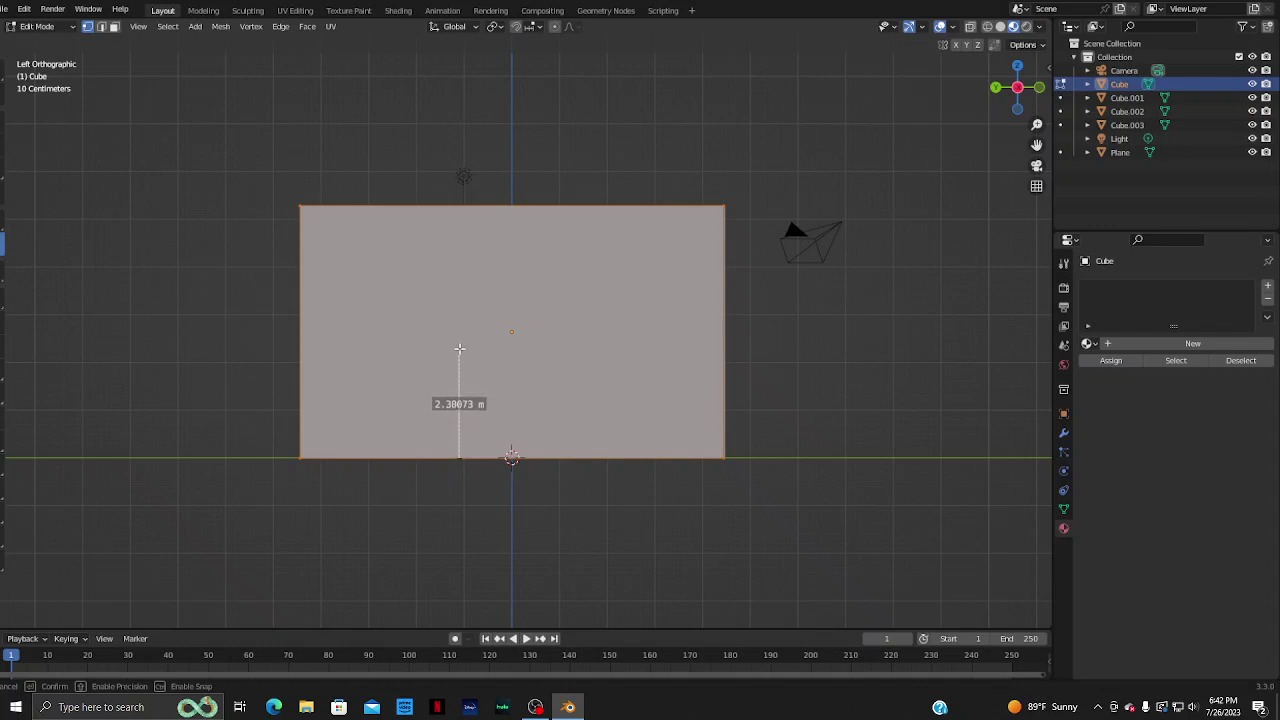
left_click_drag(459, 351, 459, 346)
right_click(459, 351)
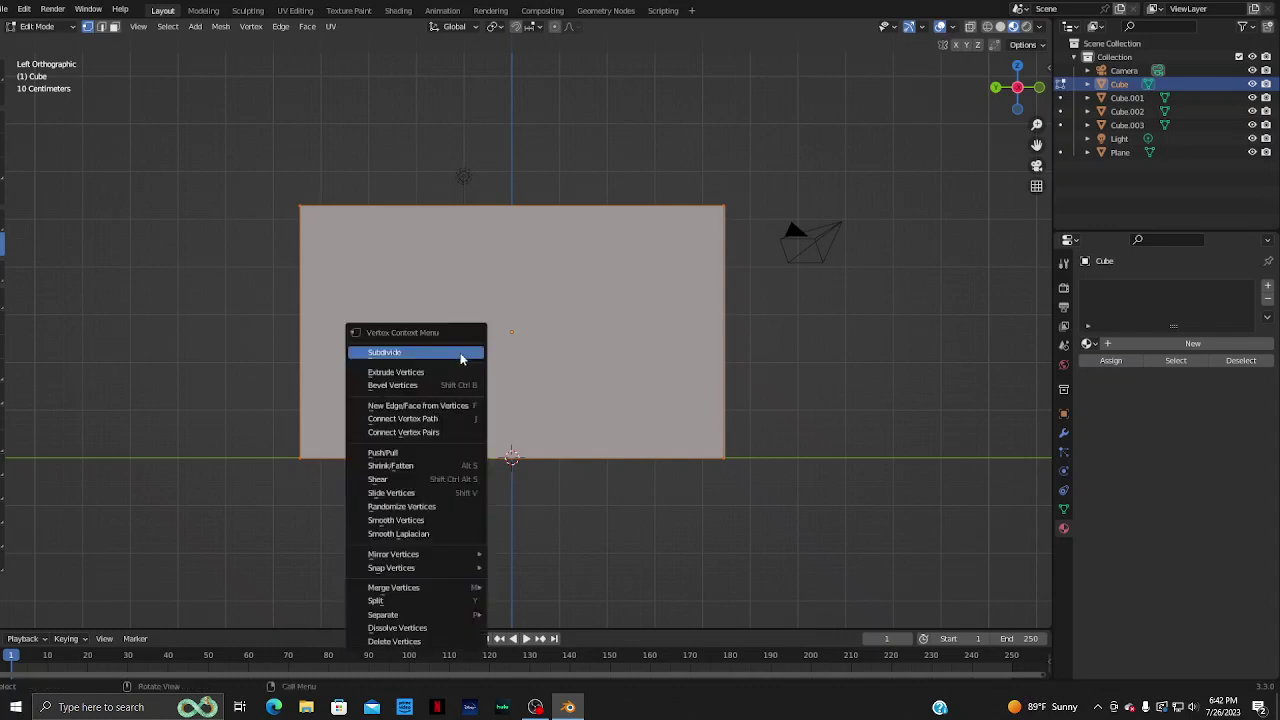
left_click(789, 540)
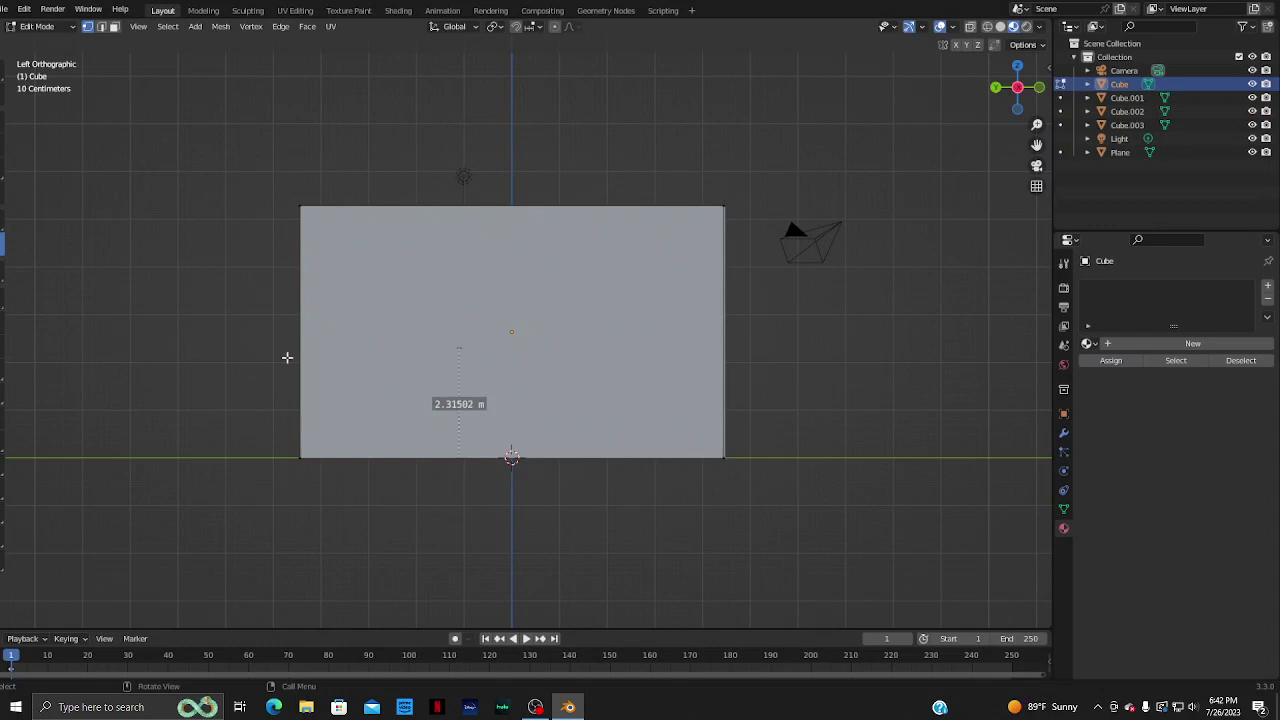
mouse_move(457, 357)
left_mouse_down()
mouse_move(485, 357)
mouse_move(445, 349)
mouse_move(478, 460)
left_mouse_up()
right_click(458, 357)
left_click(462, 357)
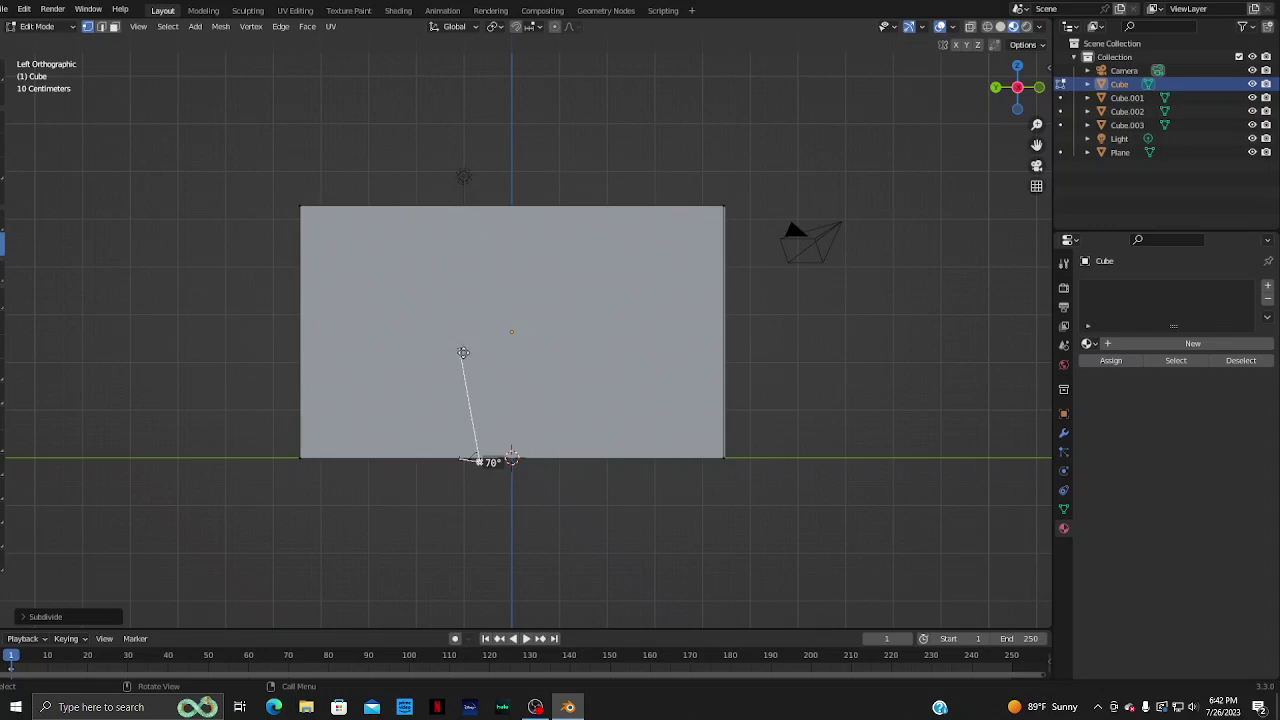
left_click_drag(461, 352, 582, 564)
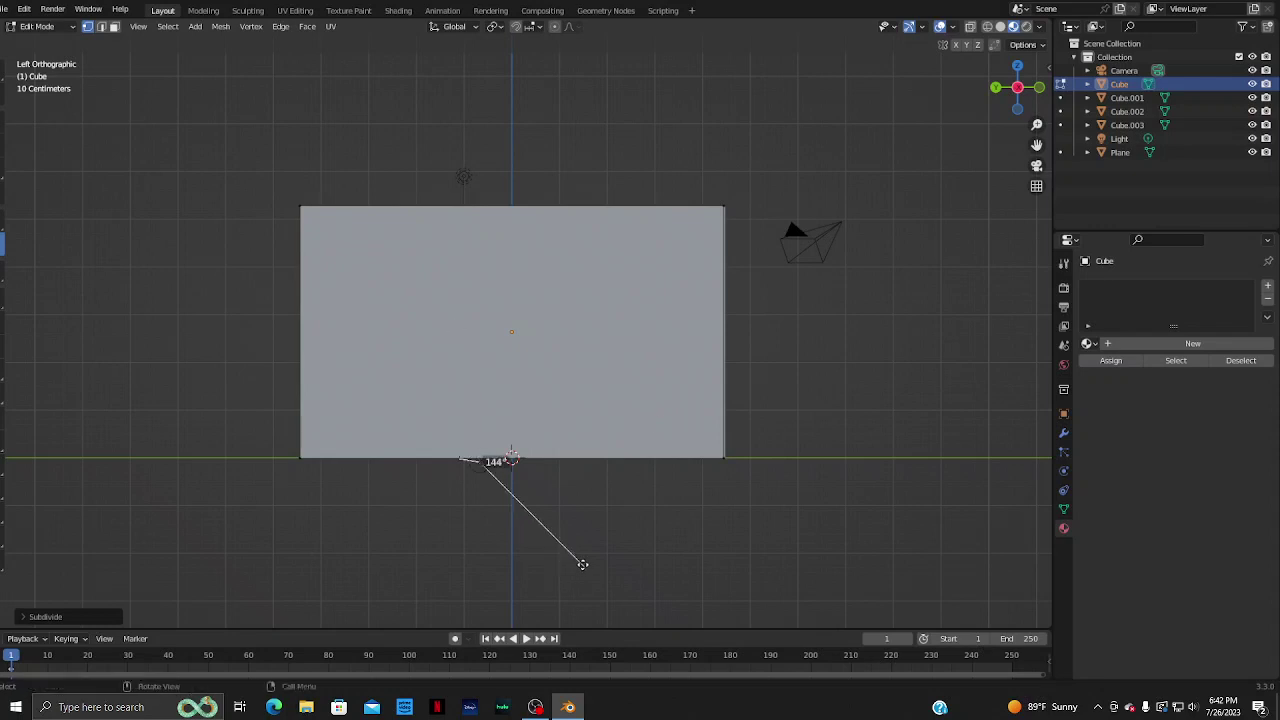
mouse_move(483, 462)
left_mouse_down()
mouse_move(457, 500)
mouse_move(346, 490)
left_mouse_up()
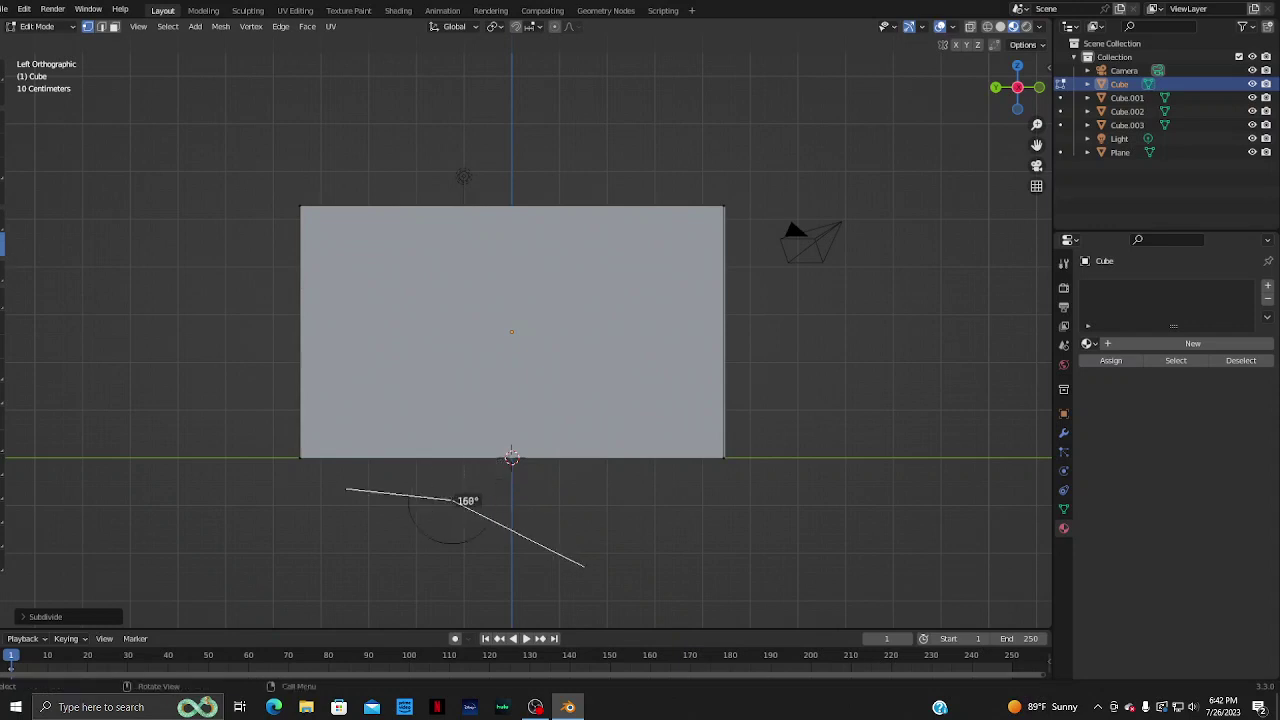
left_click(4, 240)
left_click(40, 238)
left_click_drag(330, 484, 583, 566)
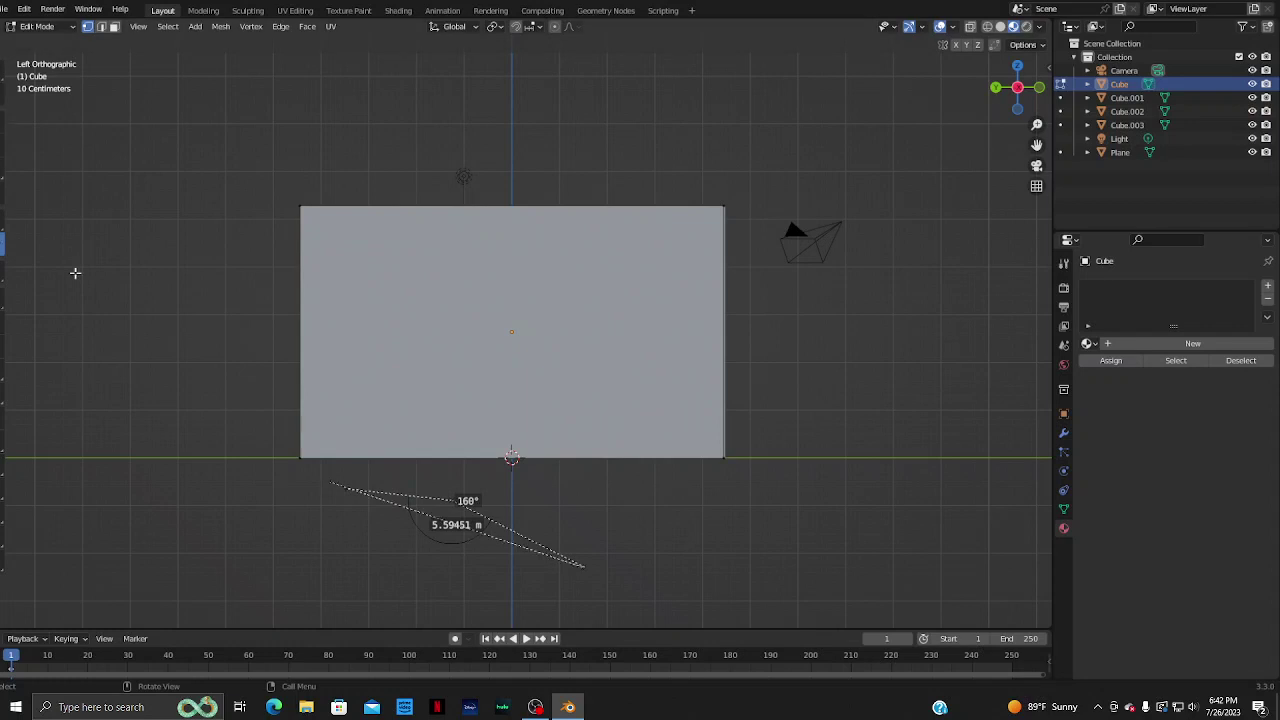
key("w")
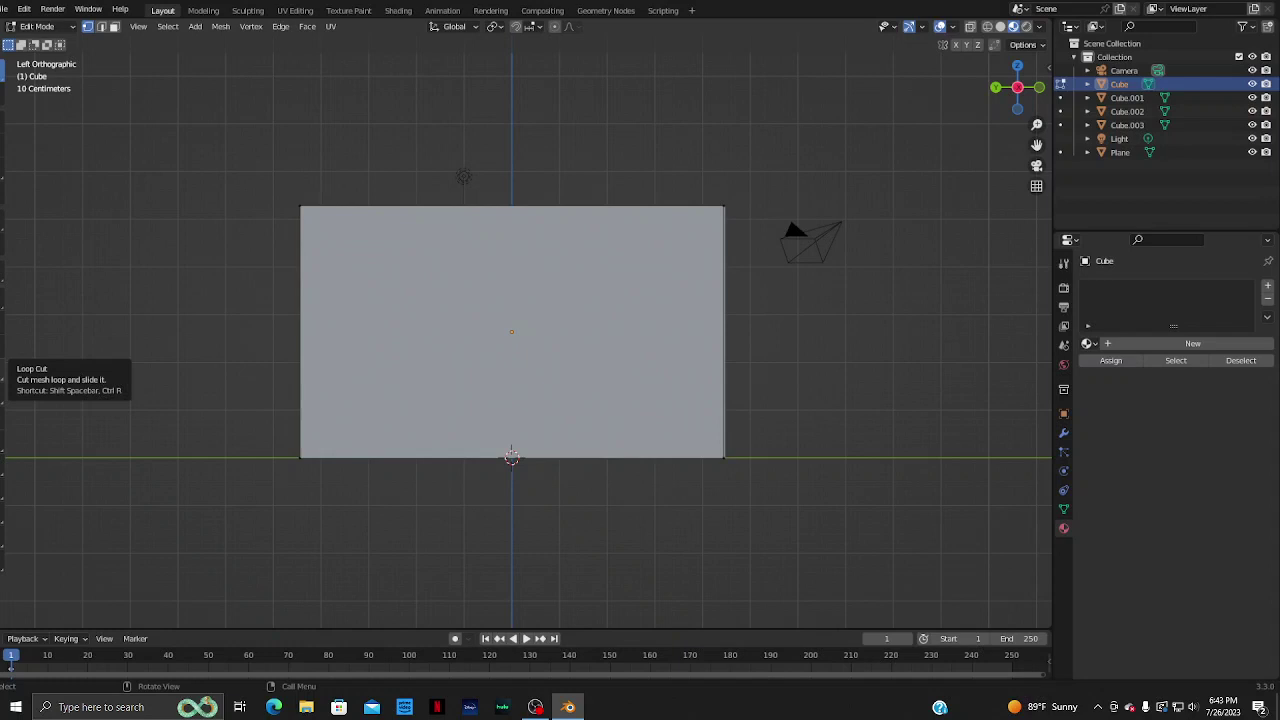
- Loop-cut one horizontal loop and two vertical loops just either side of centre, then deselect
left_click(3, 369)
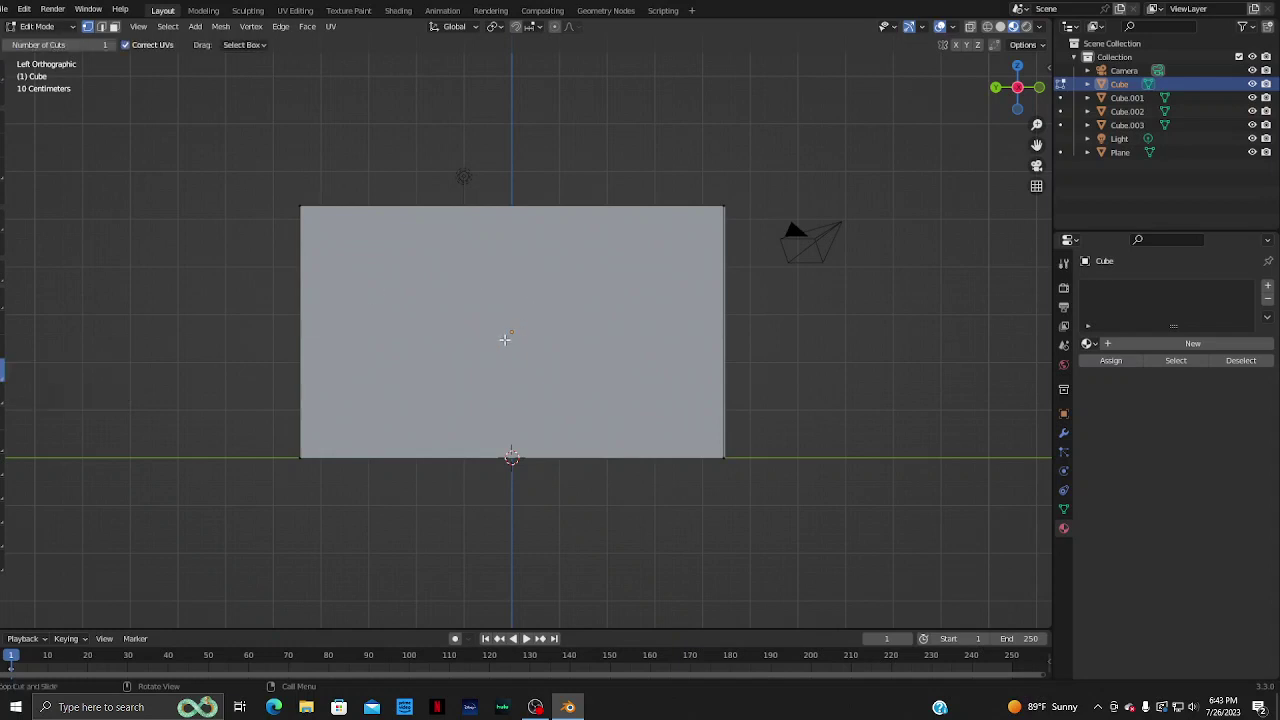
left_click(708, 333)
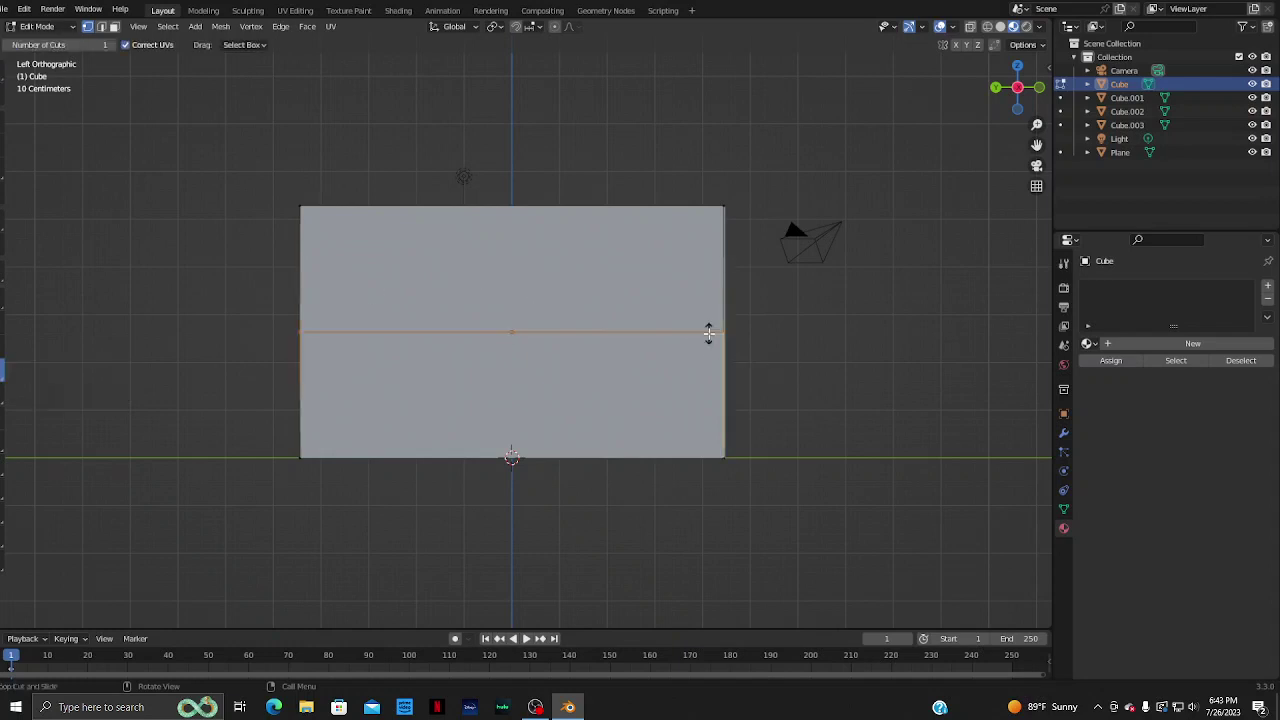
left_click(511, 337)
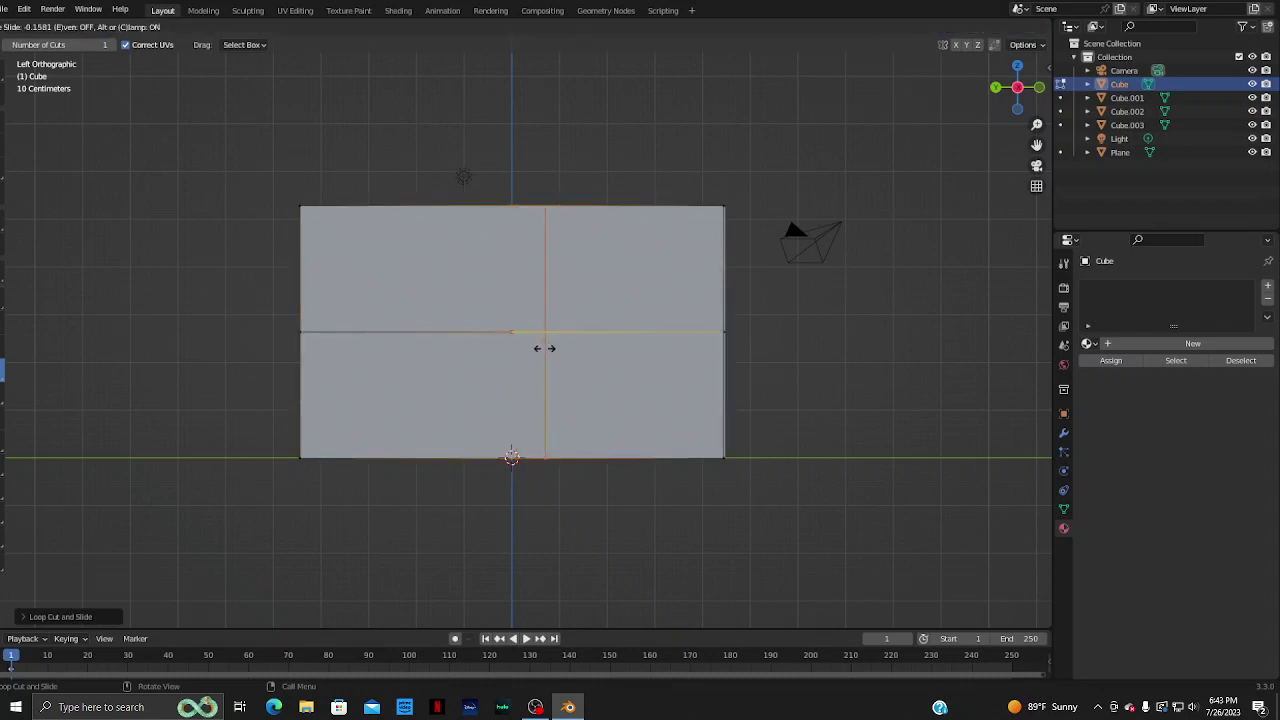
left_click(547, 354)
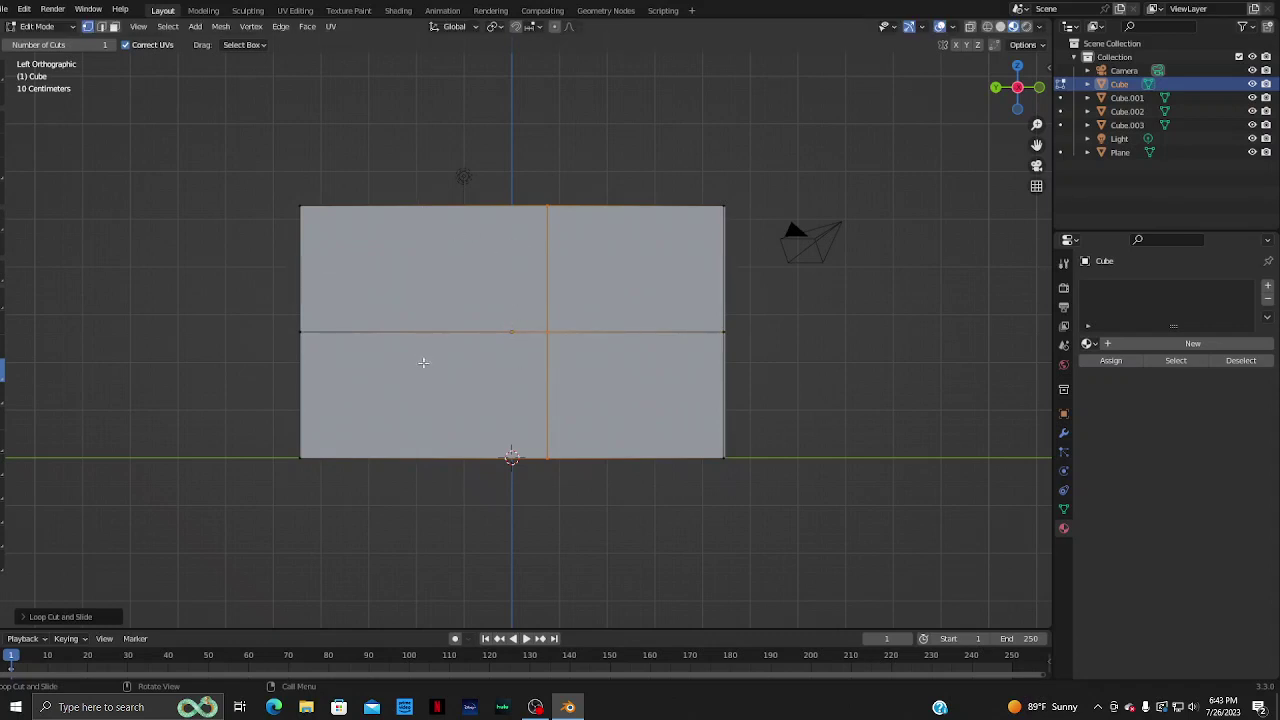
left_click(426, 318)
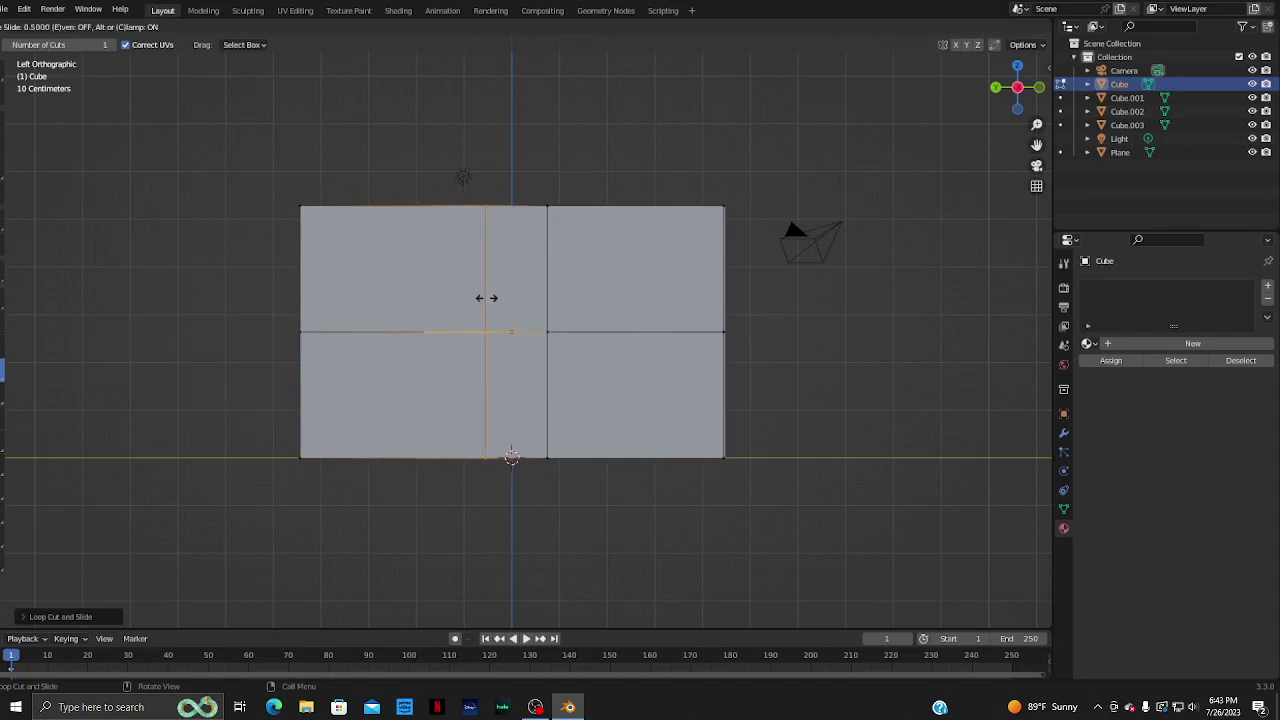
left_click(486, 297)
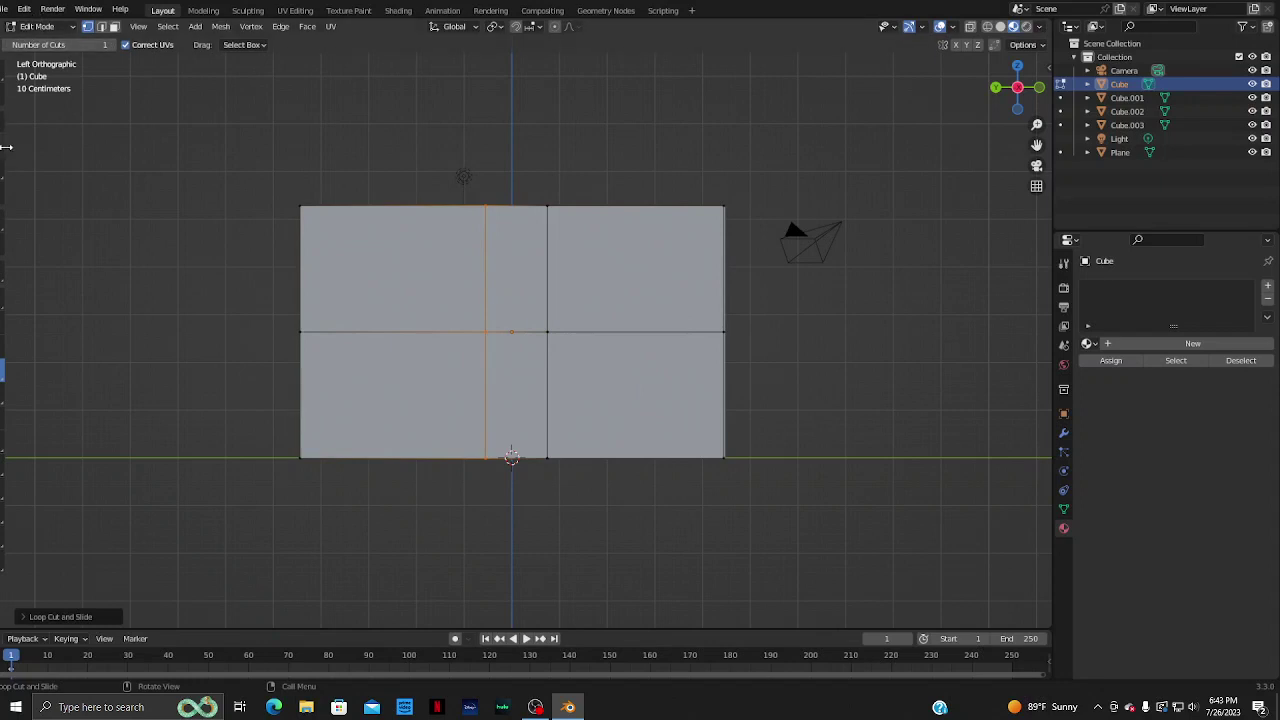
key("w")
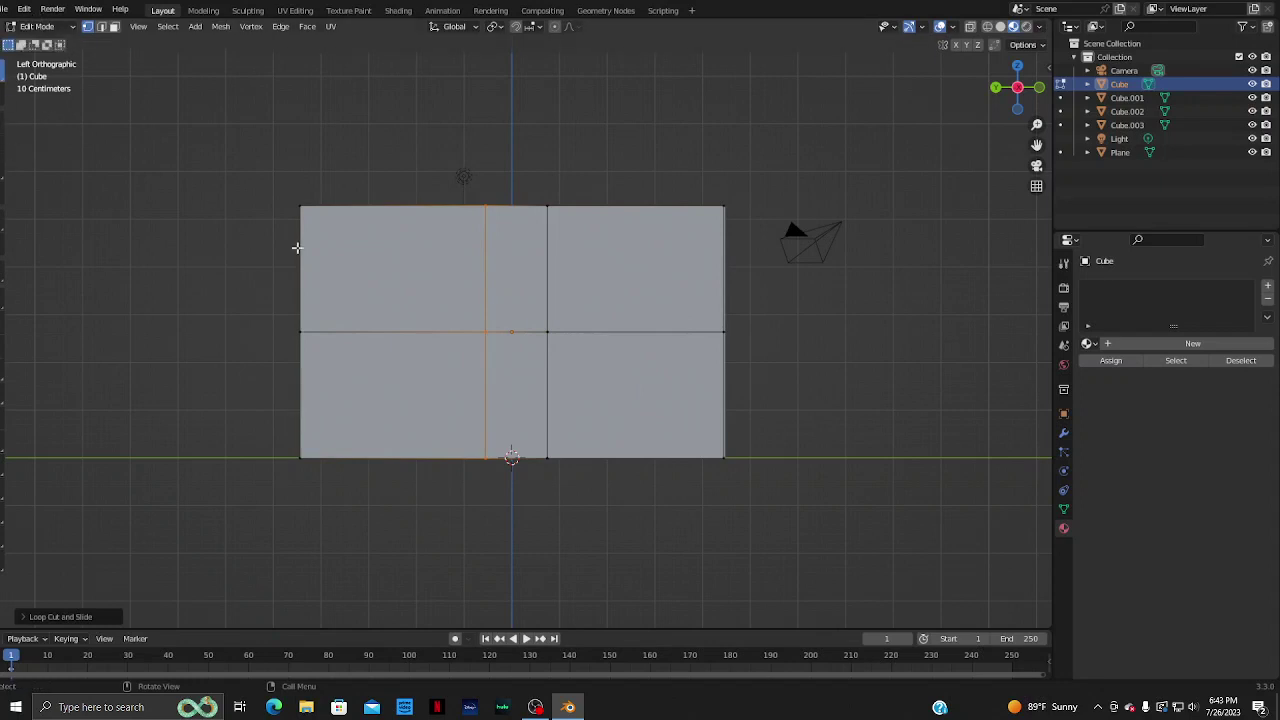
left_click(606, 372)
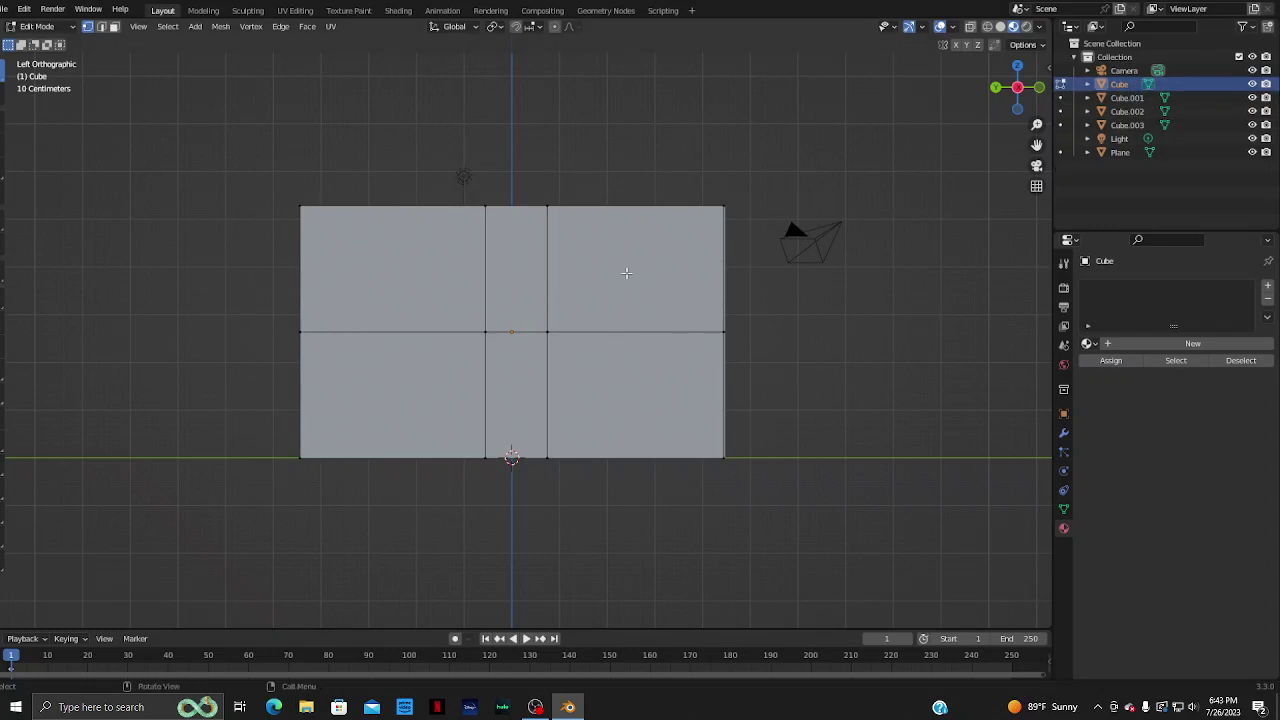
- In Face select mode, select the outer wall faces, apply Un-Subdivide, then undo it
left_click(114, 26)
left_click(421, 272)
left_click(515, 277)
left_click(577, 286, "shift")
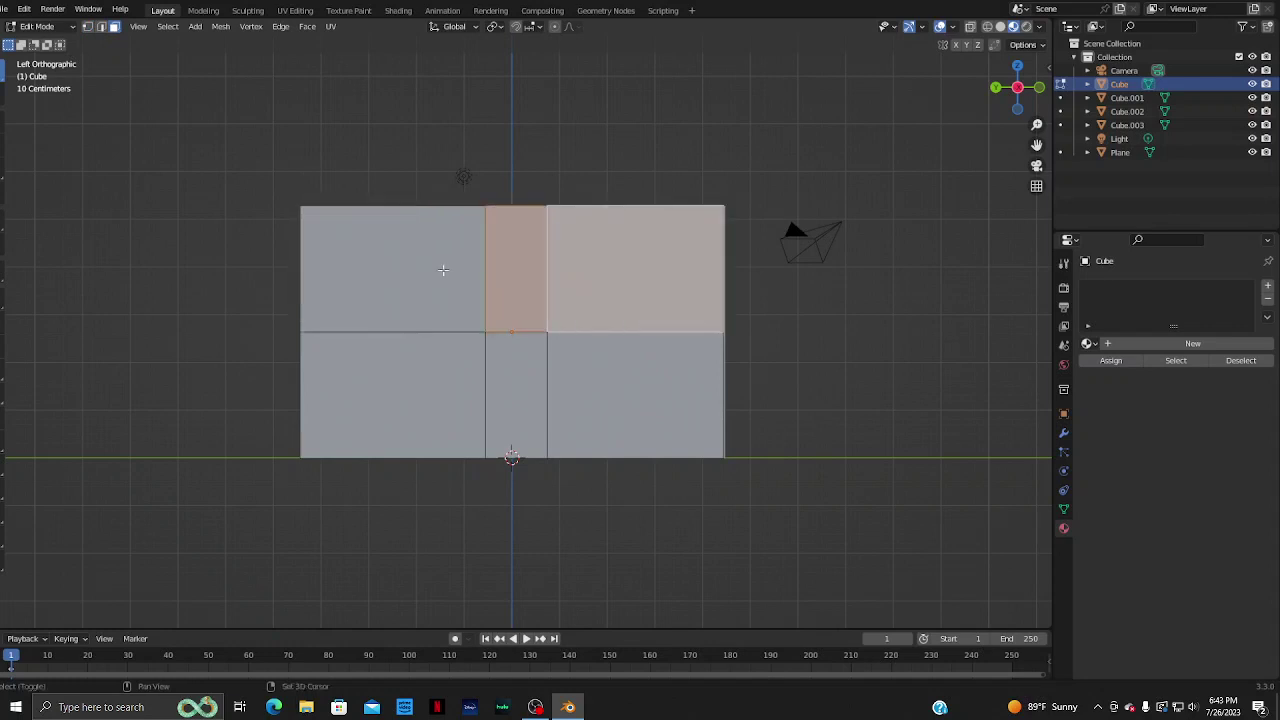
left_click(443, 270, "shift")
left_click(465, 365, "shift")
left_click(637, 393, "shift")
right_click(640, 394)
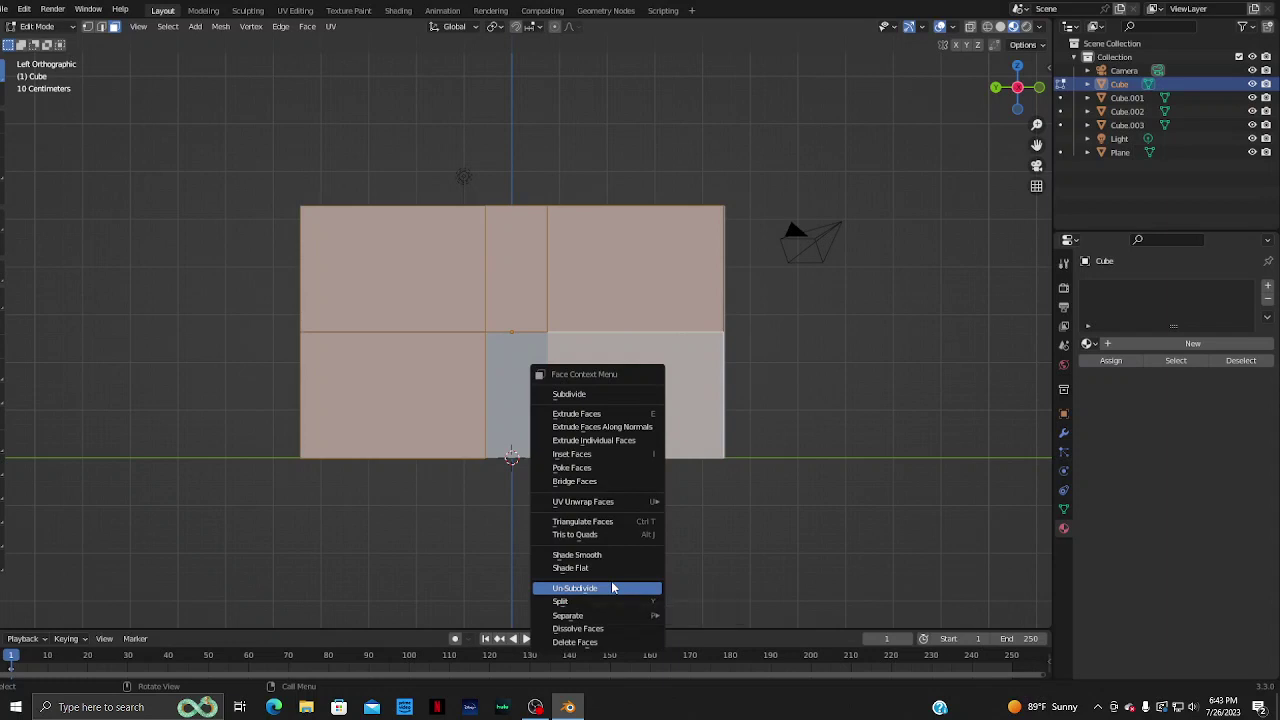
left_click(612, 587)
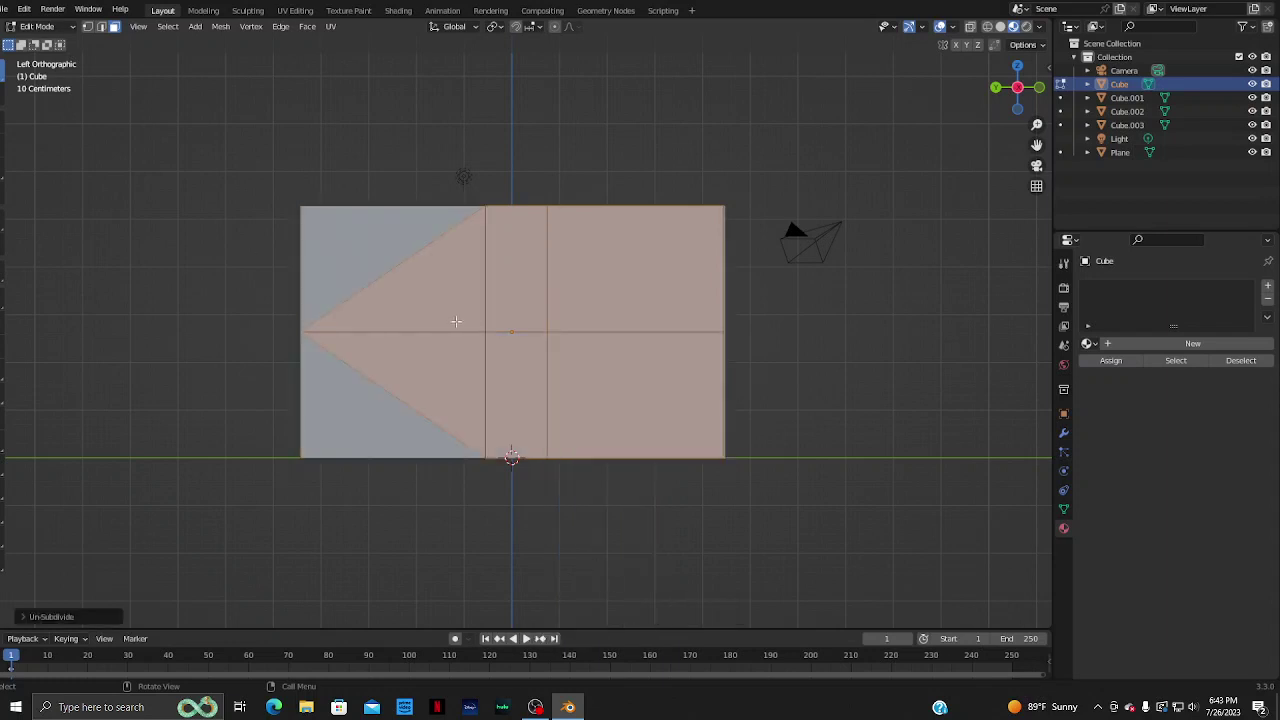
key("ctrl+z")
- Reselect the five outer faces, then select only the narrow bottom-middle face
right_click(641, 300)
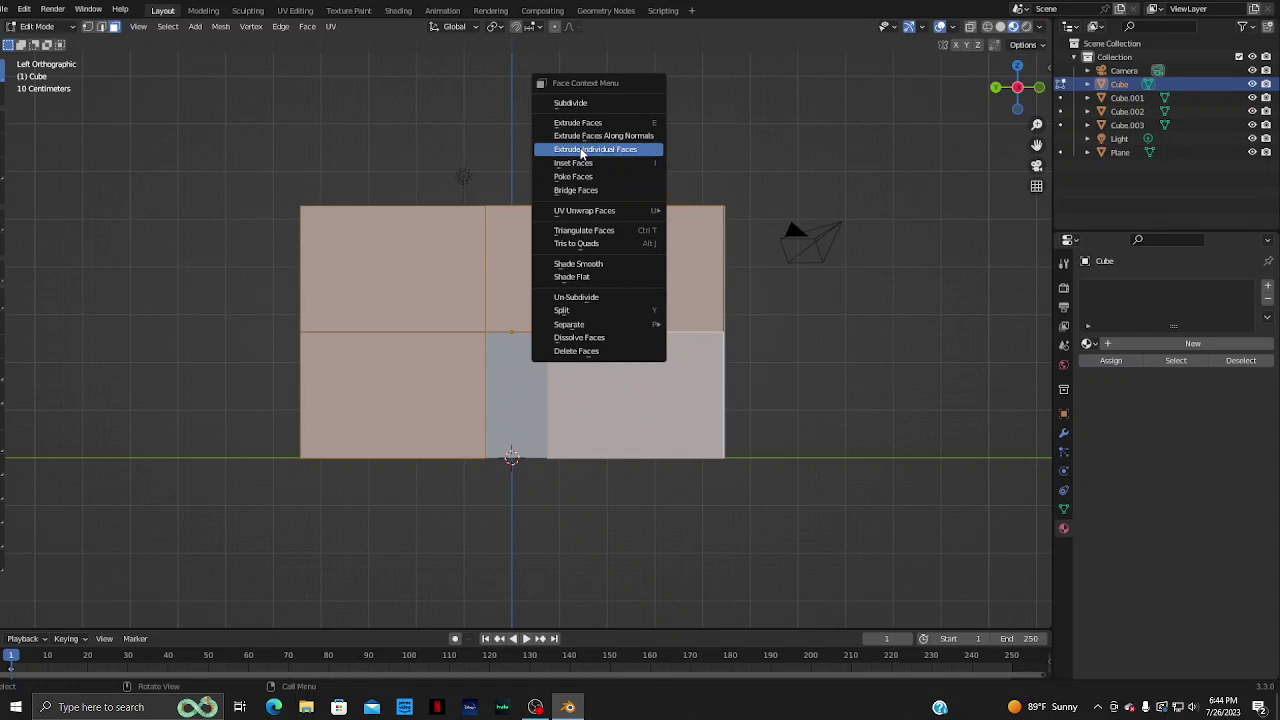
left_click(820, 453)
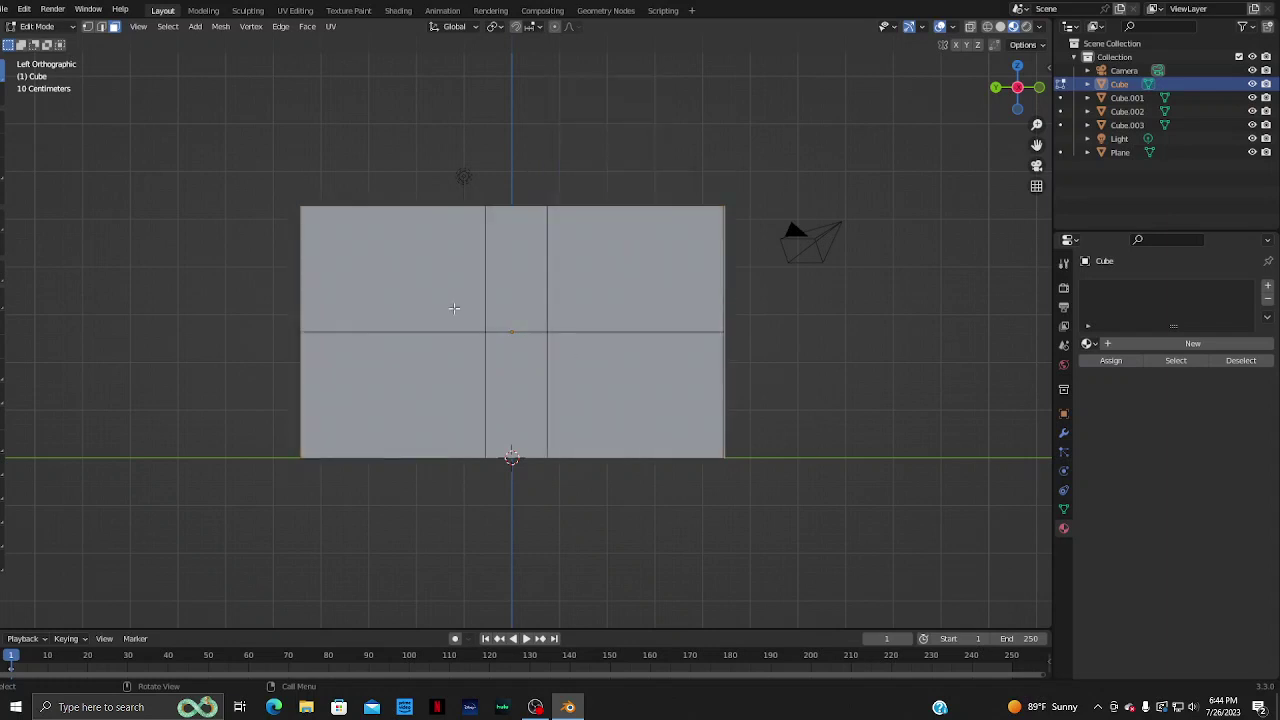
left_click(419, 270)
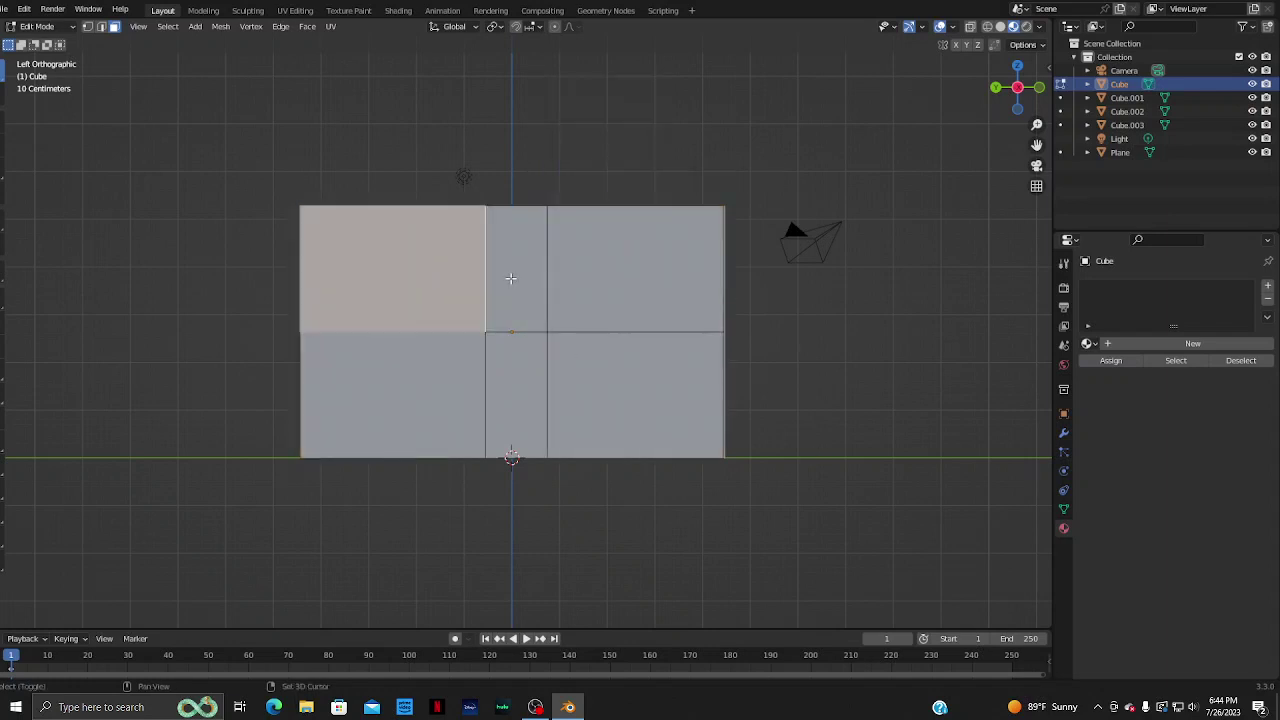
left_click(510, 277, "shift")
left_click(611, 286, "shift")
left_click(613, 360, "shift")
left_click(423, 401, "shift")
right_click(529, 230)
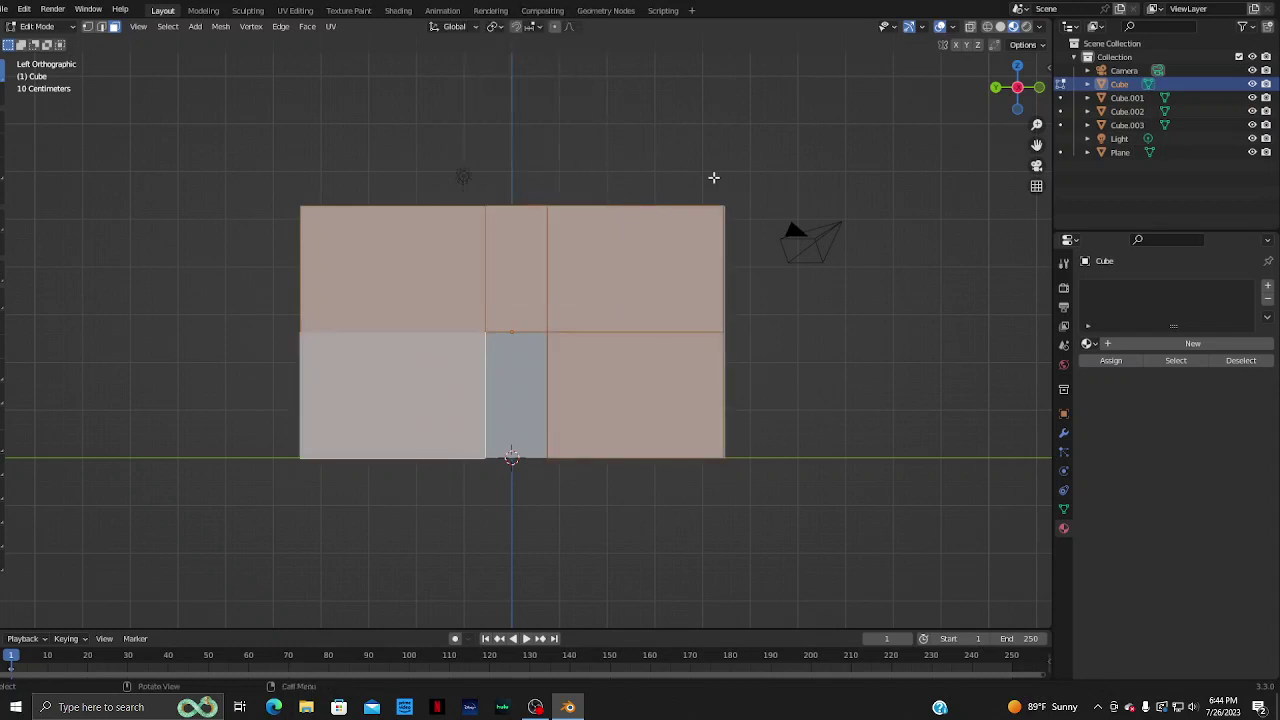
left_click(519, 391)
- Orbit to a near-front perspective of the box and select the lower-right face
mouse_move(789, 363)
middle_mouse_down()
mouse_move(757, 437)
mouse_move(811, 351)
mouse_move(757, 363)
mouse_move(851, 391)
mouse_move(722, 433)
mouse_move(666, 406)
mouse_move(469, 583)
middle_mouse_up()
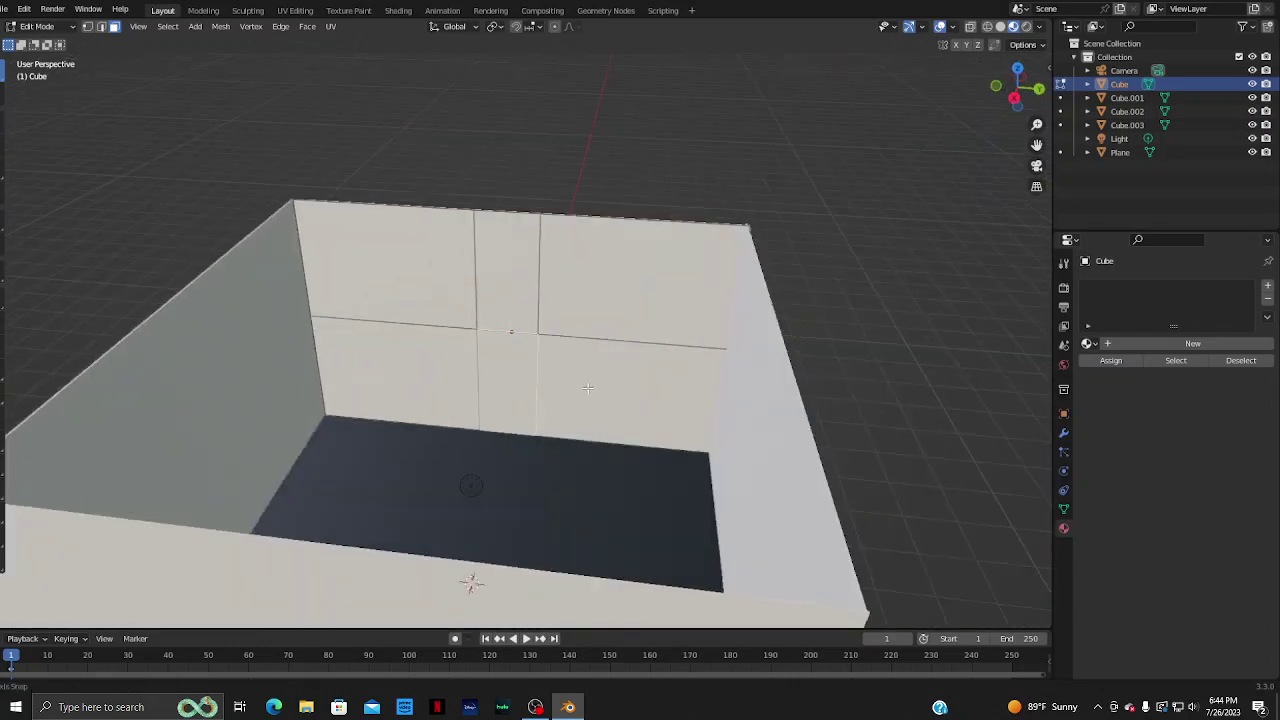
scroll(634, 386, "down", 5)
scroll(866, 355, "down", 2)
mouse_move(866, 355)
middle_mouse_down()
mouse_move(900, 360)
mouse_move(880, 349)
mouse_move(909, 347)
middle_mouse_up()
scroll(900, 360, "up", 5)
scroll(923, 357, "down", 5)
scroll(869, 360, "up", 4)
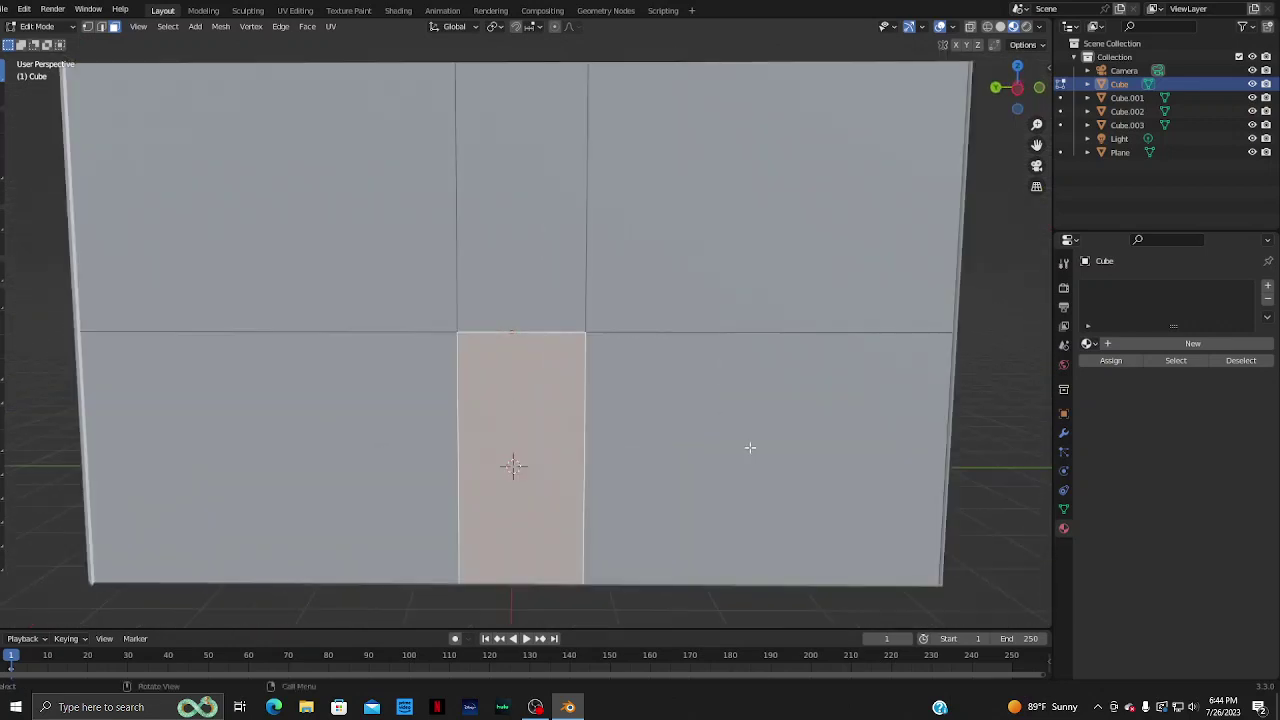
scroll(749, 446, "up", 1)
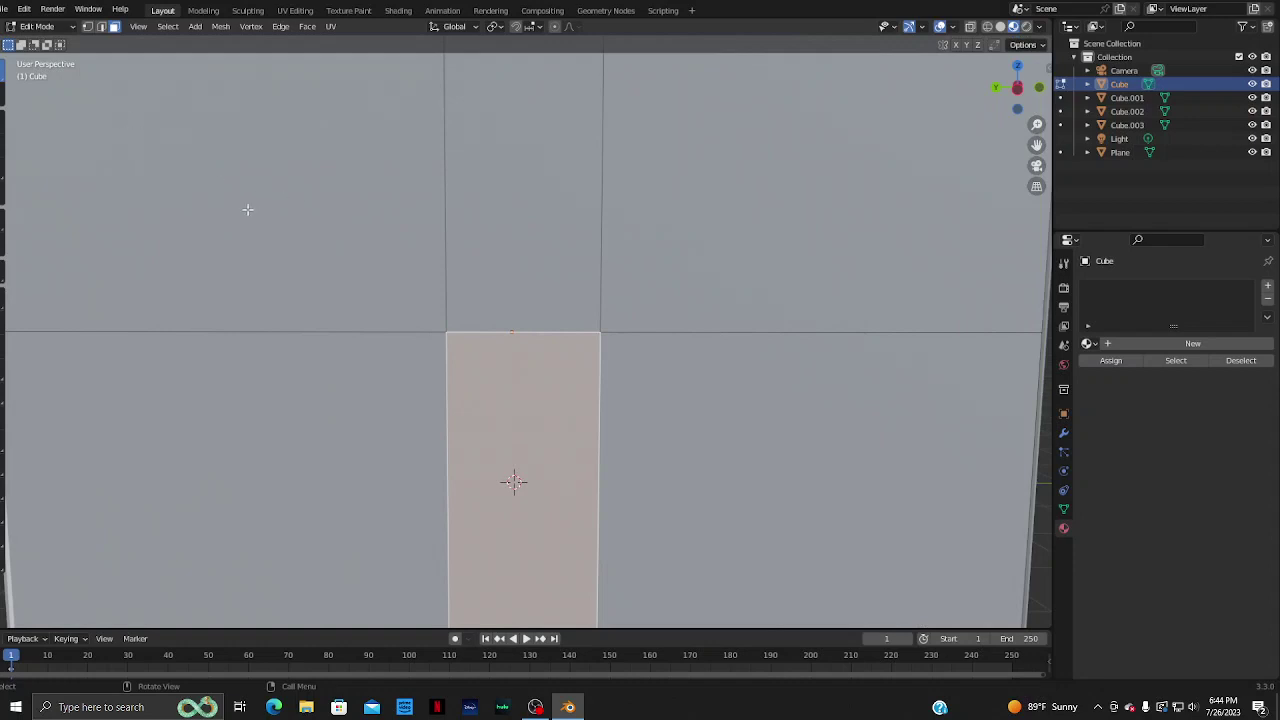
scroll(534, 384, "down", 6)
right_click(533, 383)
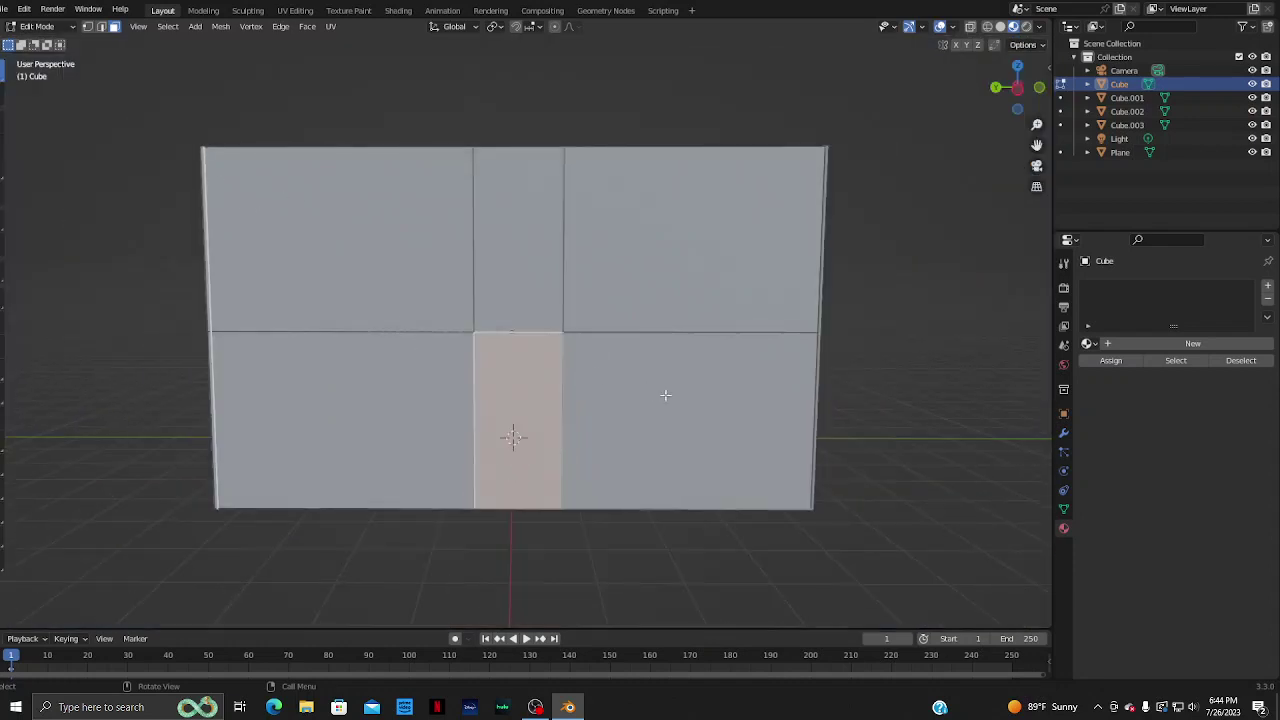
left_click(795, 505)
- Toggle Object and Edit Mode, move the lower-middle face with G, then undo the move
left_click(38, 26)
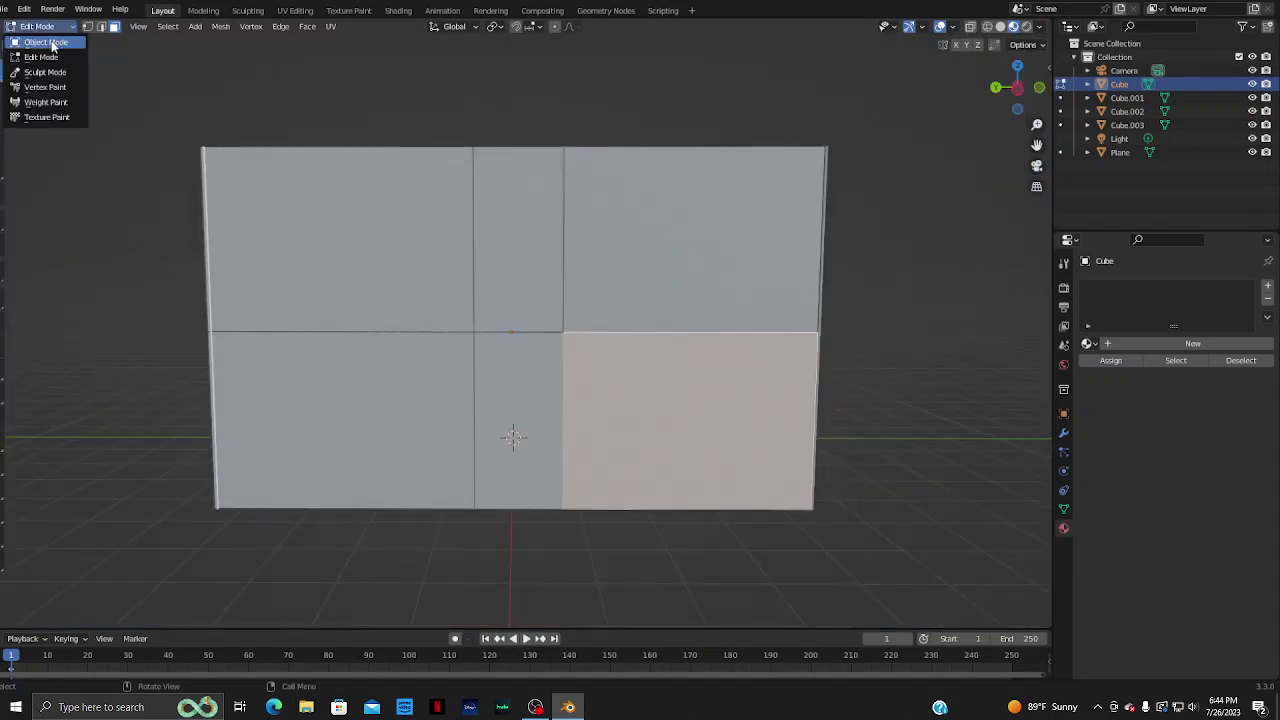
left_click(50, 43)
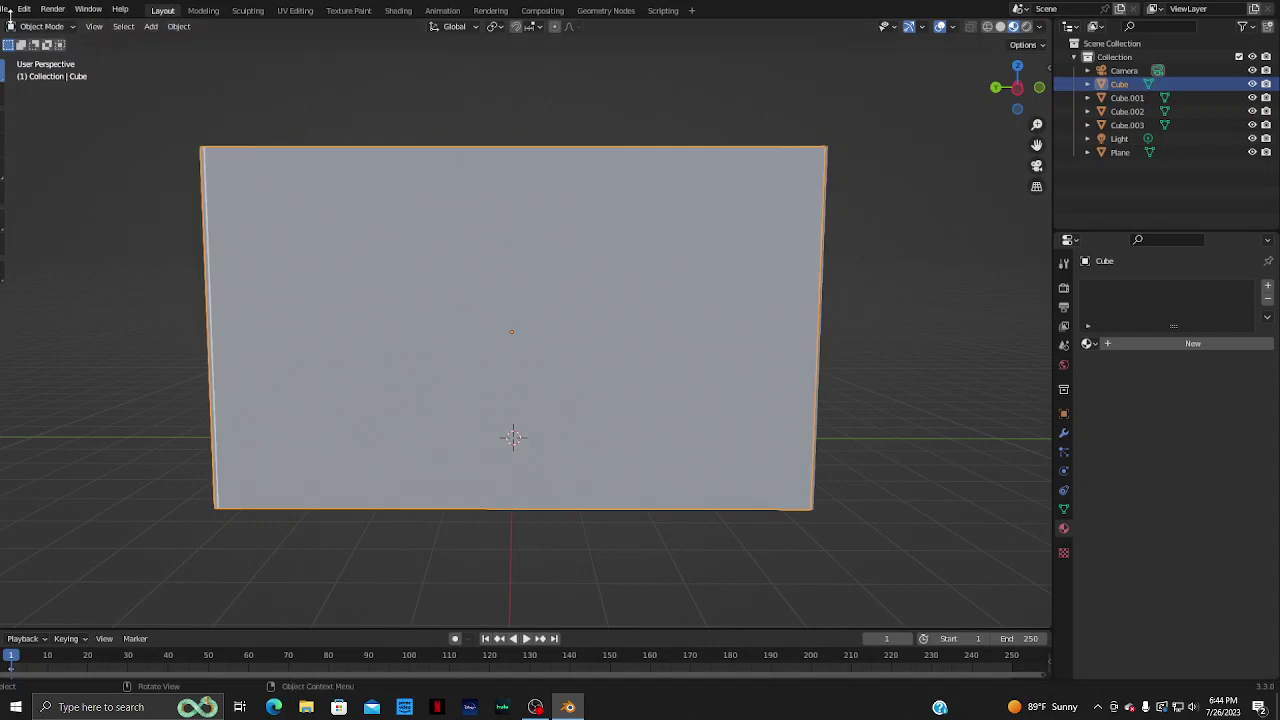
left_click(25, 26)
left_click(40, 46)
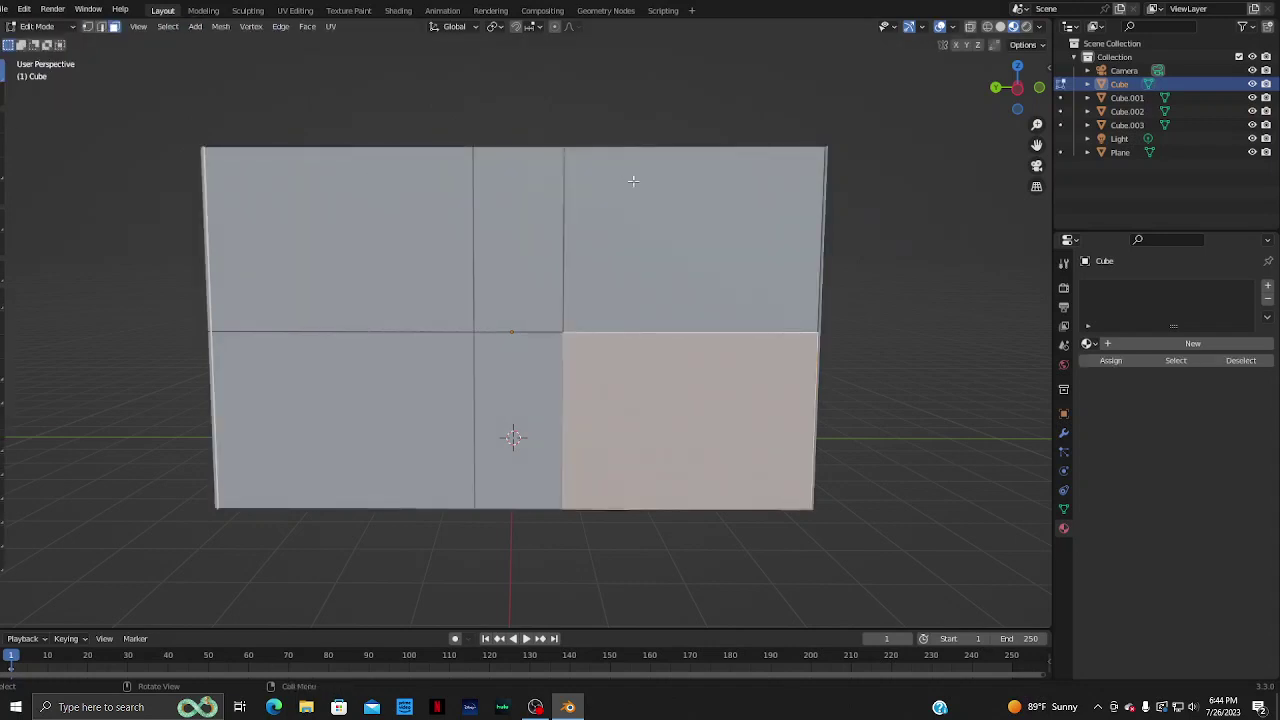
left_click(505, 390)
key("g")
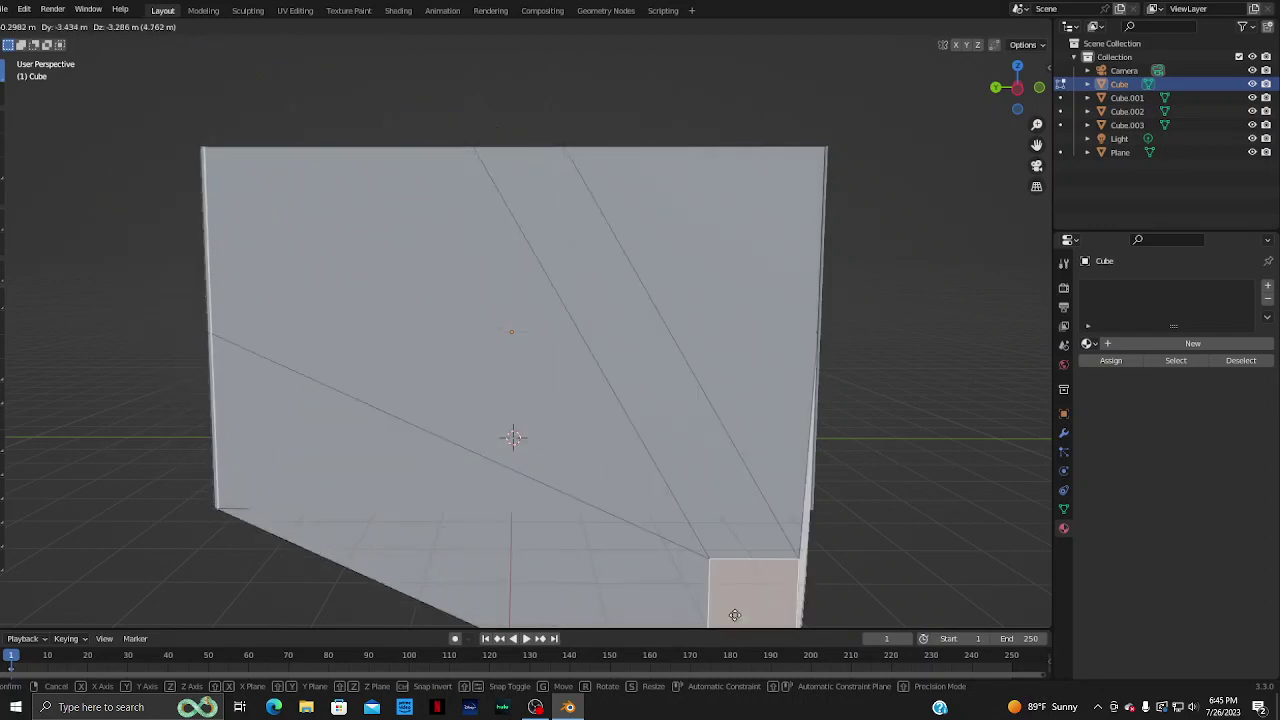
left_click(505, 405)
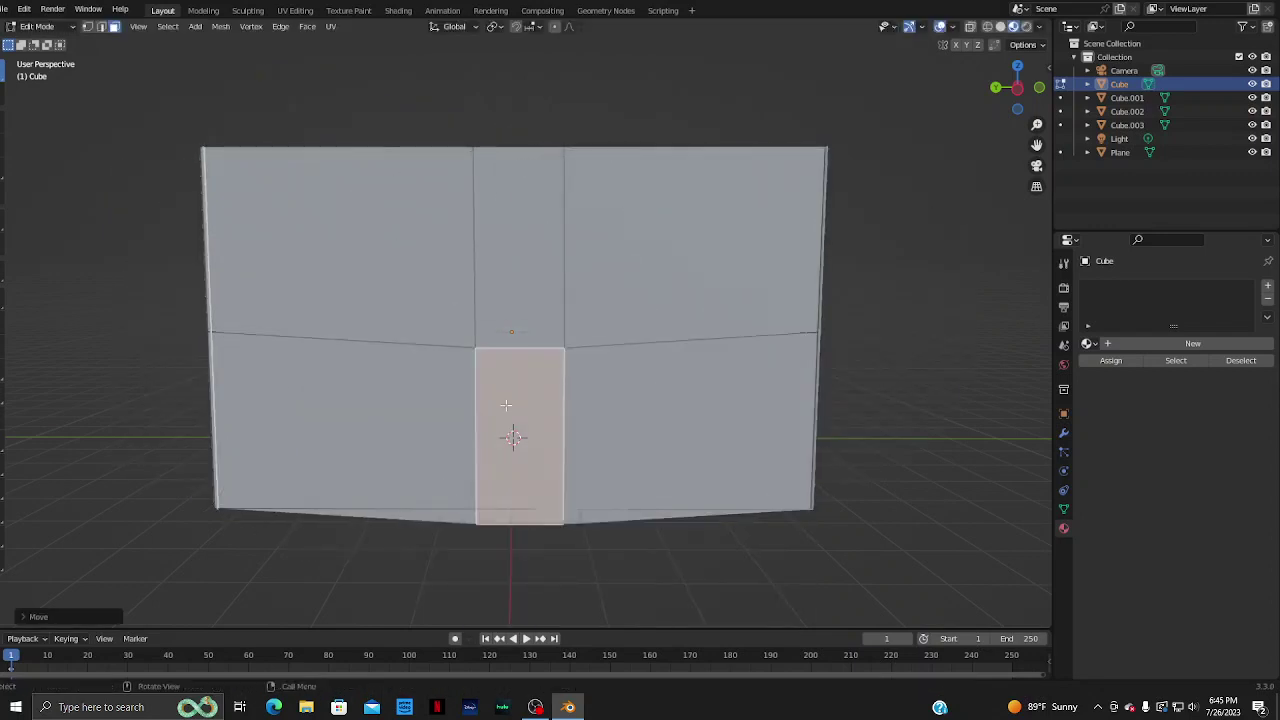
key("ctrl+z")
- Split the lower-middle face off the wall and drop it beside the box
right_click(509, 386)
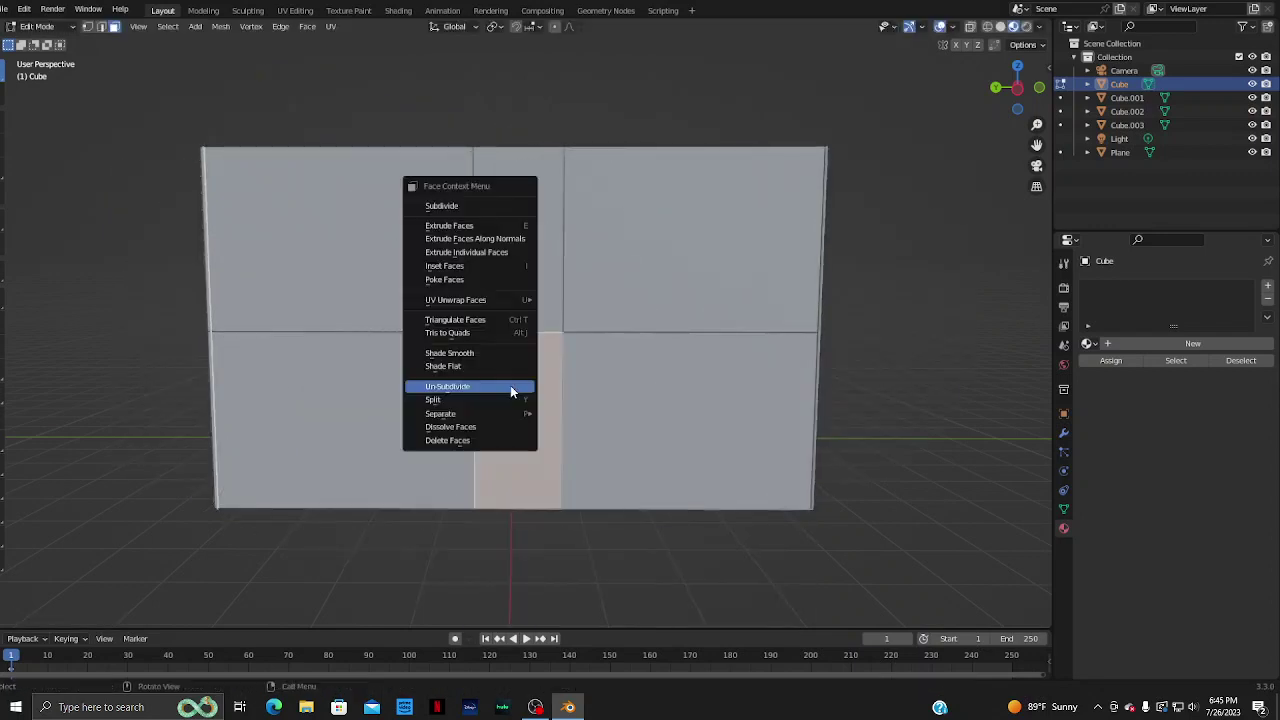
left_click(497, 401)
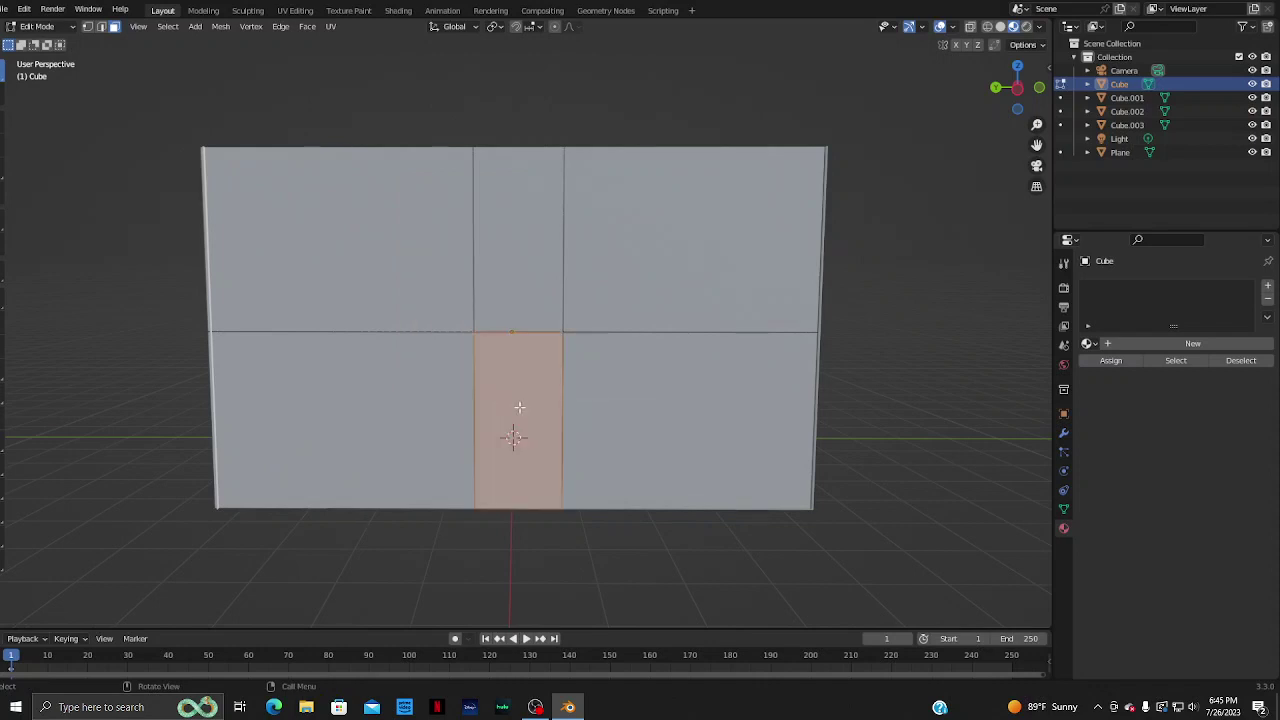
left_click(515, 428)
key("g")
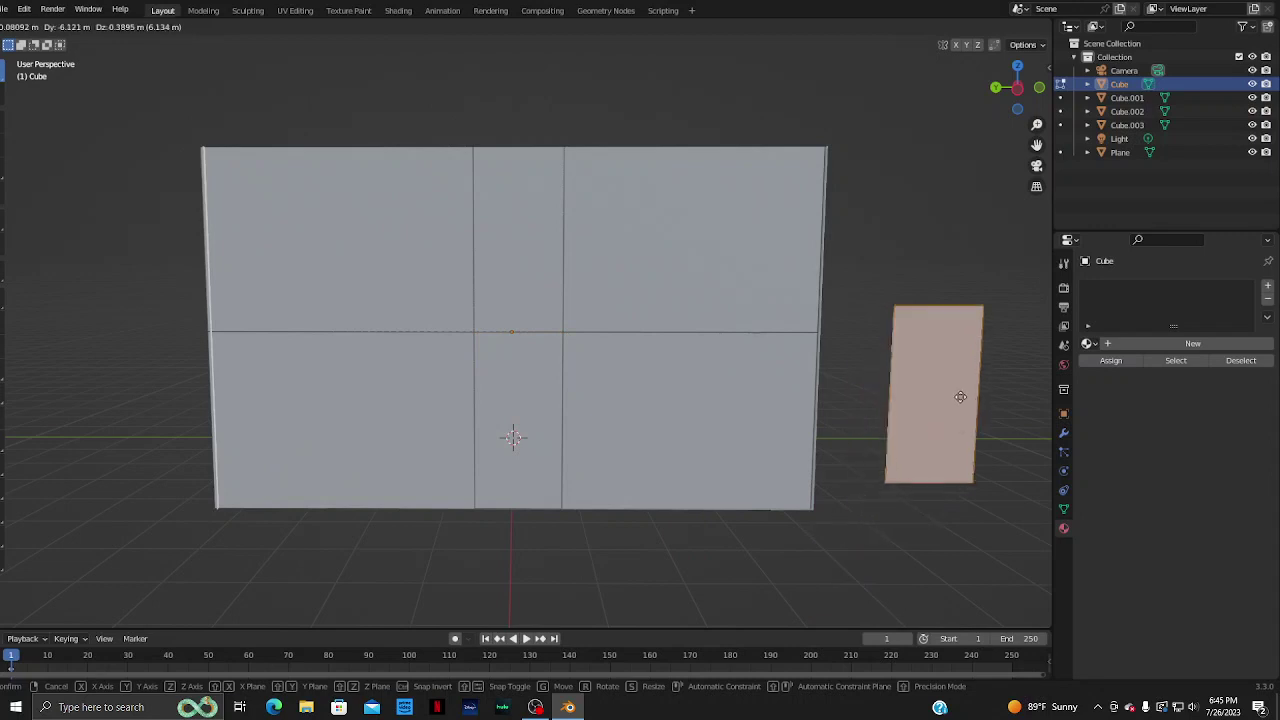
left_click(960, 397)
left_click(508, 384)
mouse_move(686, 526)
middle_mouse_down()
mouse_move(699, 550)
mouse_move(786, 554)
mouse_move(814, 537)
mouse_move(500, 330)
middle_mouse_up()
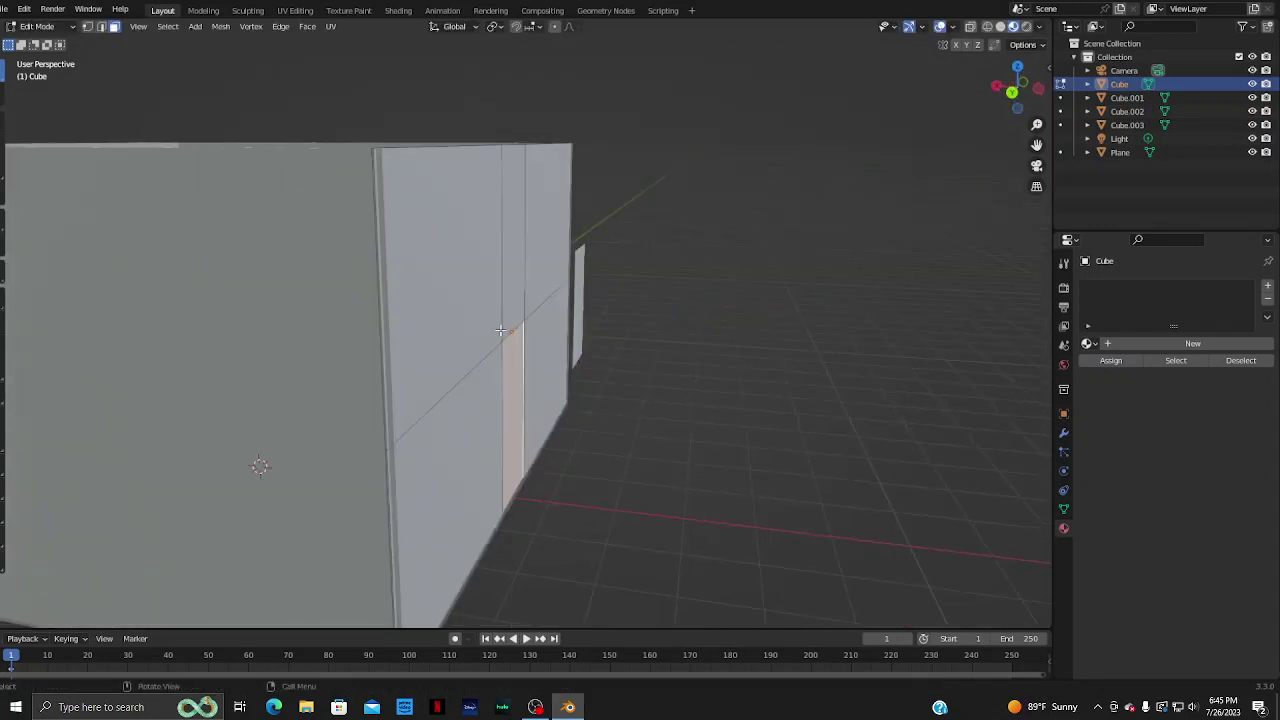
- Split the door face off the wall again and place it beside the box
scroll(740, 477, "up", 3)
scroll(746, 483, "up", 2)
scroll(772, 497, "up", 2)
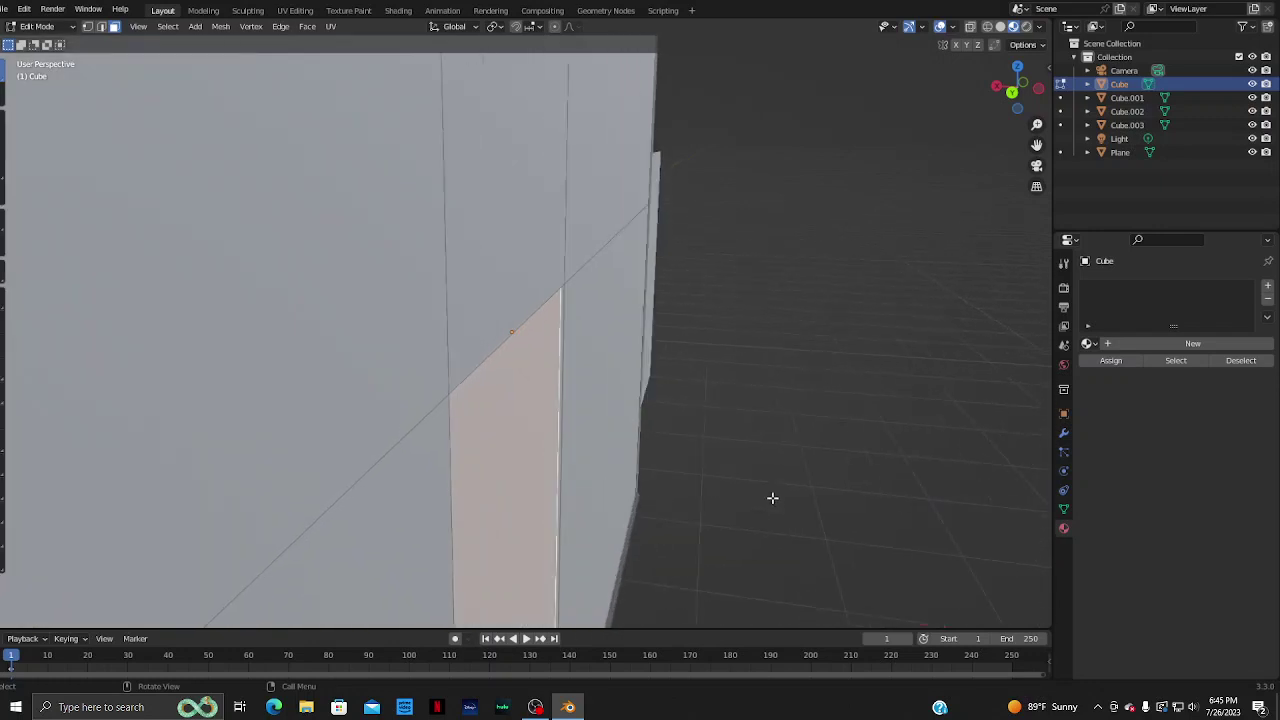
scroll(772, 497, "up", 2)
scroll(772, 497, "up", 2)
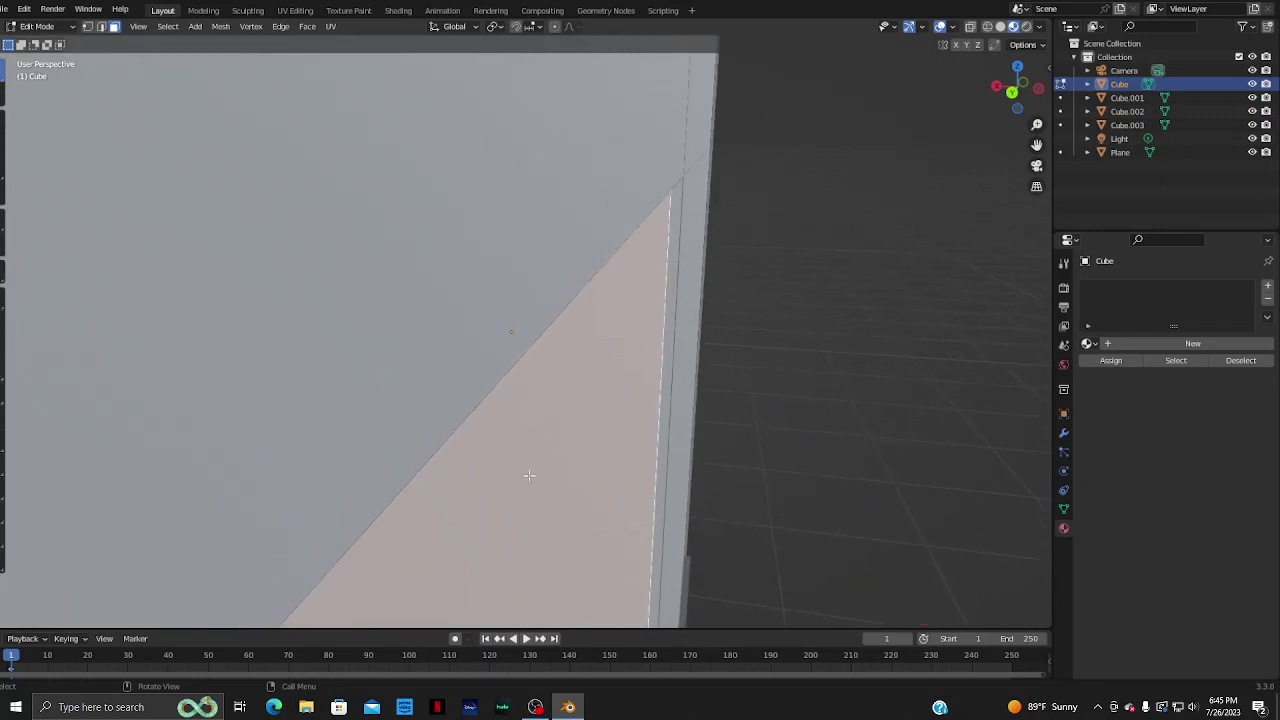
right_click(529, 475)
left_click(492, 478)
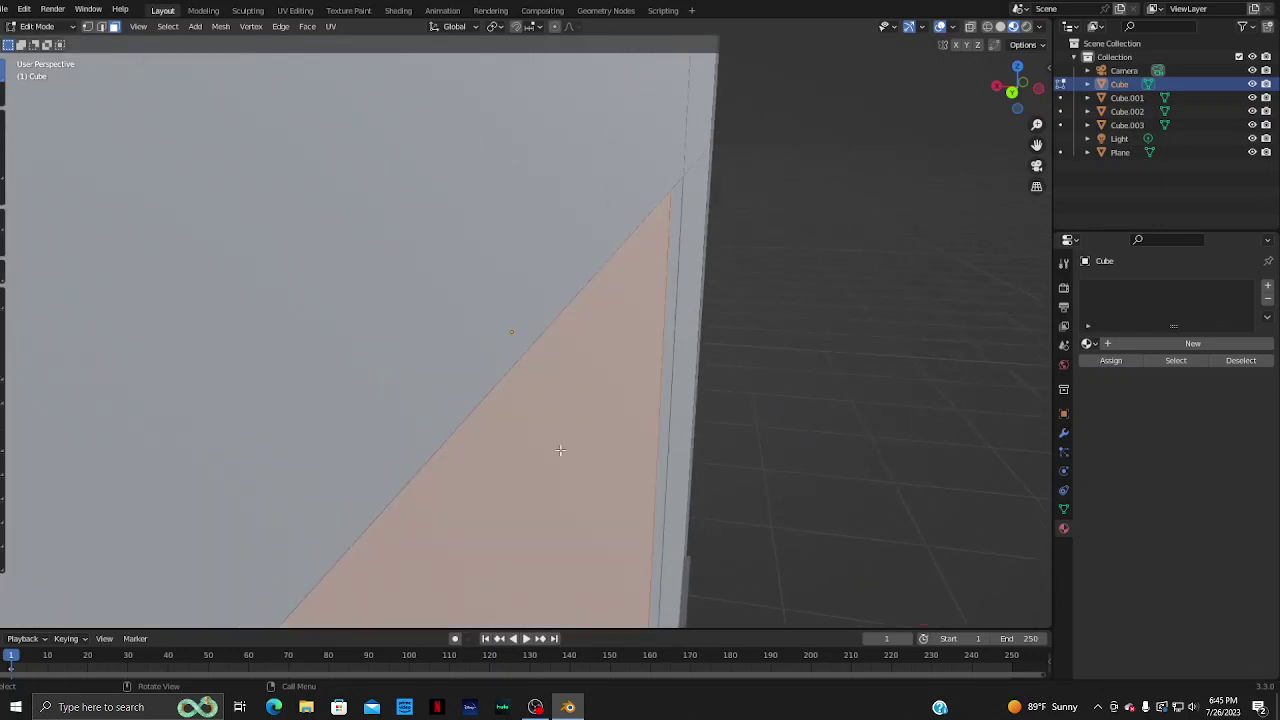
key("g")
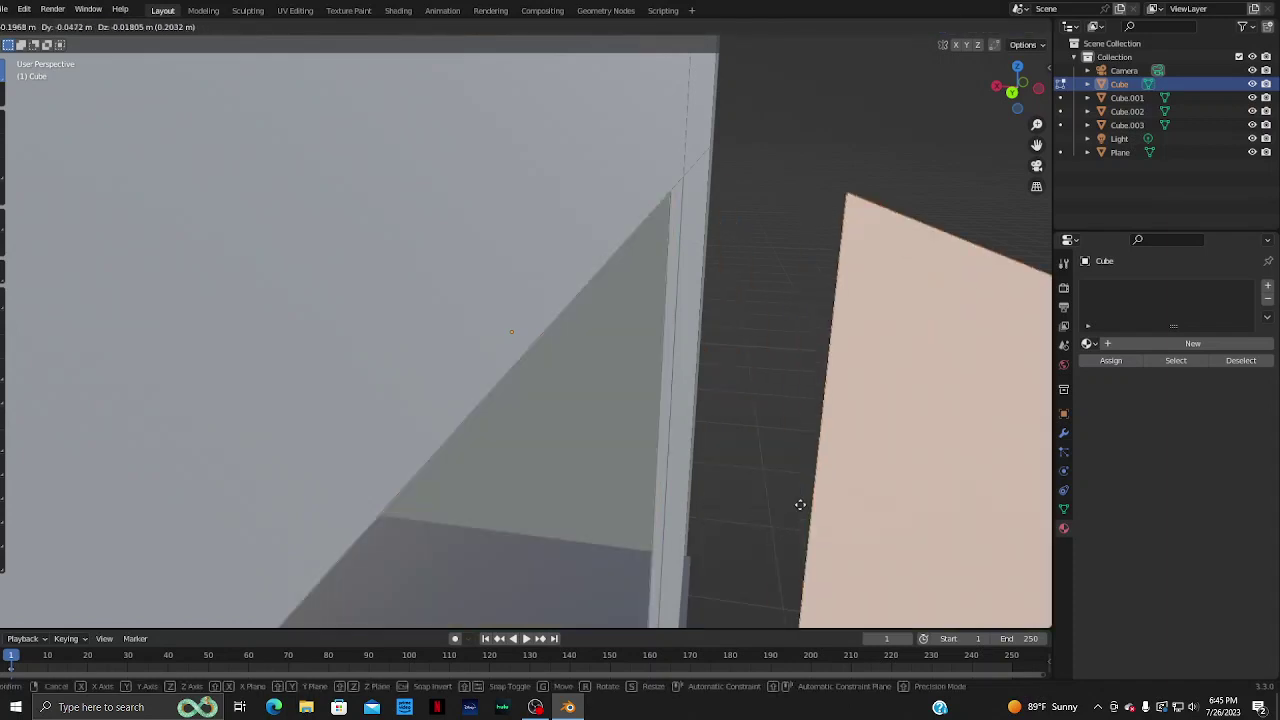
left_click(800, 508)
- Move the door face further right of the box and orbit around to check the doorway
middle_click_drag(709, 426, 809, 397)
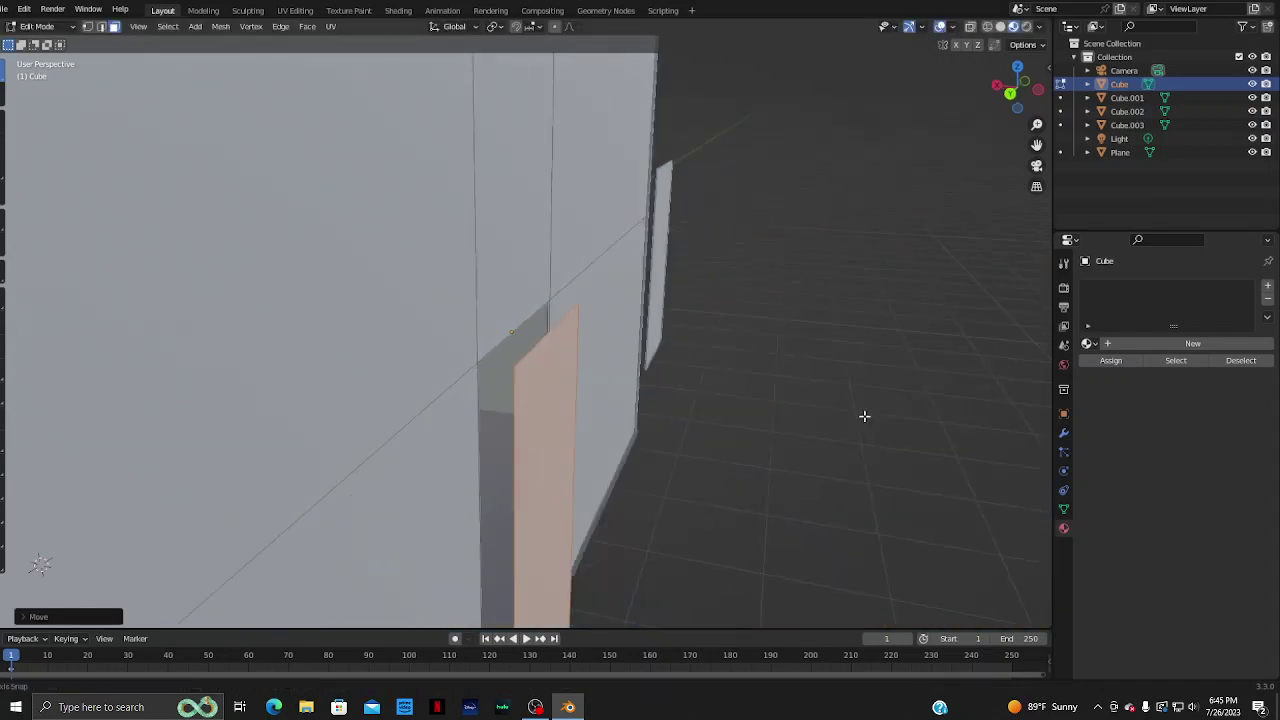
scroll(800, 413, "down", 5)
scroll(528, 416, "down", 3)
key("g")
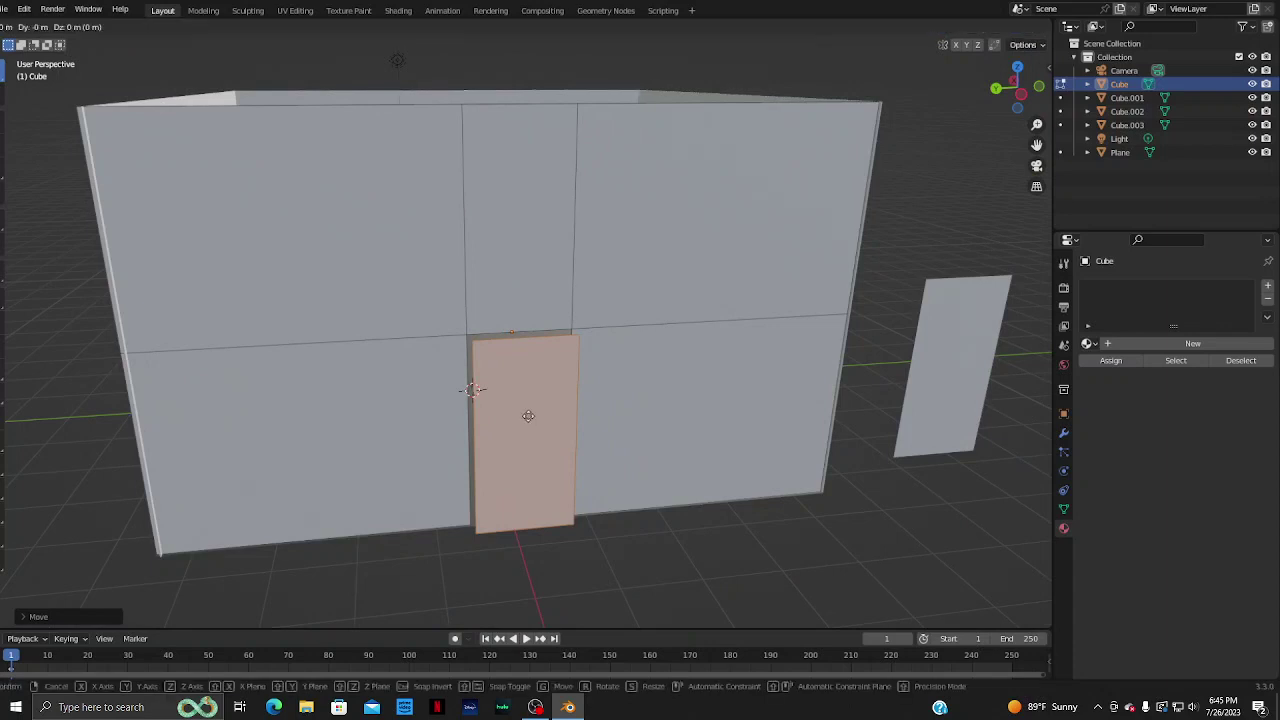
left_click(964, 358)
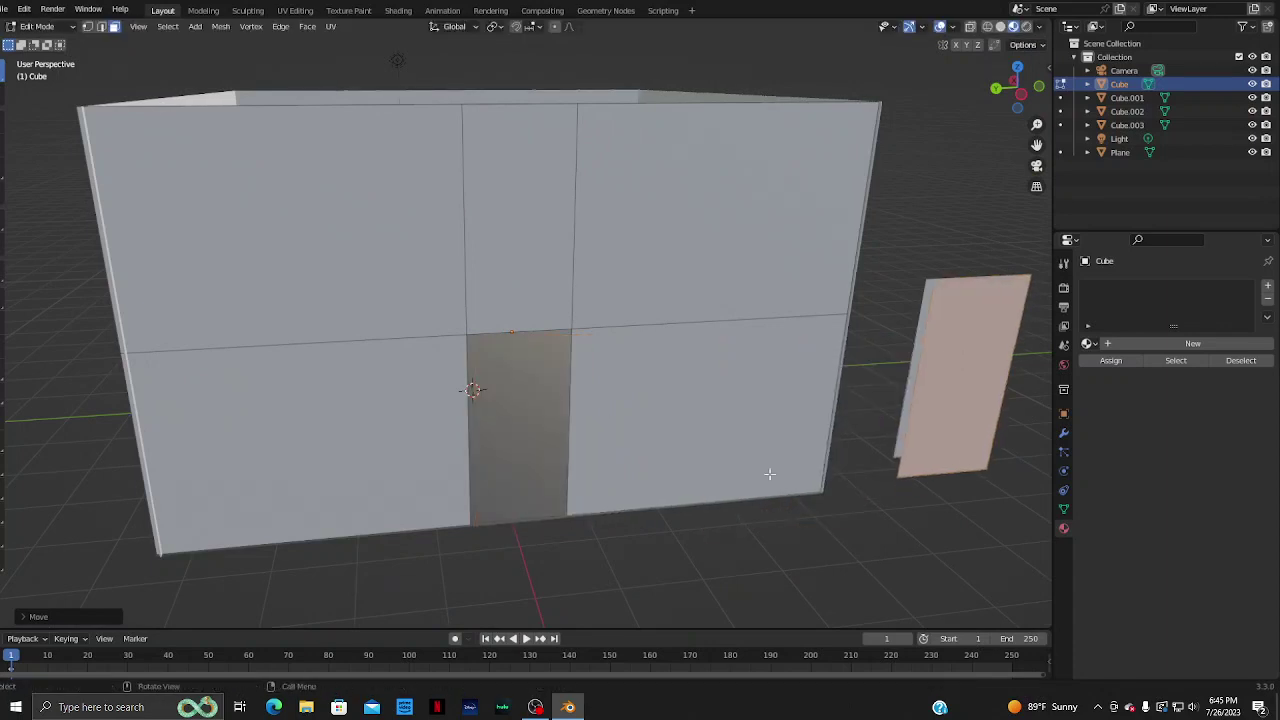
mouse_move(766, 471)
middle_mouse_down()
mouse_move(774, 526)
mouse_move(860, 523)
middle_mouse_up()
scroll(996, 455, "up", 5)
scroll(996, 455, "down", 5)
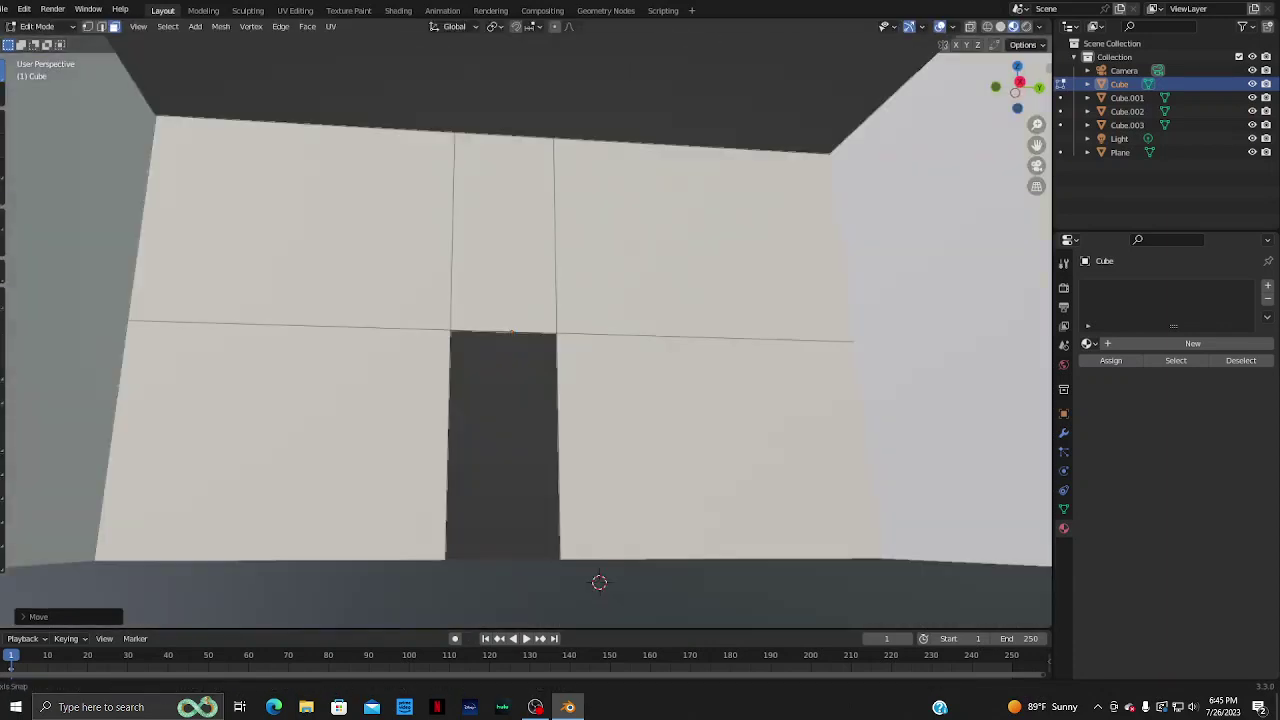
scroll(600, 583, "up", 5)
mouse_move(509, 331)
middle_mouse_down()
mouse_move(860, 466)
mouse_move(714, 453)
middle_mouse_up()
scroll(714, 453, "down", 4)
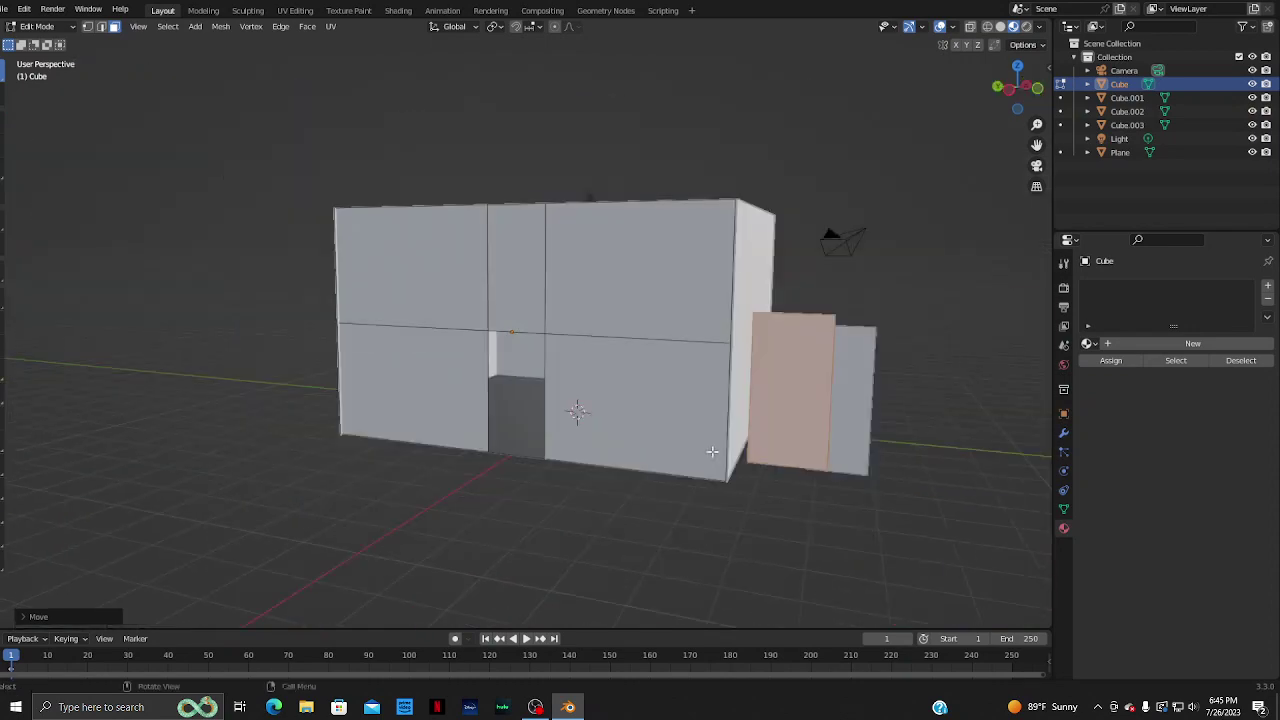
mouse_move(691, 531)
middle_mouse_down()
mouse_move(457, 606)
mouse_move(737, 571)
middle_mouse_up()
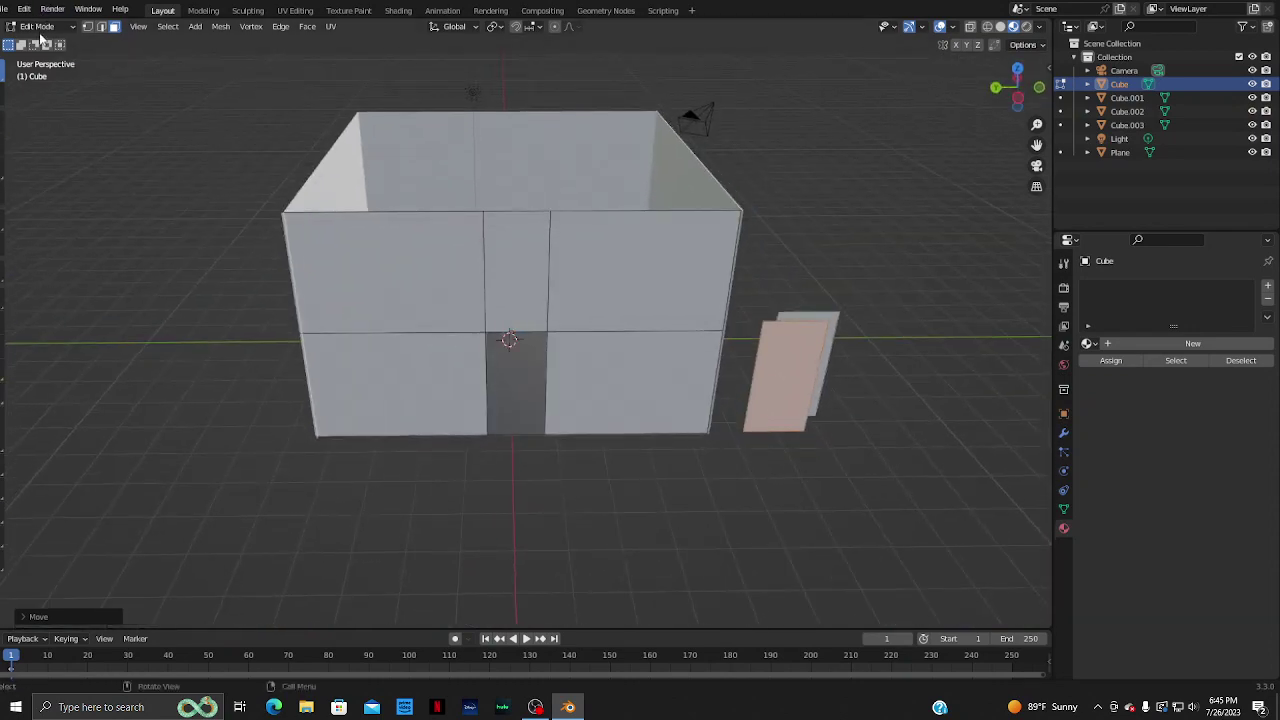
- Box-select both loose panels and separate them from the wall into new object Cube.004
right_click(40, 37)
left_click(145, 239)
left_click(45, 27)
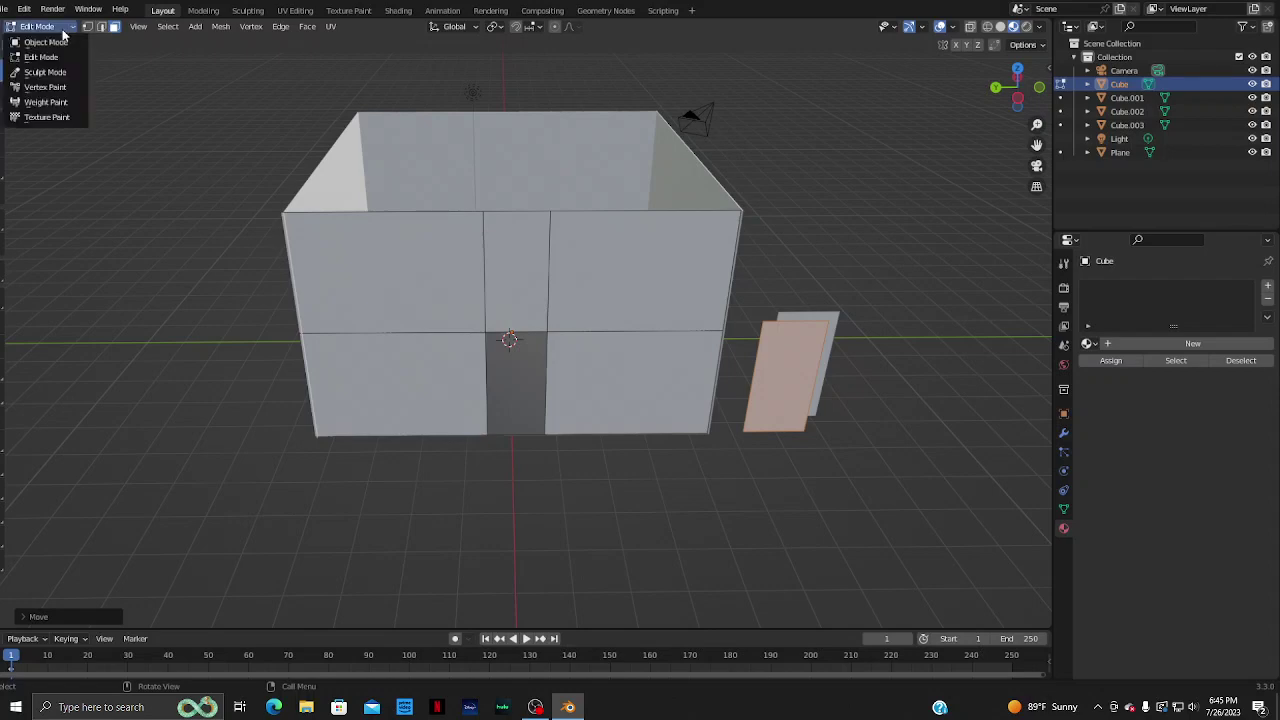
left_click(55, 43)
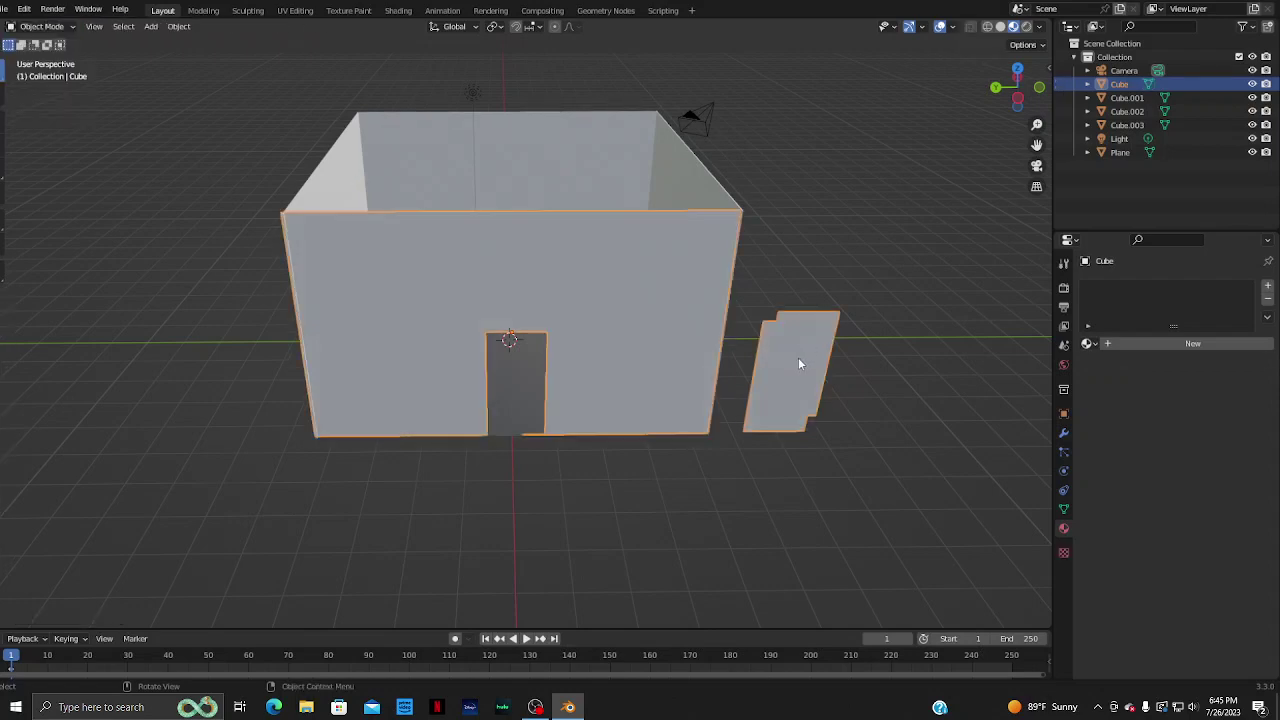
left_click(45, 27)
left_click(55, 57)
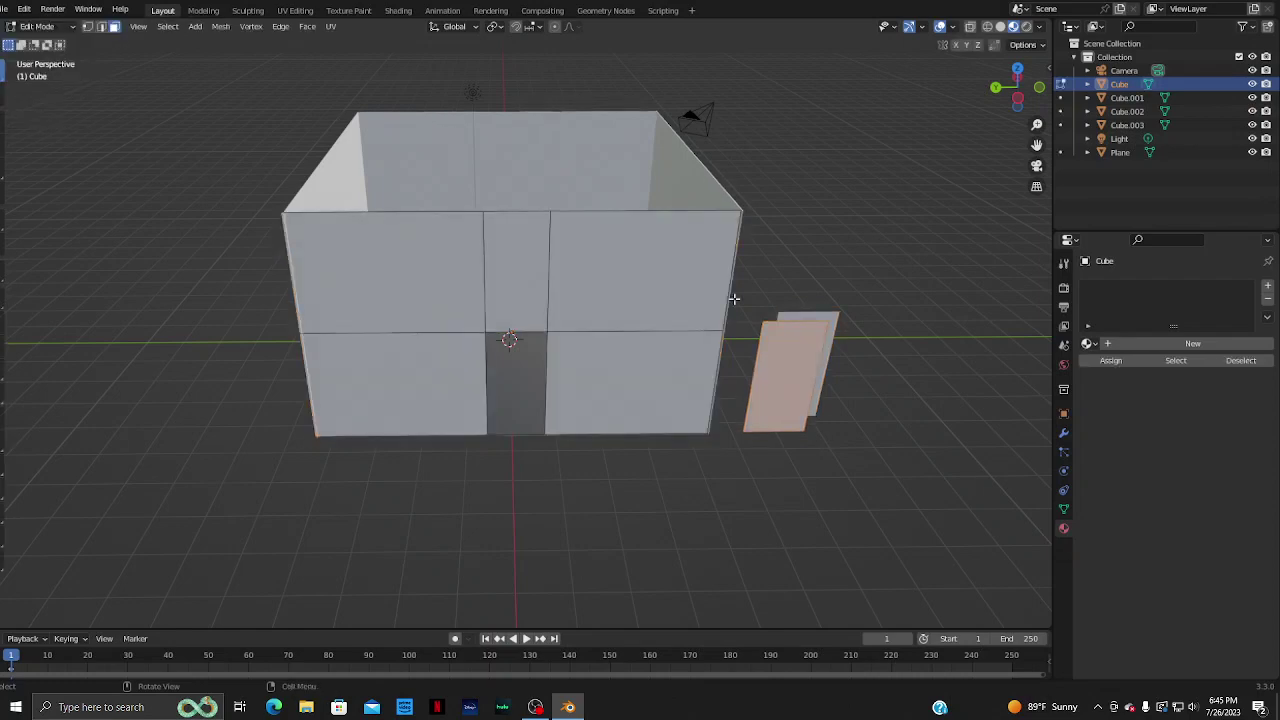
left_click_drag(768, 272, 856, 440)
right_click(778, 384)
mouse_move(720, 370)
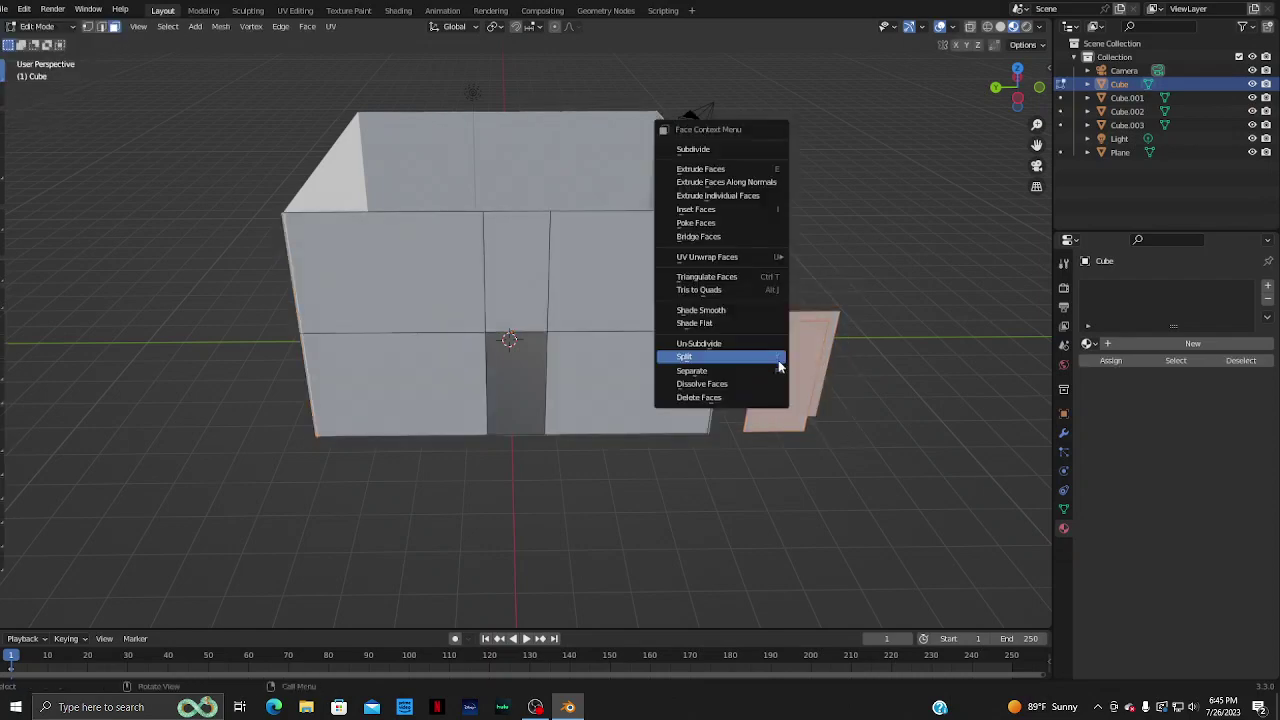
left_click(816, 370)
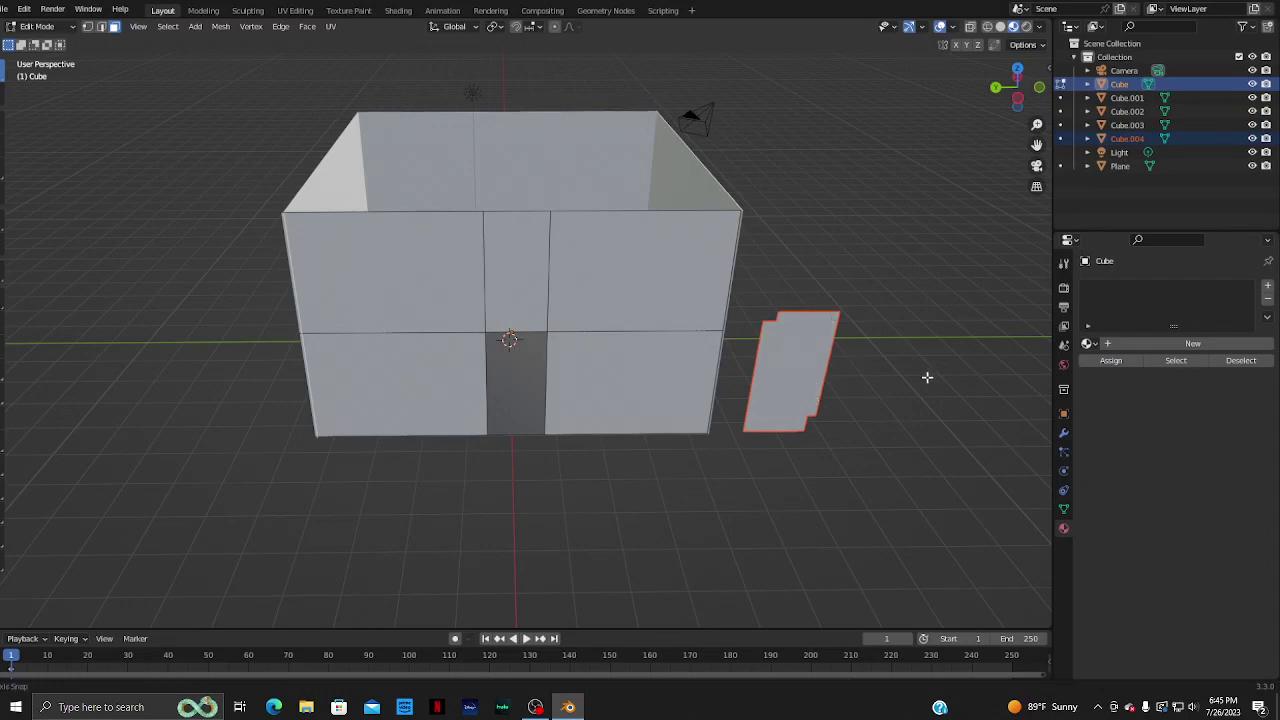
mouse_move(925, 374)
middle_mouse_down()
mouse_move(801, 345)
mouse_move(937, 436)
middle_mouse_up()
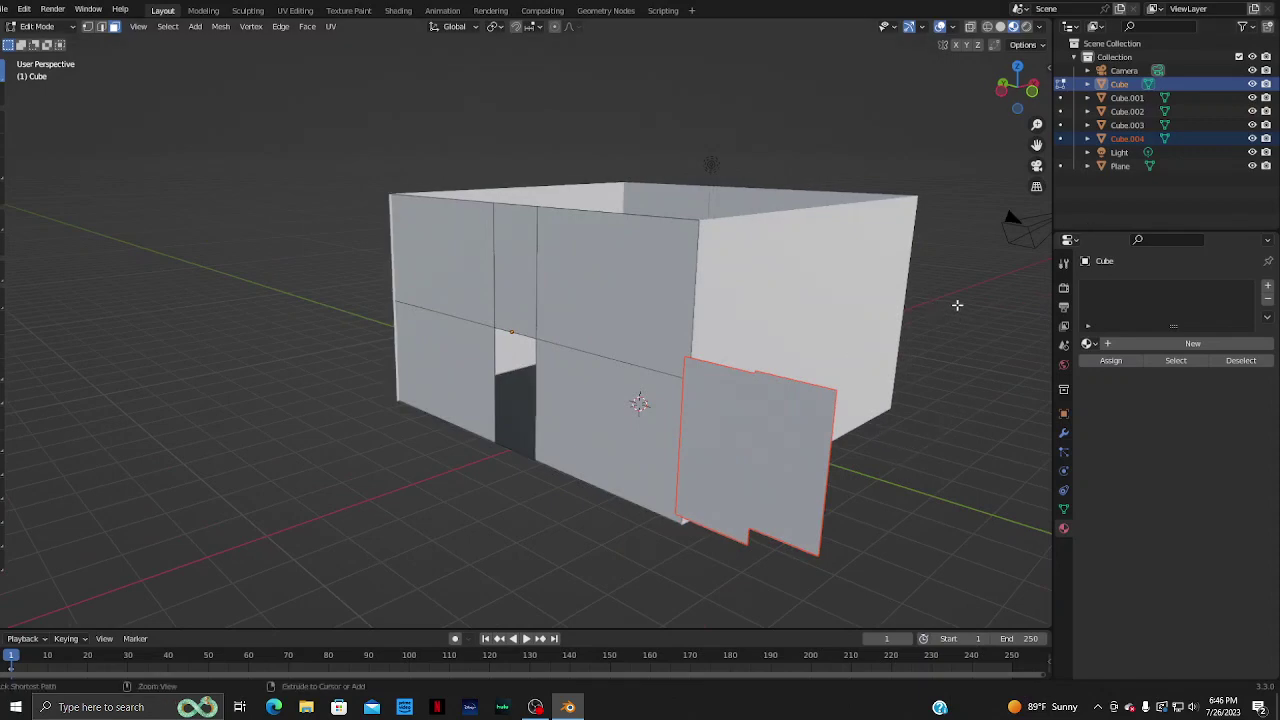
- Separate the left panel and then the right panel individually, making Cube.004 and Cube.005
key("ctrl+j")
left_click(795, 455, "shift")
right_click(750, 456)
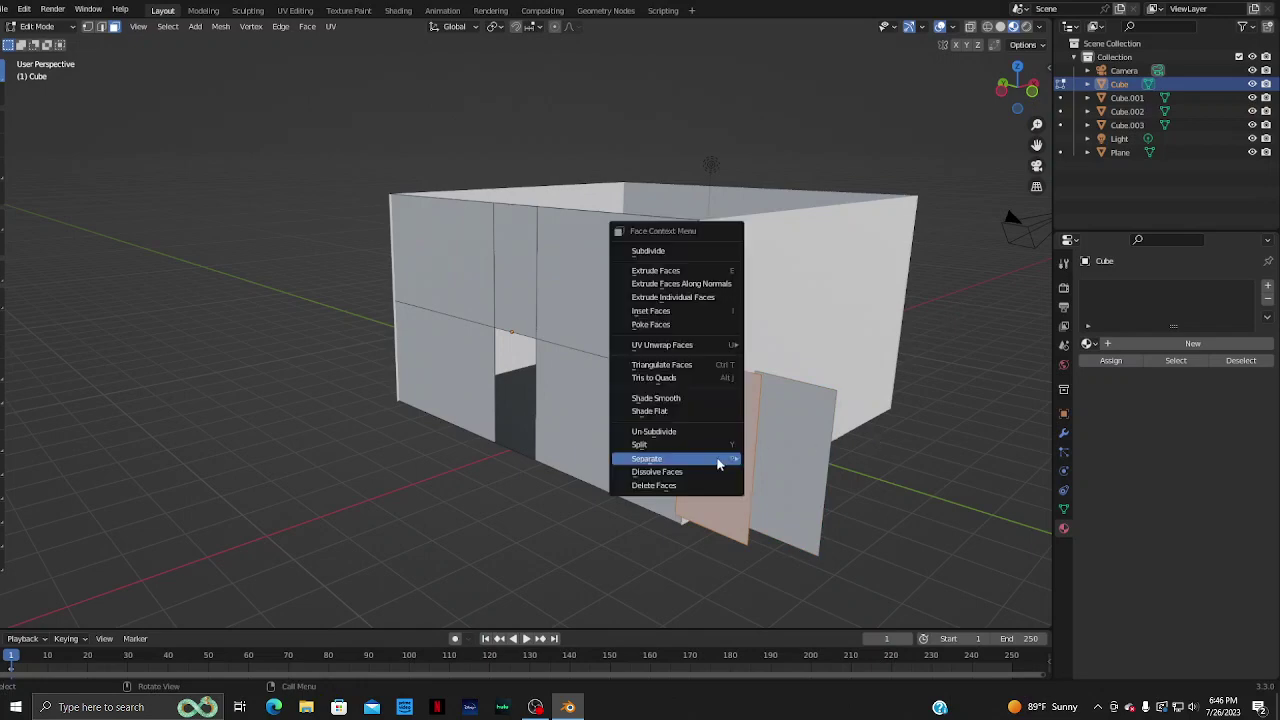
left_click(782, 456)
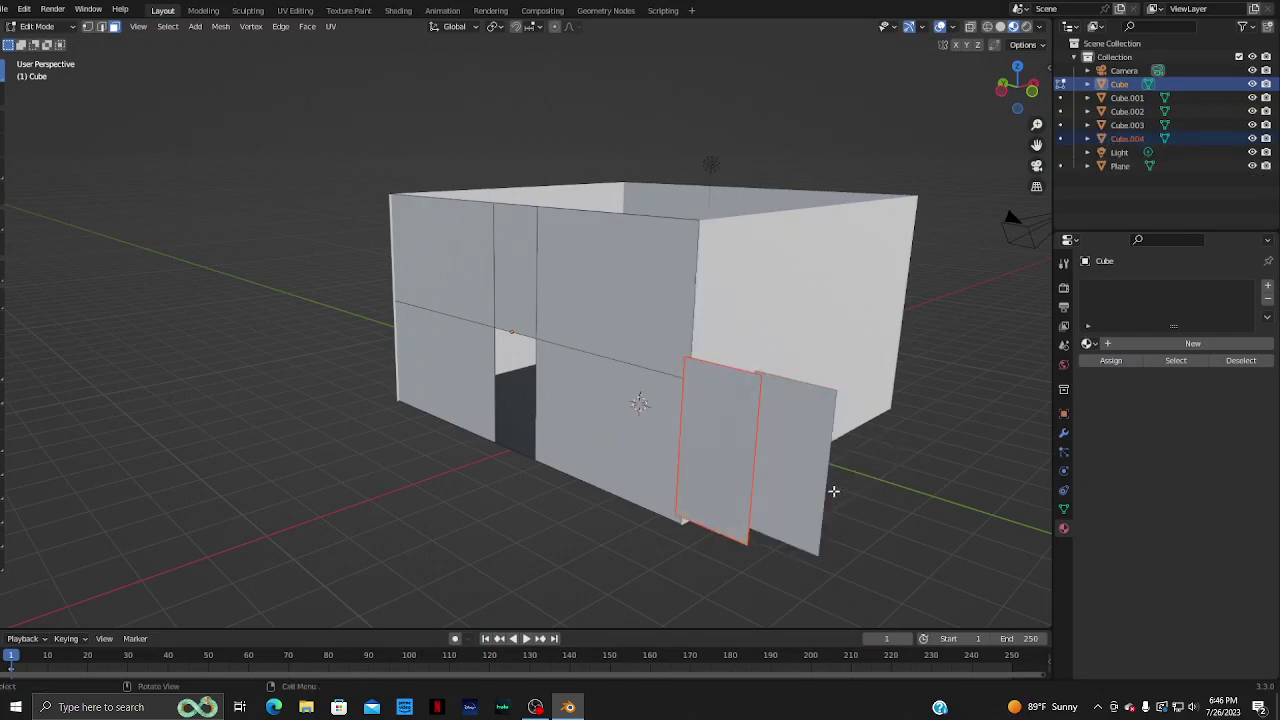
right_click(812, 465)
mouse_move(742, 466)
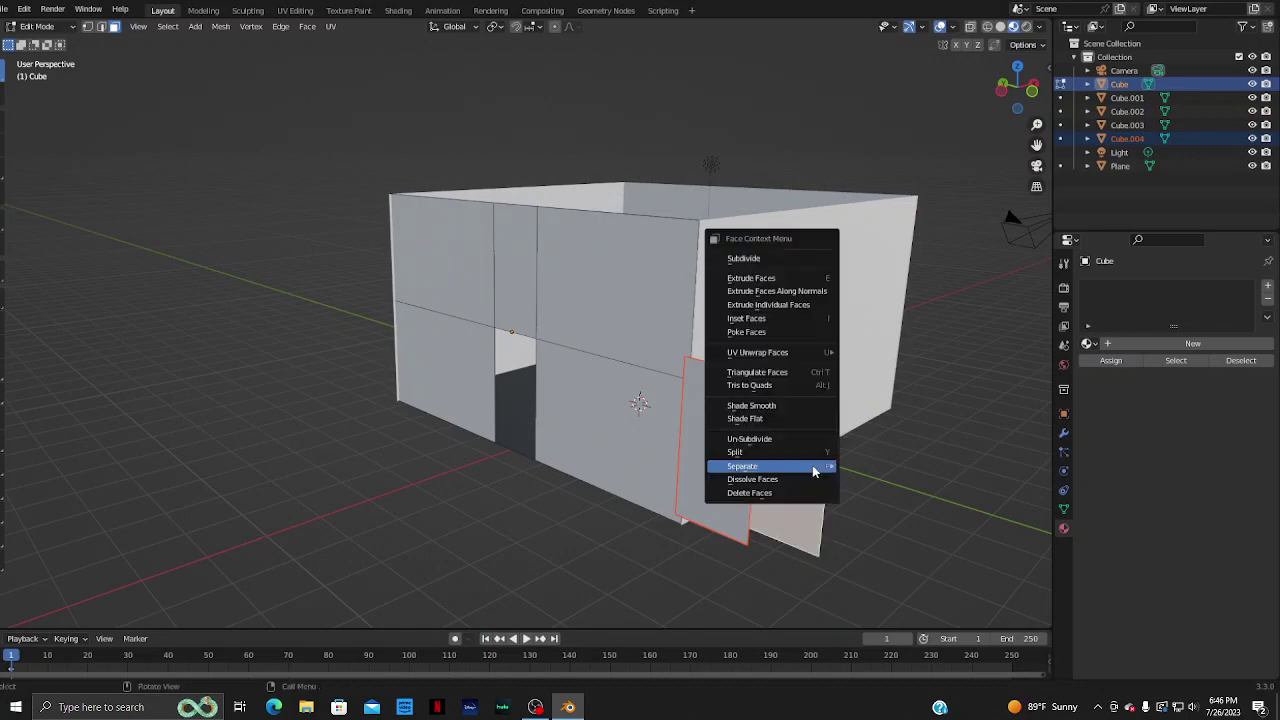
left_click(850, 466)
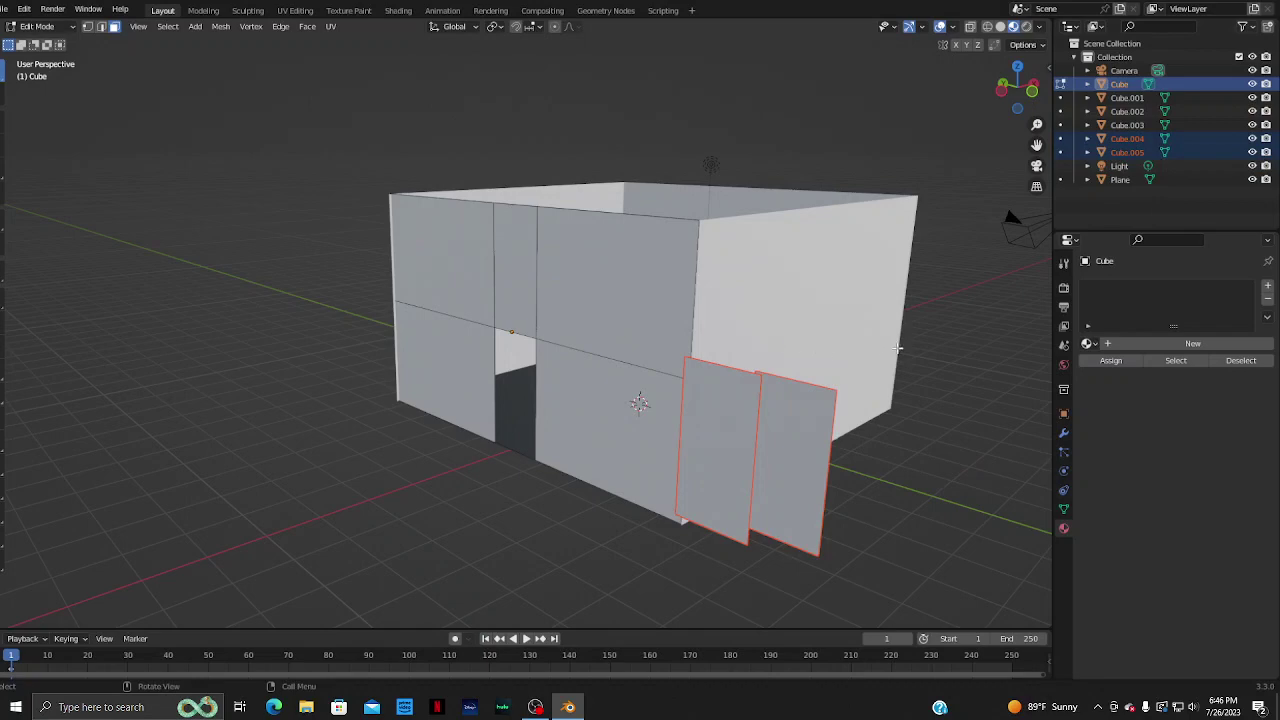
mouse_move(898, 348)
middle_mouse_down()
mouse_move(466, 483)
mouse_move(315, 220)
middle_mouse_up()
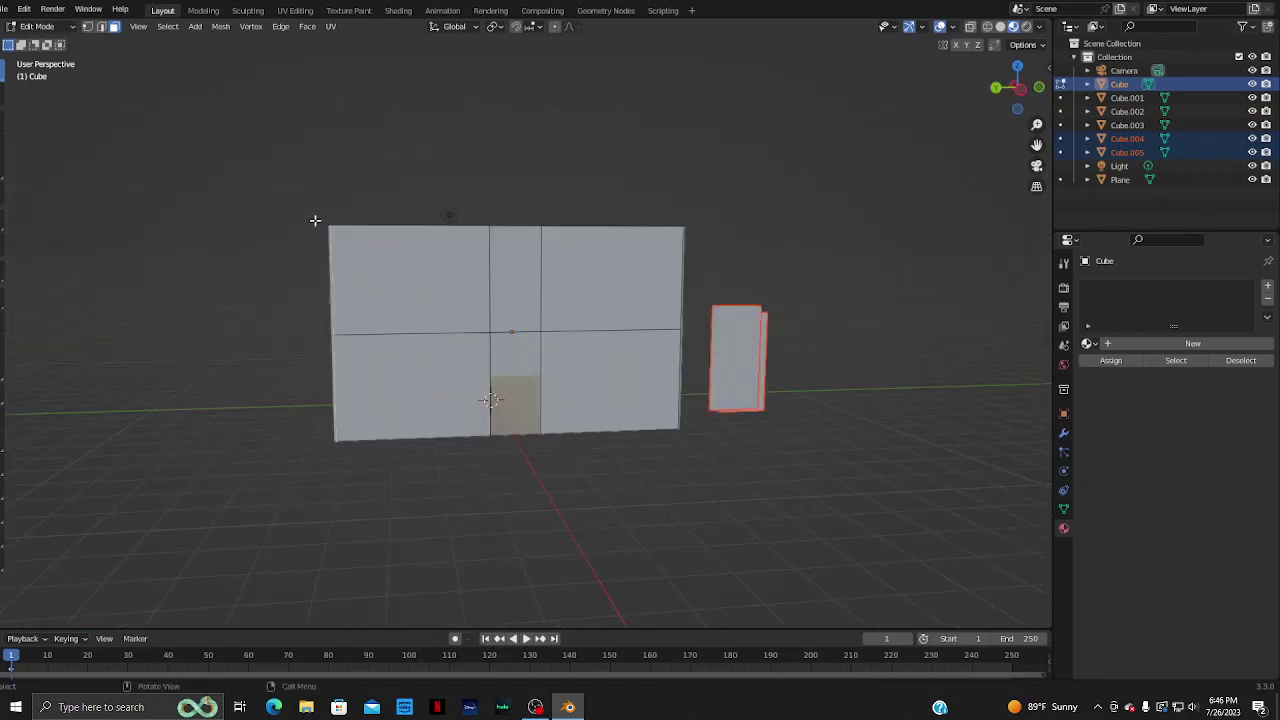
- In Object Mode, orbit to inspect the box from above, front and three-quarter angles
left_click(40, 26)
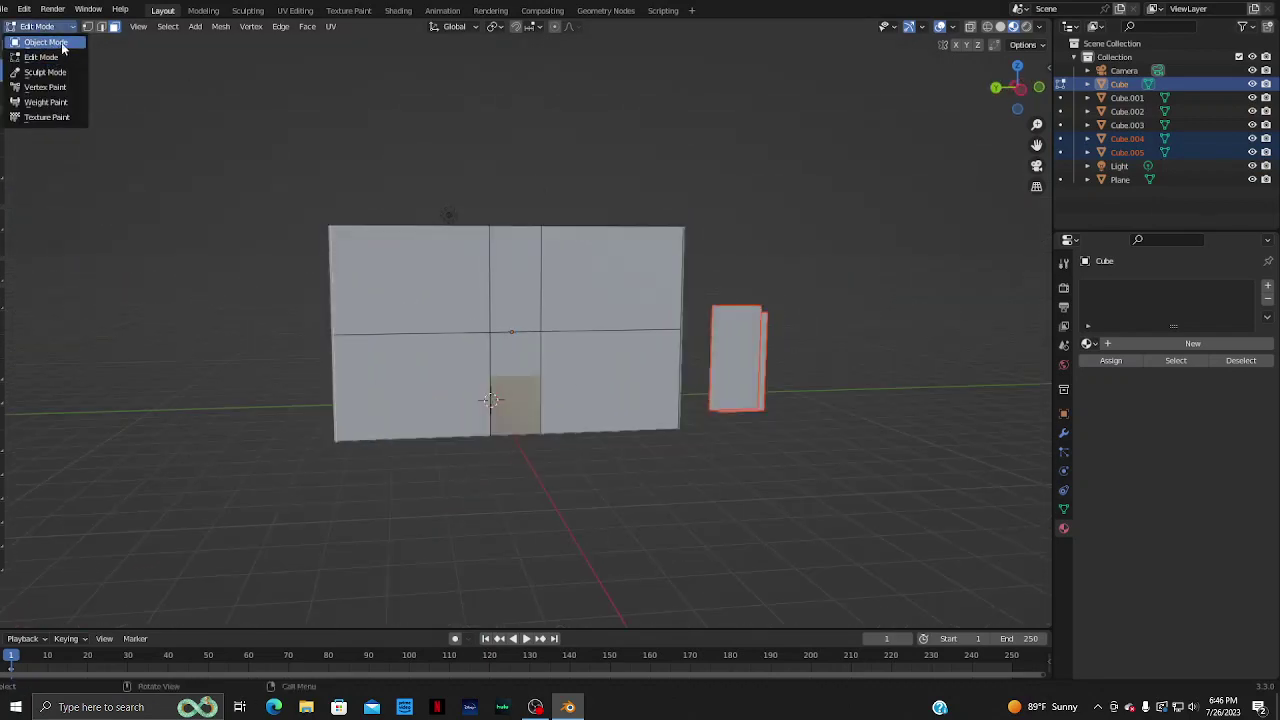
left_click(40, 40)
mouse_move(697, 427)
middle_mouse_down()
mouse_move(697, 475)
mouse_move(806, 191)
mouse_move(886, 209)
mouse_move(823, 211)
mouse_move(876, 329)
mouse_move(843, 364)
mouse_move(791, 294)
middle_mouse_up()
scroll(697, 475, "up", 3)
scroll(662, 473, "up", 3)
scroll(876, 329, "down", 4)
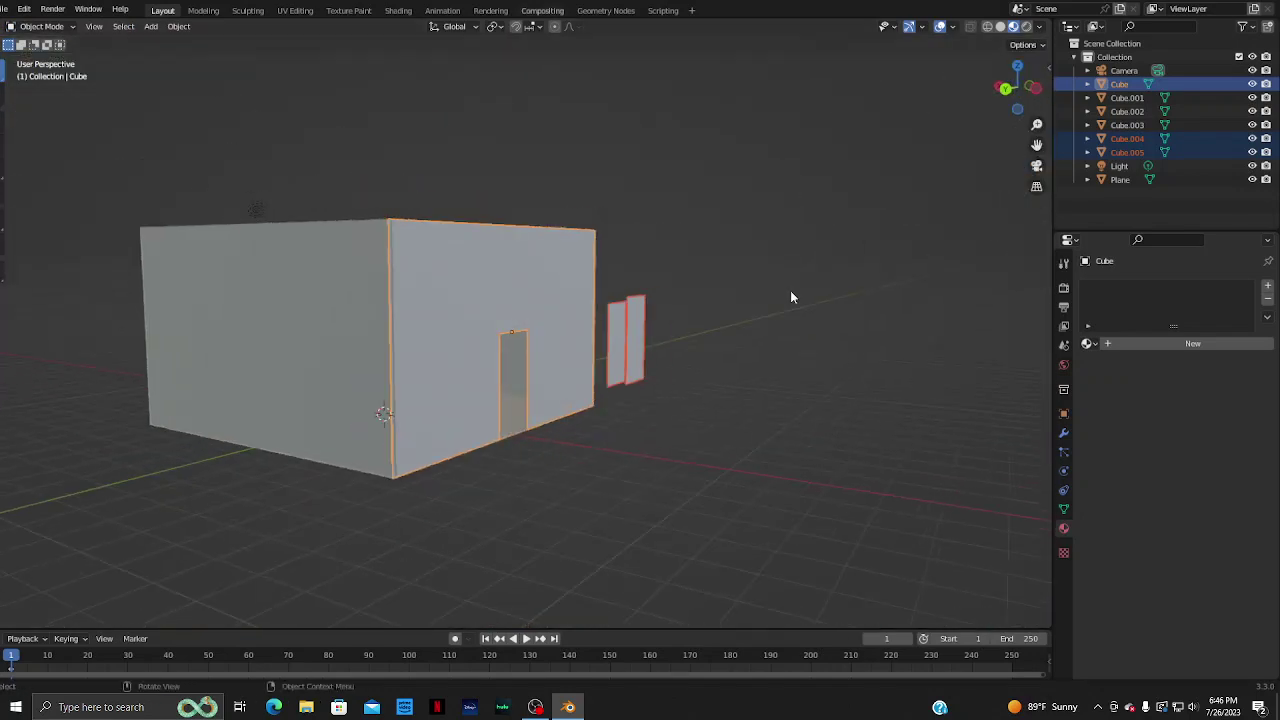
mouse_move(699, 237)
middle_mouse_down()
mouse_move(672, 279)
mouse_move(584, 253)
mouse_move(552, 262)
mouse_move(553, 309)
mouse_move(740, 320)
mouse_move(706, 277)
middle_mouse_up()
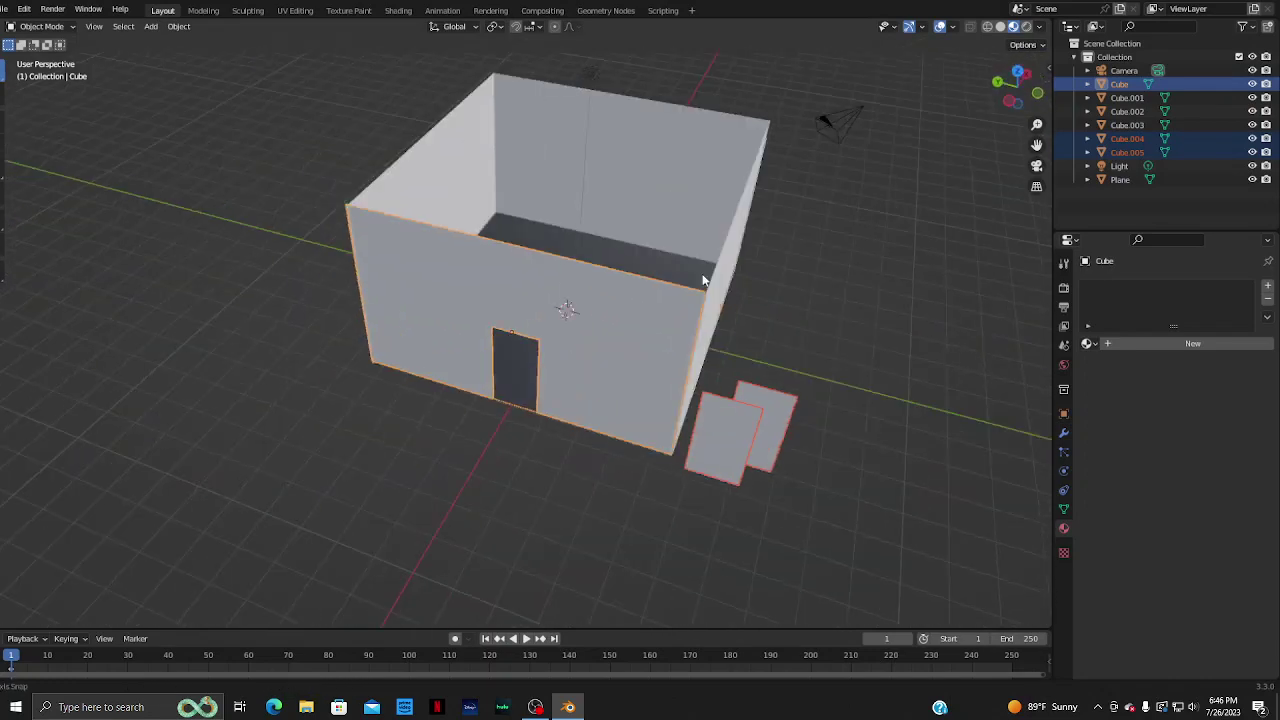
scroll(836, 292, "up", 3)
mouse_move(836, 292)
middle_mouse_down()
mouse_move(877, 246)
mouse_move(823, 317)
middle_mouse_up()
scroll(686, 391, "up", 2)
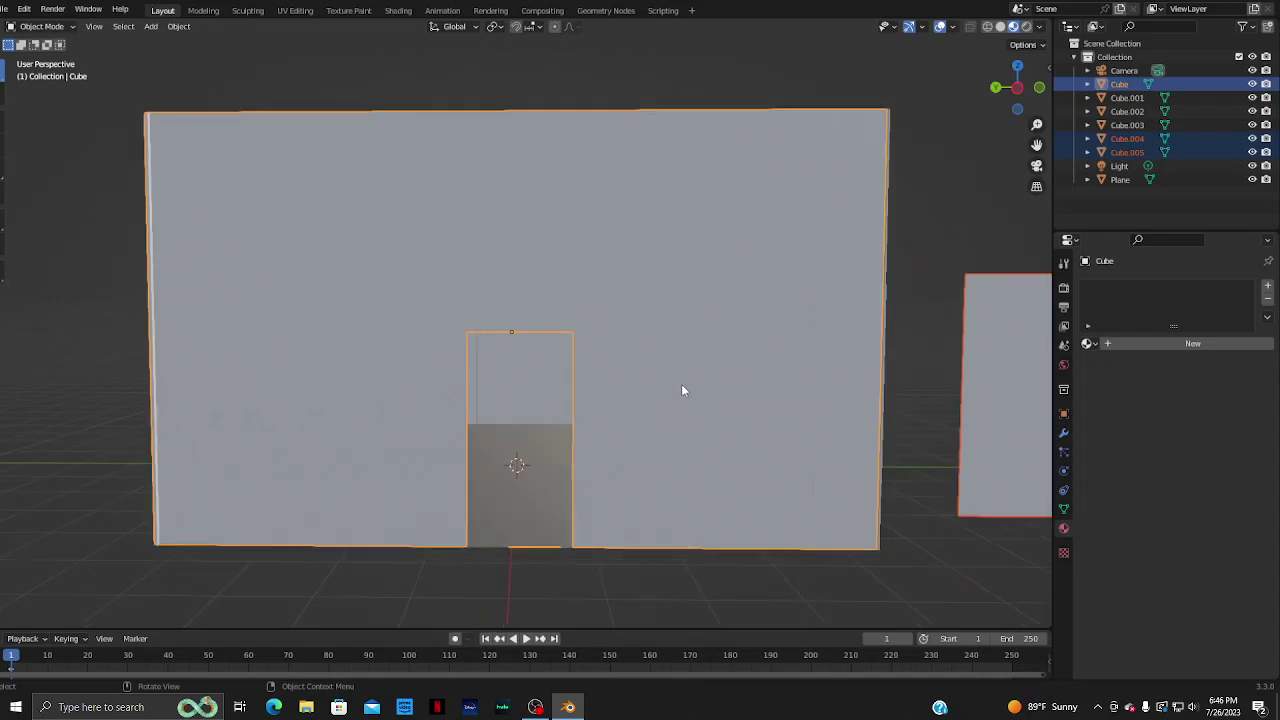
scroll(673, 399, "up", 4)
scroll(673, 399, "up", 4)
scroll(673, 399, "down", 10)
scroll(673, 399, "down", 1)
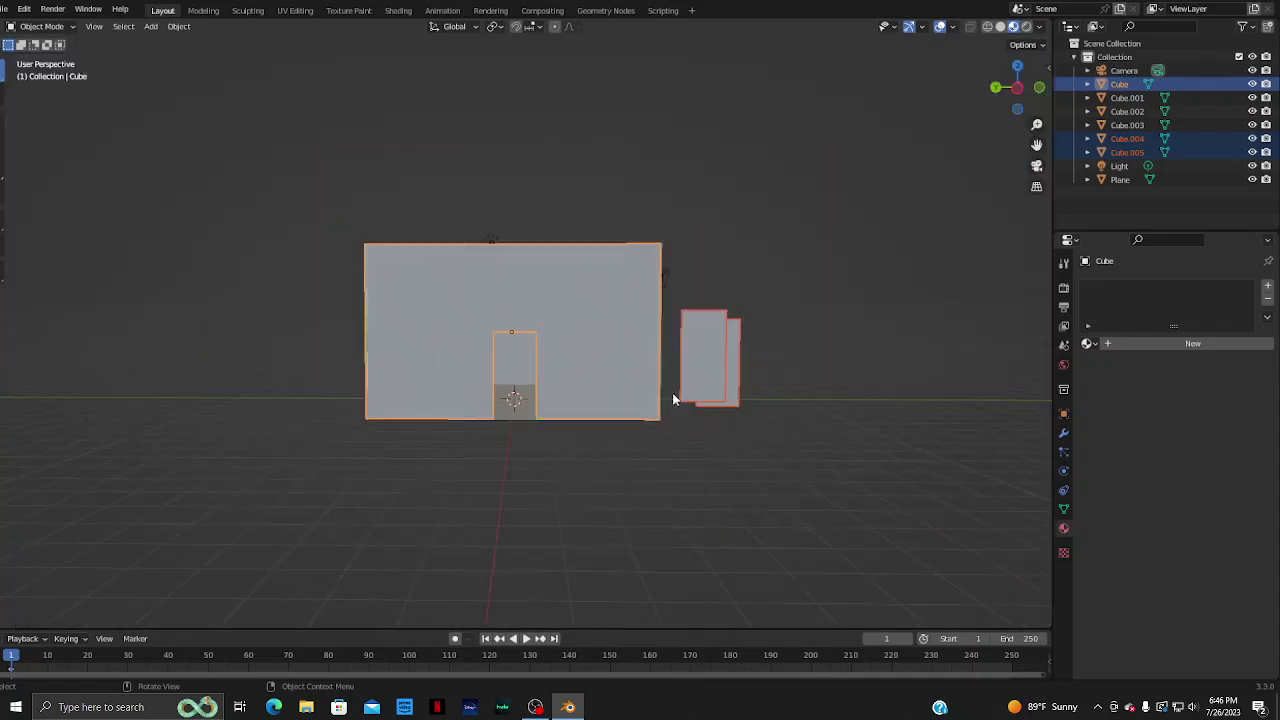
mouse_move(673, 399)
middle_mouse_down()
mouse_move(645, 477)
mouse_move(513, 525)
mouse_move(372, 448)
mouse_move(462, 467)
mouse_move(466, 455)
middle_mouse_up()
- Back in Edit Mode, undo four times to remove both panel separations
key("Tab")
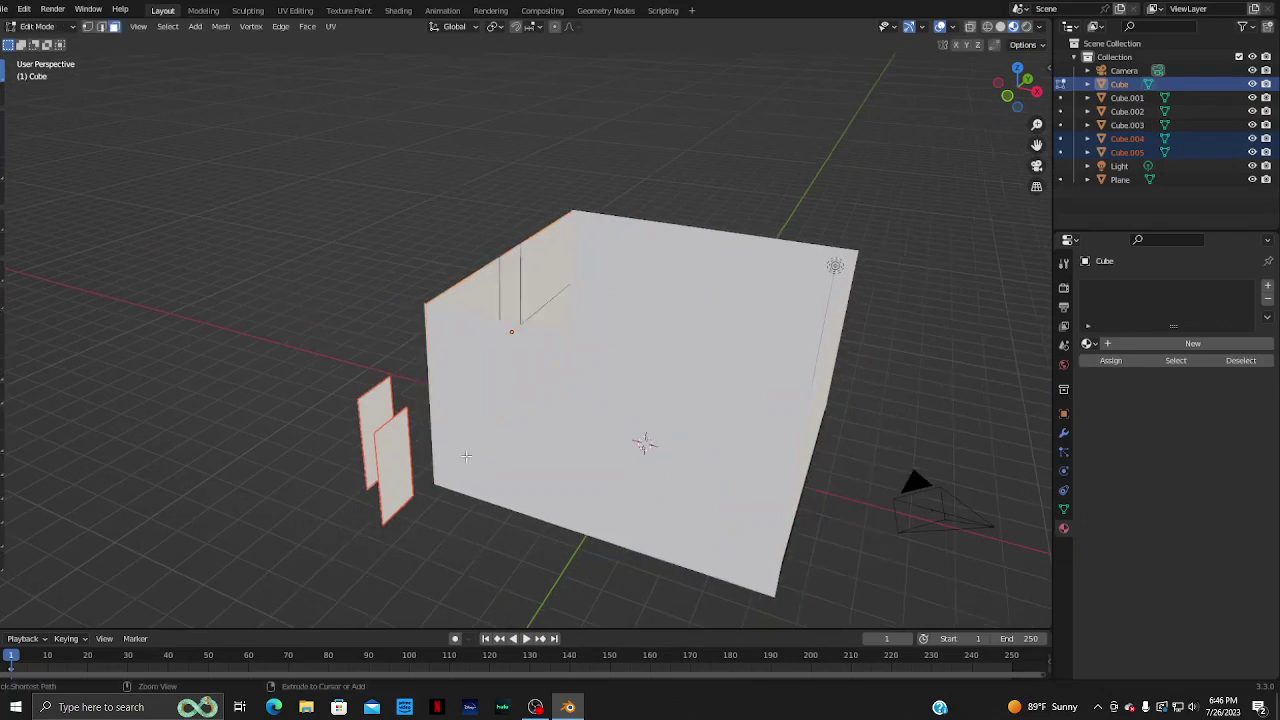
key("ctrl+z")
key("ctrl+z")
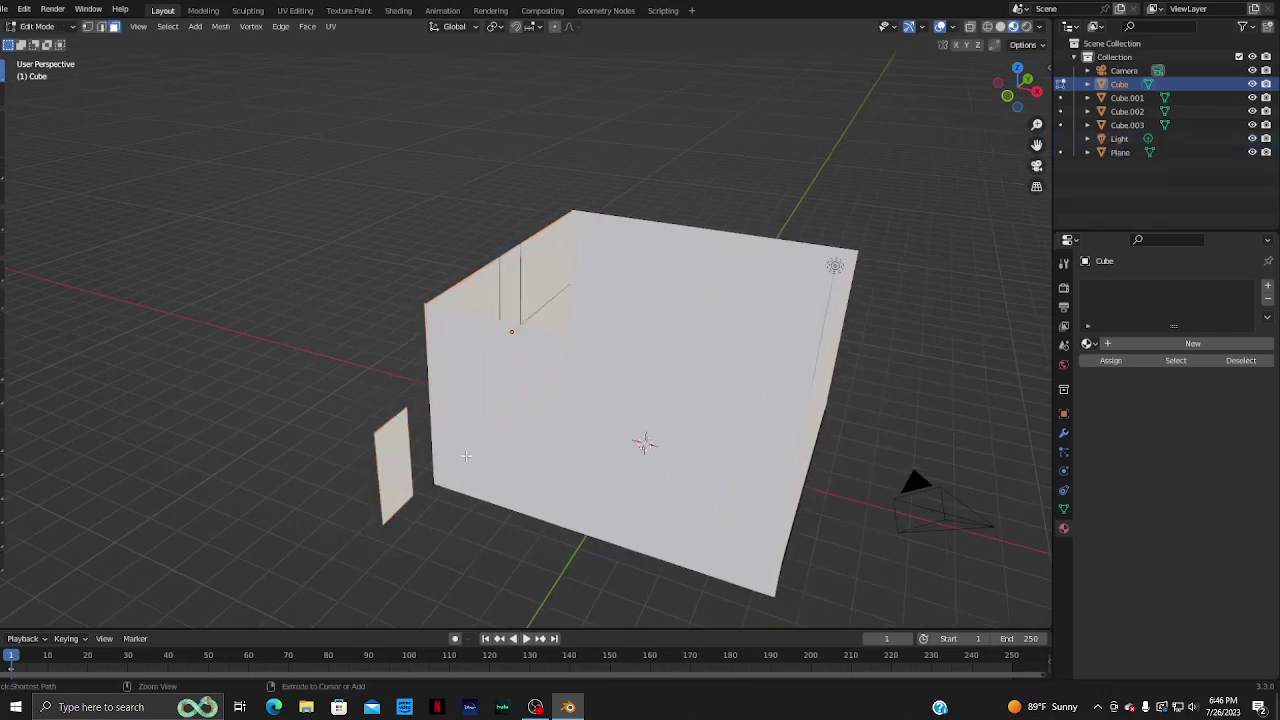
key("ctrl+z")
key("ctrl+z")
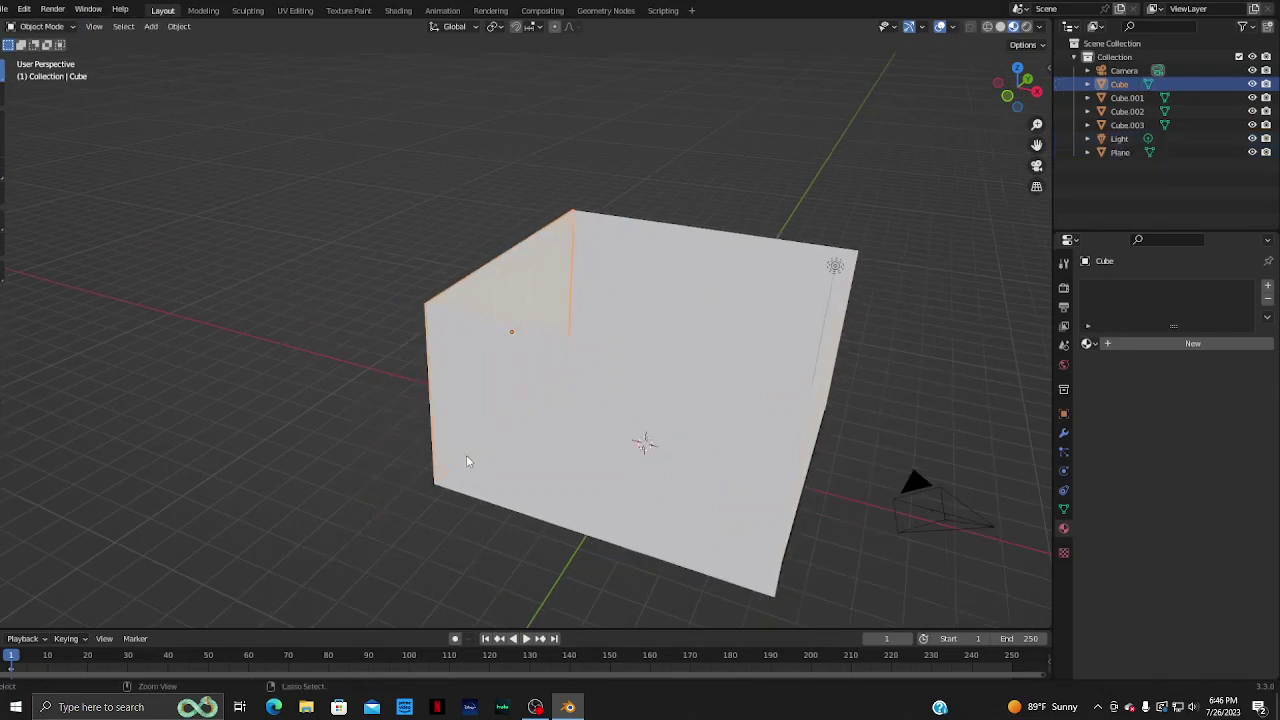
key("ctrl+z")
key("ctrl+z")
key("ctrl+z")
key("ctrl+z")
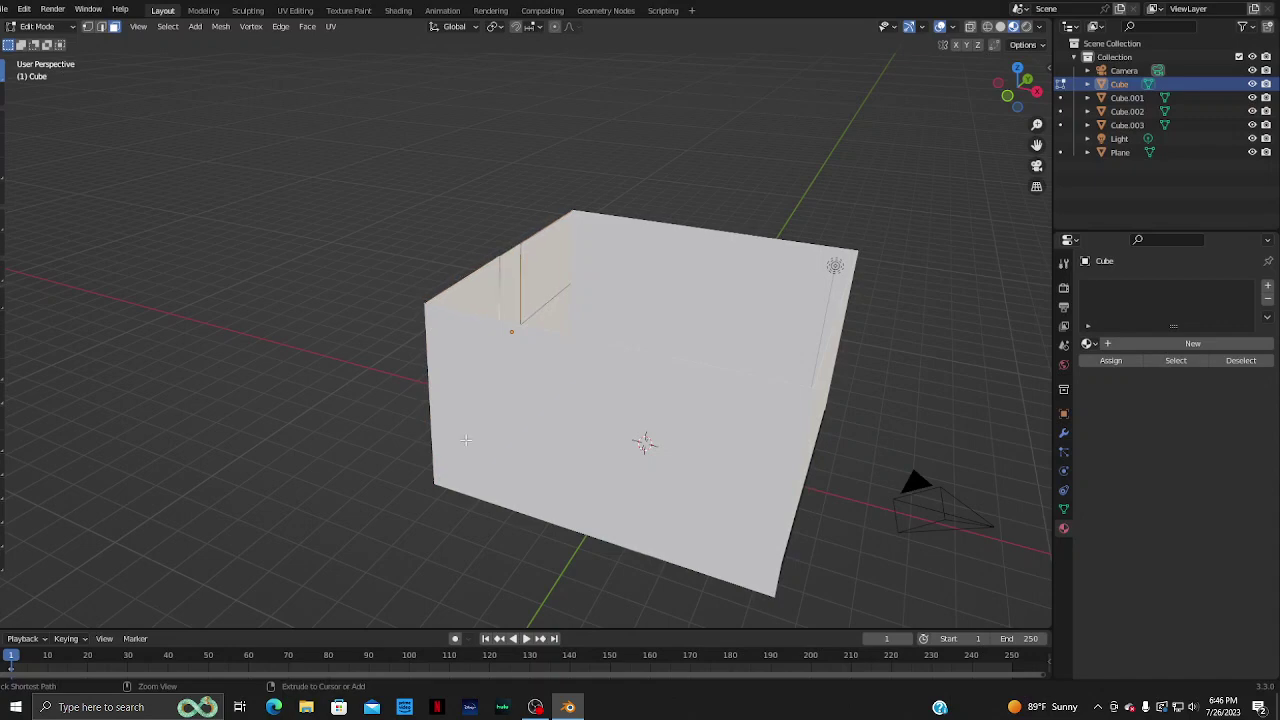
key("ctrl+z")
- Close the Face Context Menu without dissolving anything and deselect all of the Cube wall's faces
mouse_move(394, 308)
middle_mouse_down()
mouse_move(534, 259)
mouse_move(612, 379)
mouse_move(499, 323)
middle_mouse_up()
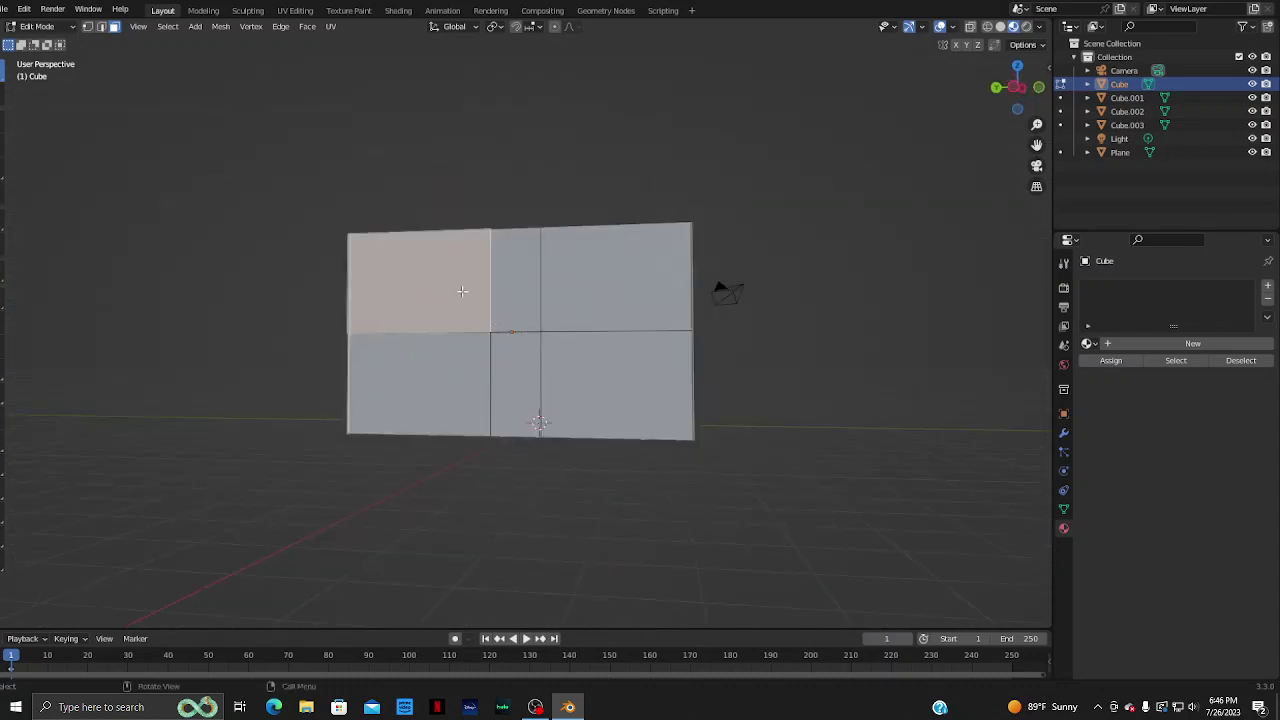
left_click_drag(462, 291, 565, 355)
right_click(546, 350)
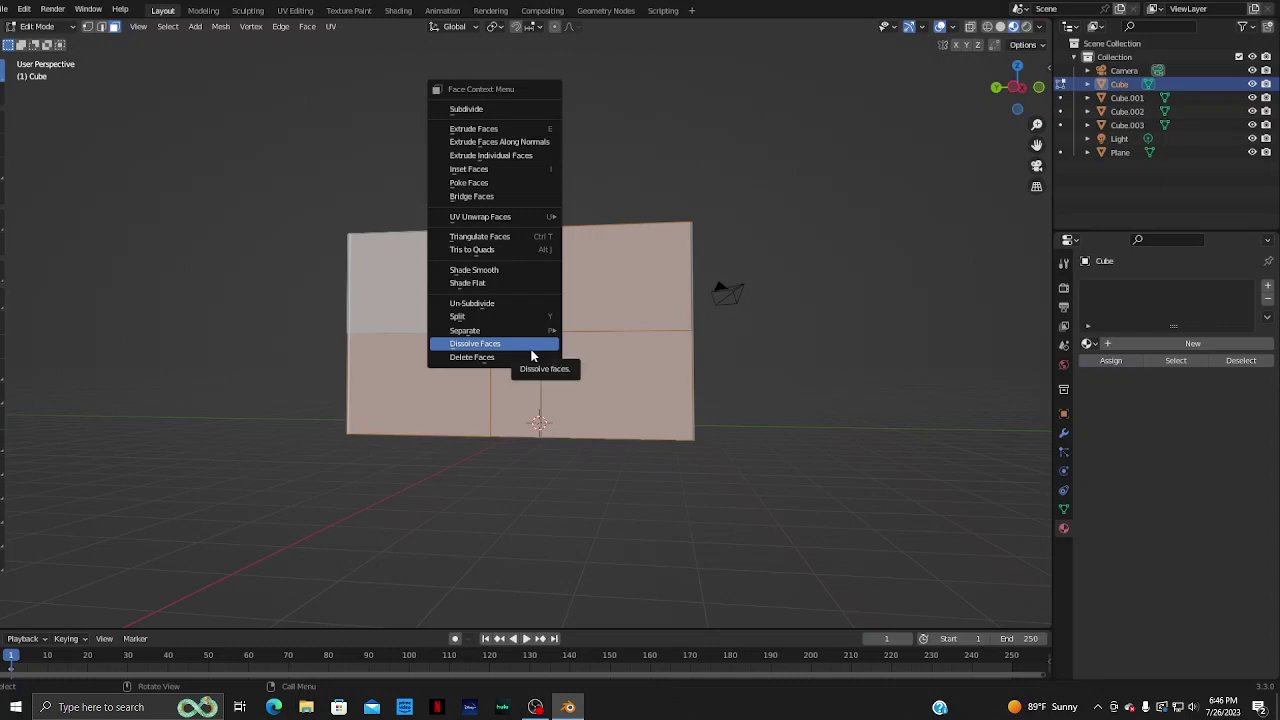
left_click(772, 464)
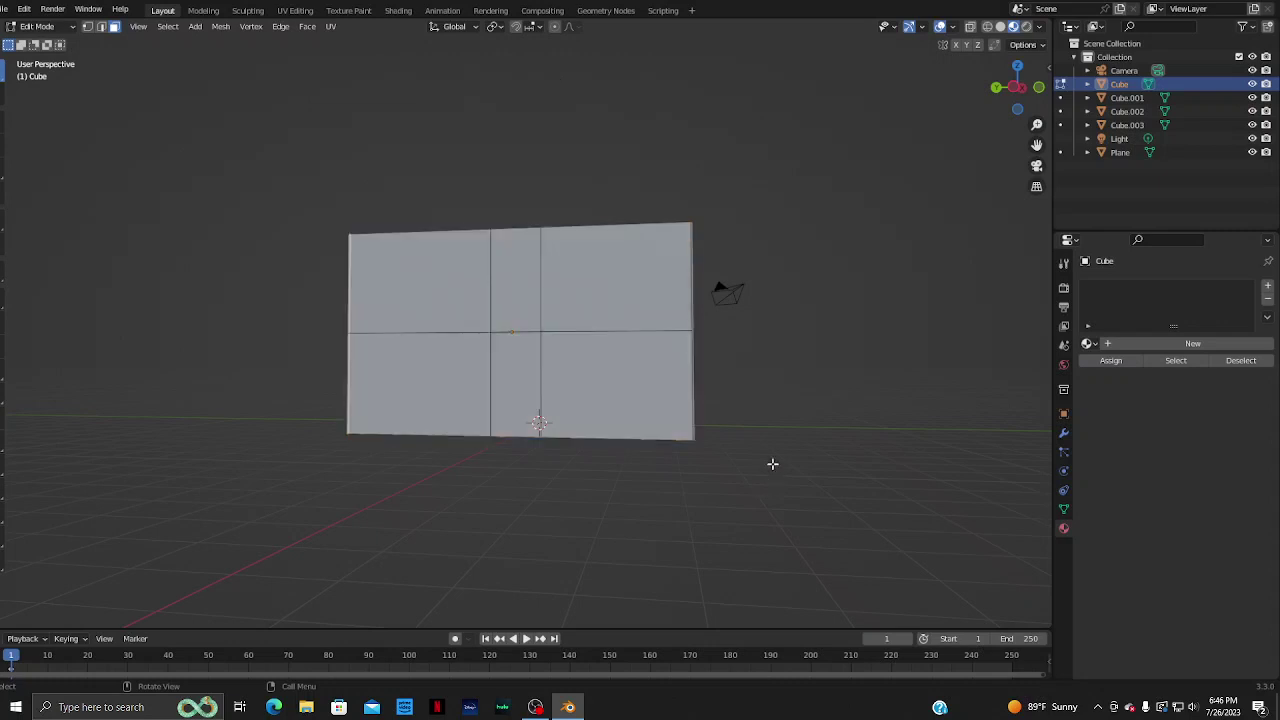
middle_click_drag(801, 355, 648, 411)
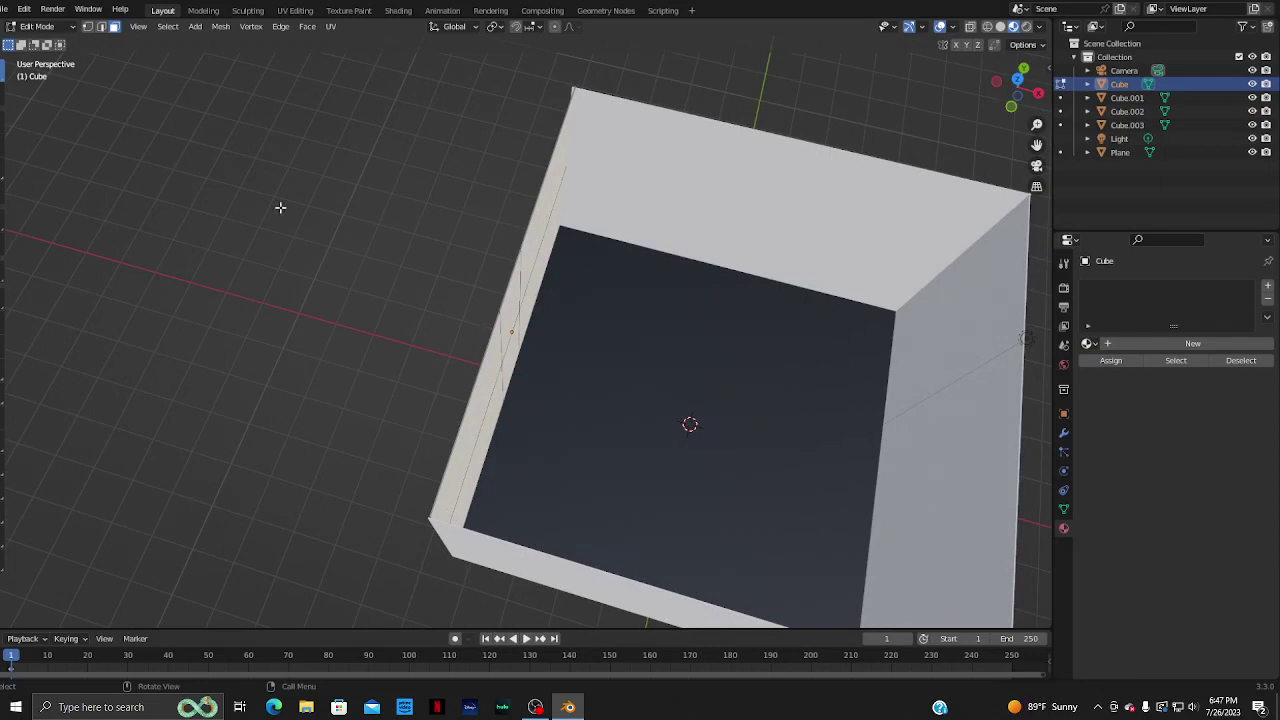
- Return to Object Mode and select the floor Plane
left_click(42, 26)
left_click(40, 40)
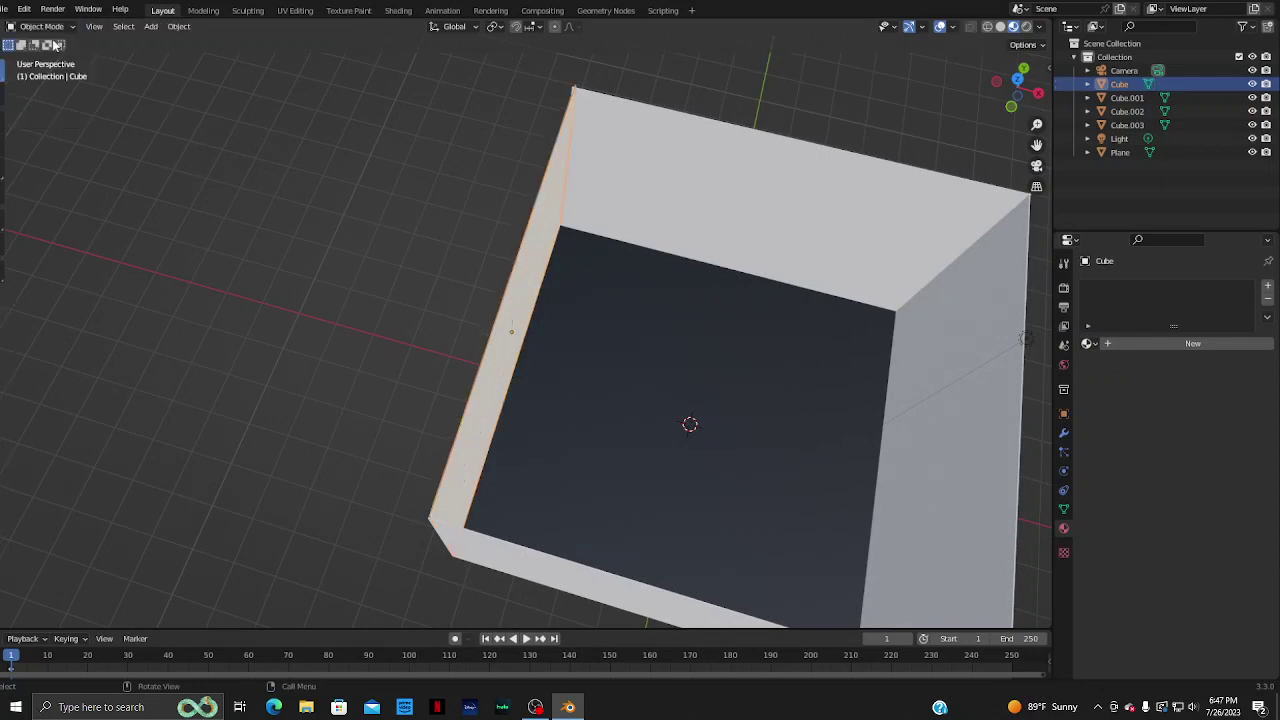
left_click(713, 476)
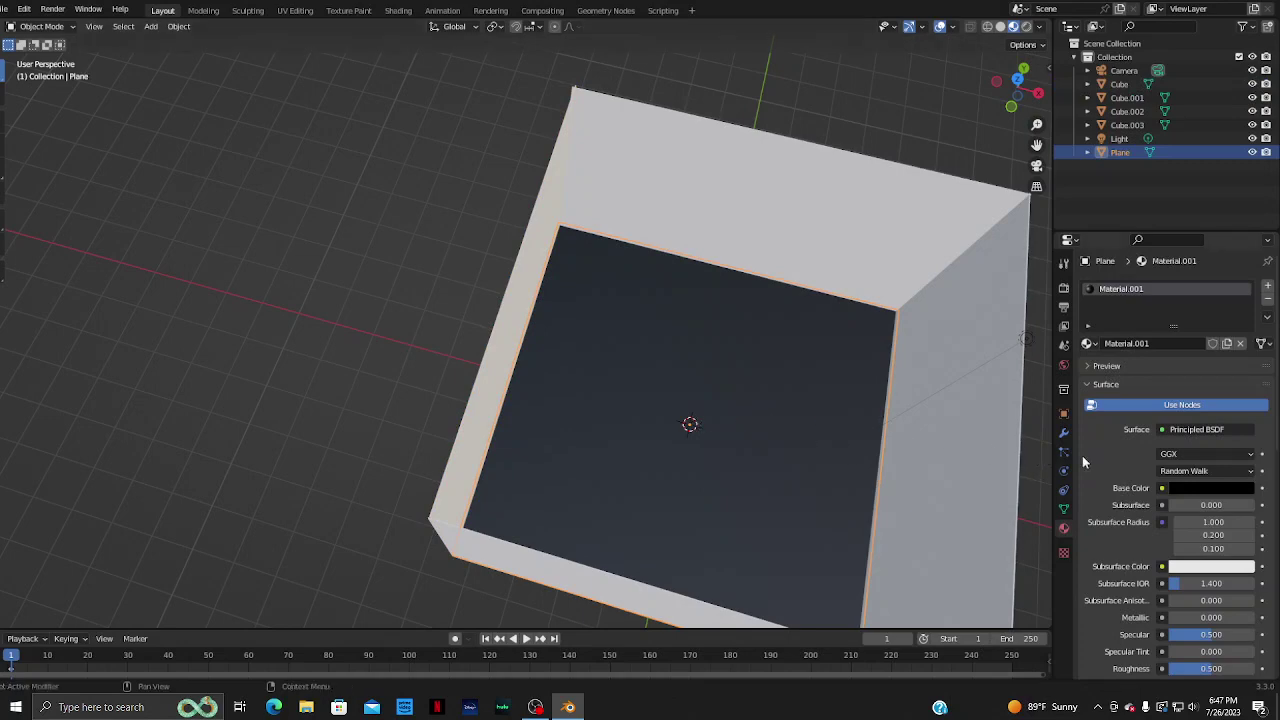
- Brighten the Plane material's Base Color from black to white (FFFFFF)
left_click(1177, 490)
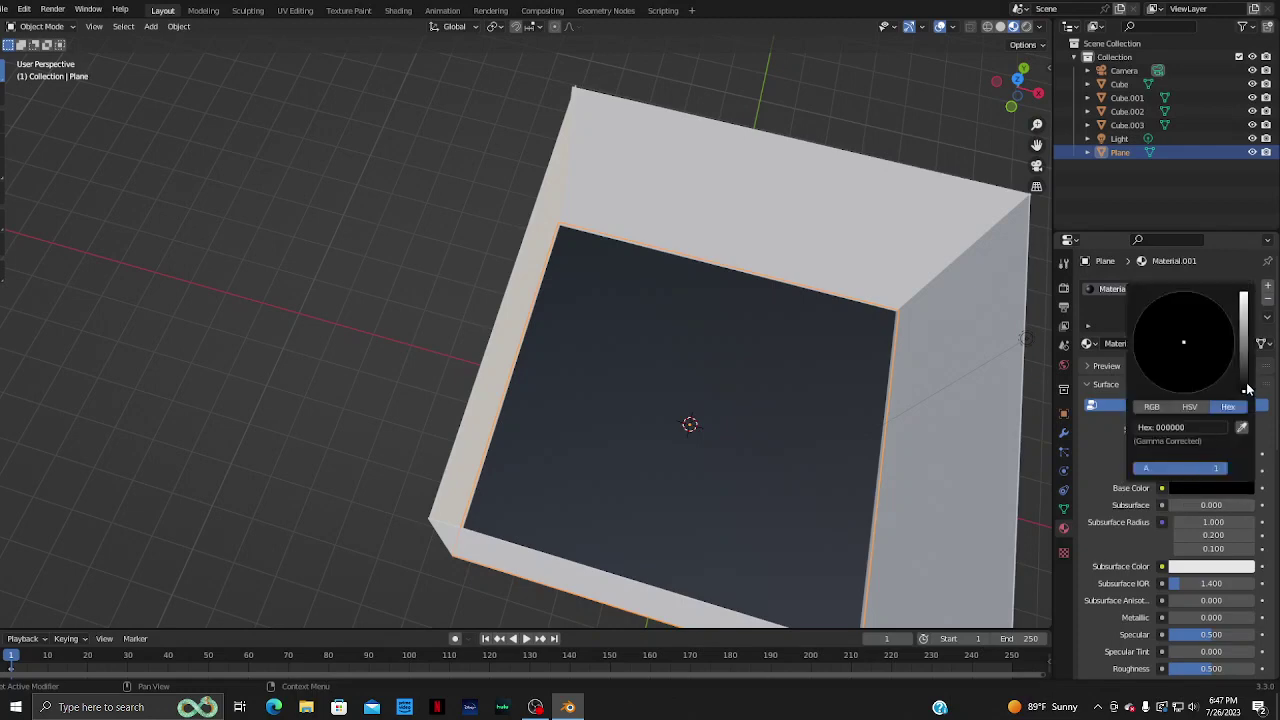
left_click_drag(1248, 390, 1246, 297)
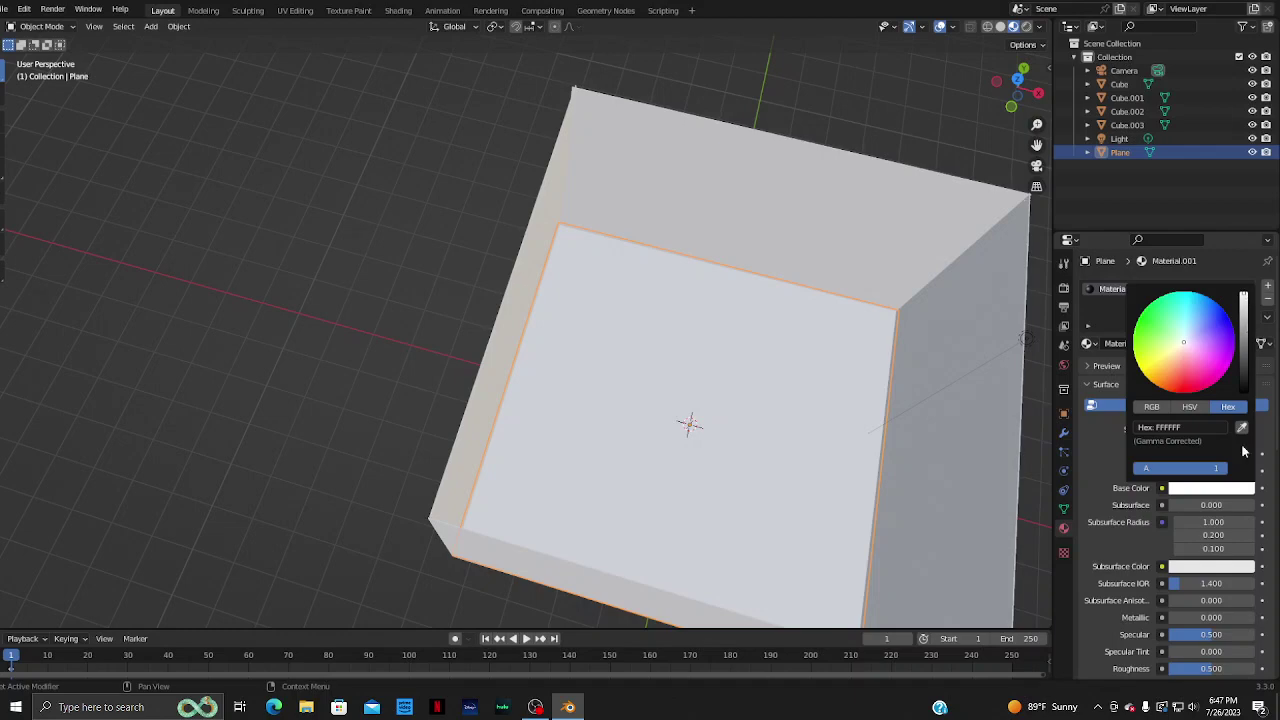
scroll(1133, 560, "down", 1)
scroll(1133, 555, "down", 2)
scroll(1133, 551, "down", 2)
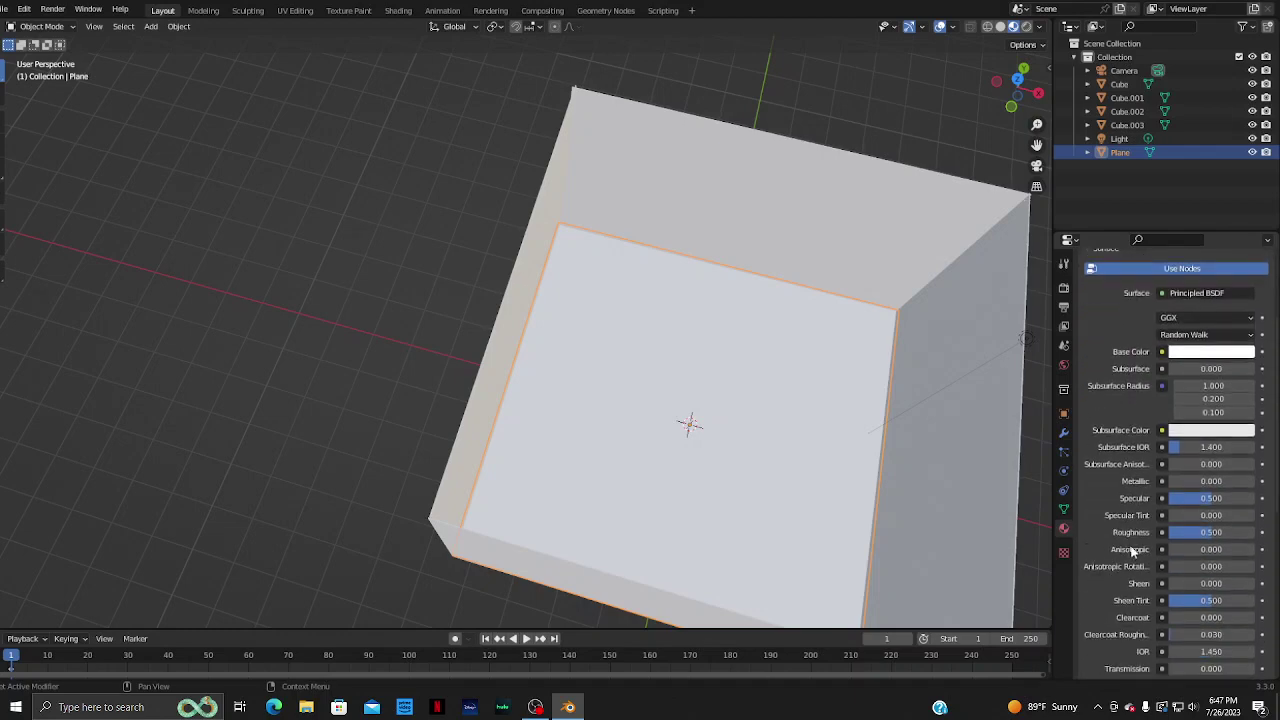
scroll(1133, 550, "down", 3)
scroll(1135, 548, "down", 3)
scroll(1140, 545, "down", 3)
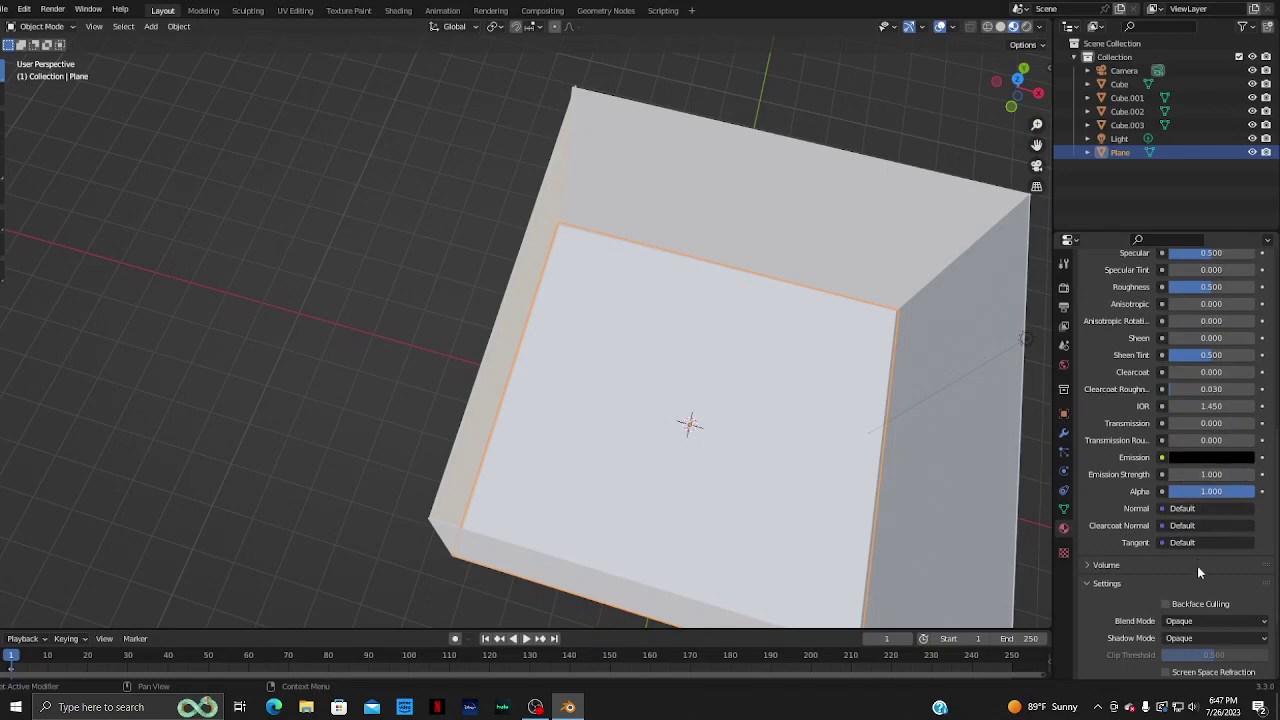
scroll(1199, 572, "down", 3)
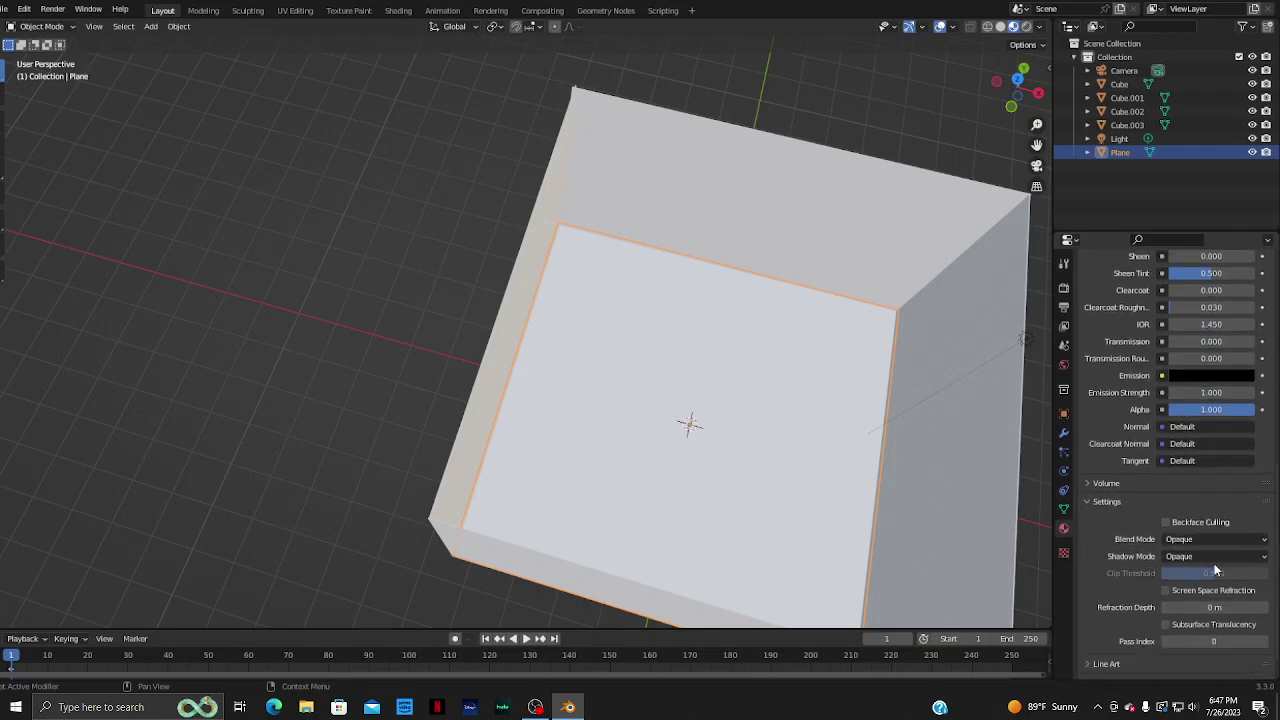
scroll(1215, 570, "down", 1)
- Keep the blend mode Opaque and set the Plane material's Metallic to 1.000
left_click(1214, 510)
left_click(1201, 524)
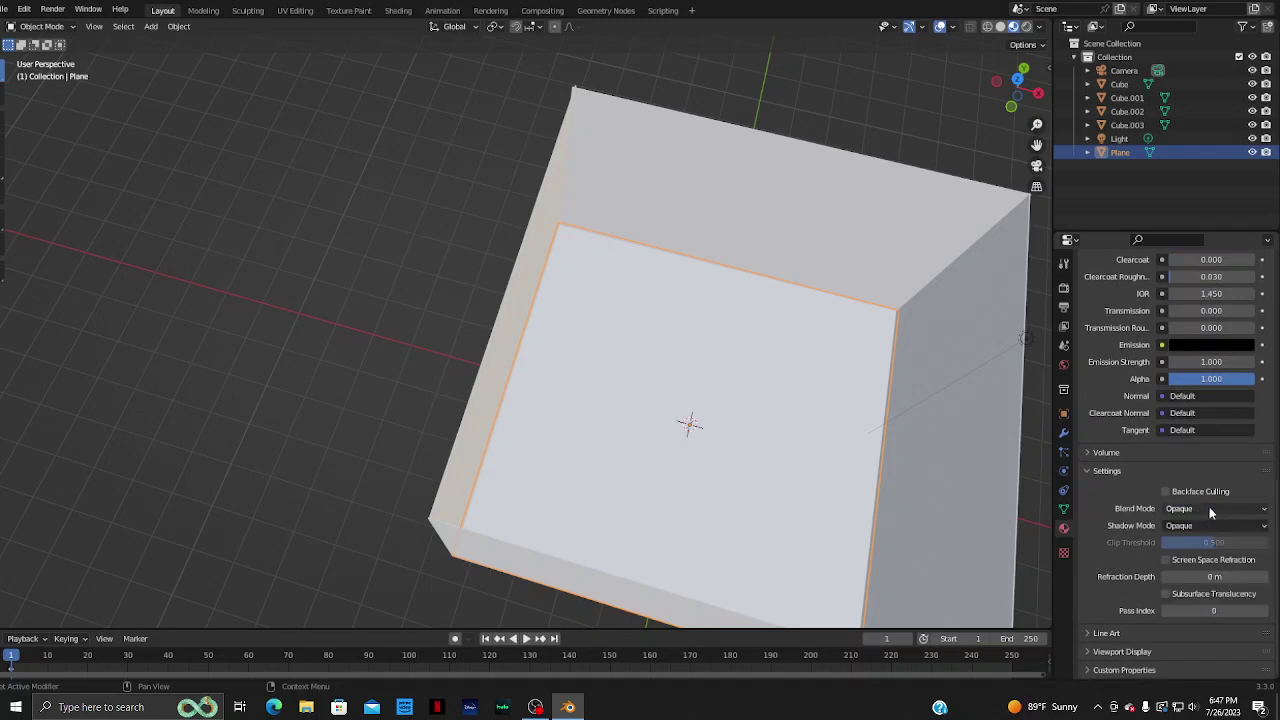
scroll(1195, 528, "up", 2)
scroll(1180, 525, "up", 2)
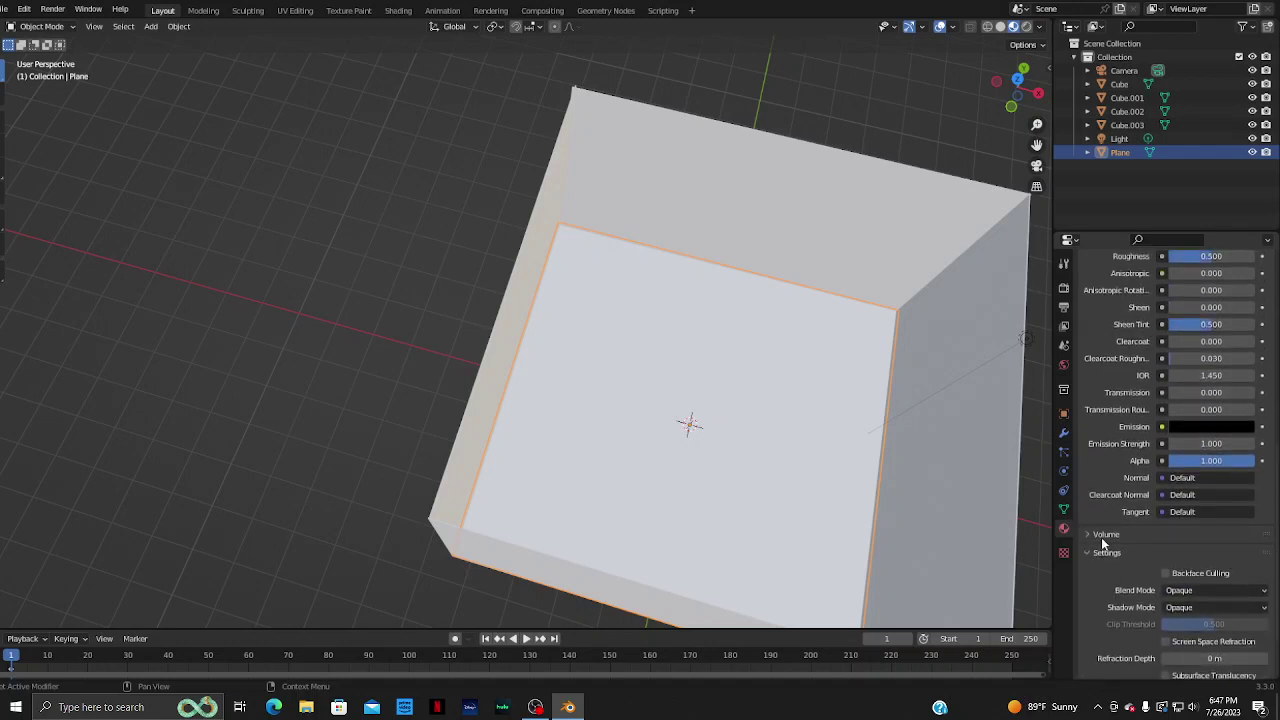
scroll(1165, 520, "up", 2)
scroll(1155, 512, "up", 2)
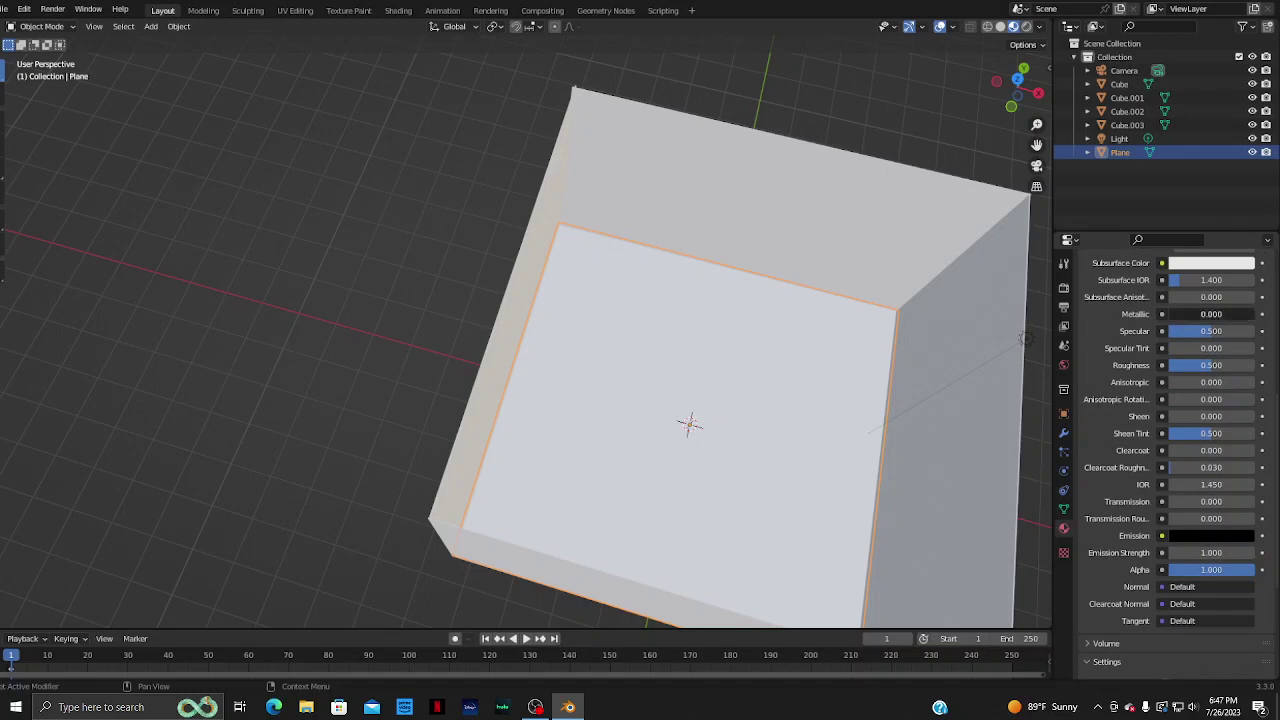
left_click_drag(1172, 314, 1256, 314)
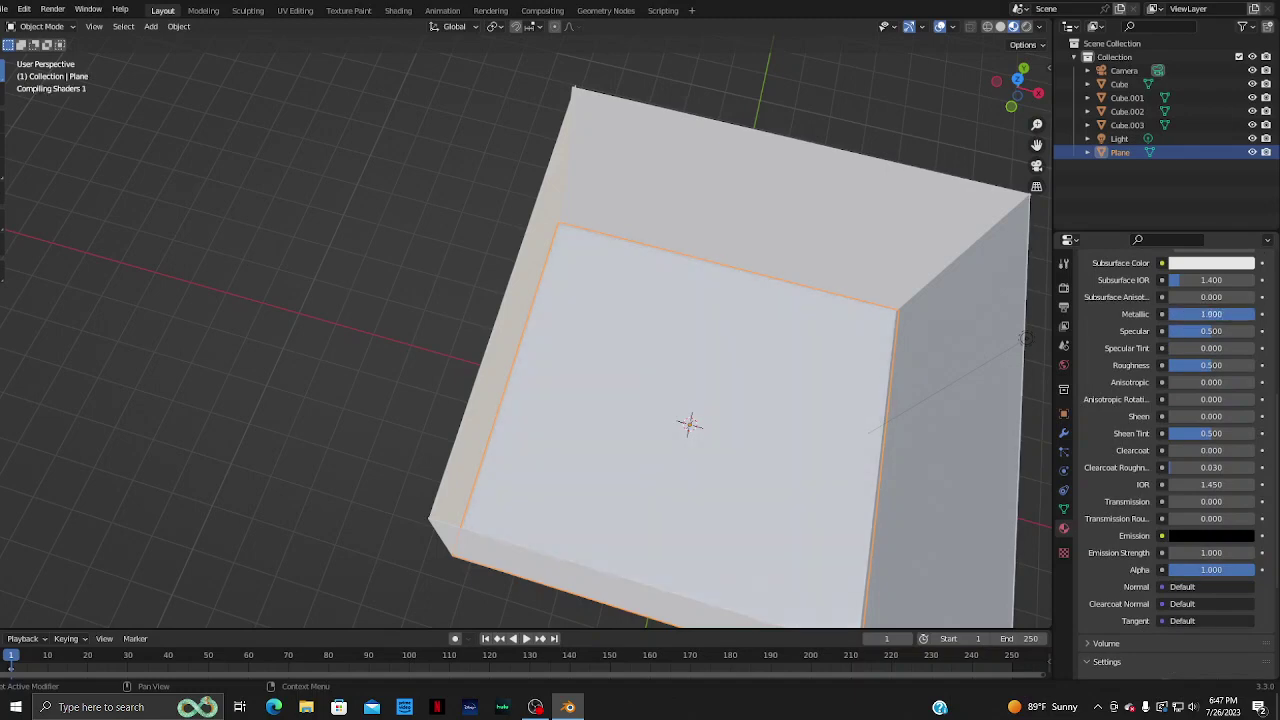
- Switch the viewport to Rendered shading and reselect the floor Plane
left_click(1026, 27)
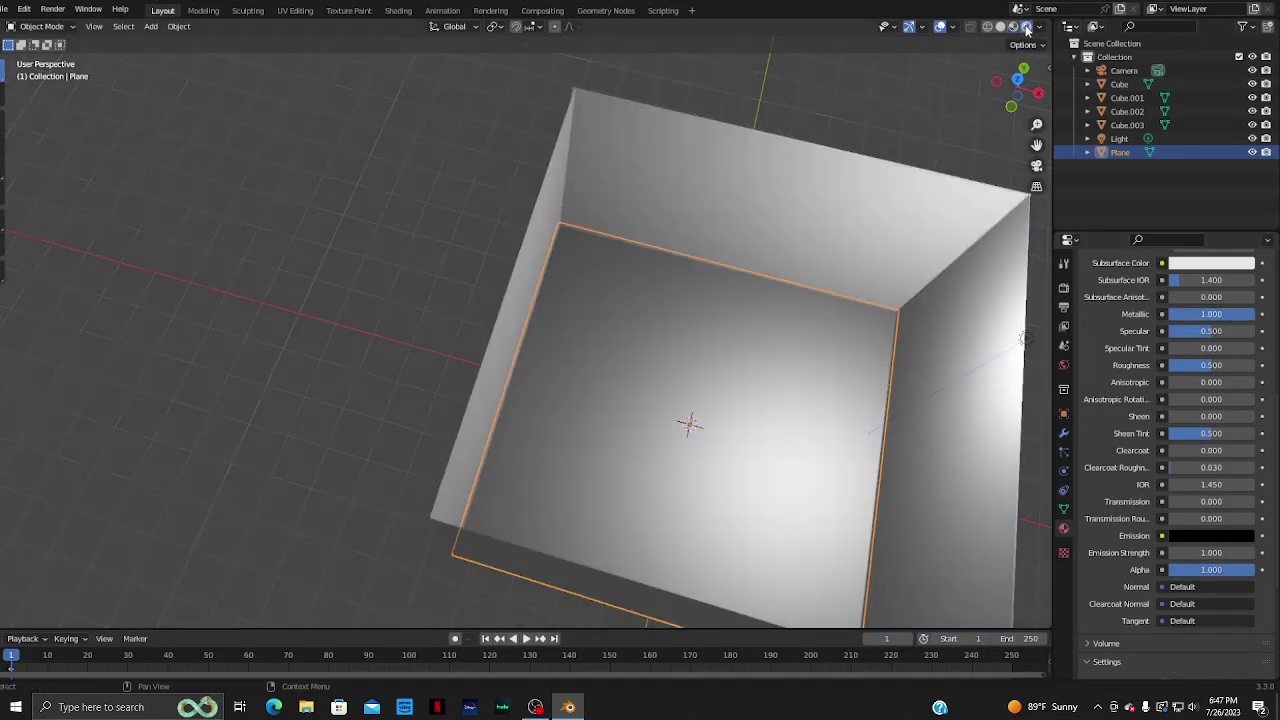
mouse_move(727, 388)
middle_mouse_down()
mouse_move(842, 313)
mouse_move(804, 333)
mouse_move(884, 315)
mouse_move(960, 360)
mouse_move(20, 287)
middle_mouse_up()
left_click(663, 197)
mouse_move(858, 320)
middle_mouse_down()
mouse_move(891, 314)
mouse_move(851, 423)
mouse_move(988, 342)
middle_mouse_up()
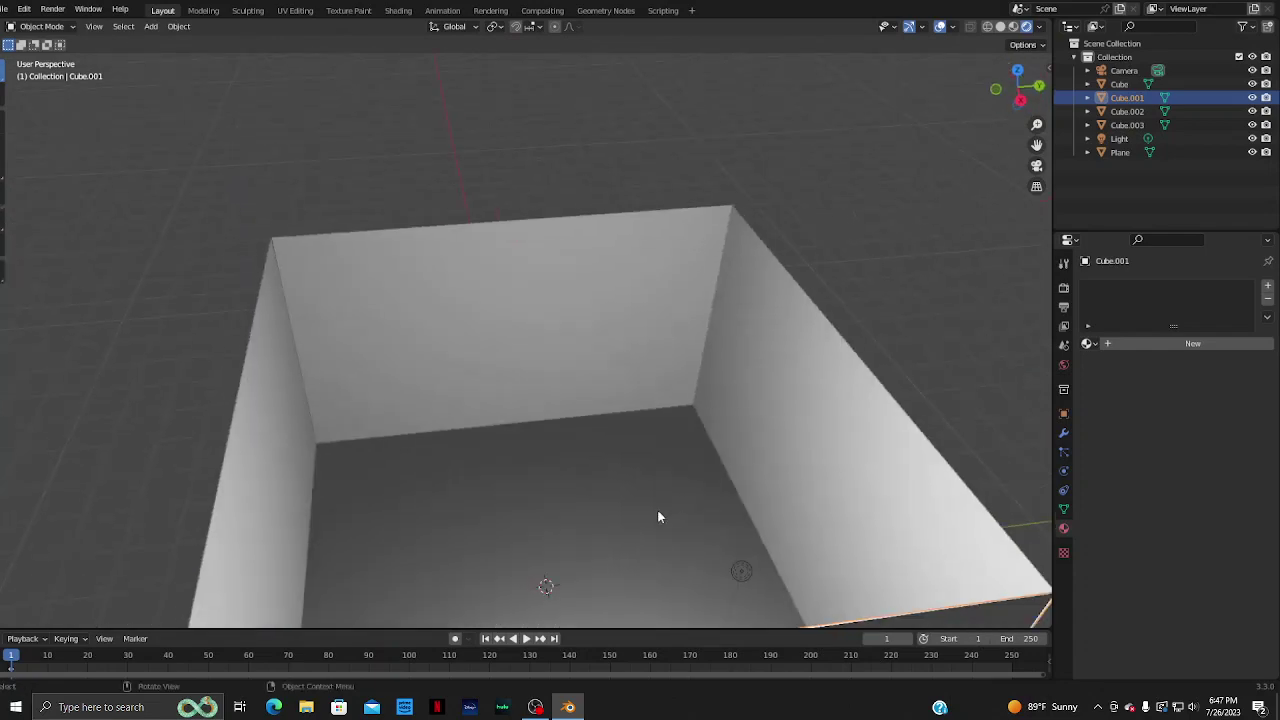
left_click(702, 483)
- Raise the Plane material's Subsurface IOR from 1.400 to 1.598
scroll(1181, 530, "down", 2)
scroll(1181, 530, "down", 2)
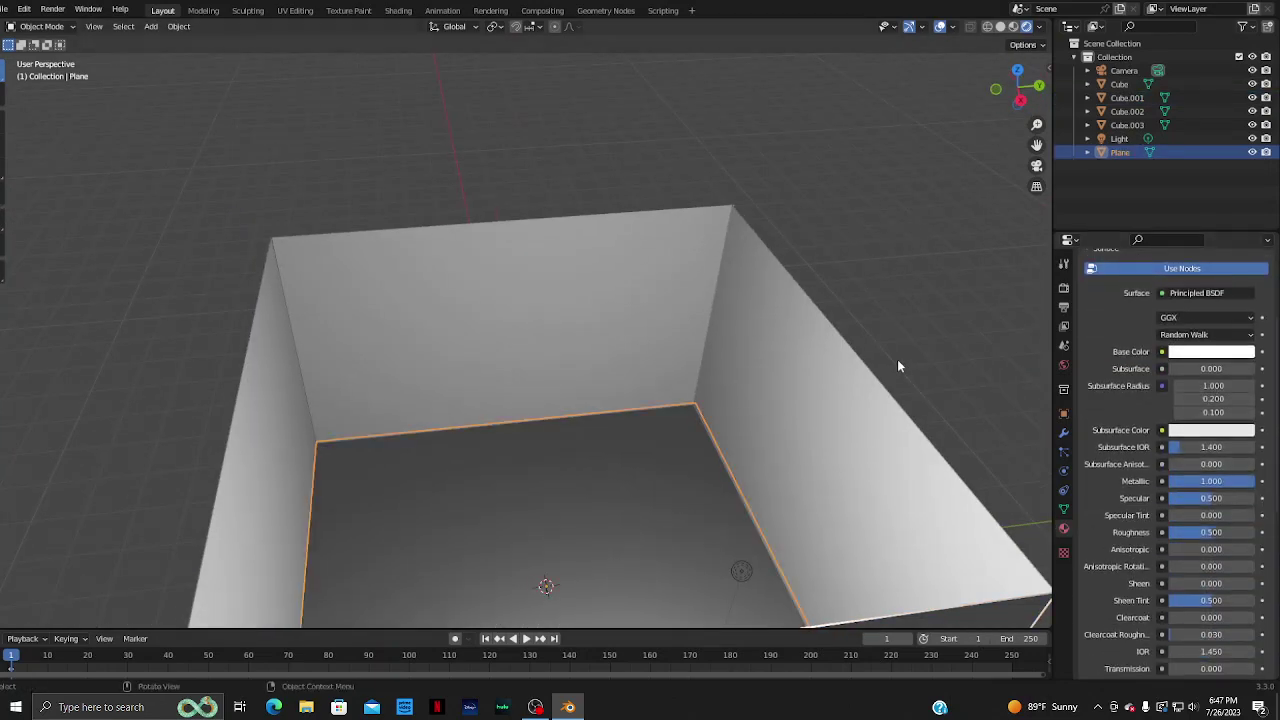
mouse_move(897, 359)
middle_mouse_down()
mouse_move(951, 352)
mouse_move(886, 400)
mouse_move(1020, 345)
mouse_move(33, 404)
middle_mouse_up()
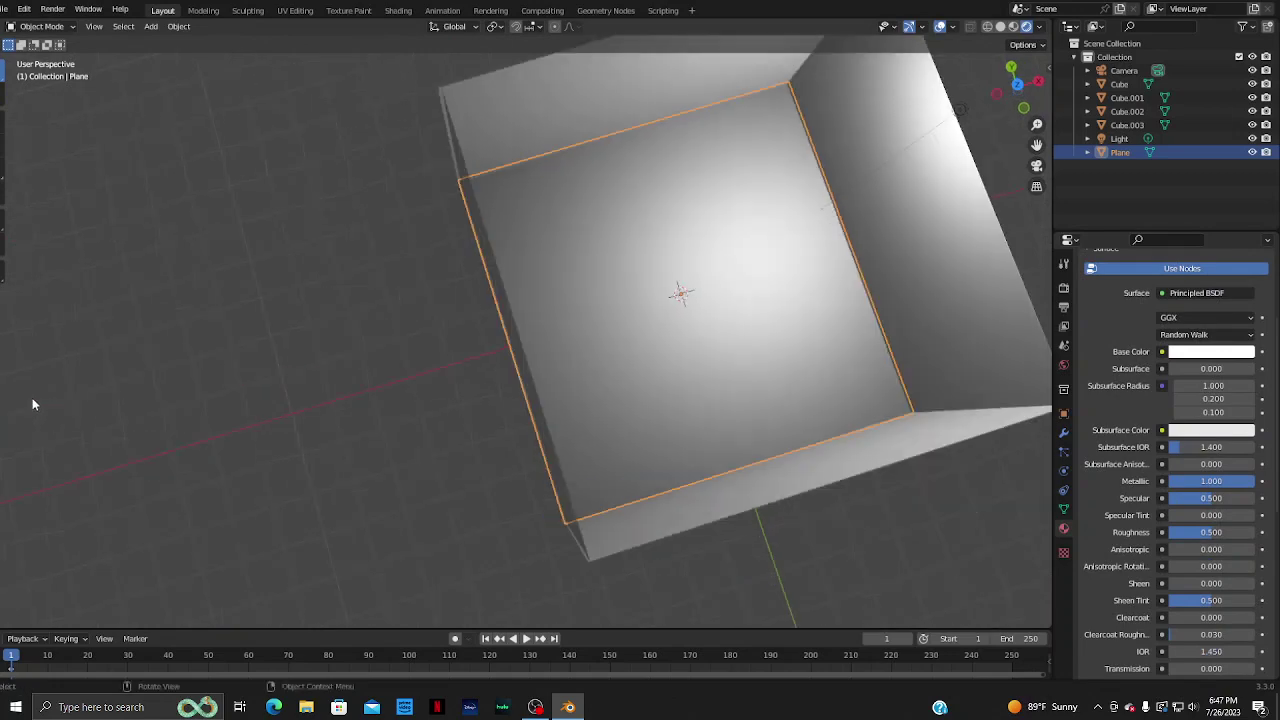
mouse_move(1200, 447)
left_mouse_down()
mouse_move(1240, 447)
mouse_move(1195, 447)
mouse_move(1215, 464)
mouse_move(1170, 464)
left_mouse_up()
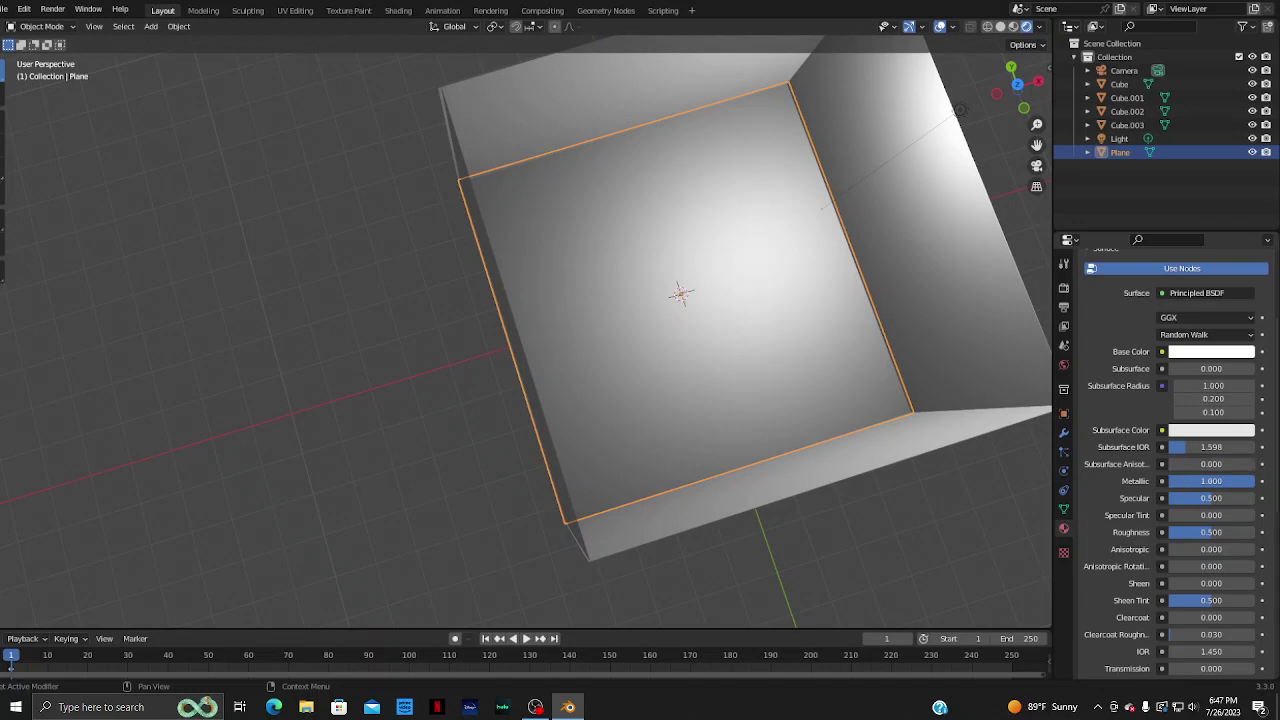
left_click_drag(1252, 481, 1250, 489)
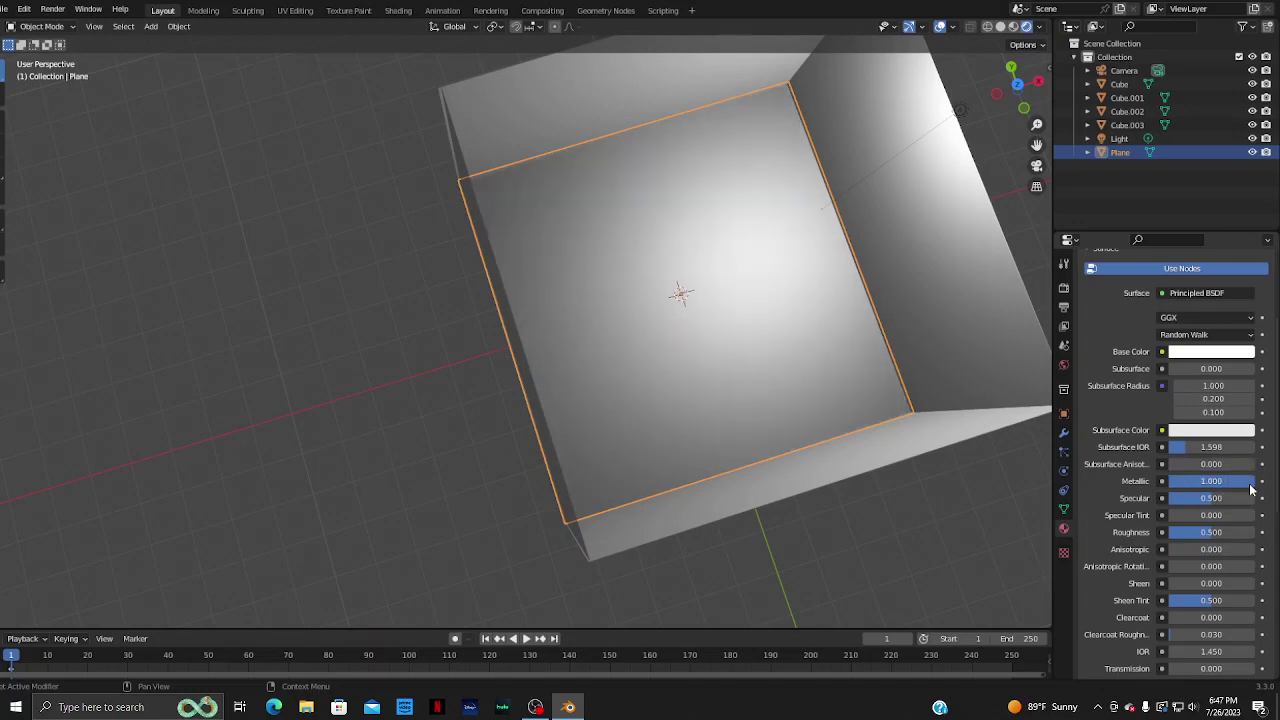
- Link Metallic to Light Path Is Reflection Ray, then to Wireframe with Pixel Size on
left_click(1162, 482)
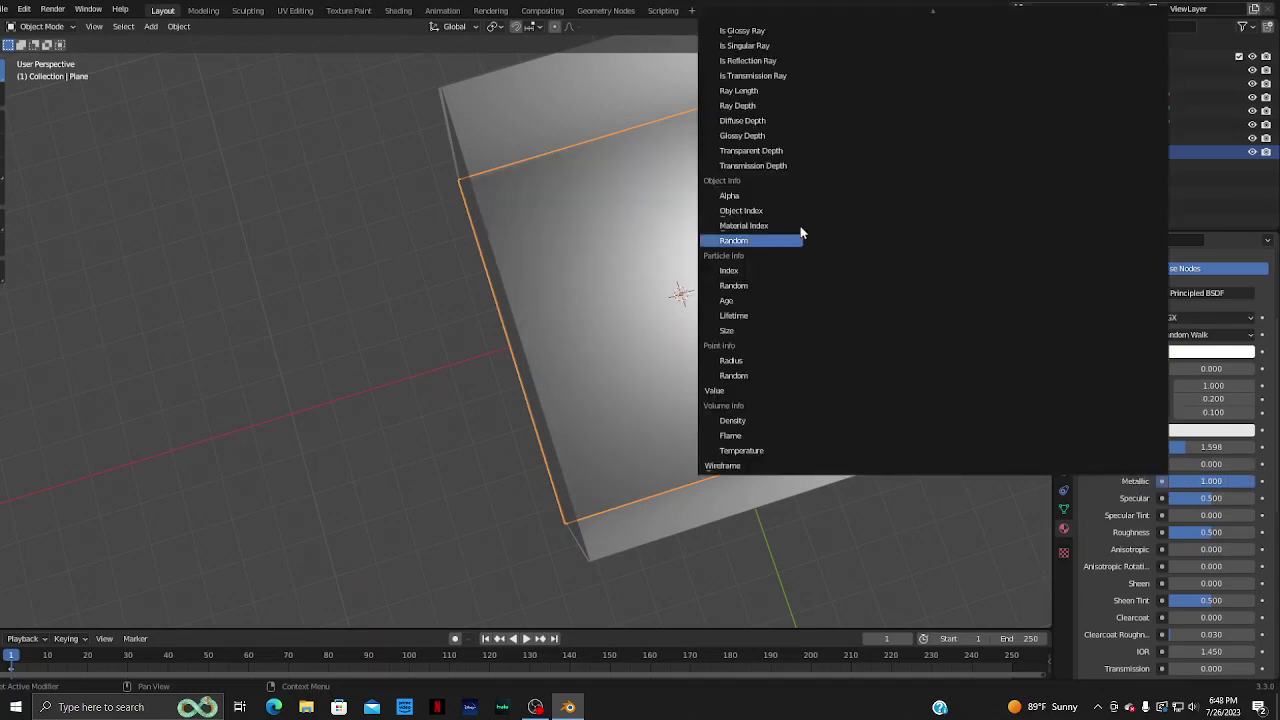
left_click(745, 61)
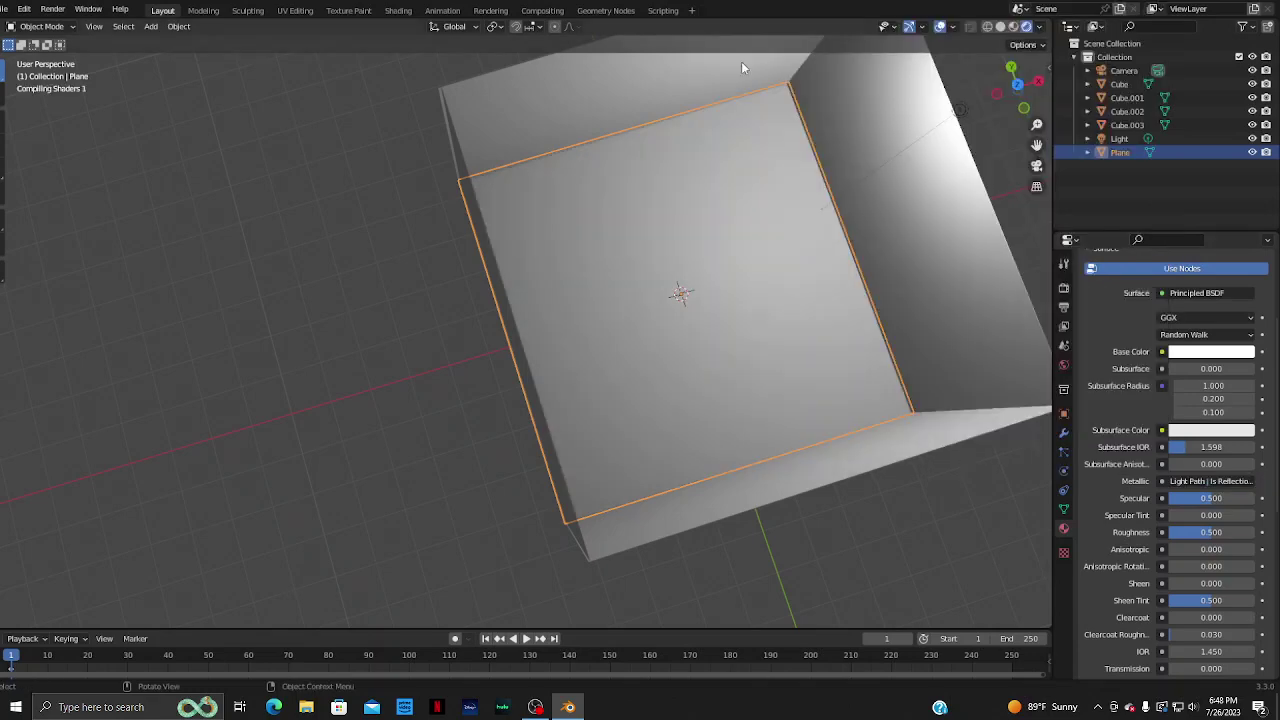
left_click(1162, 482)
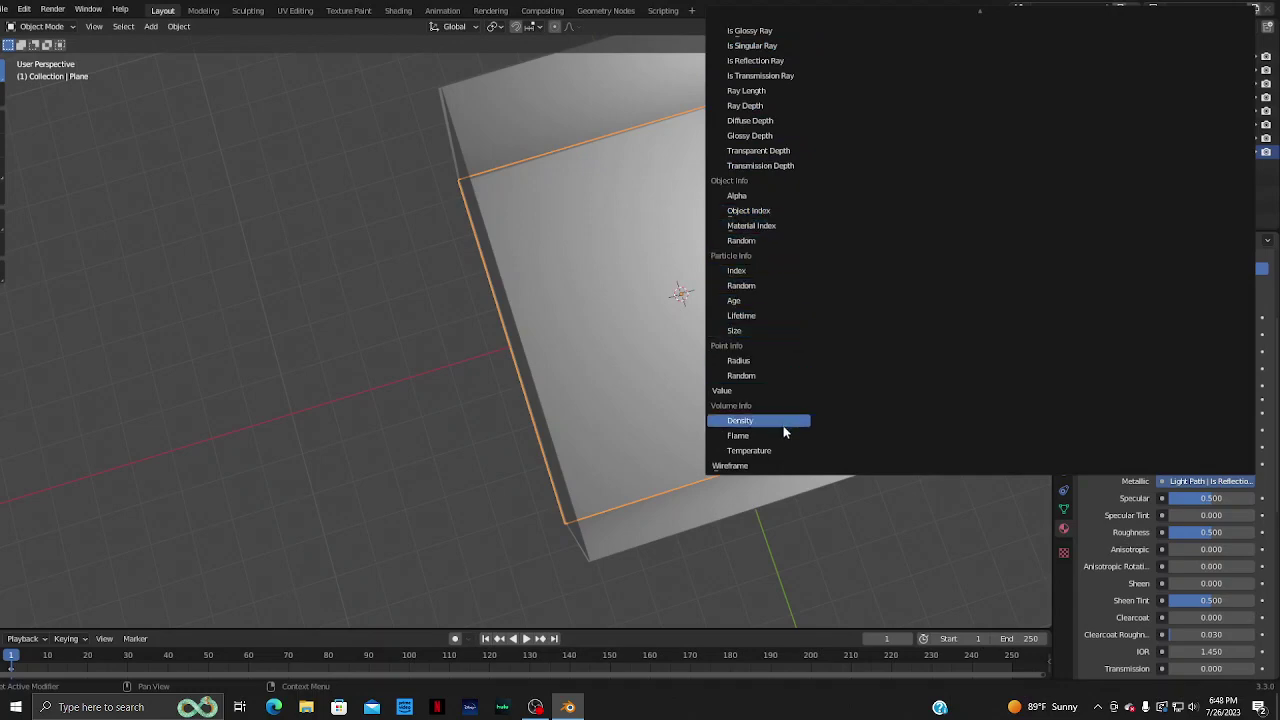
left_click(778, 464)
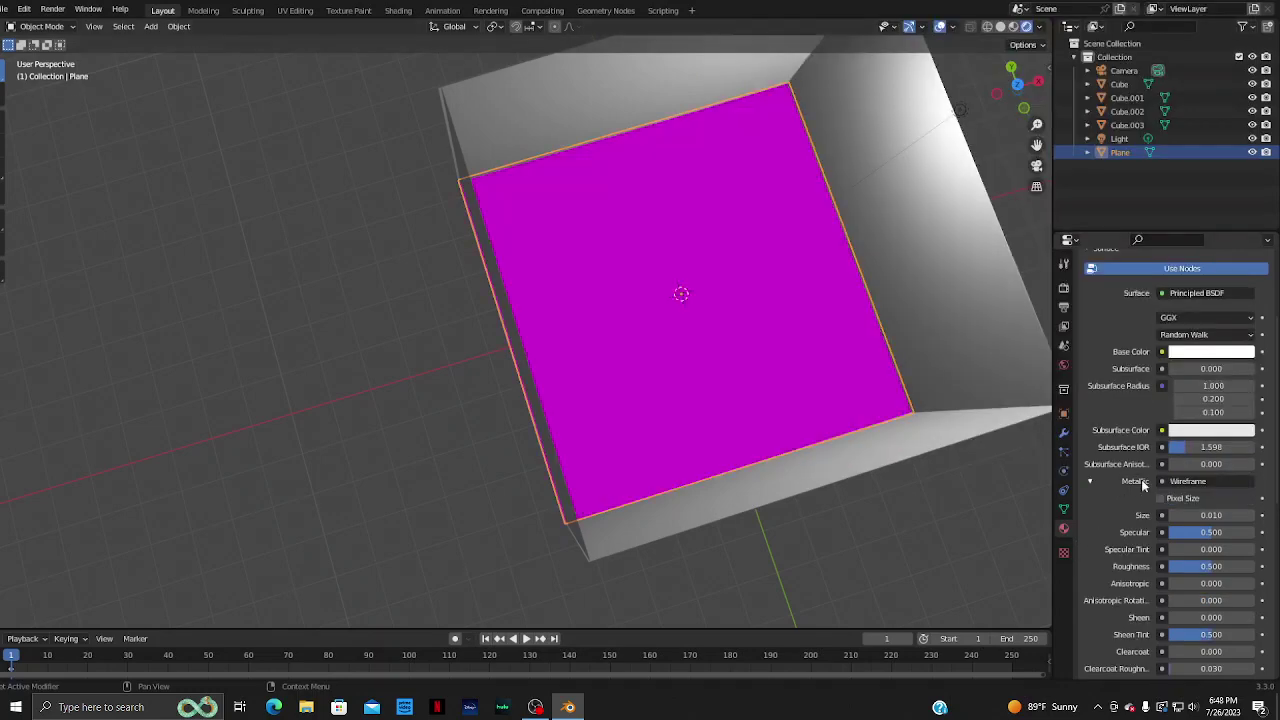
mouse_move(867, 339)
middle_mouse_down()
mouse_move(924, 247)
mouse_move(907, 292)
middle_mouse_up()
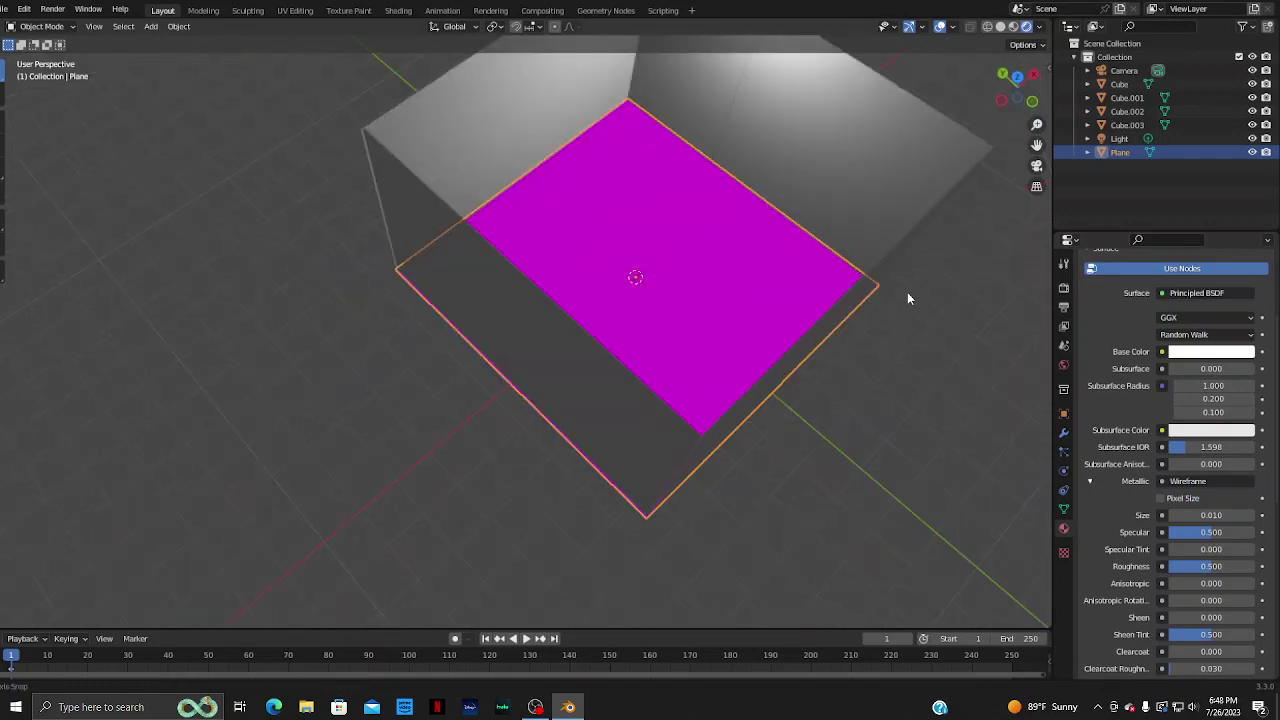
left_click(1163, 499)
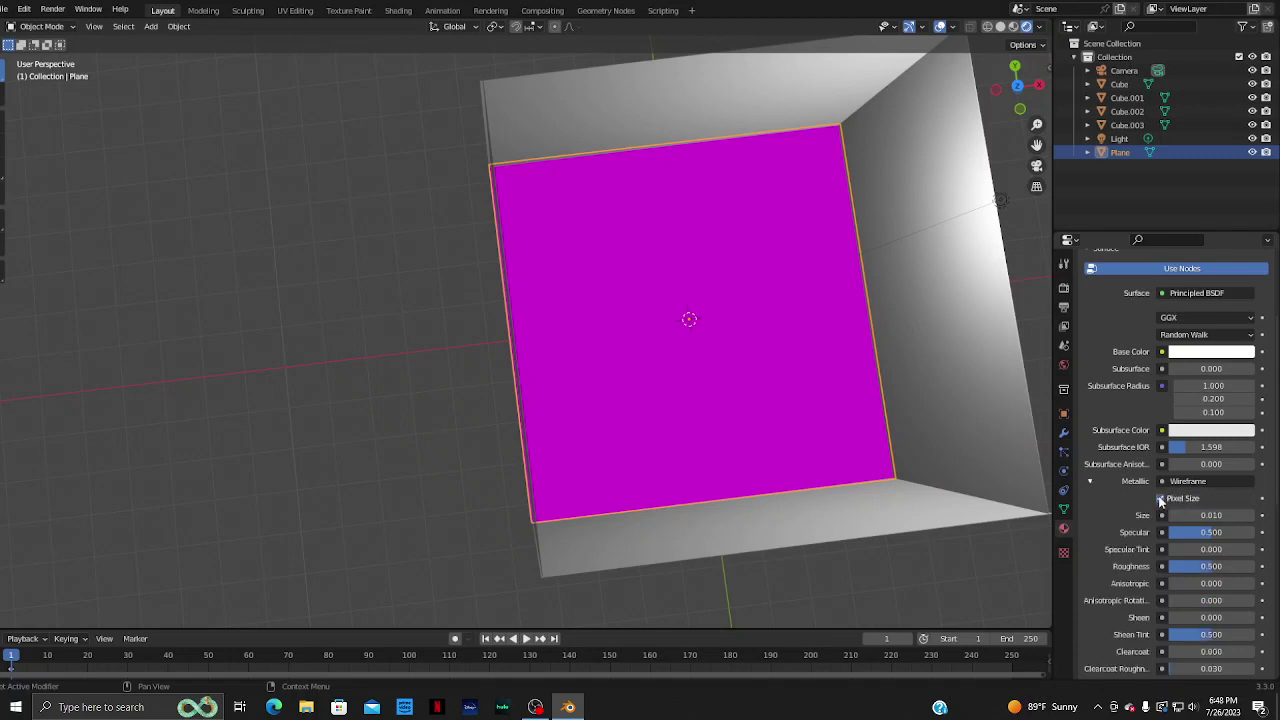
- Inspect the plane in wireframe display, toggling see-through on and off
left_click(988, 30)
mouse_move(954, 87)
middle_mouse_down()
mouse_move(913, 120)
mouse_move(748, 137)
mouse_move(808, 224)
mouse_move(957, 18)
middle_mouse_up()
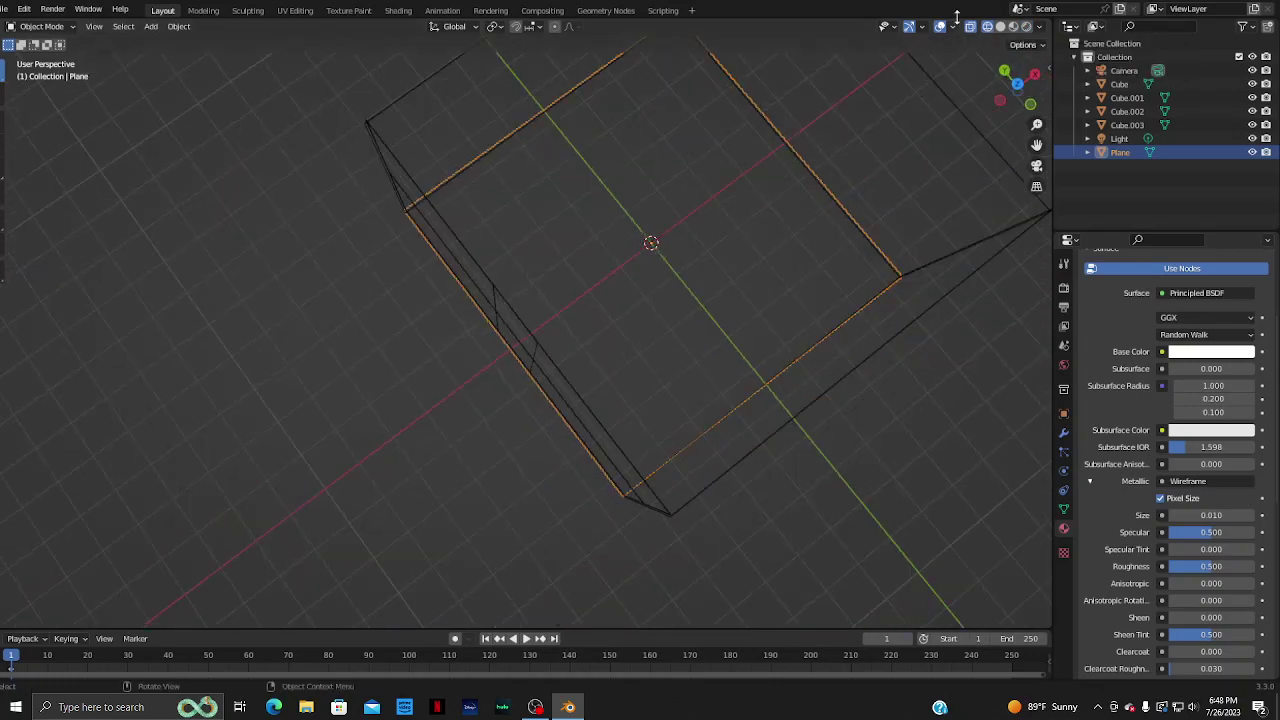
left_click(968, 27)
left_click(968, 27)
left_click(968, 27)
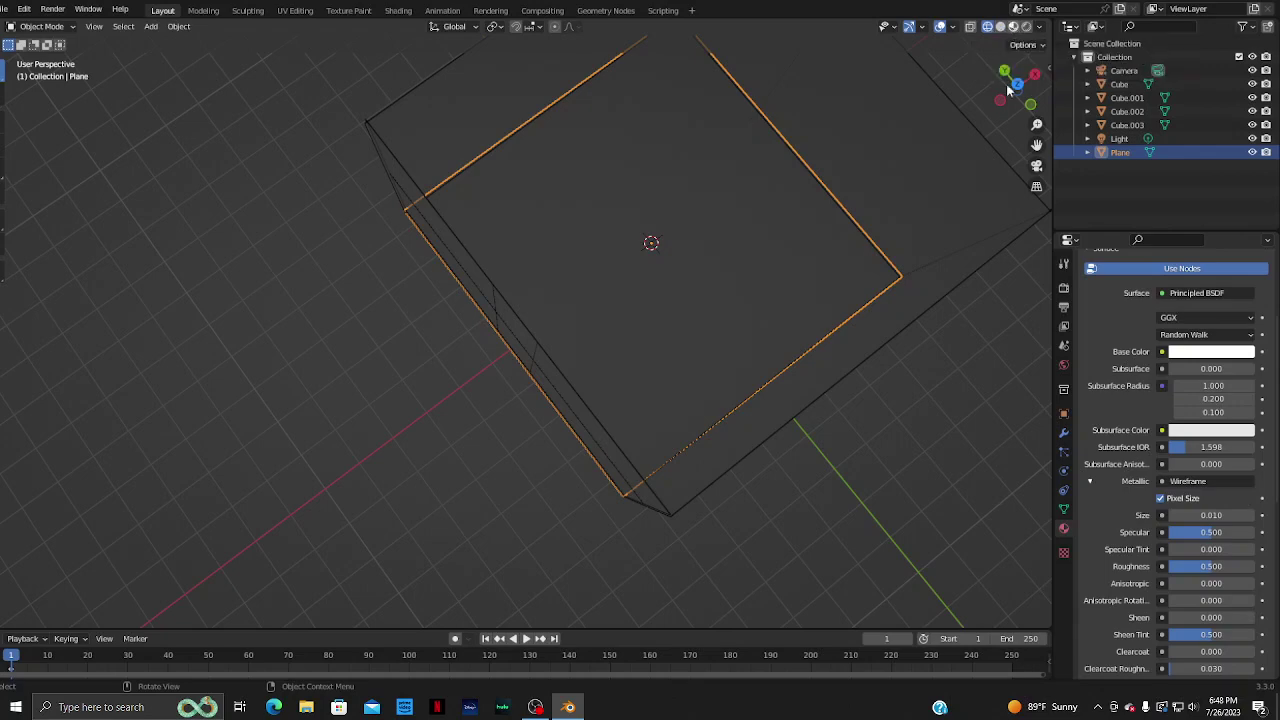
- Return to Rendered shading and drive Metallic from Particle Info | Random
key("shift+z")
left_click(1026, 27)
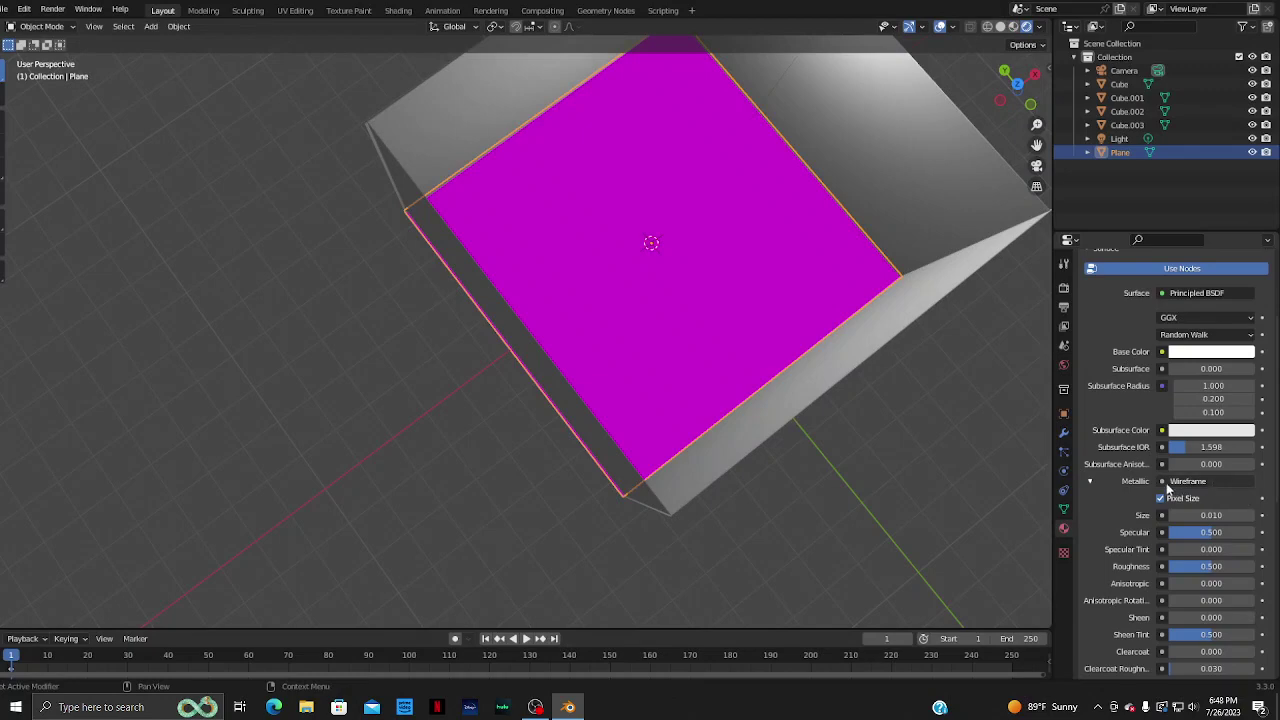
left_click(1162, 482)
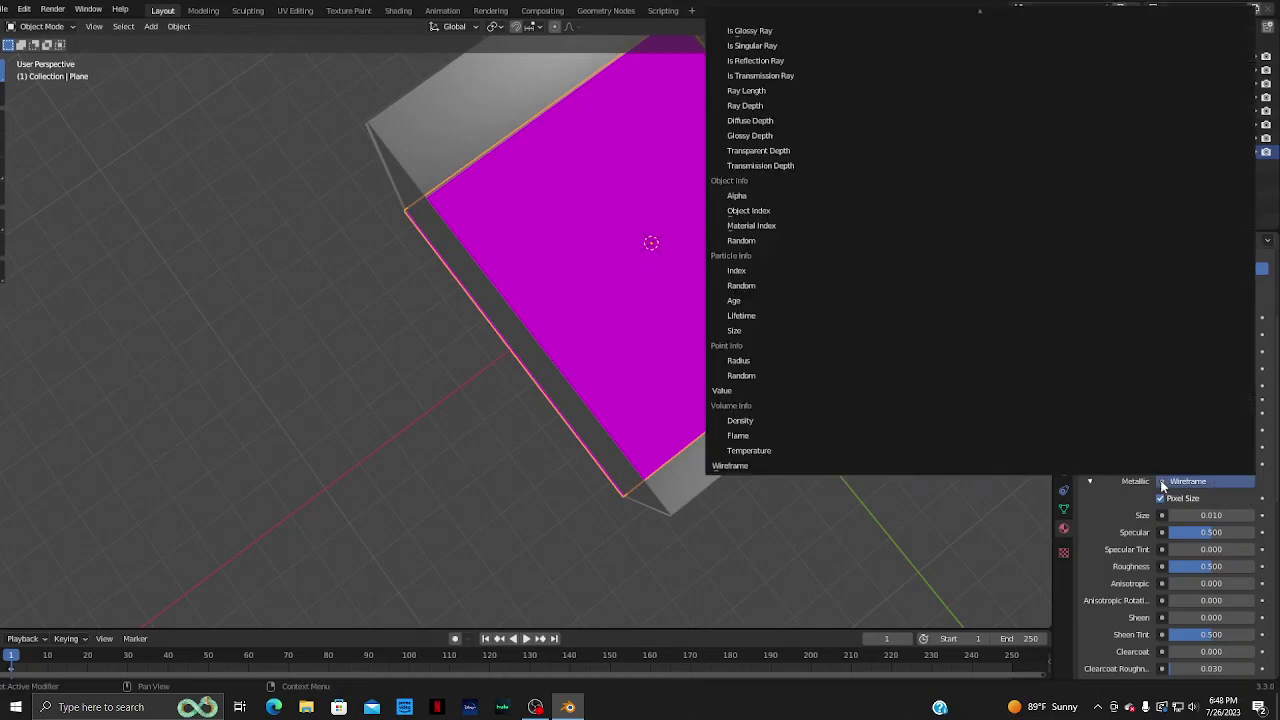
left_click(741, 285)
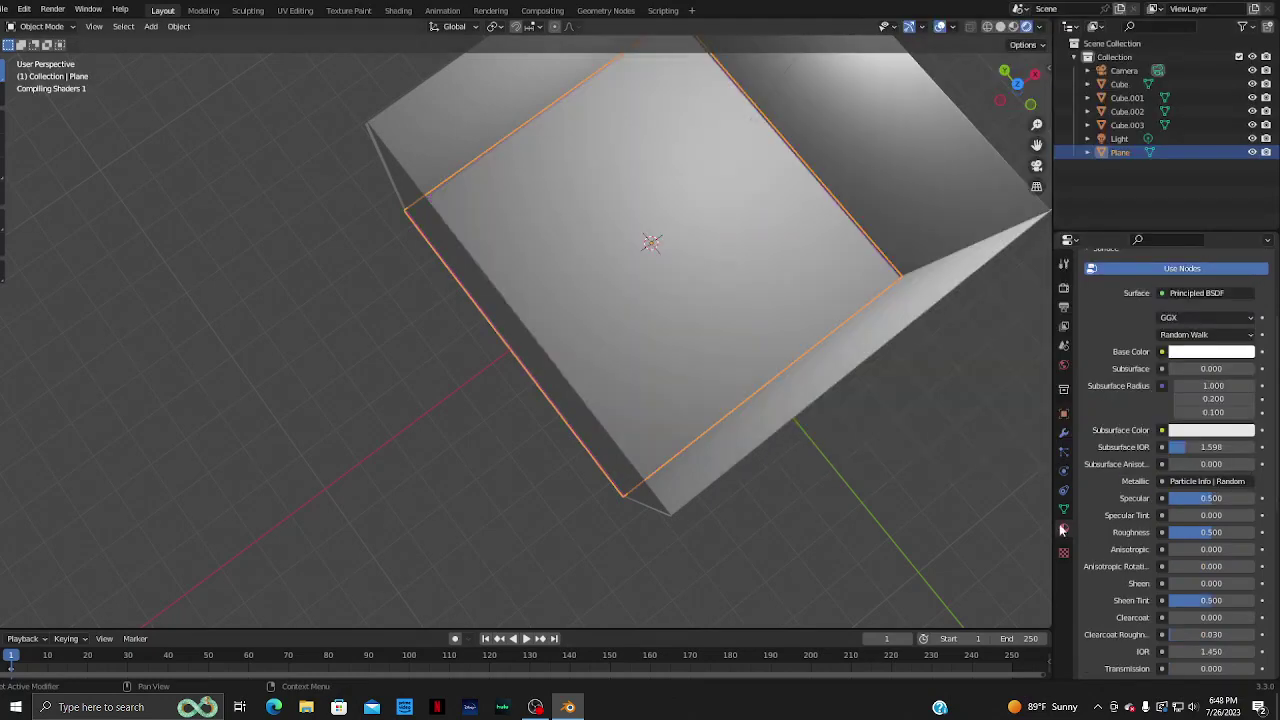
- Add a new particle system to the Plane and expand its Physics panel
left_click(1064, 459)
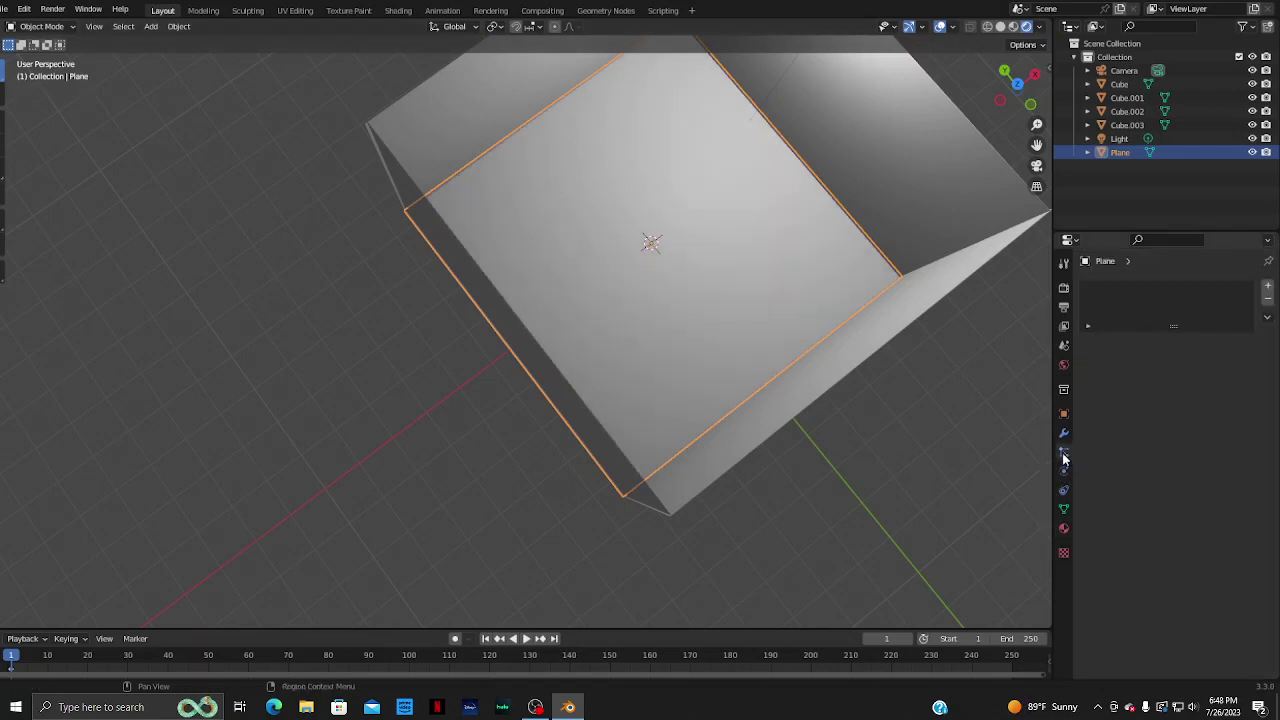
left_click(1268, 287)
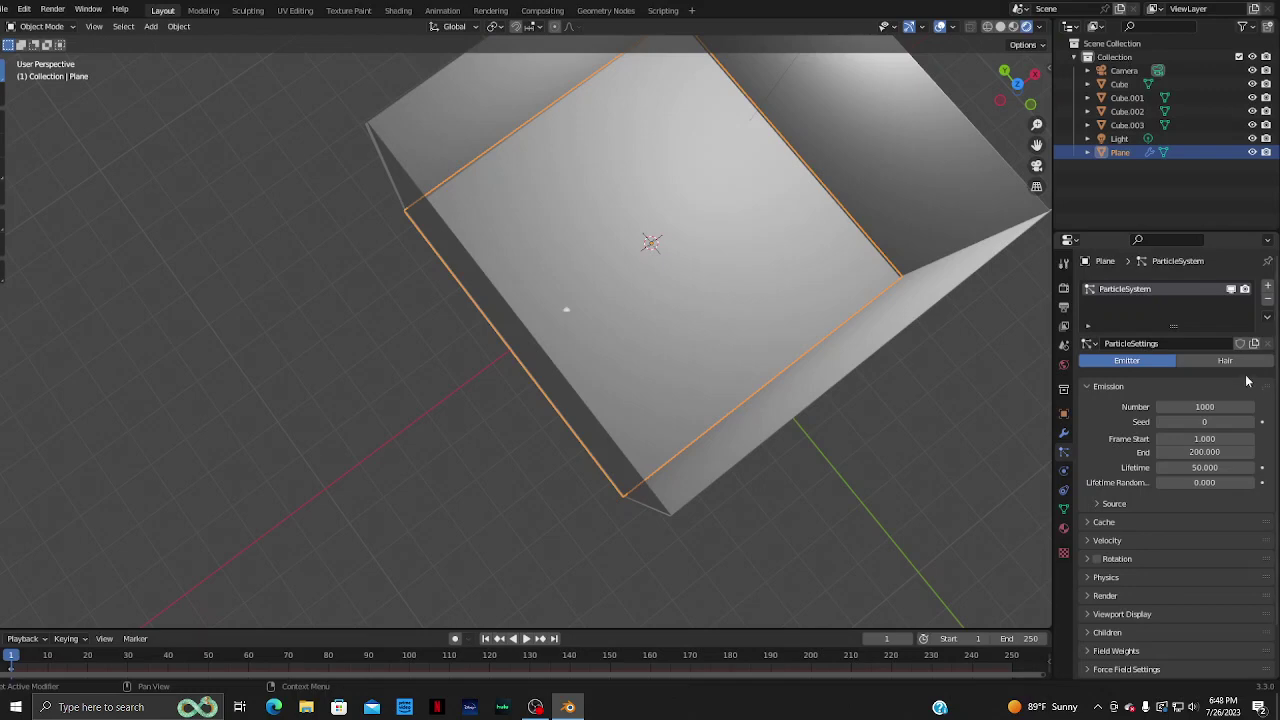
scroll(1181, 461, "down", 2)
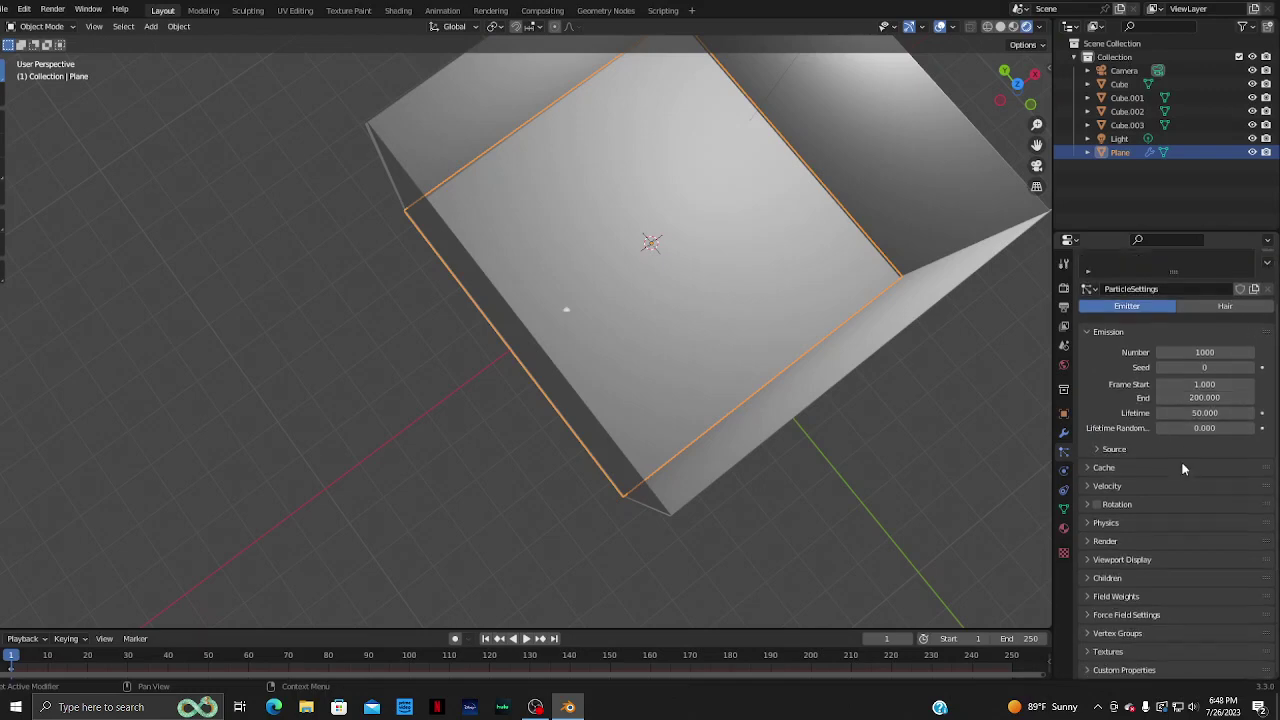
left_click(1172, 522)
scroll(1156, 548, "down", 2)
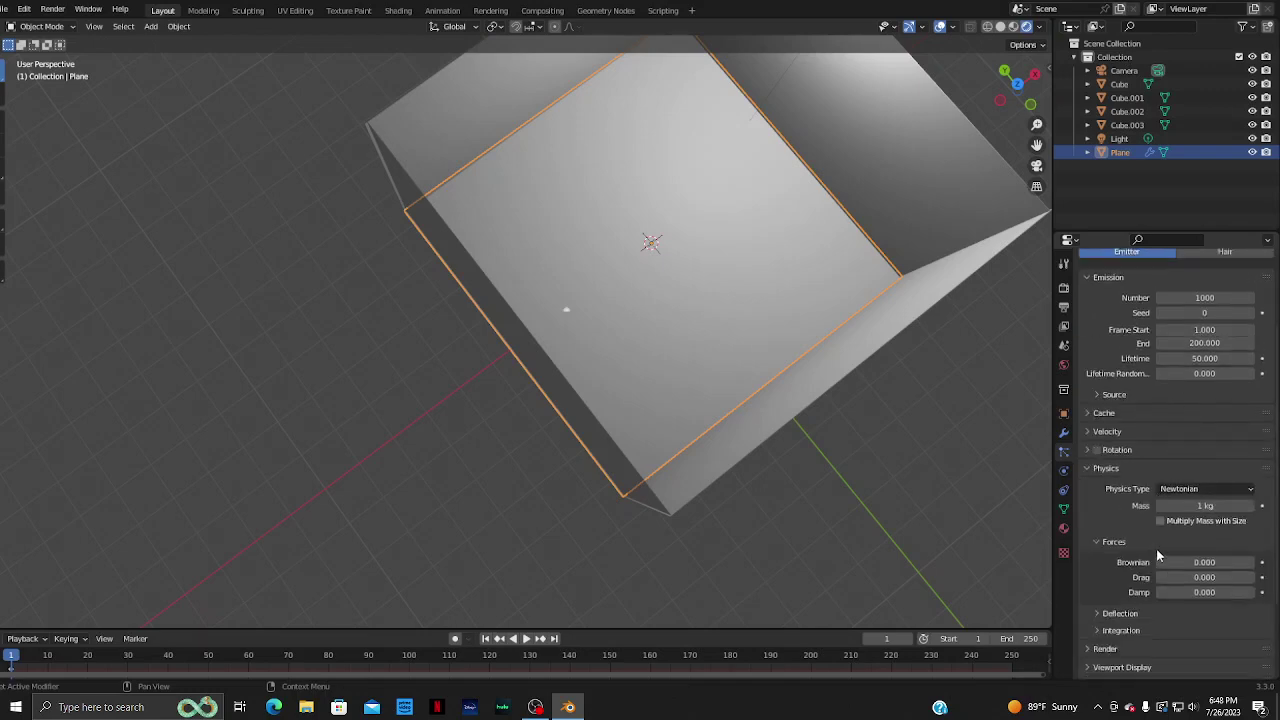
scroll(1156, 548, "down", 2)
- Expand the particle Render panel and set its Coordinate System to Cube.002
left_click(1128, 596)
scroll(1140, 600, "down", 3)
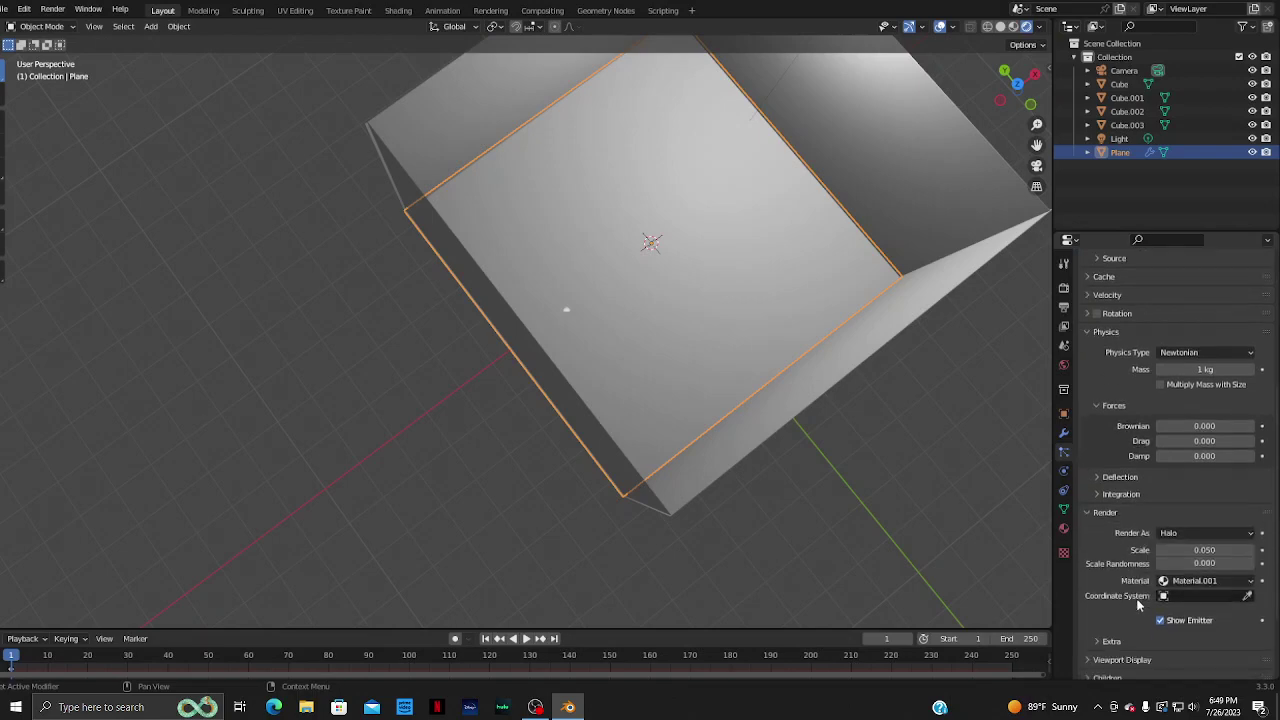
scroll(1140, 600, "down", 1)
left_click(1228, 569)
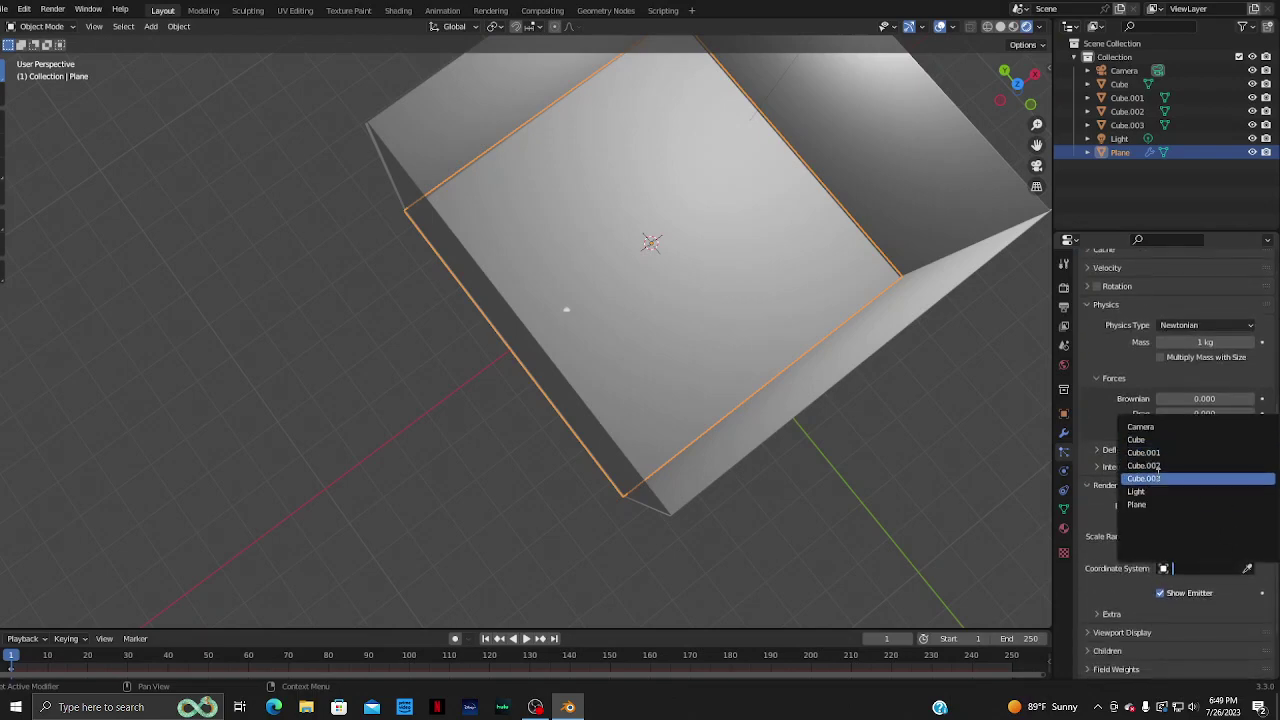
left_click(1163, 465)
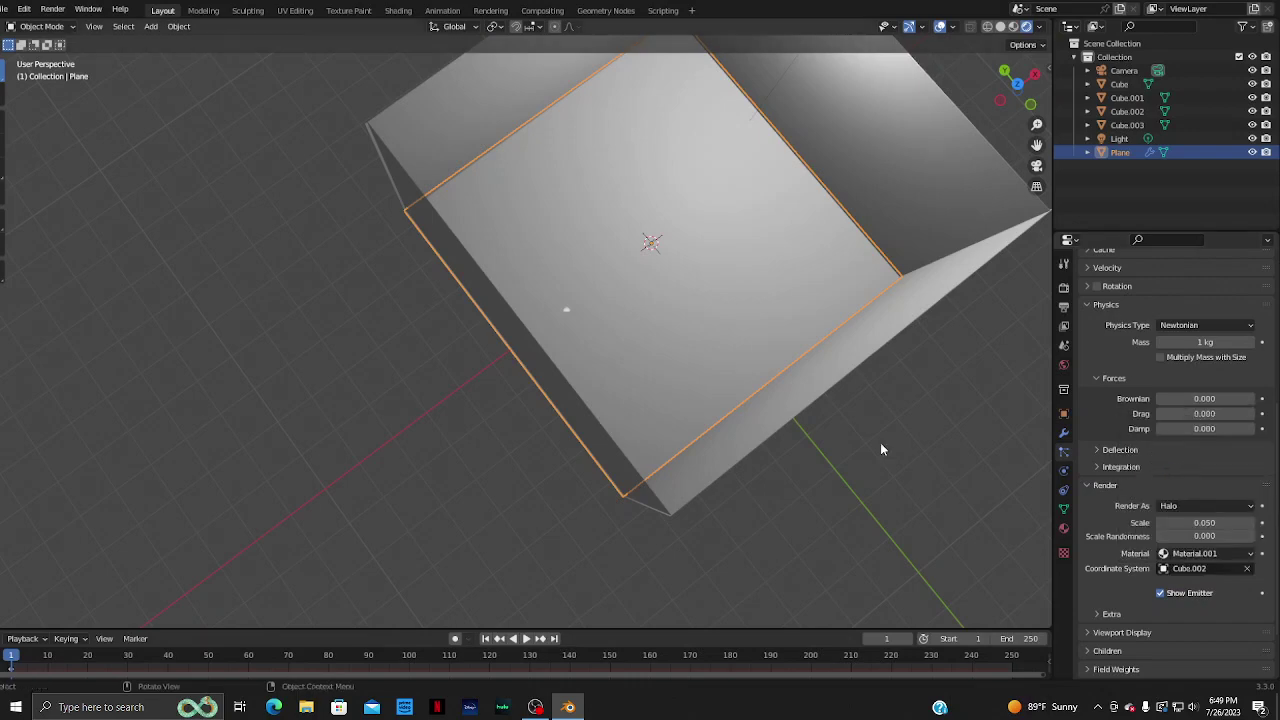
mouse_move(880, 442)
middle_mouse_down()
mouse_move(892, 367)
mouse_move(851, 423)
mouse_move(726, 423)
mouse_move(626, 380)
mouse_move(660, 348)
mouse_move(569, 449)
mouse_move(695, 518)
middle_mouse_up()
scroll(590, 458, "up", 3)
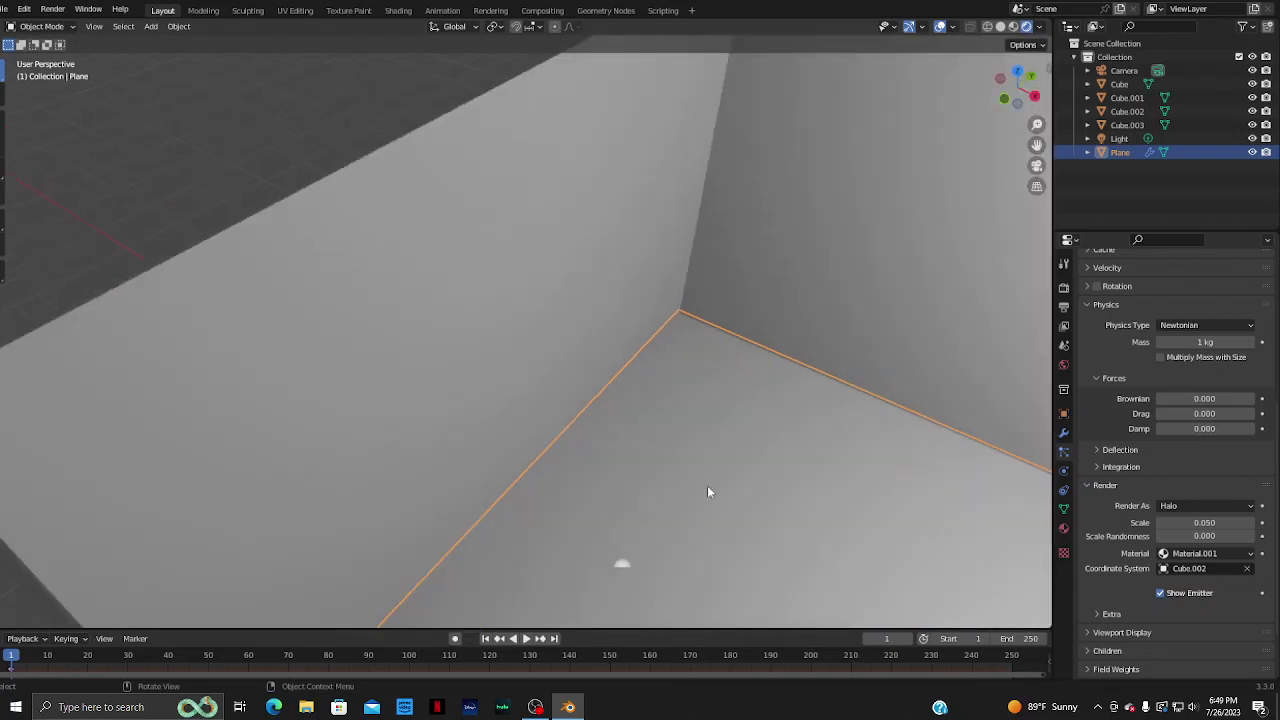
scroll(707, 485, "down", 3)
scroll(762, 454, "down", 3)
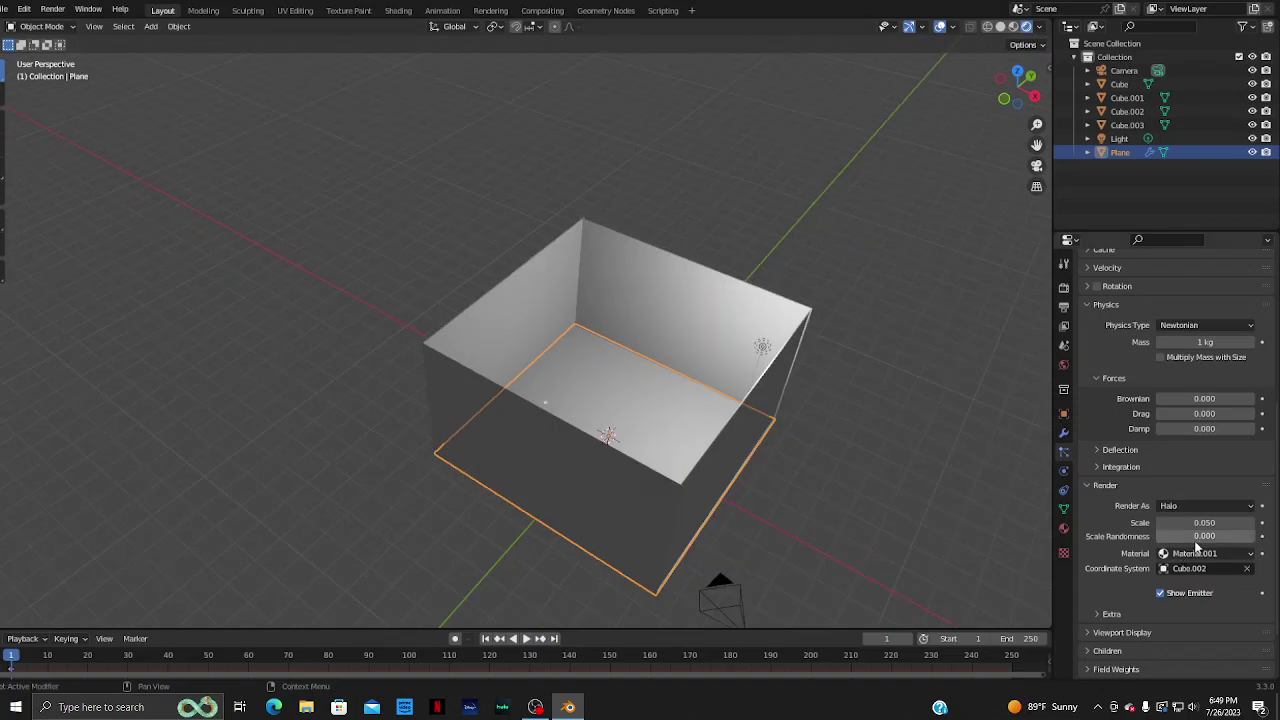
- Set halo Scale to 4.120 and Scale Randomness to 0.878, and expand the Extra options
mouse_move(1204, 522)
left_mouse_down()
mouse_move(1150, 522)
mouse_move(1250, 522)
left_mouse_up()
left_click_drag(1160, 536, 1243, 536)
left_click(1125, 613)
scroll(1125, 588, "down", 2)
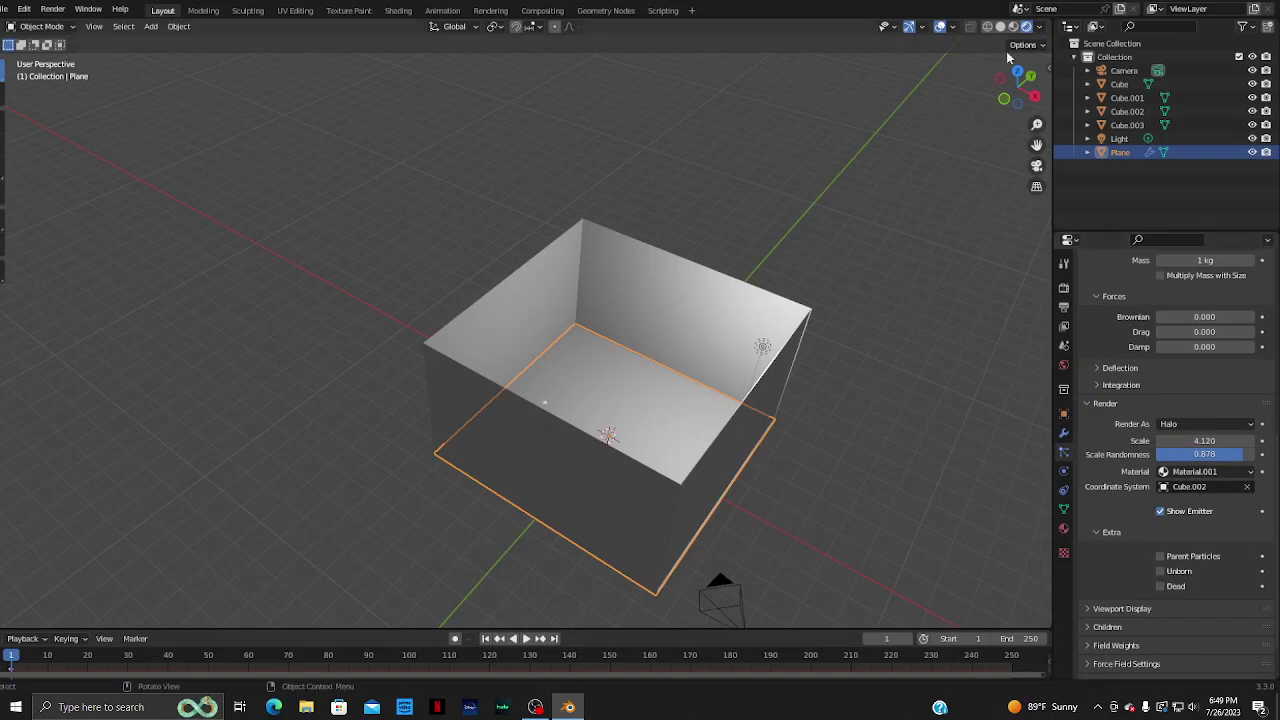
scroll(832, 220, "up", 1)
scroll(832, 224, "up", 2)
scroll(832, 300, "up", 3)
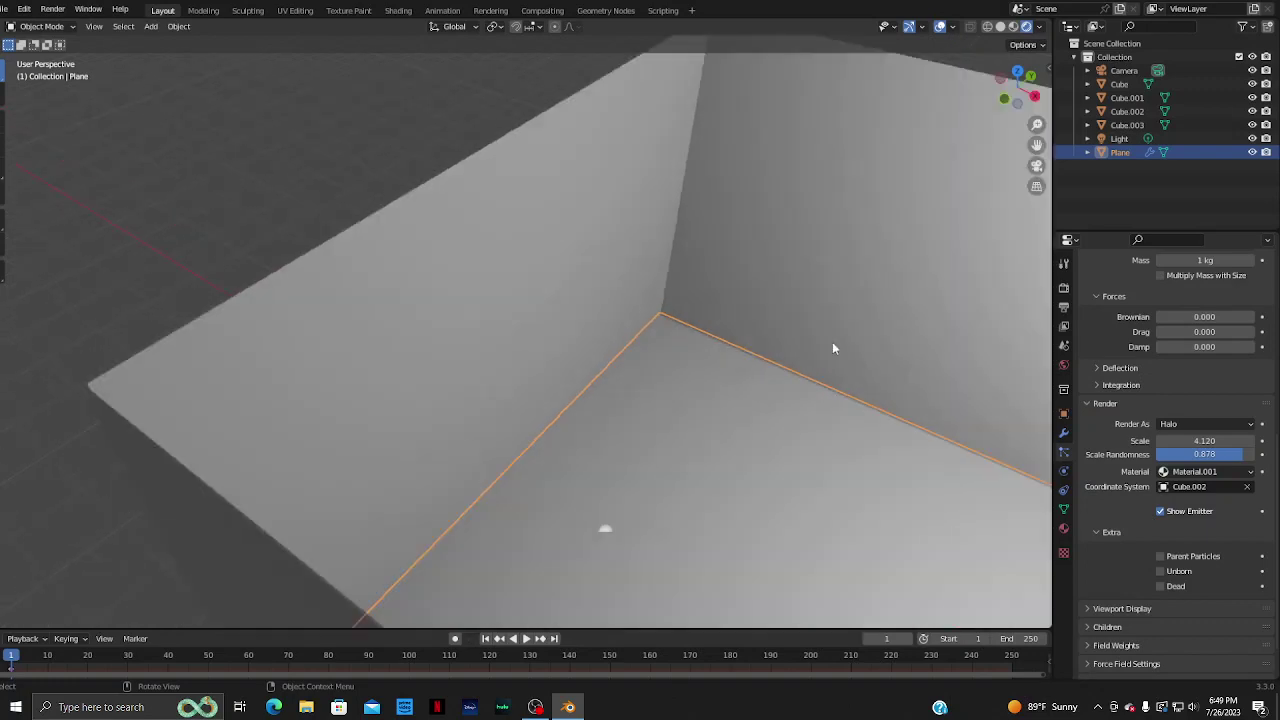
- Open Render Properties and change the Render Engine from Eevee to Cycles
left_click(1064, 288)
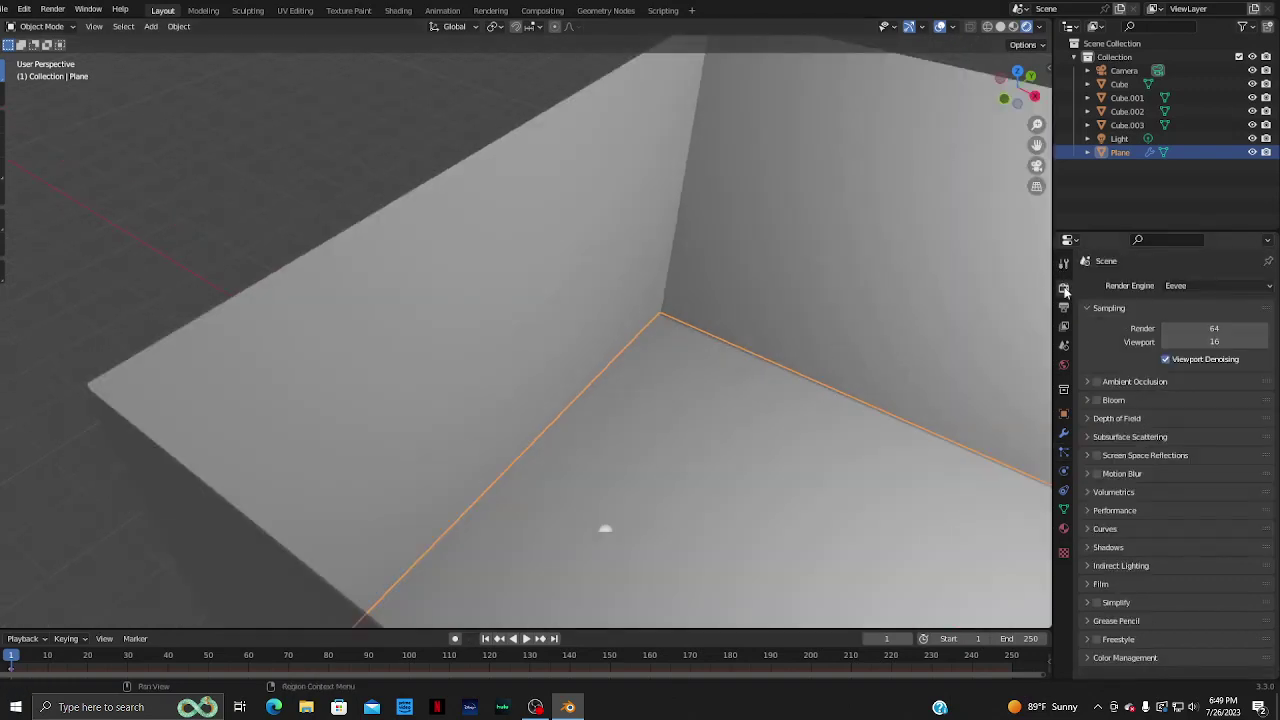
left_click(1184, 289)
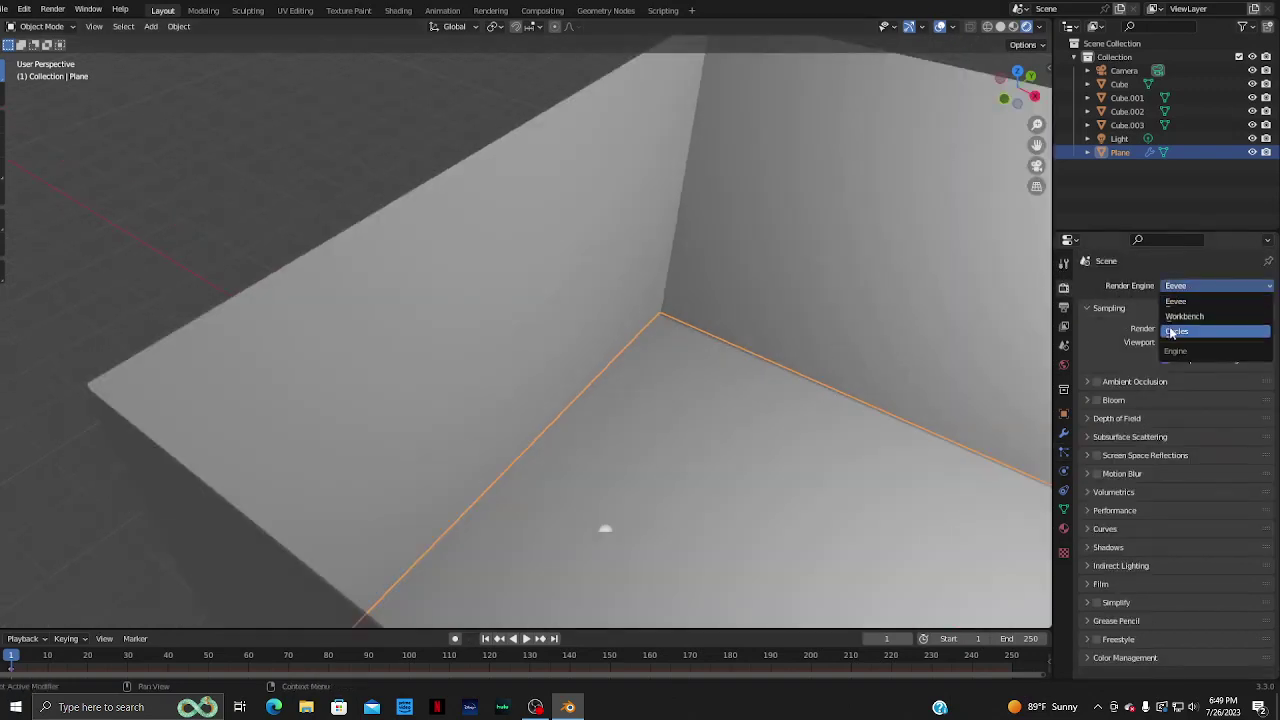
left_click(1172, 333)
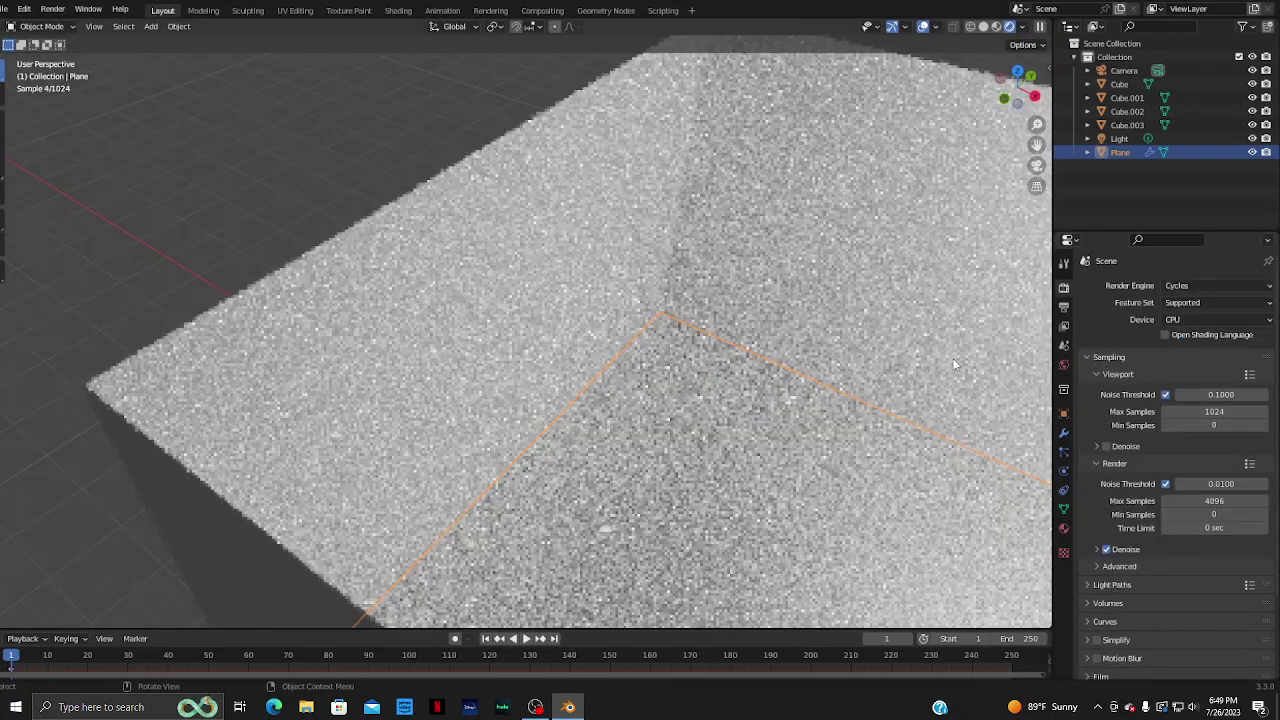
scroll(954, 365, "down", 2)
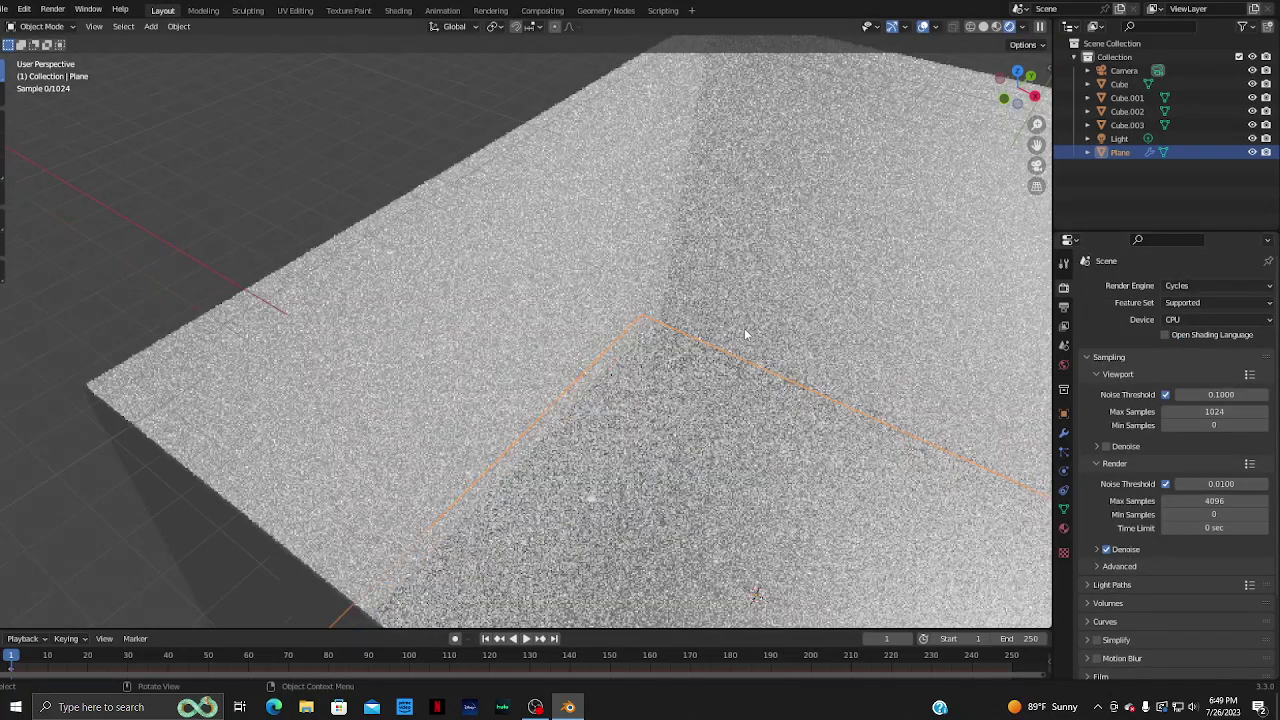
scroll(744, 328, "down", 2)
scroll(744, 328, "down", 2)
scroll(743, 328, "down", 2)
mouse_move(687, 404)
middle_mouse_down()
mouse_move(708, 431)
mouse_move(586, 456)
mouse_move(429, 229)
mouse_move(742, 280)
mouse_move(794, 366)
mouse_move(797, 489)
mouse_move(674, 487)
mouse_move(670, 470)
mouse_move(836, 427)
middle_mouse_up()
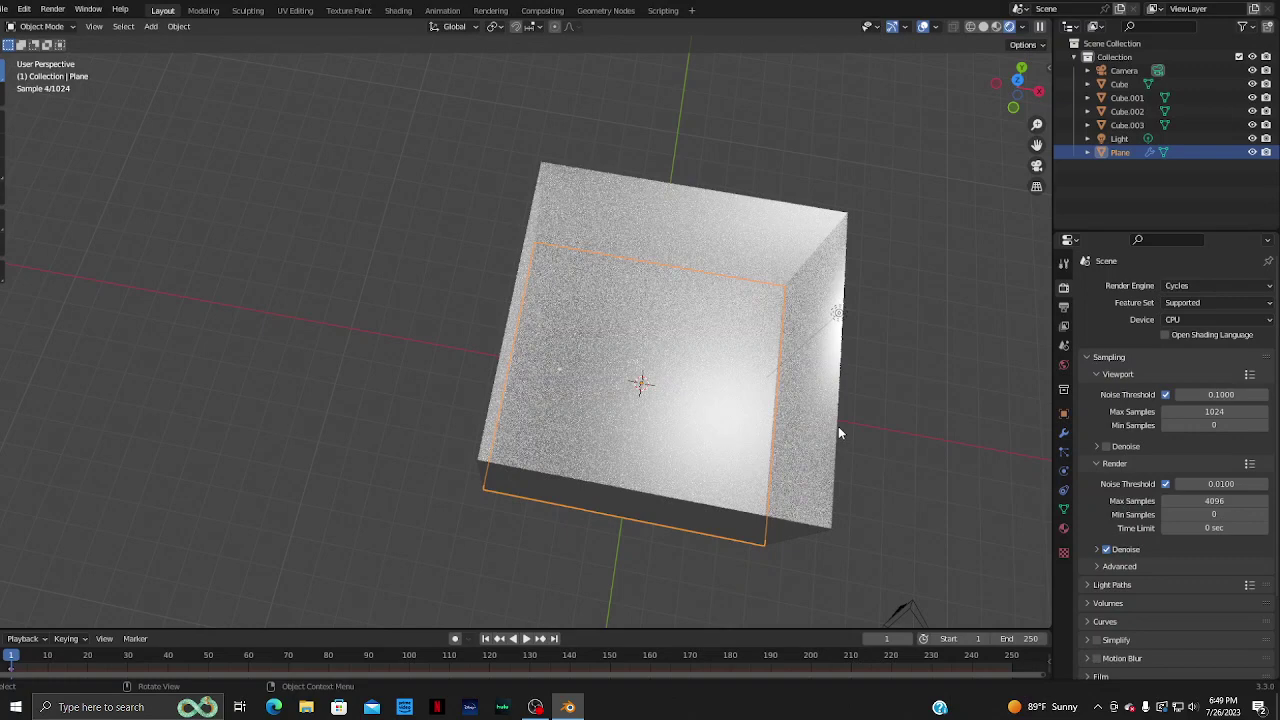
- Play and then stop the particle animation in the rendered view
key("space")
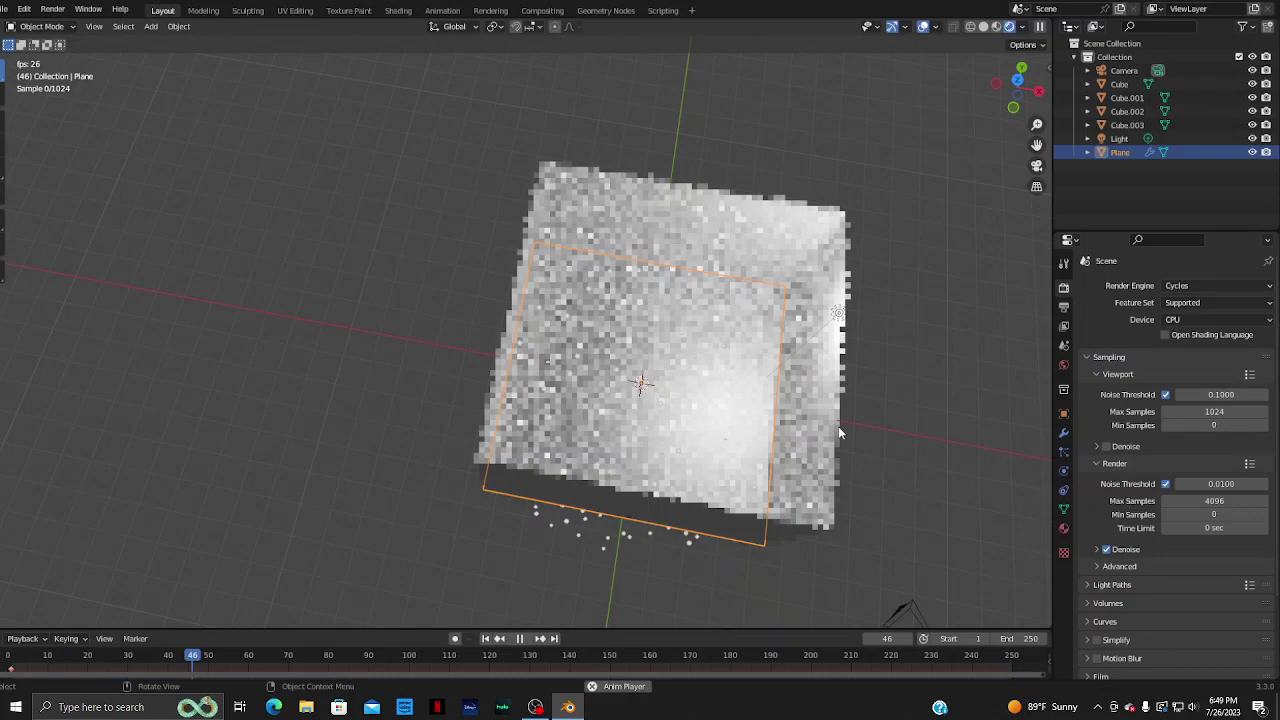
key("space")
scroll(271, 480, "down", 2)
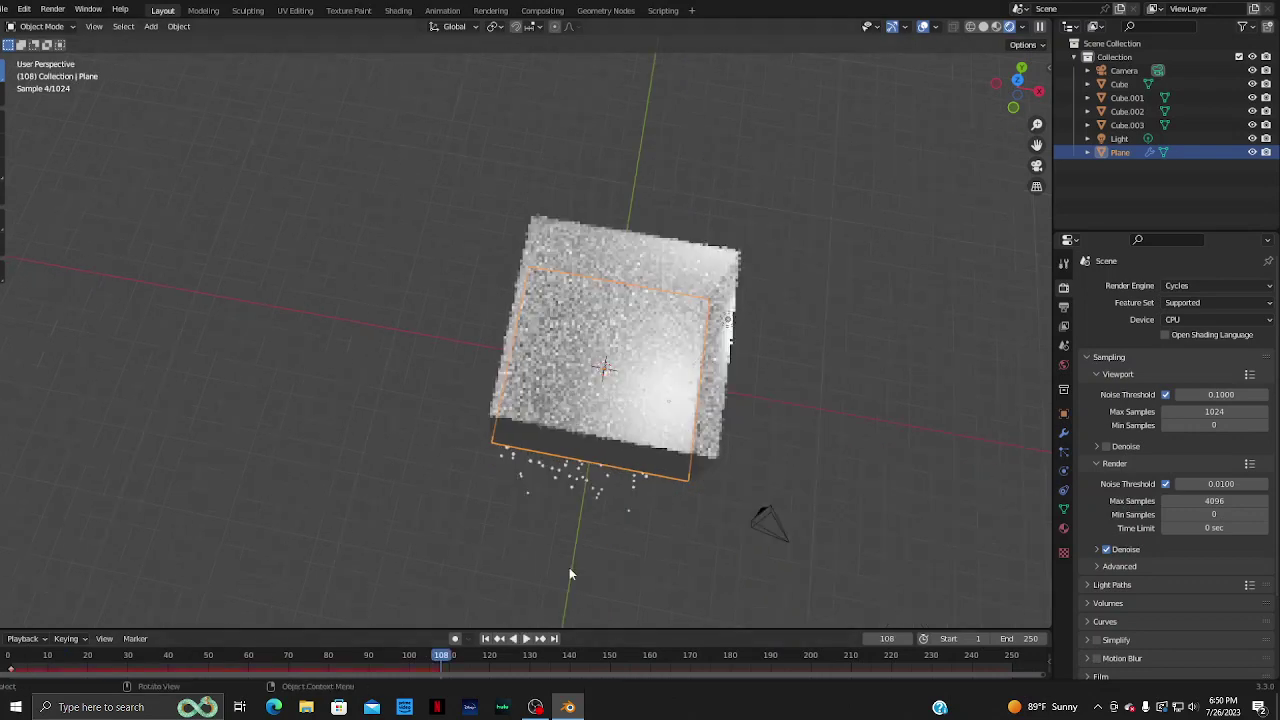
- In Solid shading from a side view, replay the animation to frame 222 and resize the timeline
left_click(984, 27)
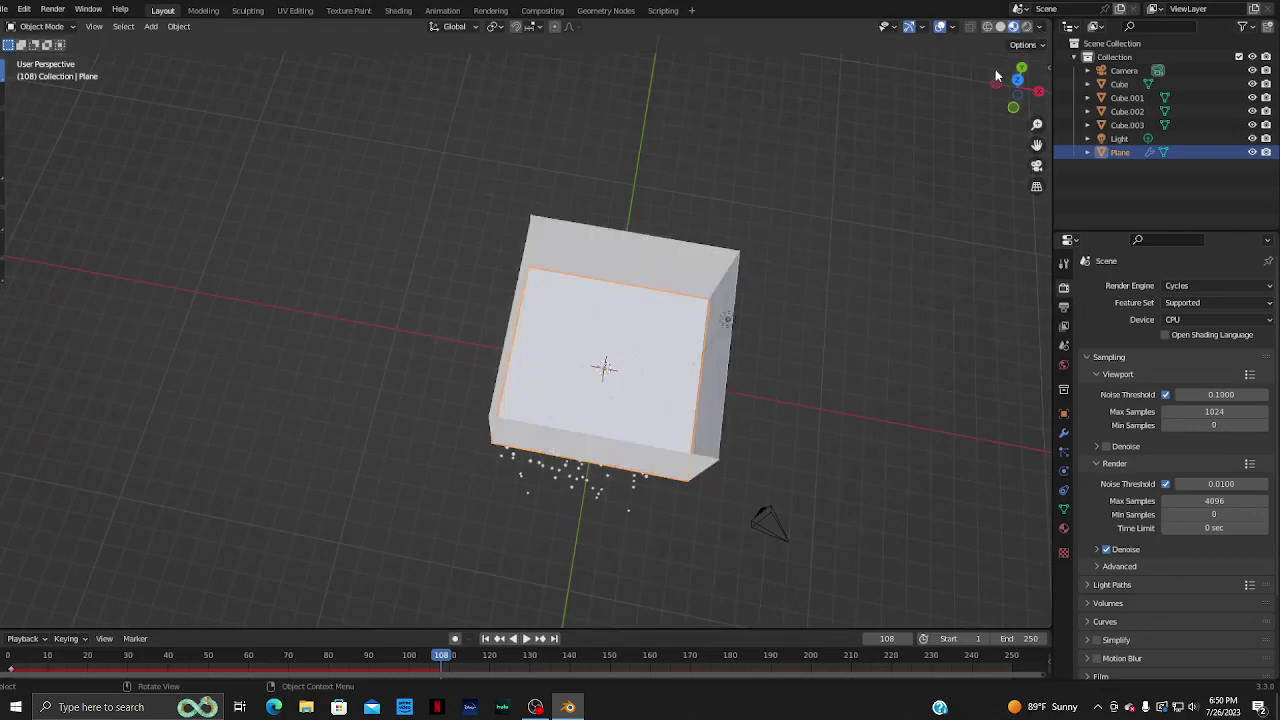
left_click_drag(995, 75, 674, 531)
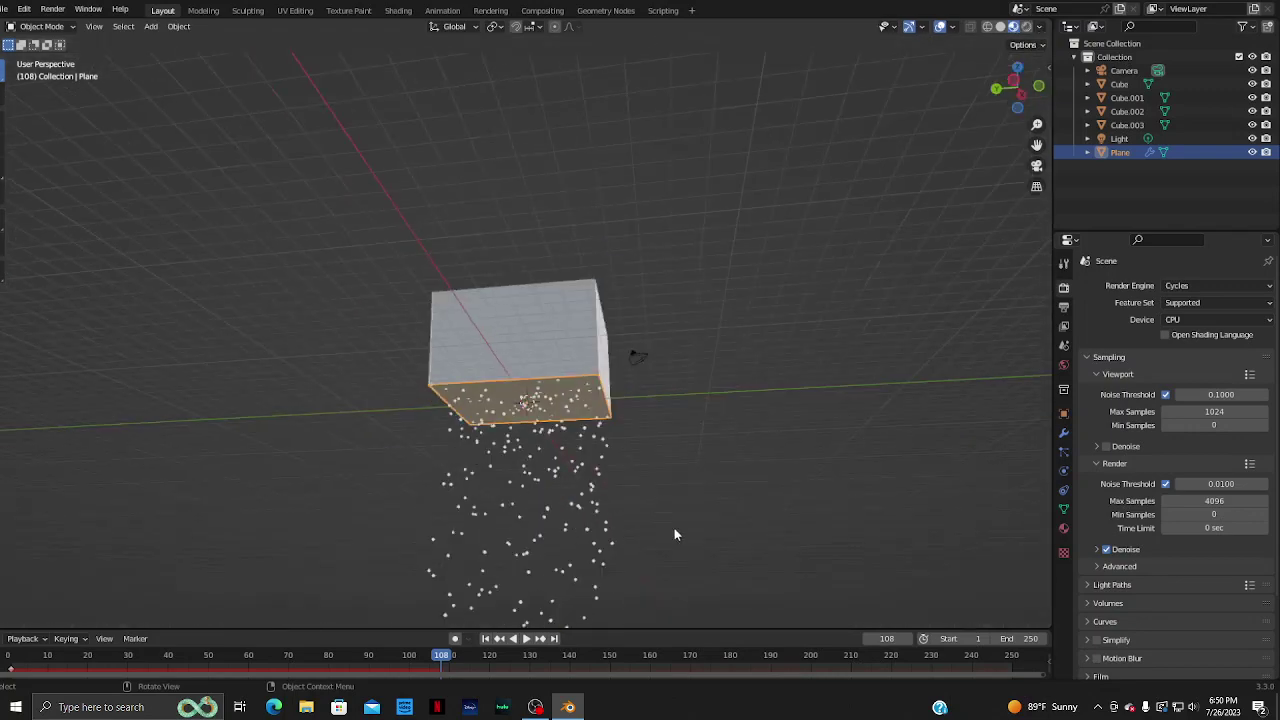
left_click(521, 640)
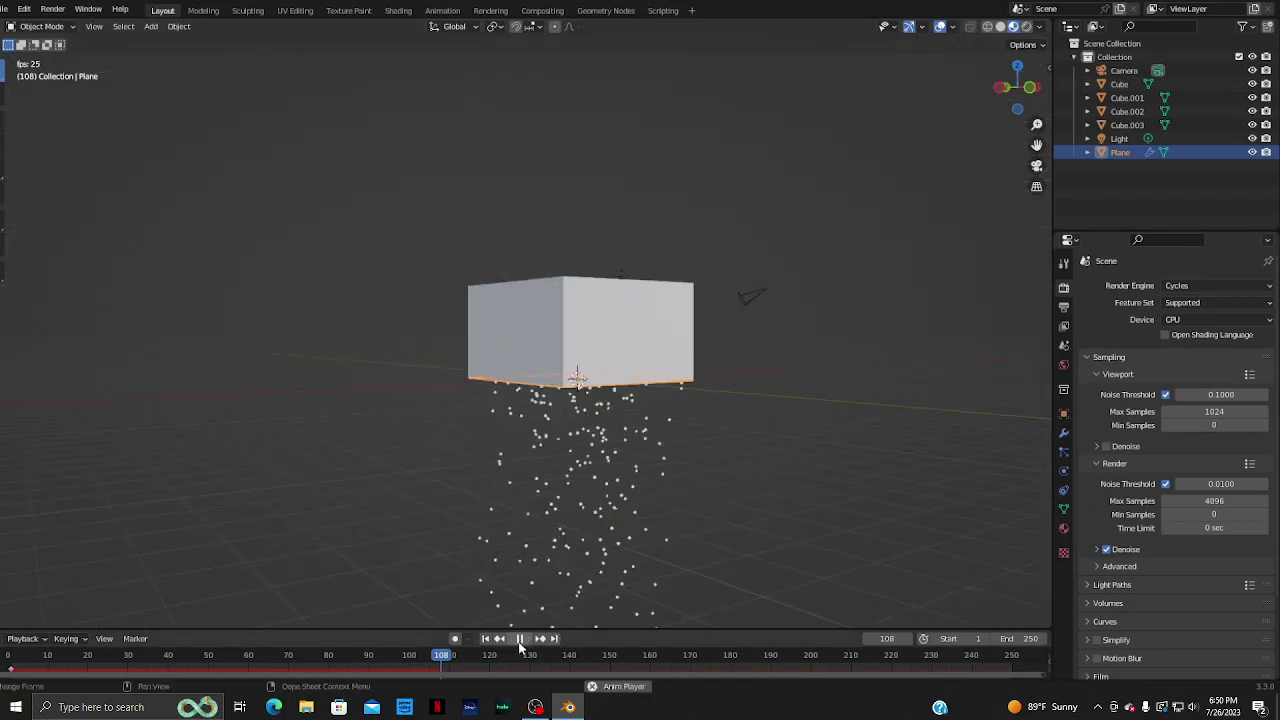
middle_click_drag(675, 501, 257, 428)
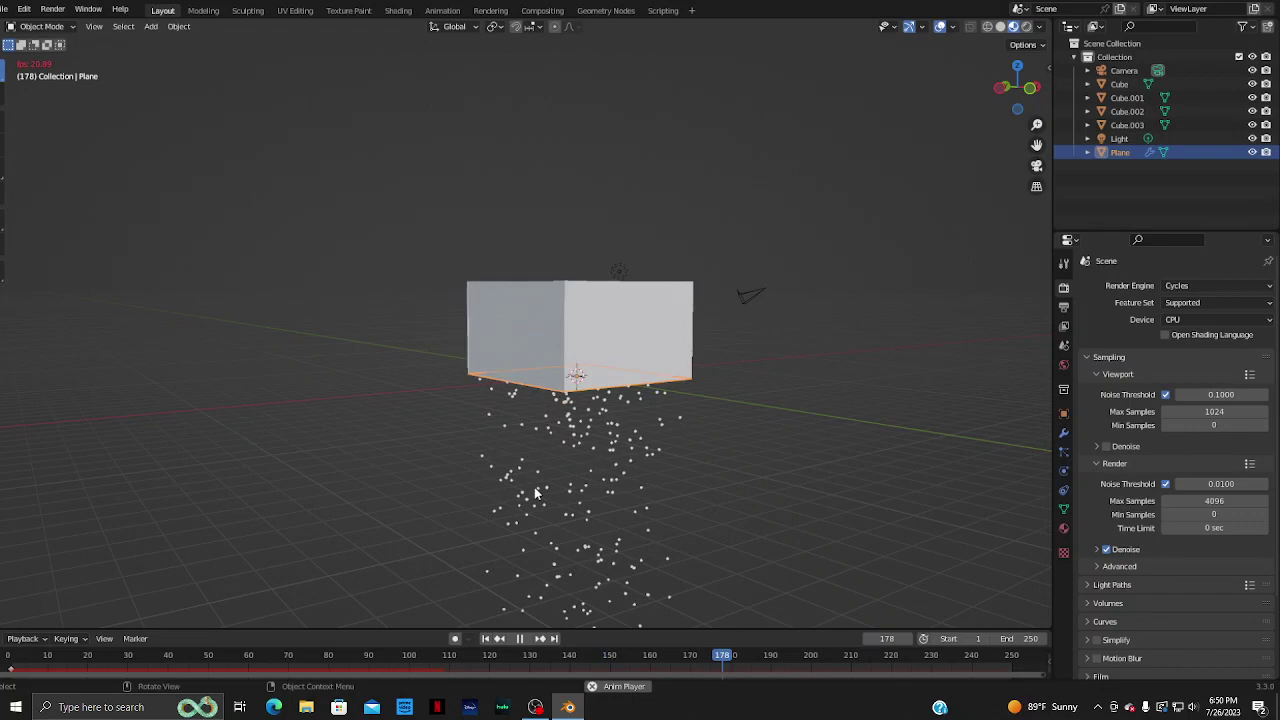
key("space")
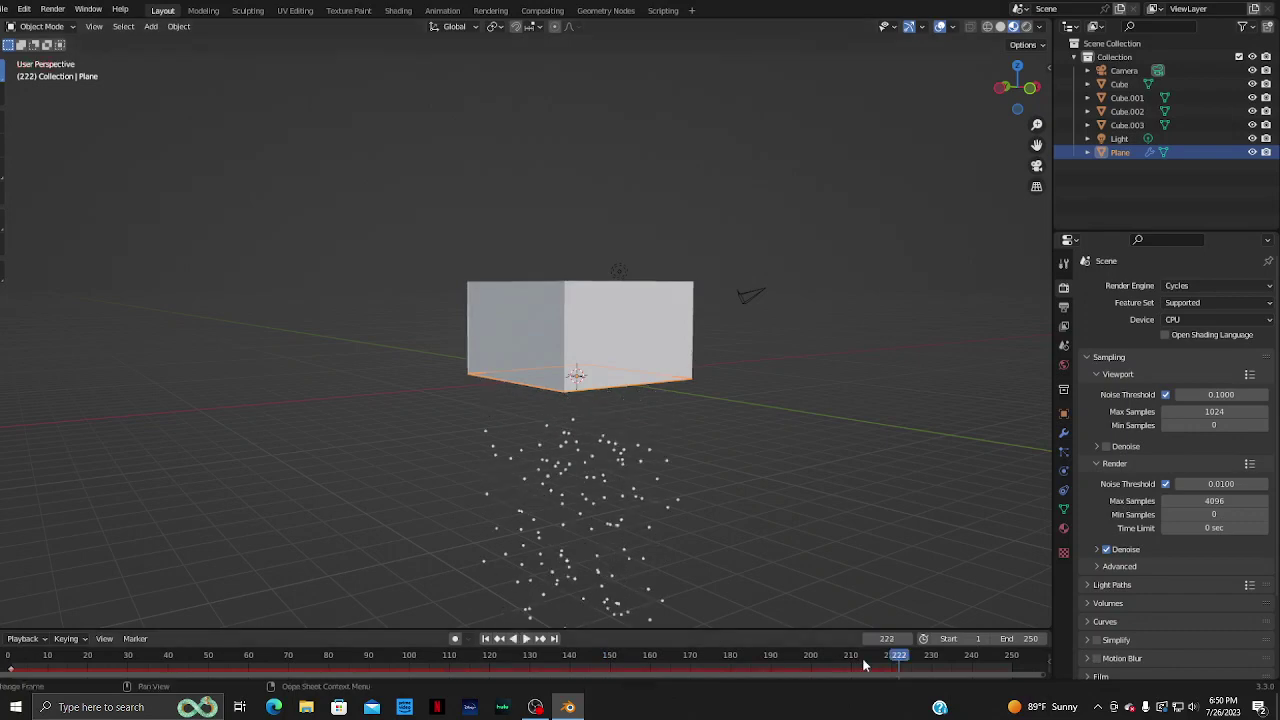
scroll(822, 665, "down", 2)
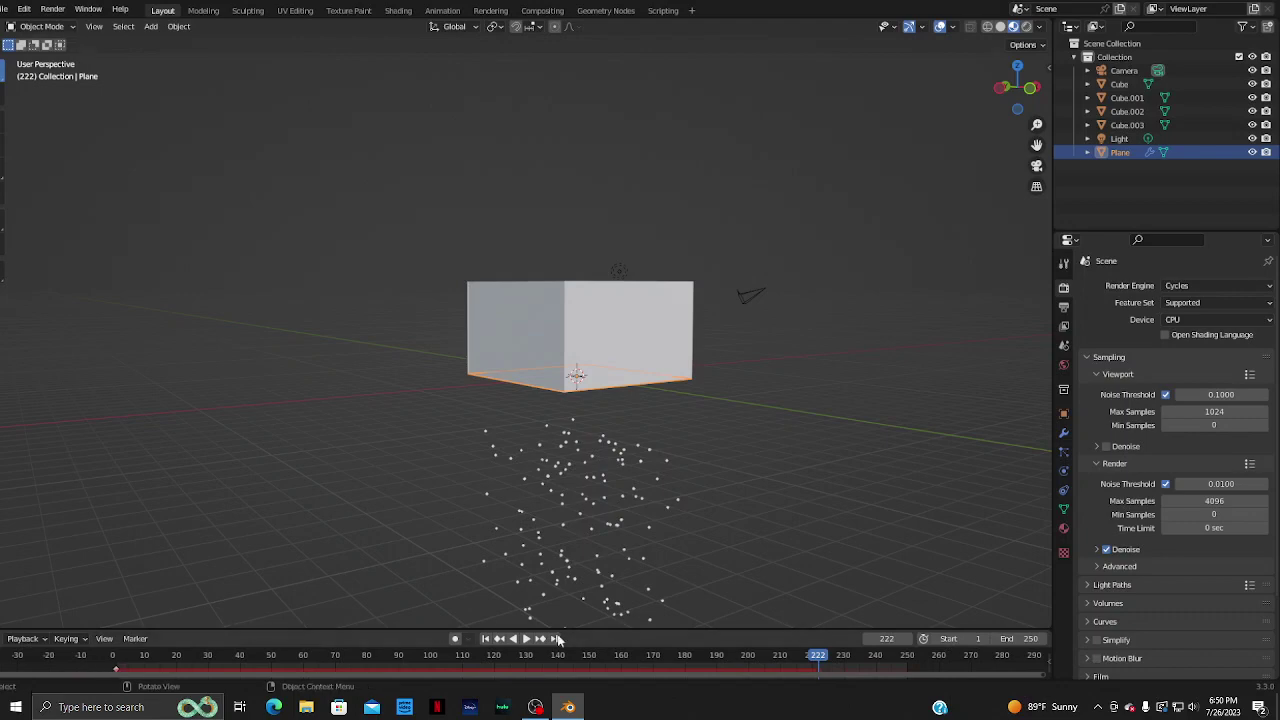
mouse_move(595, 629)
left_mouse_down()
mouse_move(660, 421)
mouse_move(660, 607)
left_mouse_up()
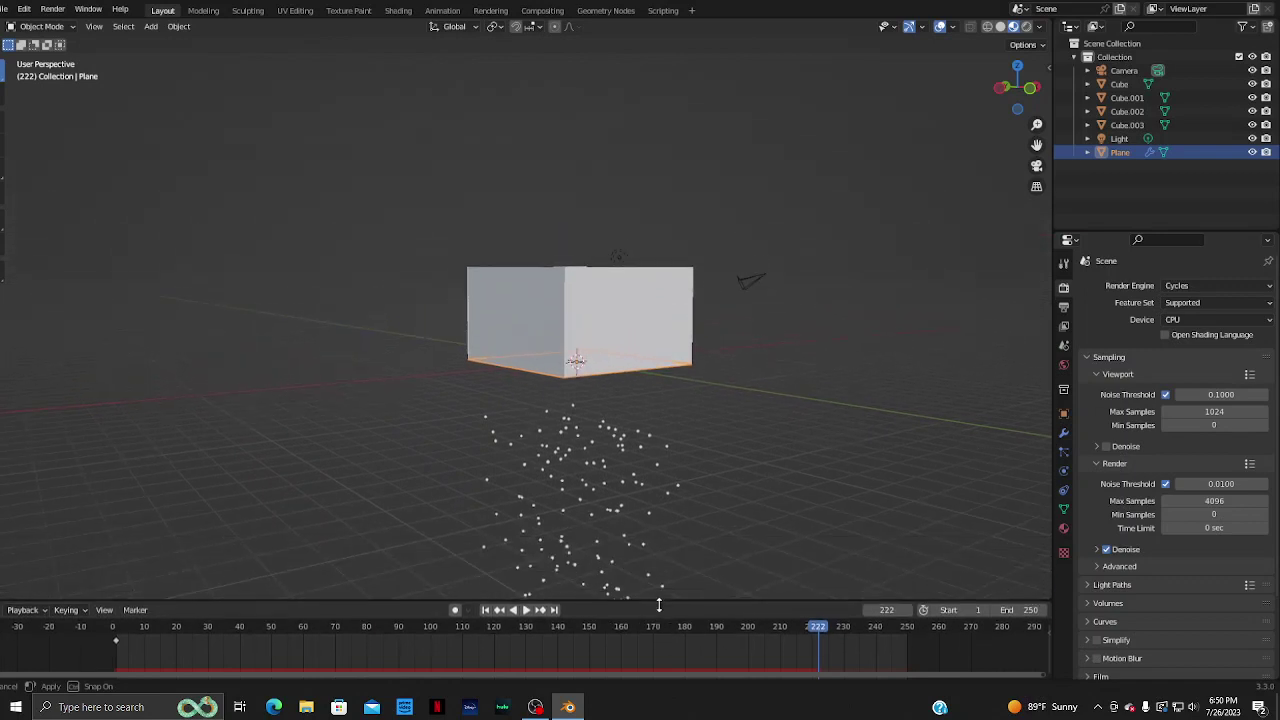
- Reopen the Plane's particle settings and toggle Show Emitter off and back on
left_click(1064, 452)
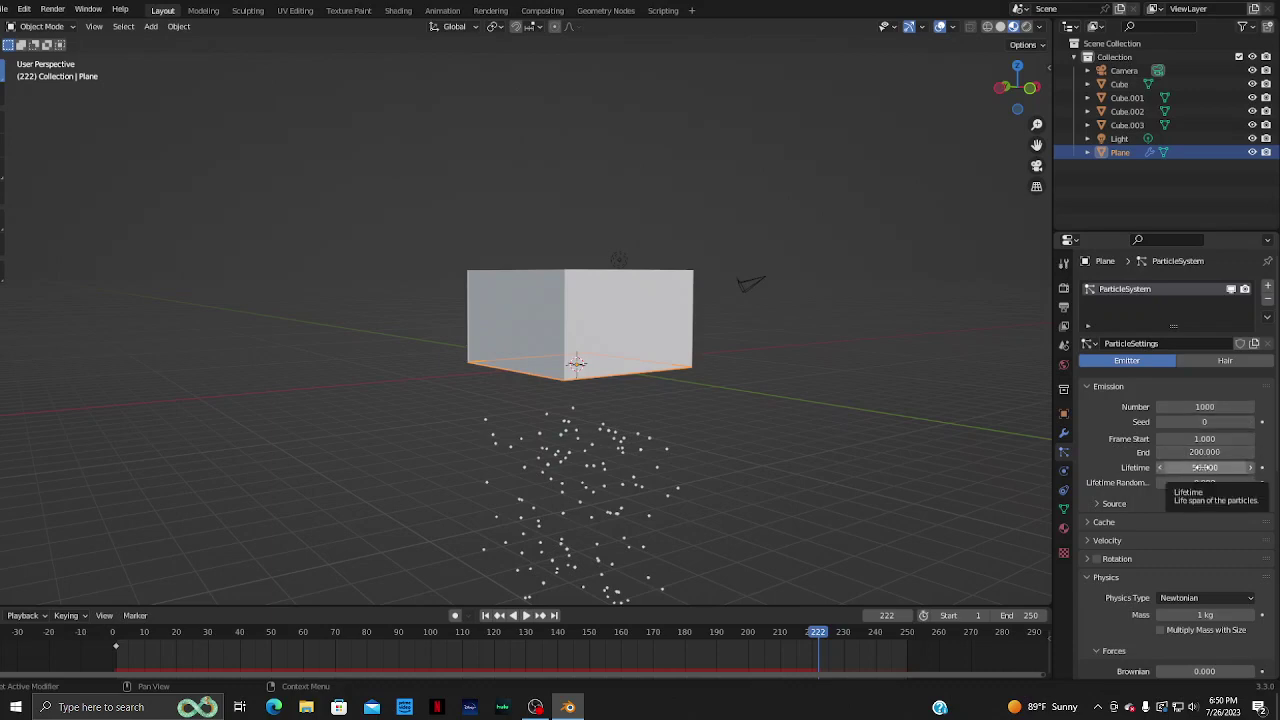
scroll(1165, 510, "down", 2)
scroll(1140, 494, "down", 2)
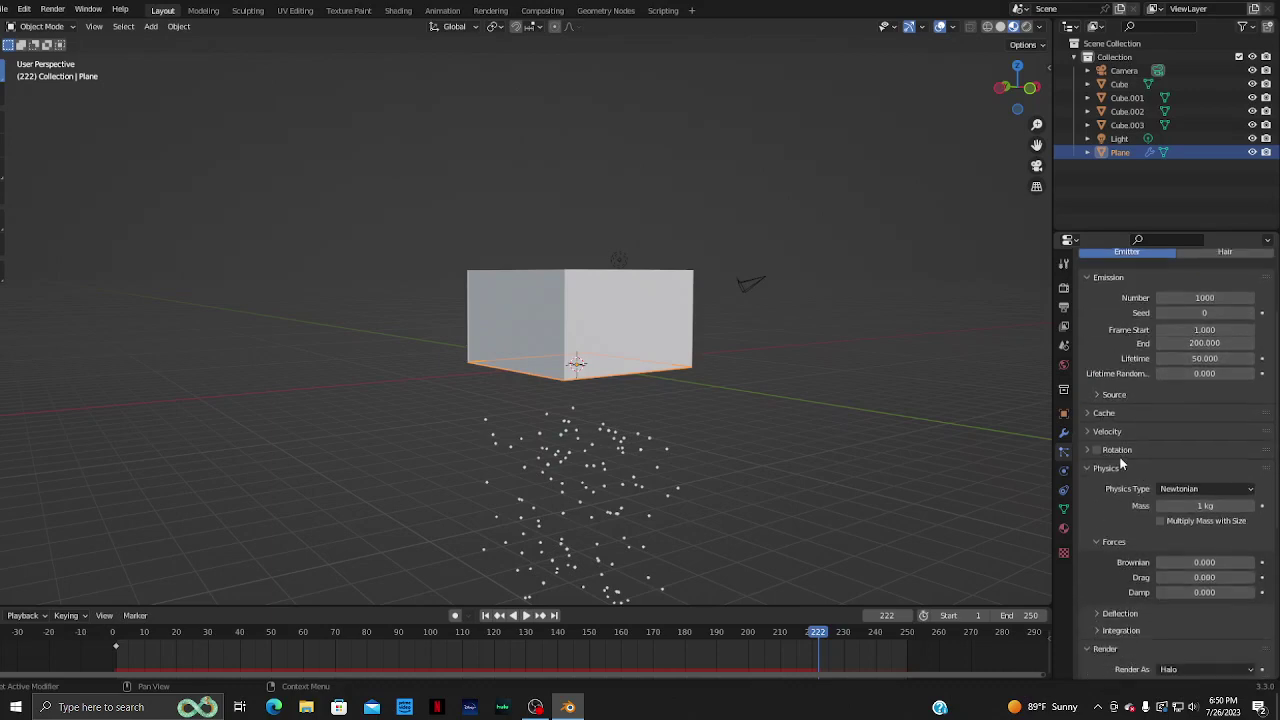
scroll(1147, 485, "down", 2)
scroll(1158, 482, "down", 2)
scroll(1142, 489, "down", 2)
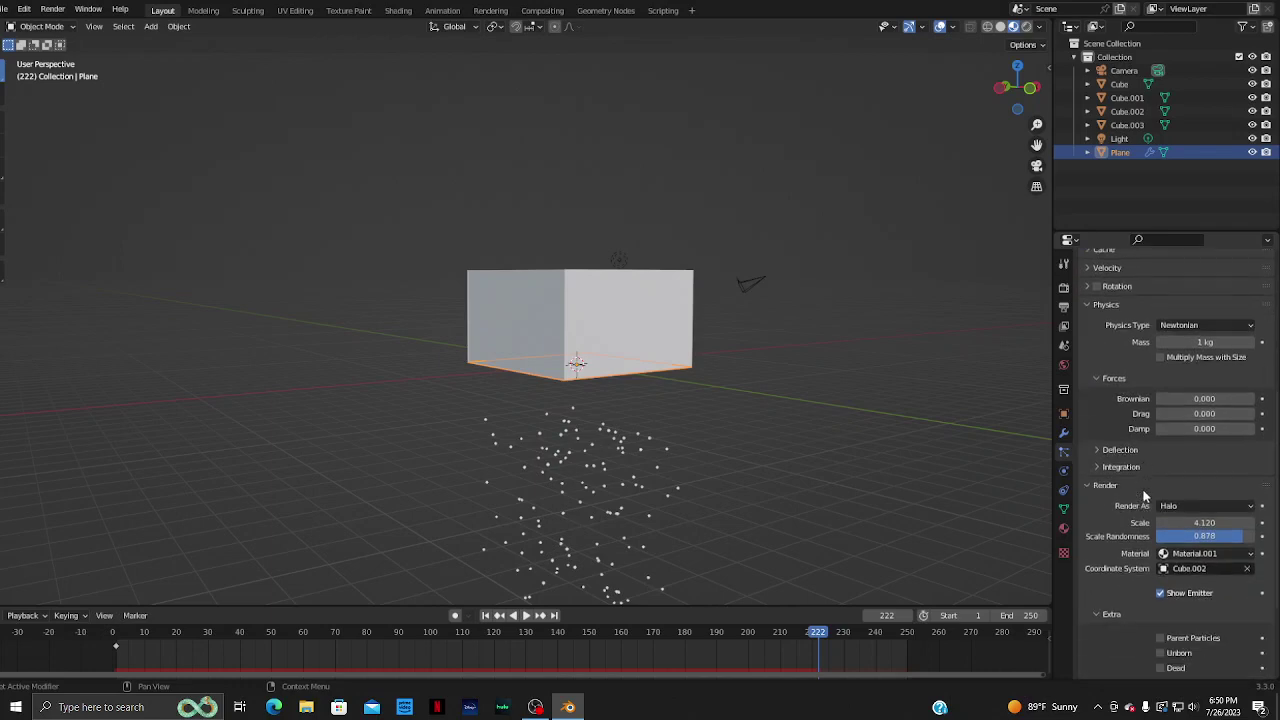
scroll(1143, 489, "down", 2)
scroll(1144, 489, "down", 2)
left_click(1160, 484)
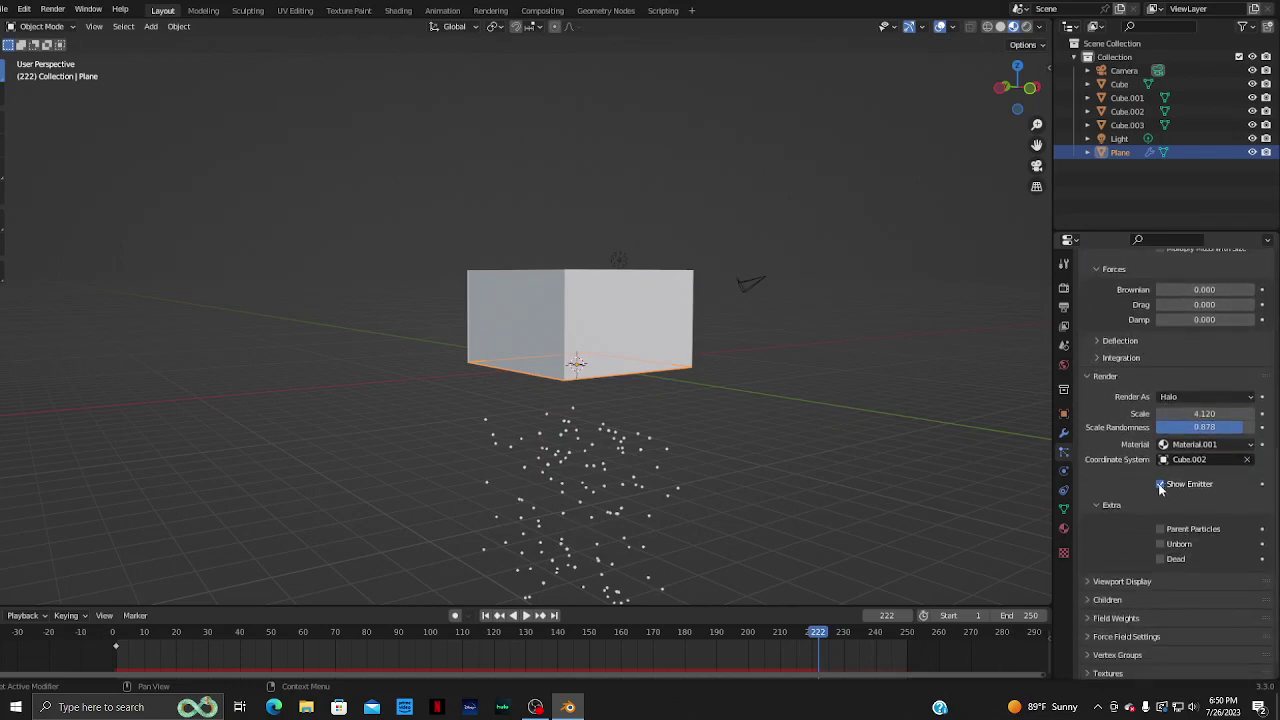
left_click(1159, 484)
- Play the particle animation while hiding and re-showing the emitter plane
left_click(523, 616)
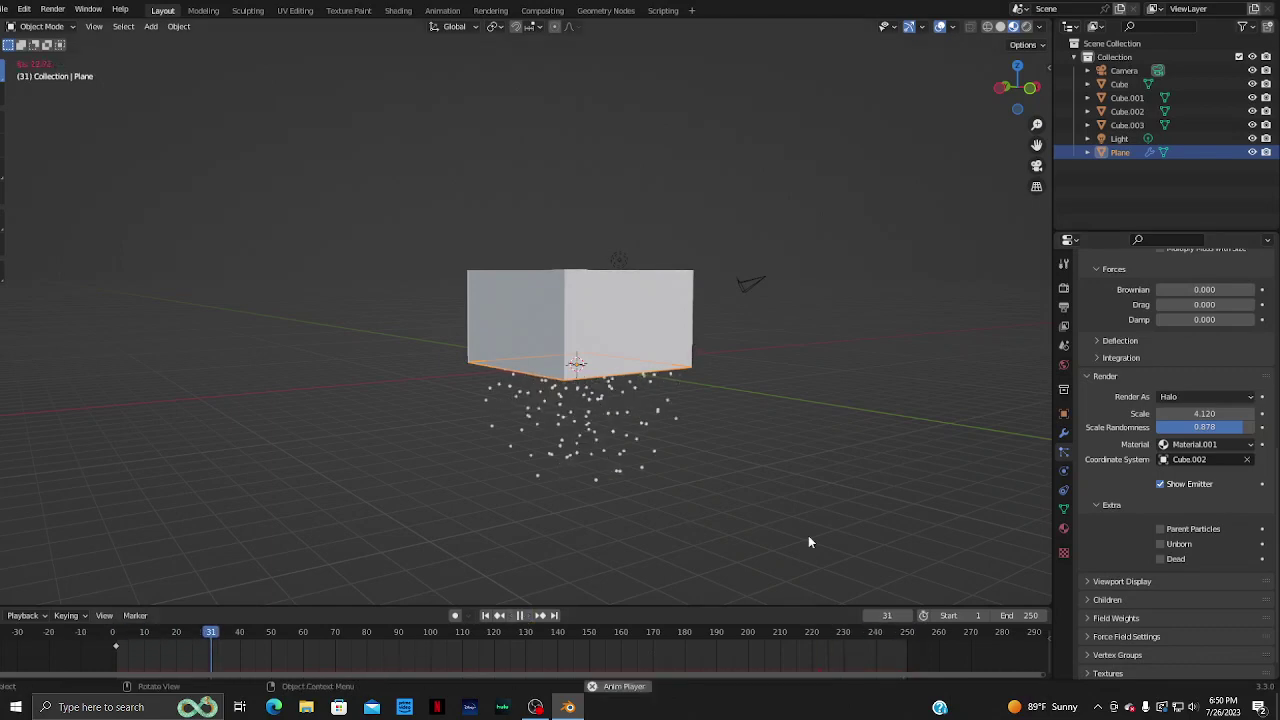
left_click(1160, 484)
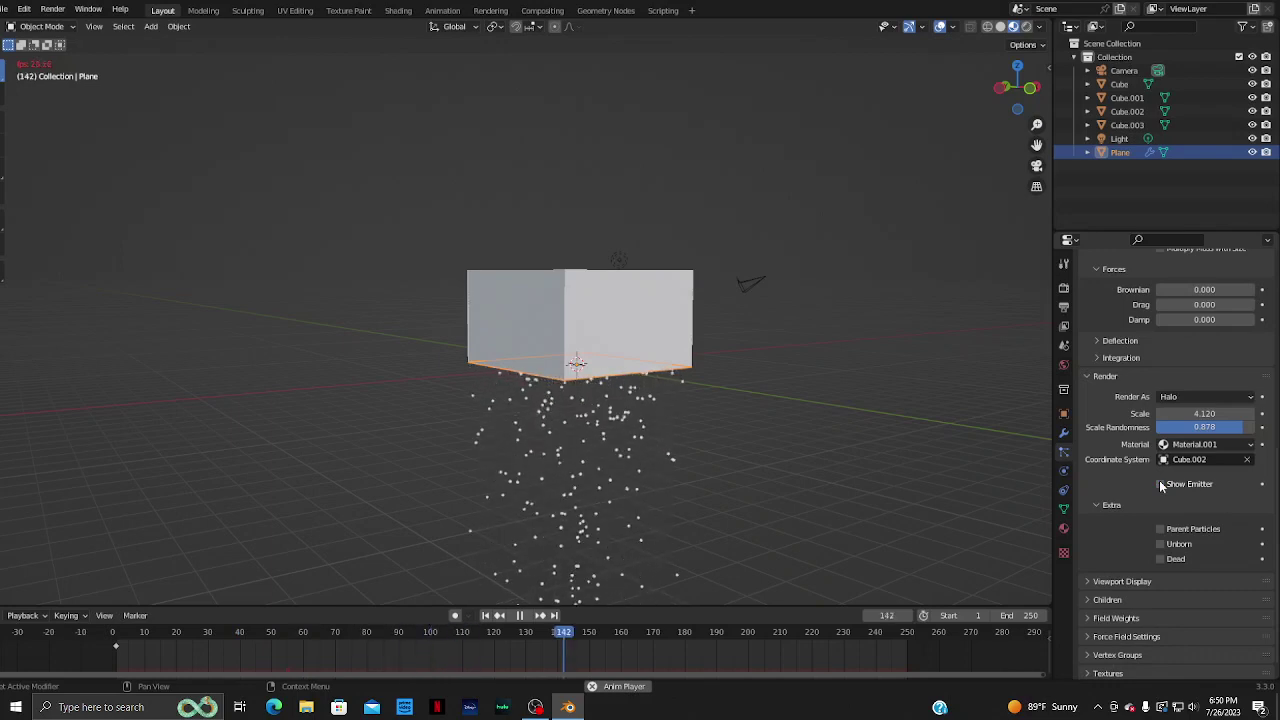
left_click(1160, 484)
mouse_move(651, 523)
middle_mouse_down()
mouse_move(706, 455)
mouse_move(733, 391)
mouse_move(697, 544)
mouse_move(710, 541)
middle_mouse_up()
scroll(963, 631, "down", 1)
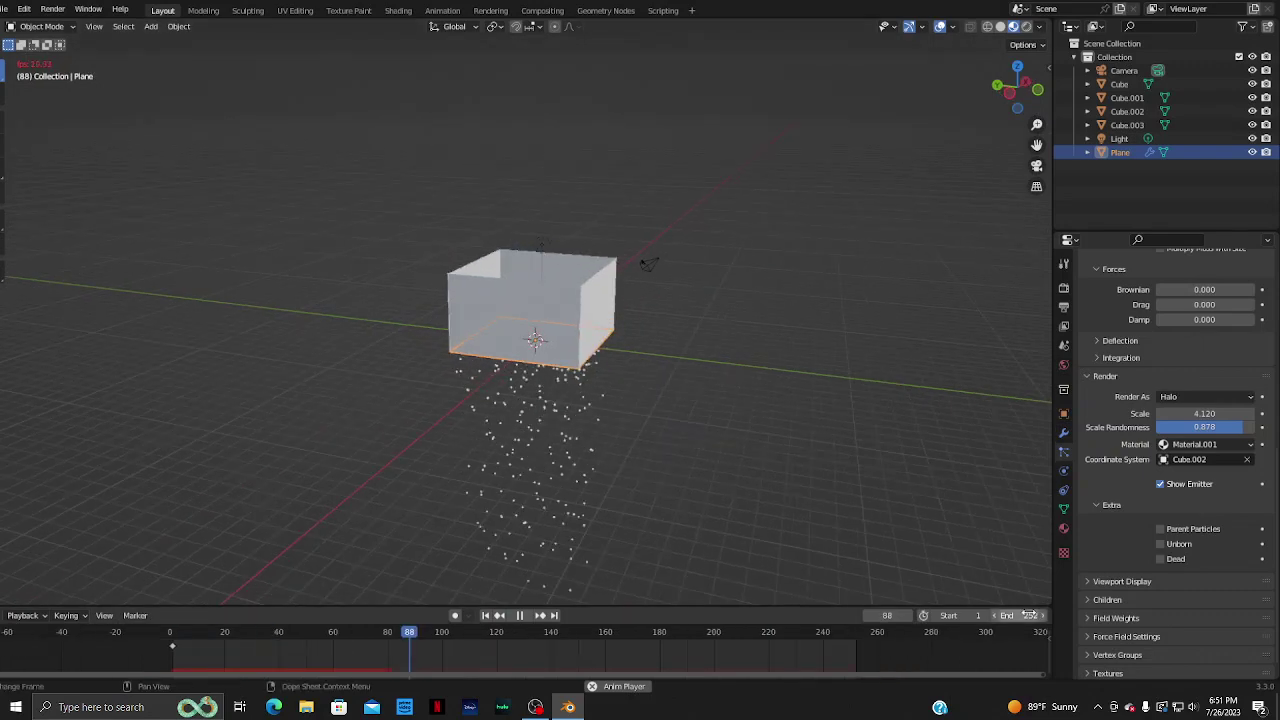
- Extend the animation End frame to 321 and jump back to the first frame
left_click_drag(1020, 615, 1040, 615)
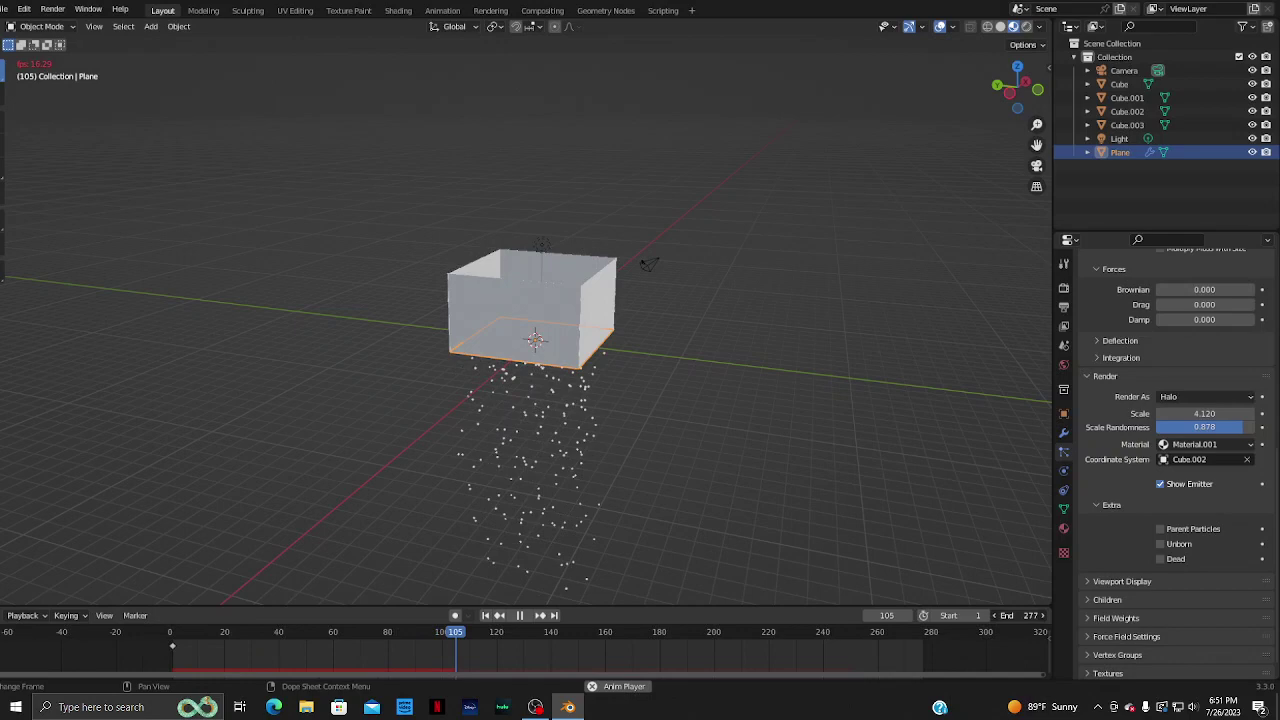
left_click_drag(1028, 615, 1040, 615)
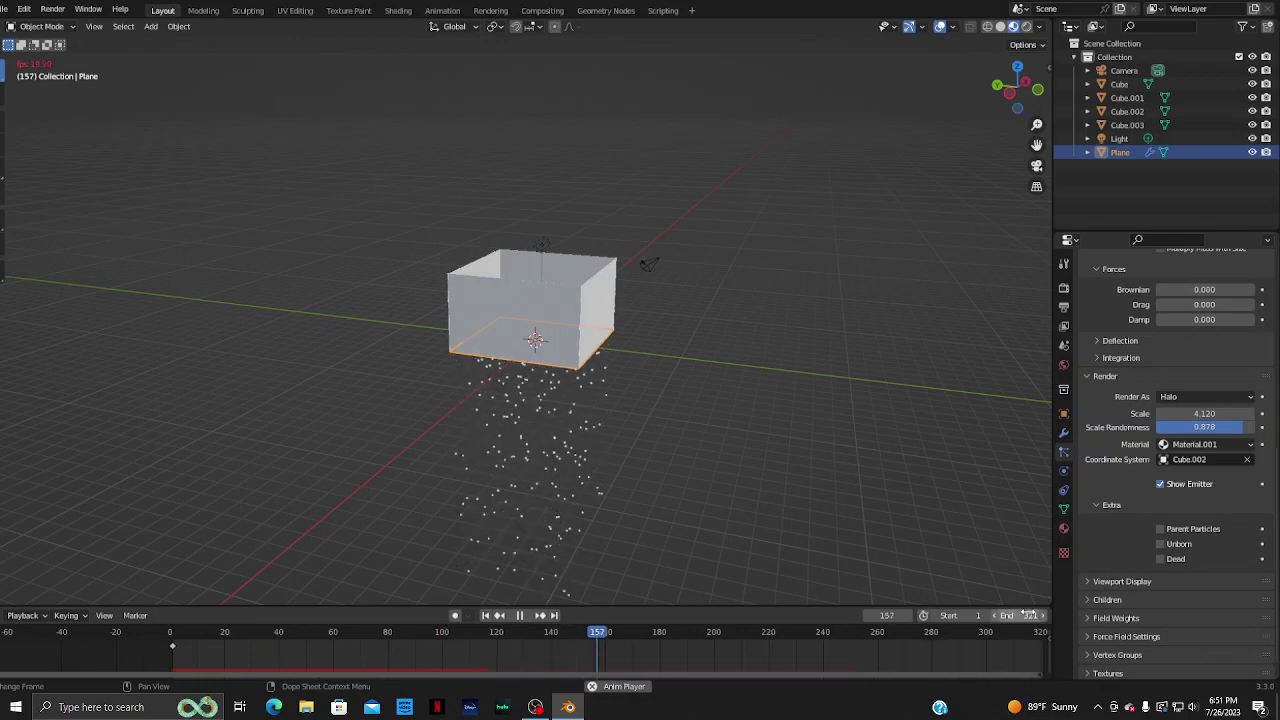
scroll(830, 650, "down", 2)
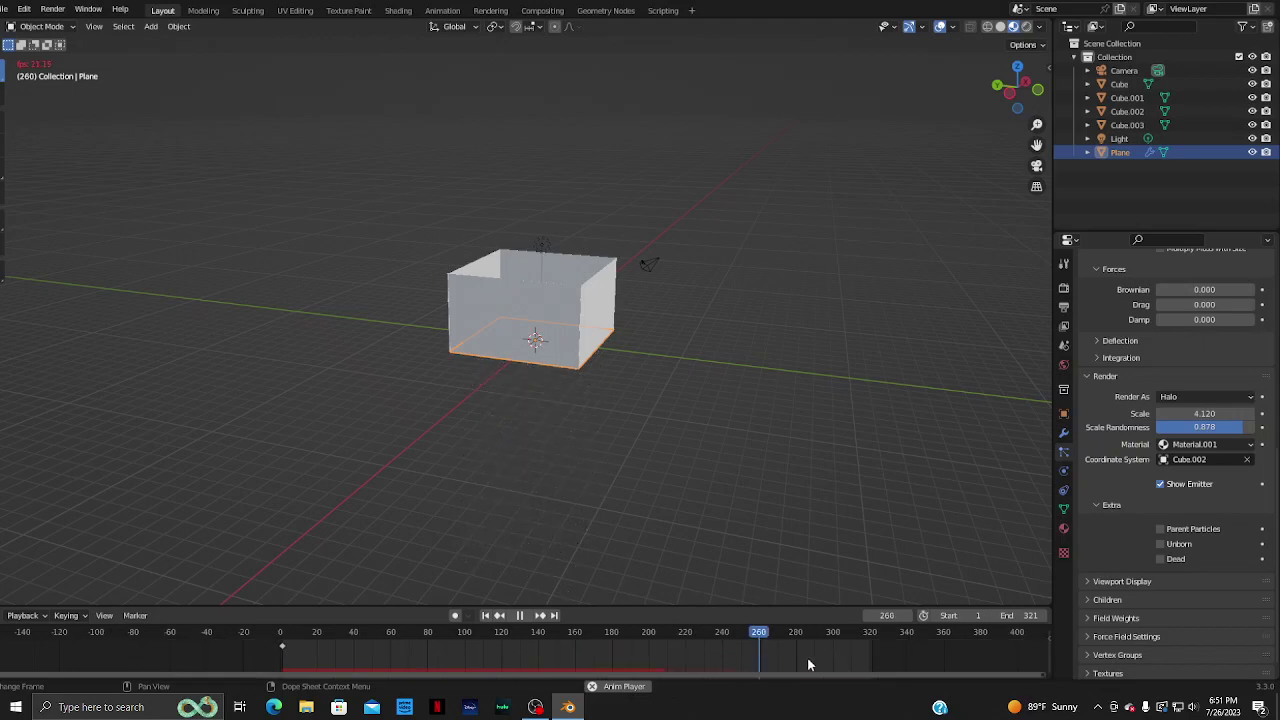
key("shift+Left")
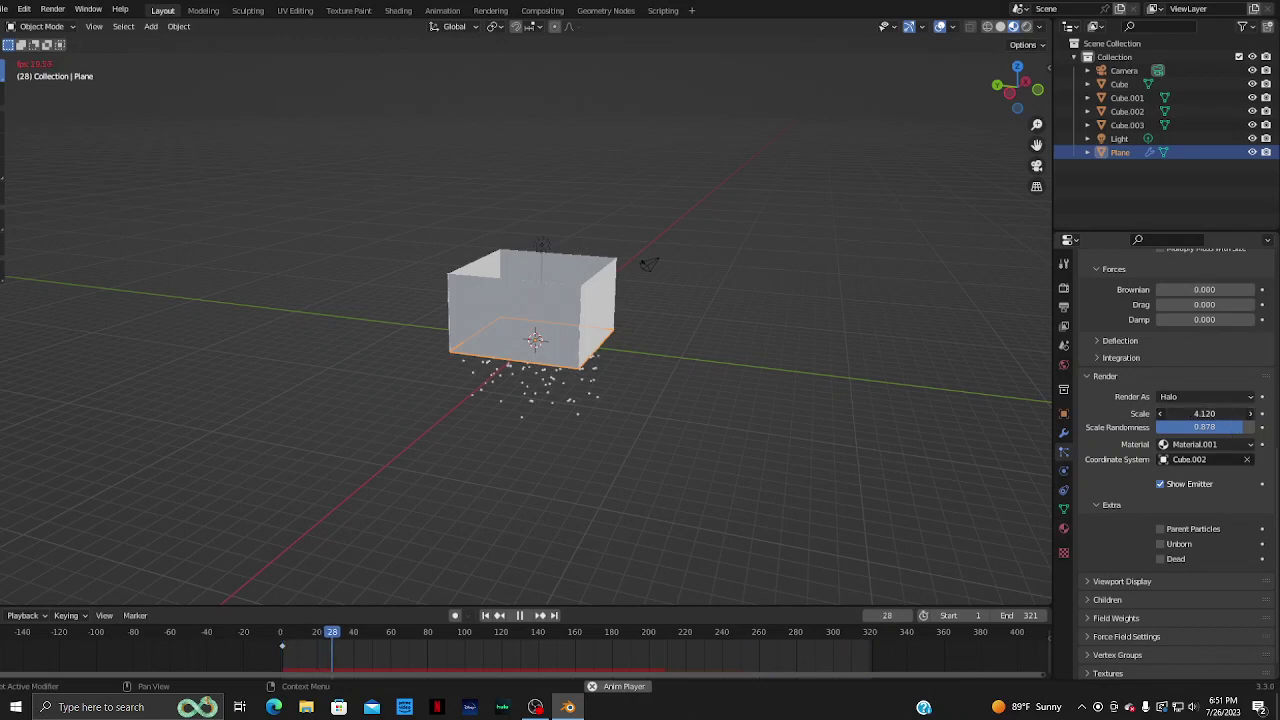
- Set the halo Scale to 3.210 and Scale Randomness to 1.000
mouse_move(1204, 413)
left_mouse_down()
mouse_move(1180, 413)
mouse_move(1198, 413)
left_mouse_up()
left_click_drag(1204, 427, 1166, 427)
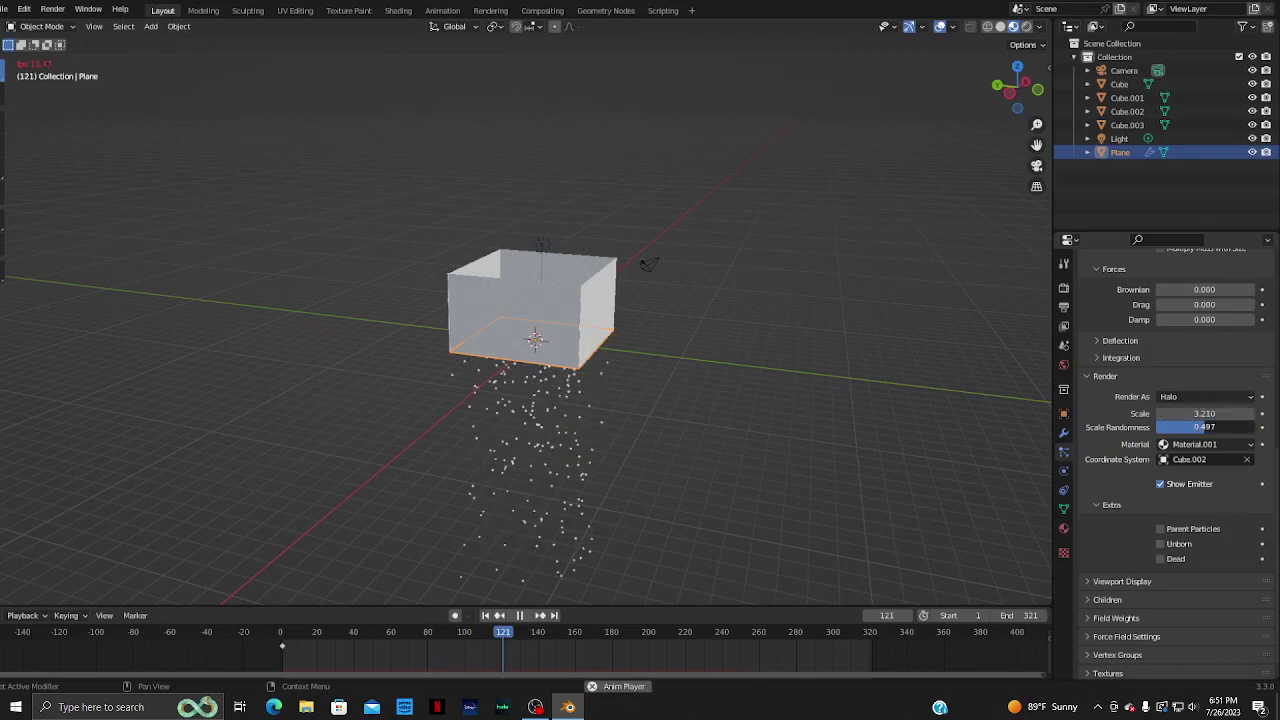
left_click_drag(1204, 427, 1258, 430)
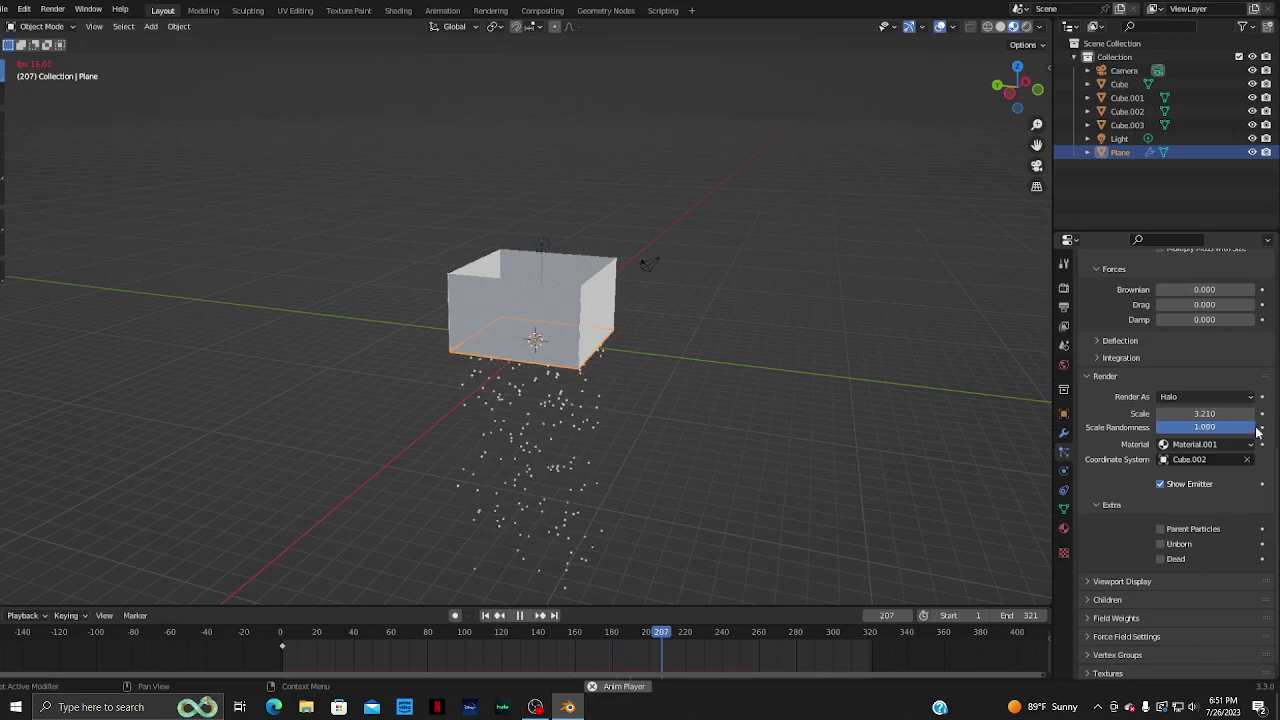
scroll(1210, 504, "up", 2)
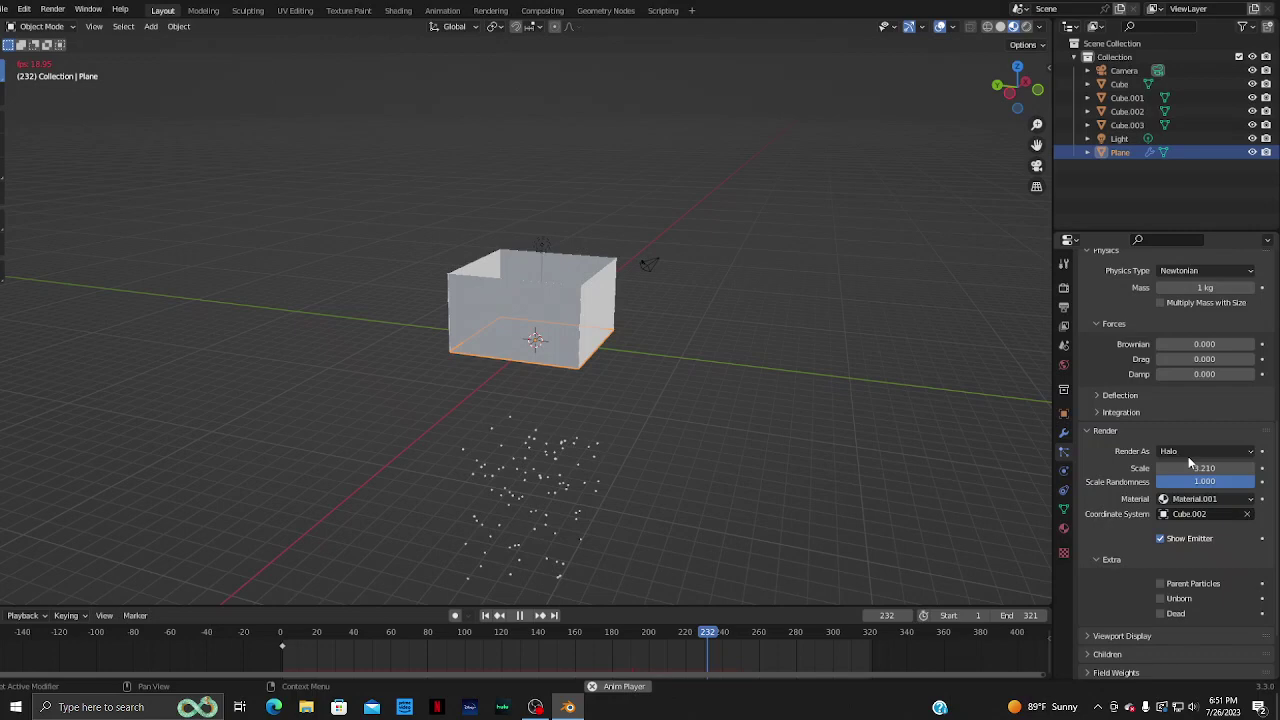
- Set the particle Physics Type to Fluid and select walls Cube.003 and Cube.002 in the Outliner
scroll(1188, 456, "up", 2)
left_click(1205, 325)
left_click(1192, 401)
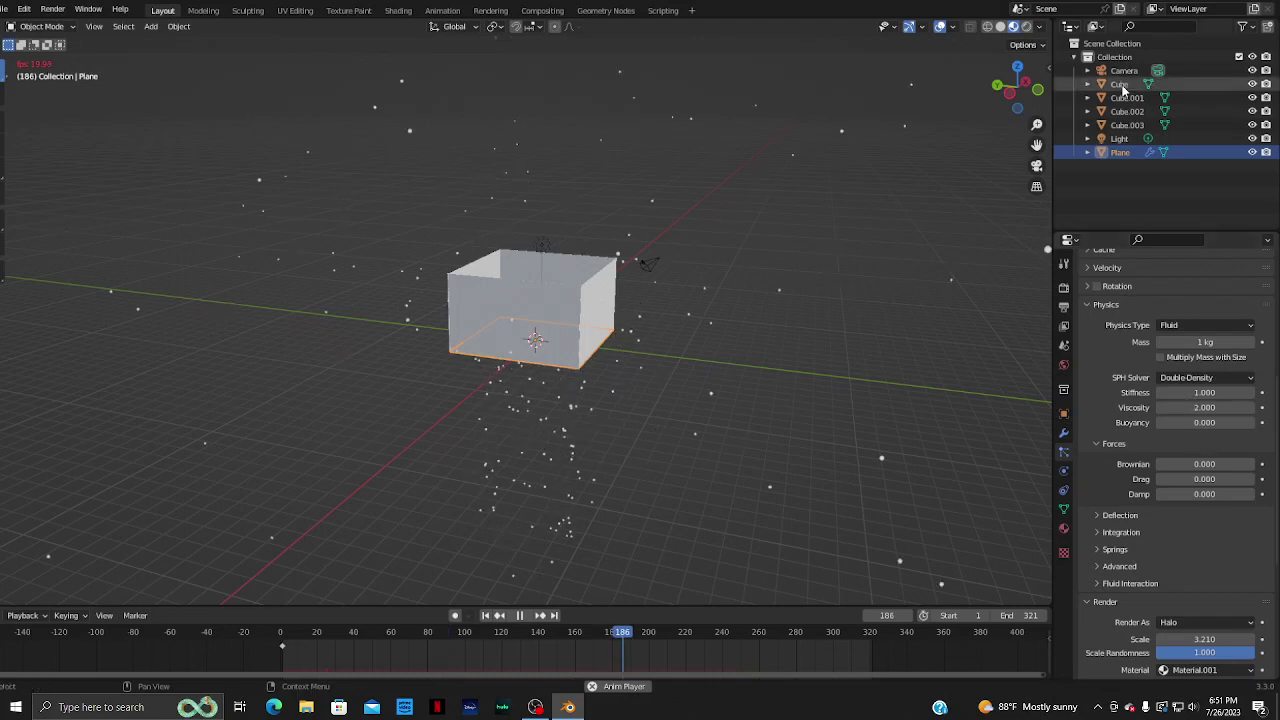
left_click(1127, 124)
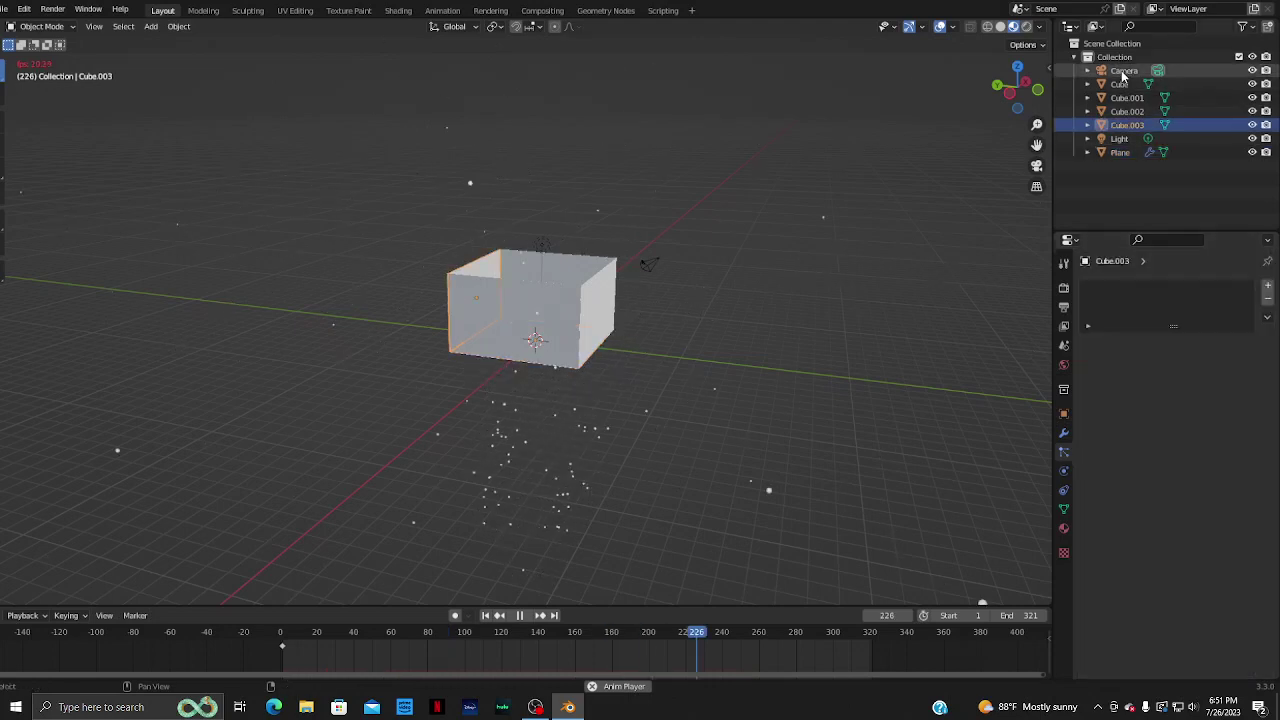
left_click(1127, 112)
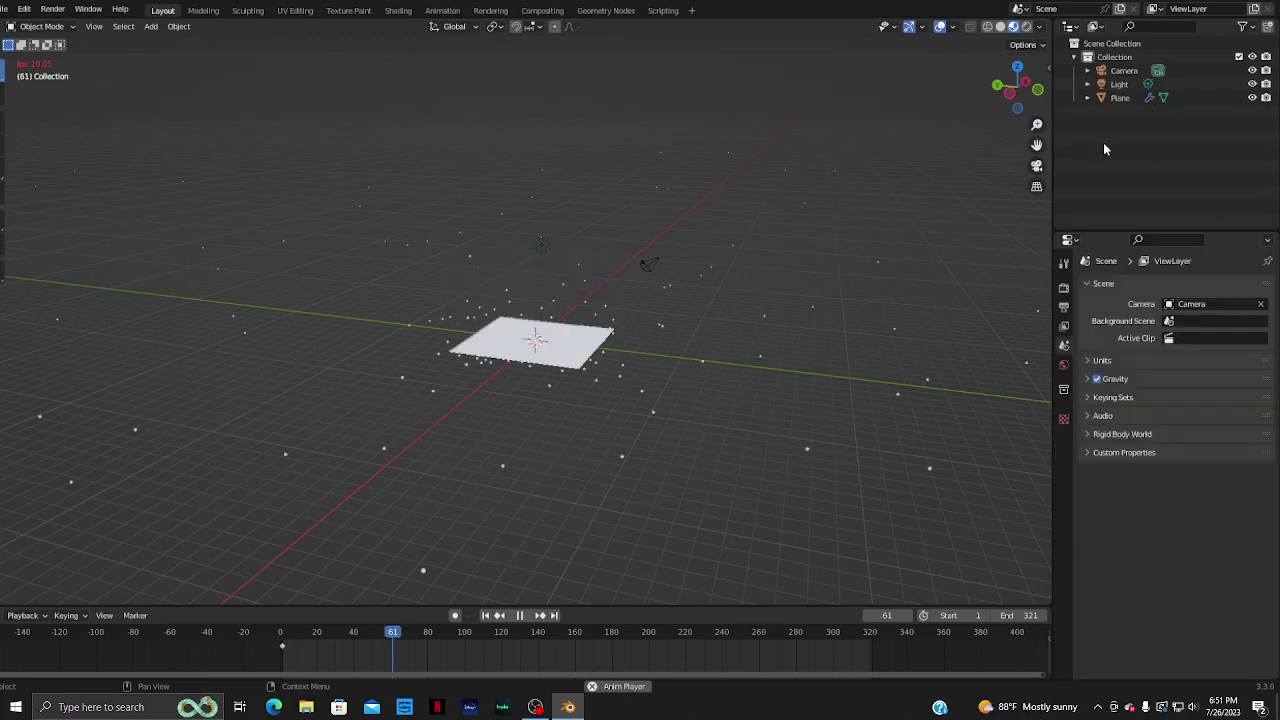
- Raise the plane upward with G and frame the view on it
left_click(536, 347)
key("g")
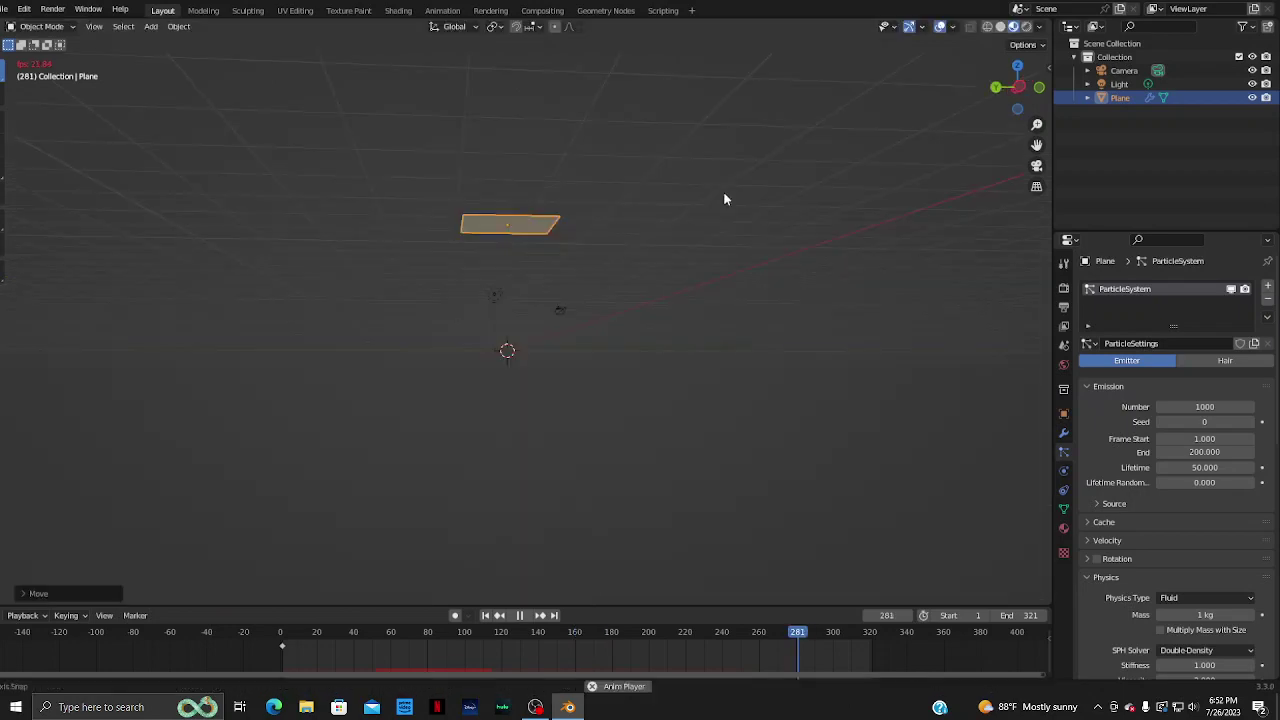
middle_click_drag(733, 232, 732, 244)
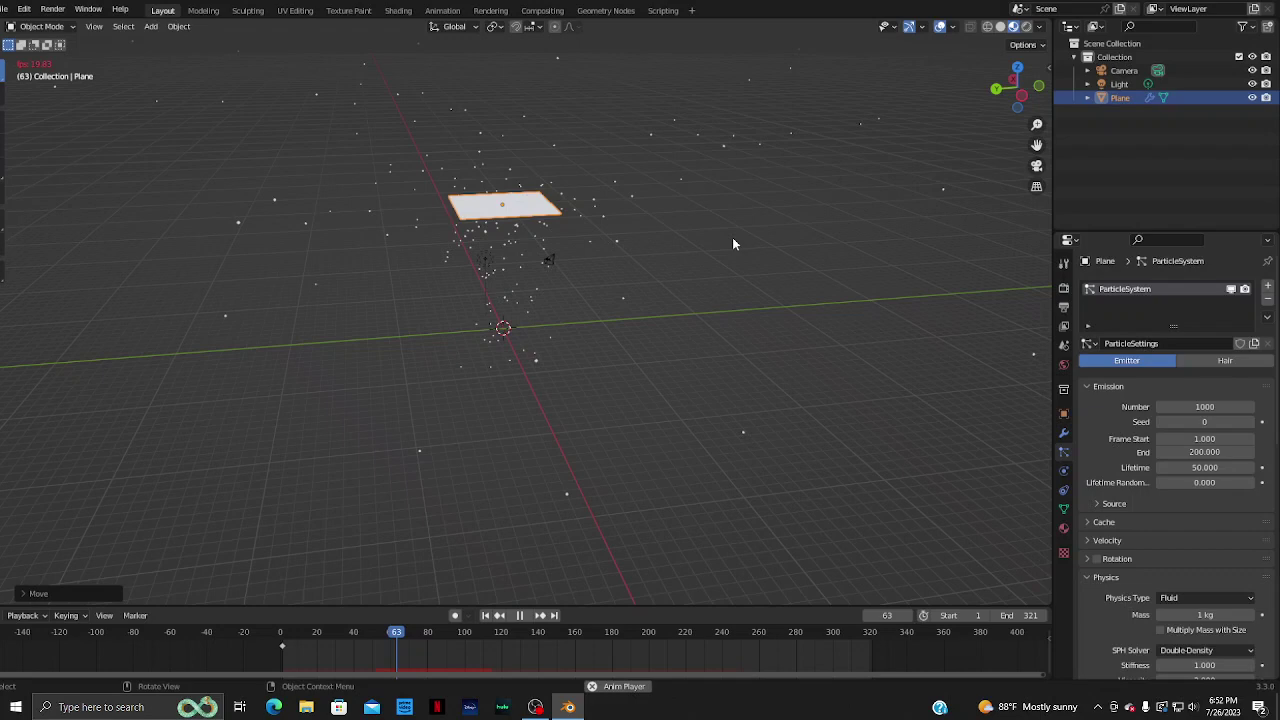
middle_click_drag(732, 237, 599, 304)
key("grave")
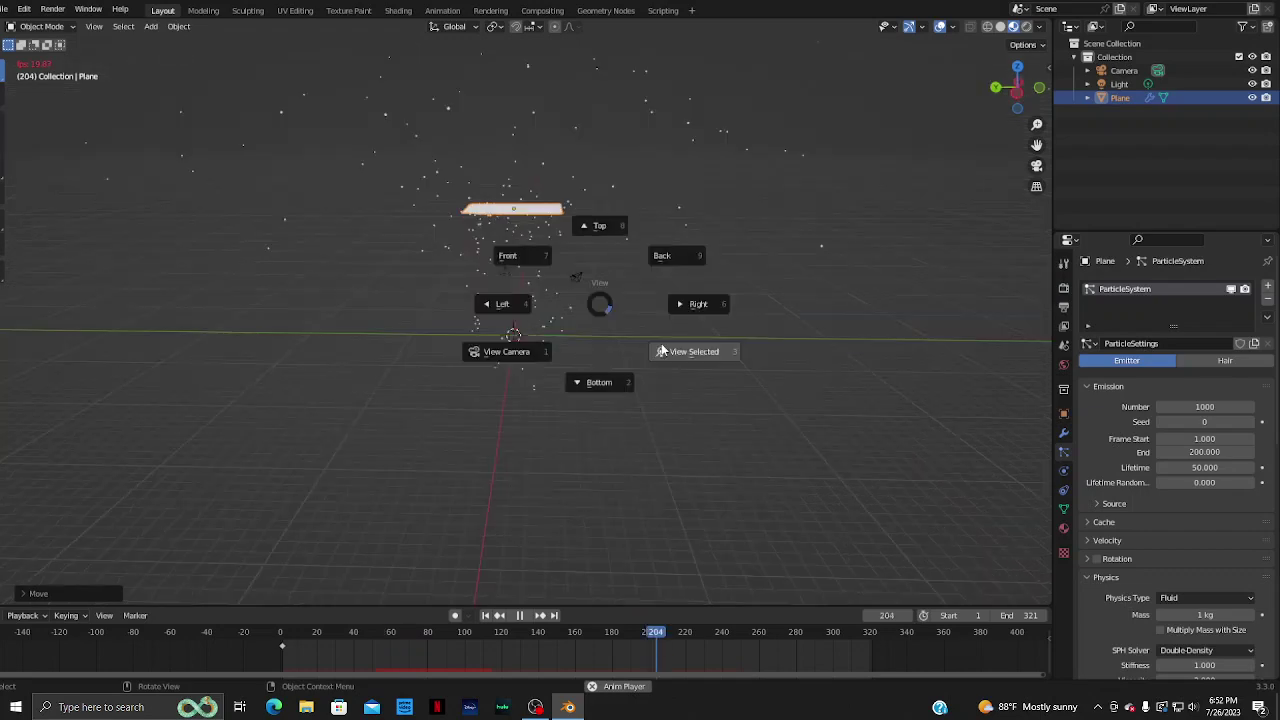
left_click(662, 351)
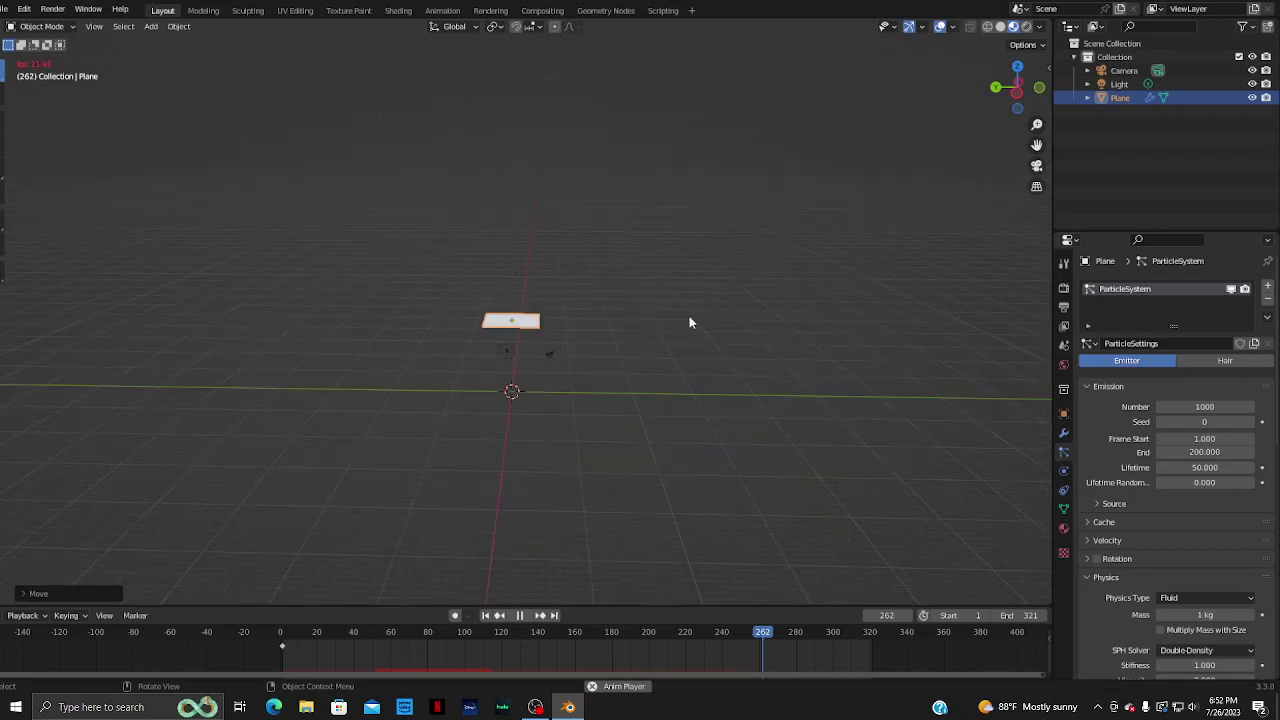
- Shorten the timeline's animation end frame and orbit the view to a diagonal angle
left_click_drag(1020, 615, 1005, 615)
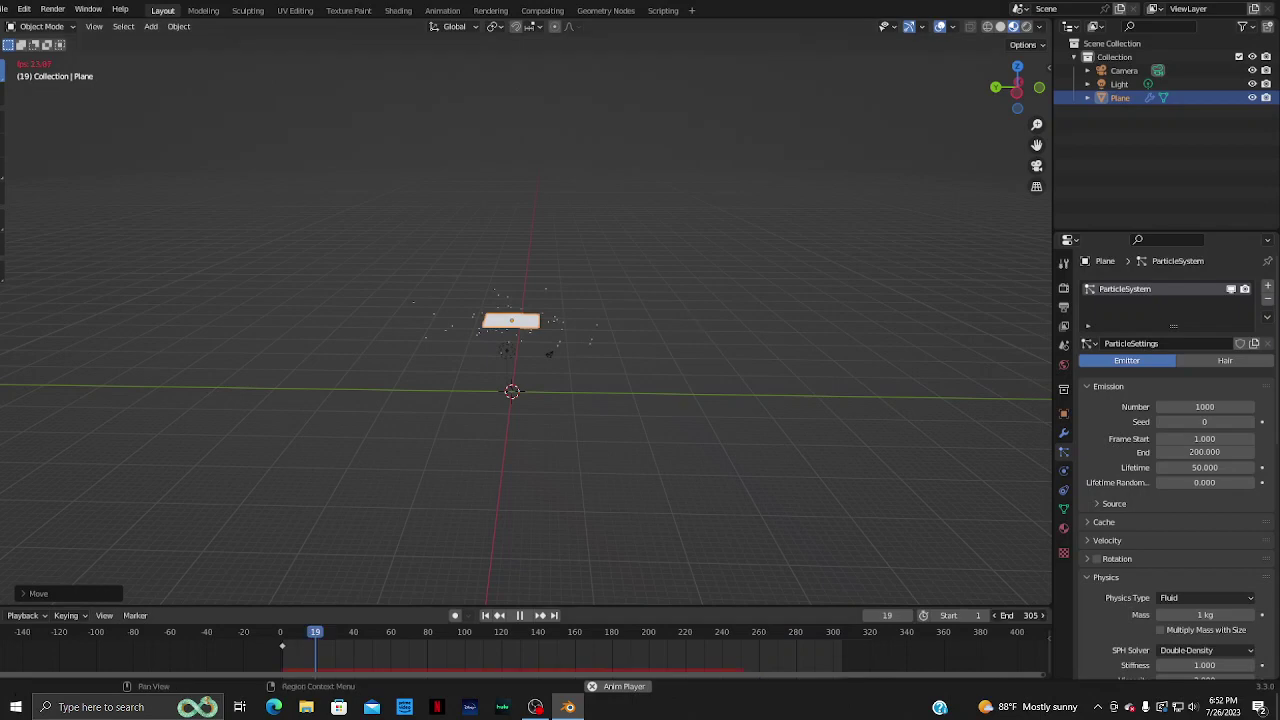
left_click_drag(1005, 615, 664, 349)
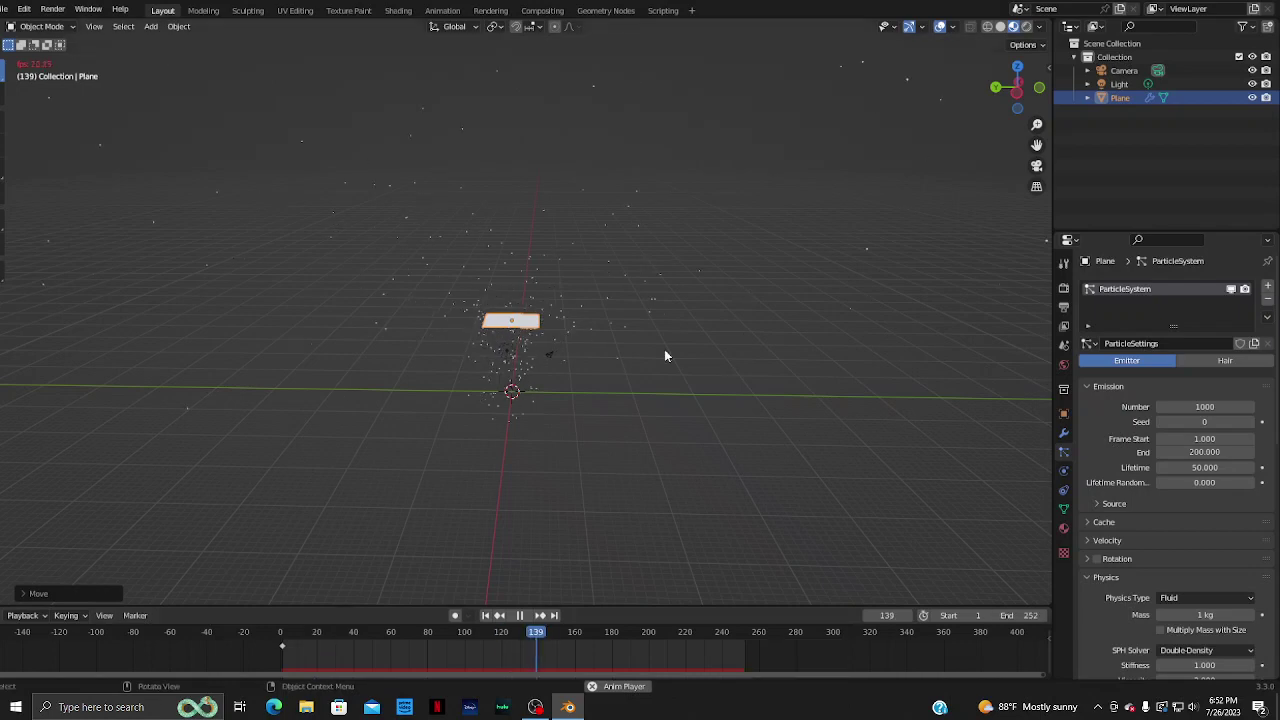
middle_click_drag(665, 355, 727, 353)
scroll(727, 353, "up", 4)
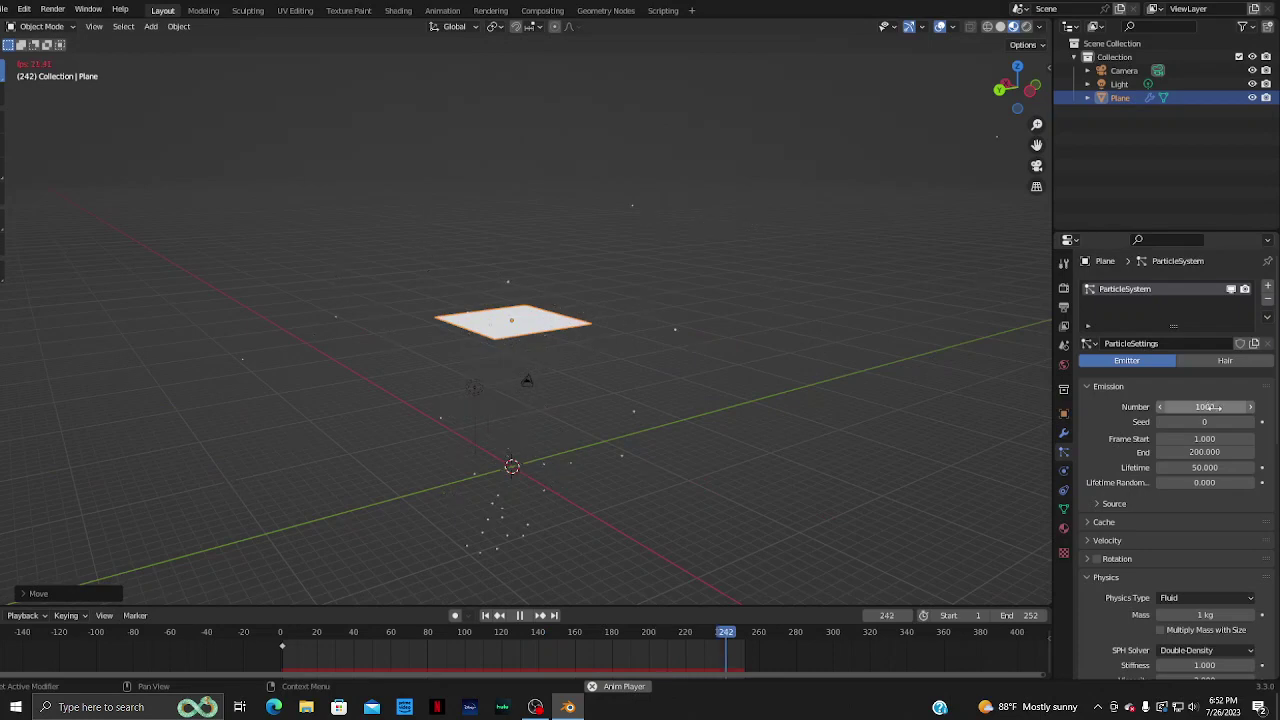
- Set particle emission to 1039 particles, seed 23, ending at frame 269
left_click_drag(1217, 407, 1240, 407)
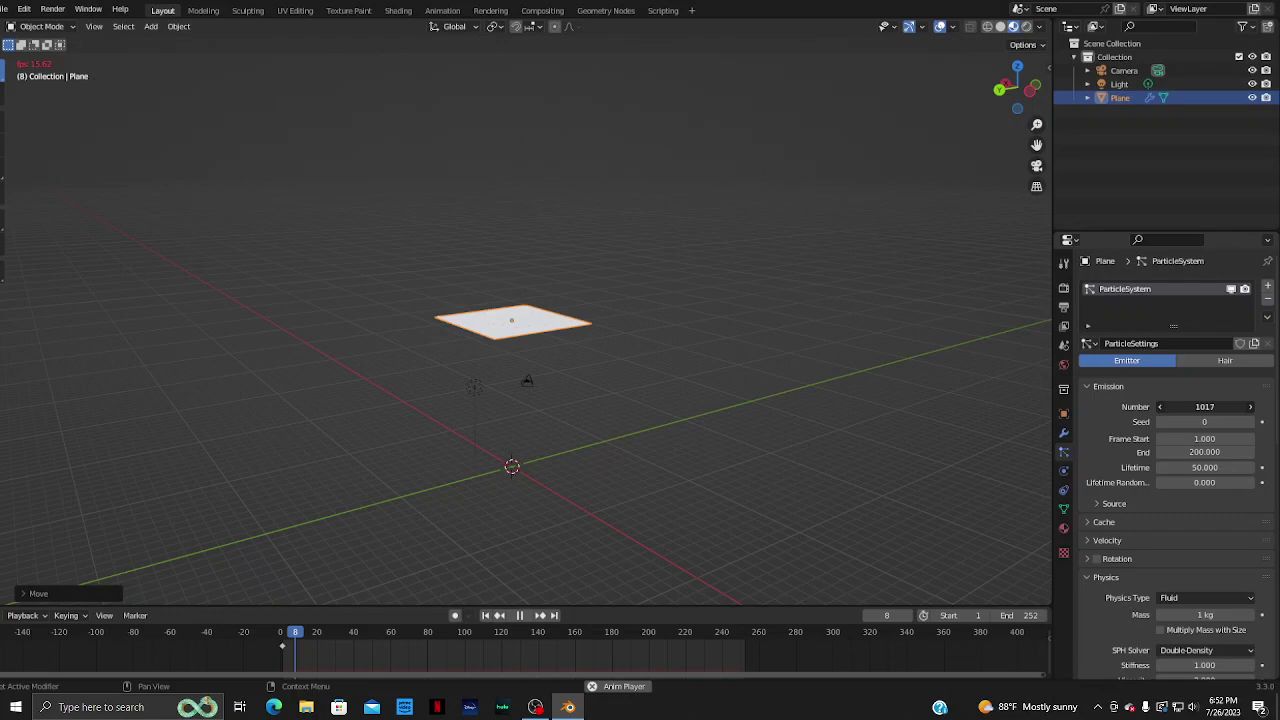
left_click_drag(1240, 407, 1252, 407)
mouse_move(1178, 422)
left_mouse_down()
mouse_move(1200, 422)
mouse_move(1195, 443)
left_mouse_up()
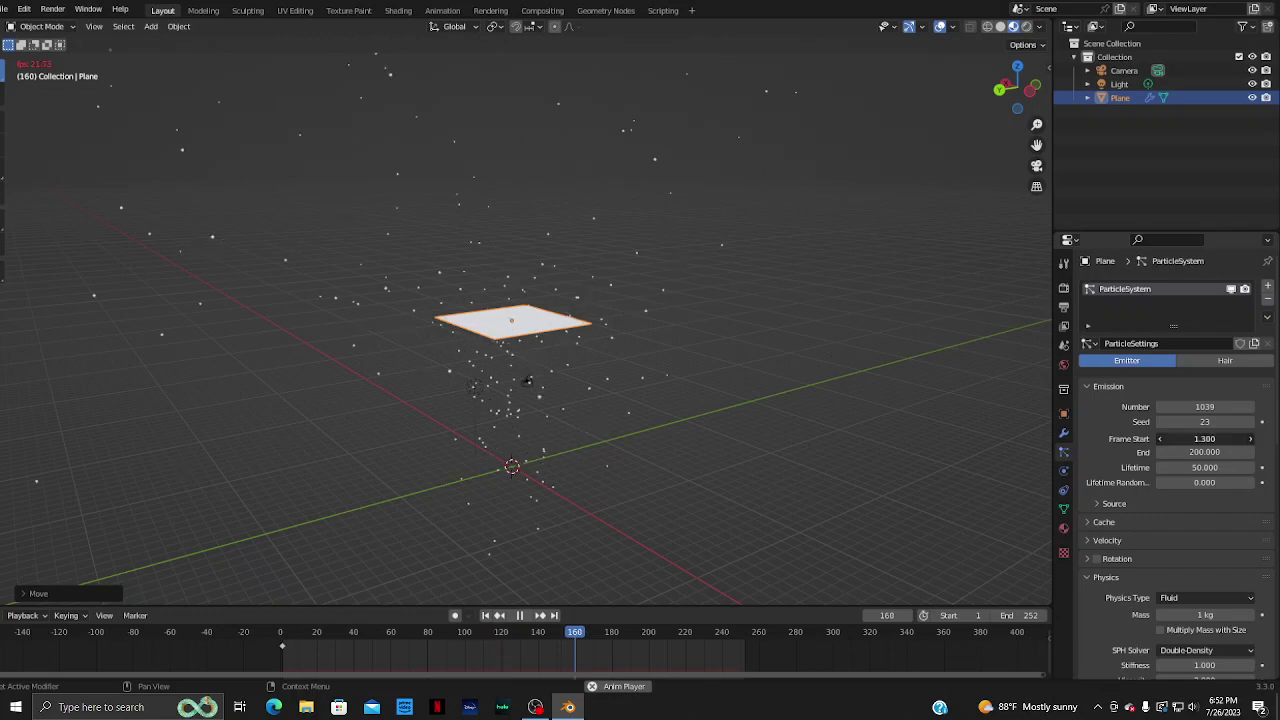
left_click_drag(1185, 452, 1200, 452)
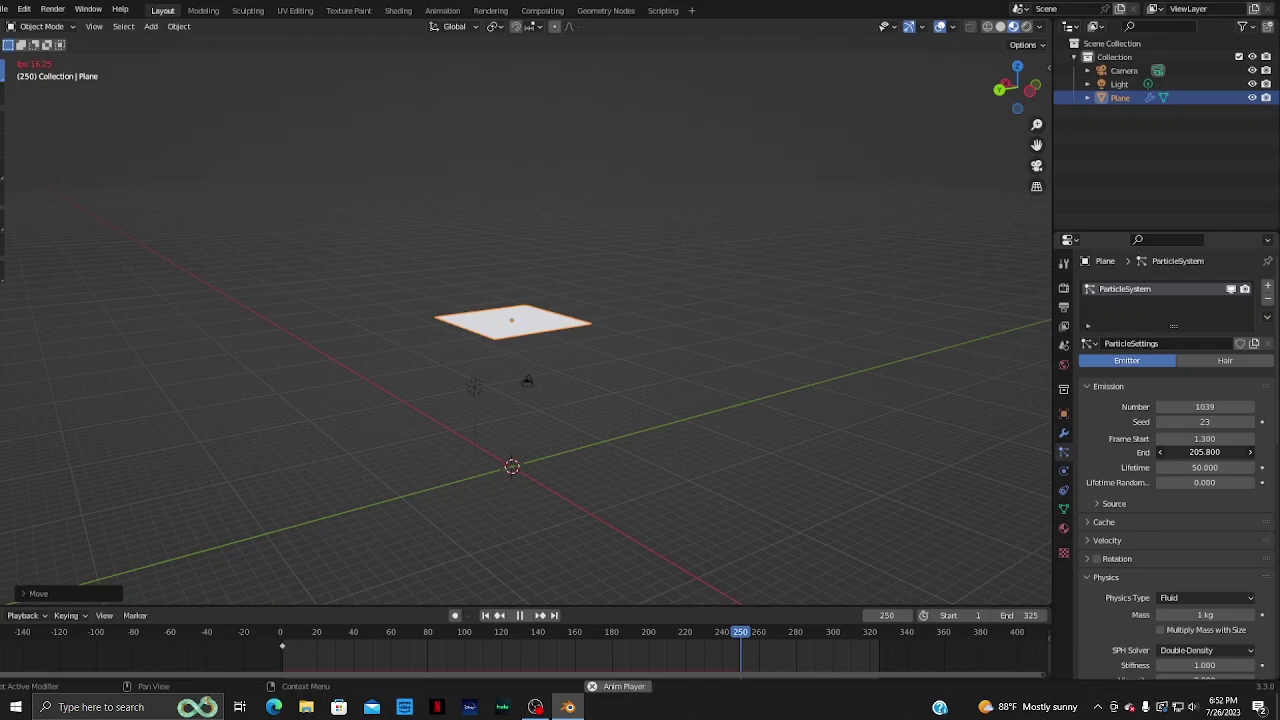
left_click_drag(1167, 452, 1210, 452)
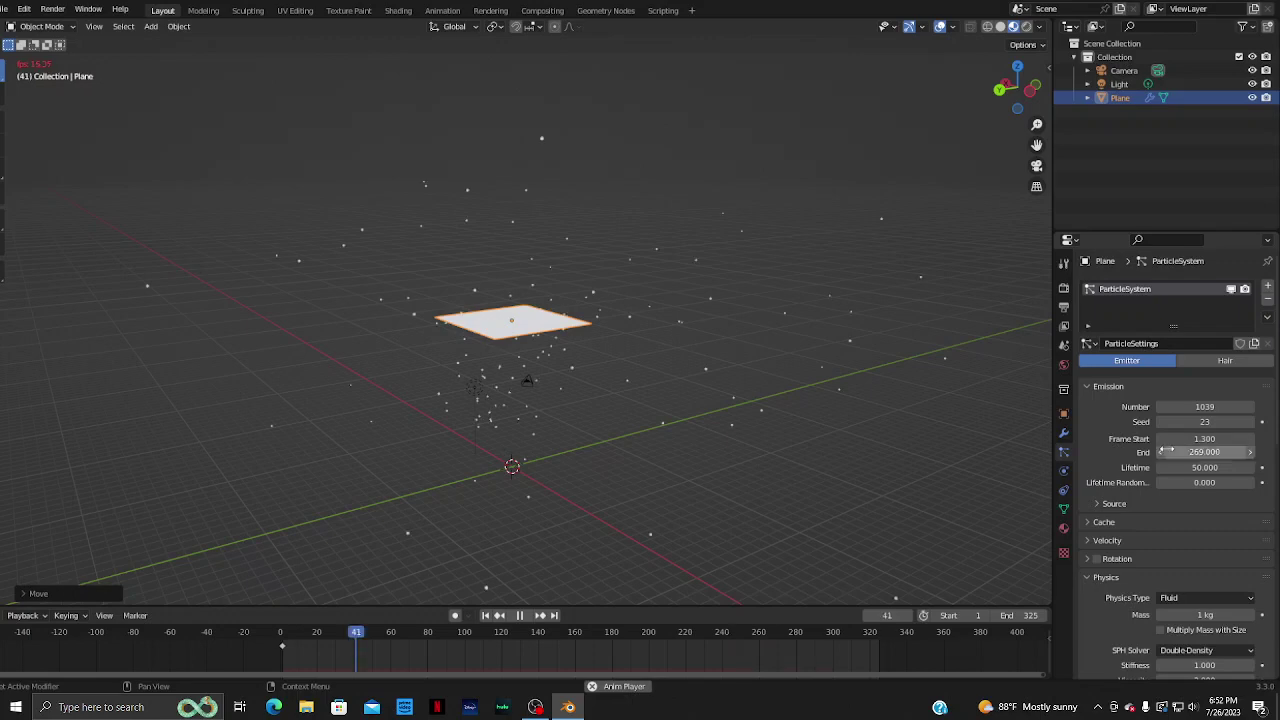
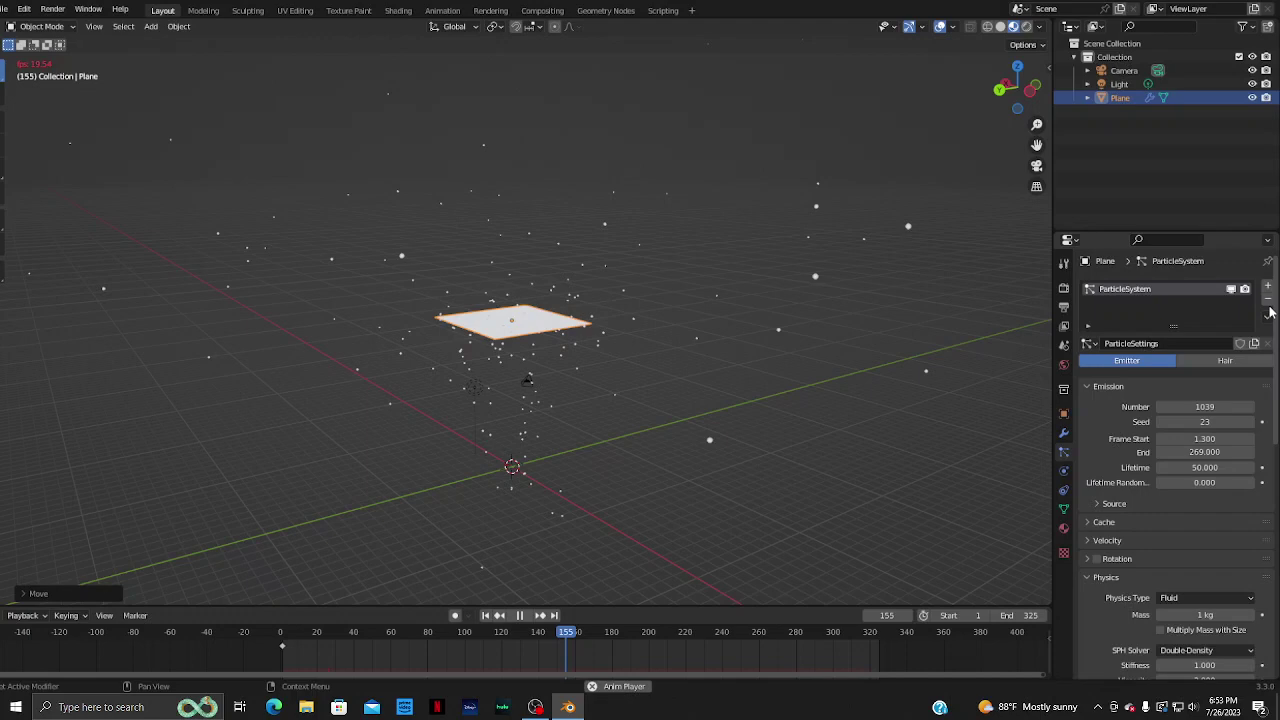
- Lower the particle mass and expand the particle cache settings
scroll(1177, 513, "down", 2)
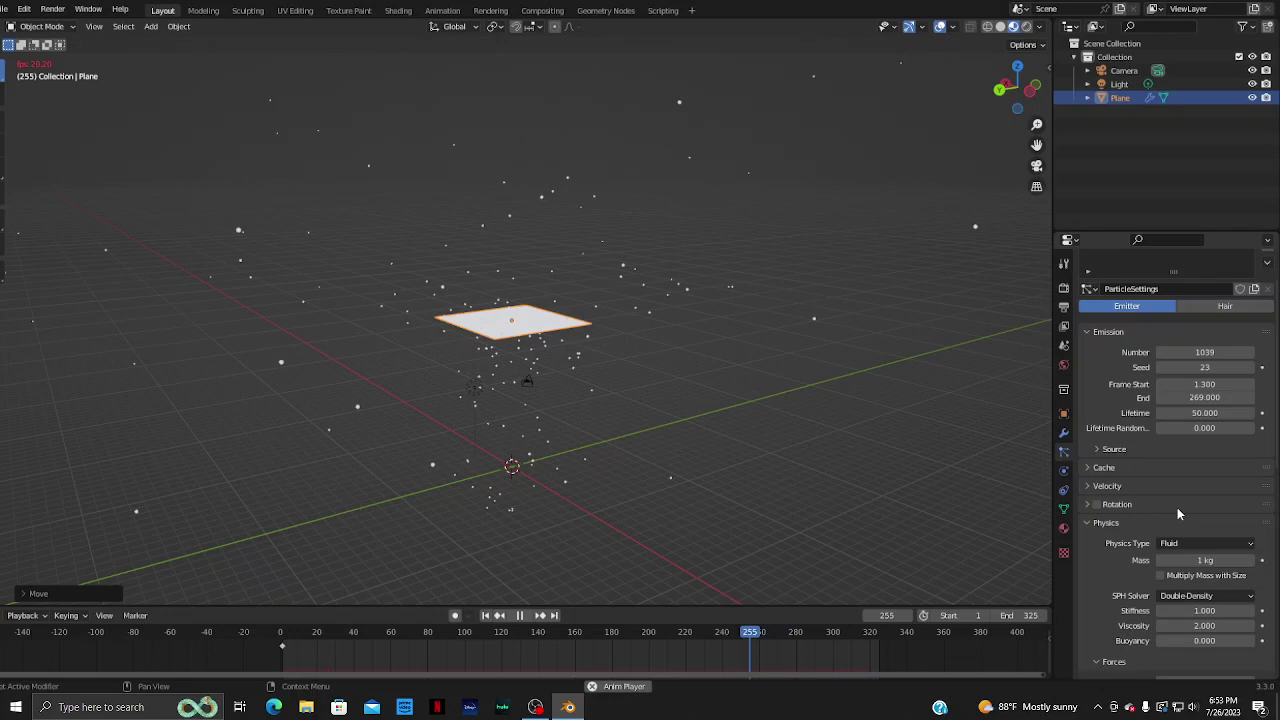
scroll(1177, 513, "down", 3)
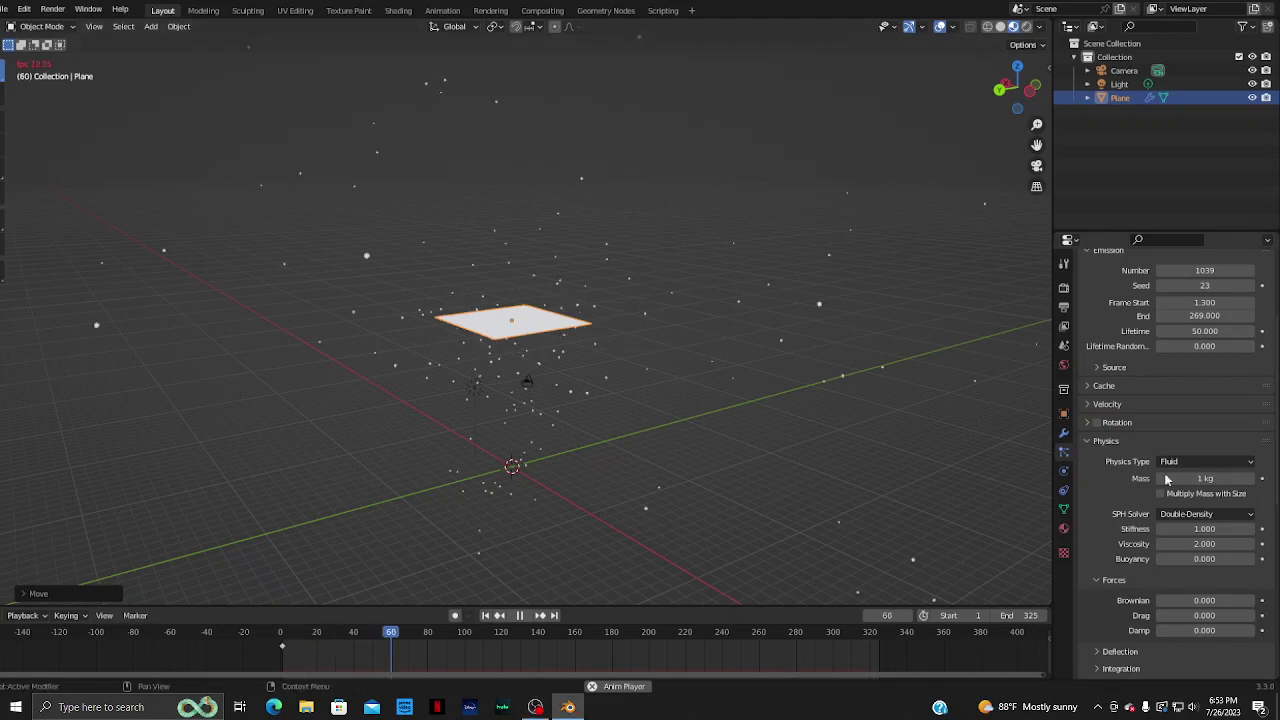
mouse_move(1166, 480)
left_mouse_down()
mouse_move(1180, 480)
mouse_move(1149, 480)
left_mouse_up()
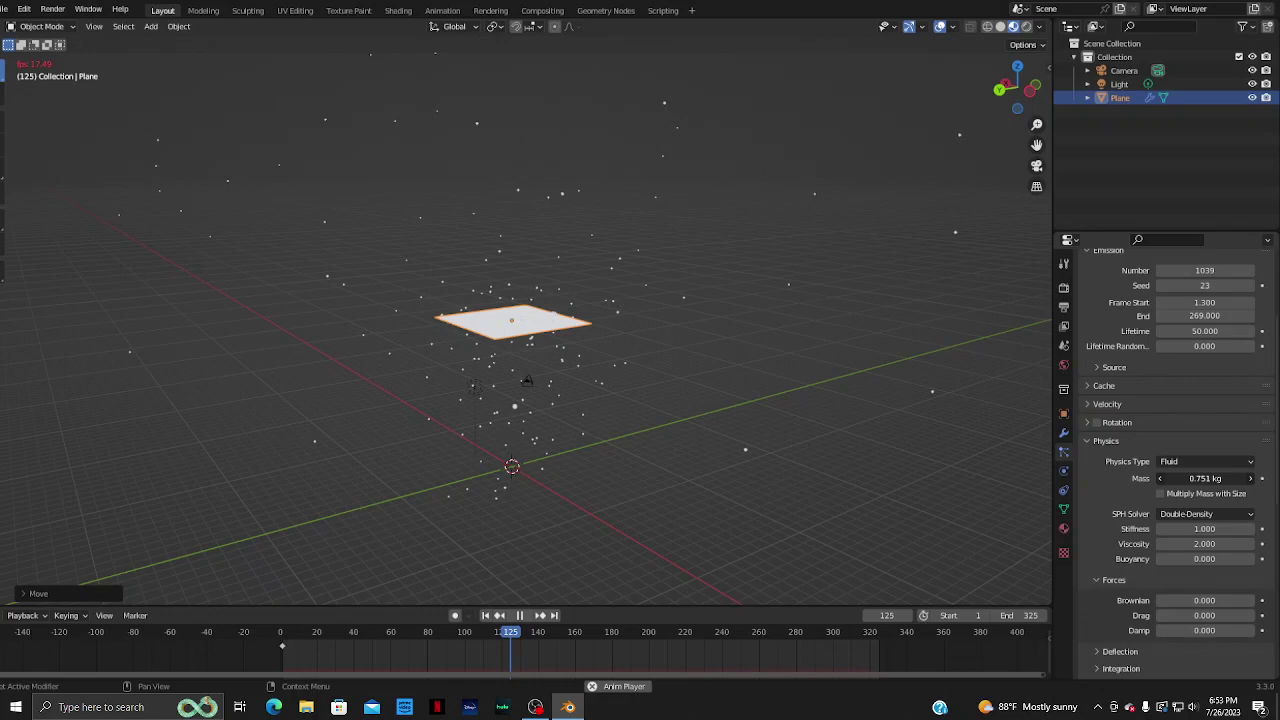
left_click(1104, 385)
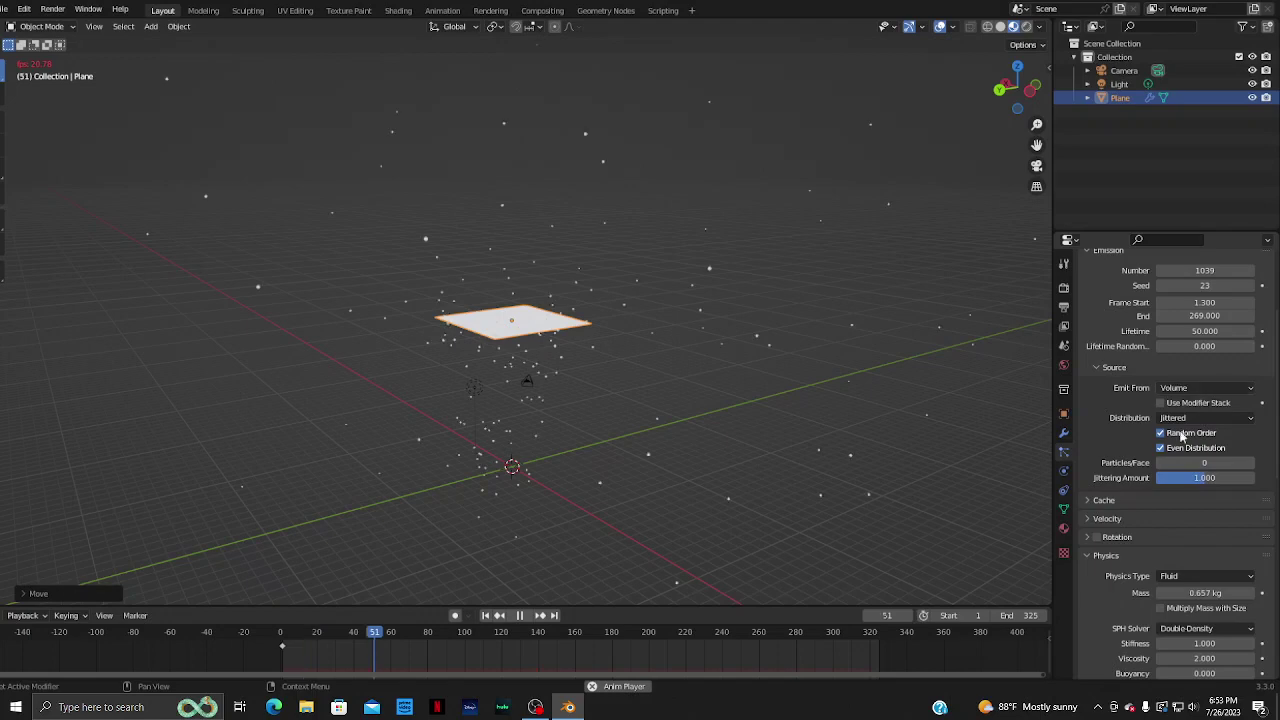
- Set particle Distribution to Random, enable Use Modifier Stack, and emit from Faces
left_click(1185, 418)
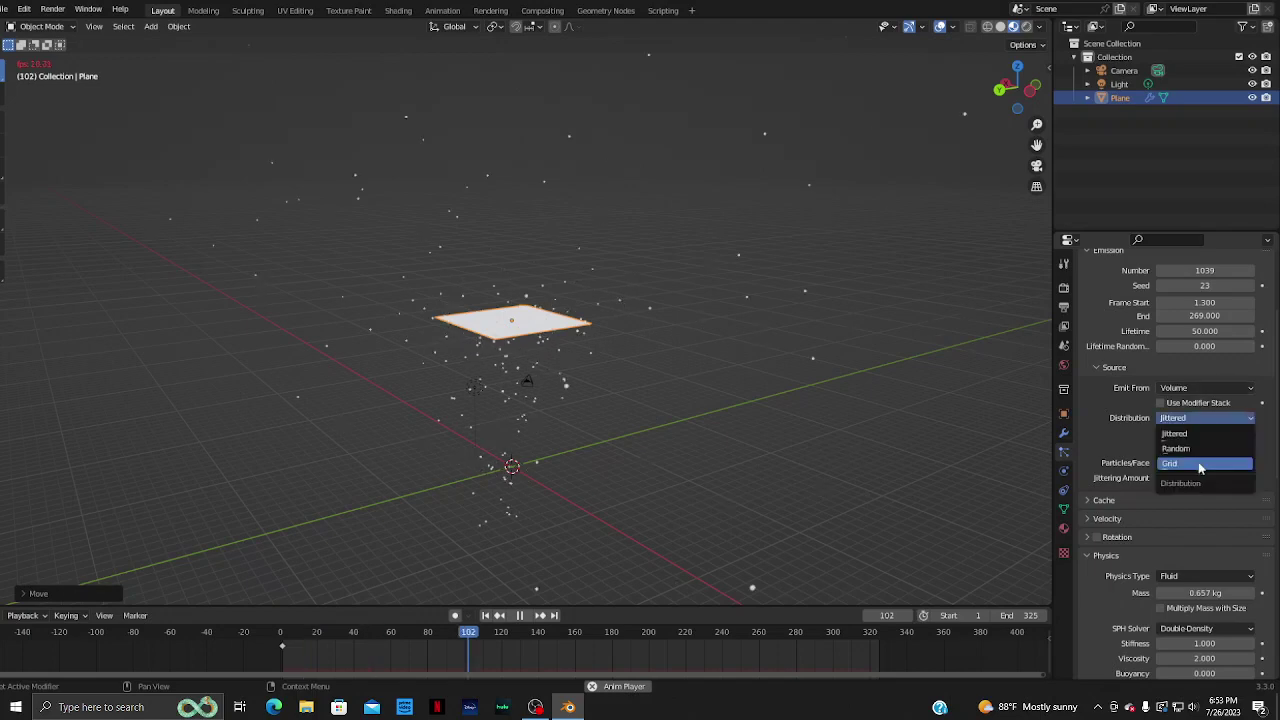
left_click(1176, 448)
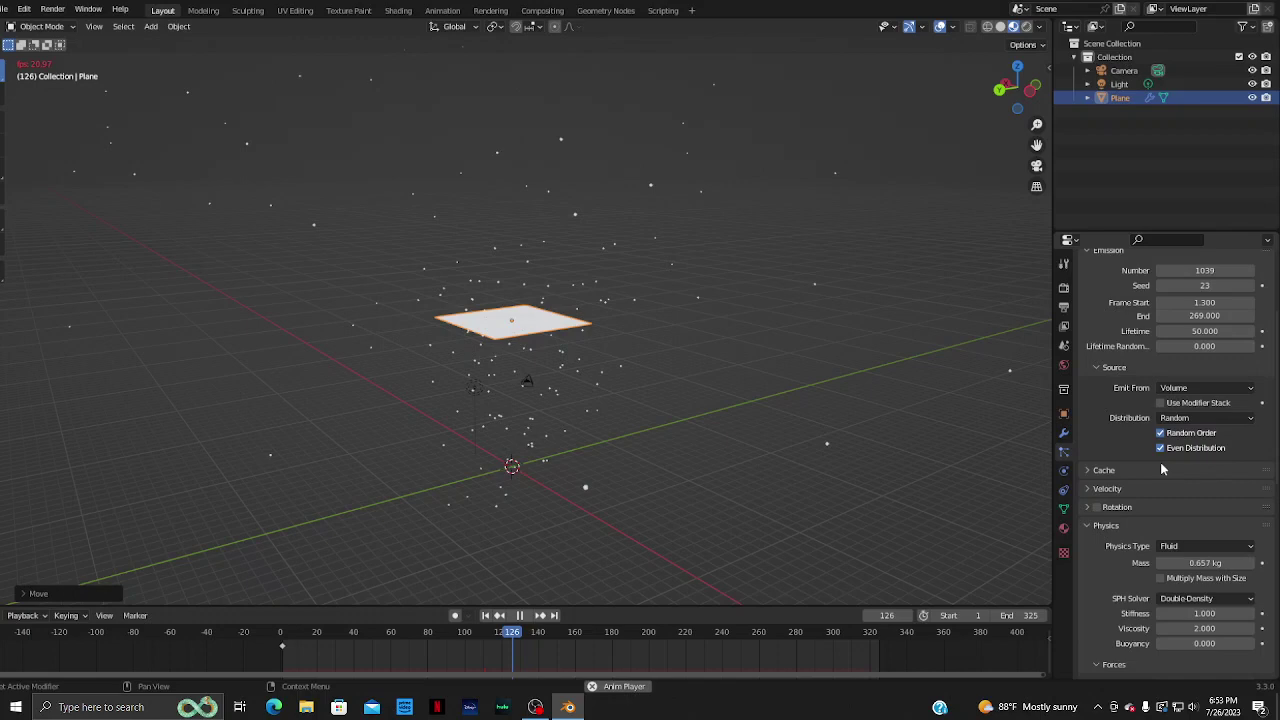
left_click(1160, 402)
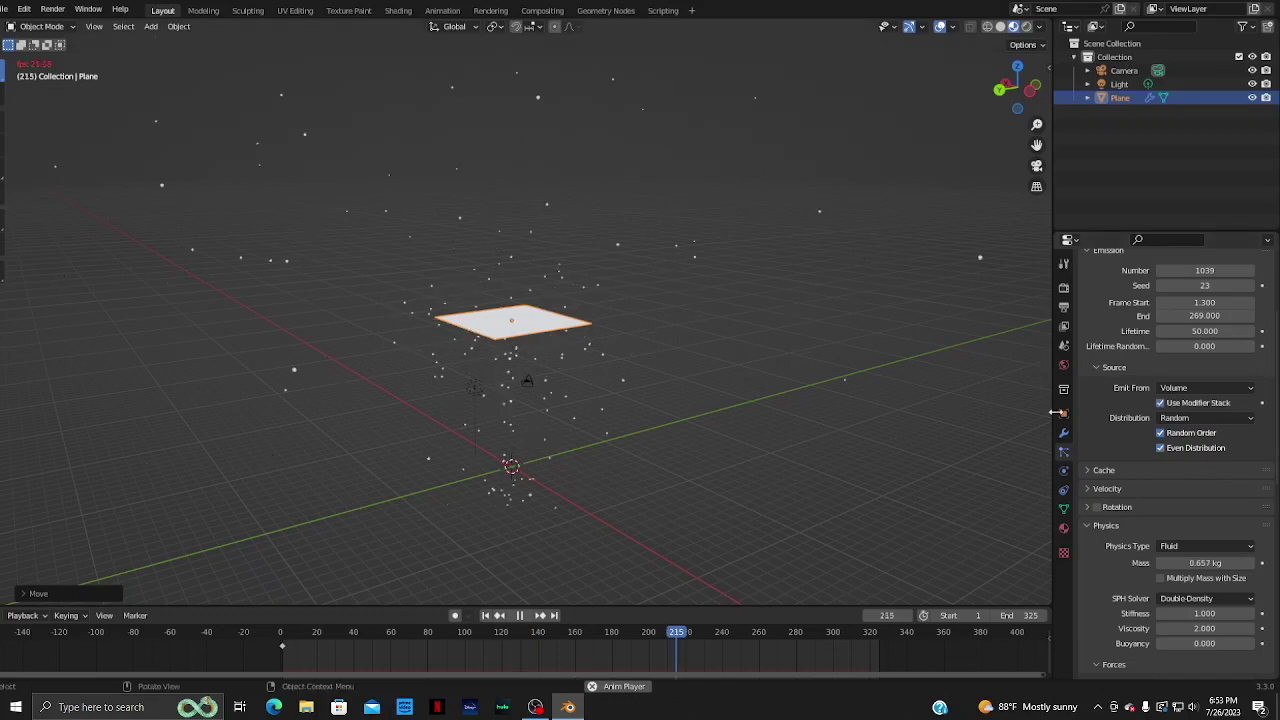
left_click(1209, 392)
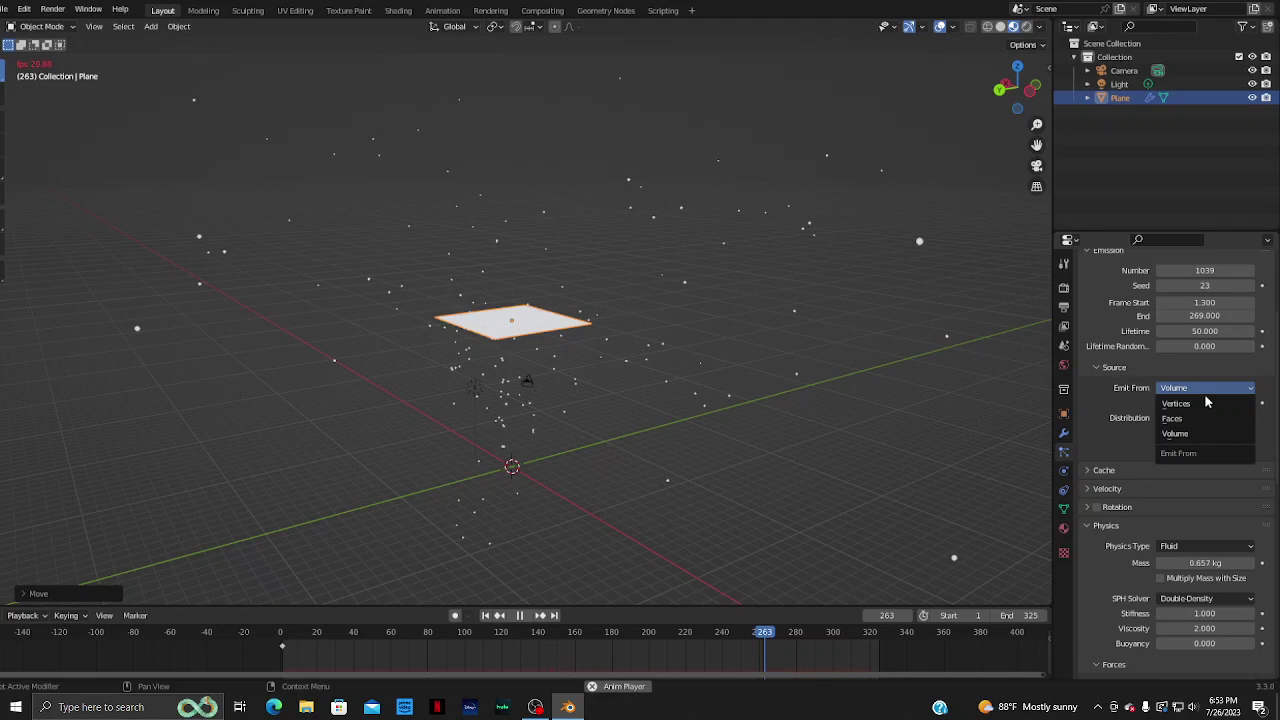
left_click(1204, 418)
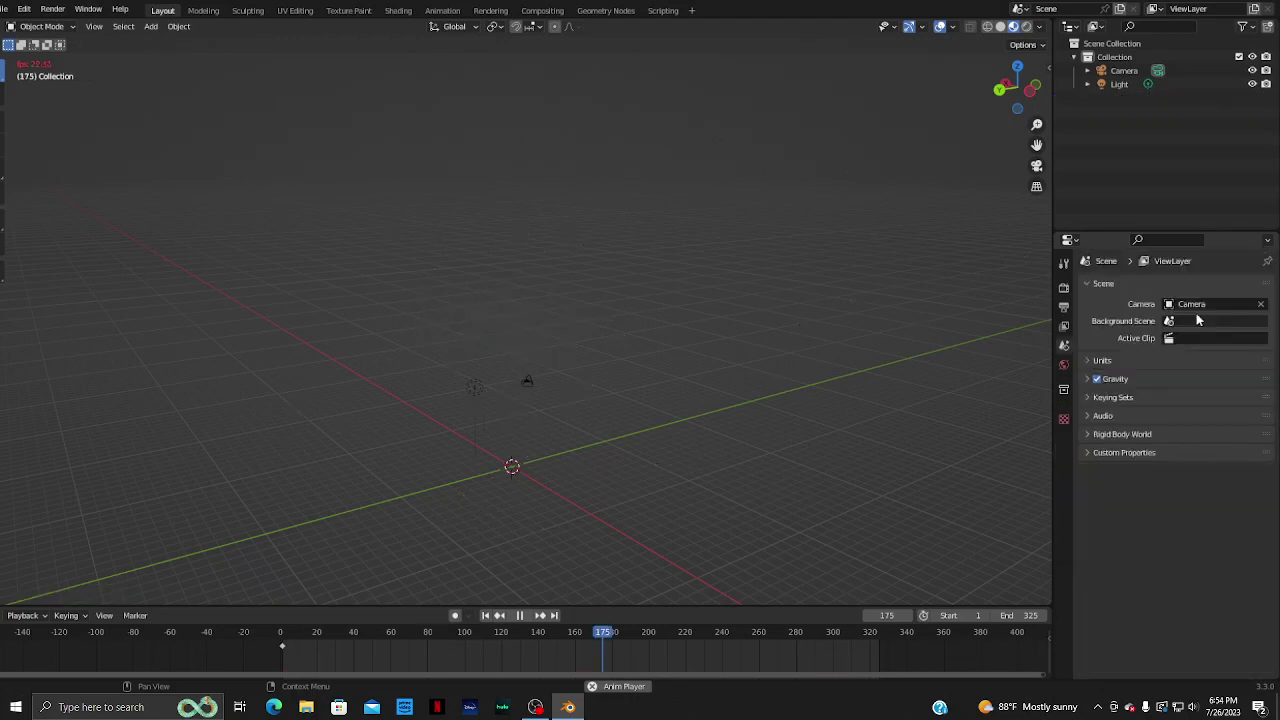
- Stop playback and add a metaball at the origin, framed in the view
key("Escape")
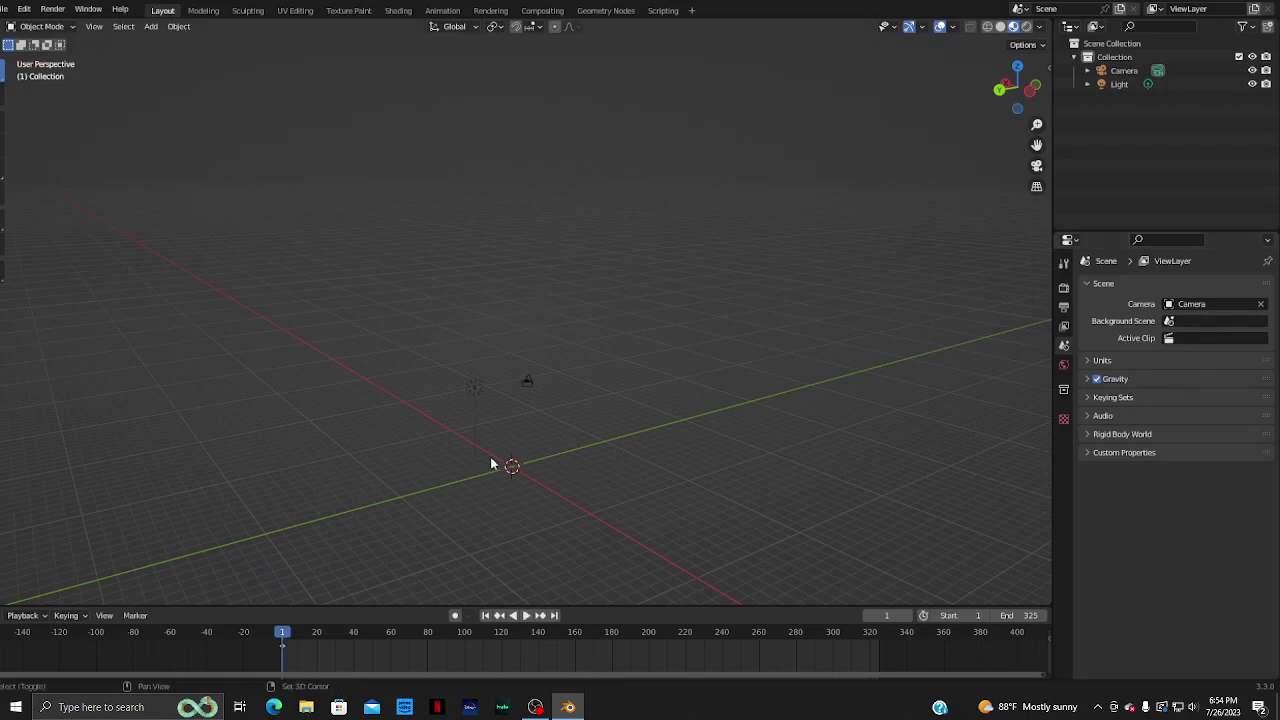
key("shift+a")
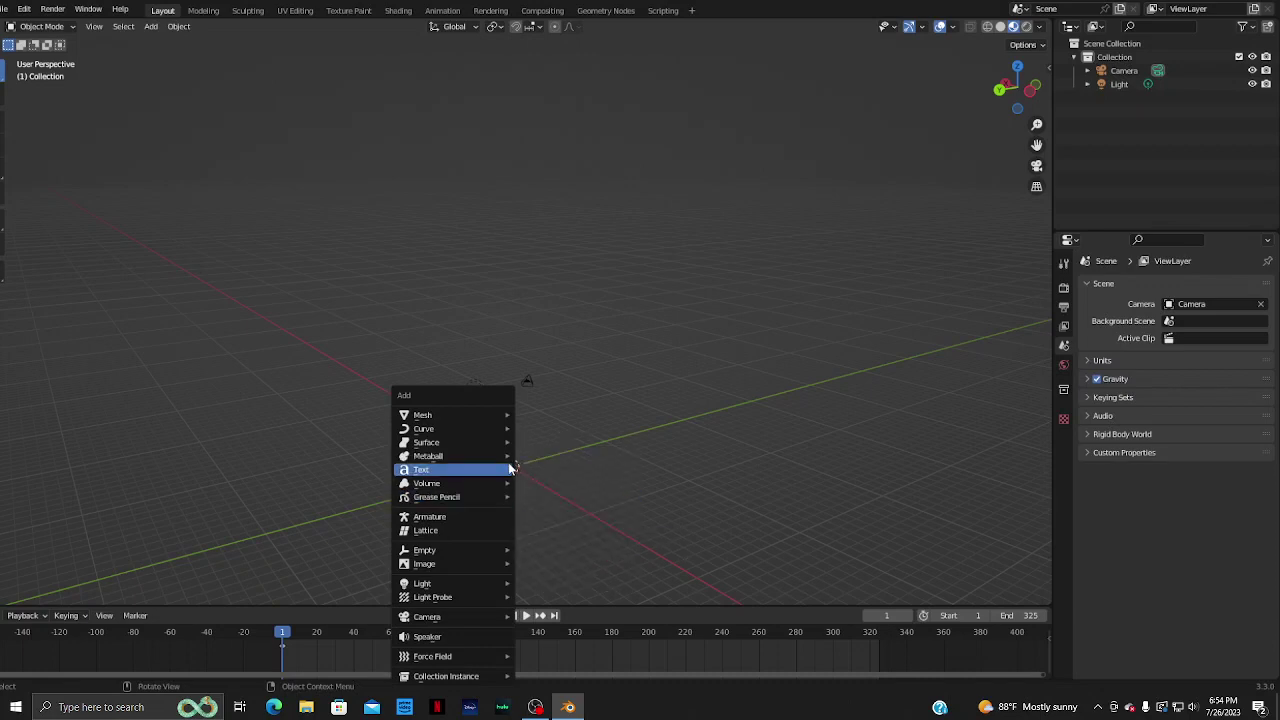
mouse_move(428, 456)
left_click(545, 460)
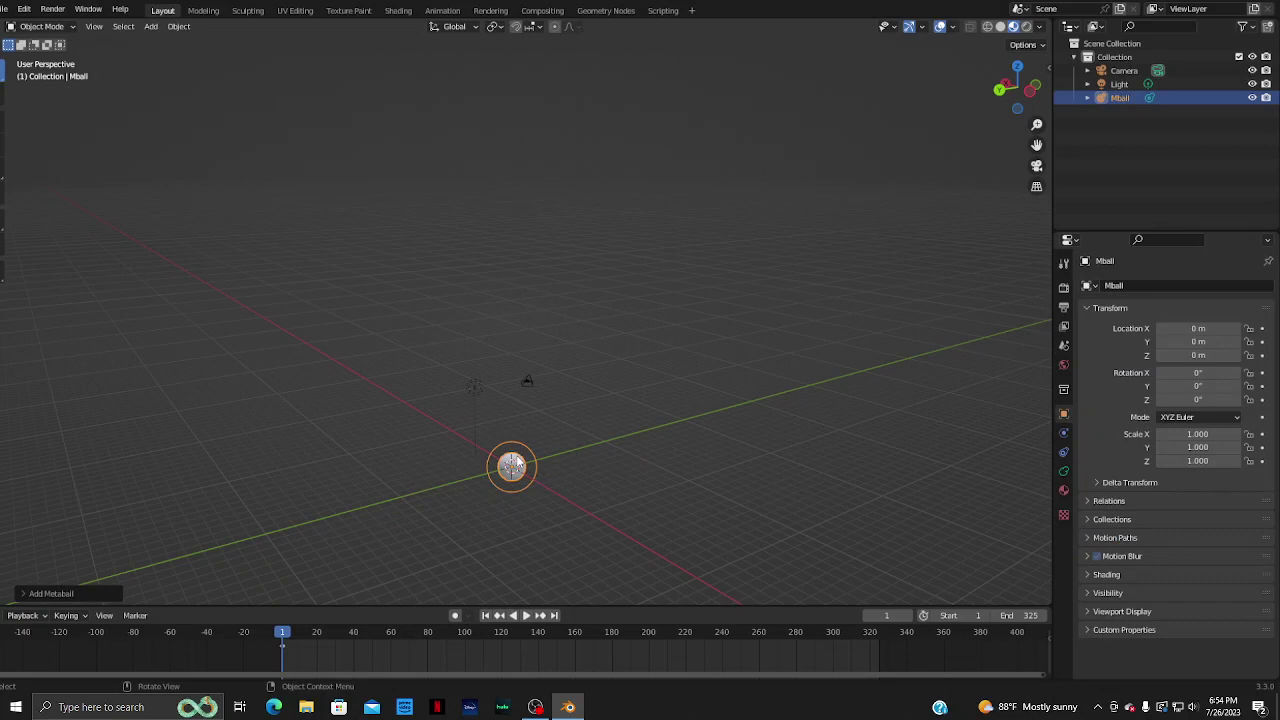
key("grave")
left_click(583, 482)
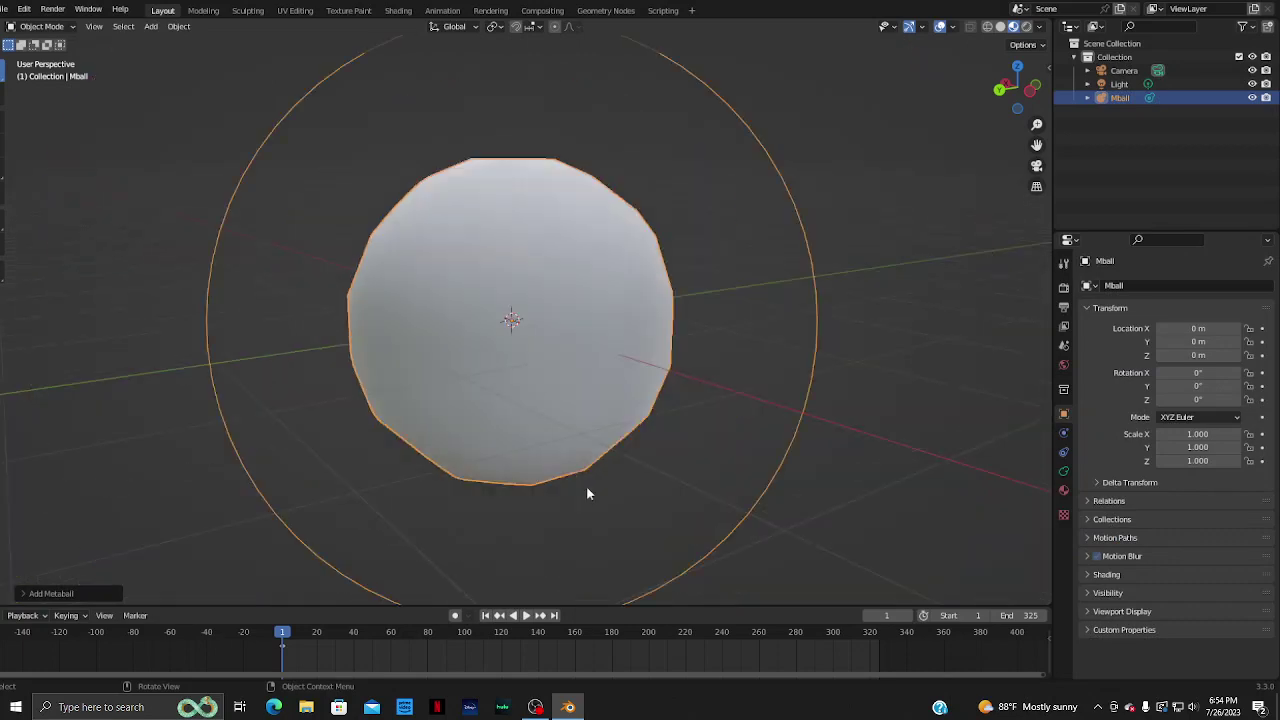
scroll(587, 493, "down", 8)
left_click(71, 592)
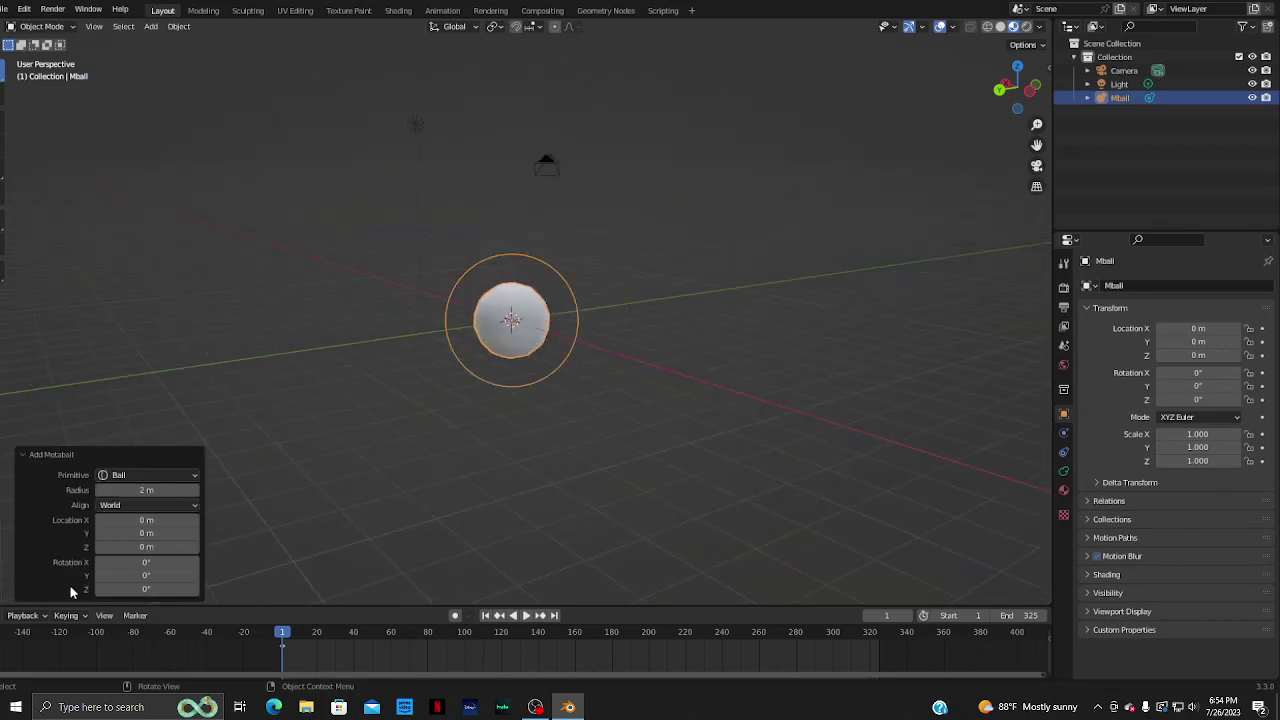
- Try the Capsule, Plane and Cube metaball shapes from different view angles
left_click(146, 476)
left_click(152, 496)
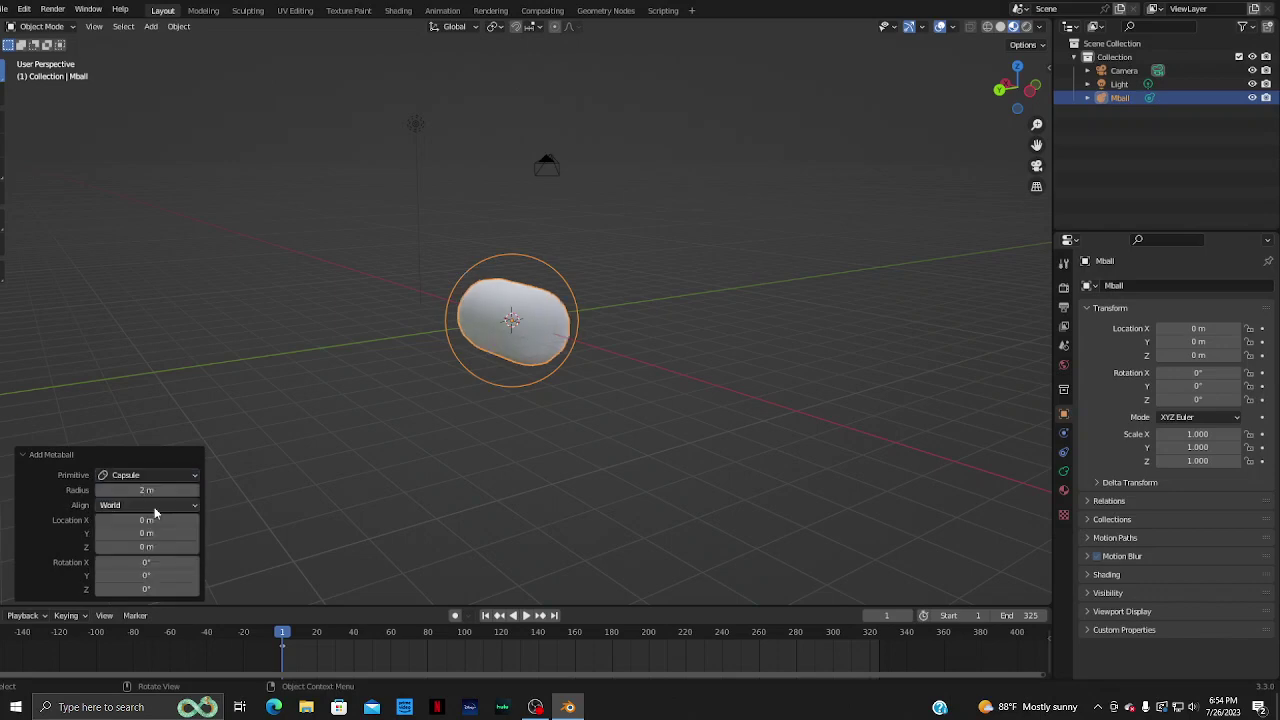
mouse_move(492, 502)
middle_mouse_down()
mouse_move(657, 463)
mouse_move(559, 497)
middle_mouse_up()
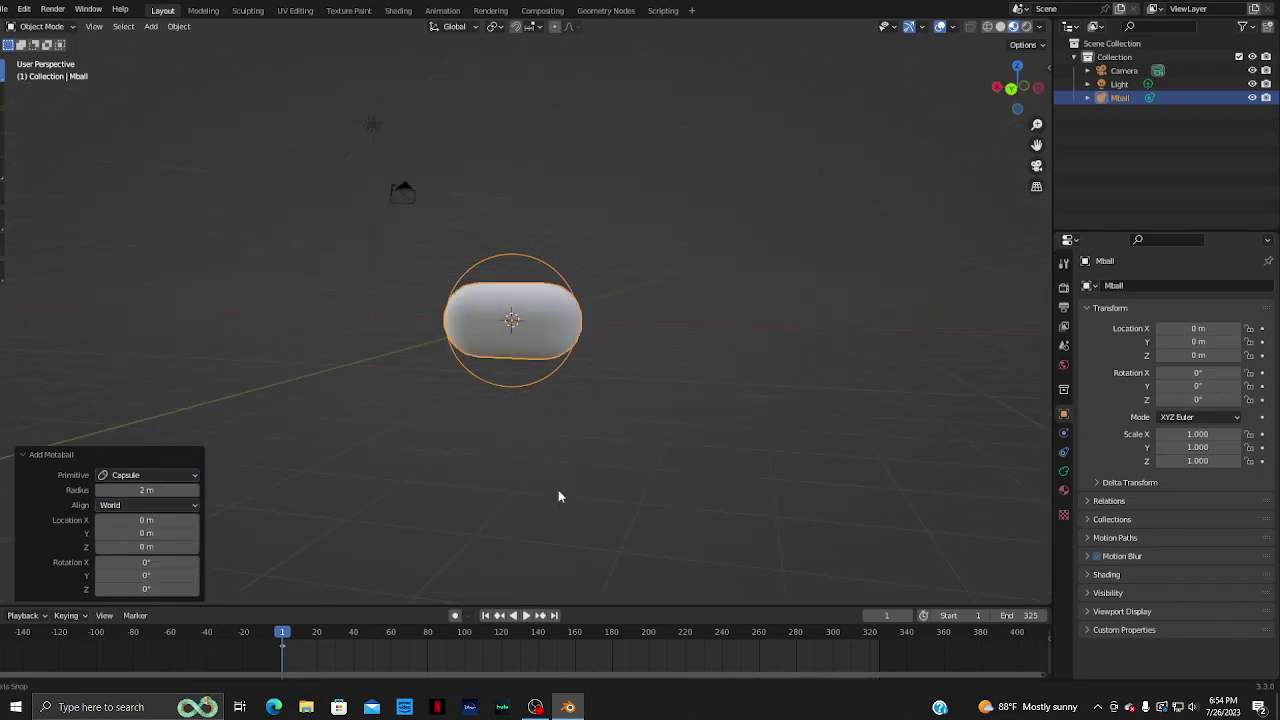
left_click(148, 476)
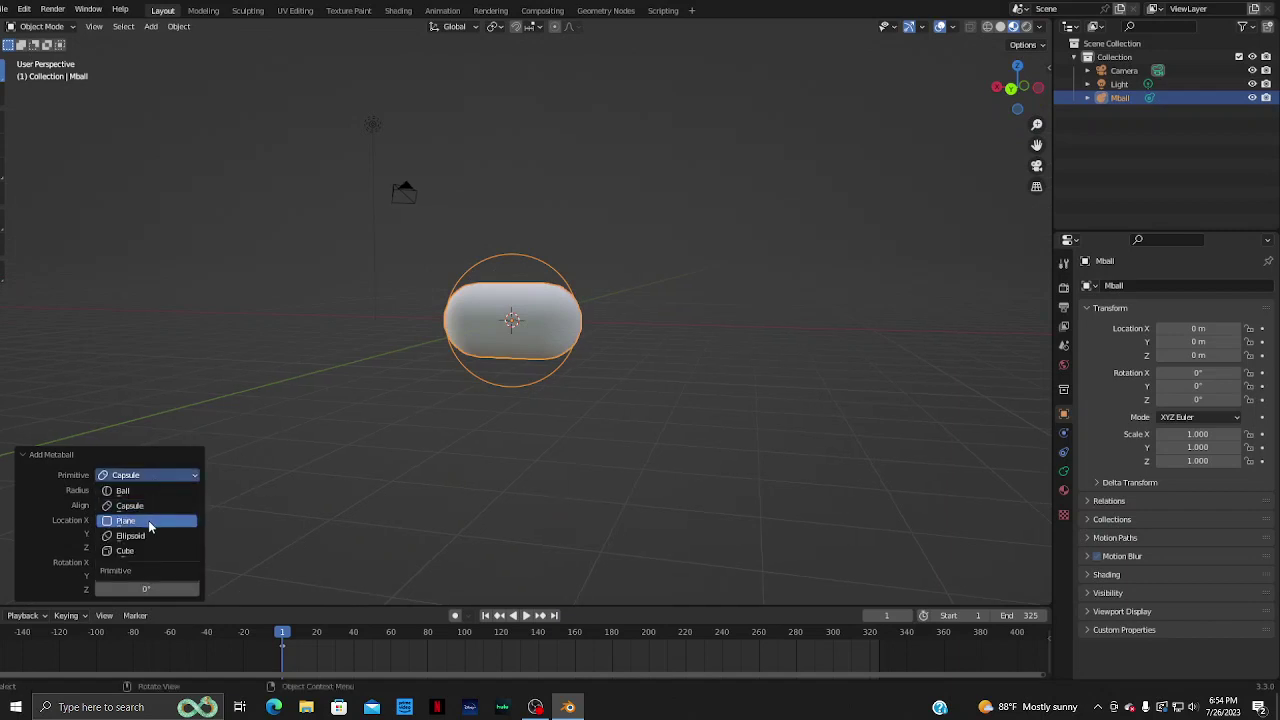
left_click(150, 522)
mouse_move(281, 443)
middle_mouse_down()
mouse_move(260, 495)
mouse_move(210, 486)
middle_mouse_up()
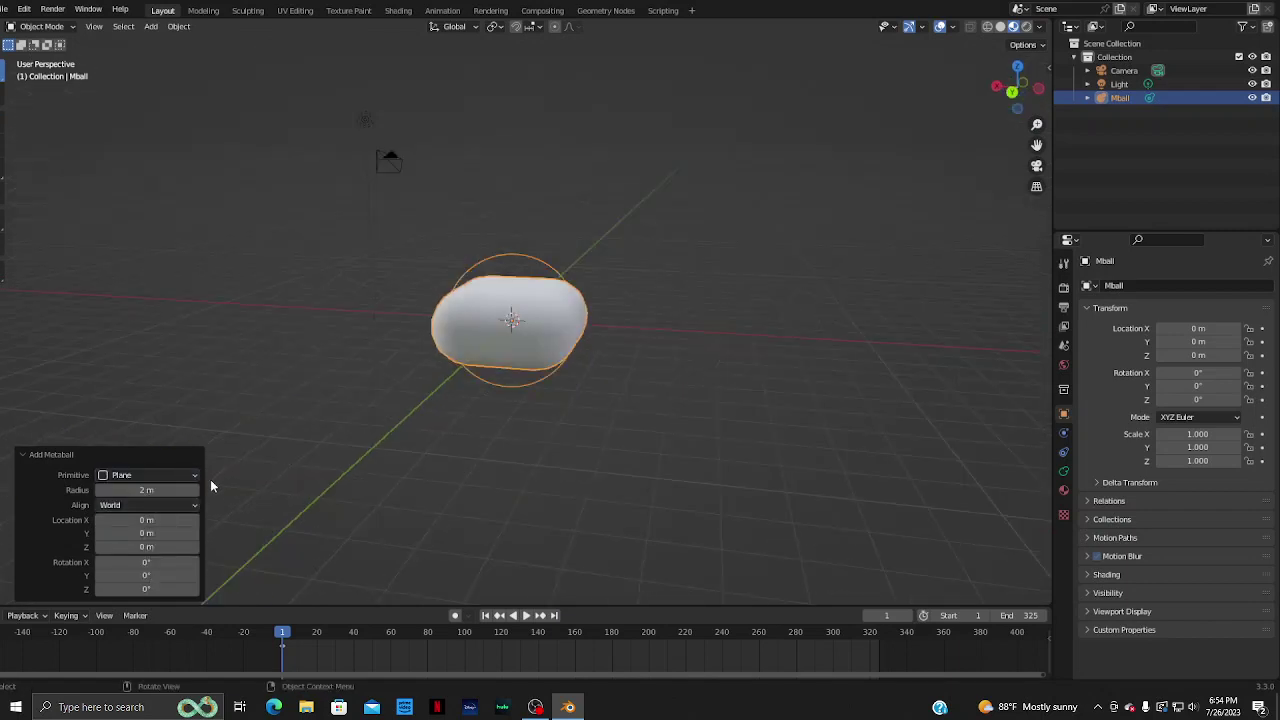
left_click(150, 475)
left_click(166, 550)
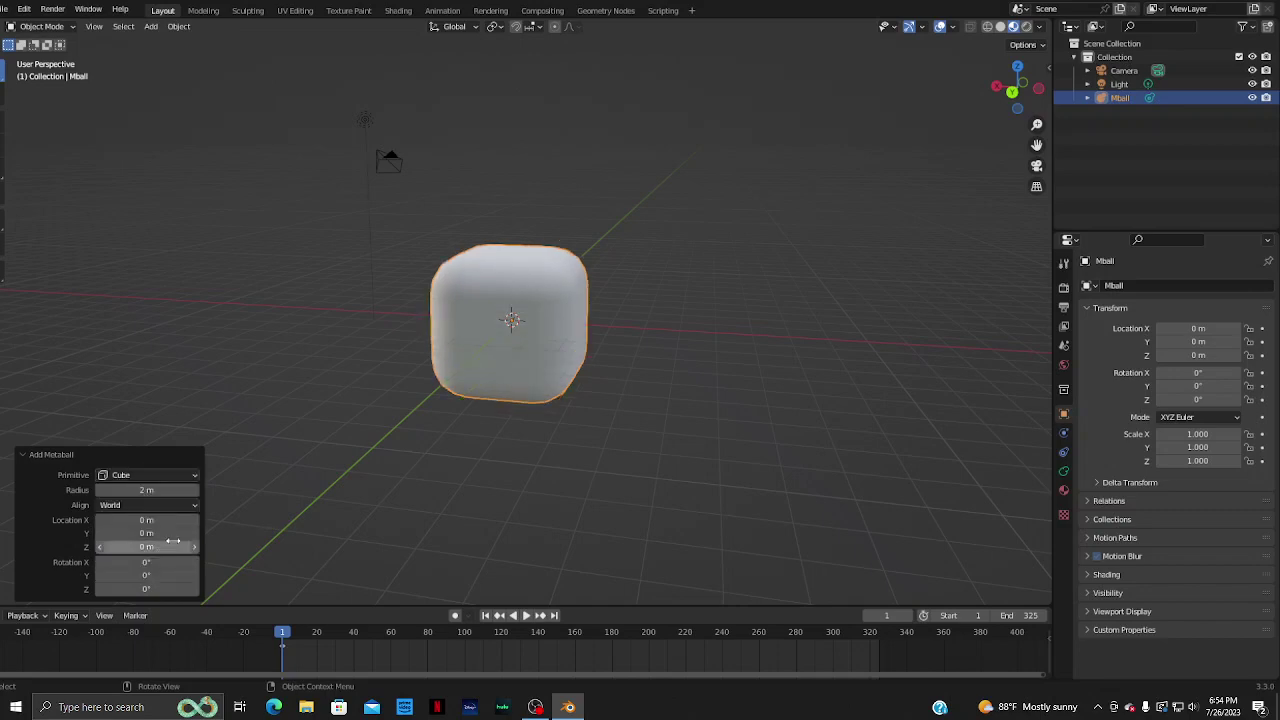
mouse_move(401, 437)
middle_mouse_down()
mouse_move(414, 446)
mouse_move(163, 508)
middle_mouse_up()
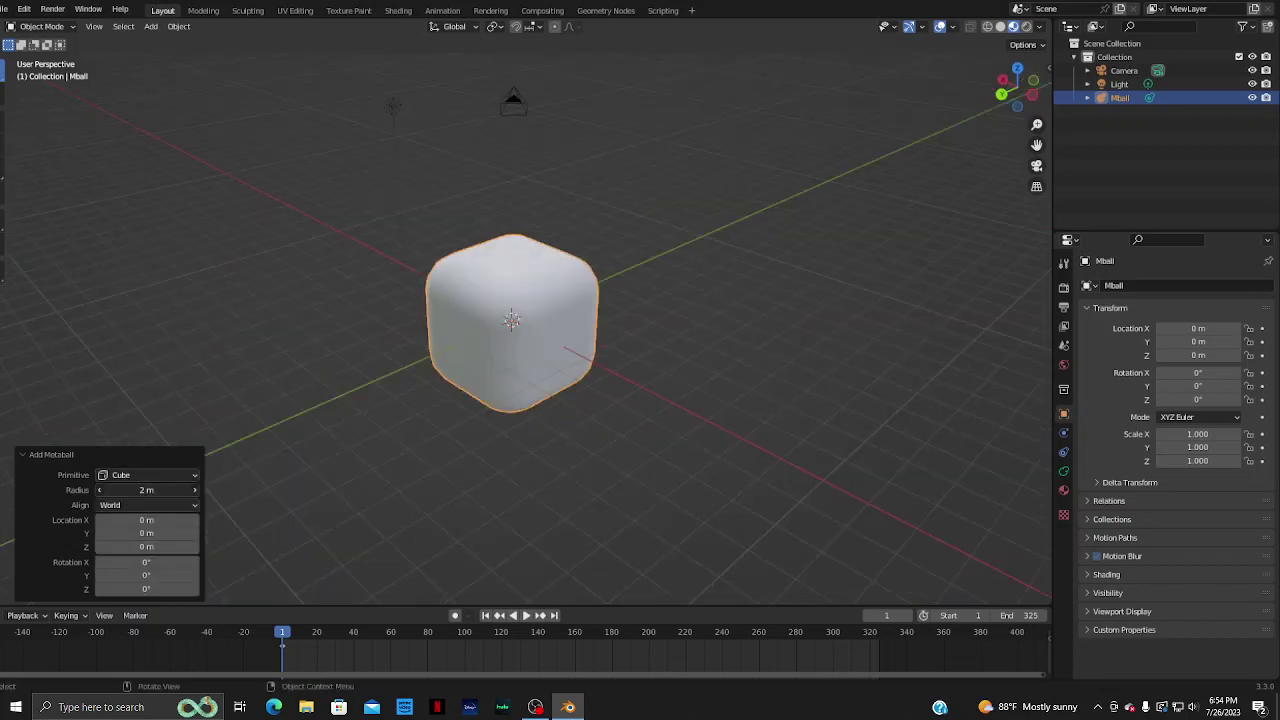
- Set the metaball to a Plane primitive with a 2.23 m radius
mouse_move(150, 490)
left_mouse_down()
mouse_move(205, 484)
mouse_move(26, 509)
left_mouse_up()
left_click(171, 478)
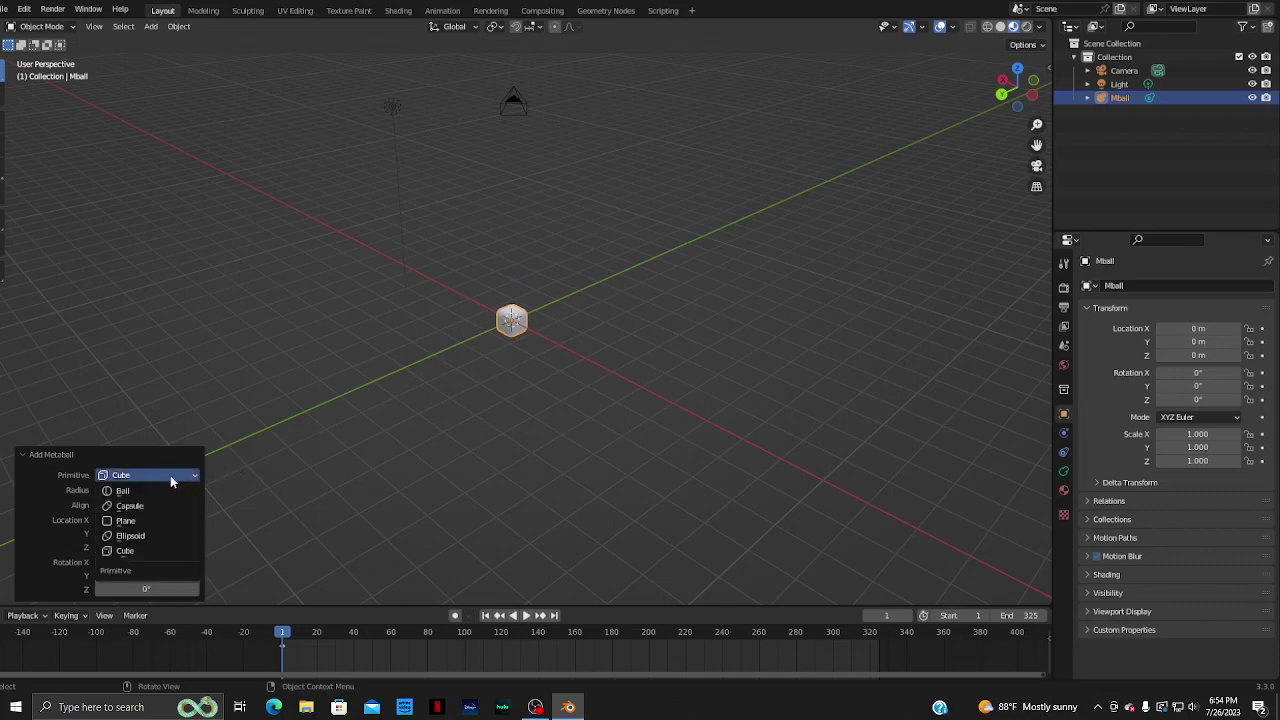
left_click(140, 490)
left_click(140, 475)
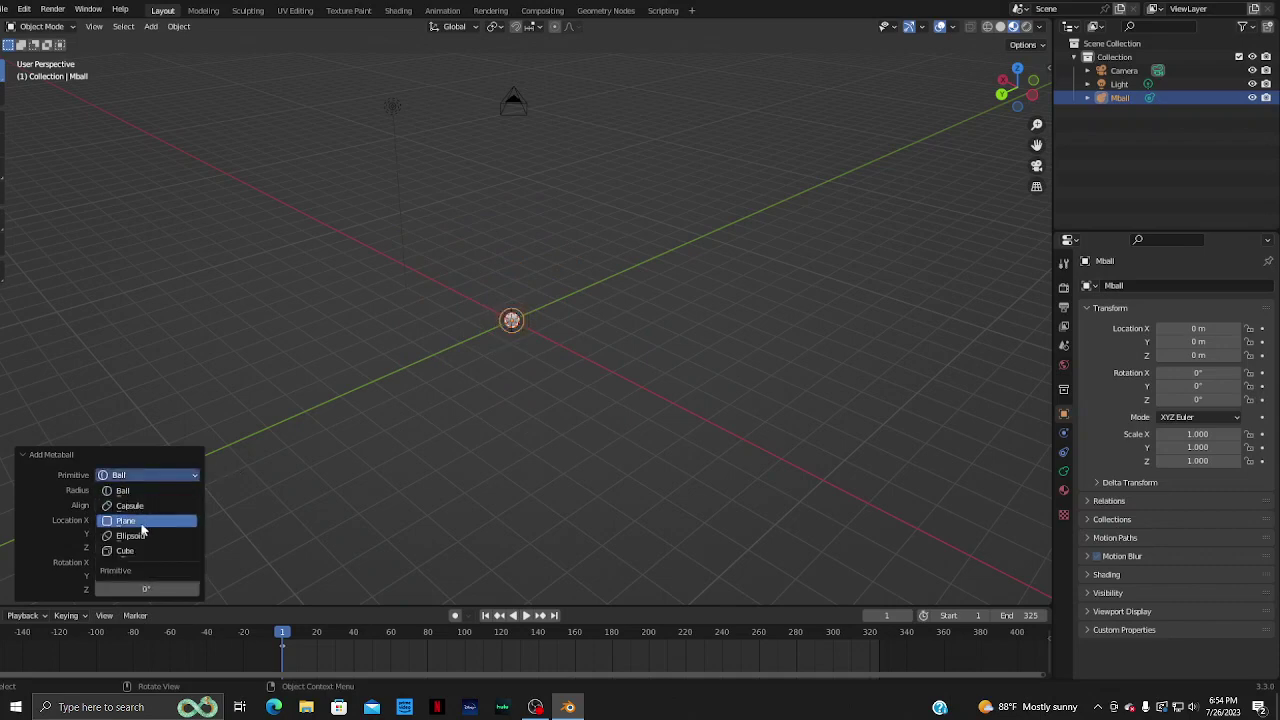
left_click(143, 530)
left_click_drag(140, 490, 285, 484)
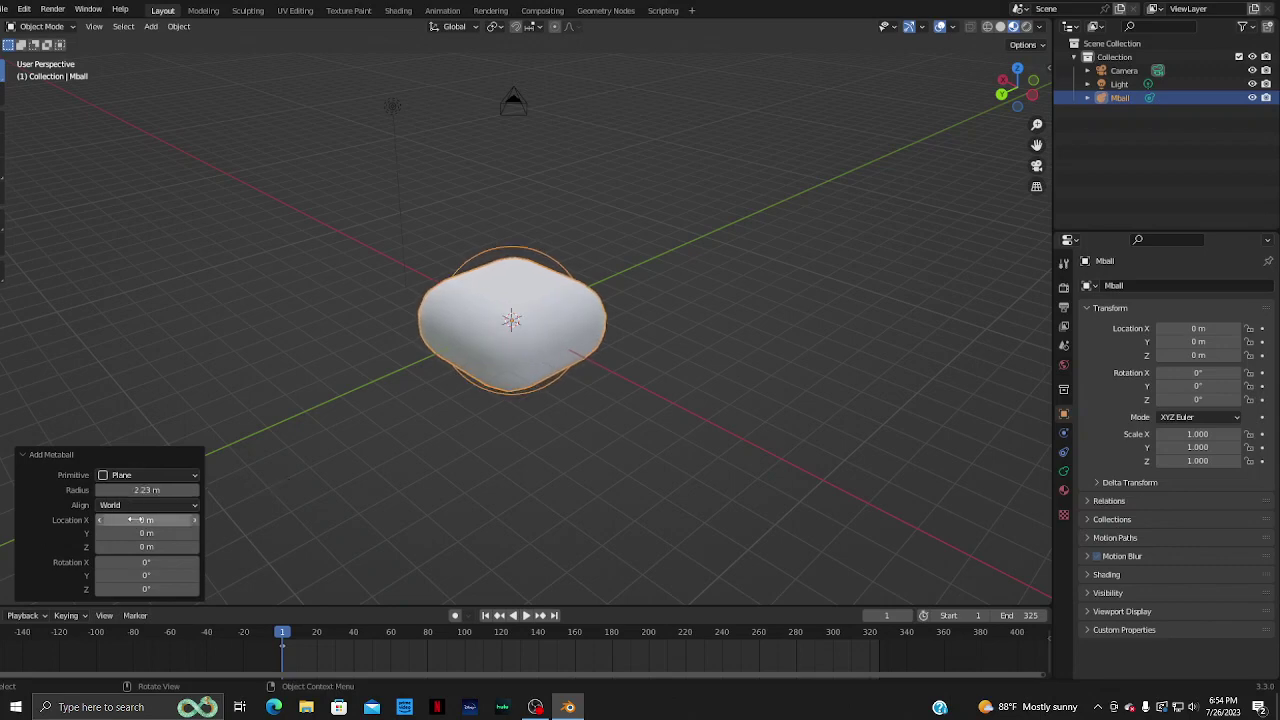
- Raise the metaball to Z 6.43 m, frame it in view, and deselect it
mouse_move(140, 547)
left_mouse_down()
mouse_move(403, 517)
mouse_move(486, 483)
mouse_move(584, 475)
left_mouse_up()
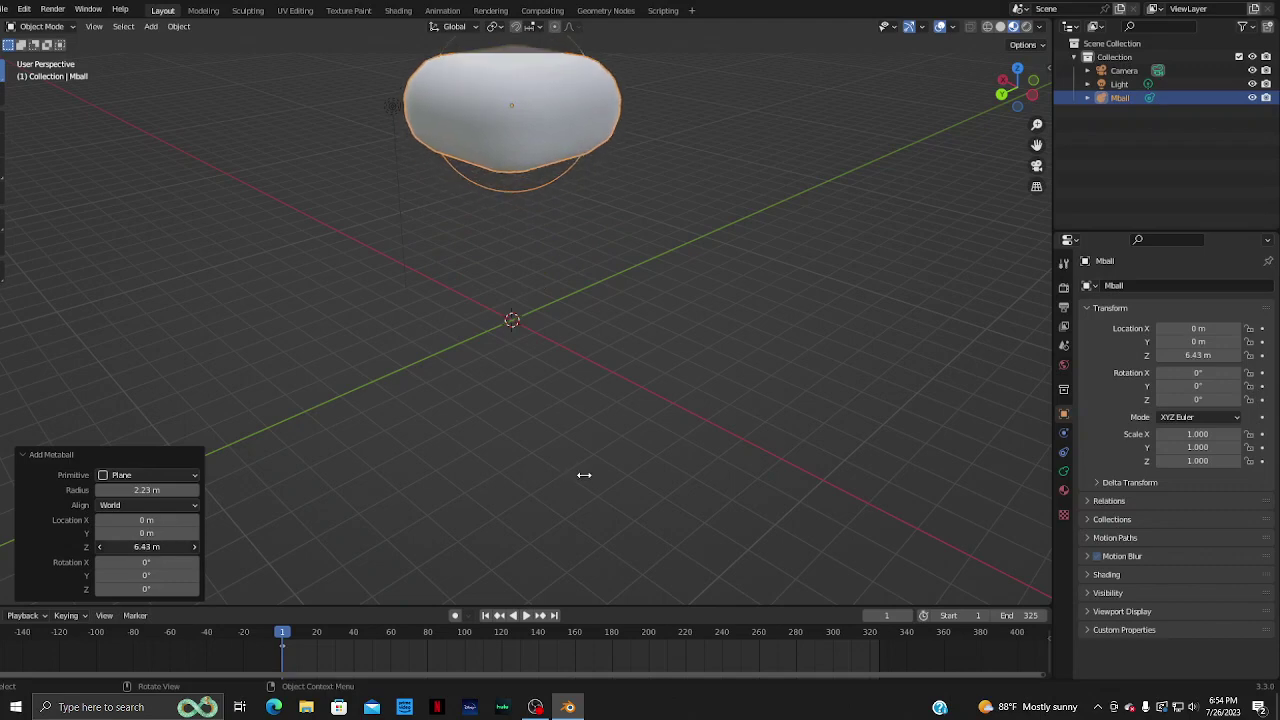
scroll(670, 458, "down", 4)
scroll(670, 458, "down", 2)
mouse_move(535, 349)
middle_mouse_down()
mouse_move(590, 287)
mouse_move(586, 306)
middle_mouse_up()
scroll(588, 300, "up", 5)
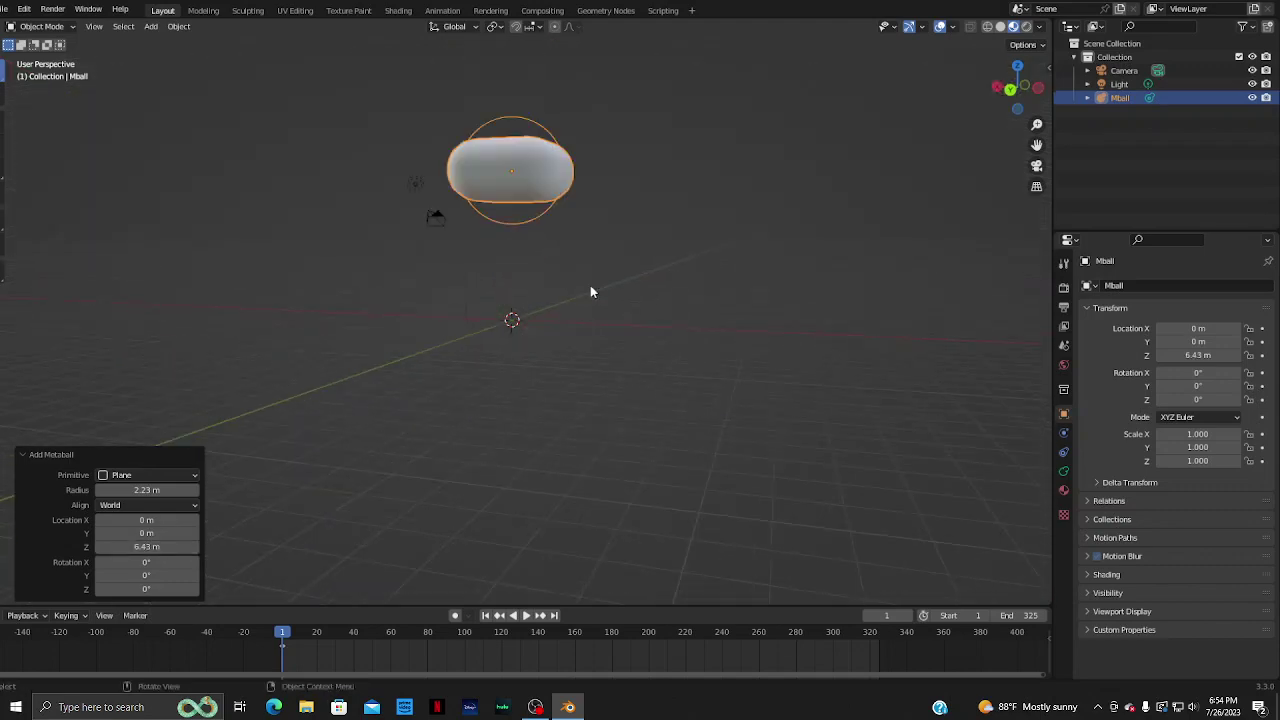
key("grave")
left_click(687, 343)
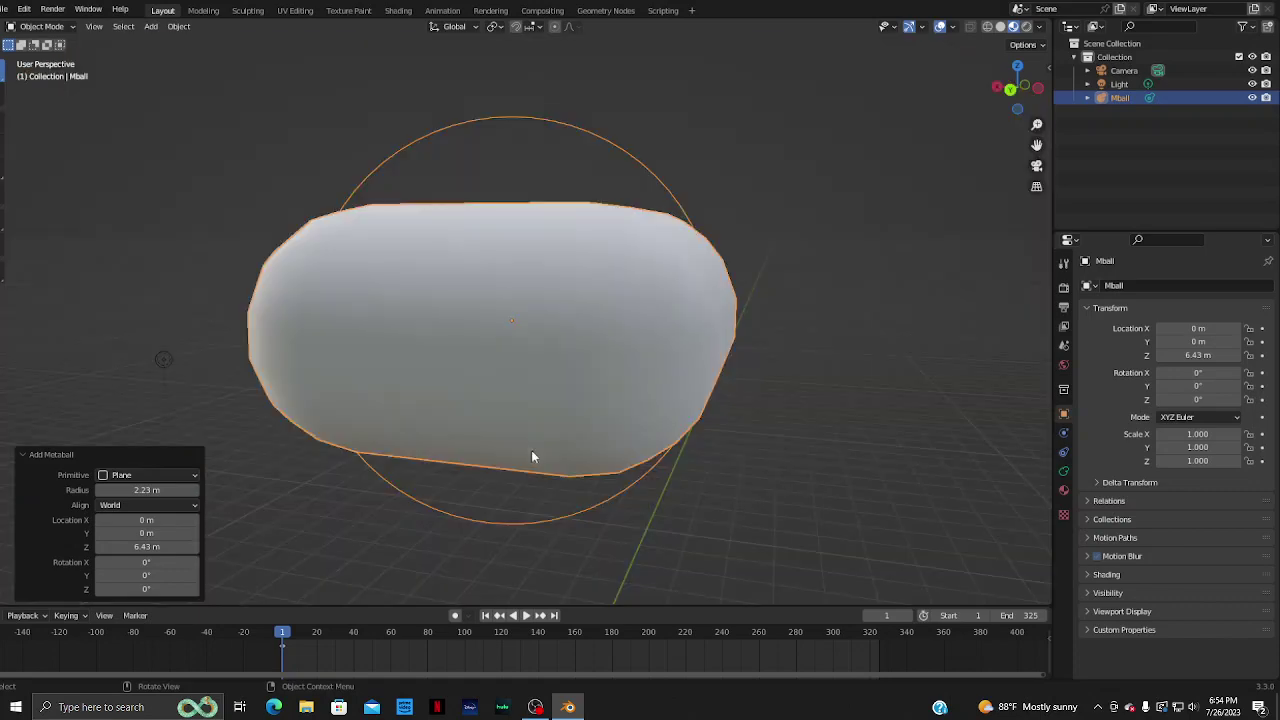
scroll(531, 456, "down", 5)
left_click(656, 448)
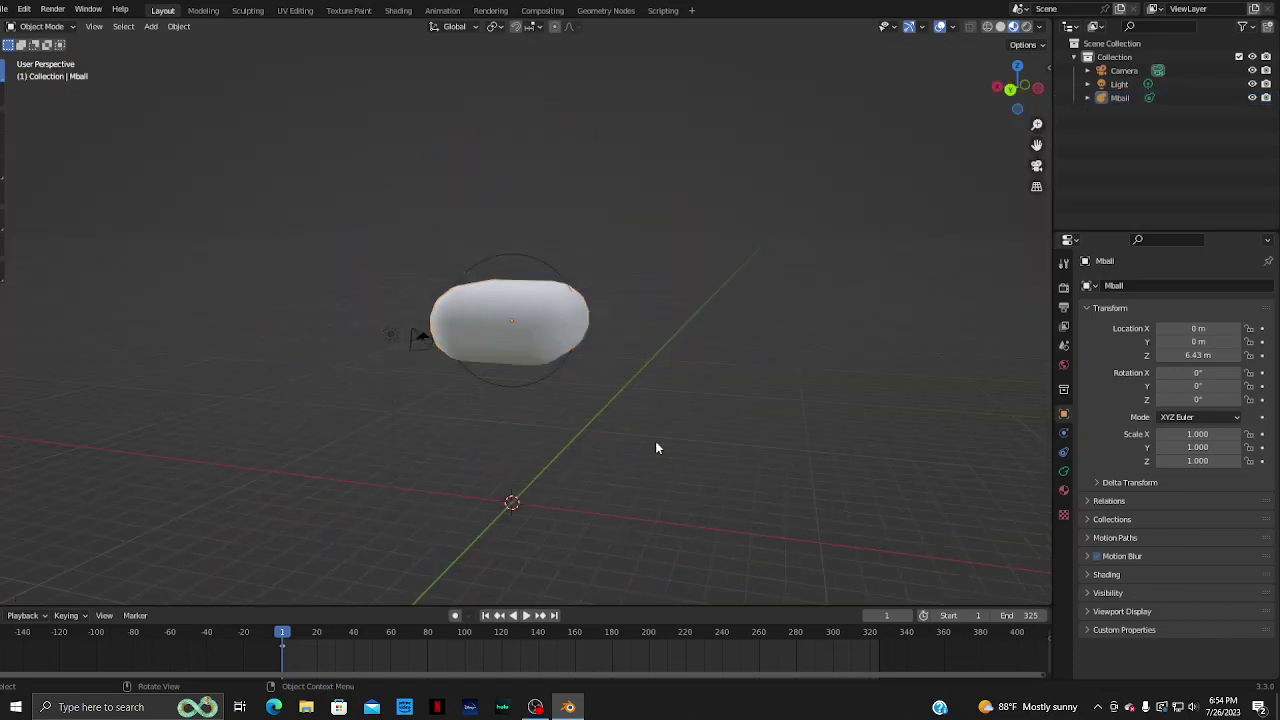
- Select the Mball metaball and delete it from the right-click Object menu
left_click(1064, 434)
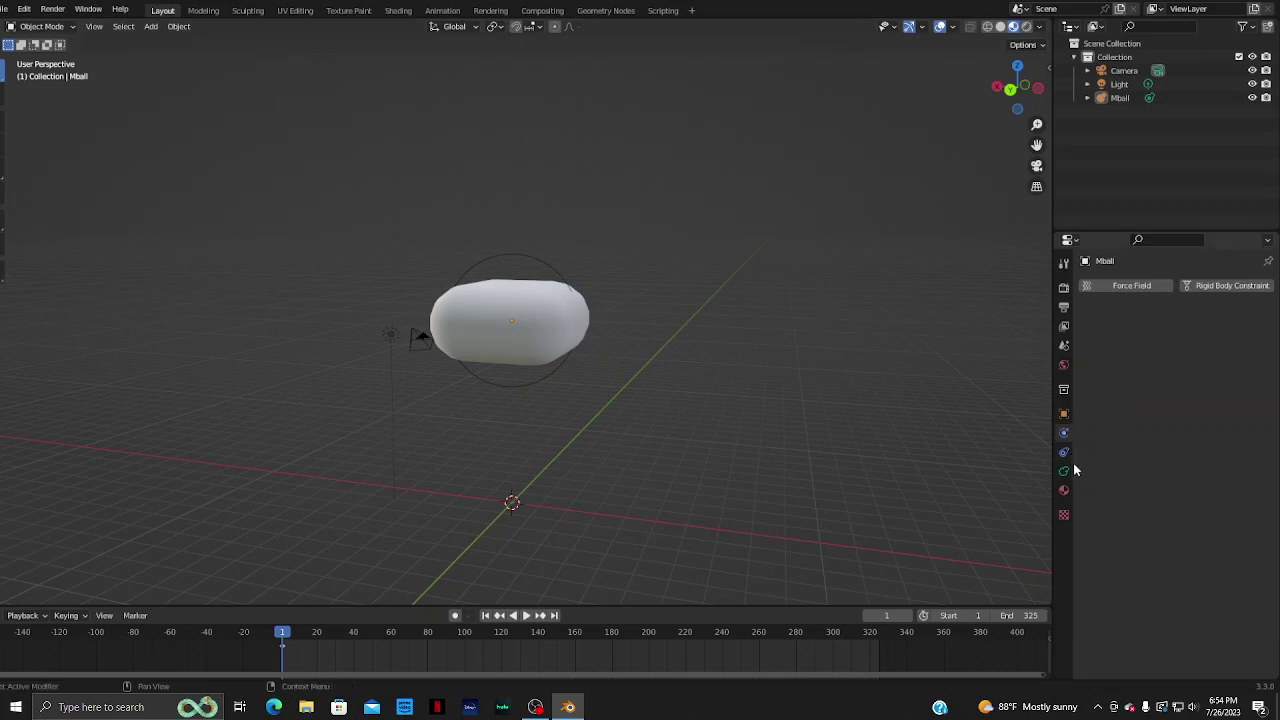
left_click(537, 326)
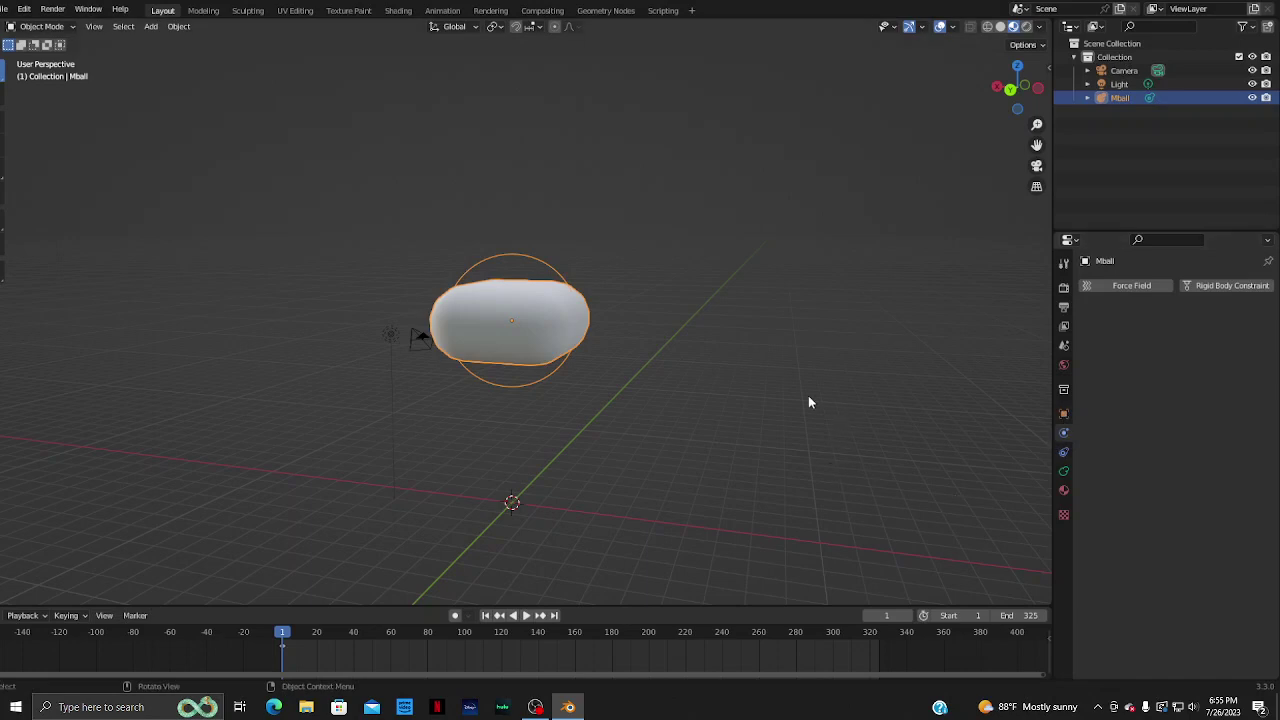
key("alt+a")
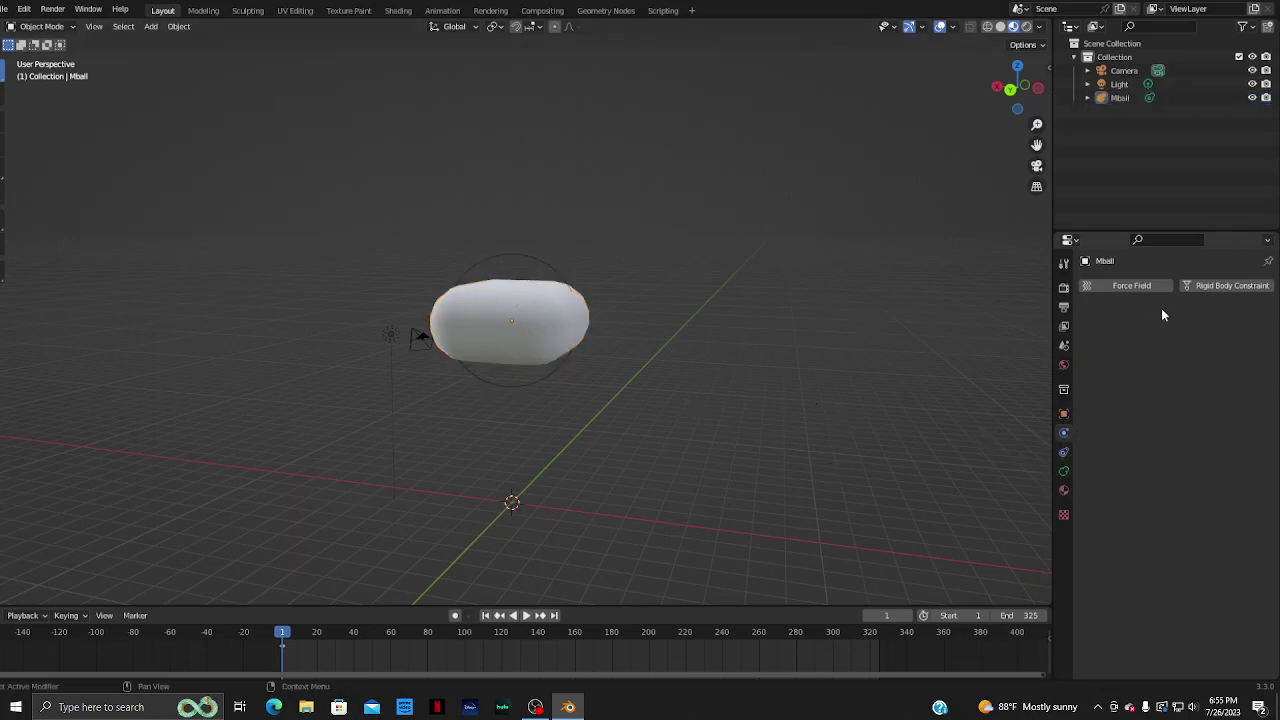
left_click(522, 308)
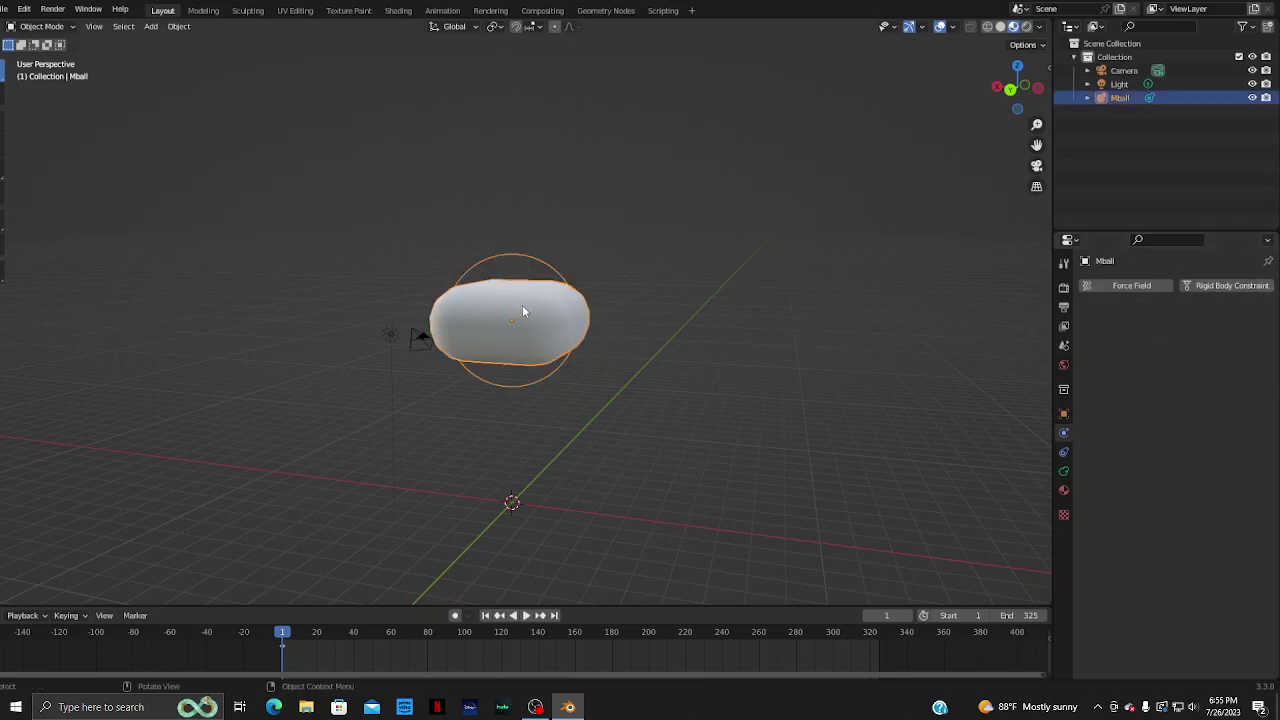
right_click(522, 305)
left_click(511, 303)
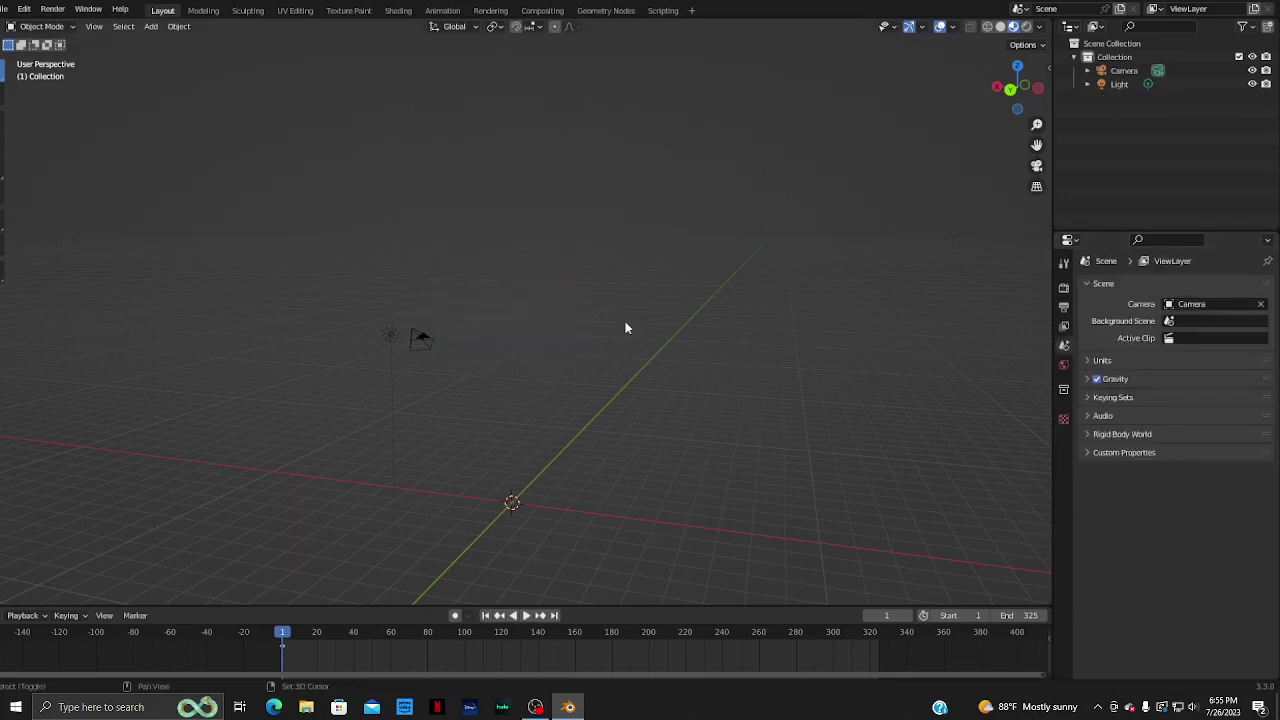
key("shift+a")
- Add a mesh plane at the origin and deselect it
left_click(667, 291)
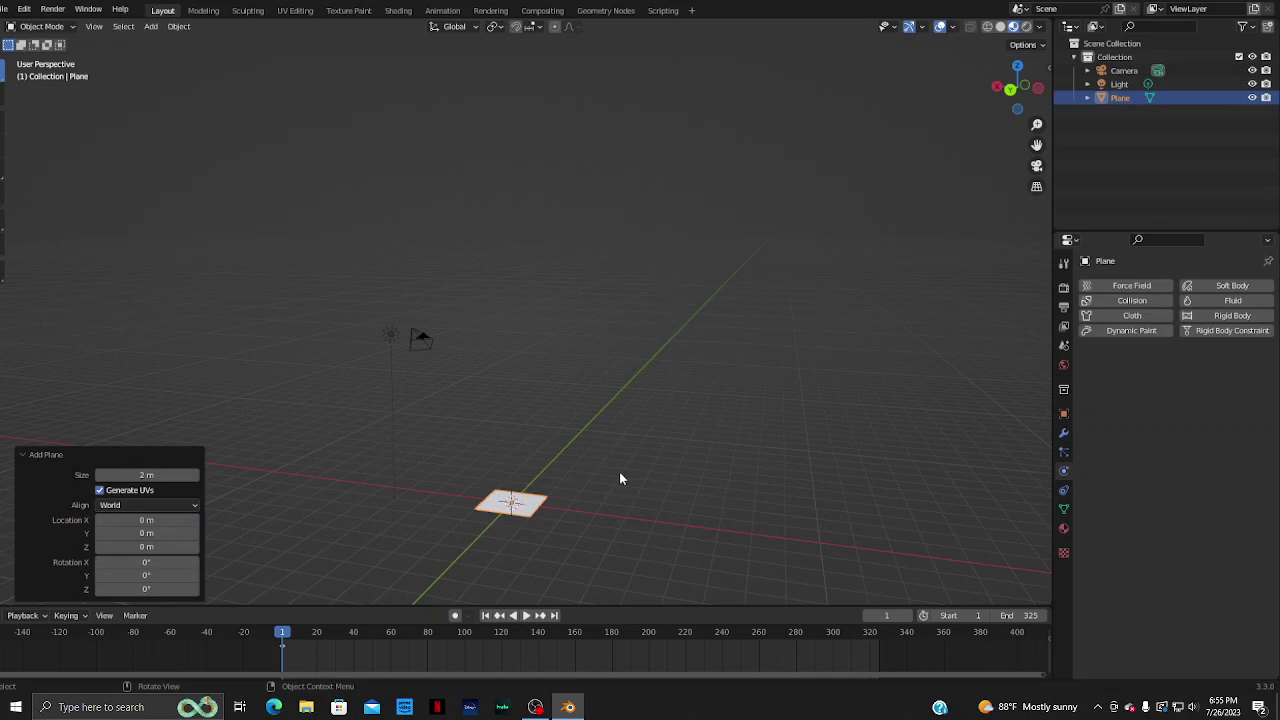
right_click(558, 420)
left_click(706, 437)
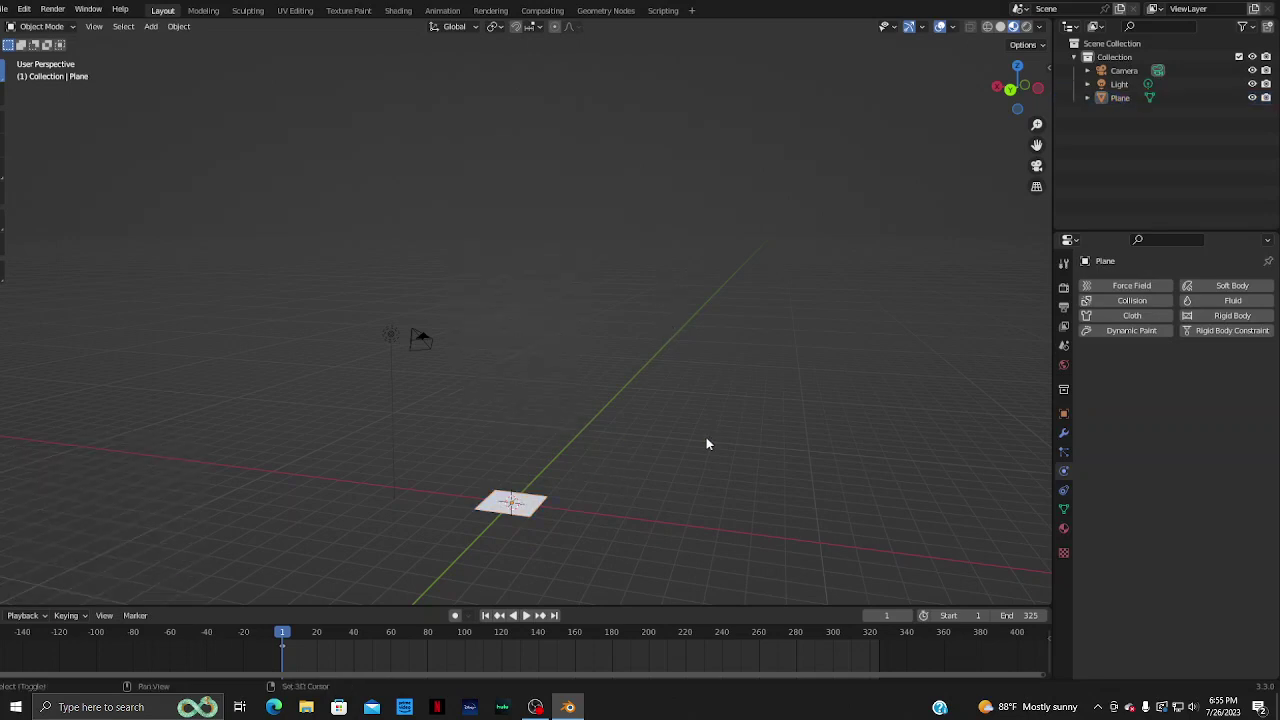
- Add a cube, raise it to Z 10.618 m, and give it Fluid physics
key("shift+a")
mouse_move(665, 414)
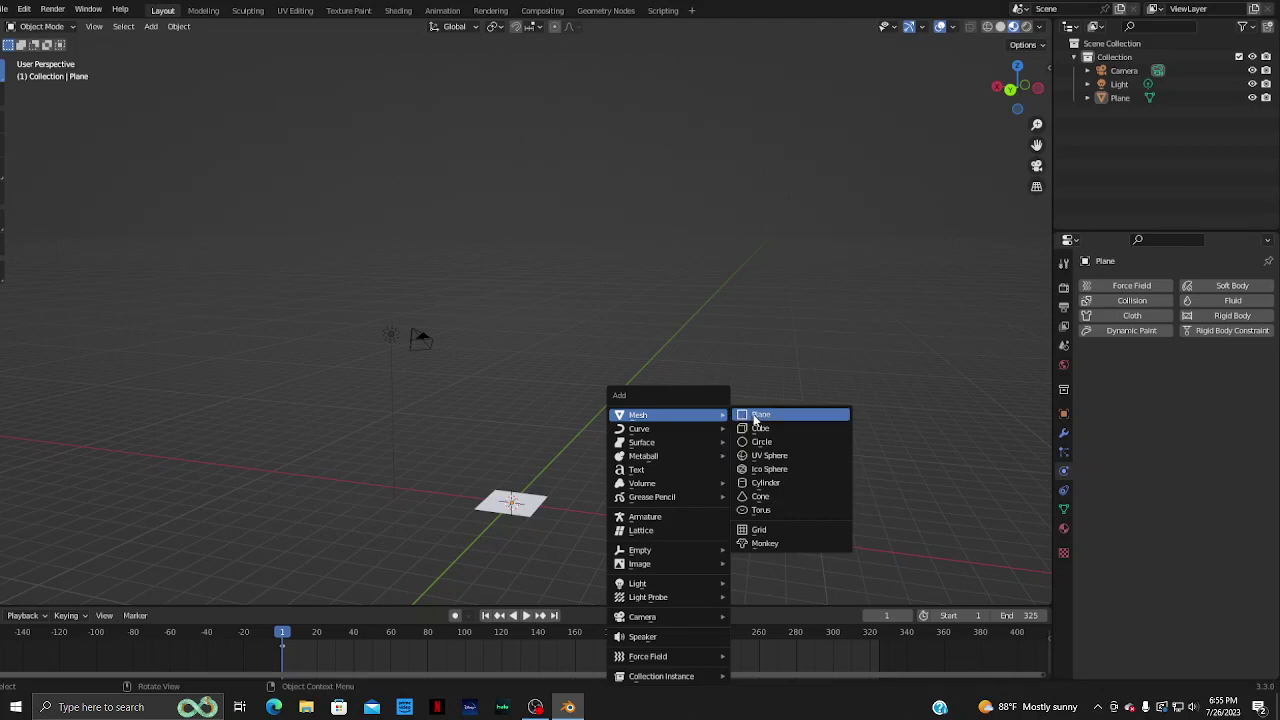
left_click(758, 428)
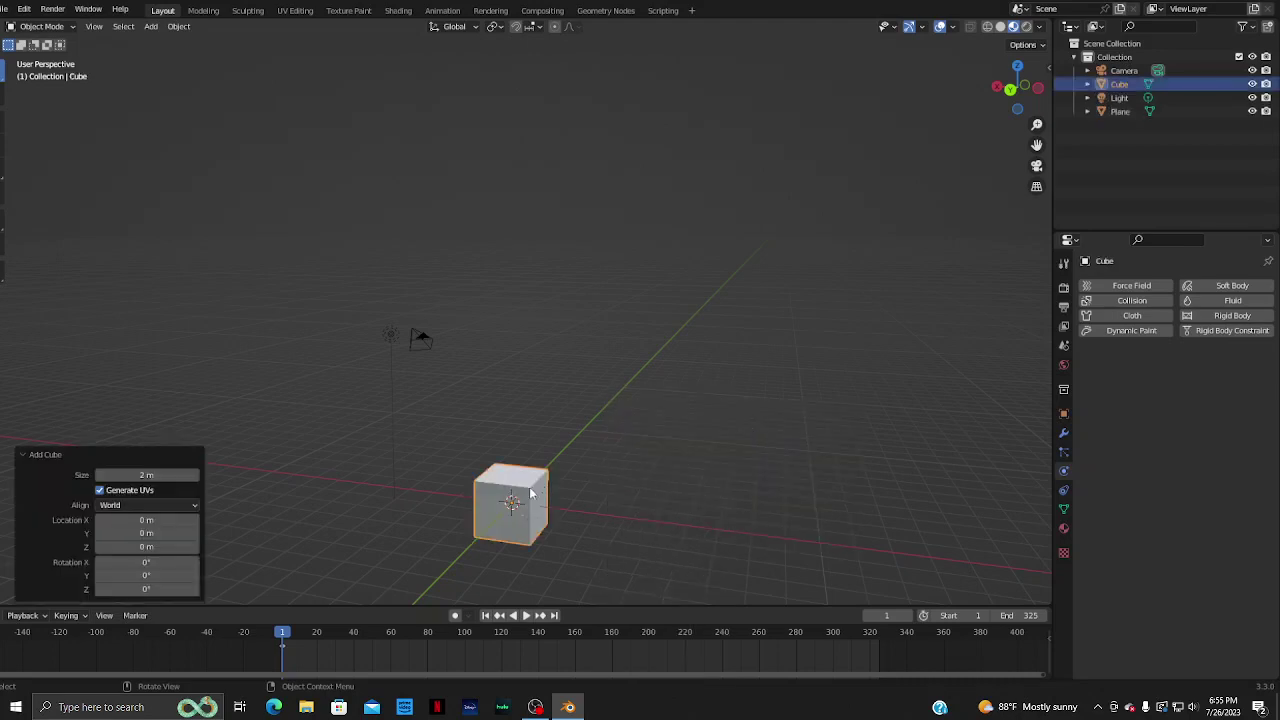
key("g")
key("z")
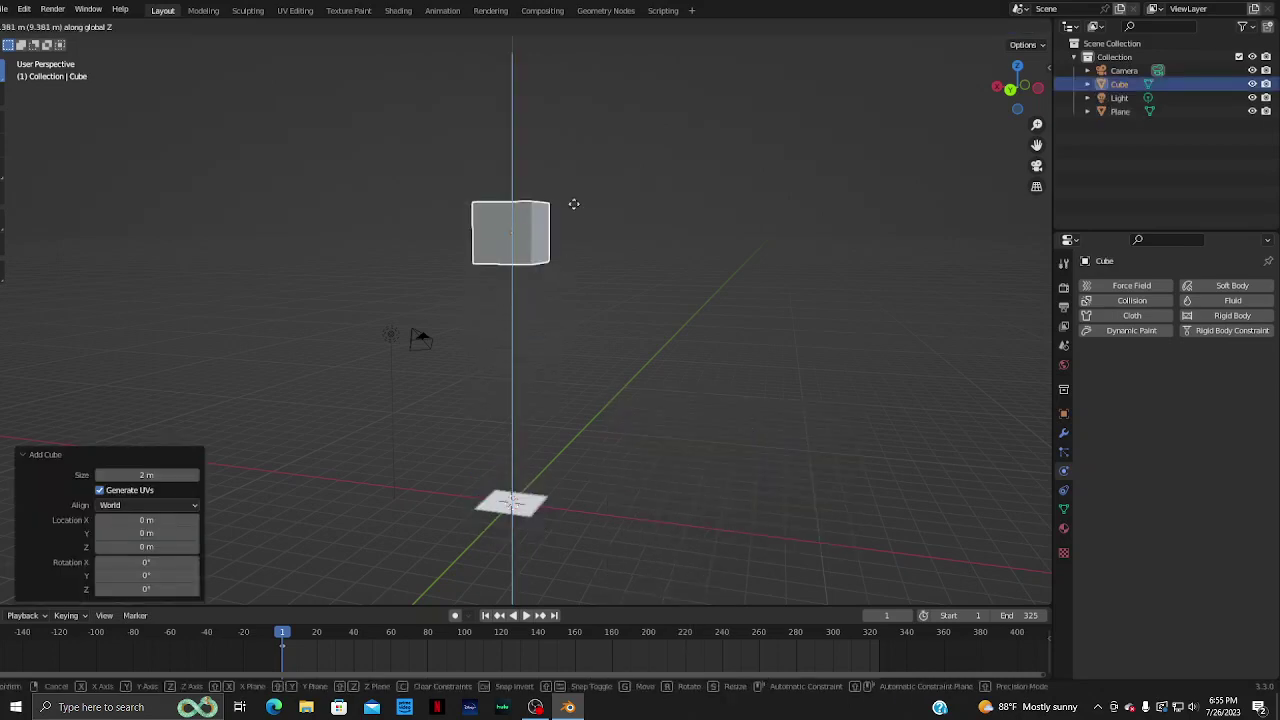
left_click(576, 183)
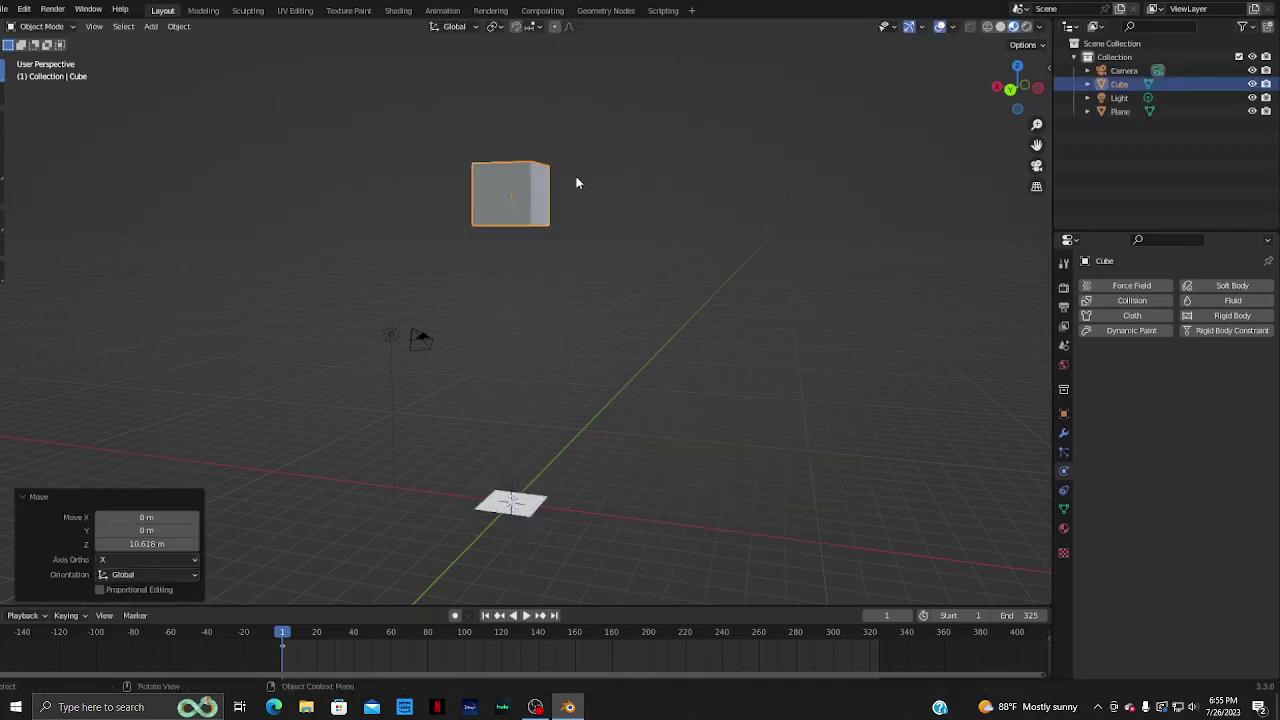
left_click(1238, 302)
- Set the cube's fluid type to Domain and preview the animation while orbiting
left_click(1196, 373)
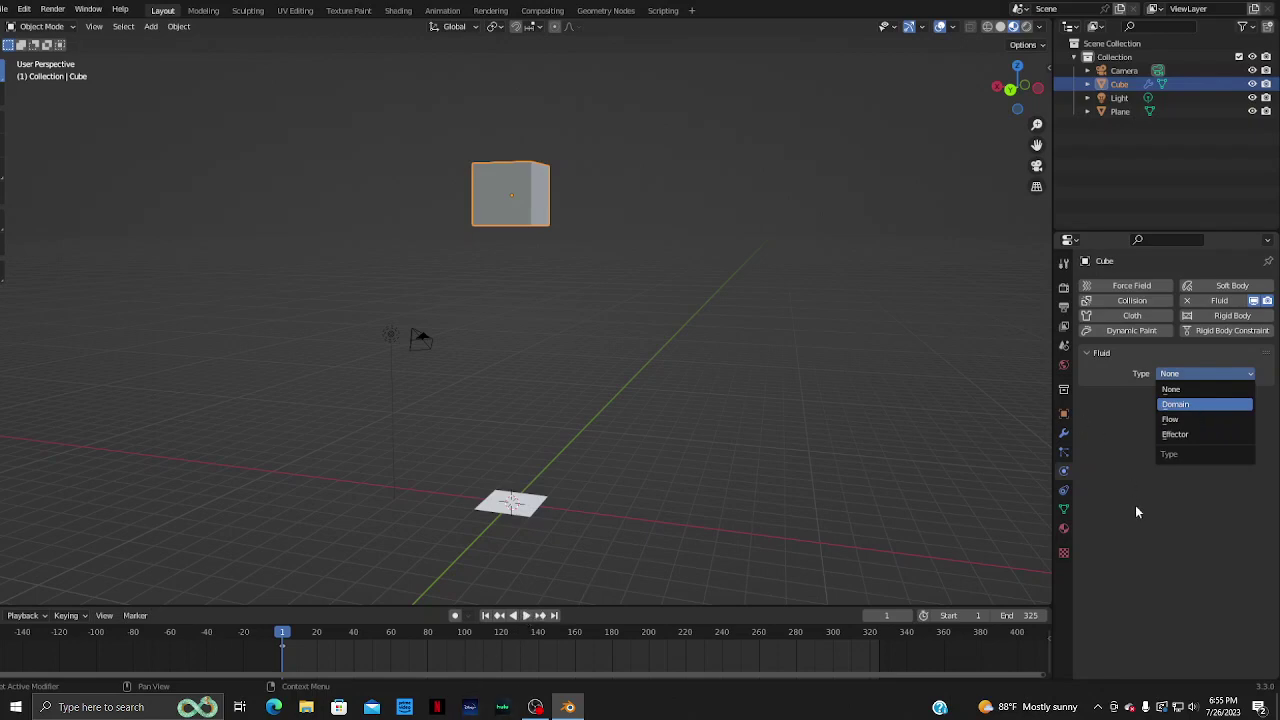
left_click(1180, 404)
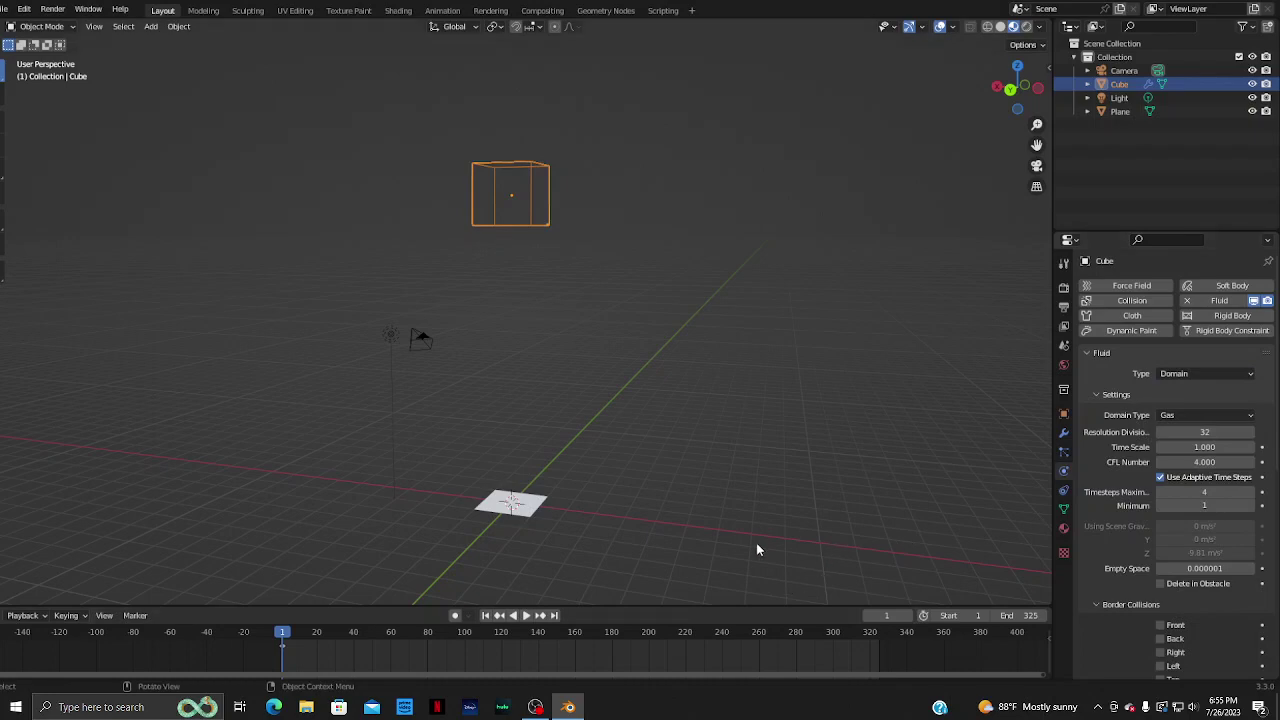
left_click(526, 615)
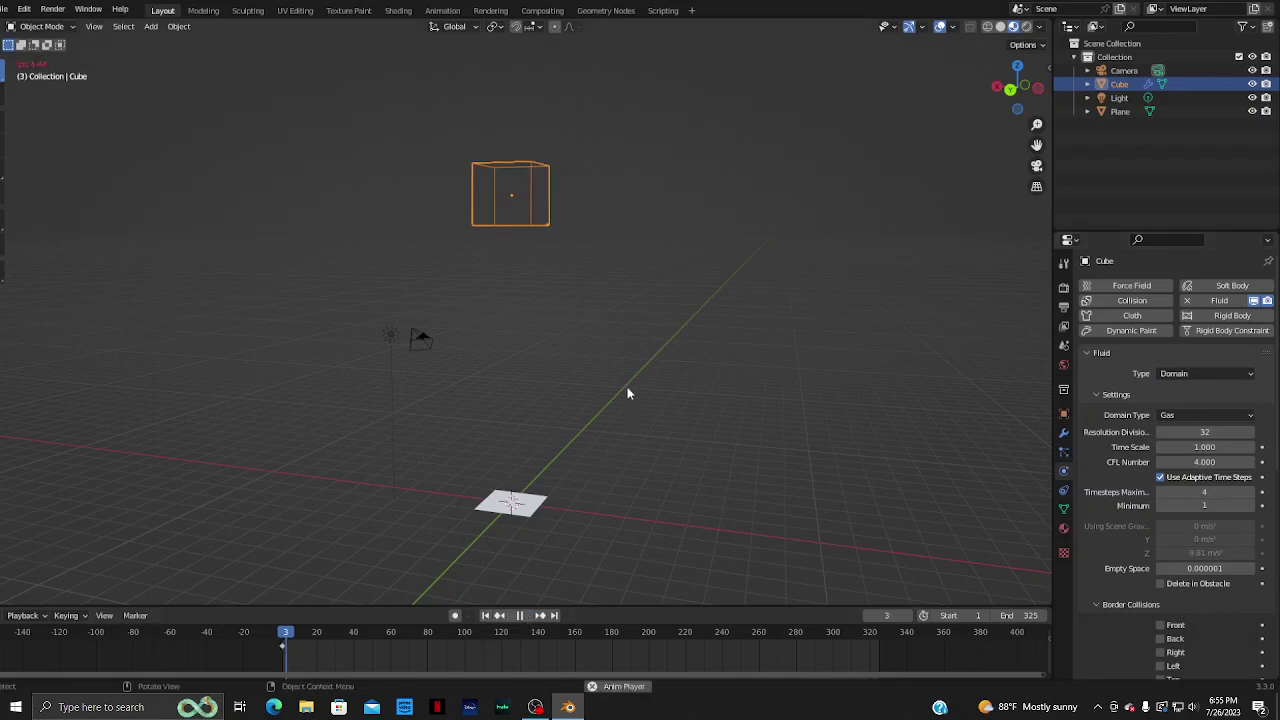
middle_click_drag(644, 389, 713, 410)
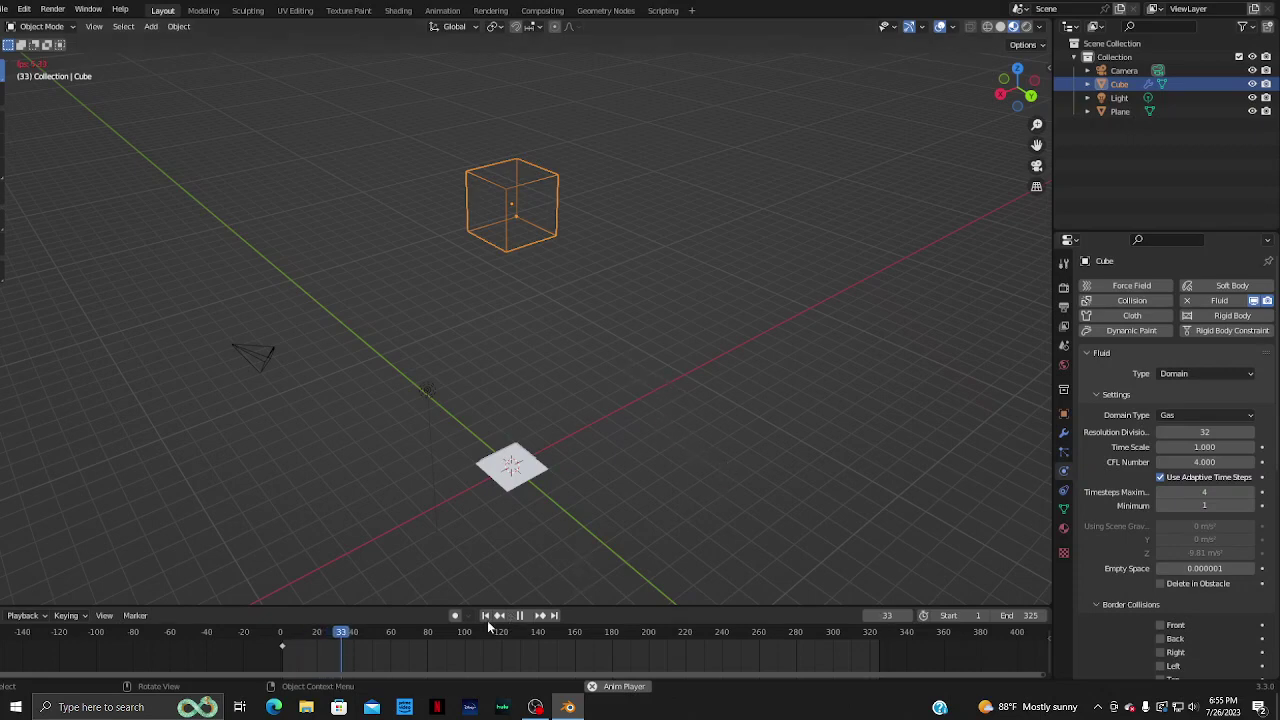
middle_click_drag(591, 305, 702, 327)
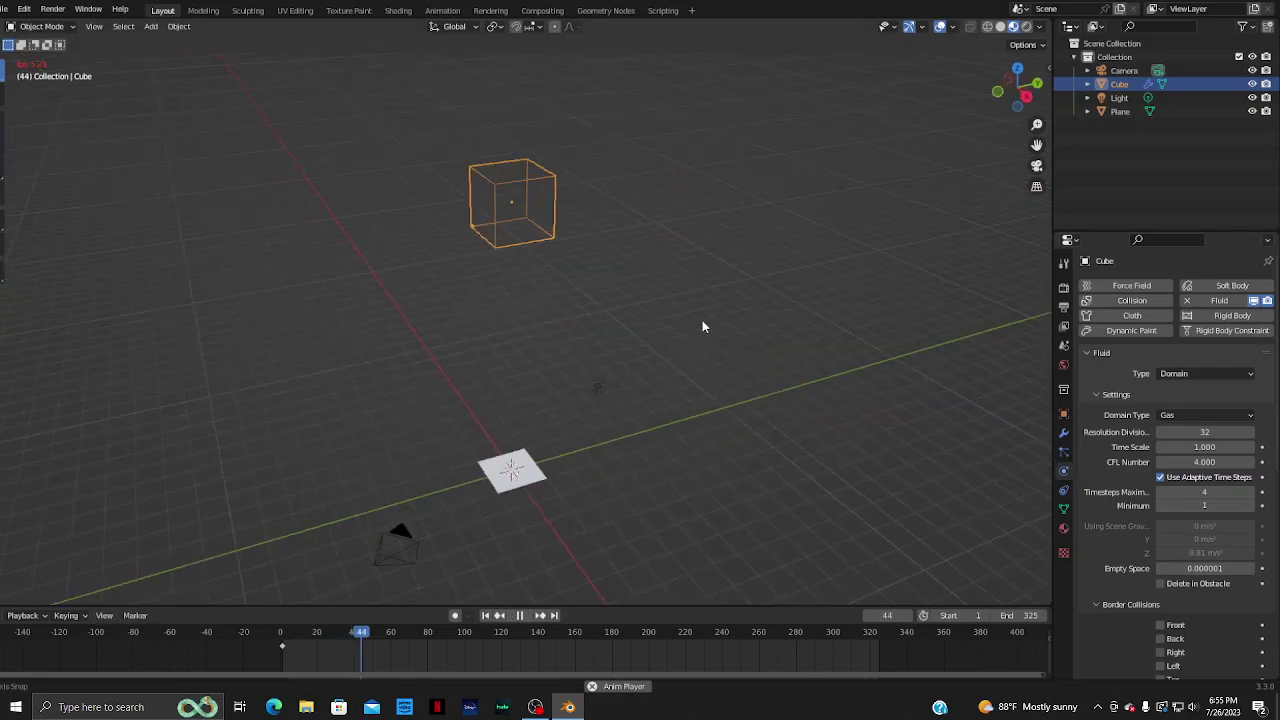
left_click(519, 615)
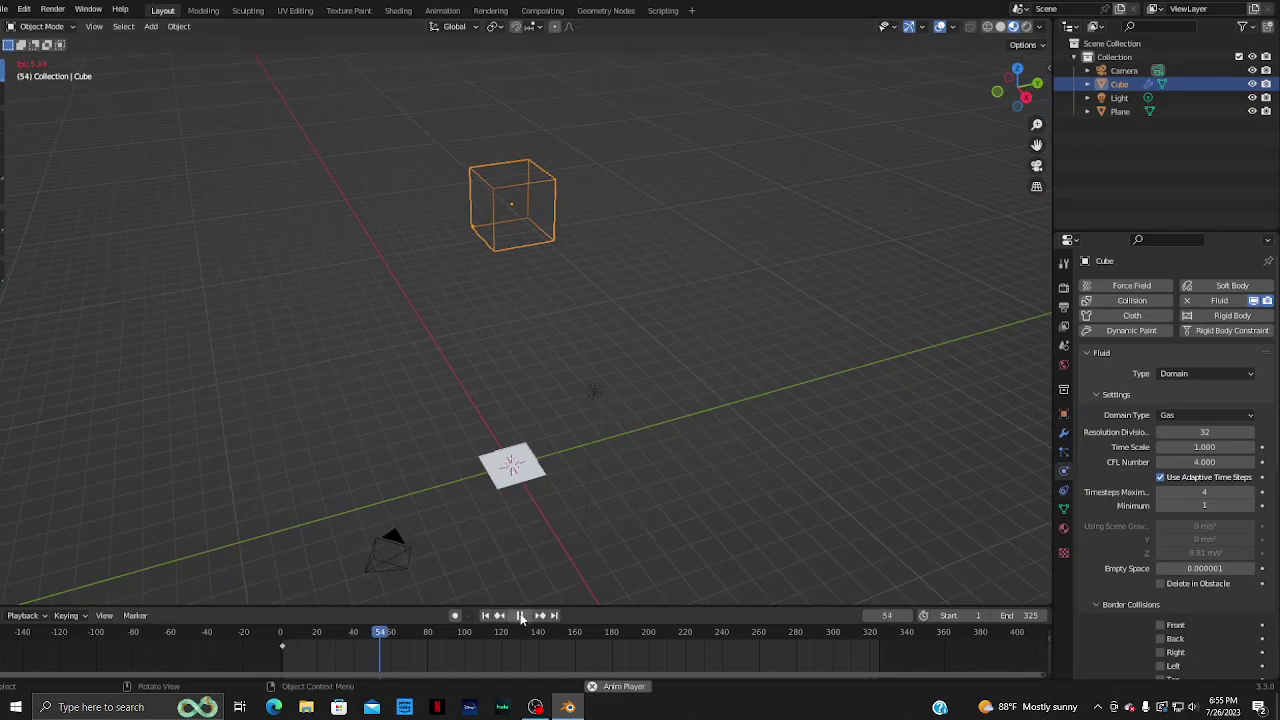
- Switch the render engine to Eevee and turn on Rendered viewport shading
left_click(1064, 288)
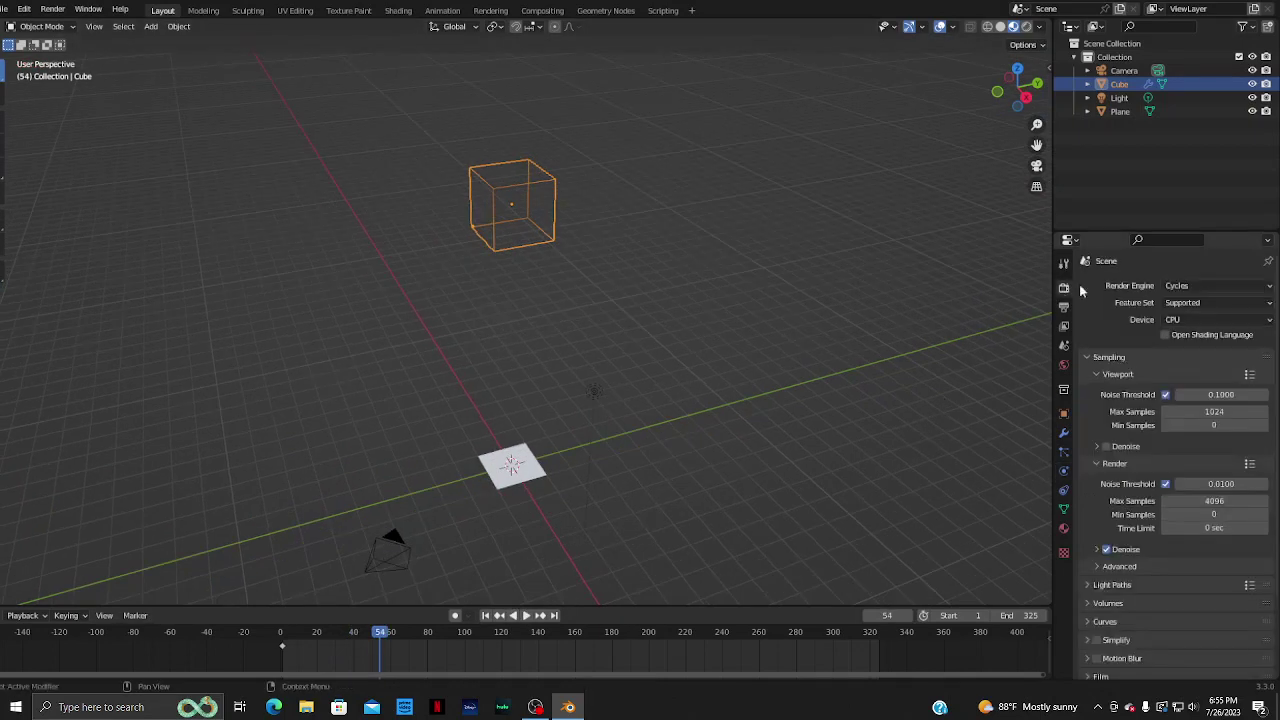
left_click(1166, 285)
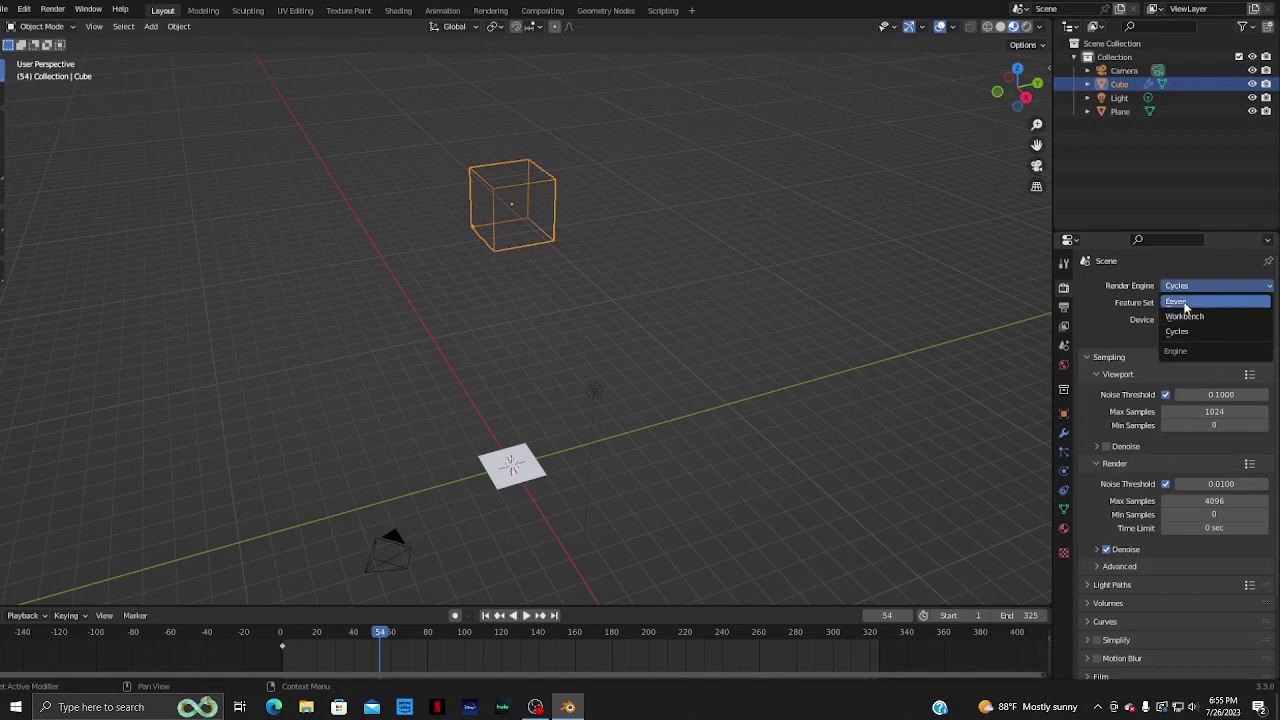
left_click(1185, 299)
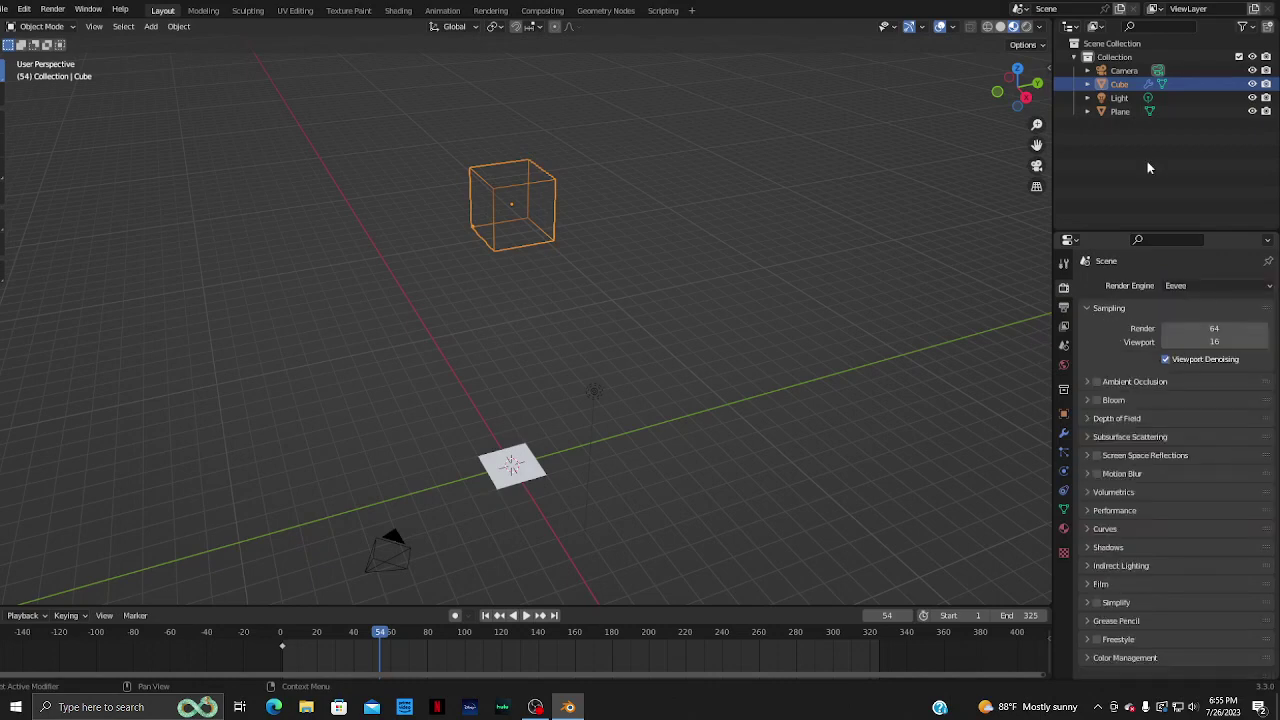
left_click(1026, 28)
- Play the animation, stop it, and jump back to frame 1
mouse_move(900, 232)
middle_mouse_down()
mouse_move(623, 357)
mouse_move(706, 289)
mouse_move(697, 340)
middle_mouse_up()
left_click(516, 616)
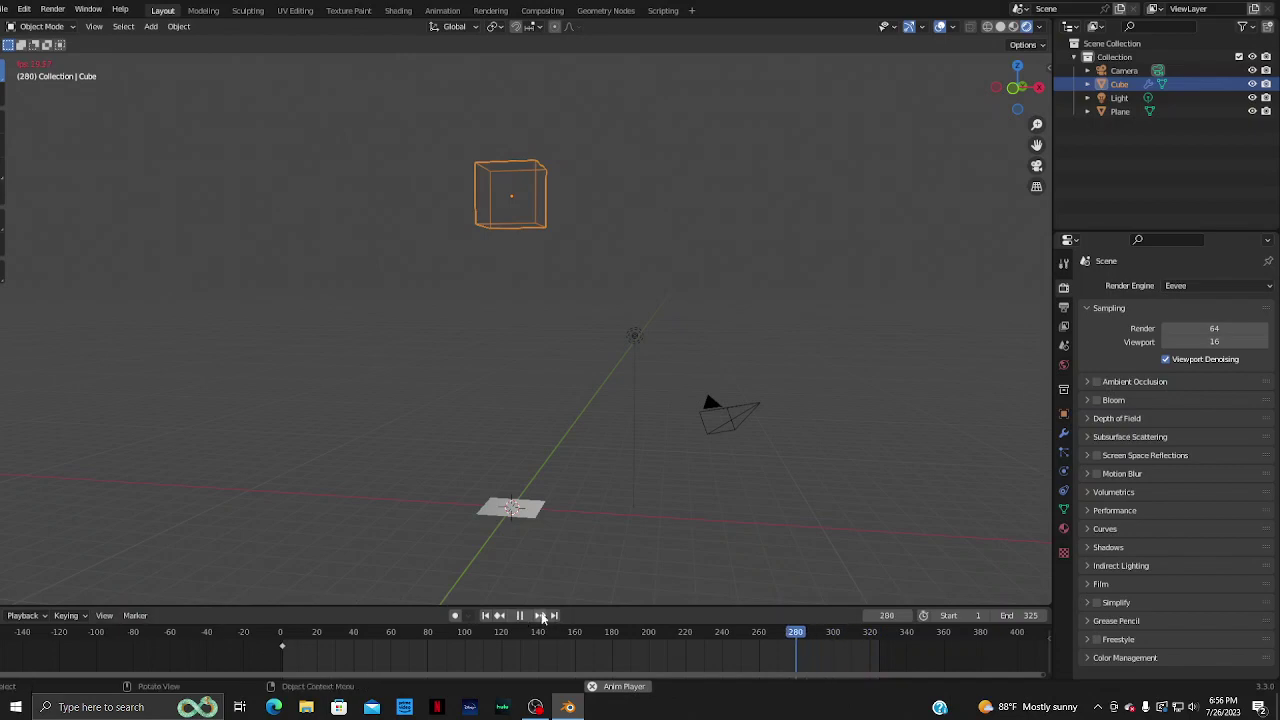
left_click(541, 616)
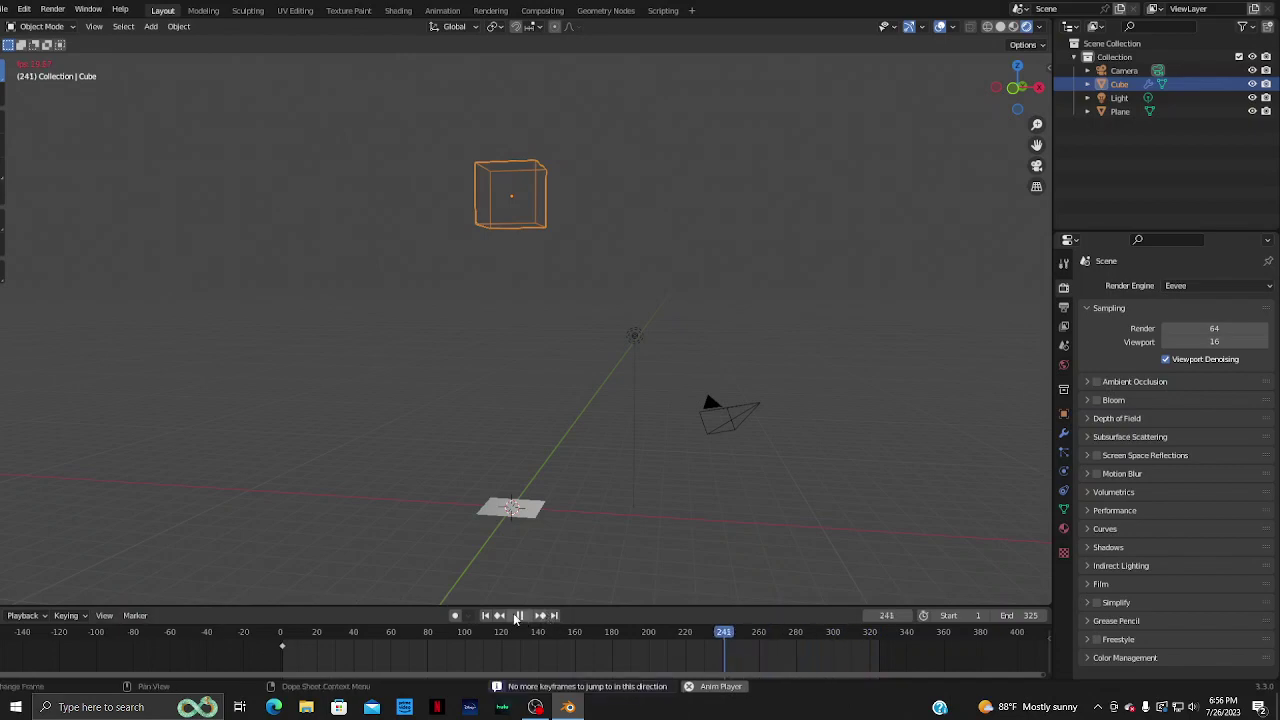
left_click(519, 616)
left_click(487, 616)
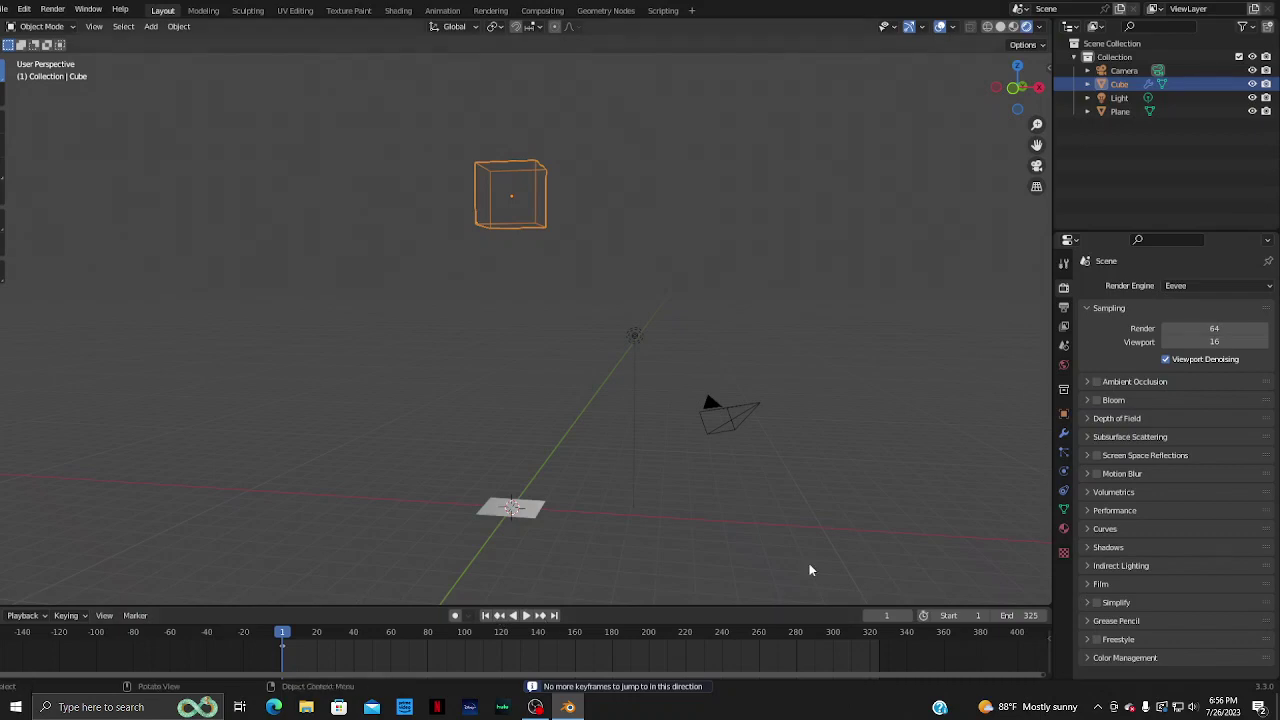
- Change the domain type to Liquid, play the simulation, and reset to frame 1
left_click(1064, 471)
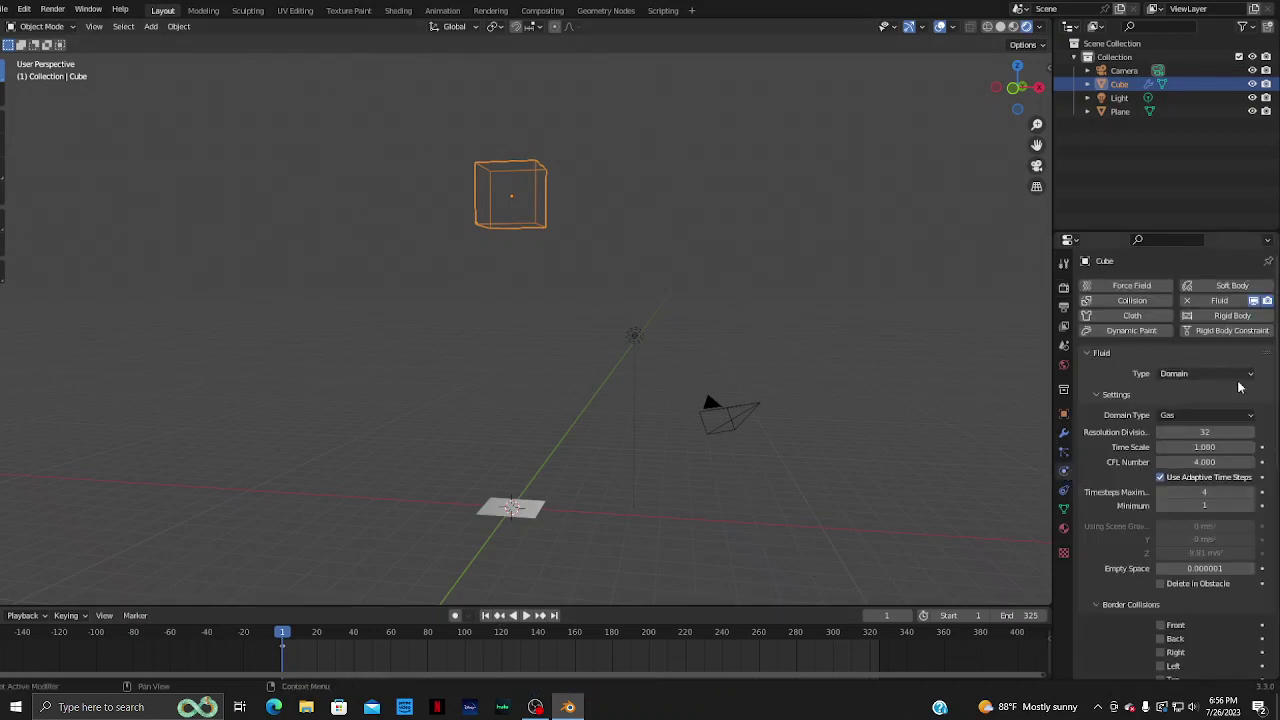
left_click(1215, 374)
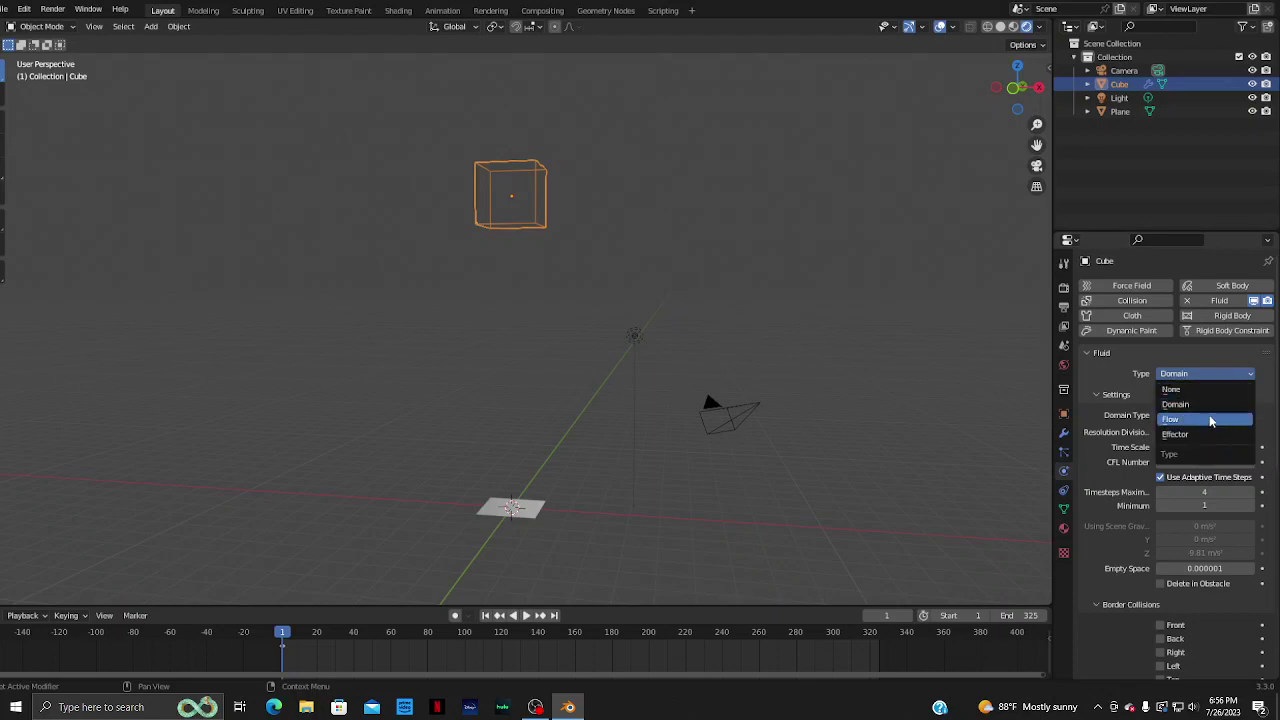
left_click(1206, 414)
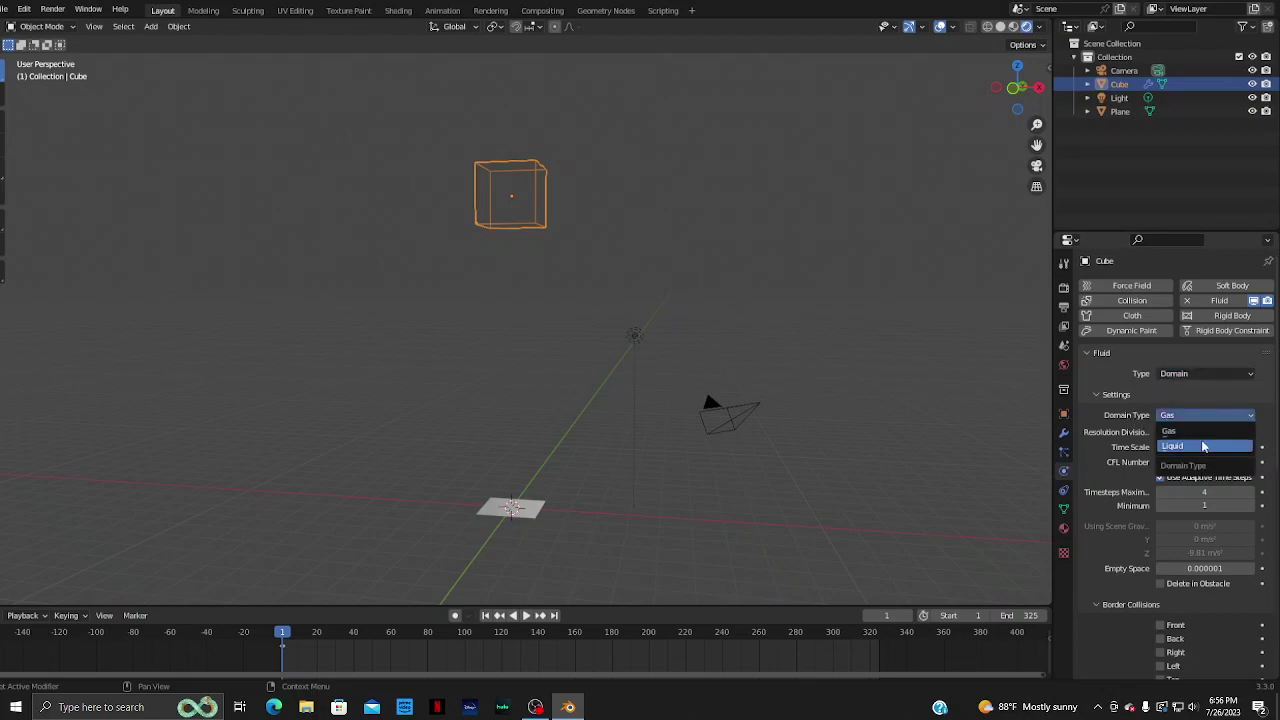
left_click(1202, 447)
mouse_move(697, 297)
middle_mouse_down()
mouse_move(694, 314)
mouse_move(652, 333)
mouse_move(645, 363)
middle_mouse_up()
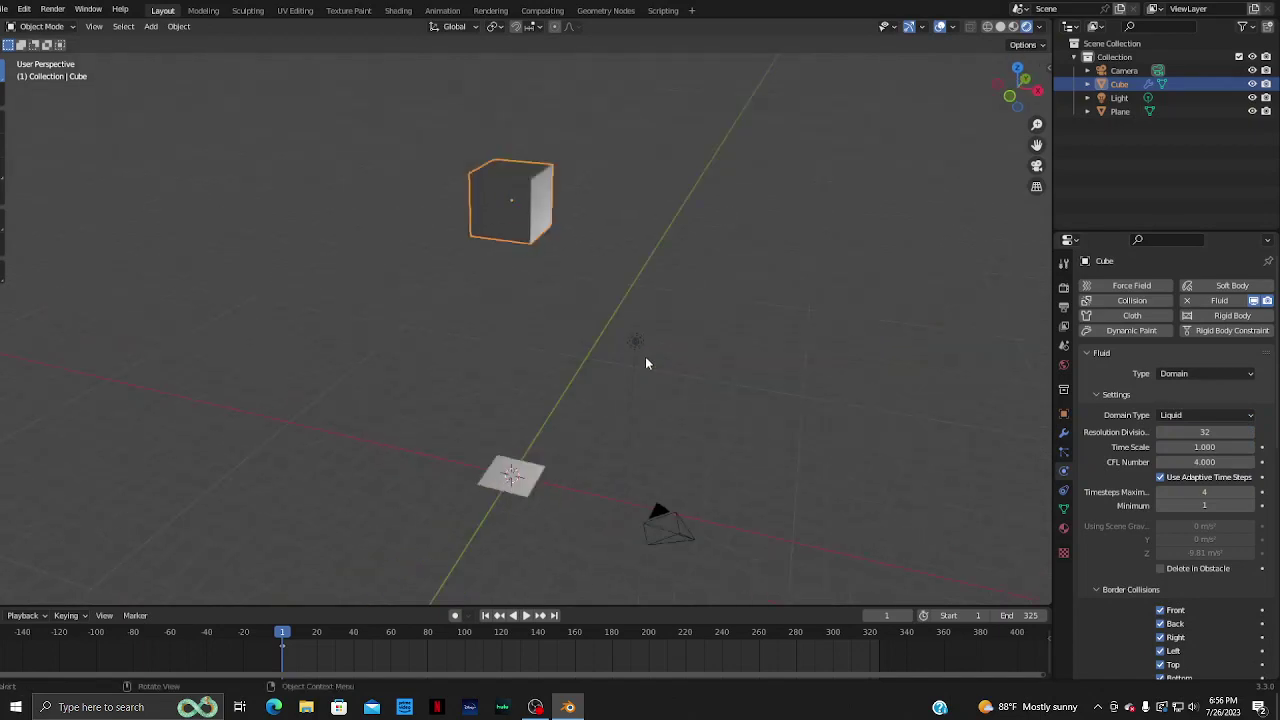
left_click(526, 616)
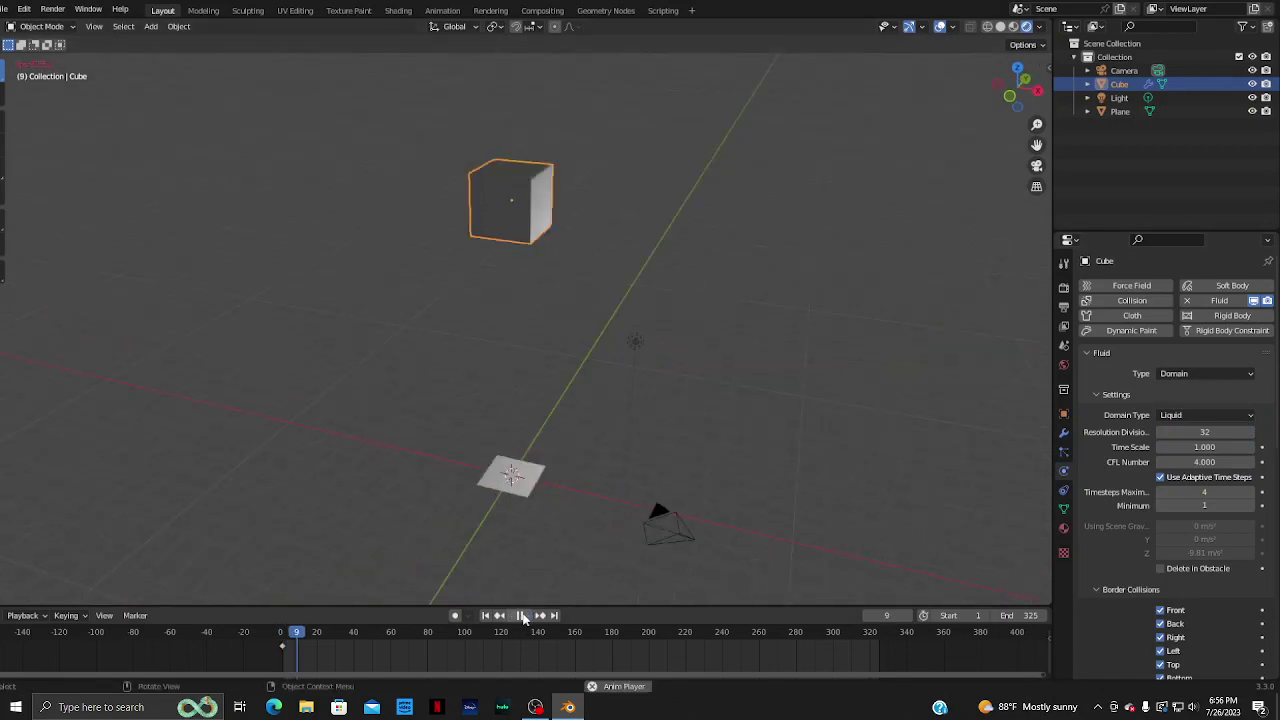
key("Escape")
left_click(1204, 374)
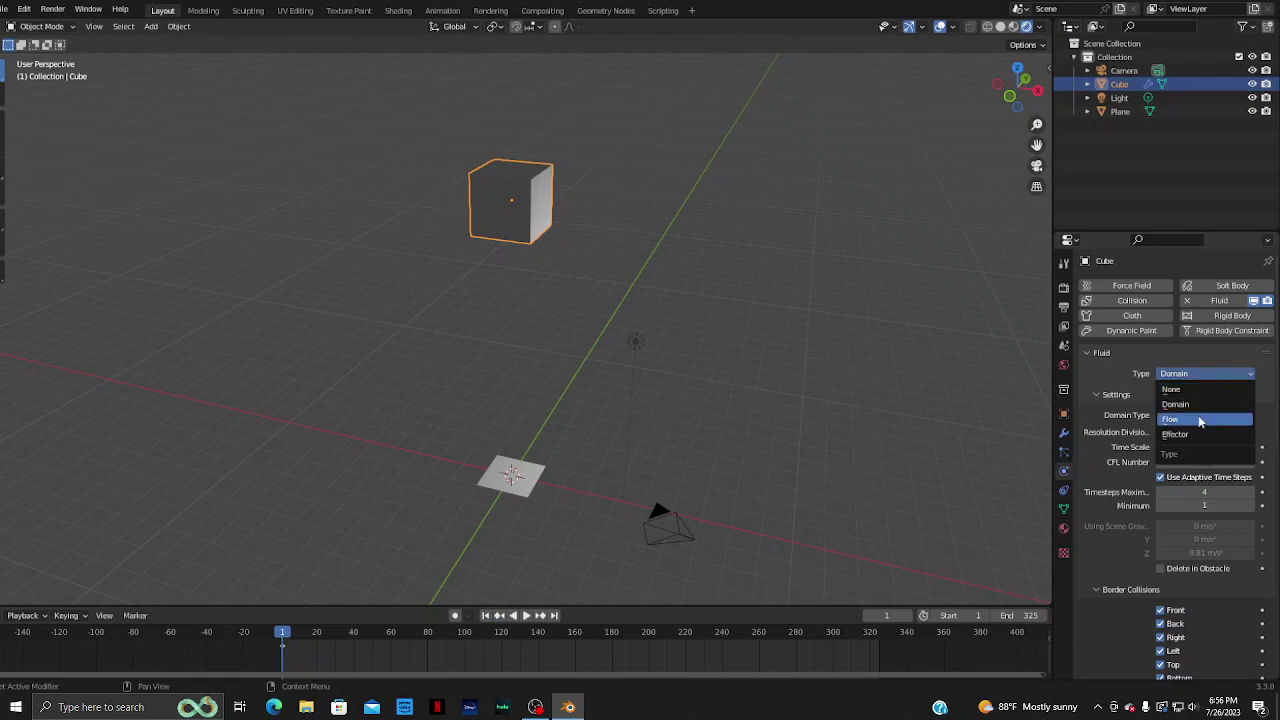
- Make the cube a Liquid Flow and run a few frames before returning to frame 1
left_click(1200, 421)
left_click(1200, 418)
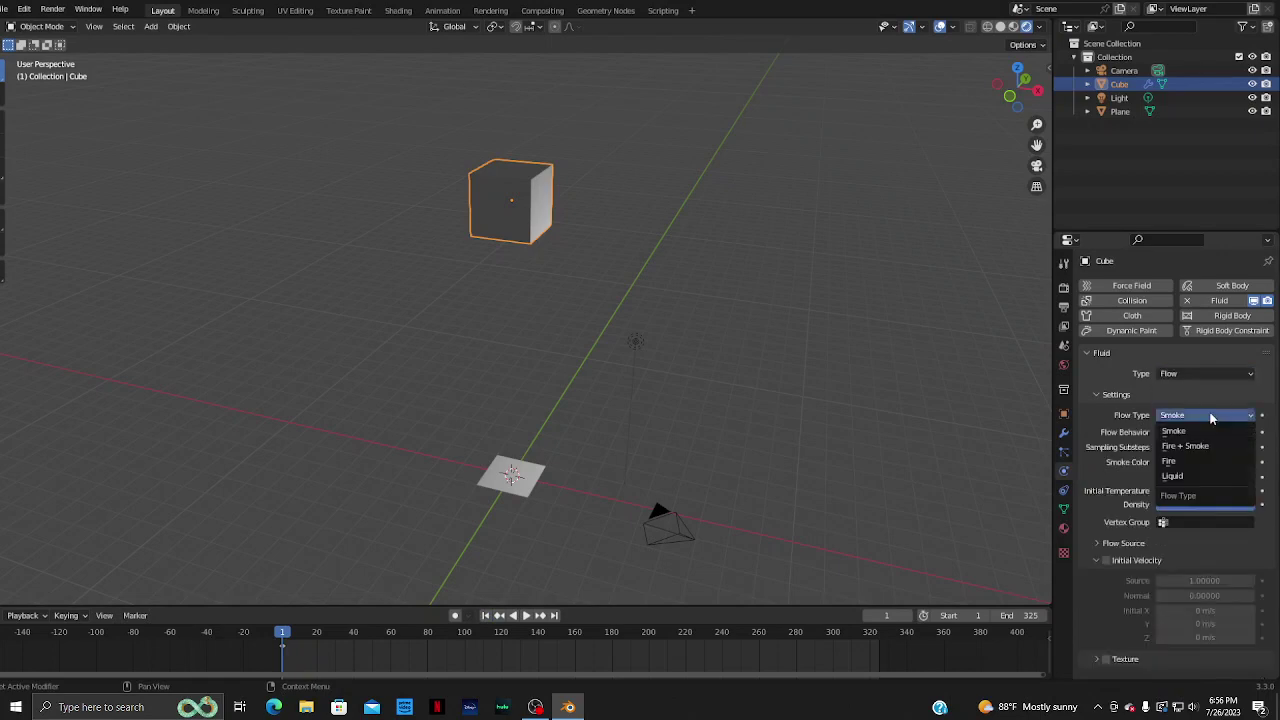
left_click(1209, 474)
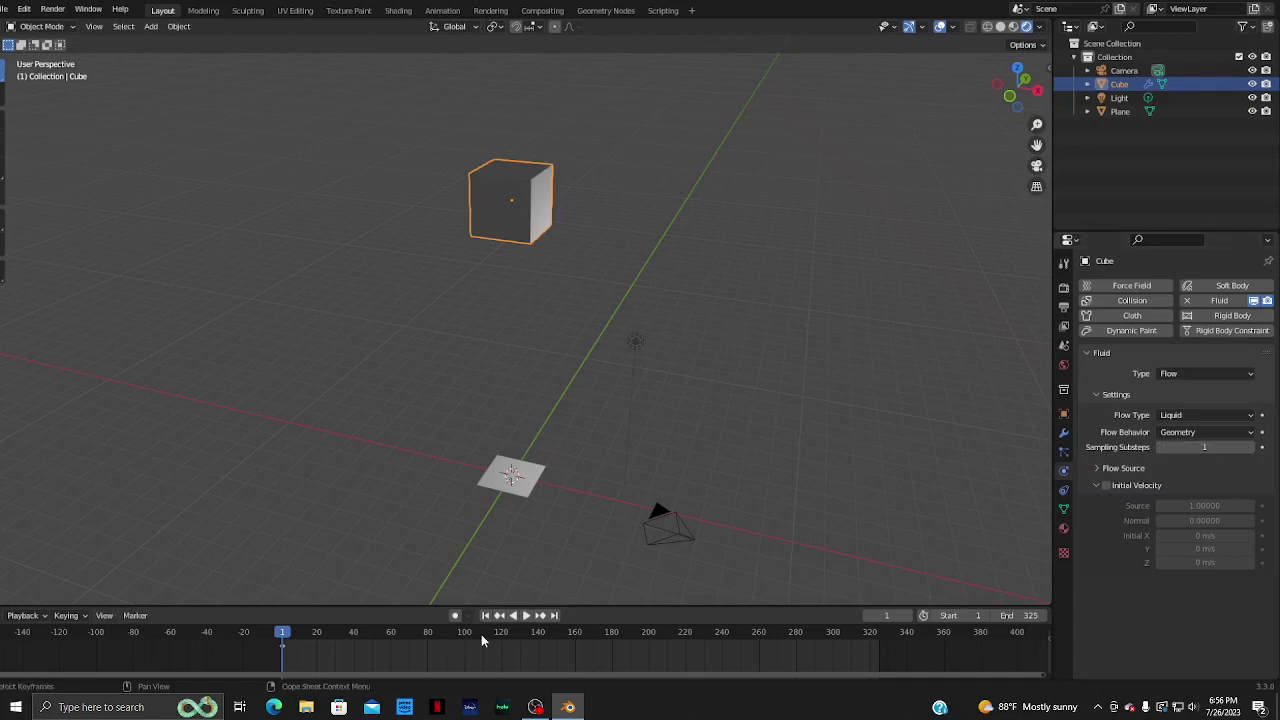
left_click(524, 617)
left_click(514, 617)
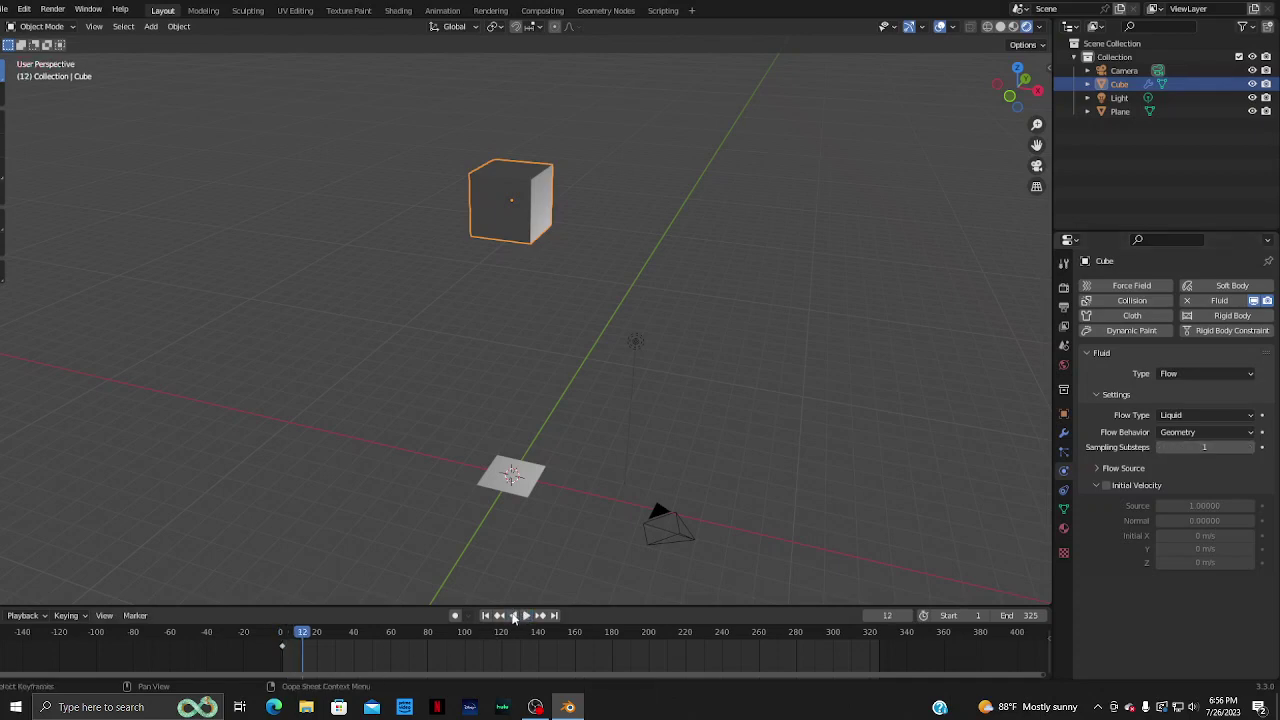
left_click(485, 616)
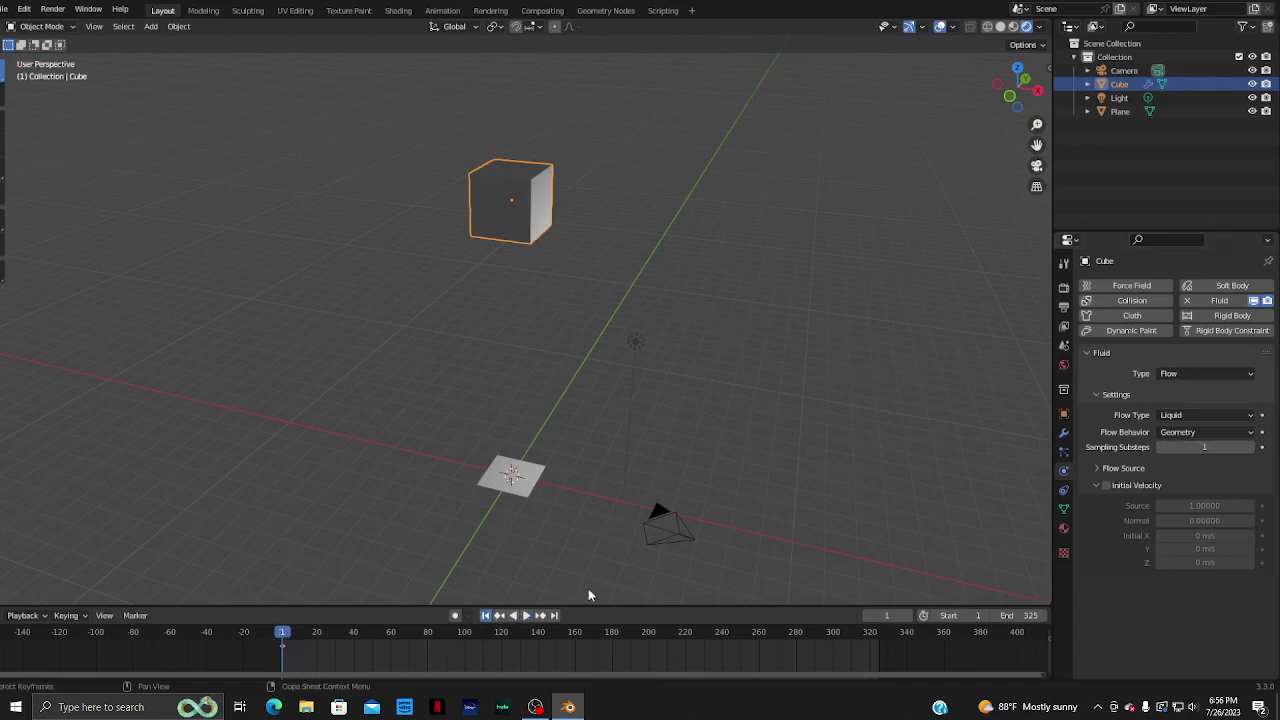
- Keep Mesh as the flow source, then remove Fluid physics from the cube
left_click(1103, 468)
left_click(1223, 491)
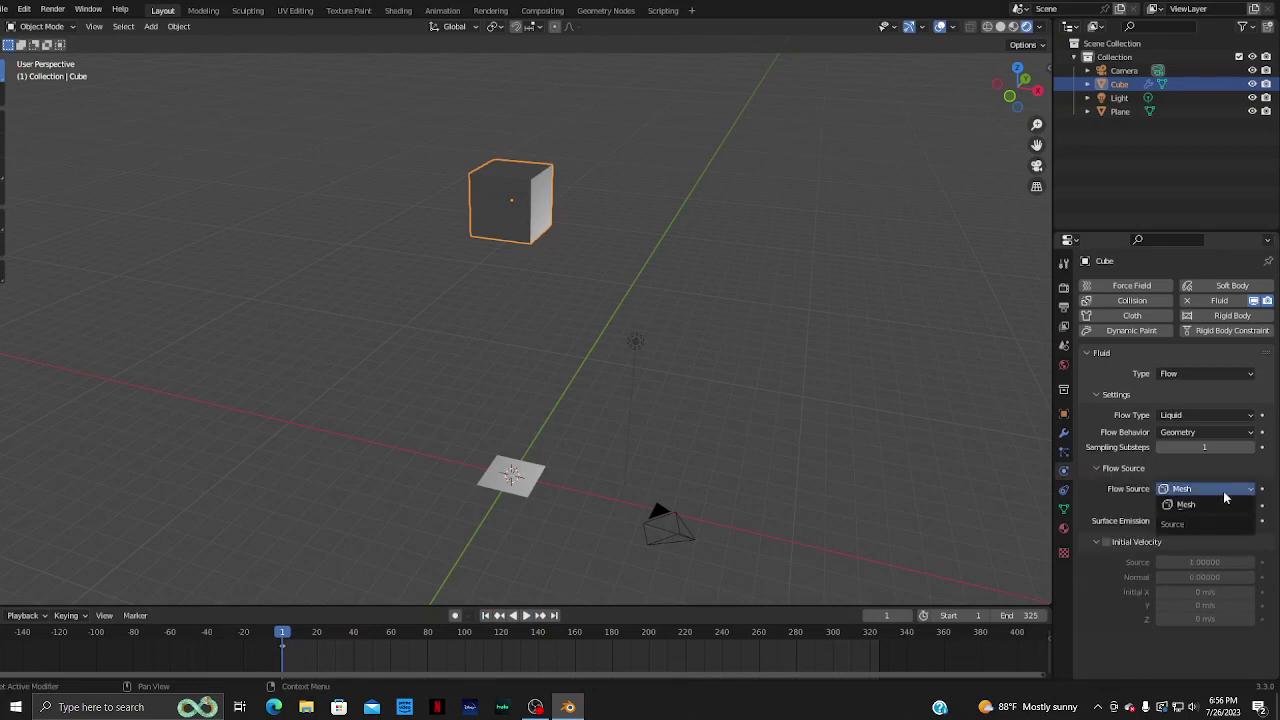
left_click(1223, 498)
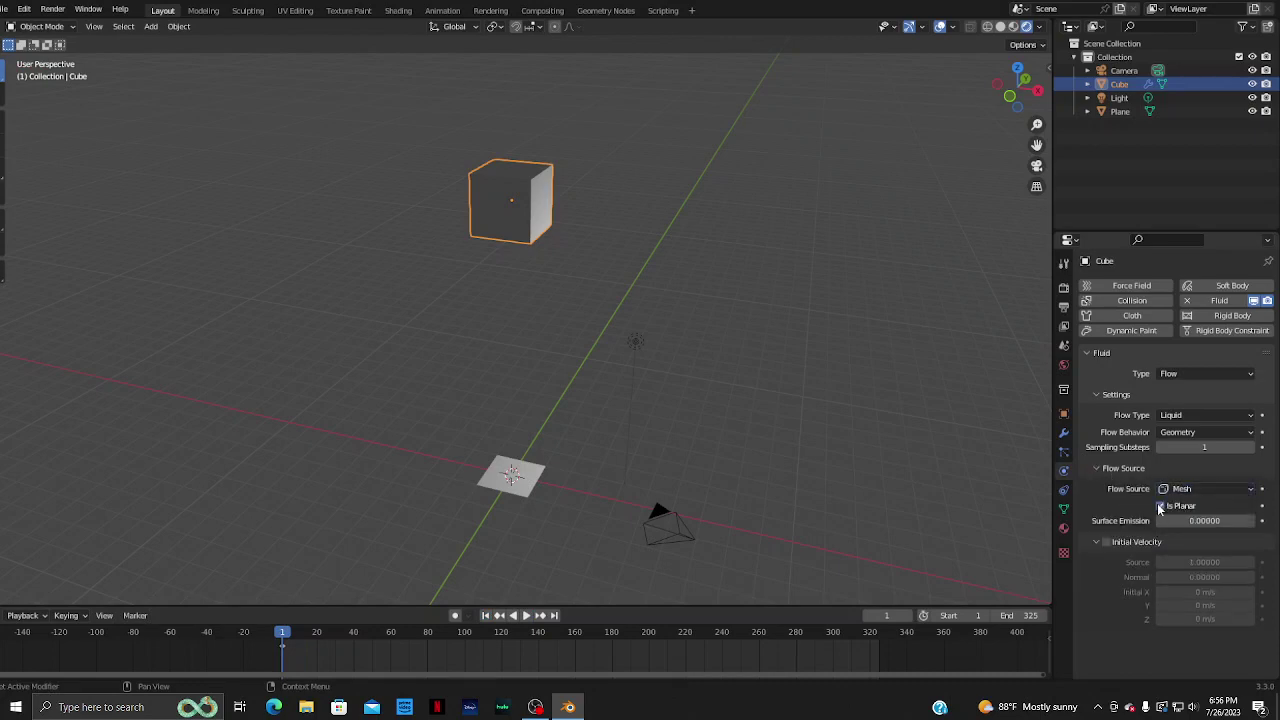
left_click(1186, 301)
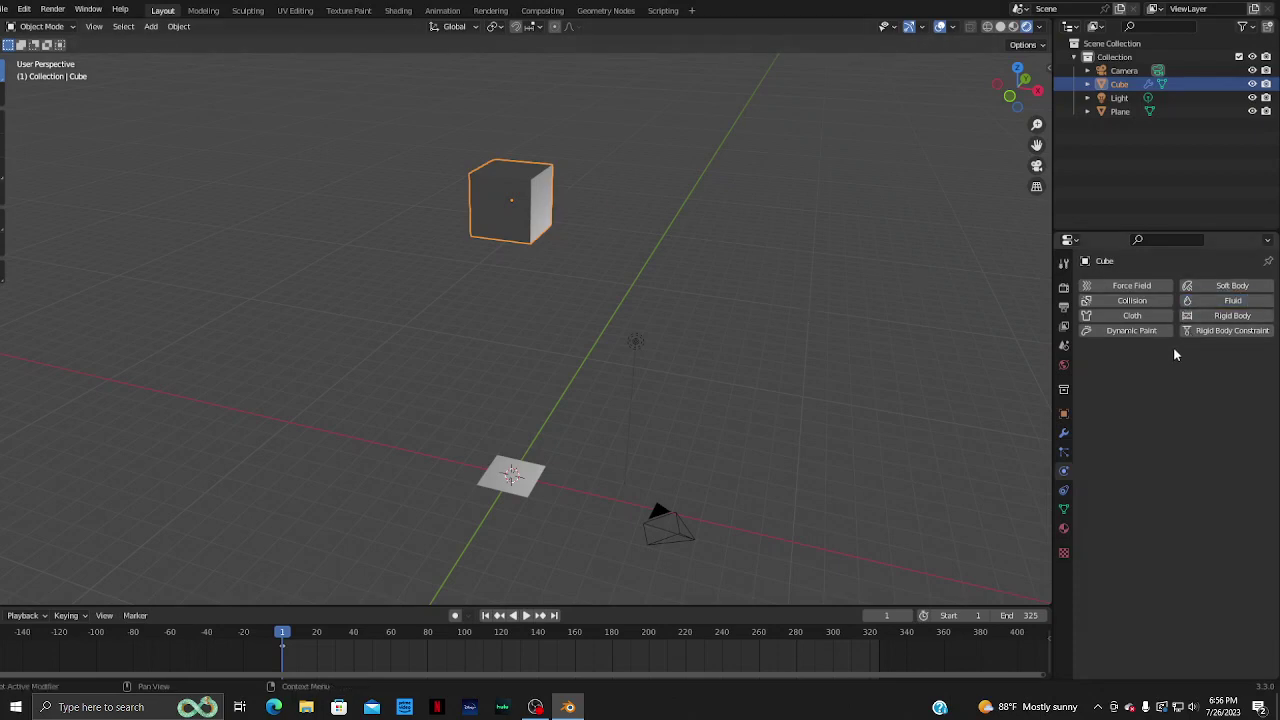
- Add Cloth physics to the cube, then to the plane
left_click(1107, 317)
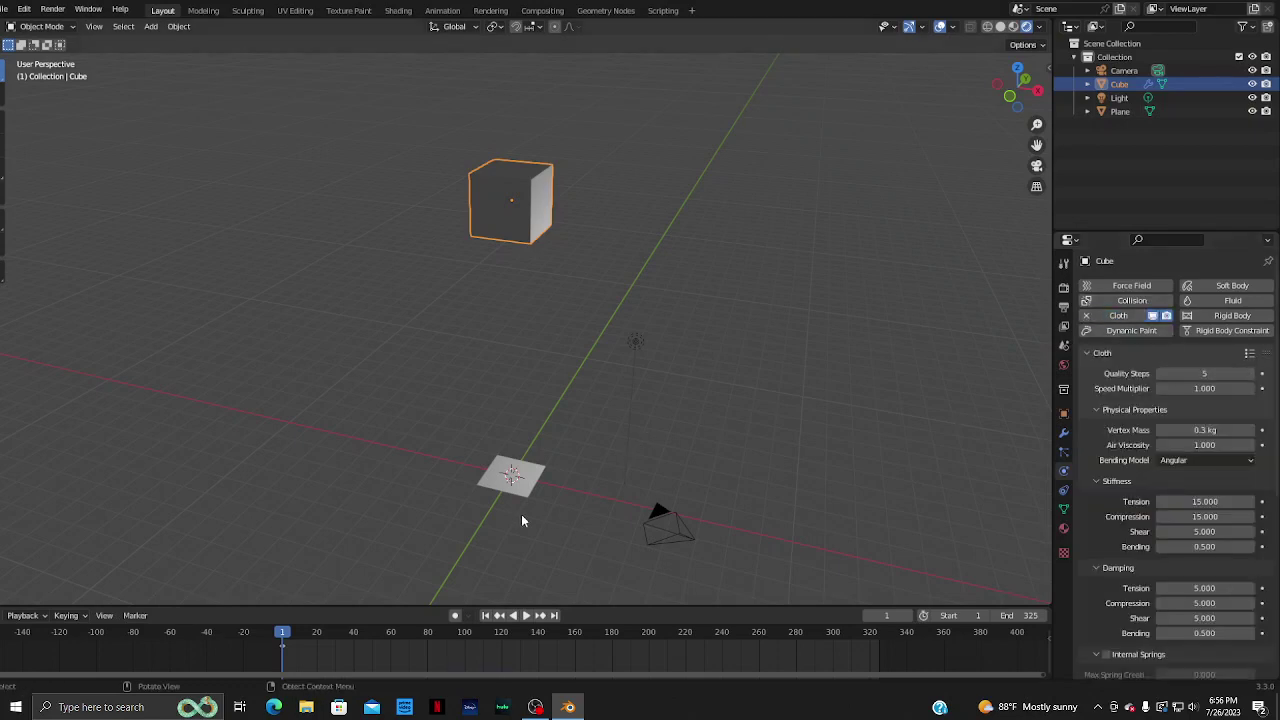
left_click(516, 479)
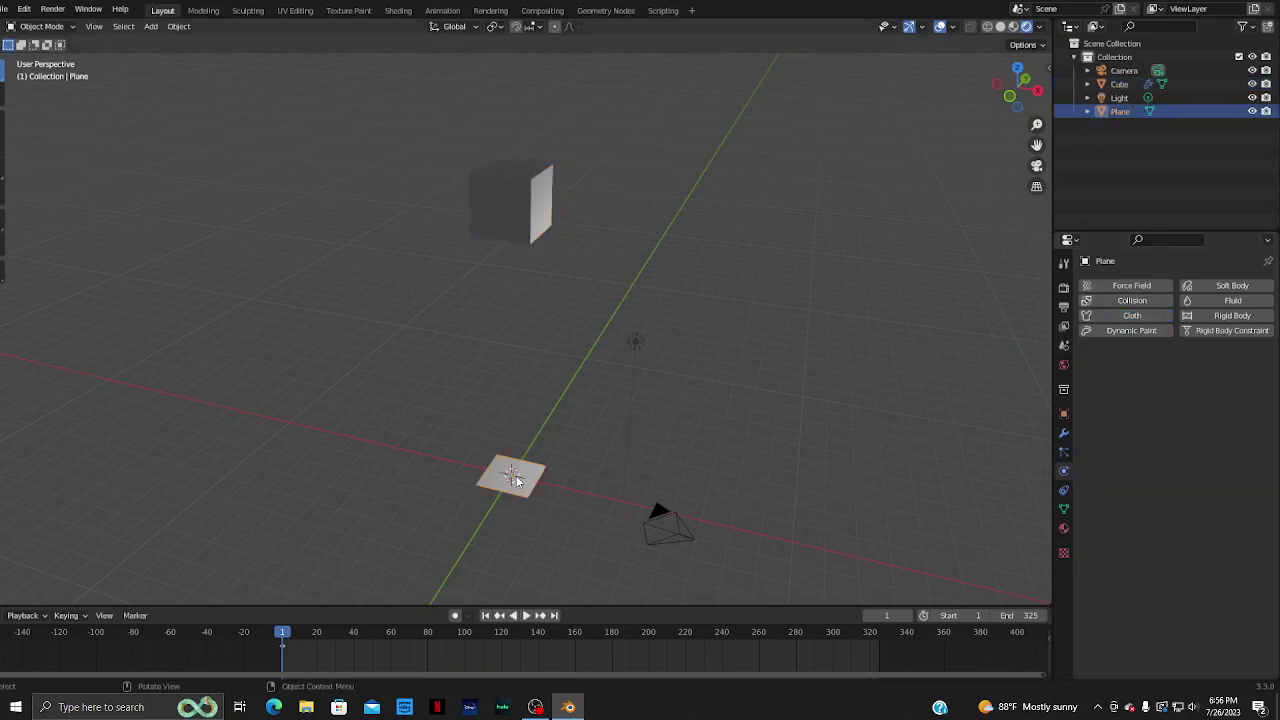
left_click(1120, 316)
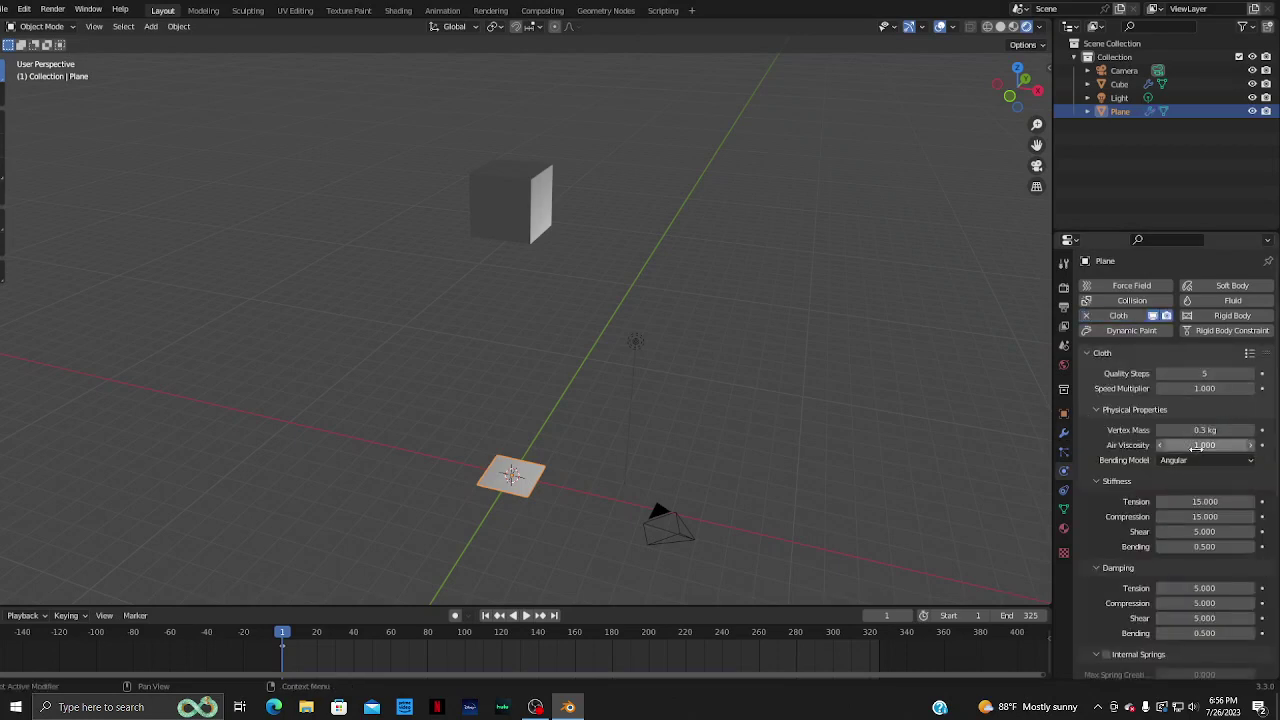
scroll(1215, 430, "down", 3)
scroll(1196, 451, "down", 2)
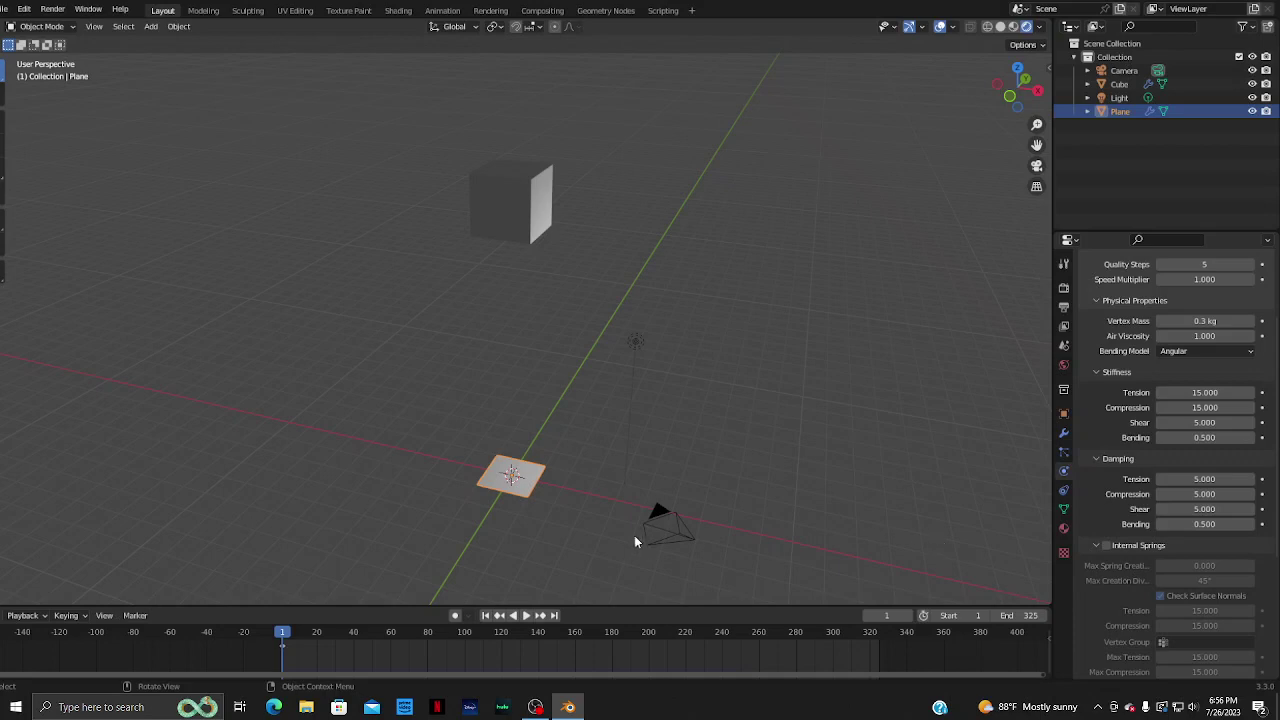
- Raise the plane 12.364 m along Z and scale it to about 3
key("g")
key("z")
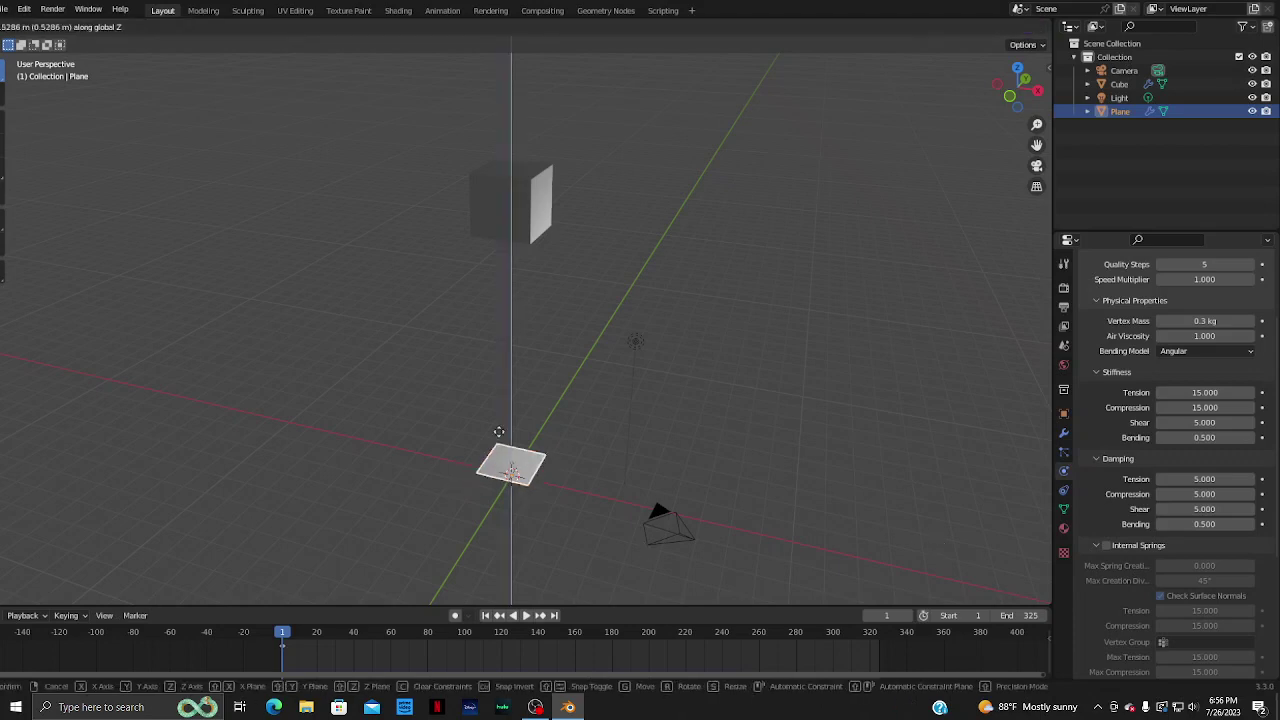
left_click(594, 147)
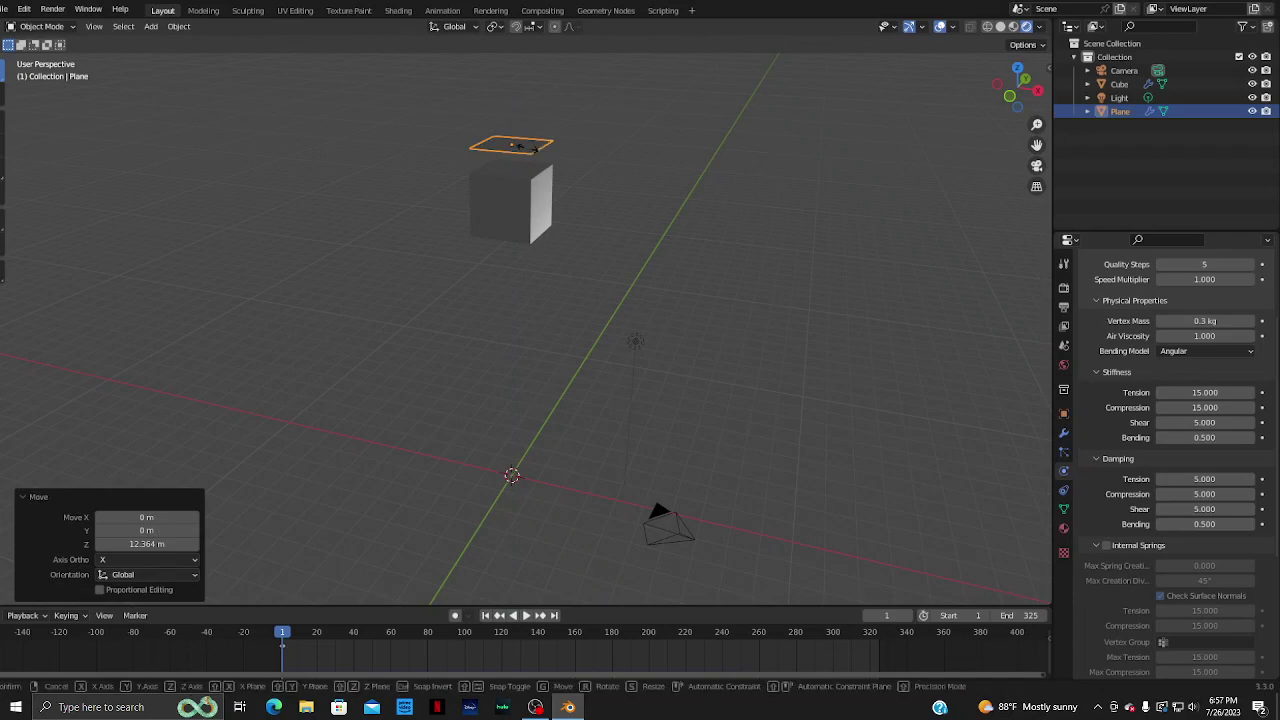
key("s")
left_click(560, 142)
- In Solid shading, play the cloth simulation while orbiting, then reset to frame 1
middle_click_drag(760, 225, 815, 206)
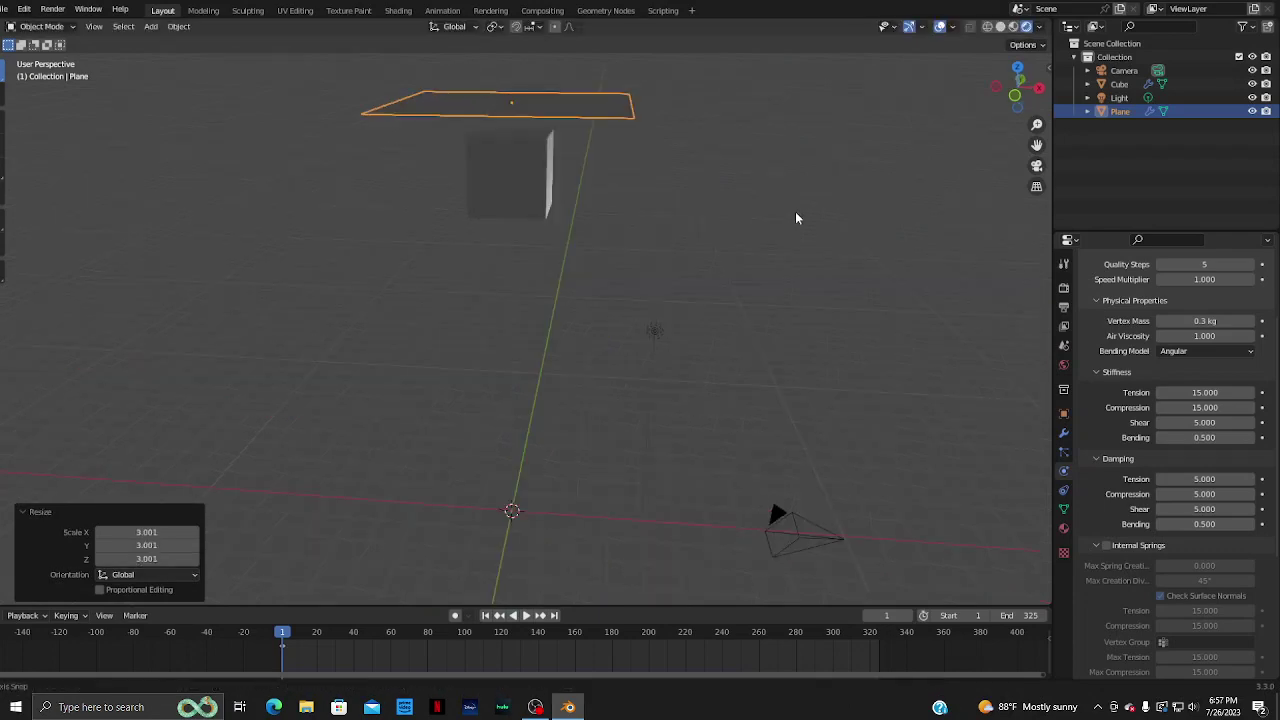
left_click(1013, 28)
middle_click_drag(1001, 133, 747, 303)
right_click(620, 470)
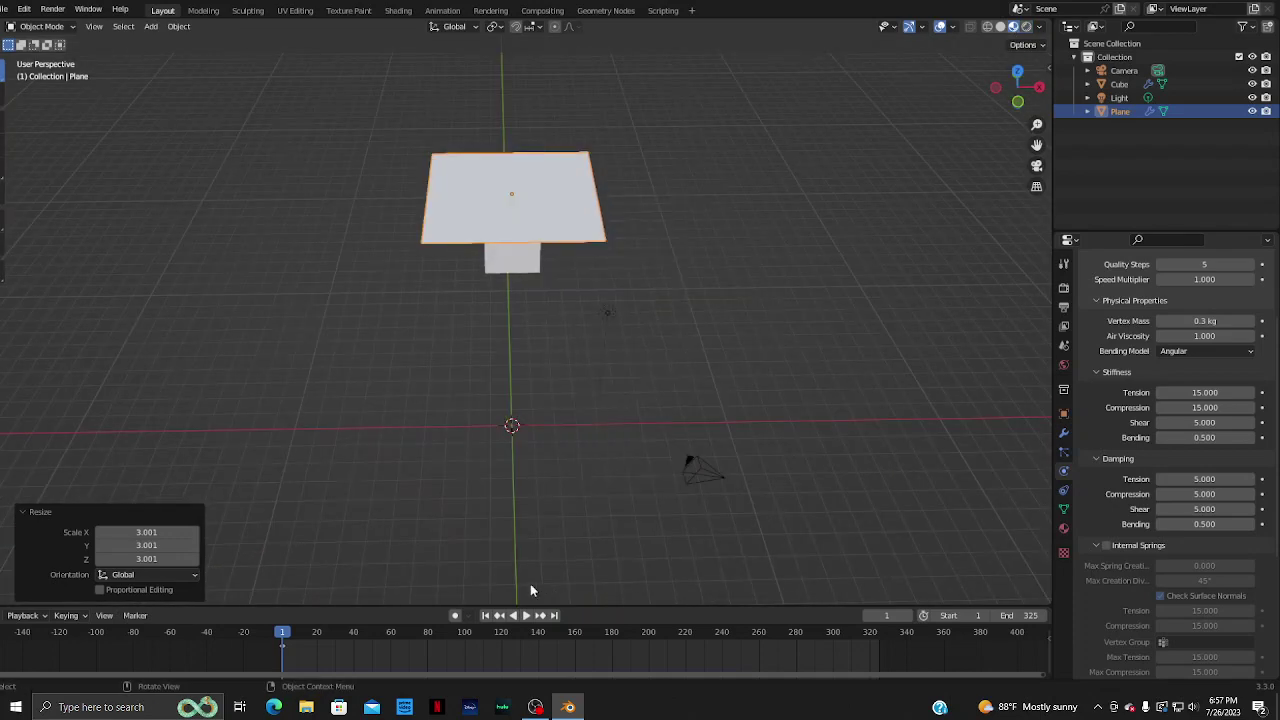
left_click(528, 616)
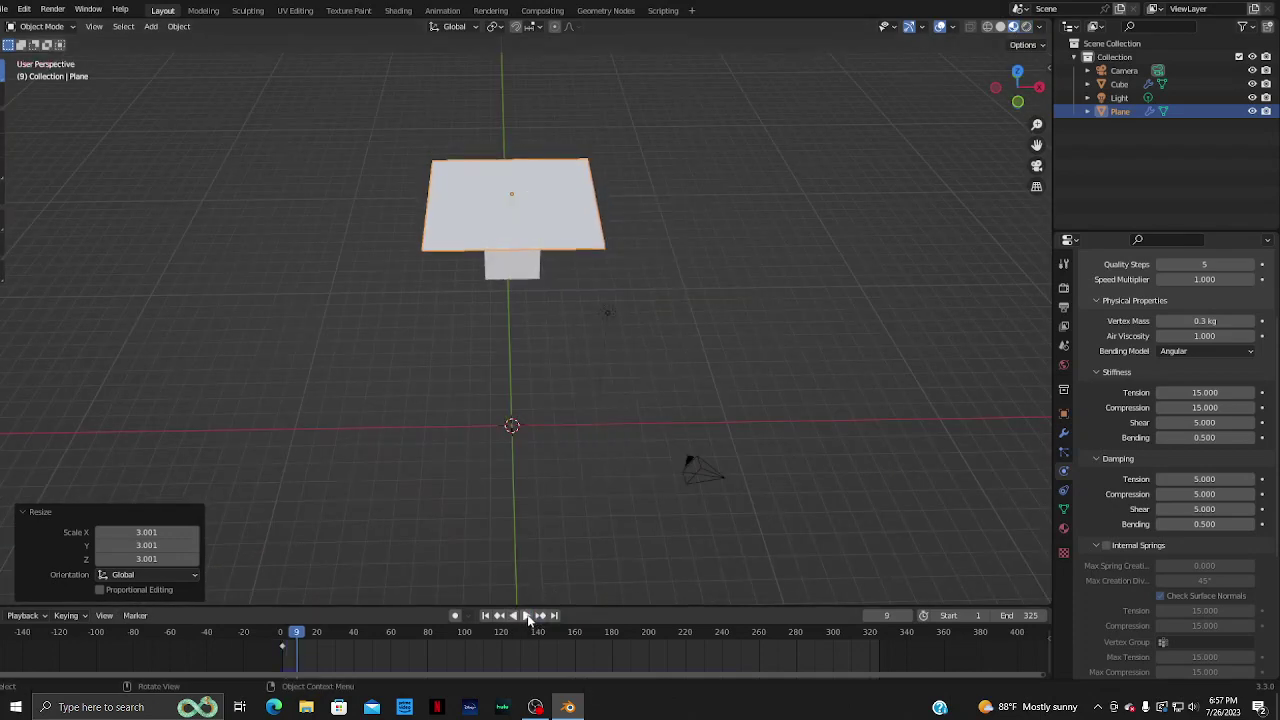
middle_click_drag(622, 386, 670, 307)
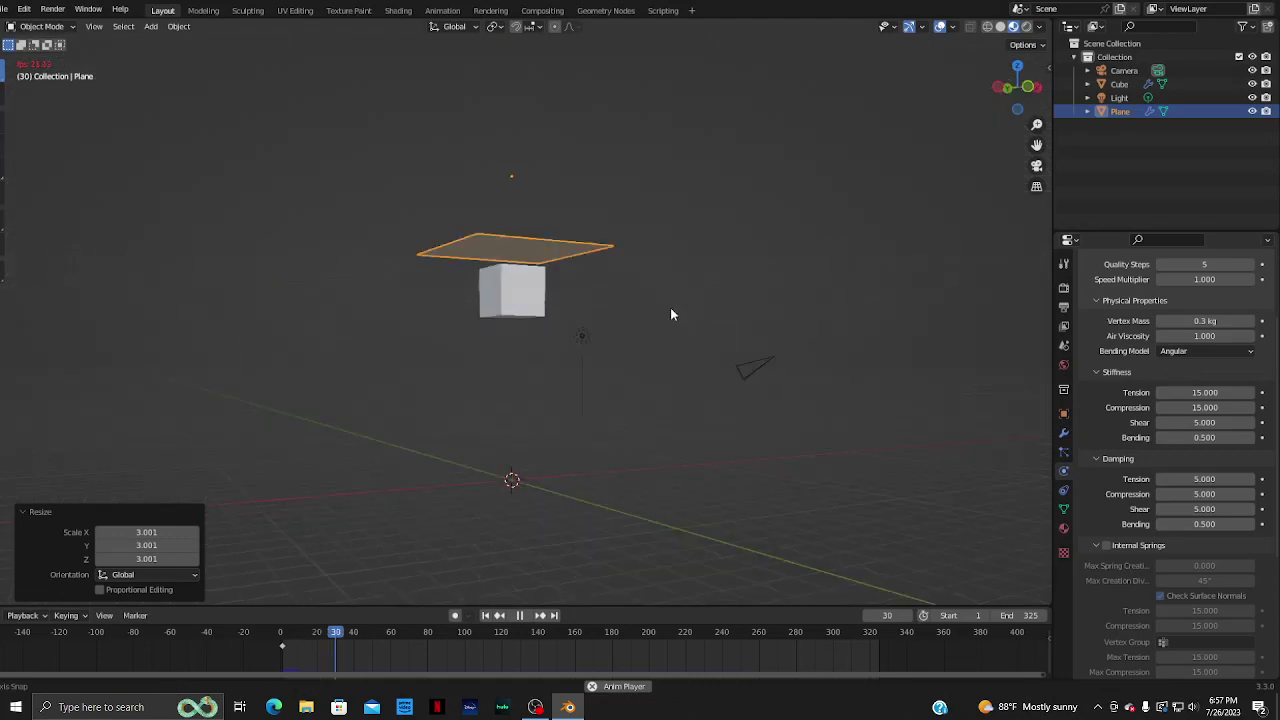
mouse_move(663, 357)
middle_mouse_down()
mouse_move(629, 455)
mouse_move(590, 512)
mouse_move(660, 437)
mouse_move(666, 529)
mouse_move(663, 515)
middle_mouse_up()
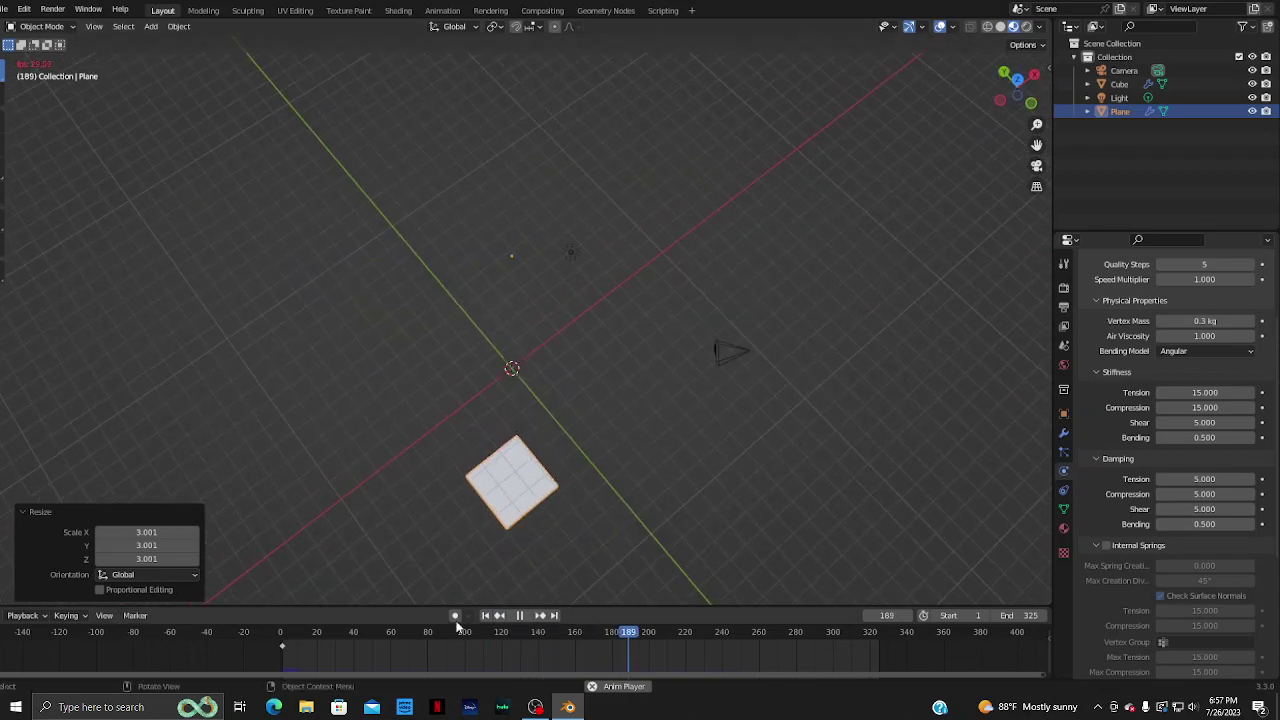
left_click(486, 616)
middle_click_drag(620, 450, 672, 327)
- Select the cube and remove its Cloth physics
left_click(519, 203)
scroll(1148, 320, "up", 2)
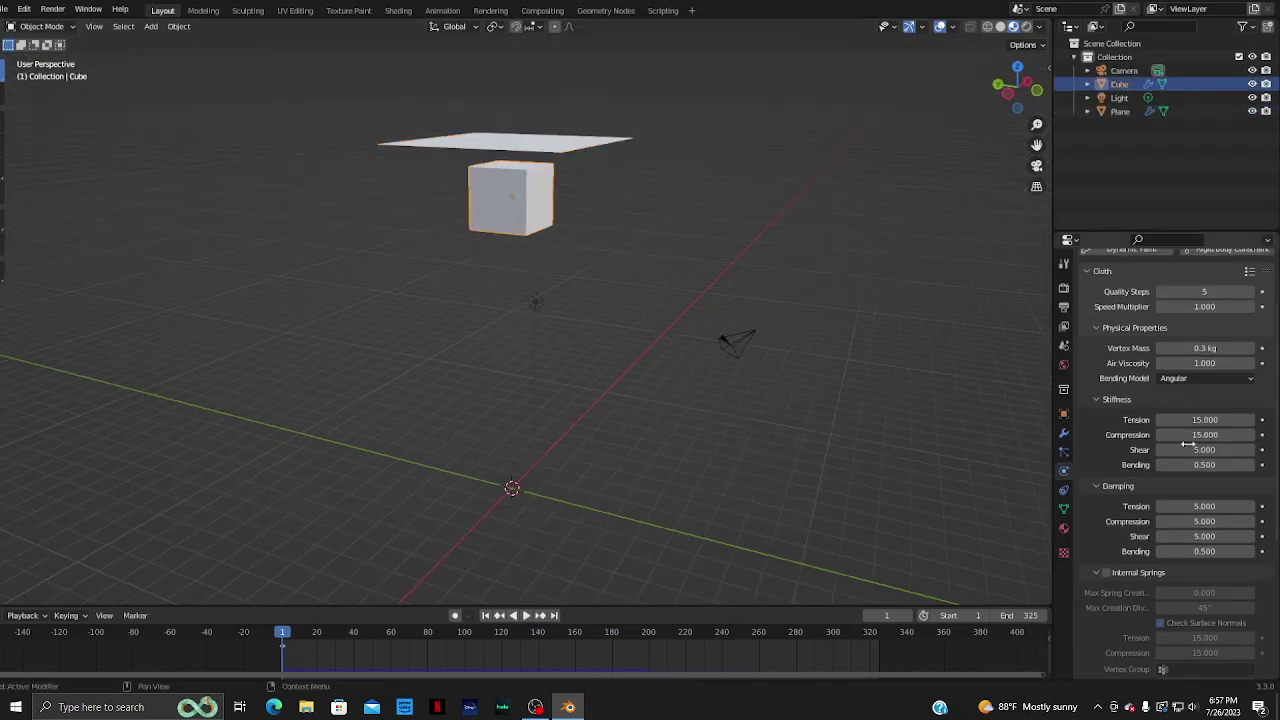
scroll(1148, 320, "up", 1)
left_click(1086, 316)
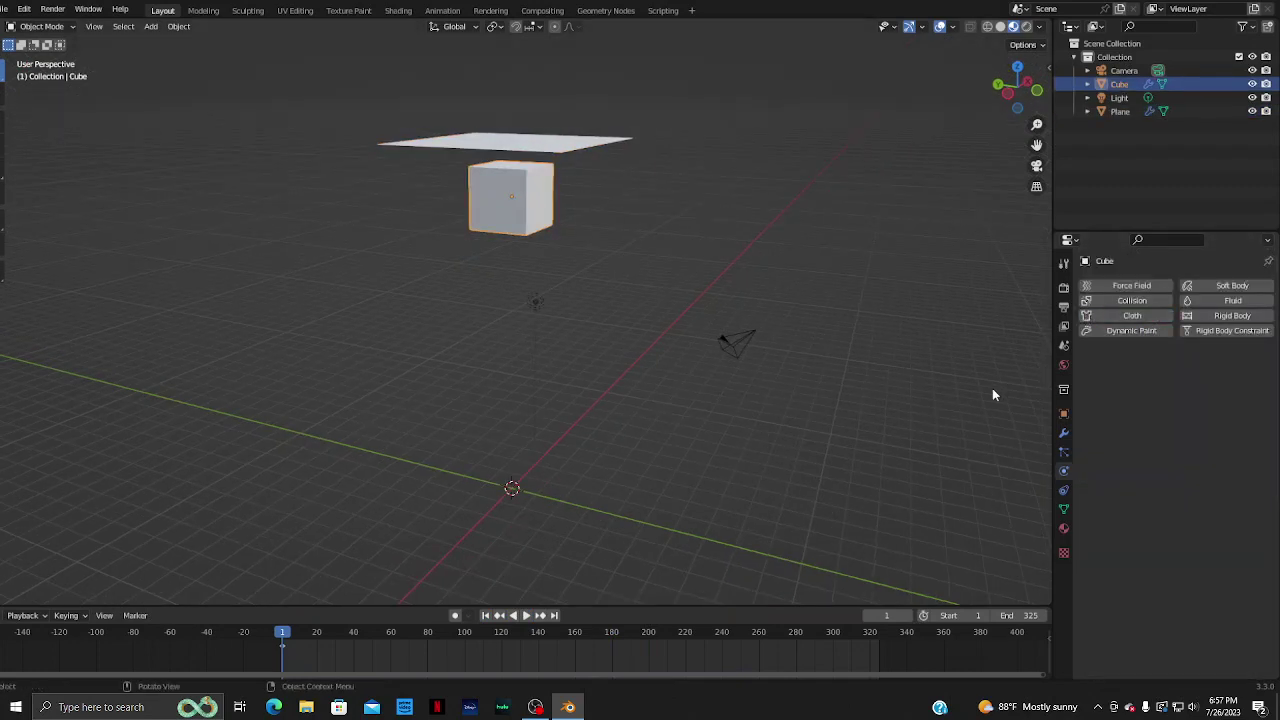
- Play and stop the simulation to watch the plane fall past the physics-free cube
left_click(525, 616)
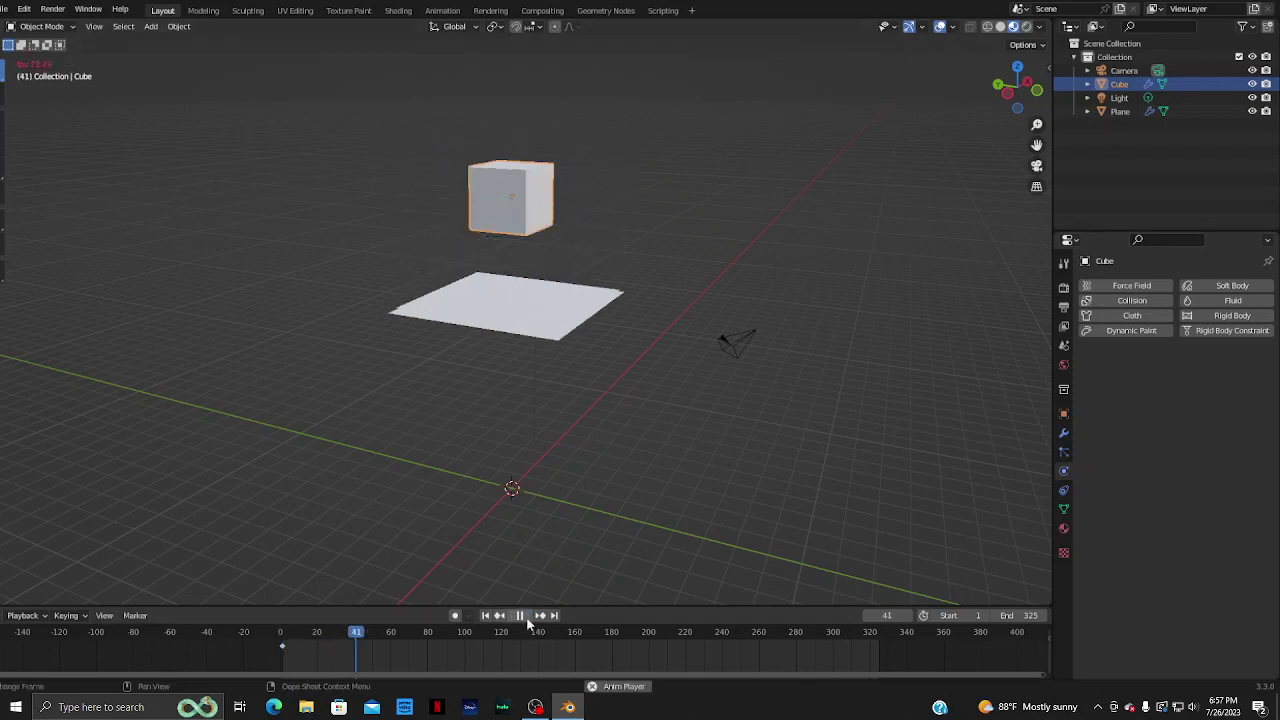
left_click(520, 616)
right_click(460, 206)
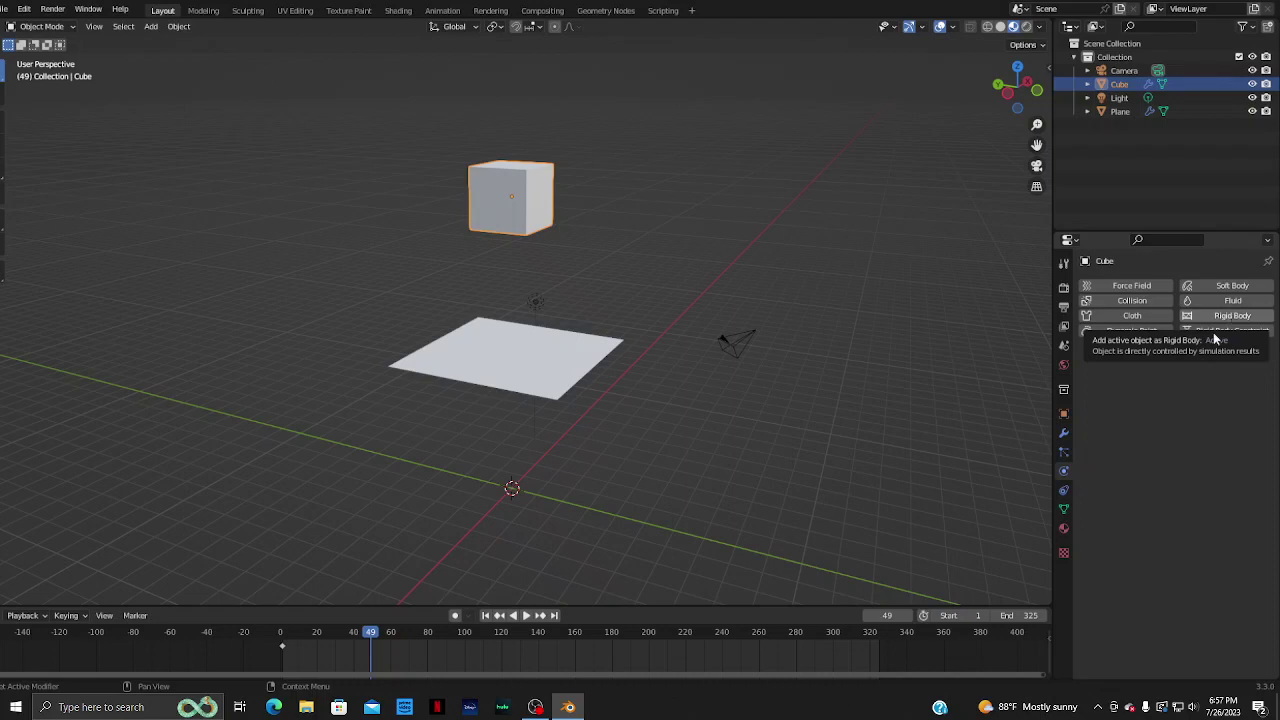
- Give the cube Collision physics and replay from frame 1, orbiting to a top-down view of the draped plane
left_click(486, 616)
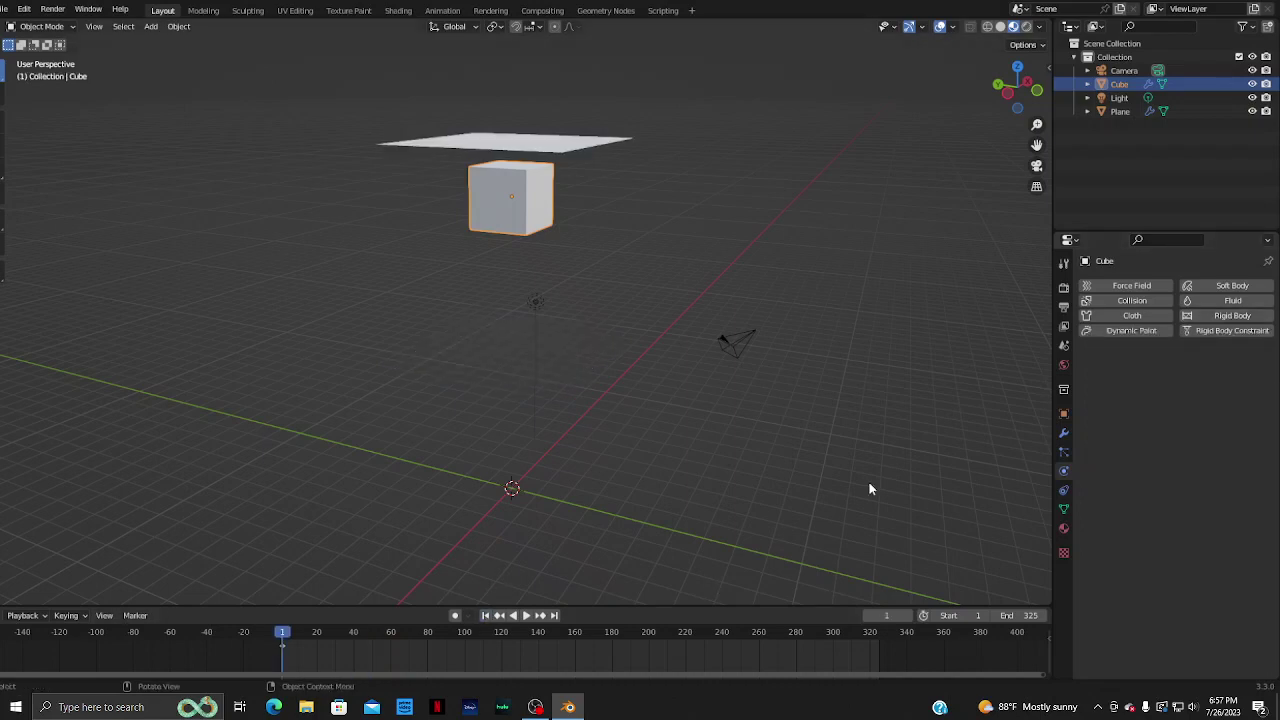
left_click(1148, 301)
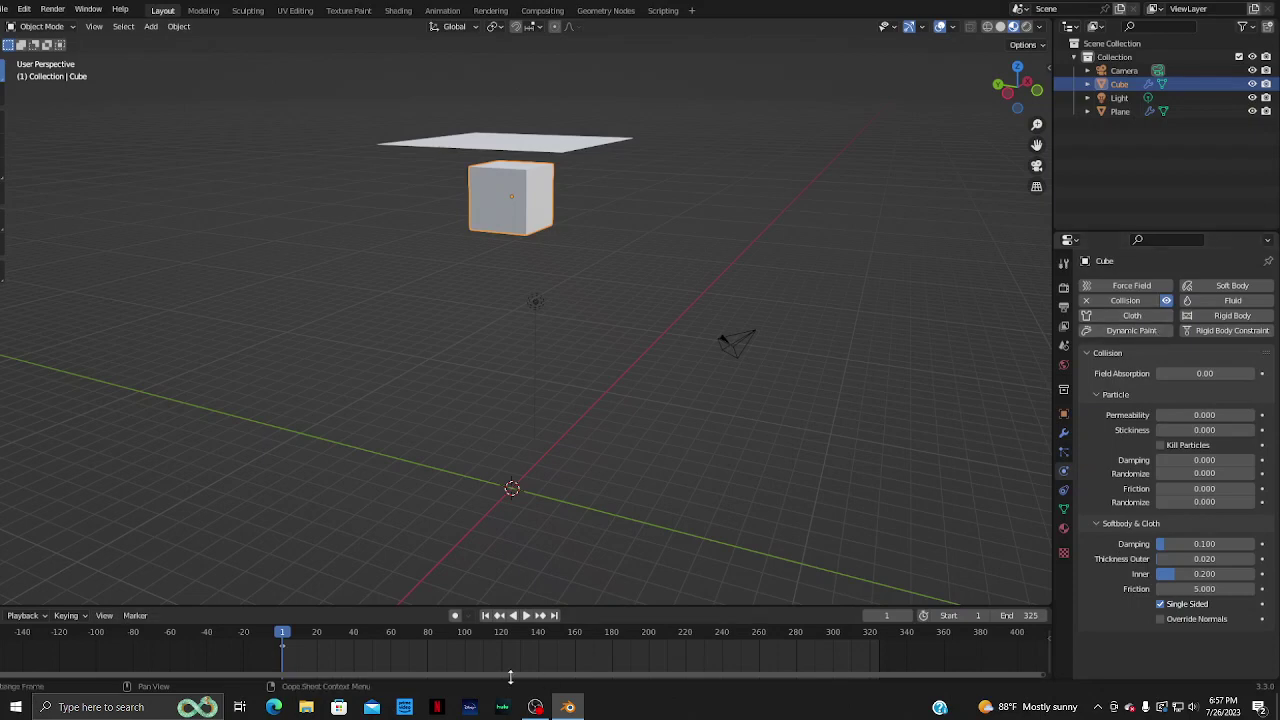
left_click(524, 616)
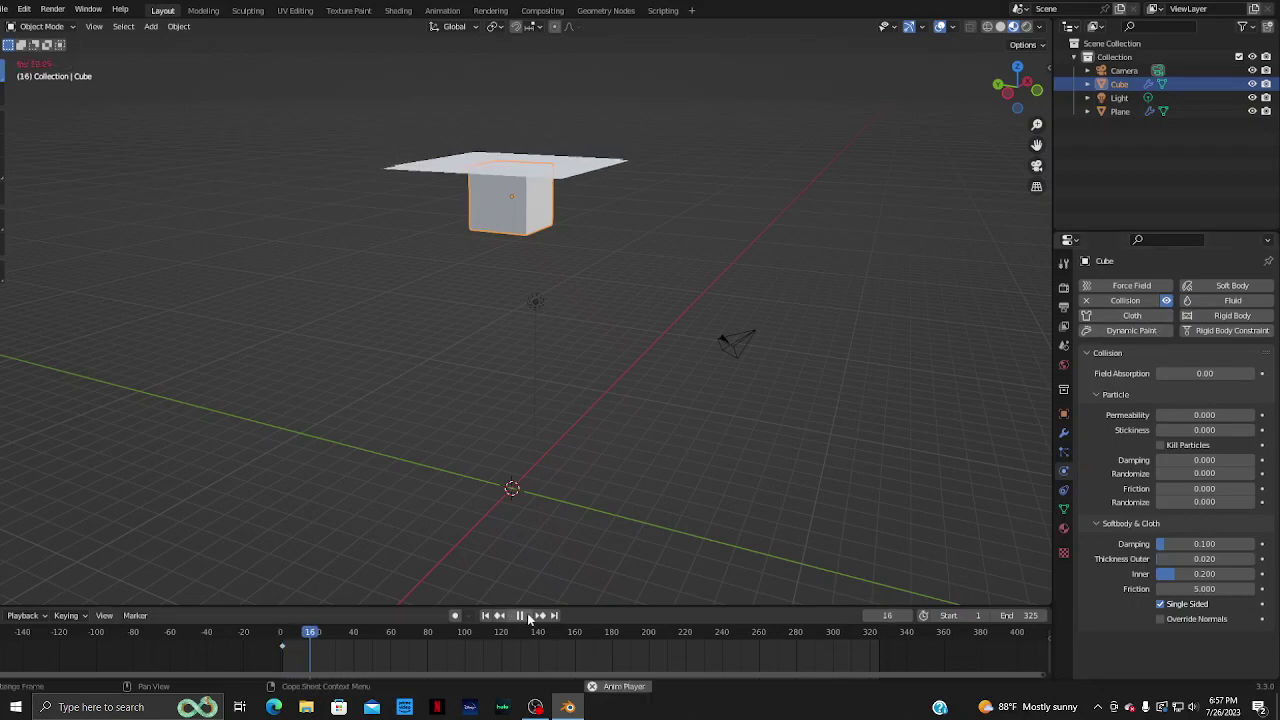
middle_click_drag(590, 445, 604, 430)
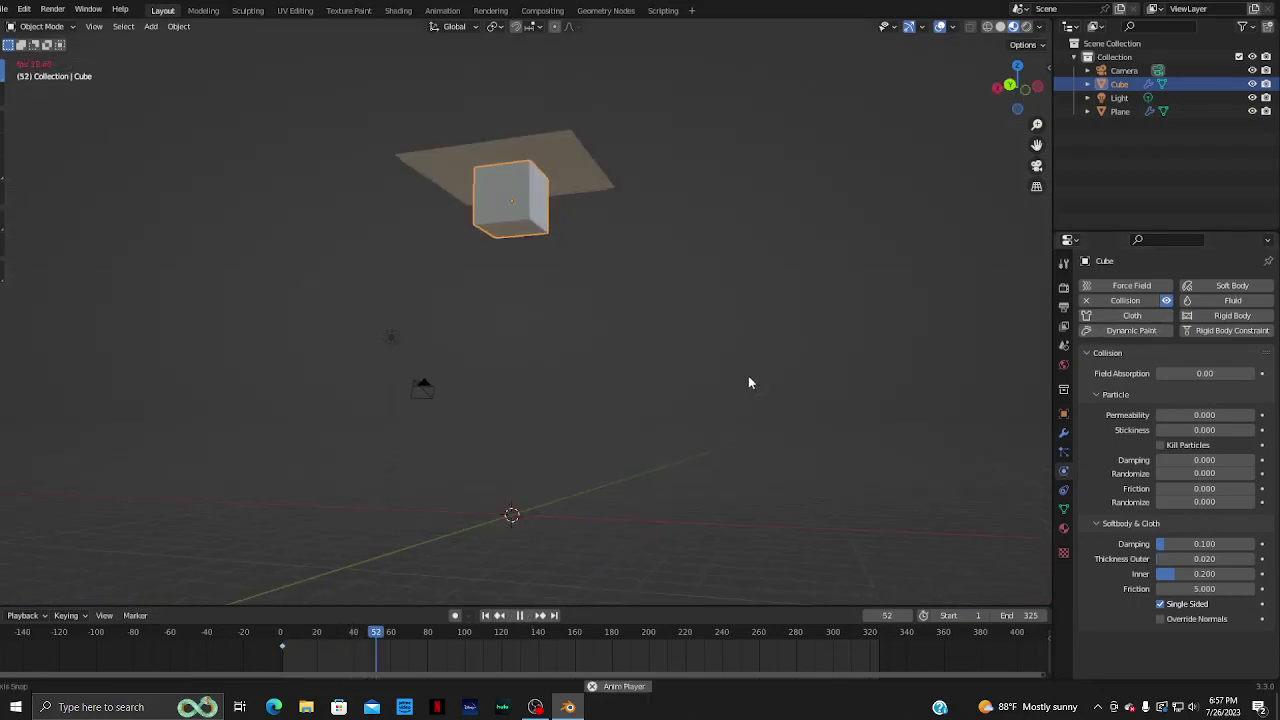
mouse_move(748, 375)
middle_mouse_down()
mouse_move(614, 473)
mouse_move(516, 639)
middle_mouse_up()
left_click(519, 615)
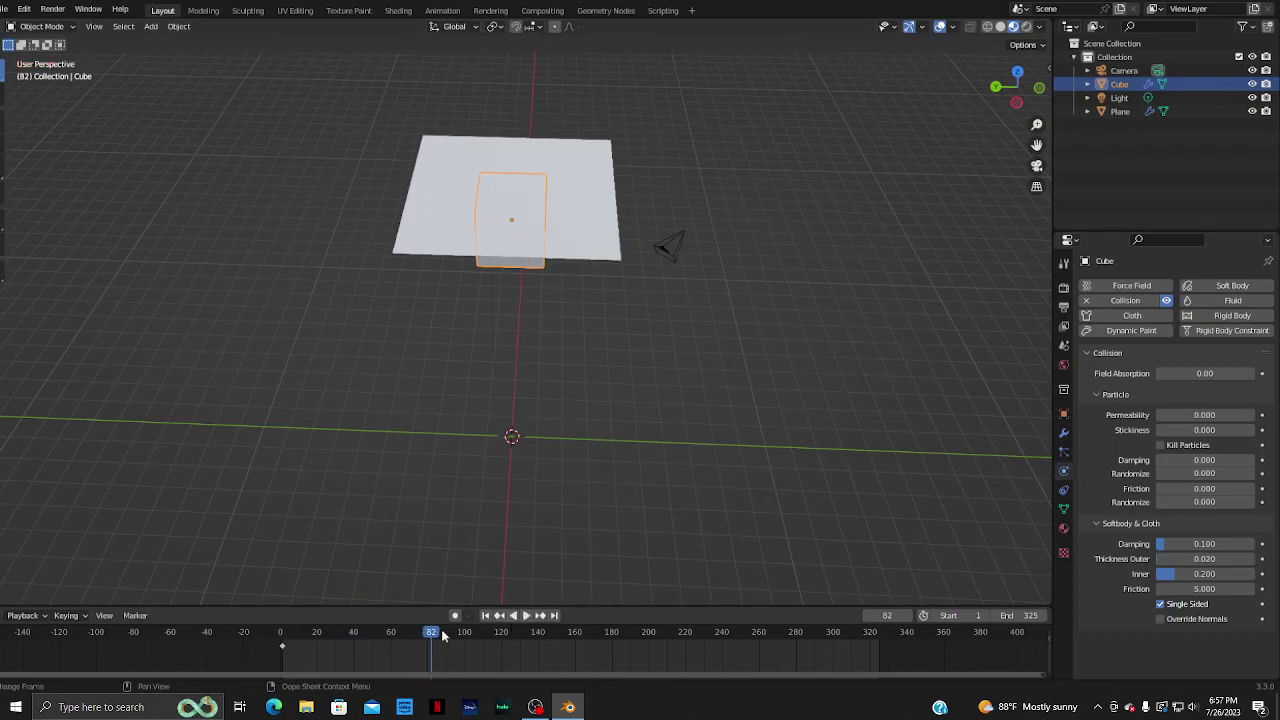
left_click(485, 615)
- Select the plane and expand its cloth Field Weights settings
left_click(556, 178)
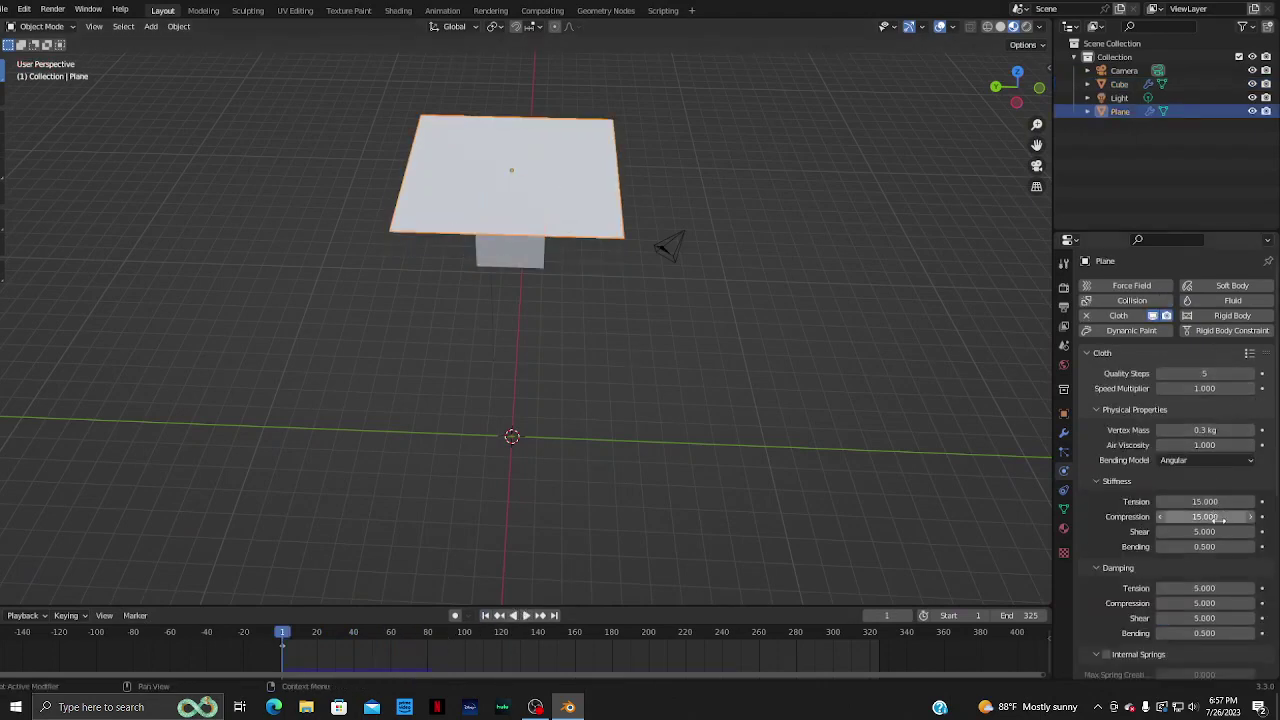
scroll(1221, 563, "down", 1)
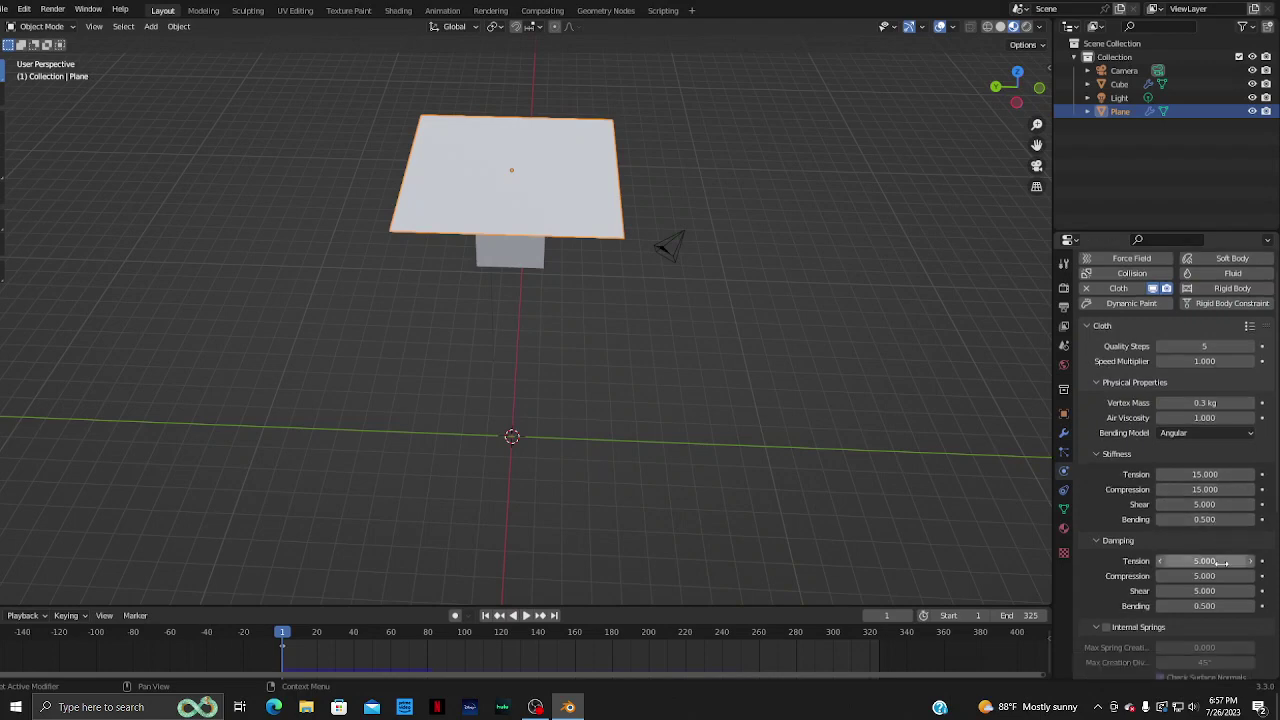
scroll(1221, 563, "down", 1)
scroll(1208, 513, "down", 1)
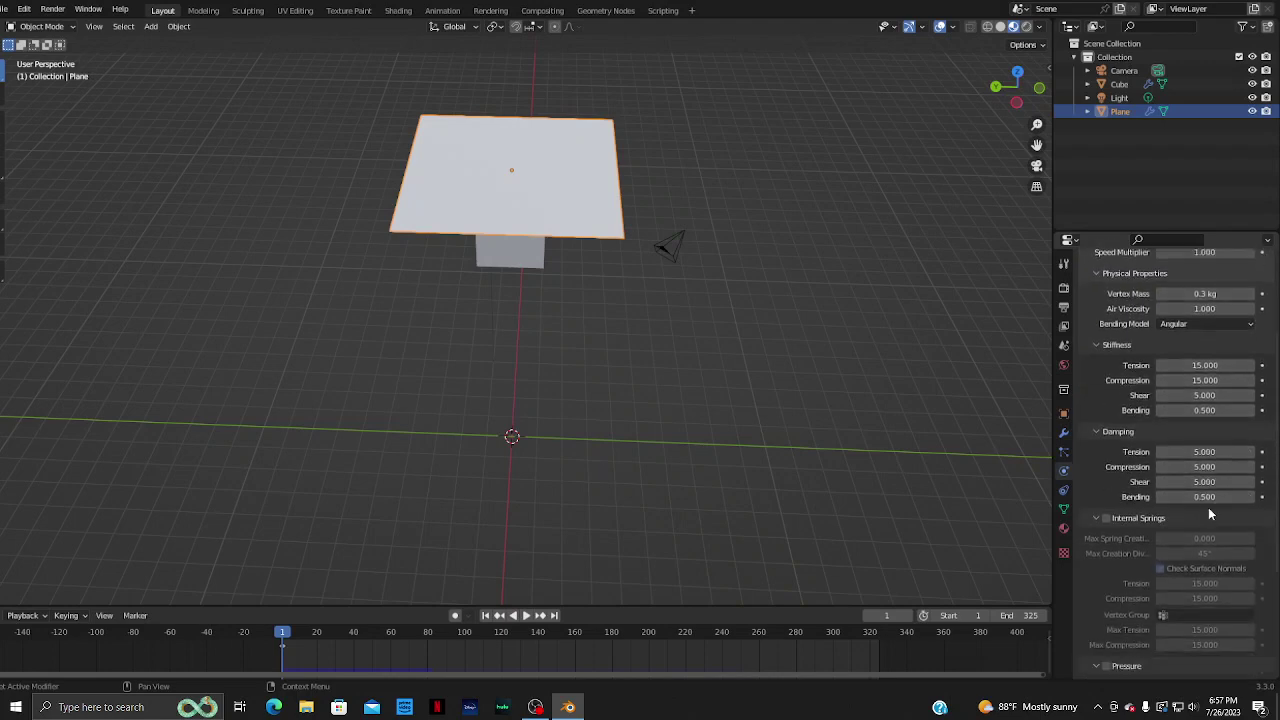
scroll(1208, 513, "down", 1)
scroll(1208, 513, "down", 1)
scroll(1201, 561, "down", 1)
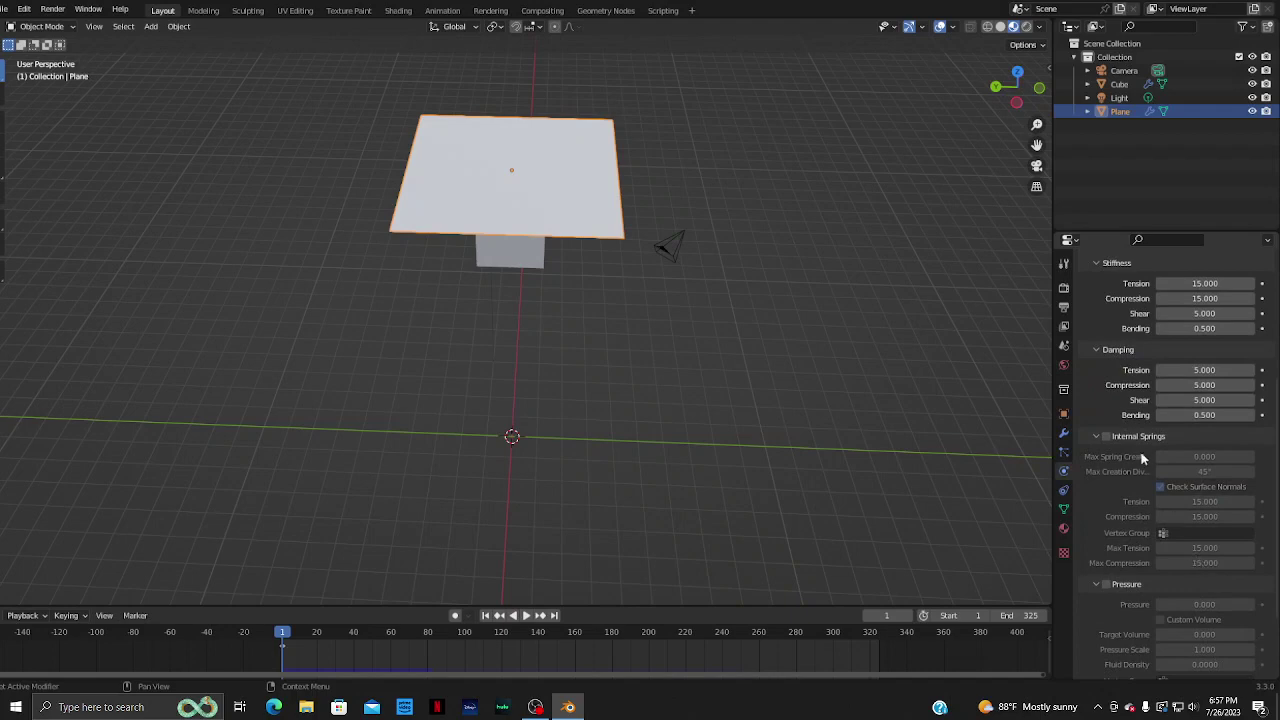
scroll(1132, 532, "down", 1)
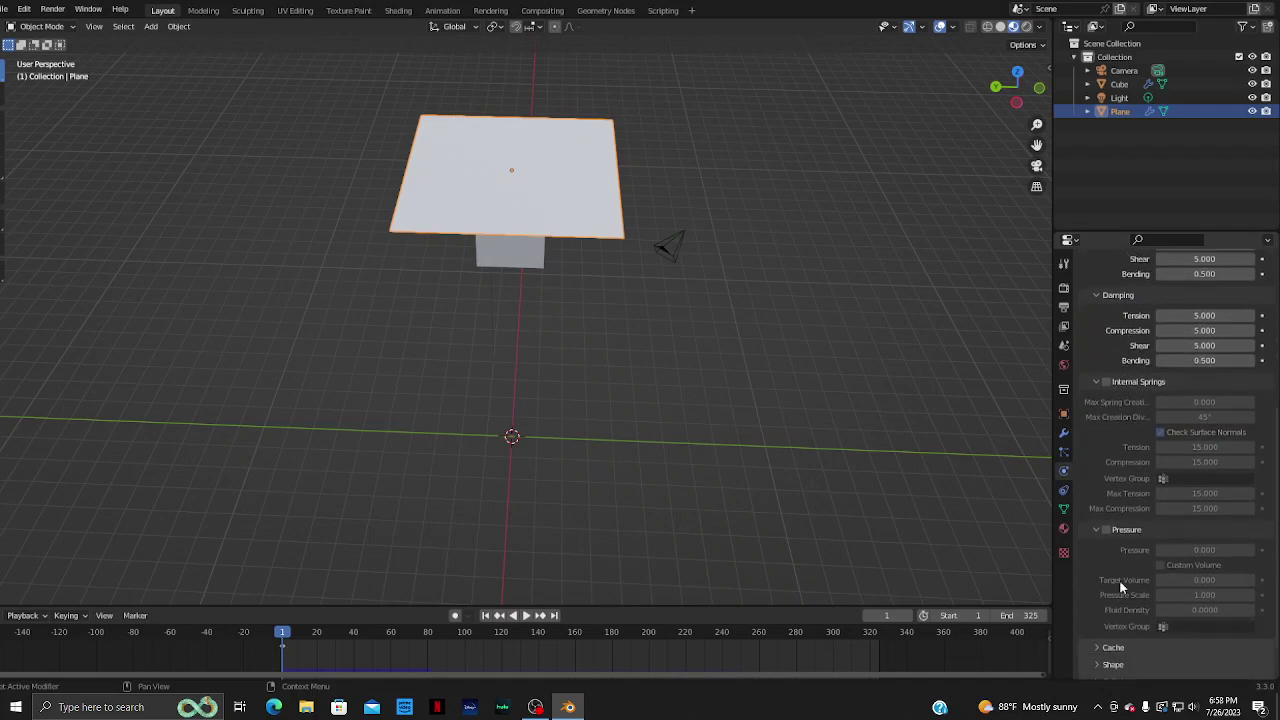
scroll(1118, 578, "down", 1)
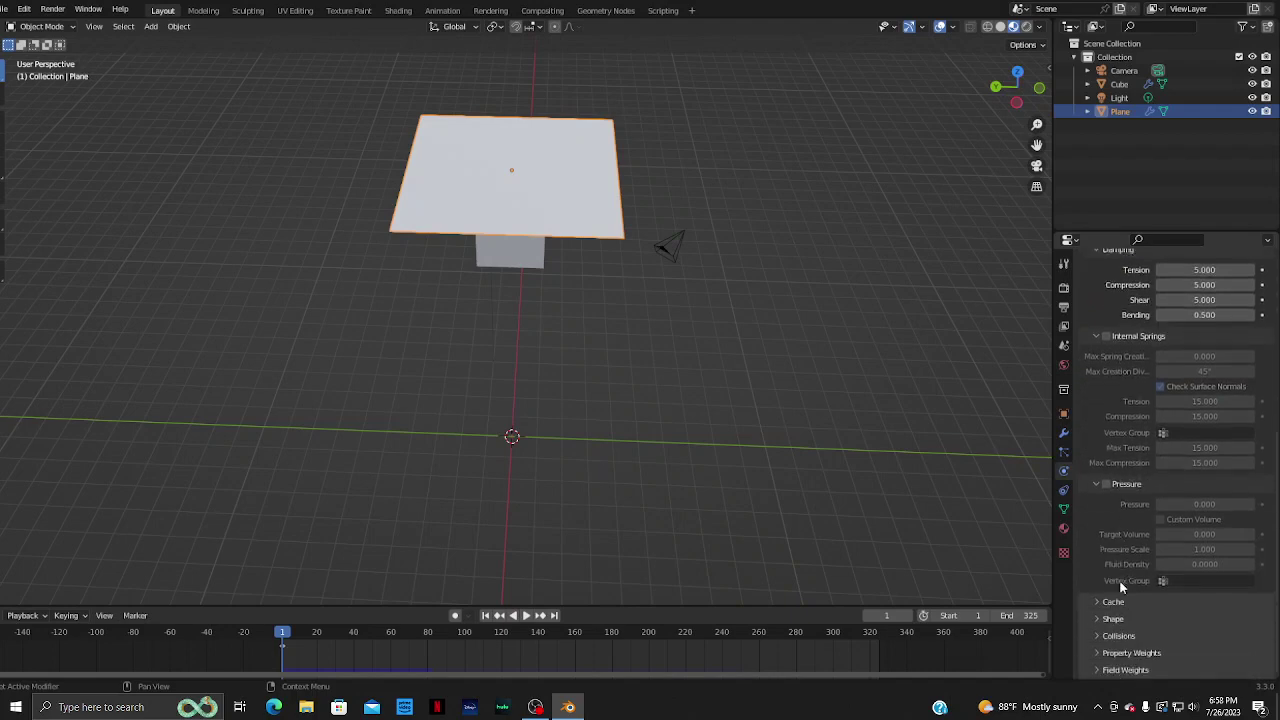
left_click(1131, 672)
- Check Property Weights, then reveal cloth Collisions (0.015 m distance) and orbit to a lower view
scroll(1136, 642, "down", 1)
scroll(1170, 540, "down", 1)
scroll(1195, 470, "down", 2)
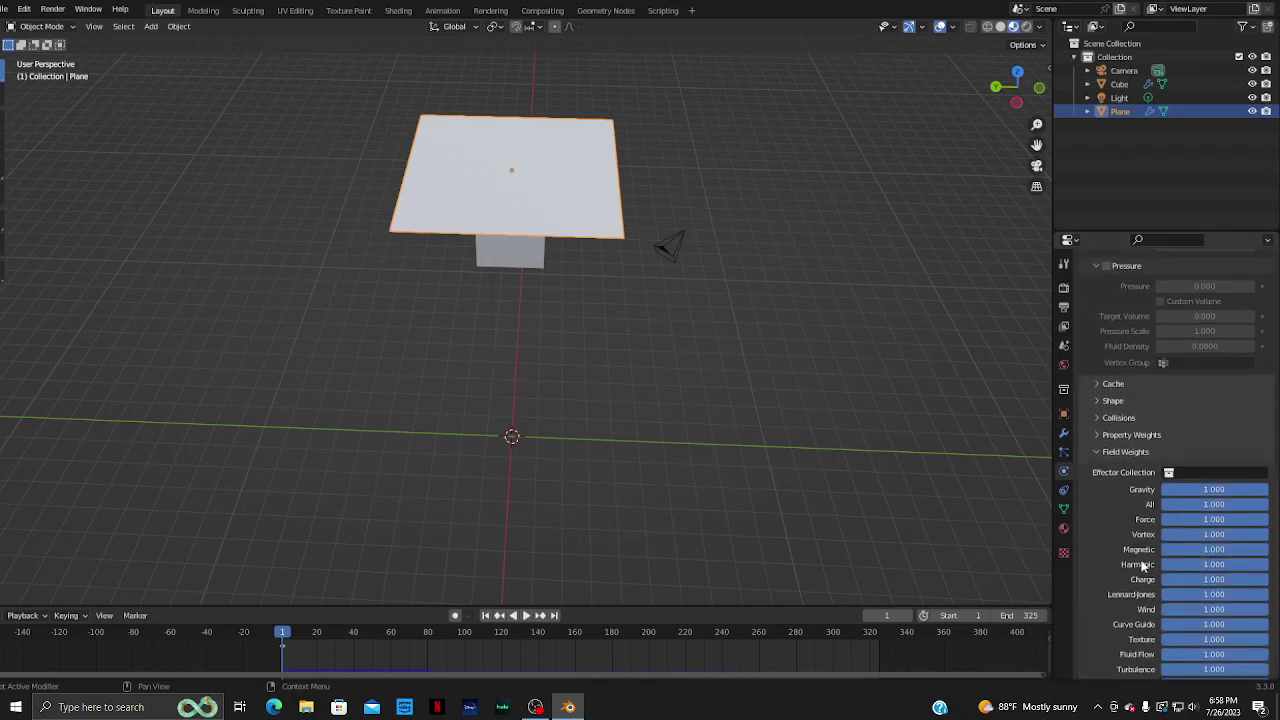
scroll(1211, 417, "down", 1)
left_click(1127, 403)
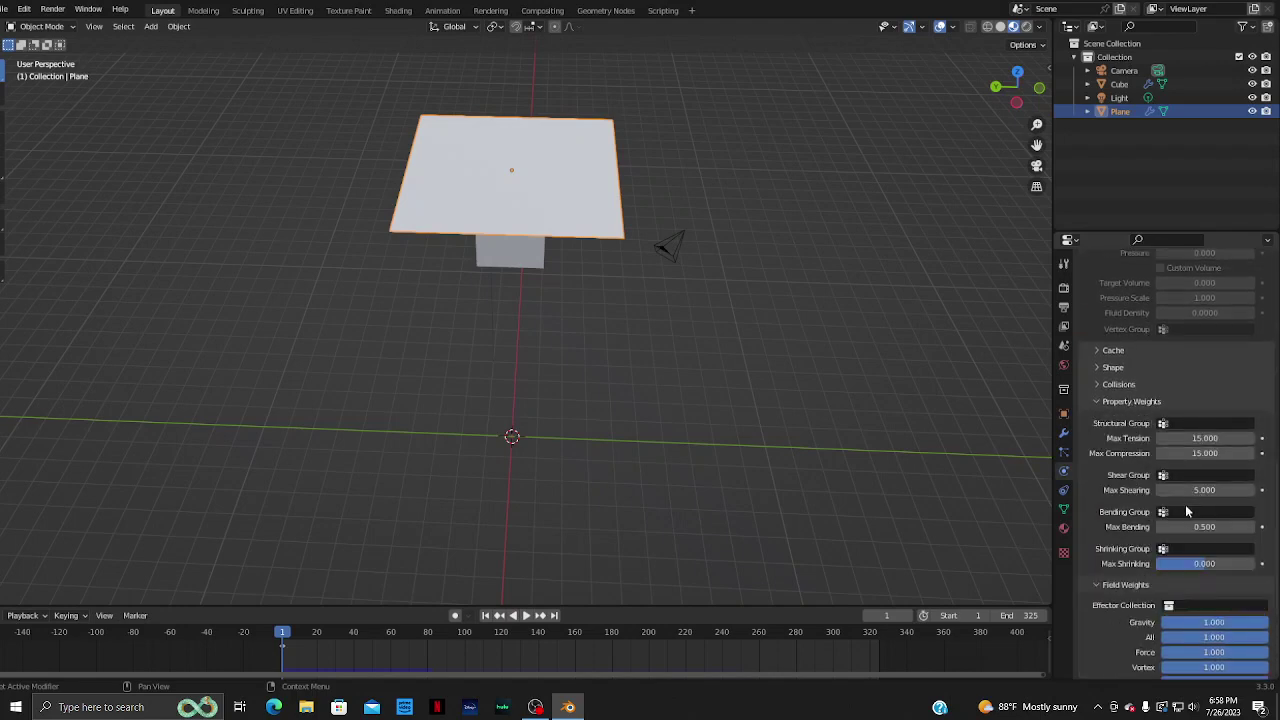
left_click(1128, 399)
left_click(1127, 384)
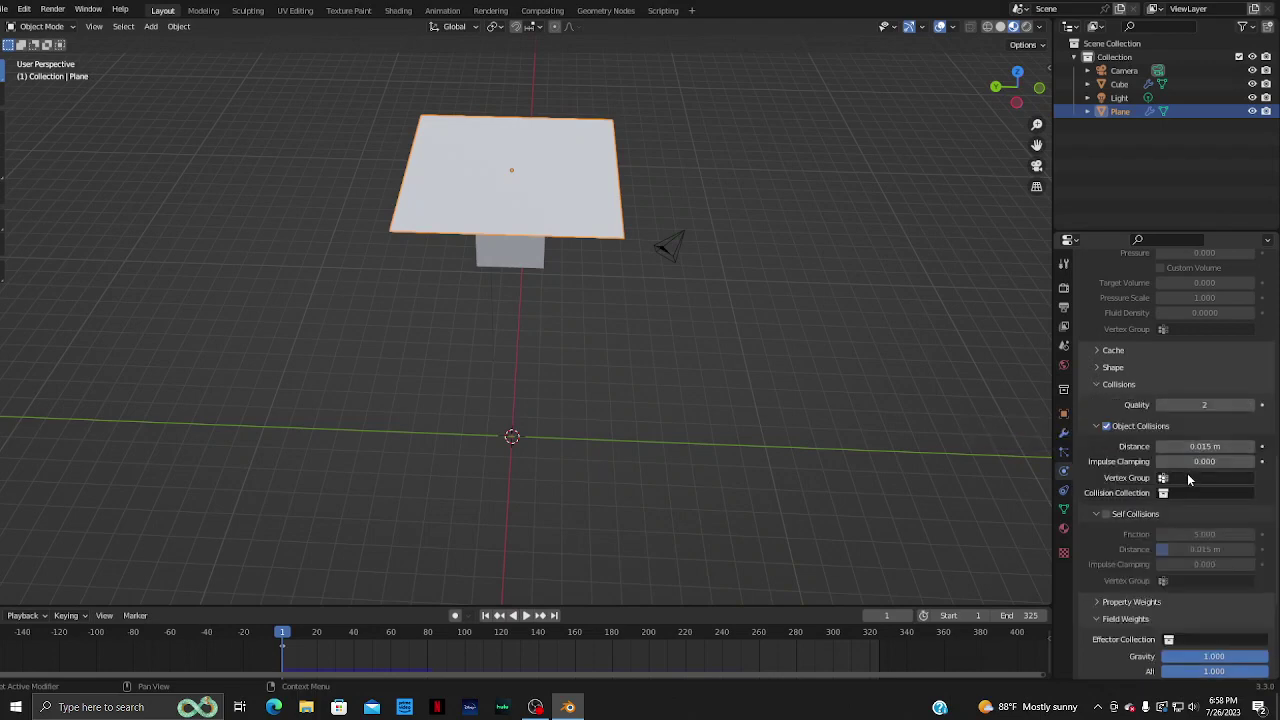
scroll(1143, 550, "down", 3)
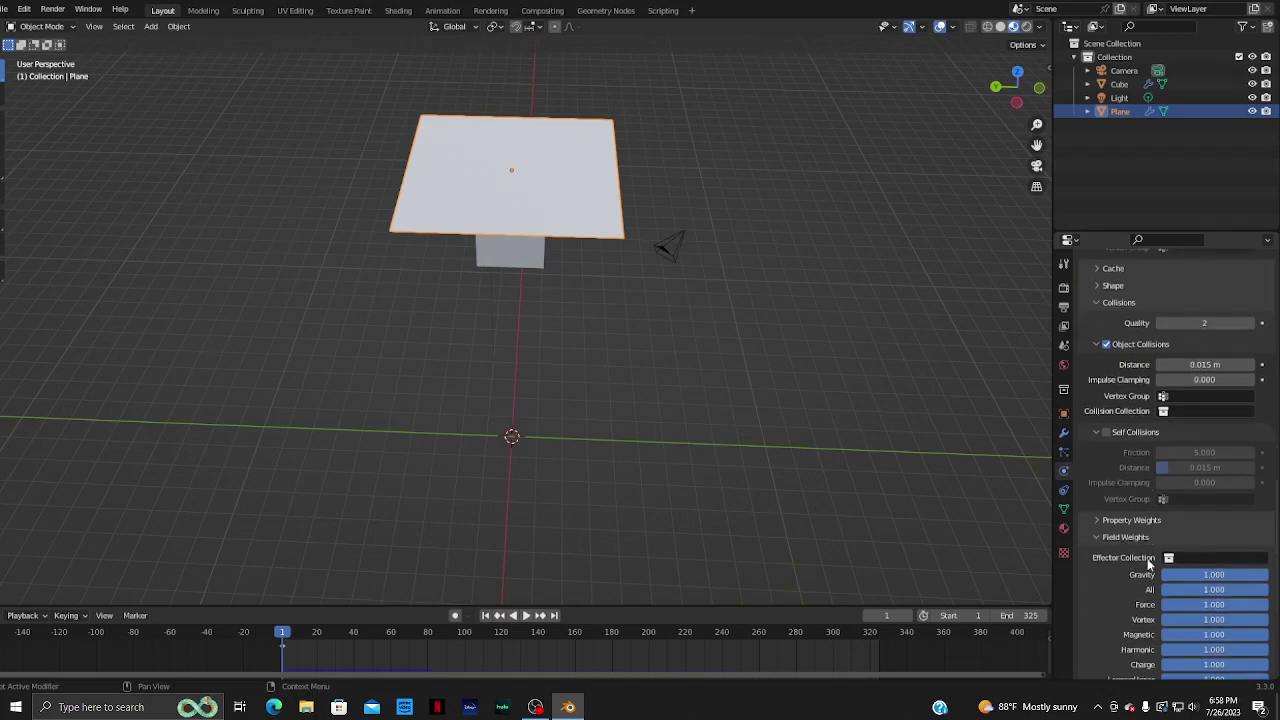
scroll(1148, 563, "down", 1)
scroll(1149, 566, "down", 1)
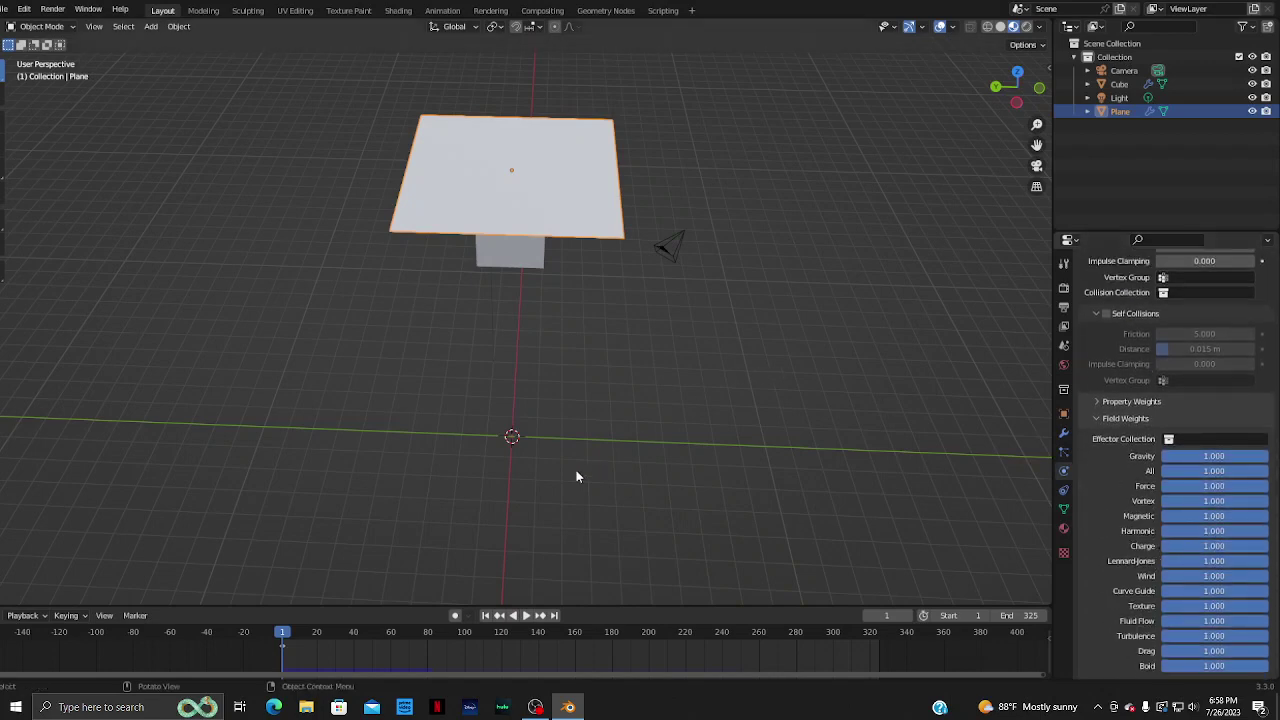
mouse_move(577, 474)
middle_mouse_down()
mouse_move(683, 380)
mouse_move(760, 350)
middle_mouse_up()
- Set cloth quality steps to 43, speed multiplier 2.4 and vertex mass 2.5 kg while playing
scroll(1117, 418, "up", 5)
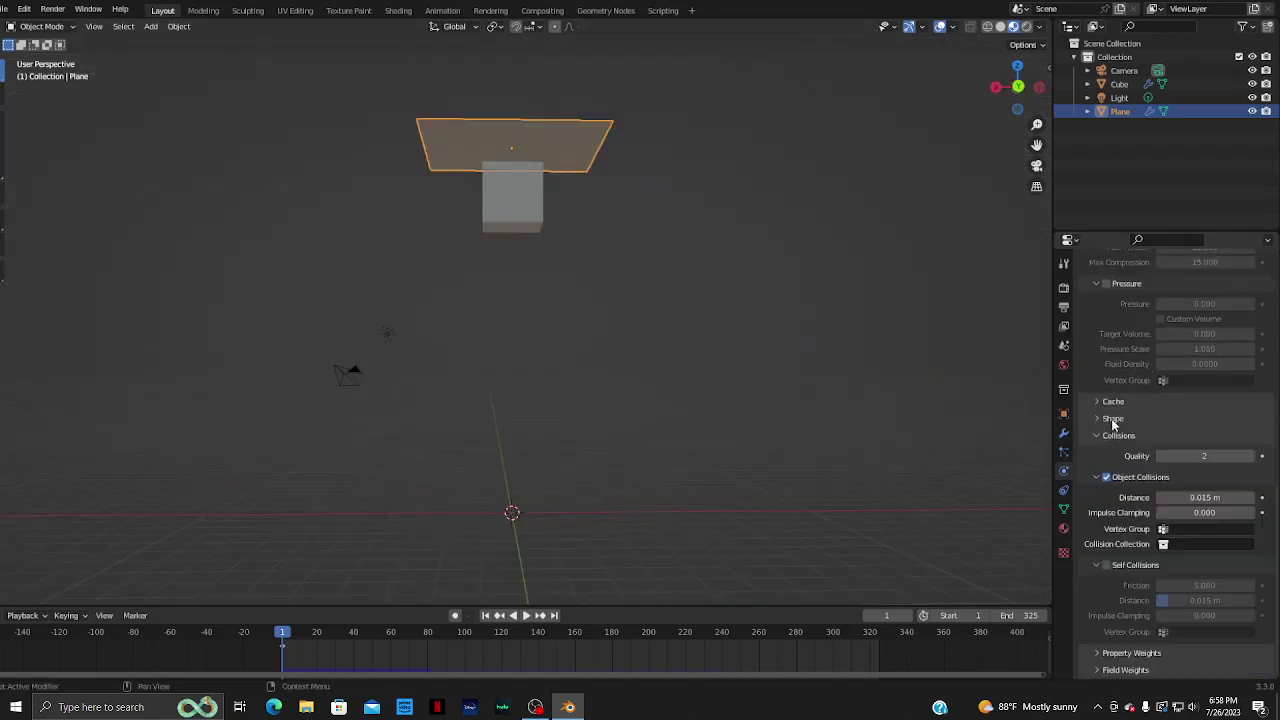
scroll(1116, 419, "up", 5)
scroll(1114, 419, "up", 5)
scroll(1112, 420, "up", 5)
scroll(1112, 420, "up", 2)
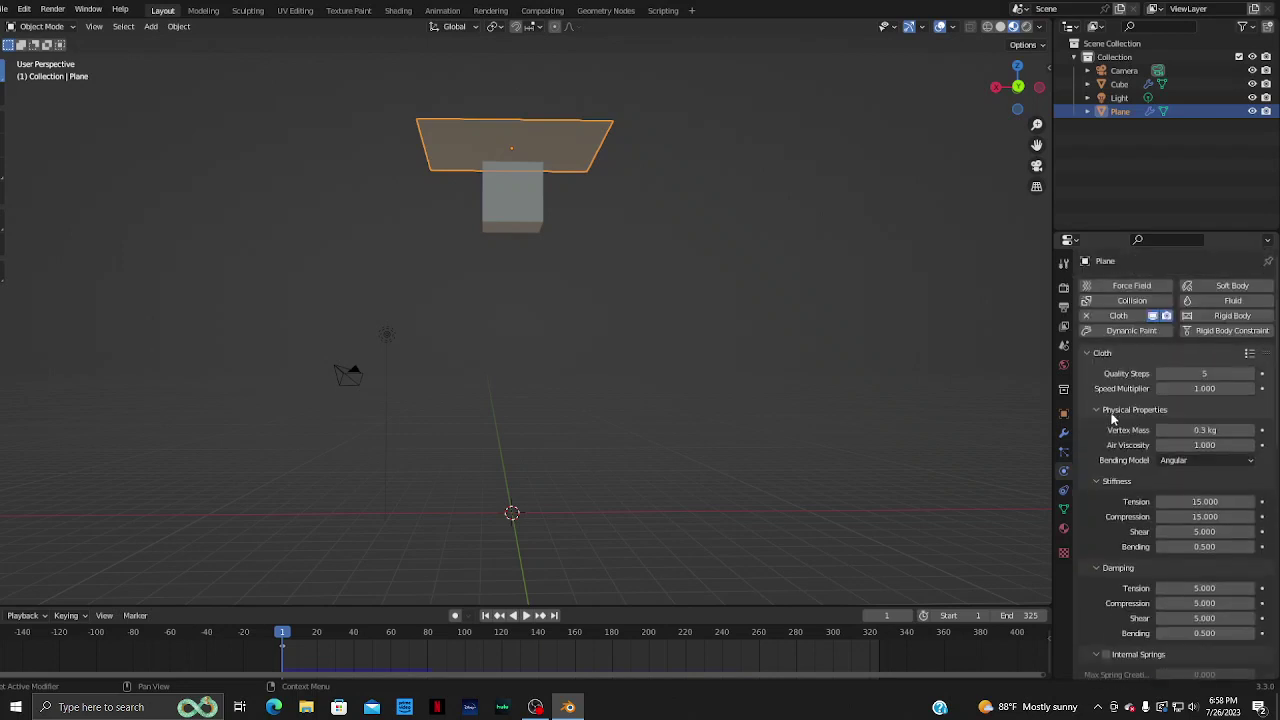
mouse_move(1204, 373)
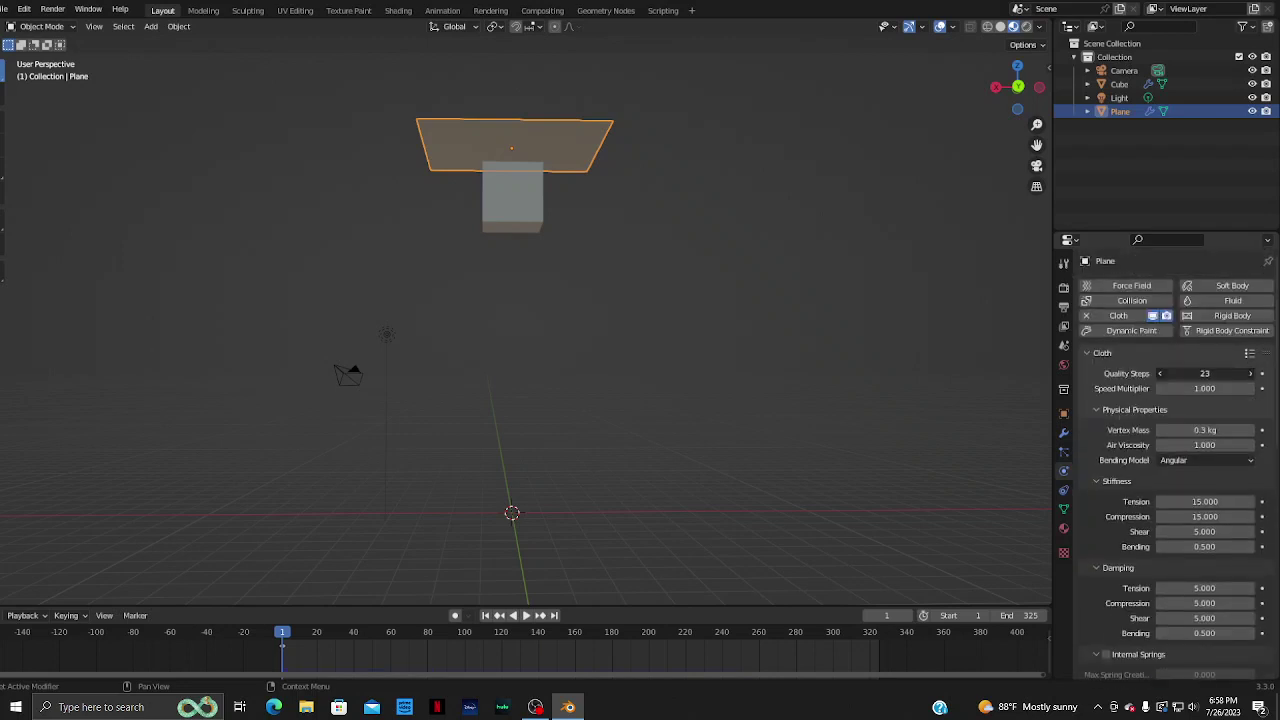
left_click_drag(1204, 373, 1212, 373)
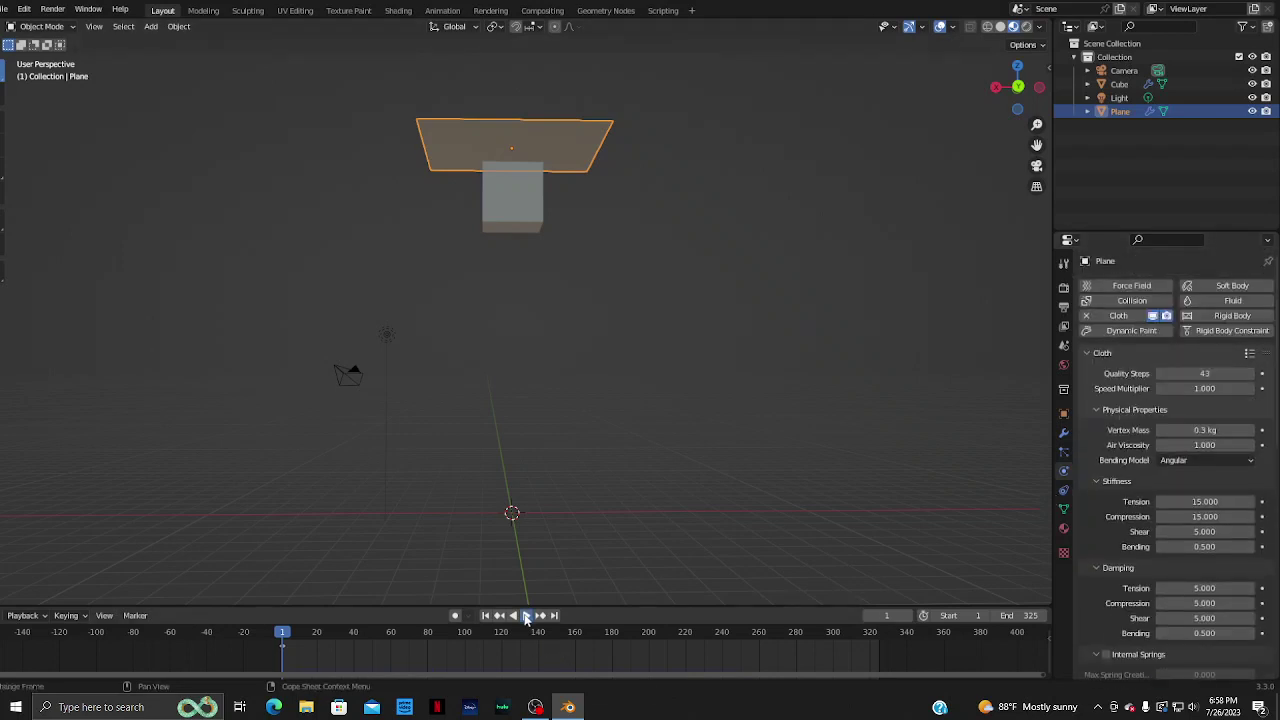
left_click(526, 617)
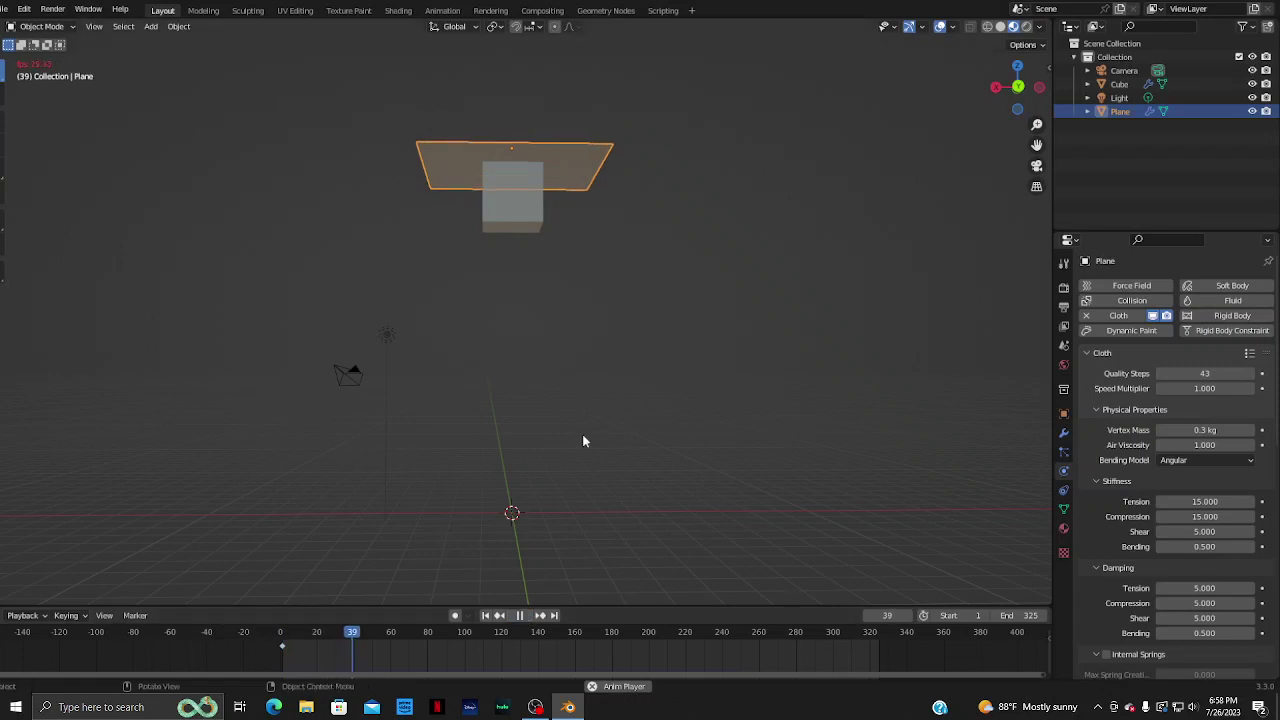
mouse_move(1204, 388)
left_mouse_down()
mouse_move(1240, 388)
mouse_move(1204, 388)
left_mouse_up()
type("2.400")
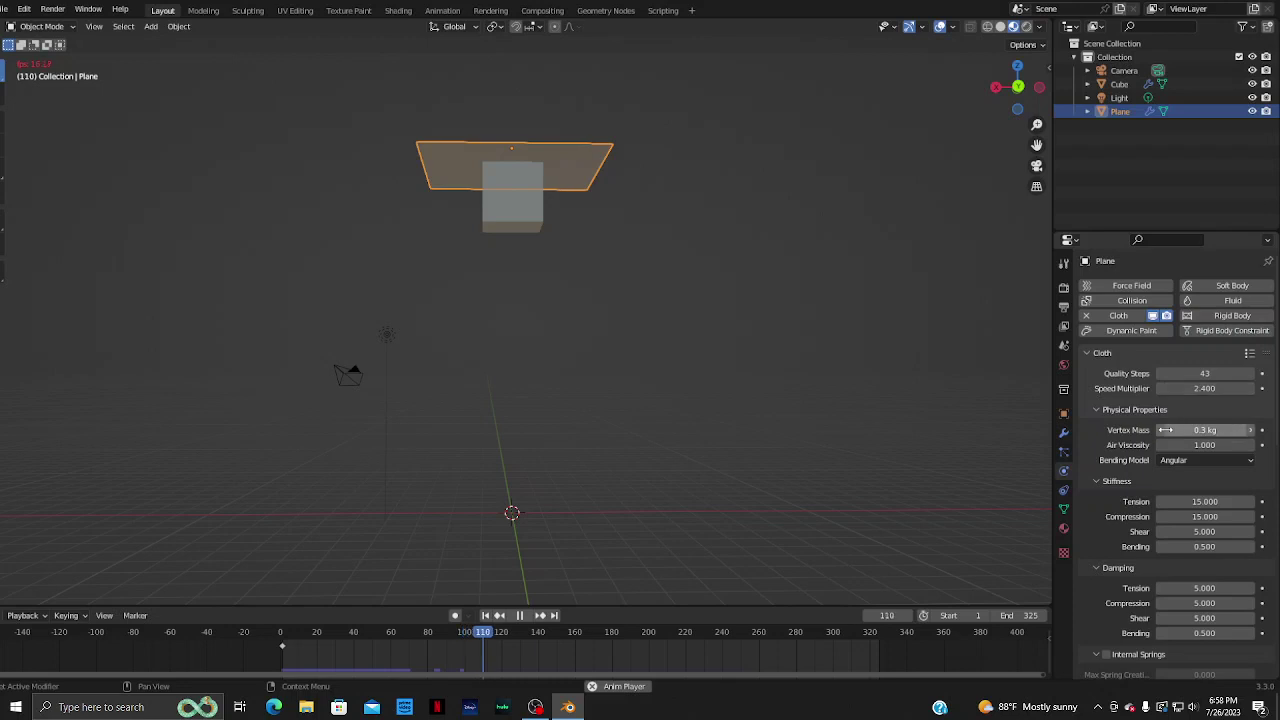
mouse_move(1165, 430)
left_mouse_down()
mouse_move(1200, 430)
mouse_move(1140, 444)
left_mouse_up()
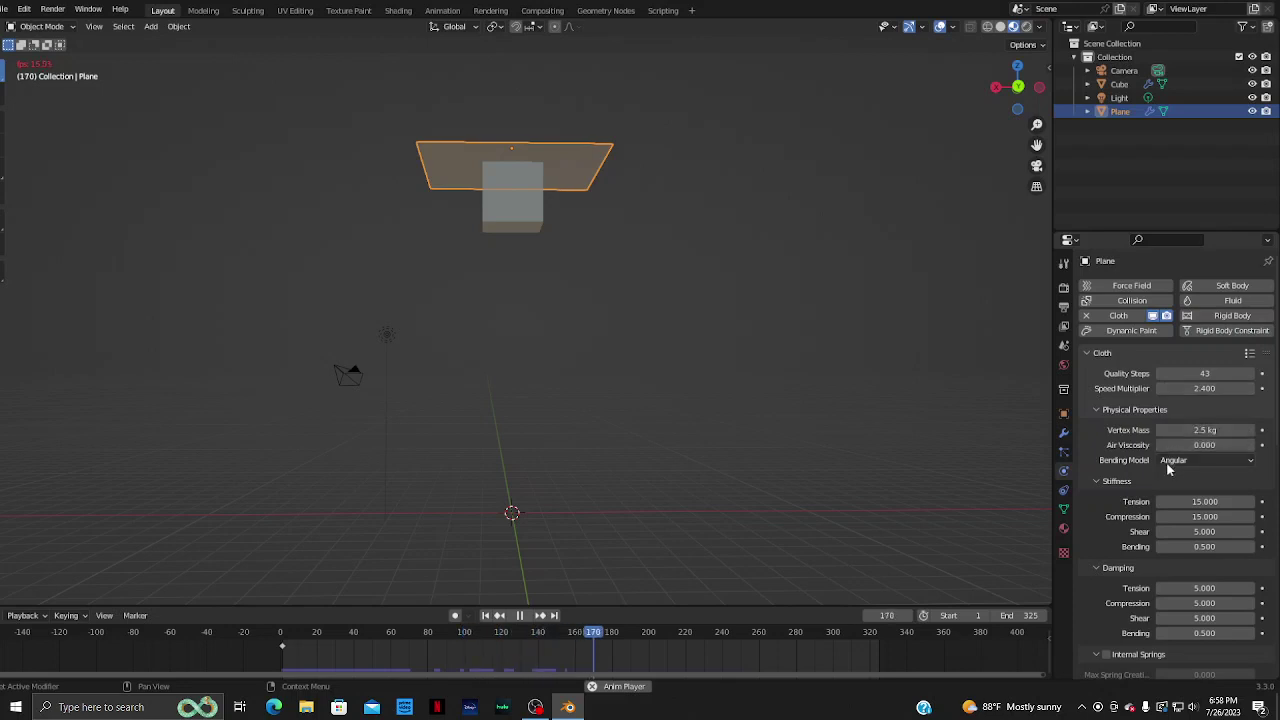
- Switch to Linear bending with stiffness structural 22.1, shear 8.7, bending 7.3
left_click(1170, 461)
left_click(1173, 490)
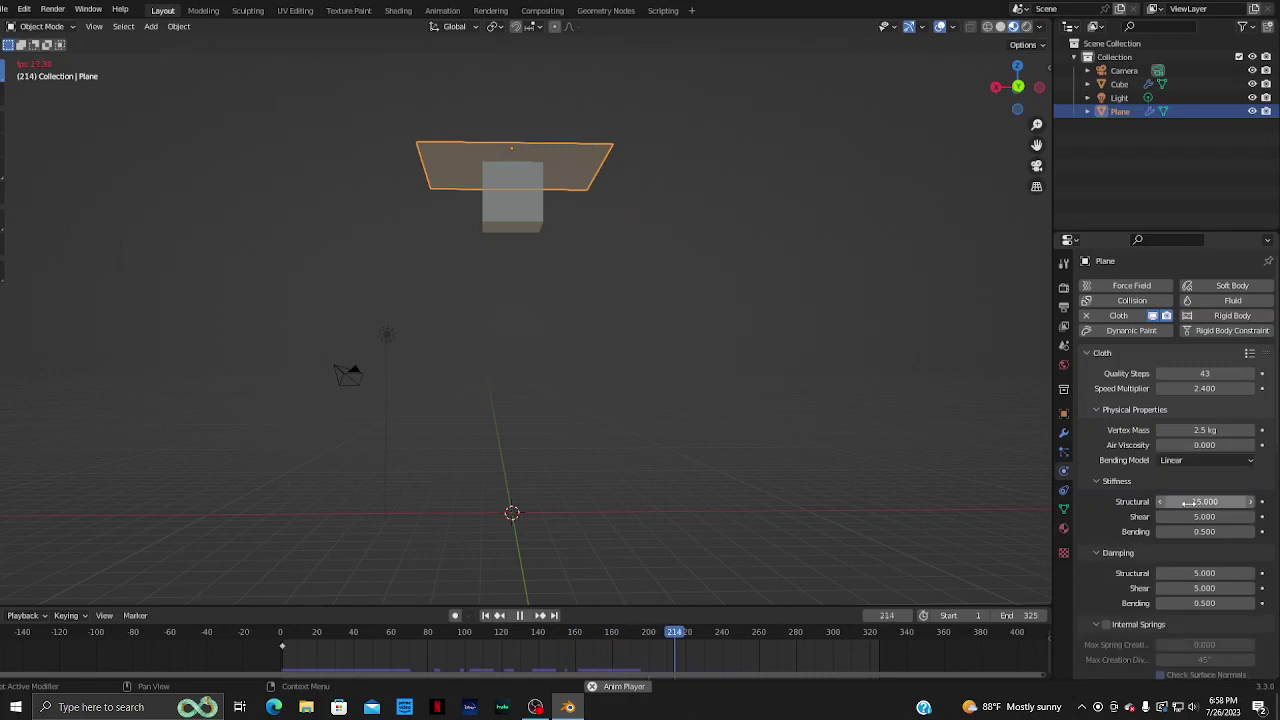
left_click_drag(1204, 501, 1230, 501)
mouse_move(1204, 516)
left_mouse_down()
mouse_move(1240, 516)
mouse_move(1191, 534)
mouse_move(1240, 573)
mouse_move(1177, 601)
left_mouse_up()
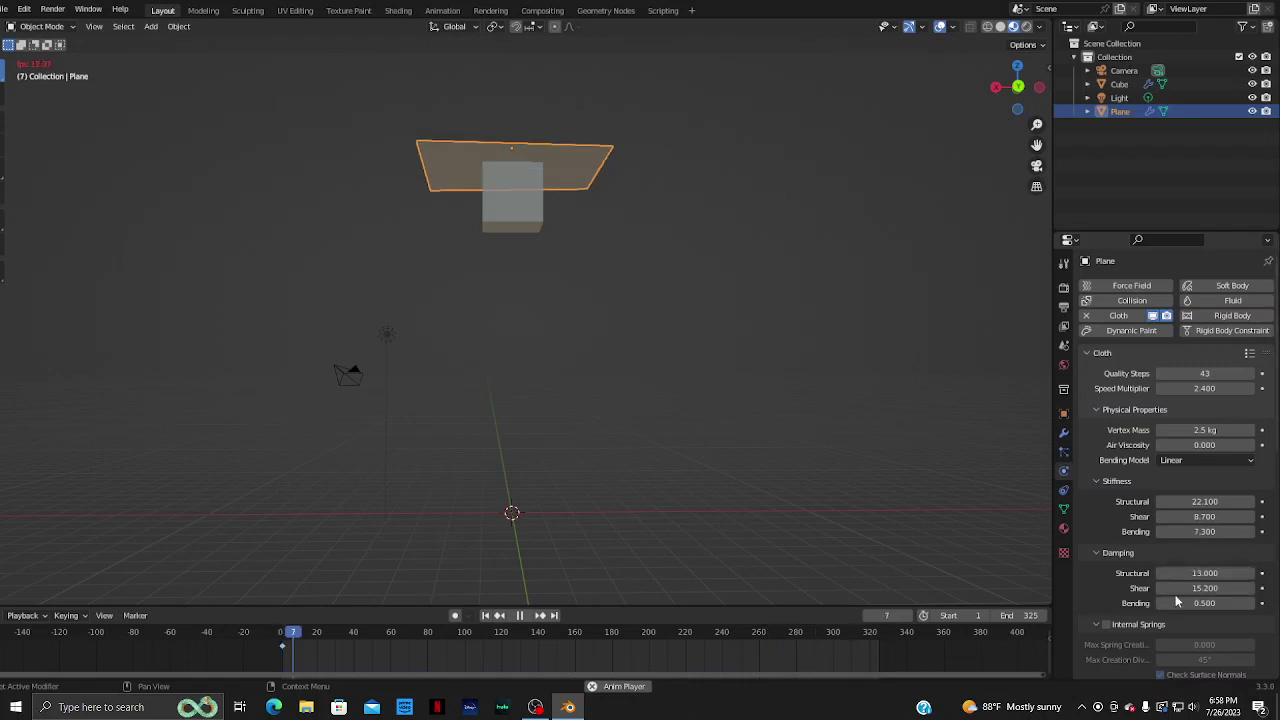
middle_click_drag(681, 238, 755, 262)
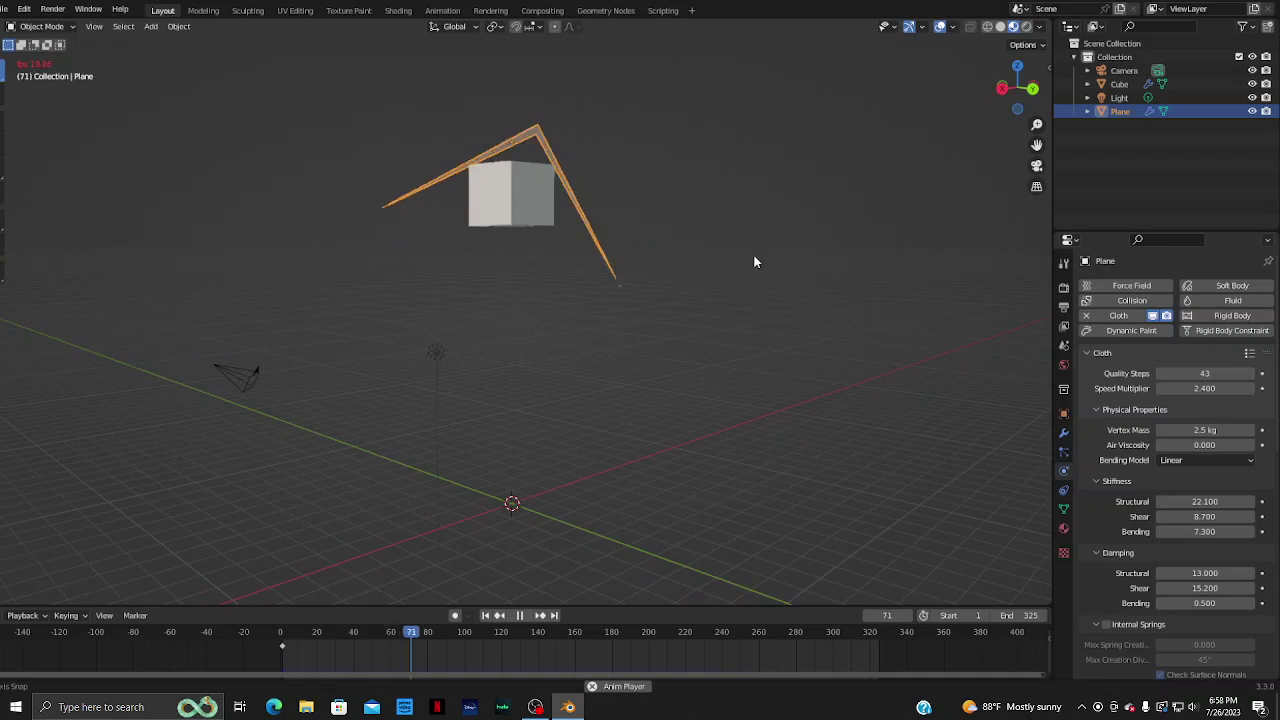
- Undo then redo the damping changes (structural 13, shear 15.2) and replay, stopping at frame 53
mouse_move(755, 262)
middle_mouse_down()
mouse_move(901, 310)
mouse_move(864, 303)
middle_mouse_up()
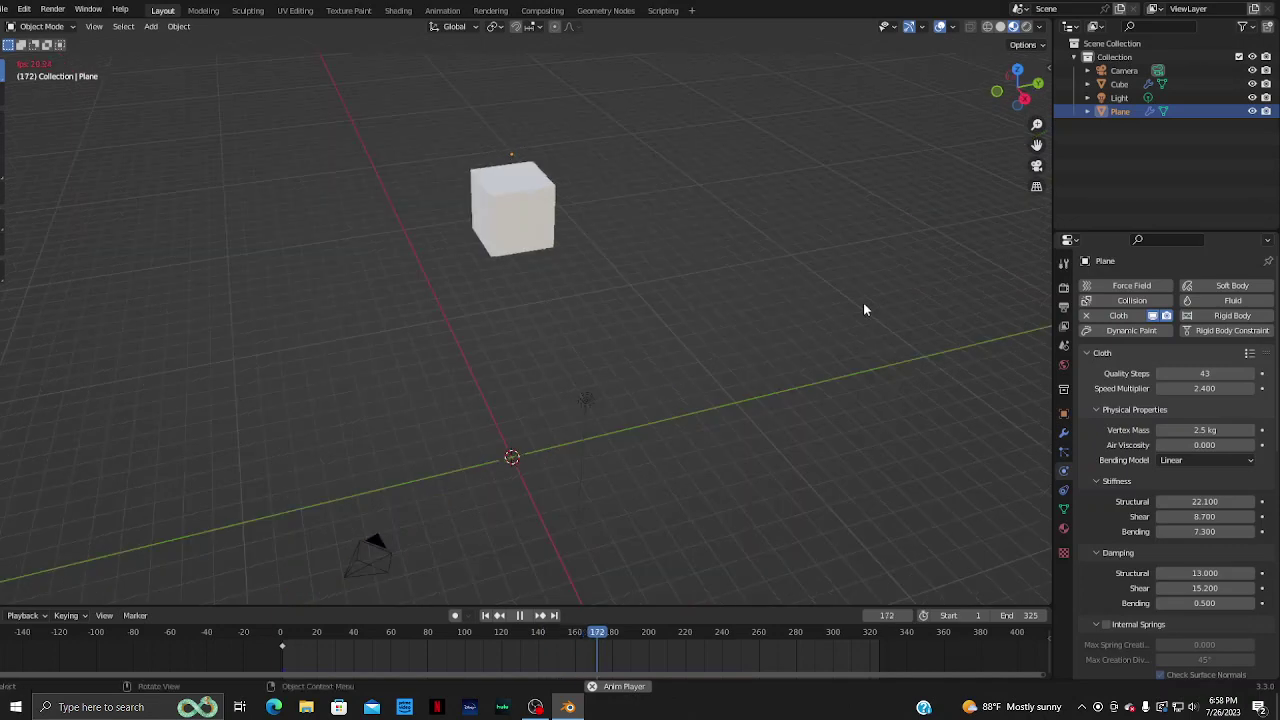
key("ctrl+z")
key("ctrl+z")
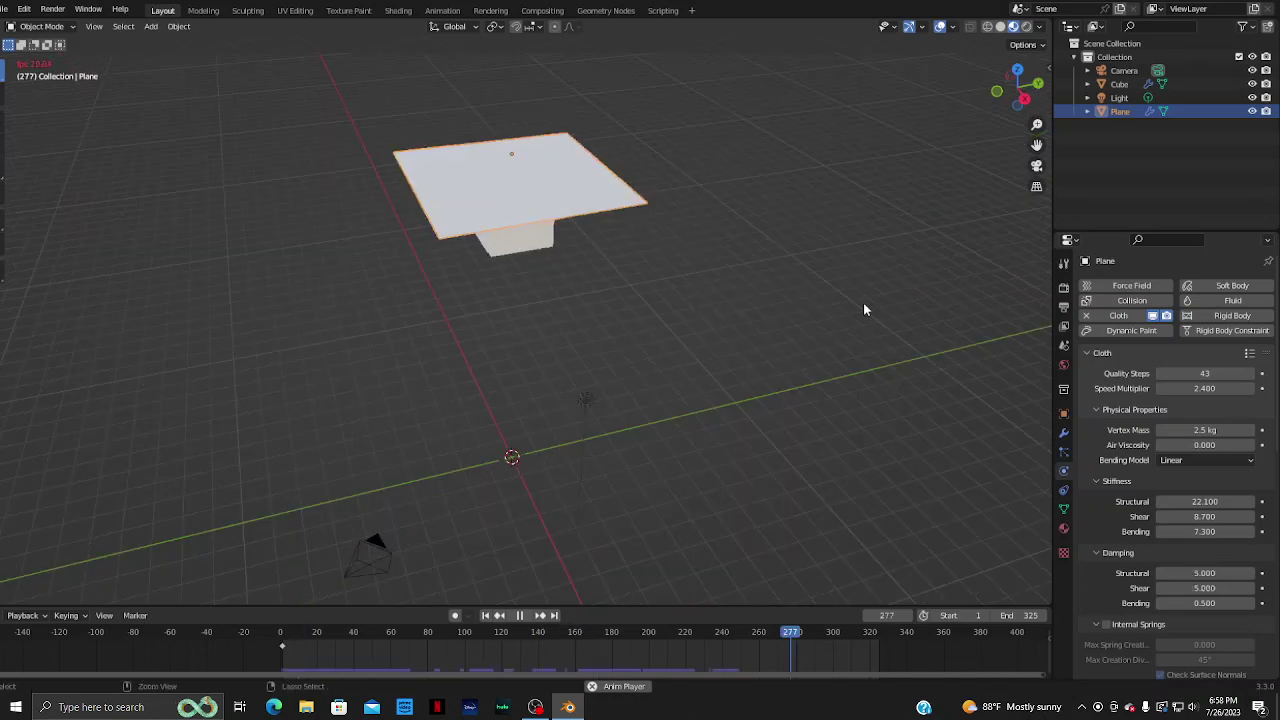
key("ctrl+z")
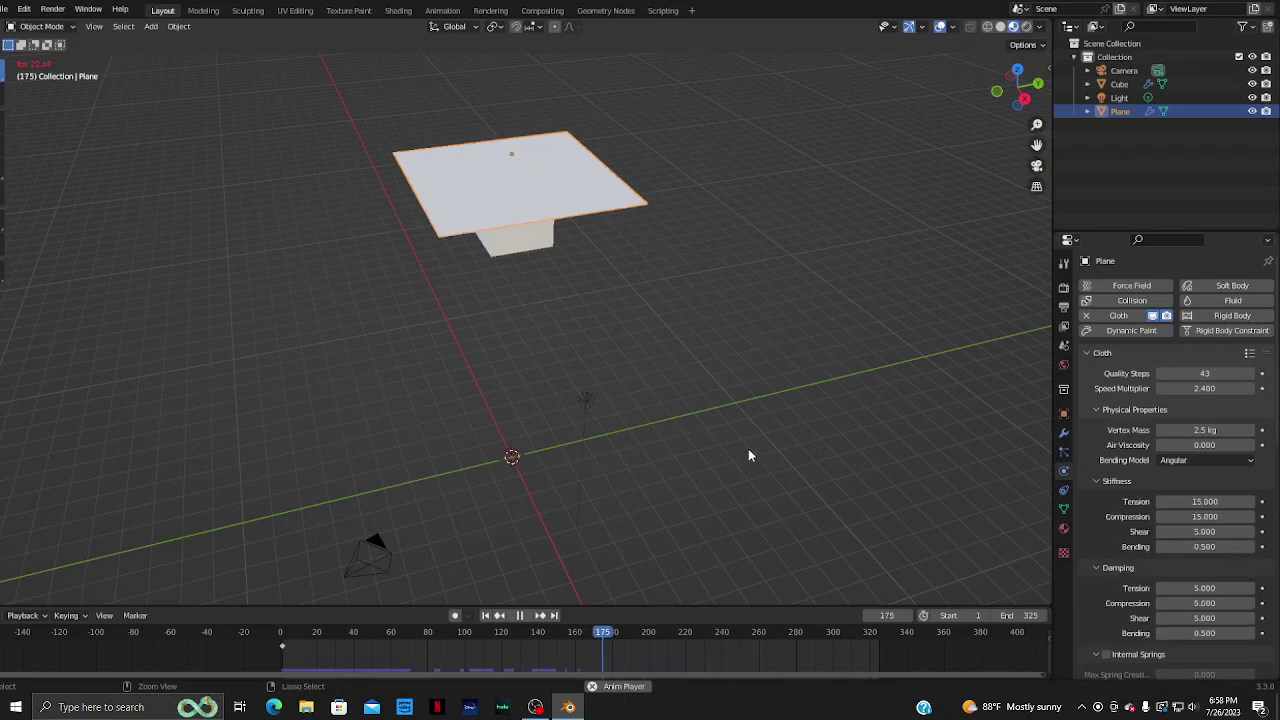
key("ctrl+shift+z")
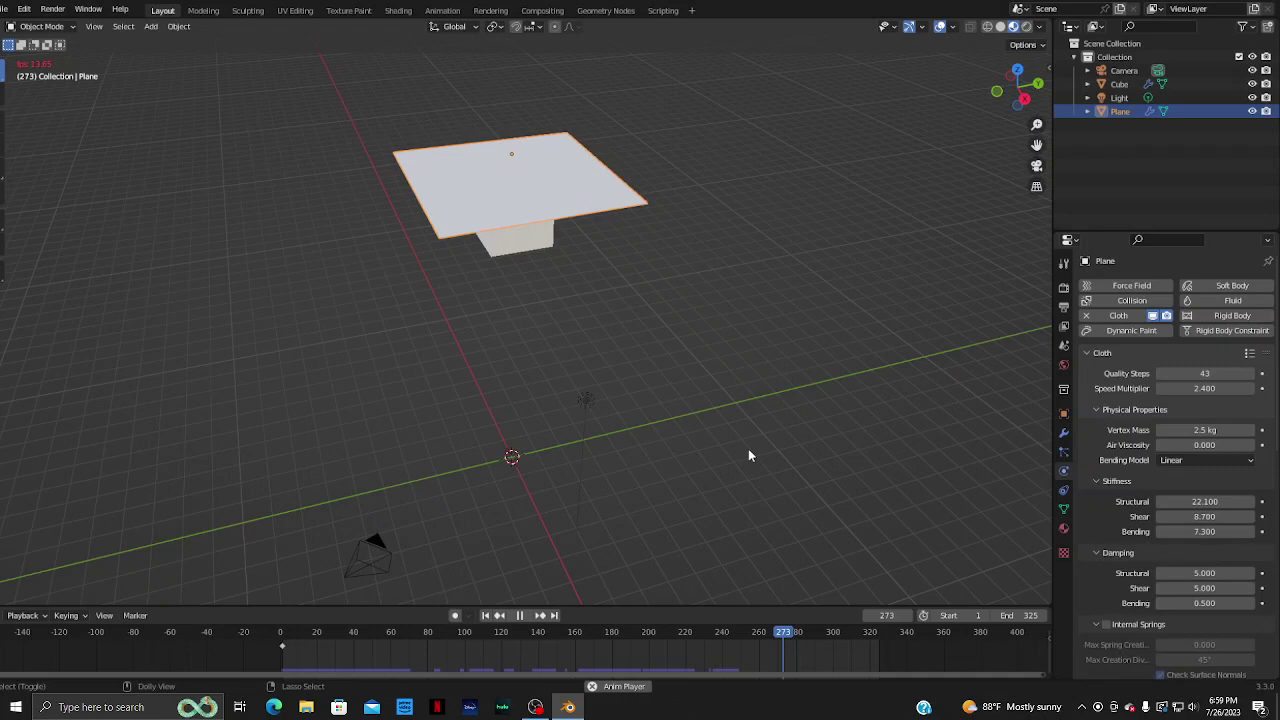
key("ctrl+shift+z")
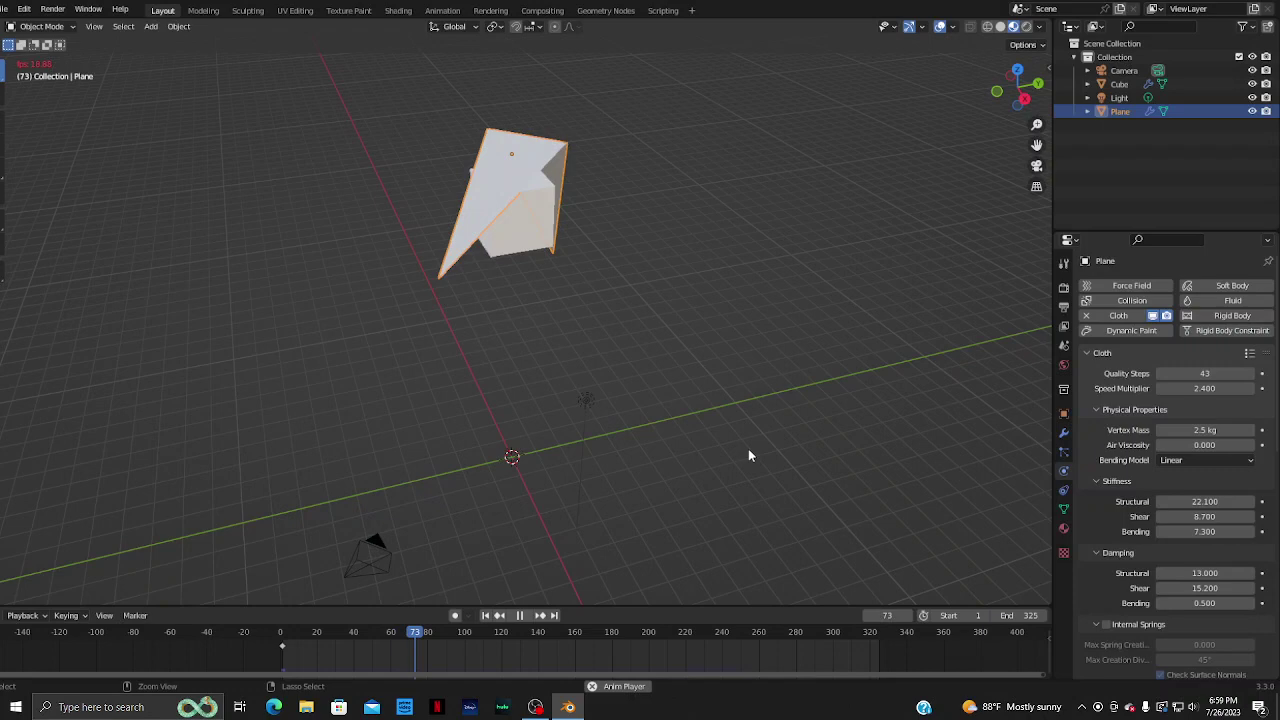
key("shift+Left")
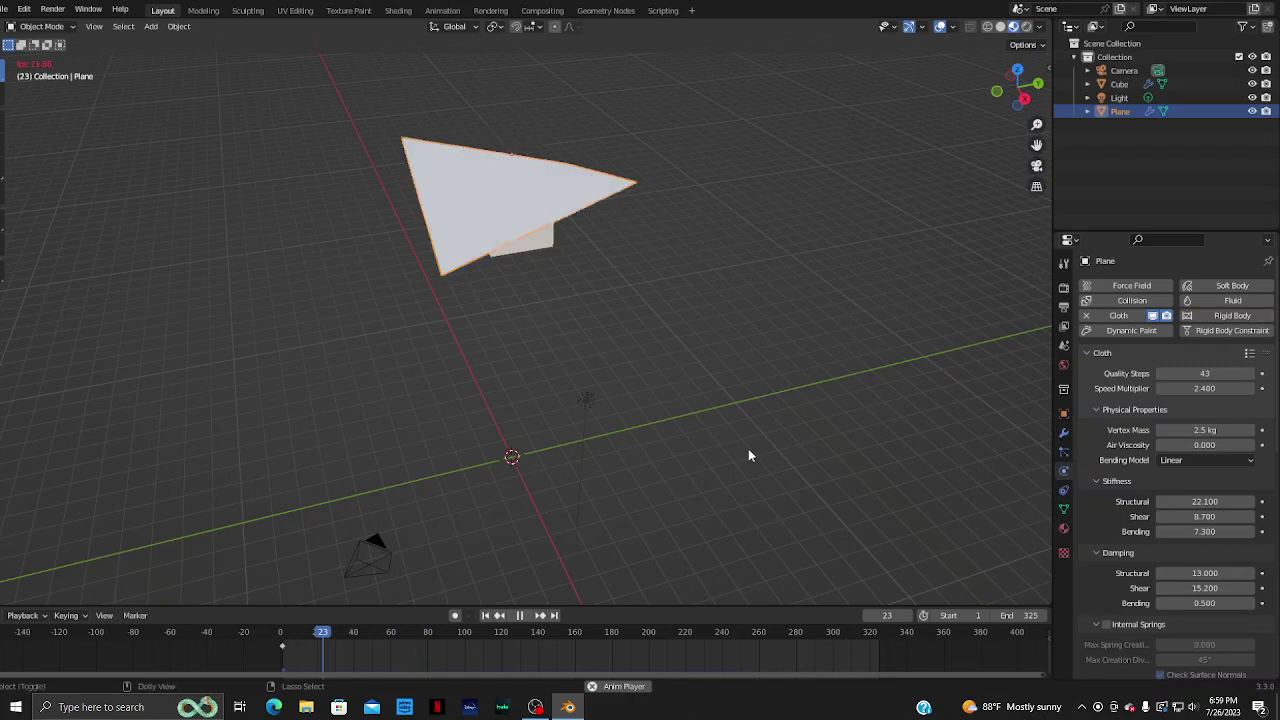
key("space")
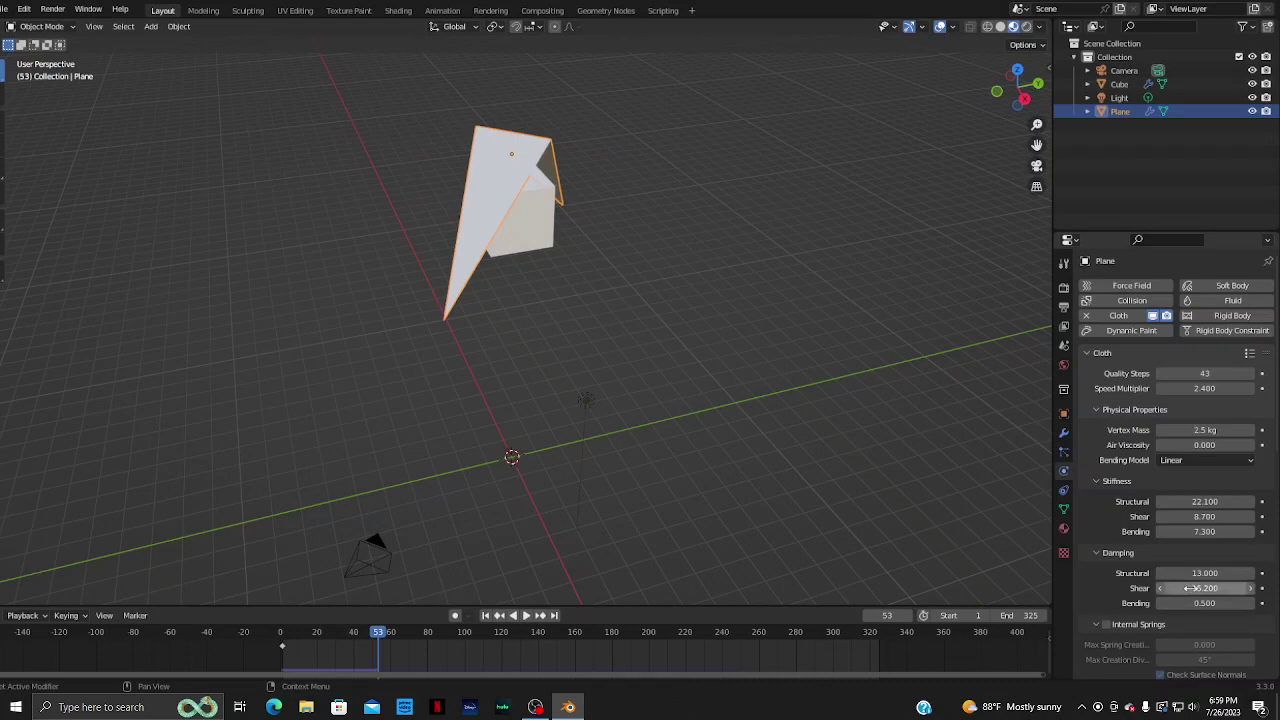
- Play and pause the cloth, then raise damping bending to 6.1
left_click(485, 615)
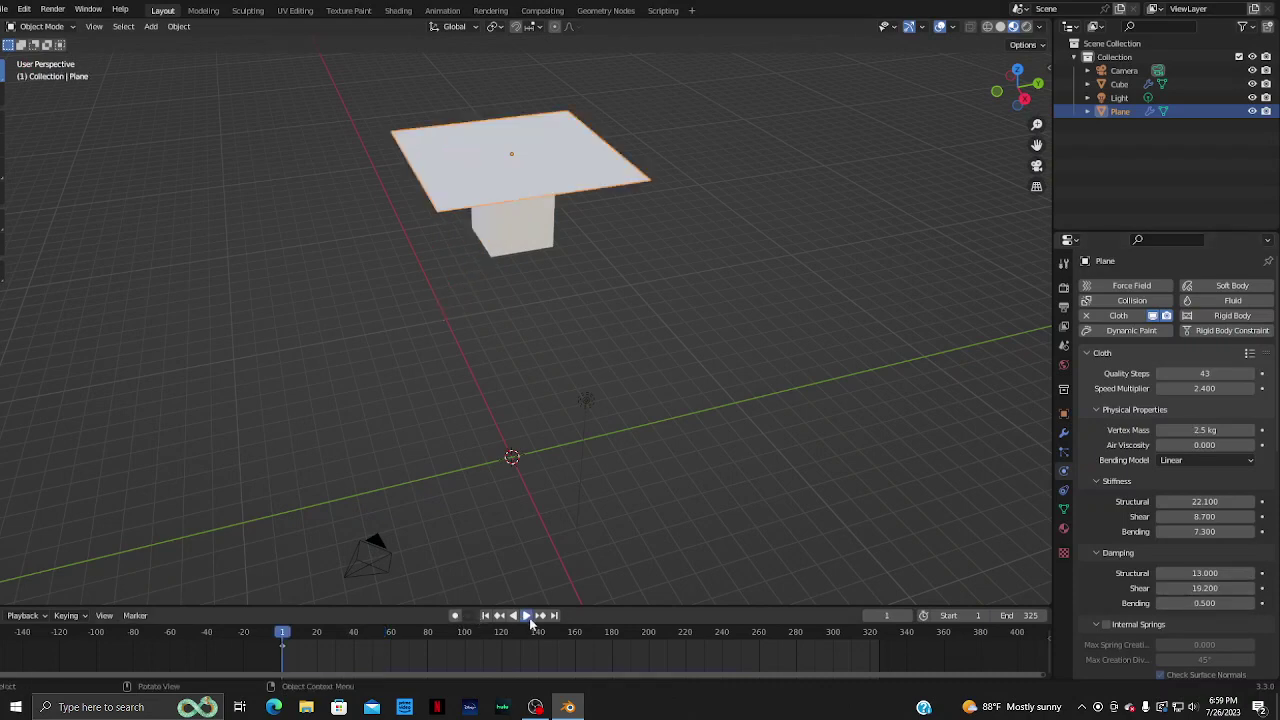
left_click(527, 616)
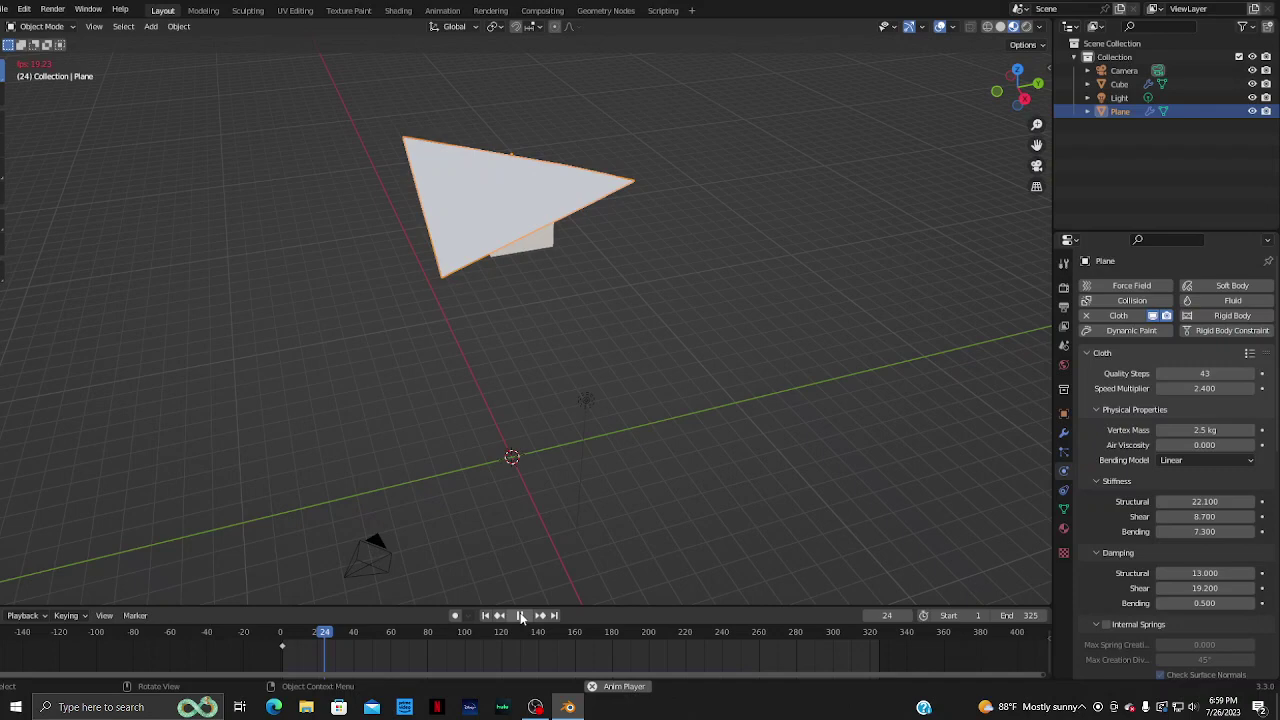
left_click(520, 615)
left_click_drag(1205, 603, 1250, 603)
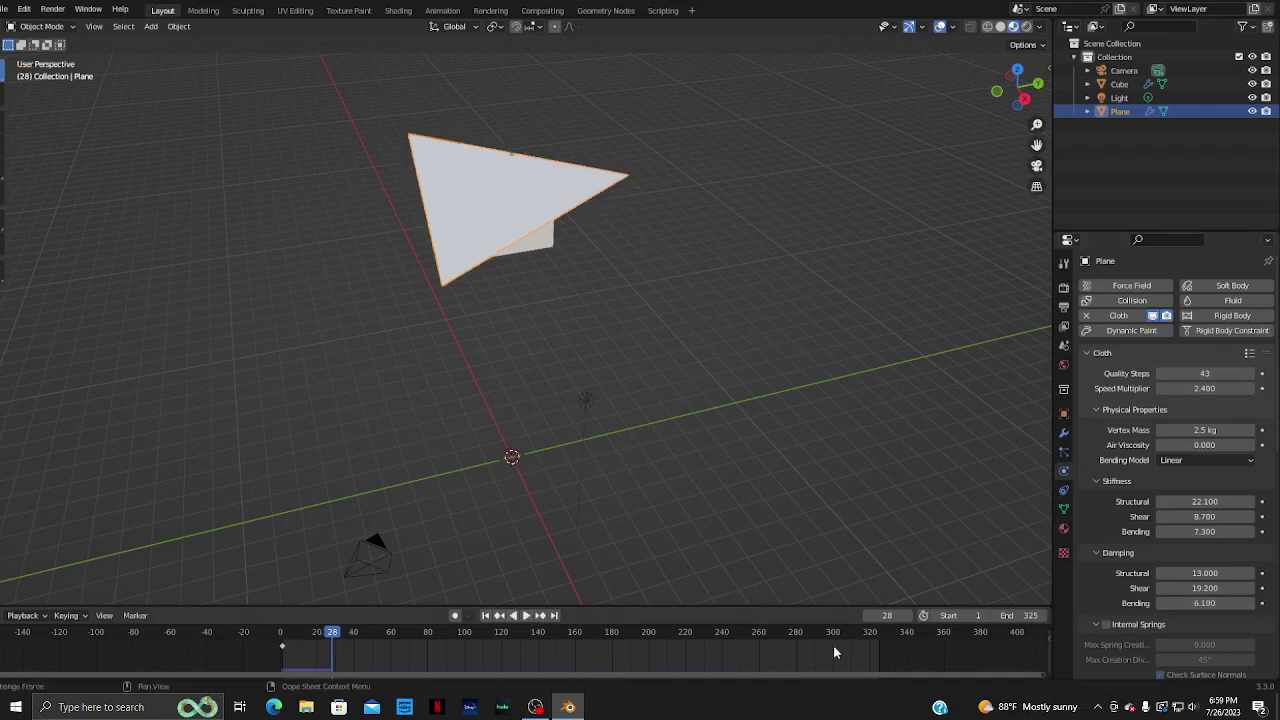
- Replay the cloth fall from frame 1 and stop at frame 75, orbiting around plane and cube
left_click(486, 616)
left_click(526, 615)
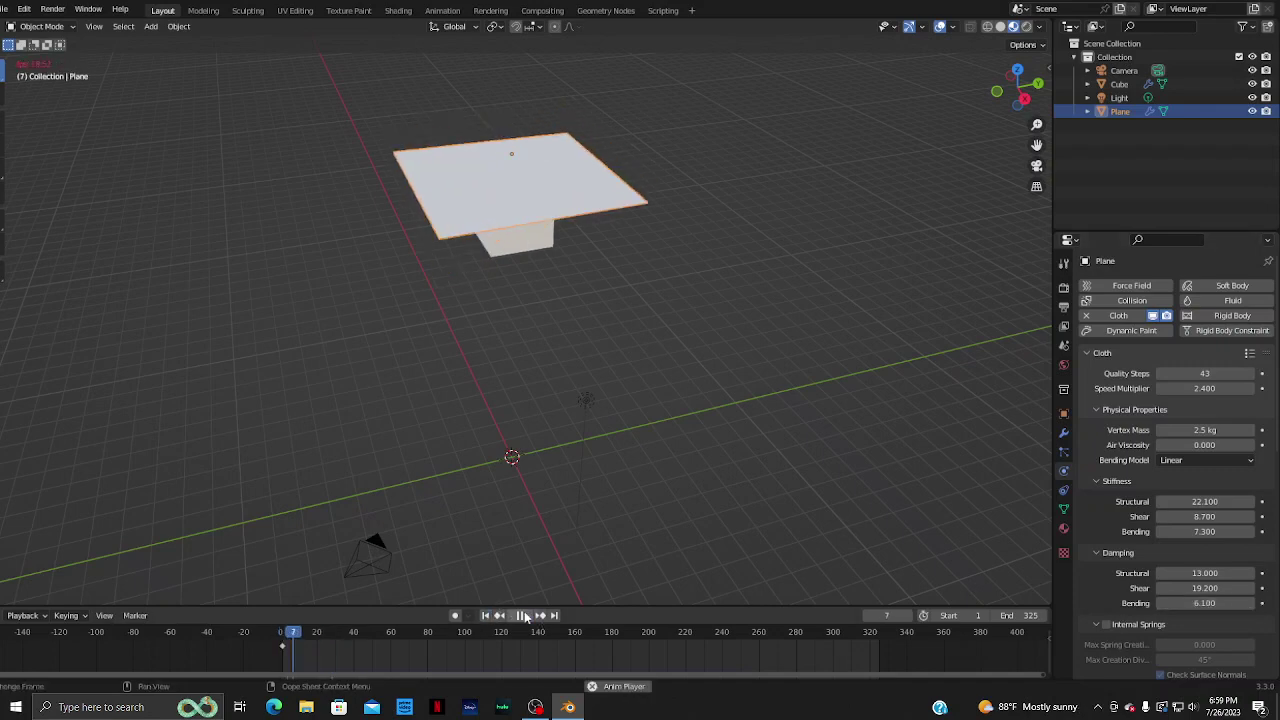
left_click(486, 616)
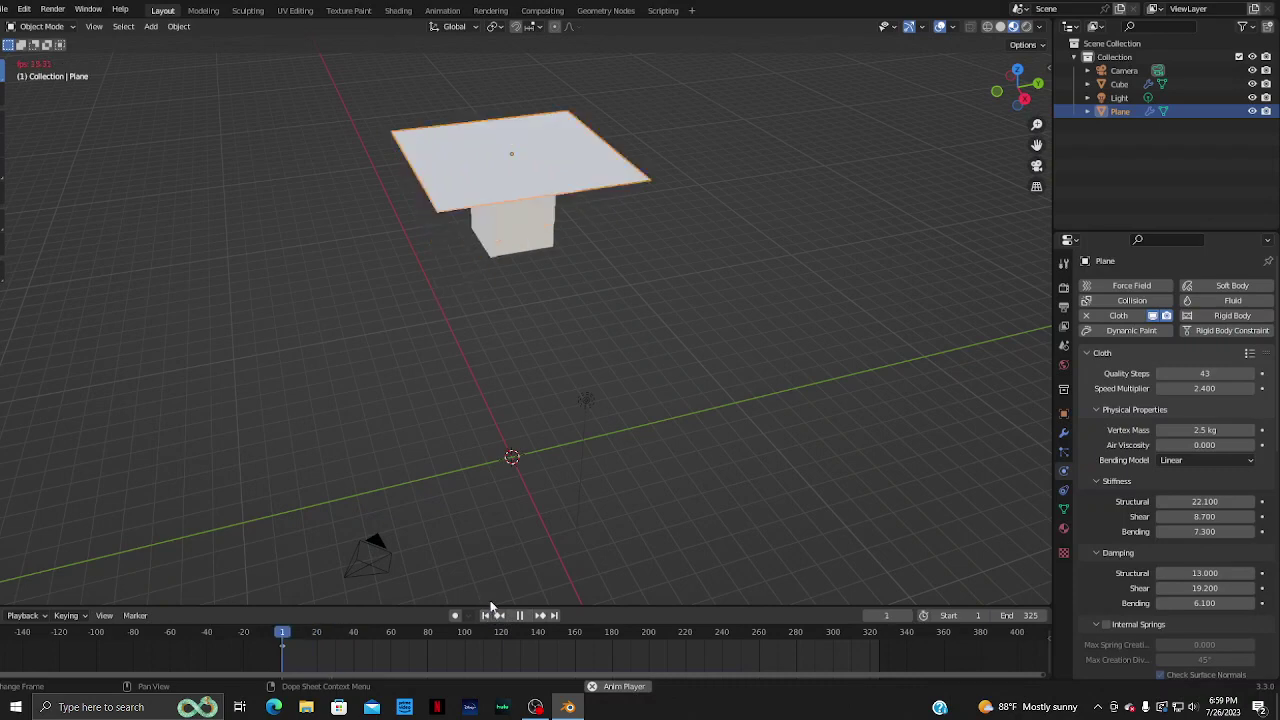
mouse_move(600, 400)
middle_mouse_down()
mouse_move(639, 366)
mouse_move(669, 374)
mouse_move(806, 340)
mouse_move(869, 386)
mouse_move(851, 408)
mouse_move(789, 411)
mouse_move(791, 377)
mouse_move(959, 395)
mouse_move(969, 457)
middle_mouse_up()
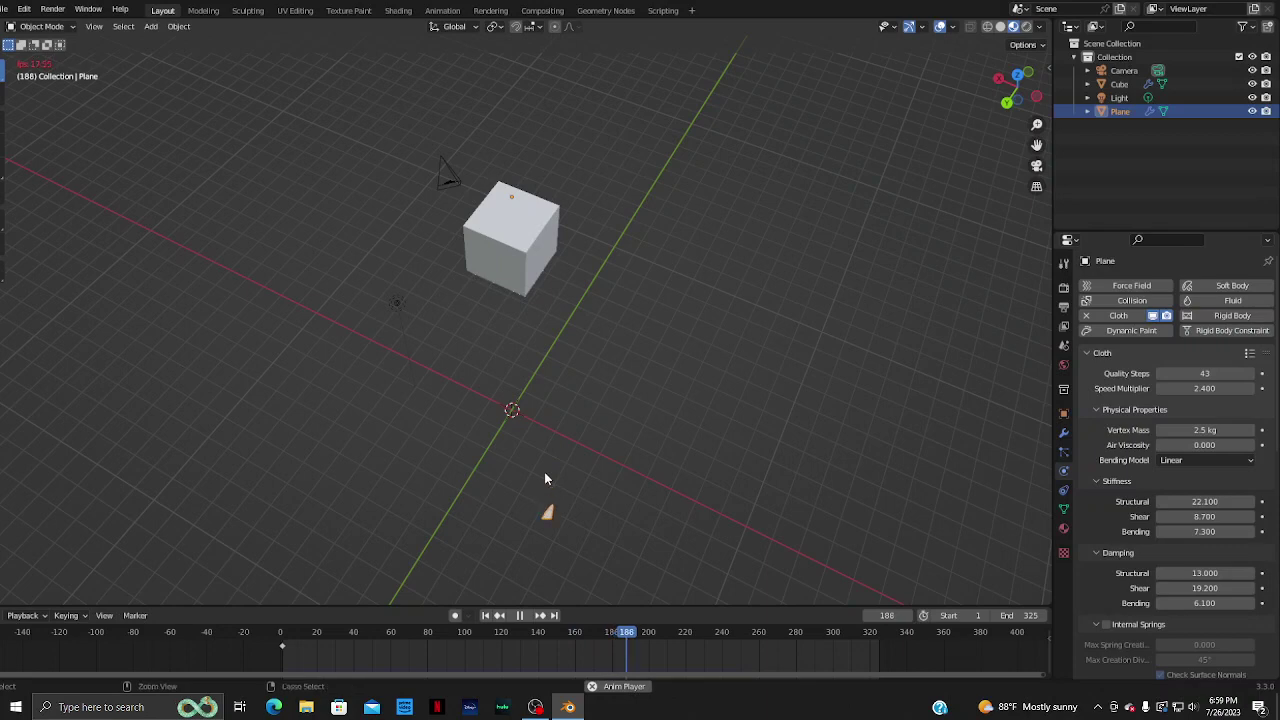
key("shift+Left")
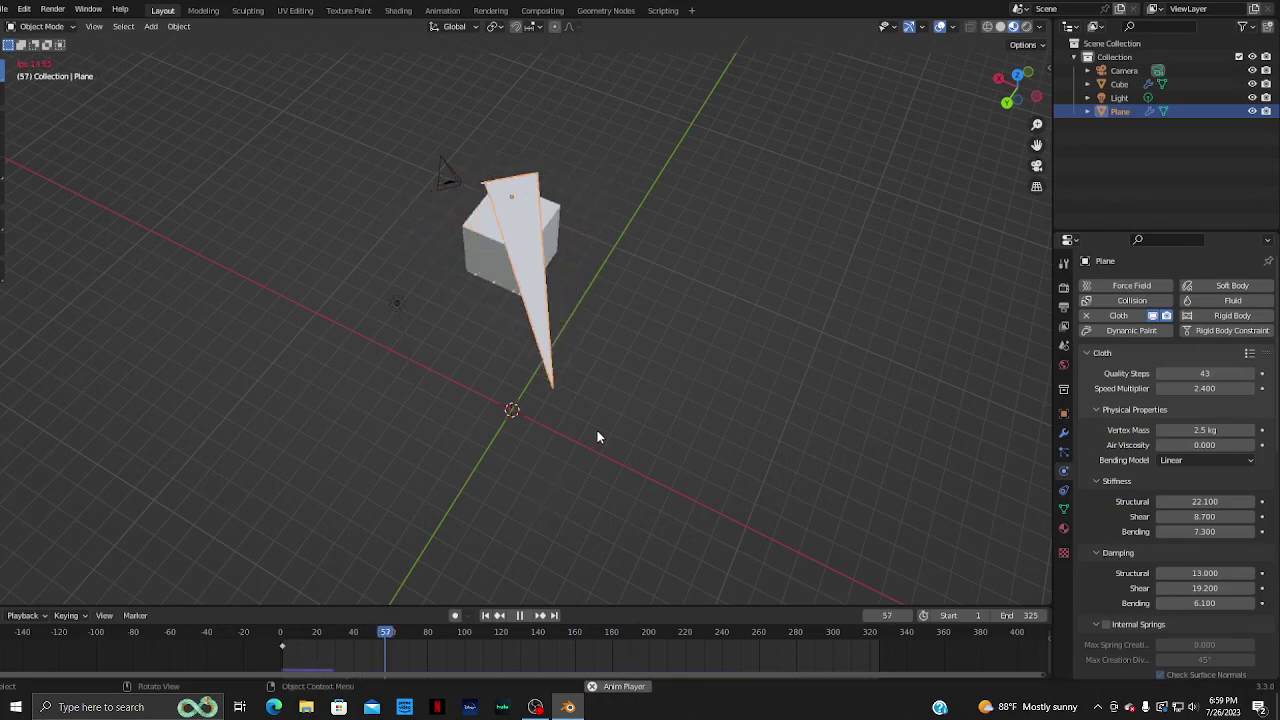
key("space")
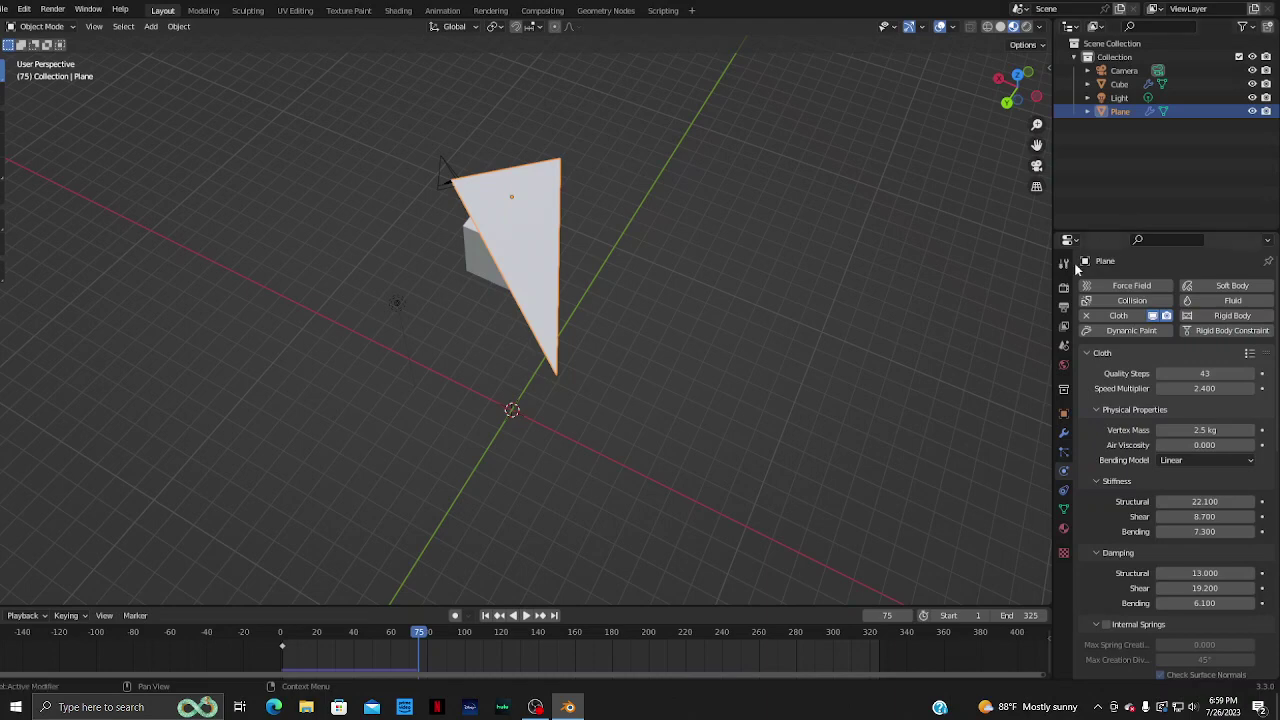
middle_click_drag(1034, 383, 161, 341)
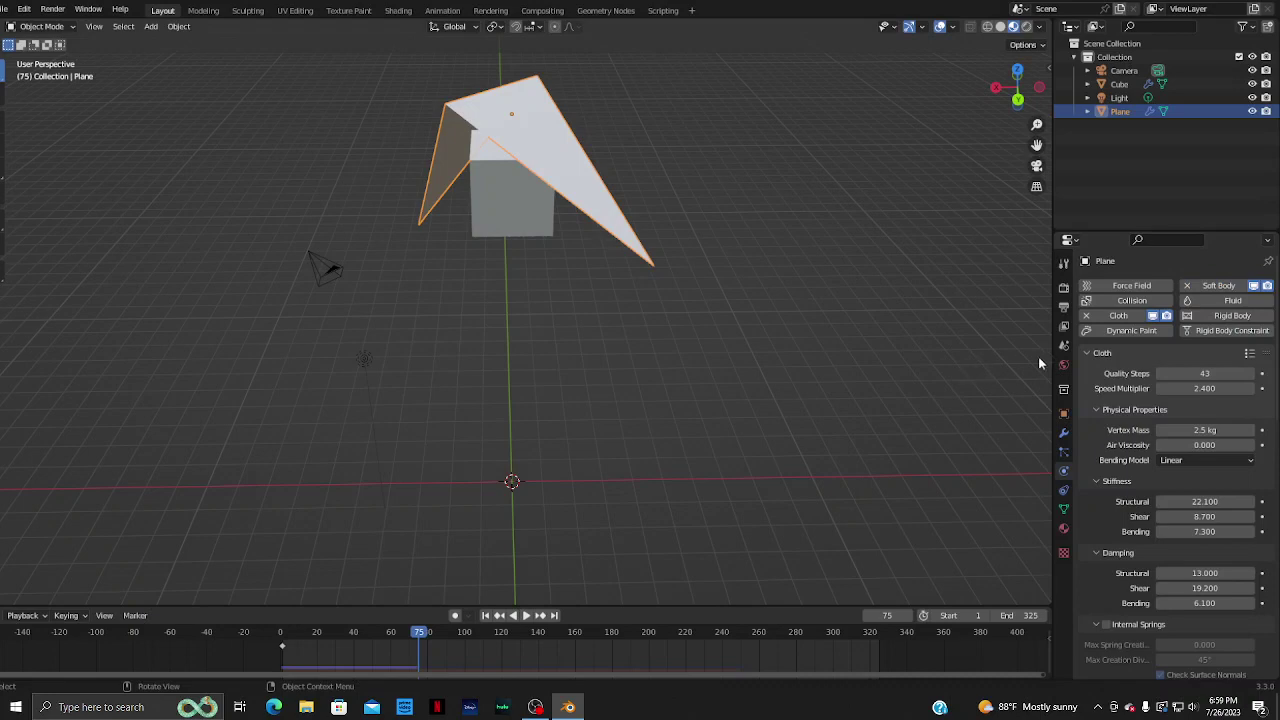
- Set the soft body's collision collection to Collection and expand its Object and Simulation settings
scroll(1213, 295, "down", 5)
scroll(1213, 350, "down", 5)
scroll(1213, 420, "down", 5)
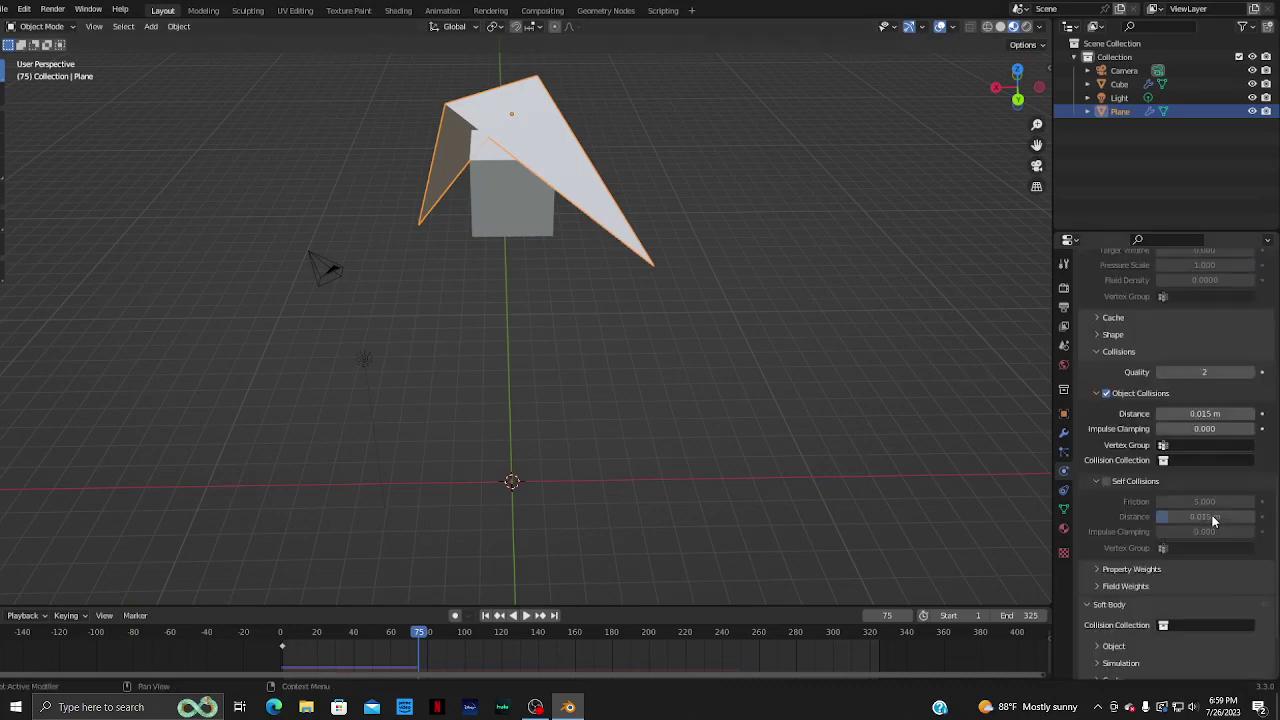
scroll(1213, 500, "down", 5)
left_click(1181, 529)
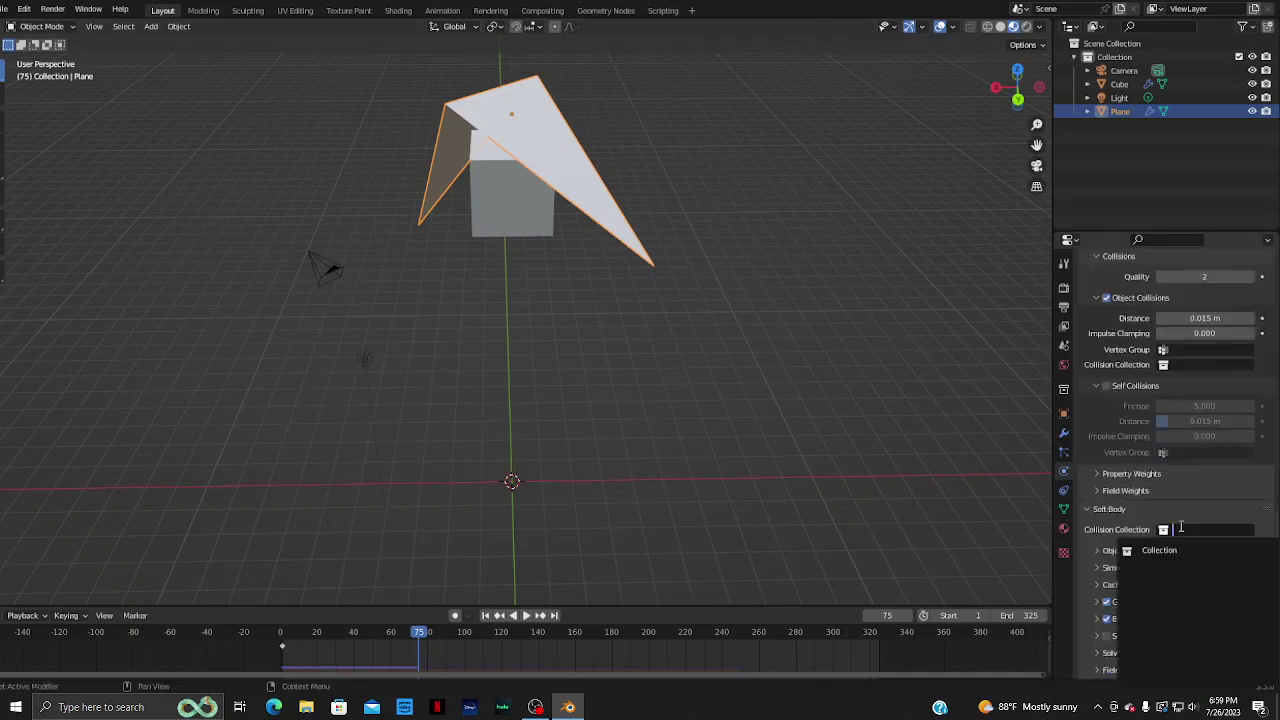
left_click(1167, 552)
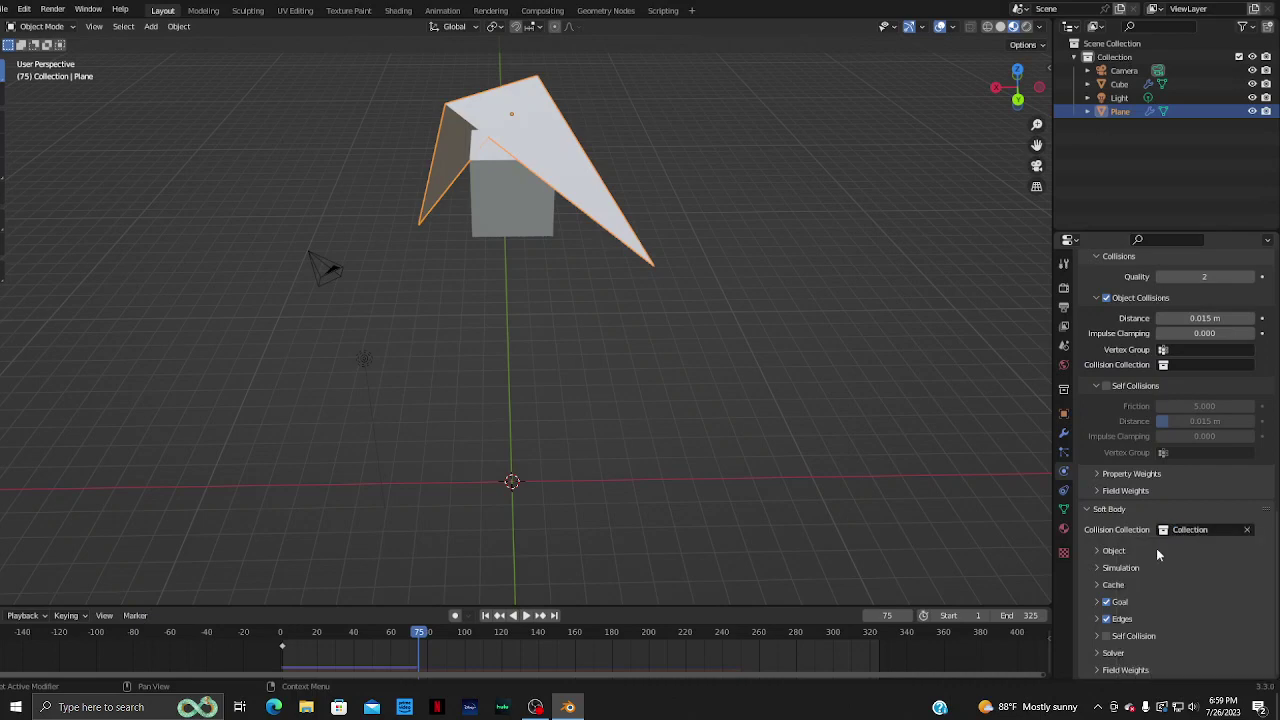
left_click(1124, 552)
scroll(1124, 554, "down", 2)
left_click(1130, 567)
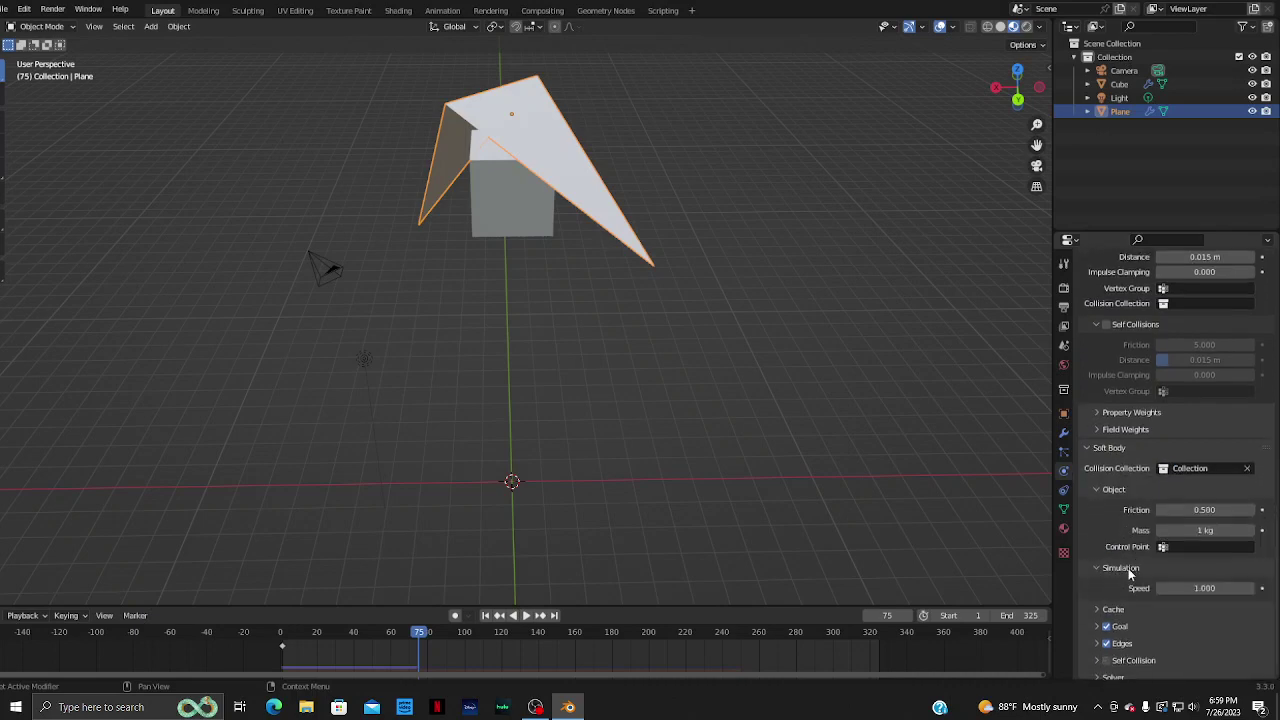
scroll(1130, 567, "down", 1)
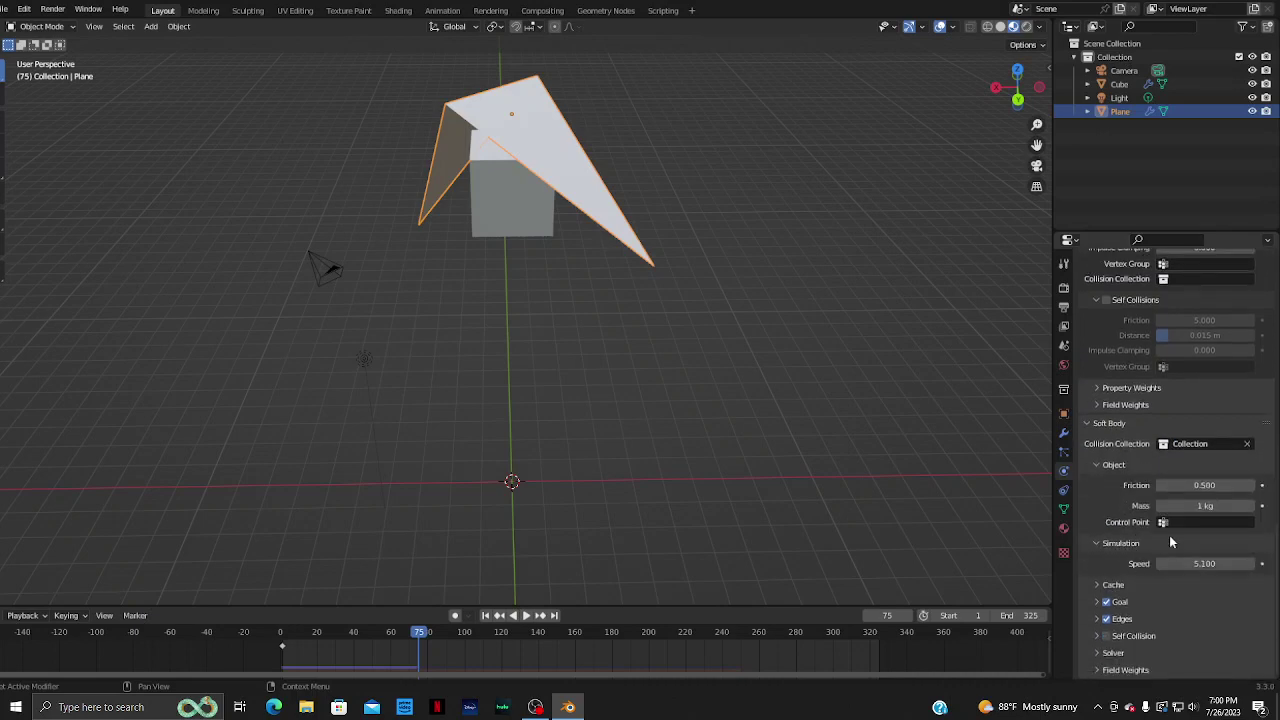
- Replay from frame 1 and watch the plane flip off the cube and drop away
left_click(487, 615)
left_click(526, 615)
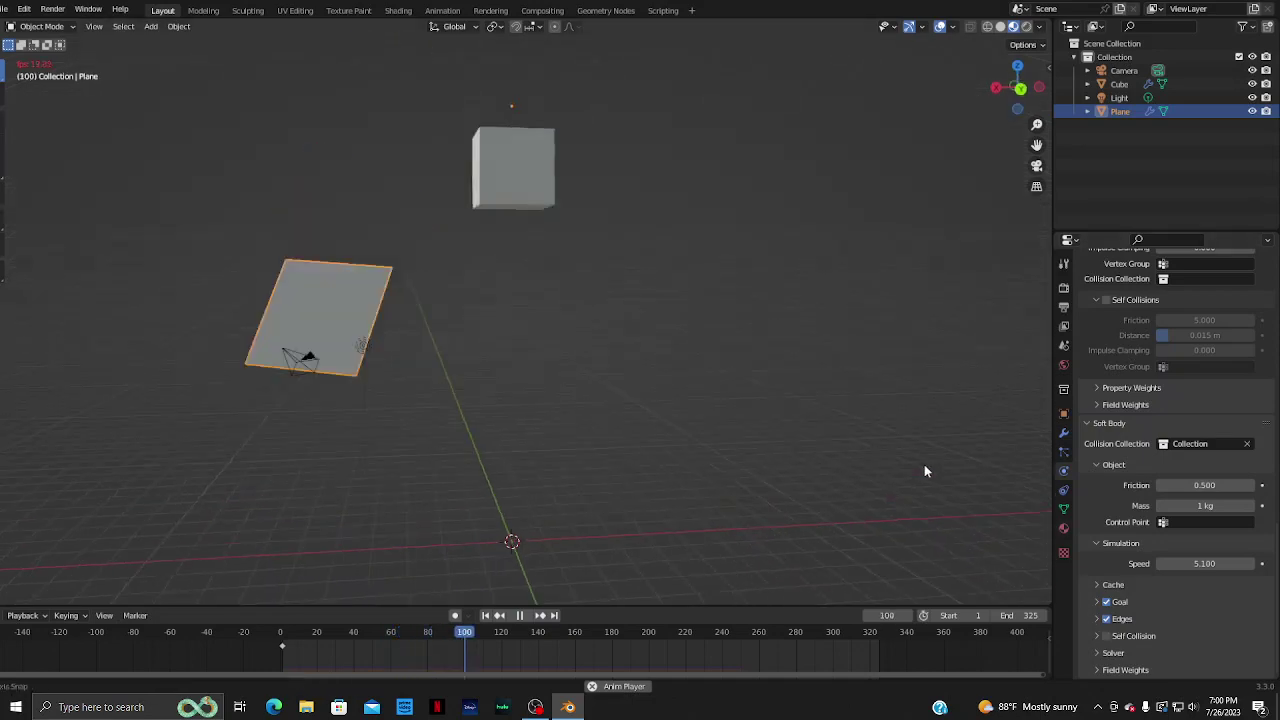
mouse_move(911, 464)
middle_mouse_down()
mouse_move(830, 481)
mouse_move(902, 515)
mouse_move(1000, 470)
middle_mouse_up()
scroll(1185, 432, "up", 2)
scroll(1185, 432, "up", 4)
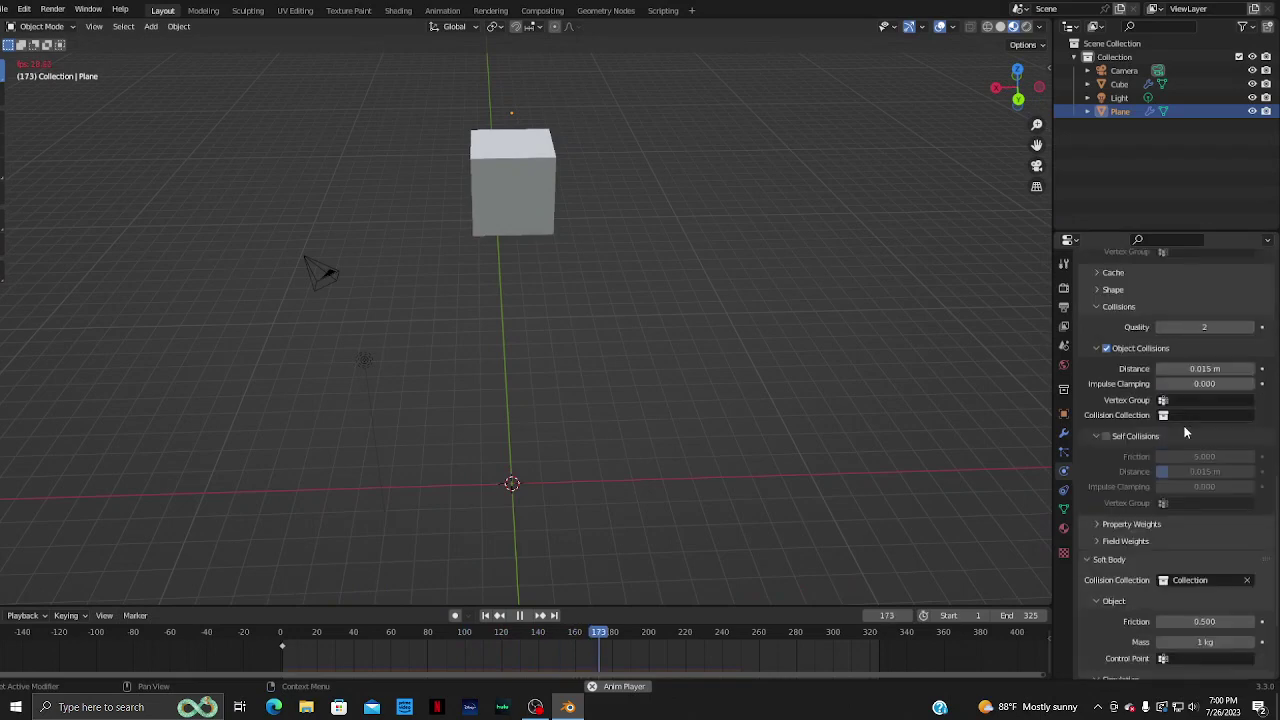
scroll(1185, 432, "up", 3)
- Scale the cube by -0.259 and frame it with View Selected
left_click(497, 182)
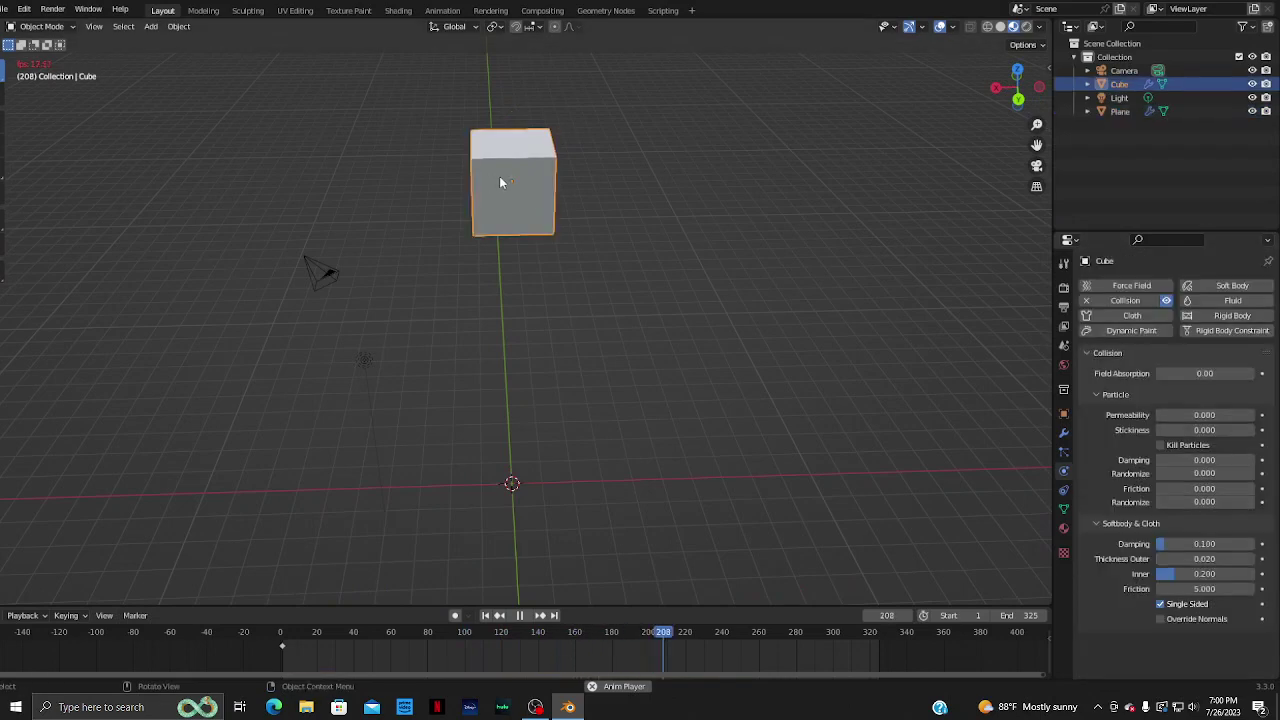
key("s")
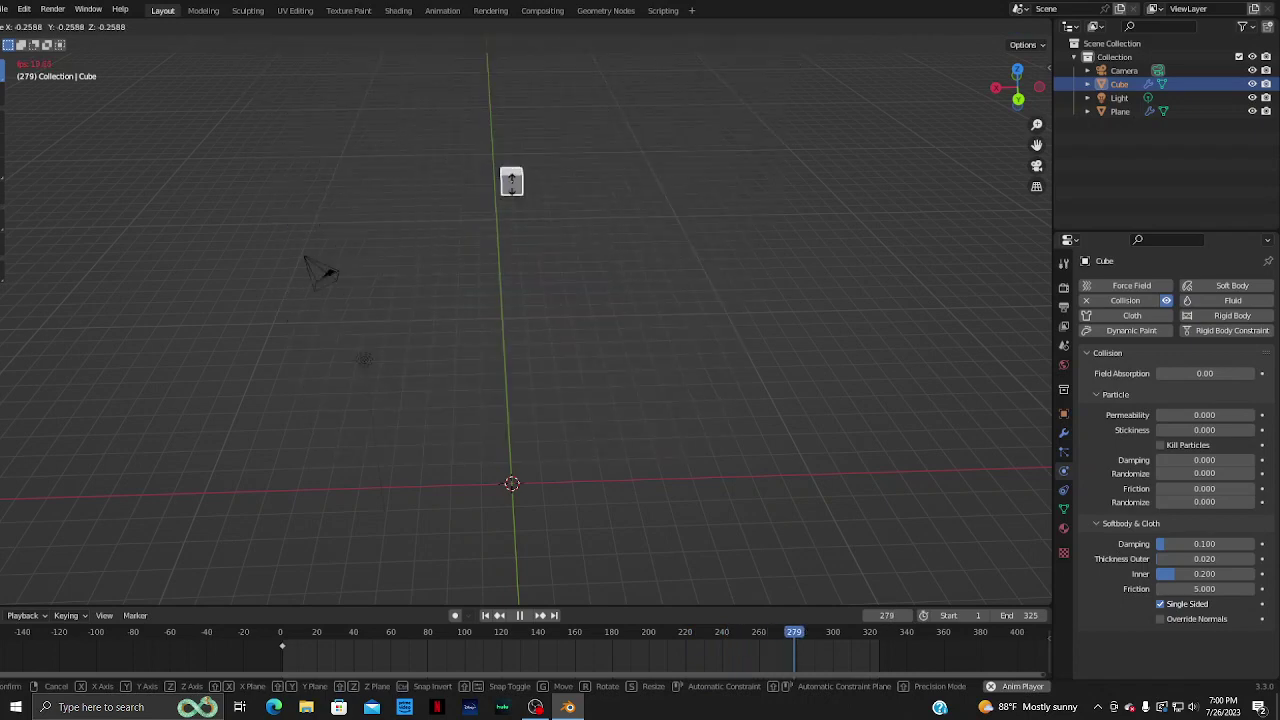
left_click(511, 182)
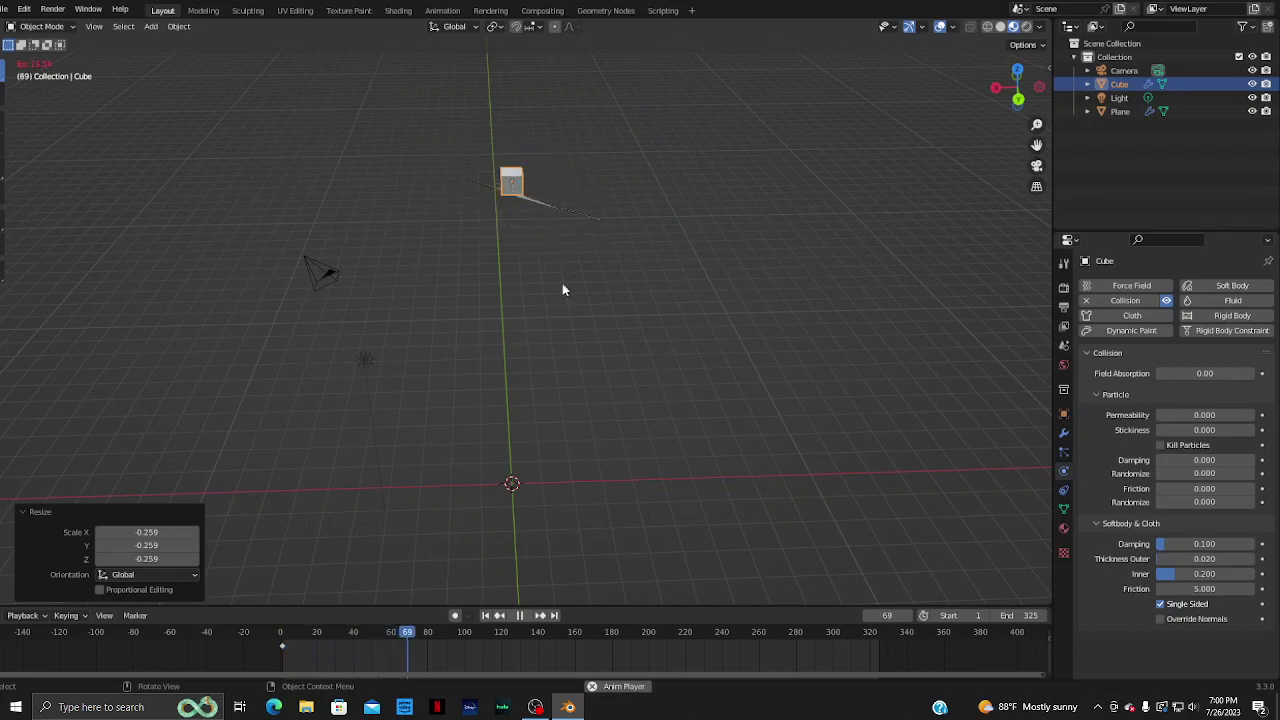
mouse_move(563, 290)
middle_mouse_down()
mouse_move(657, 240)
mouse_move(686, 289)
mouse_move(651, 363)
mouse_move(712, 305)
mouse_move(736, 373)
mouse_move(704, 361)
middle_mouse_up()
scroll(650, 365, "up", 3)
scroll(650, 365, "up", 1)
key("grave")
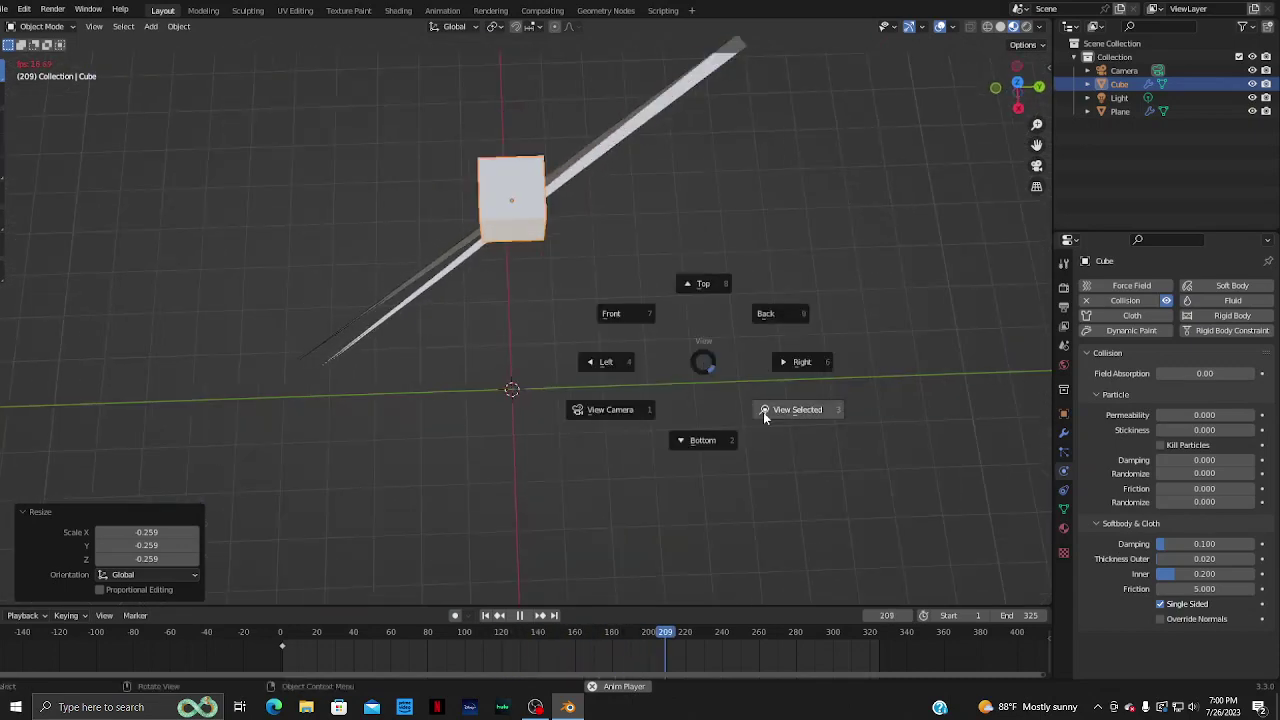
left_click(763, 412)
- Replay the cloth drop from frame 1, pausing at frame 21, then play it again
scroll(727, 332, "down", 3)
scroll(727, 332, "down", 3)
mouse_move(727, 332)
middle_mouse_down()
mouse_move(813, 277)
mouse_move(901, 406)
middle_mouse_up()
scroll(813, 281, "down", 2)
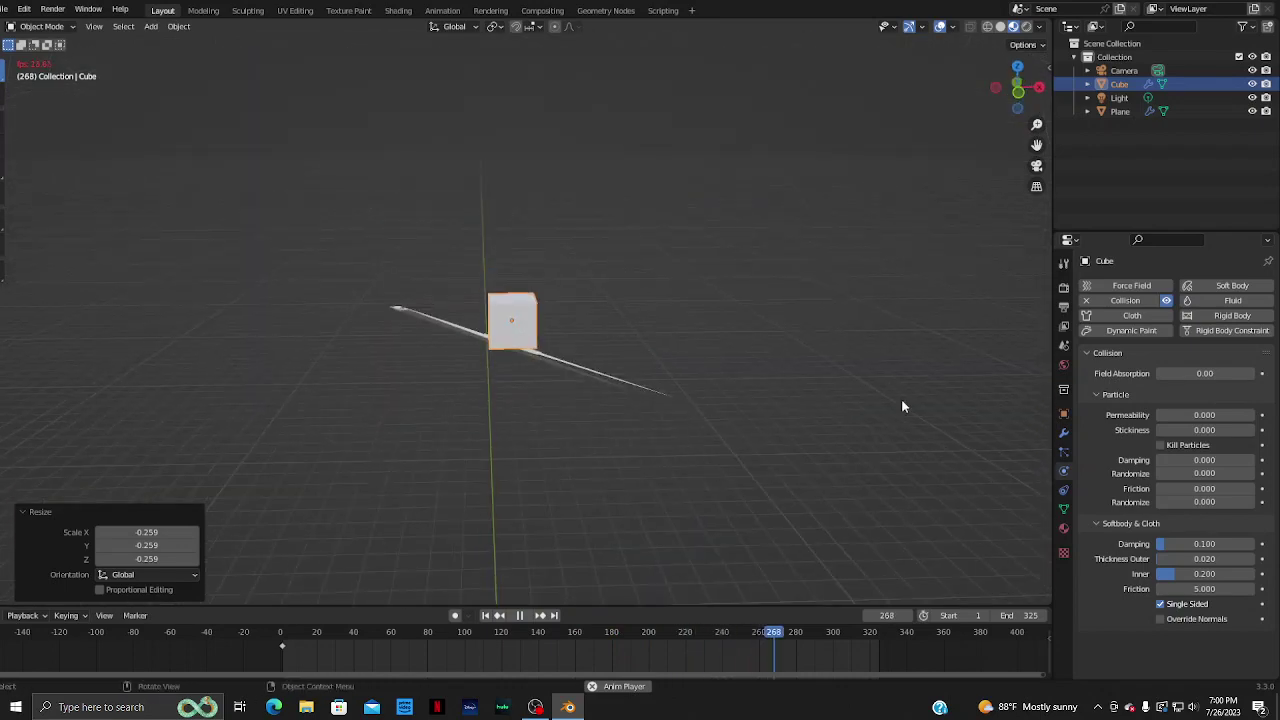
left_click(484, 616)
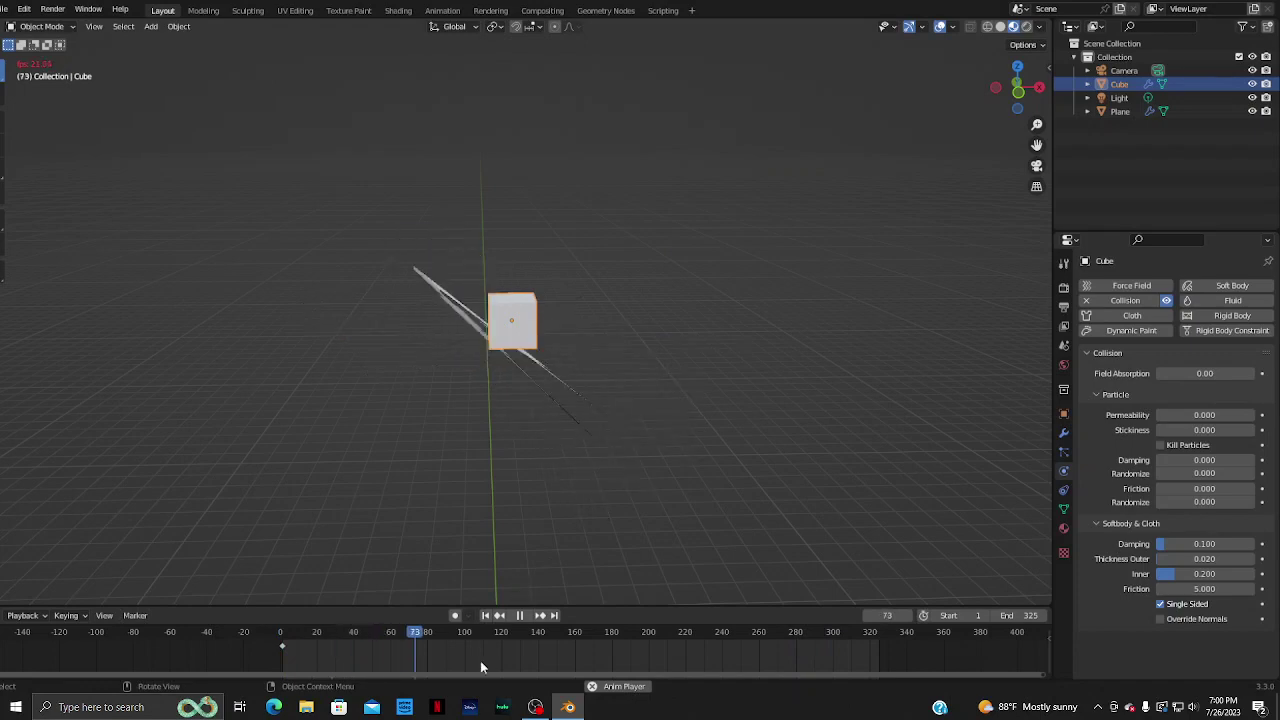
left_click(486, 616)
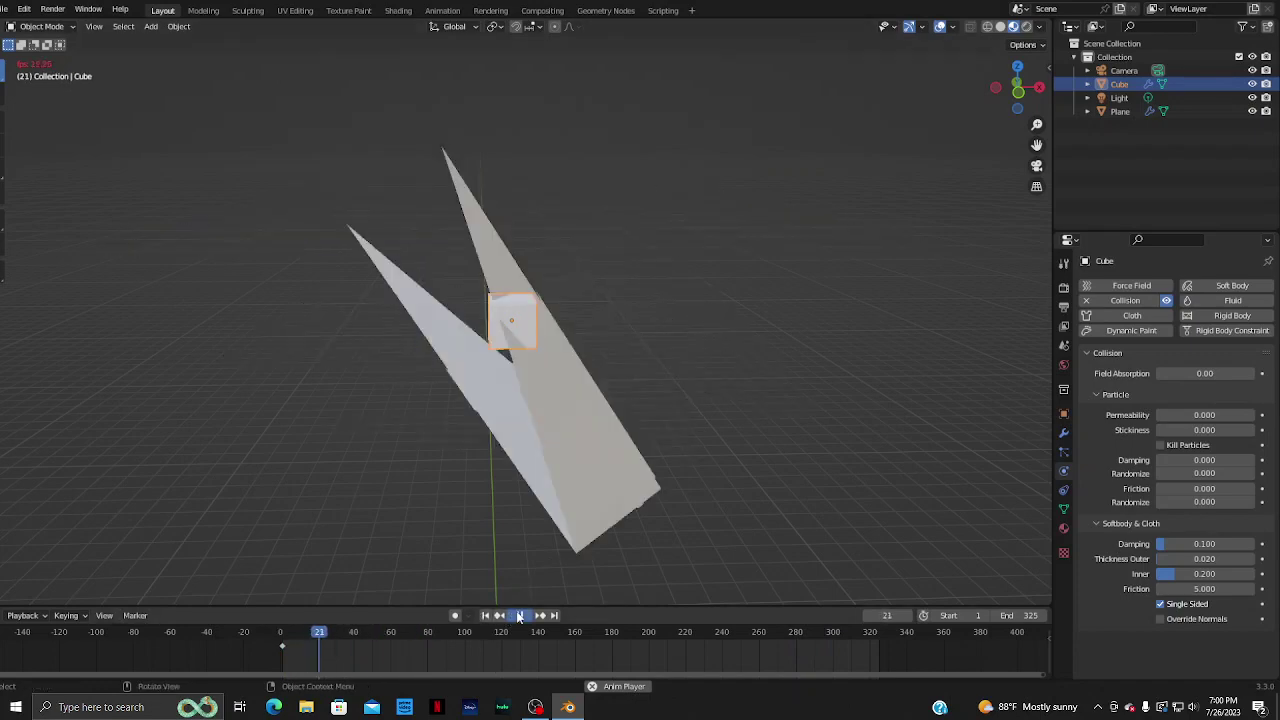
left_click(519, 616)
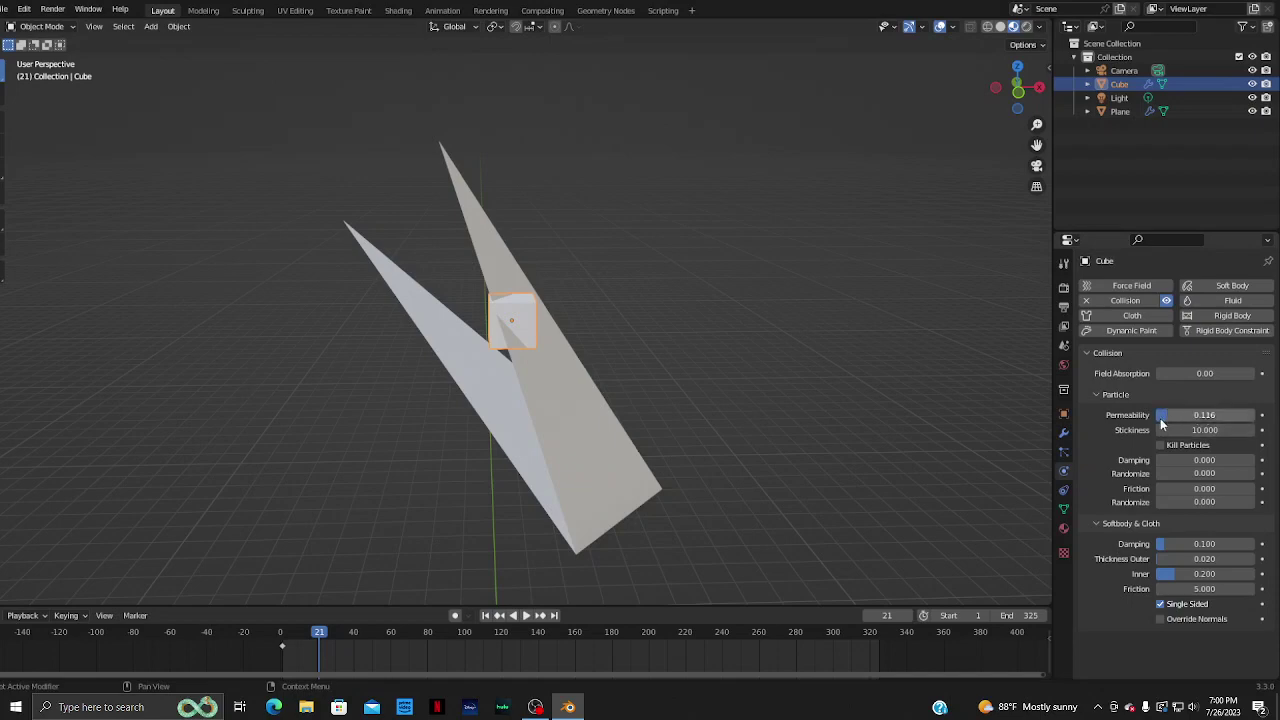
left_click(485, 615)
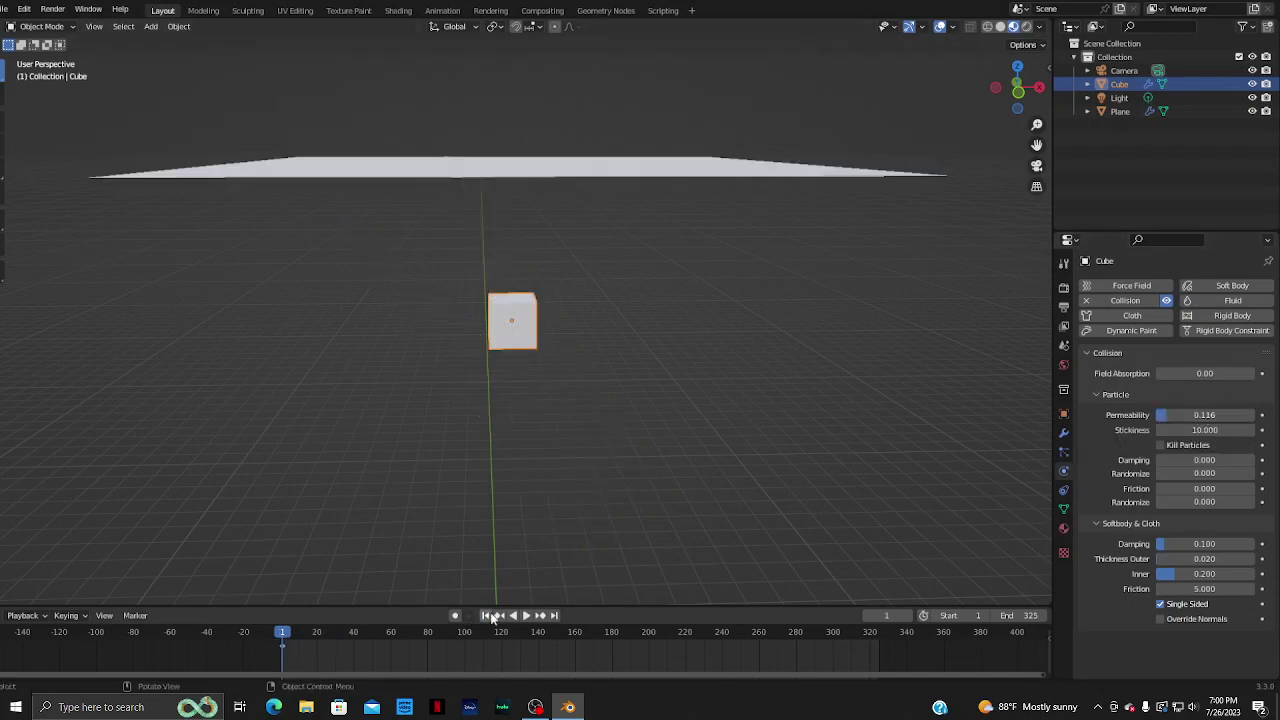
left_click(526, 615)
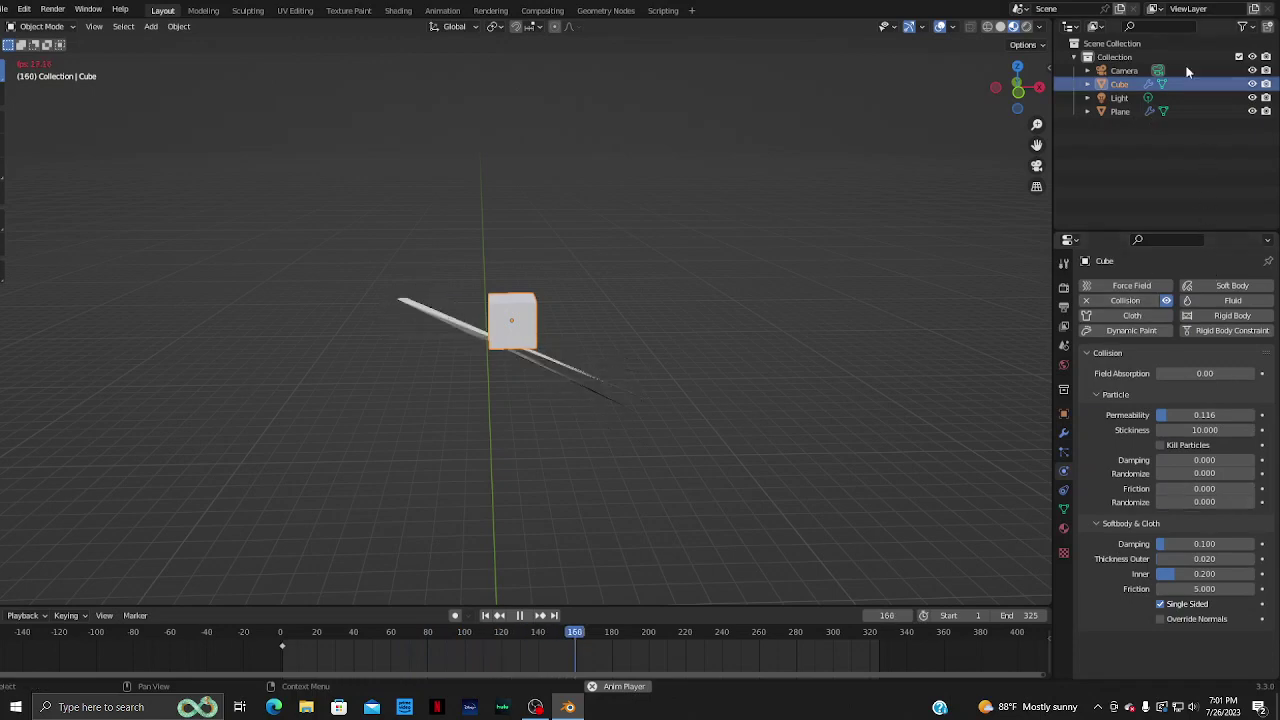
- Select the plane and set its cloth quality steps to 80, replaying each change
left_click(1122, 111)
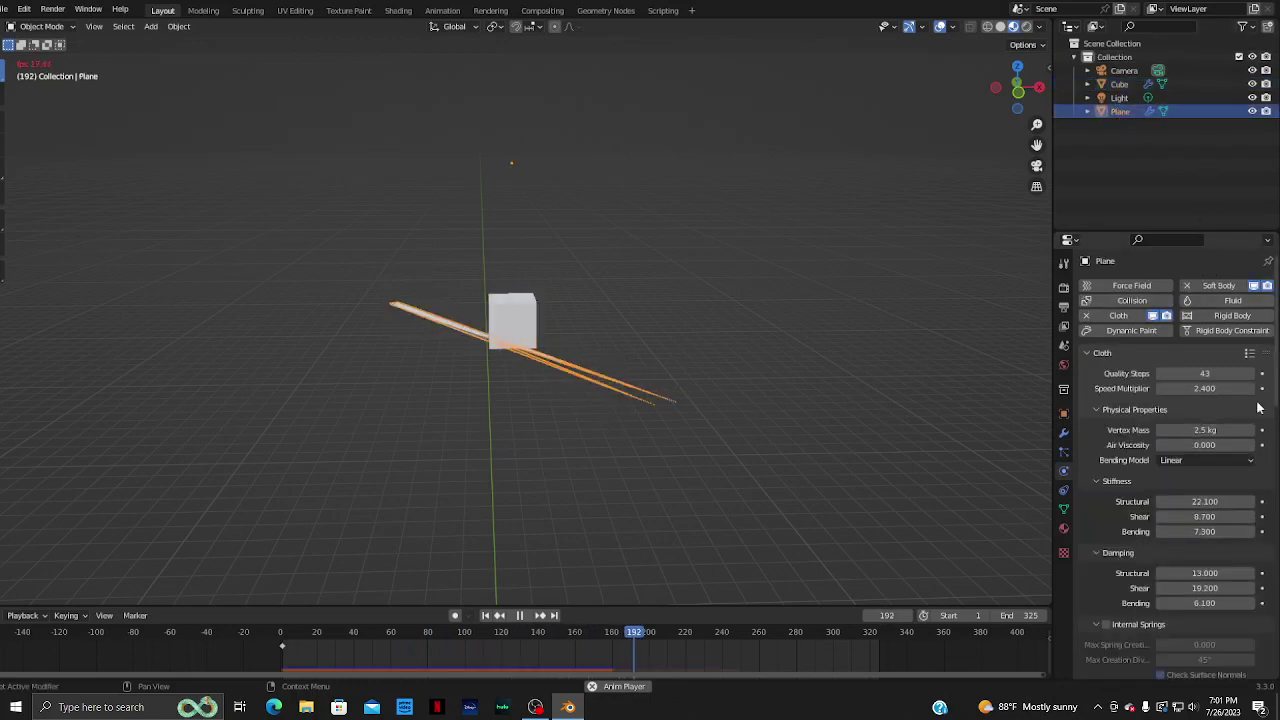
left_click_drag(1205, 373, 1170, 373)
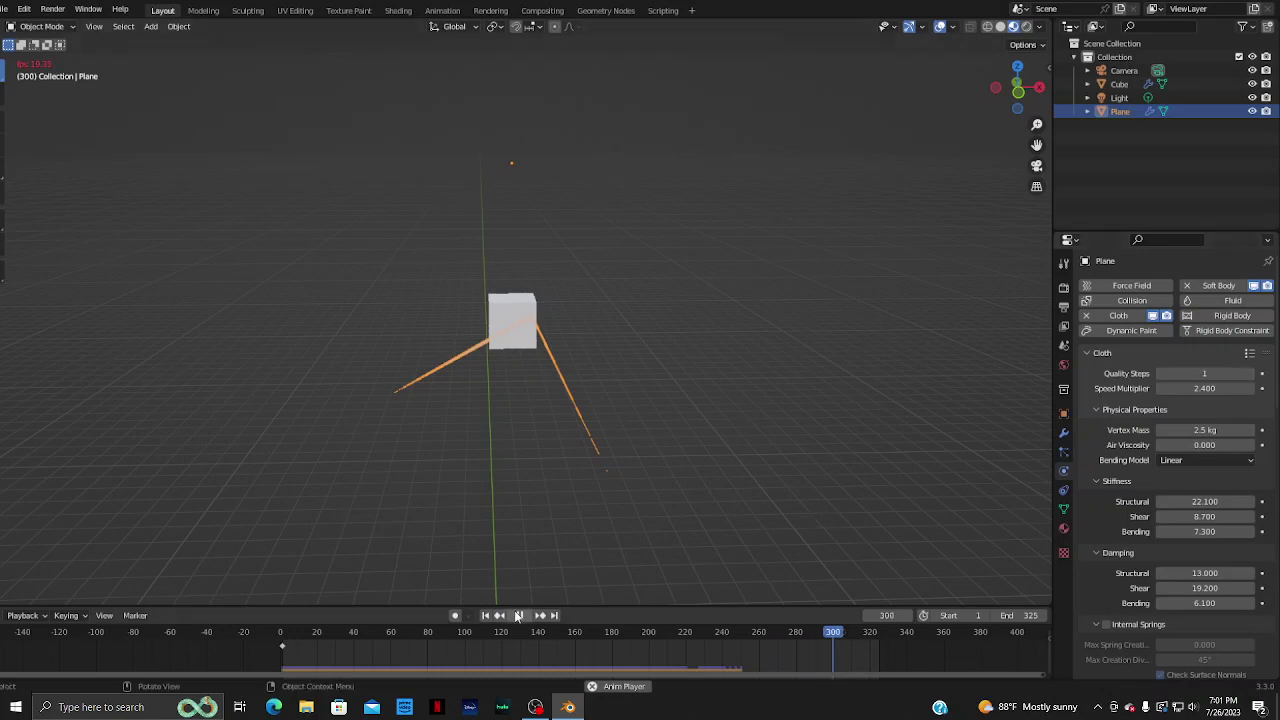
left_click(481, 616)
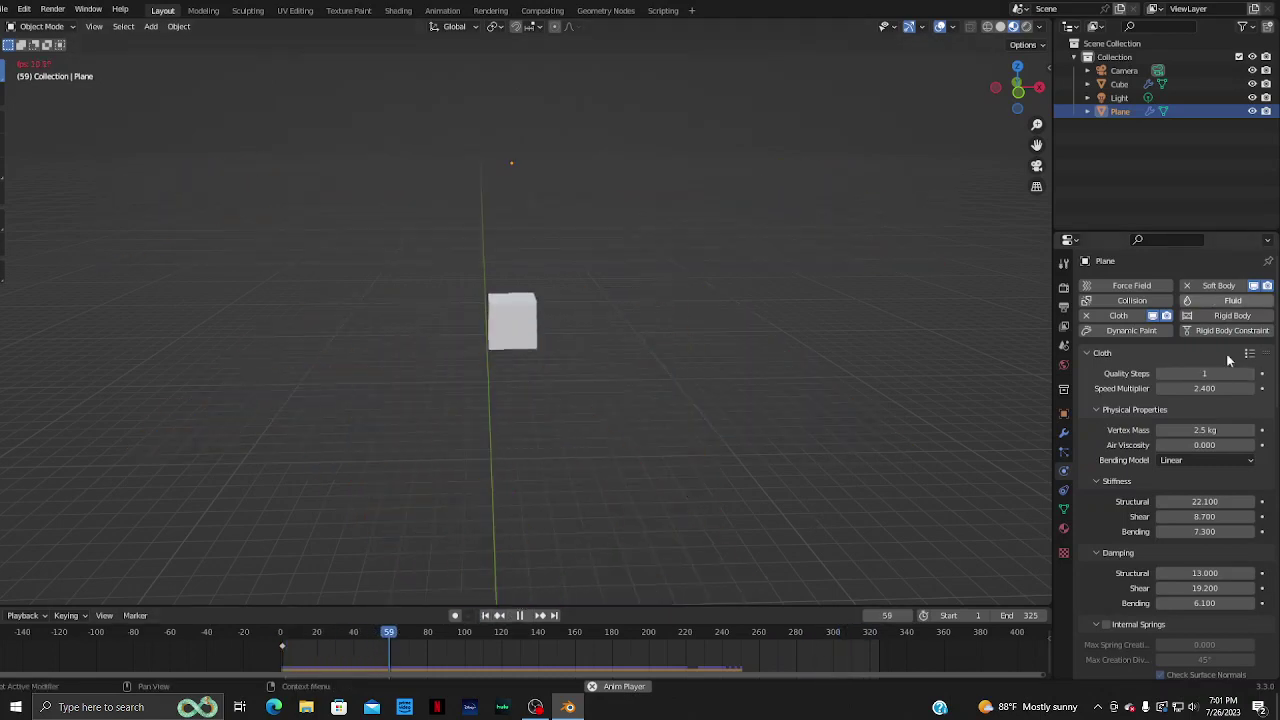
left_click_drag(1199, 374, 1230, 374)
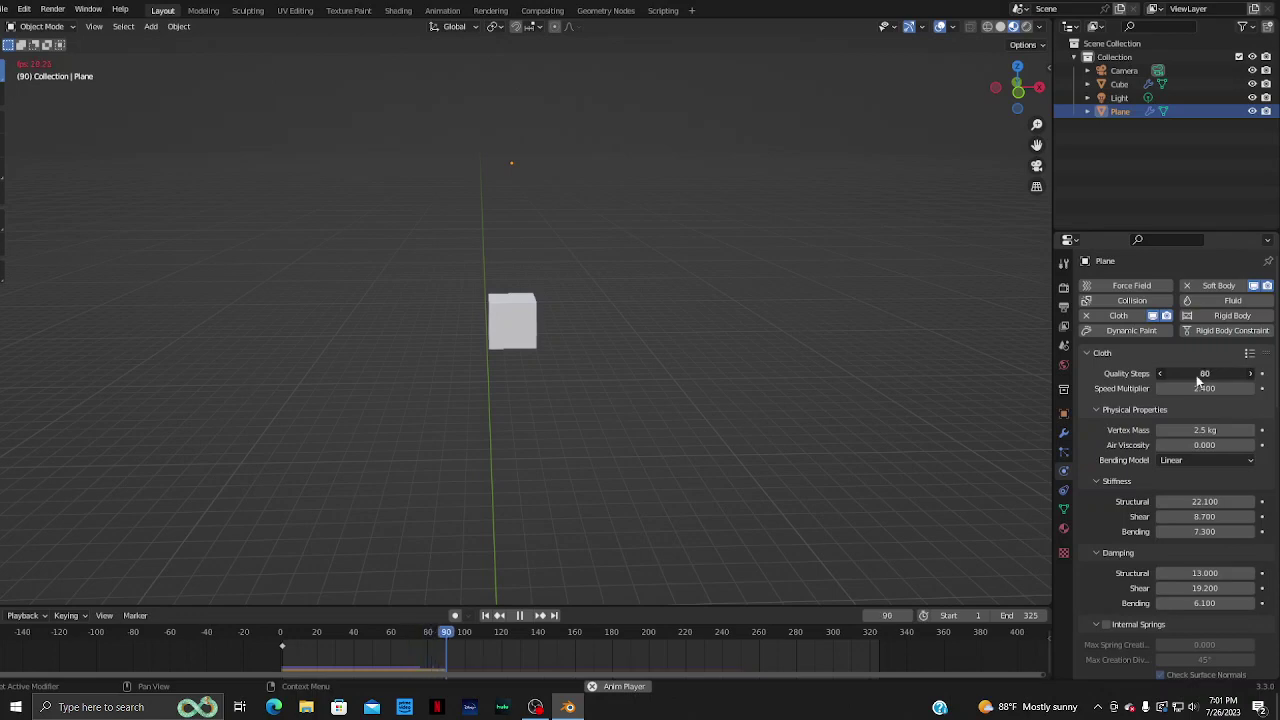
left_click(487, 616)
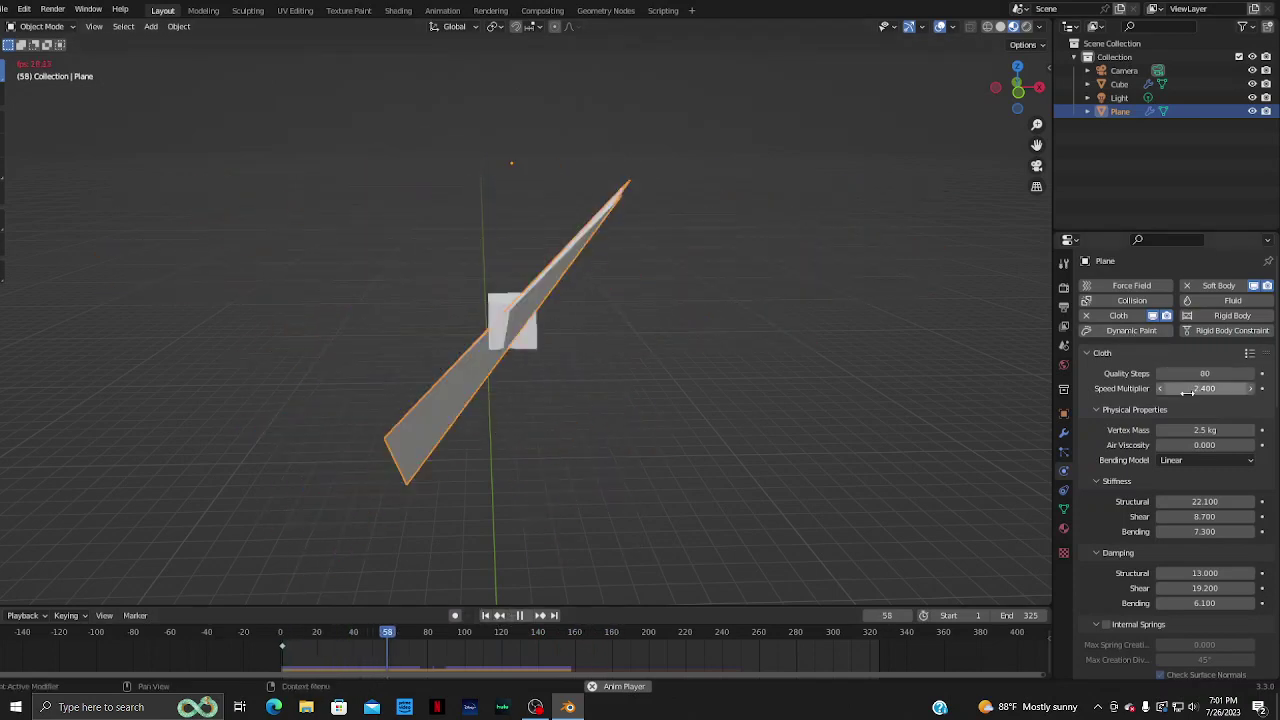
- Raise the speed multiplier to 10 and switch bending to Angular, then replay
left_click_drag(1187, 391, 1240, 391)
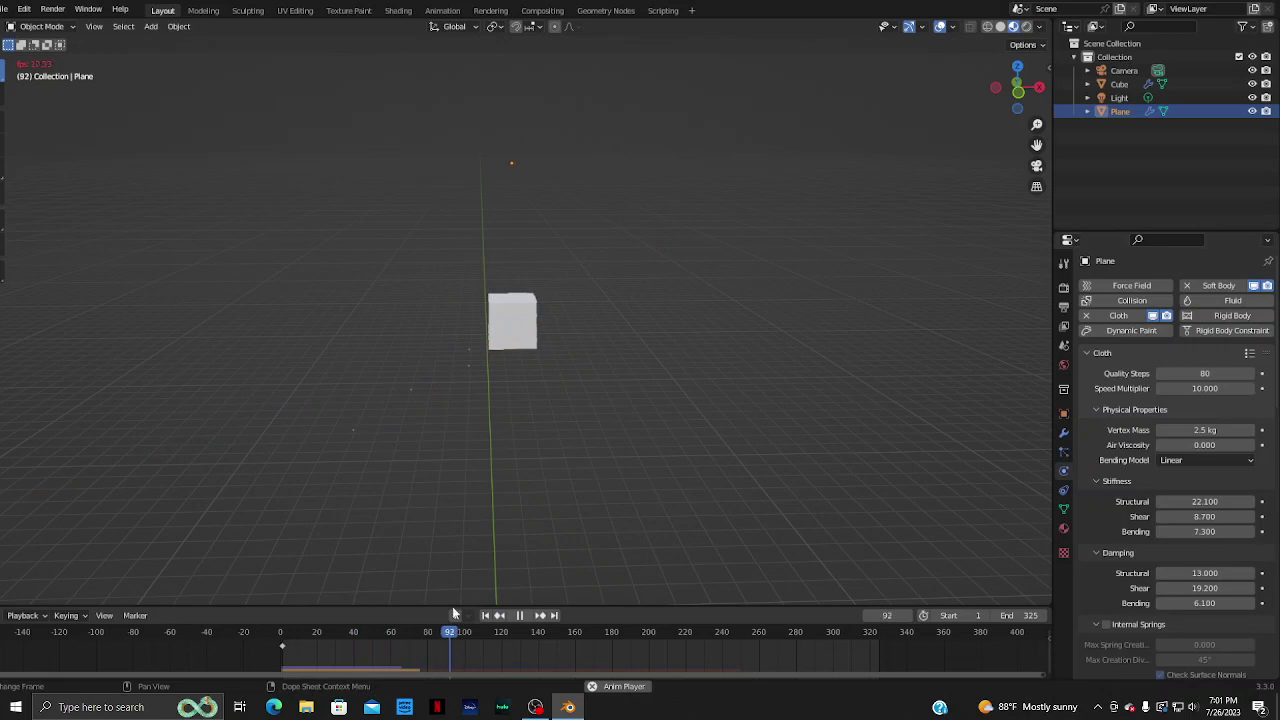
left_click(485, 616)
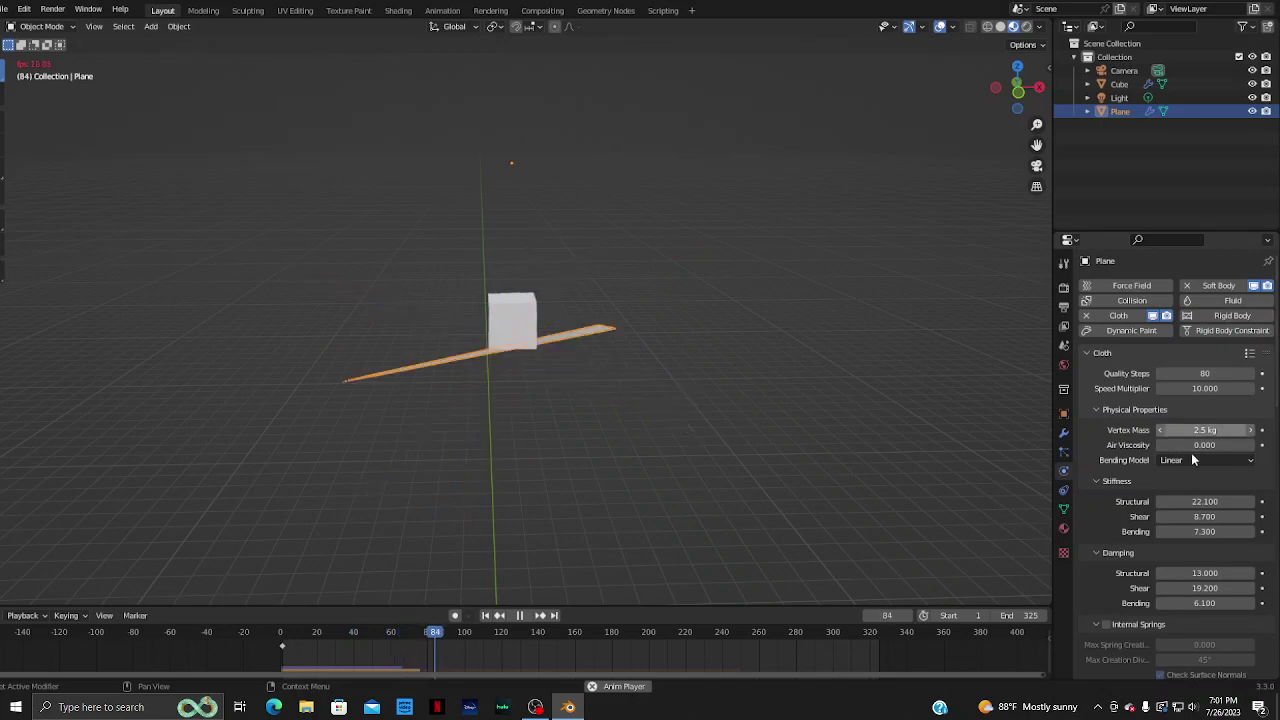
left_click(1191, 459)
left_click(1191, 475)
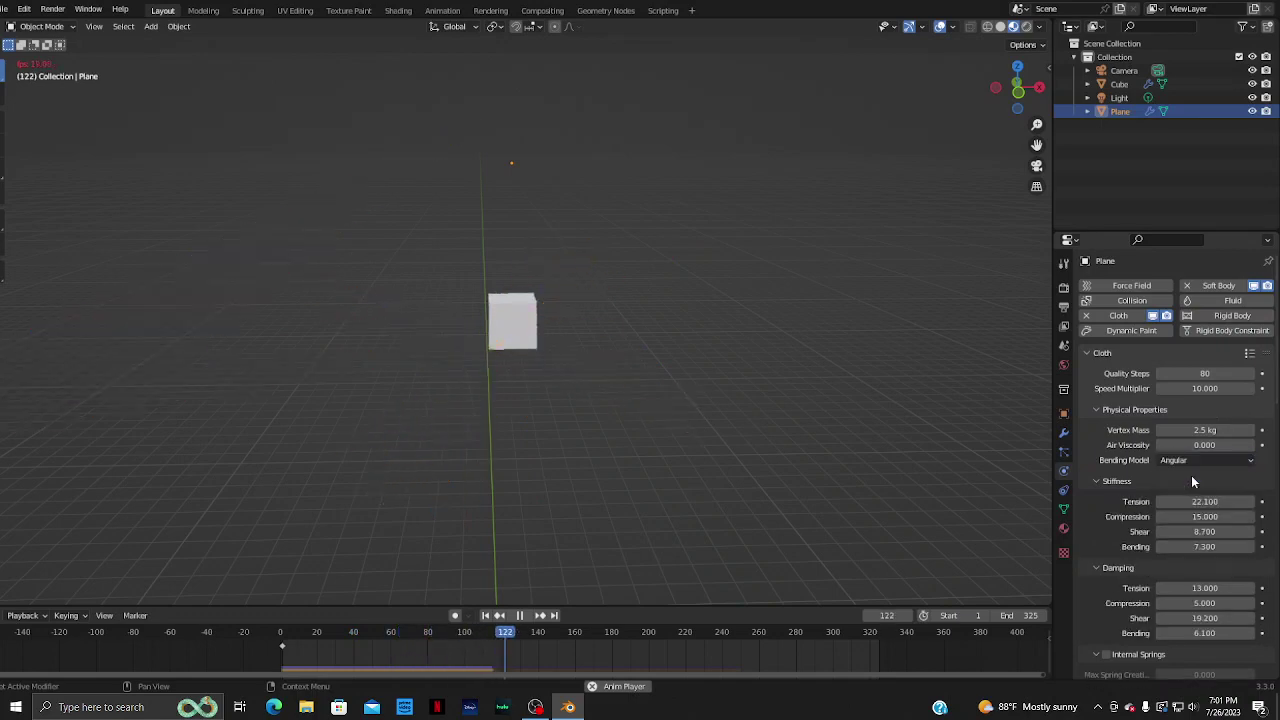
left_click(486, 617)
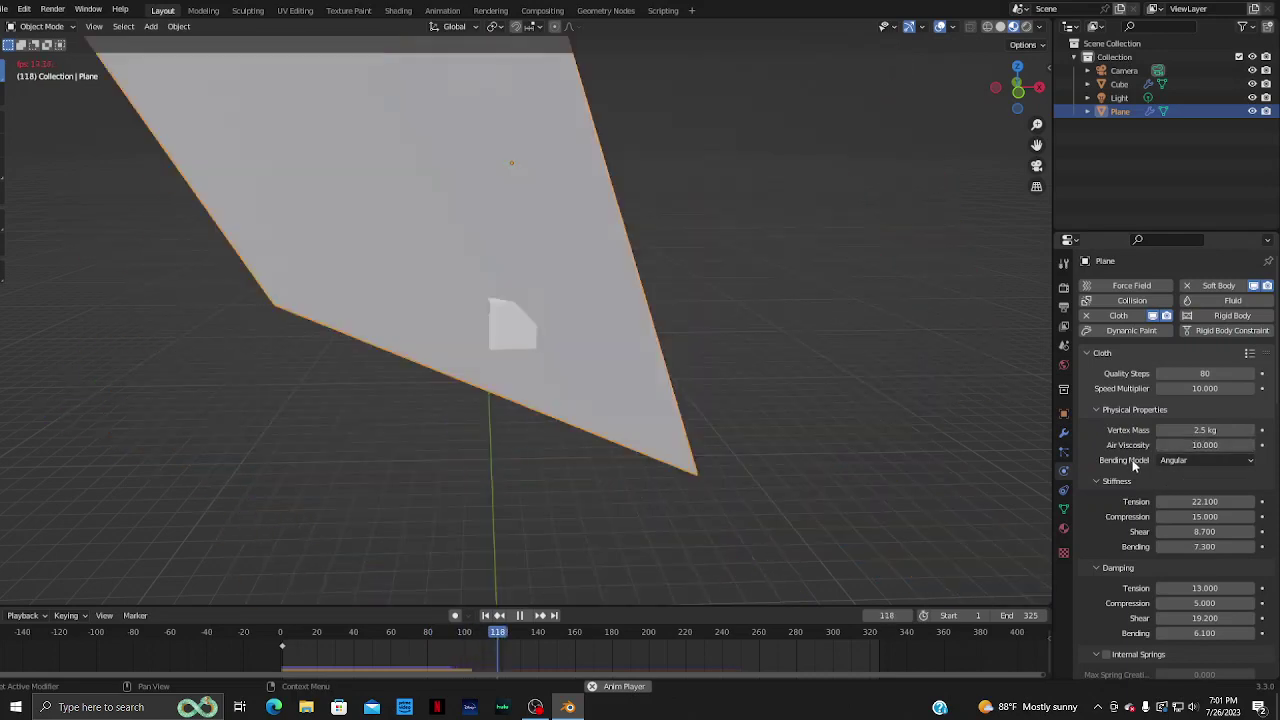
- Lower vertex mass to 1 kg and air viscosity to 0, replaying the drop
mouse_move(1200, 430)
left_mouse_down()
mouse_move(1215, 430)
mouse_move(1183, 433)
left_mouse_up()
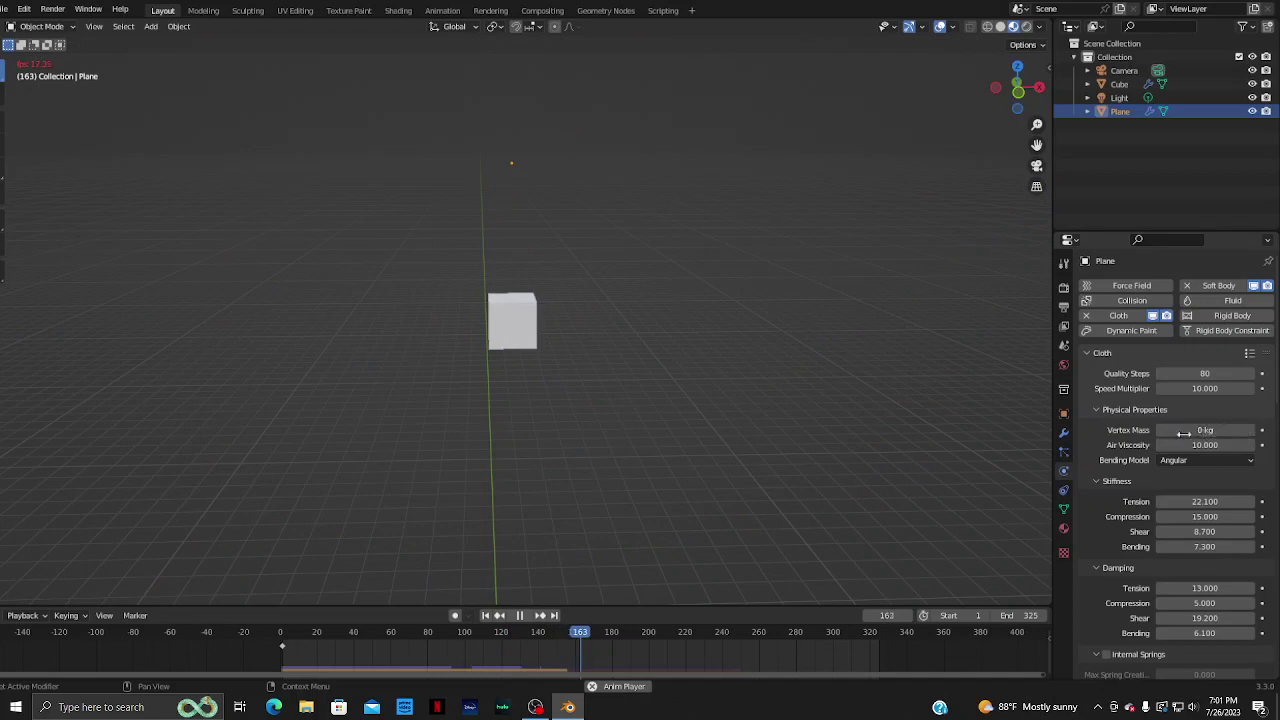
left_click(487, 616)
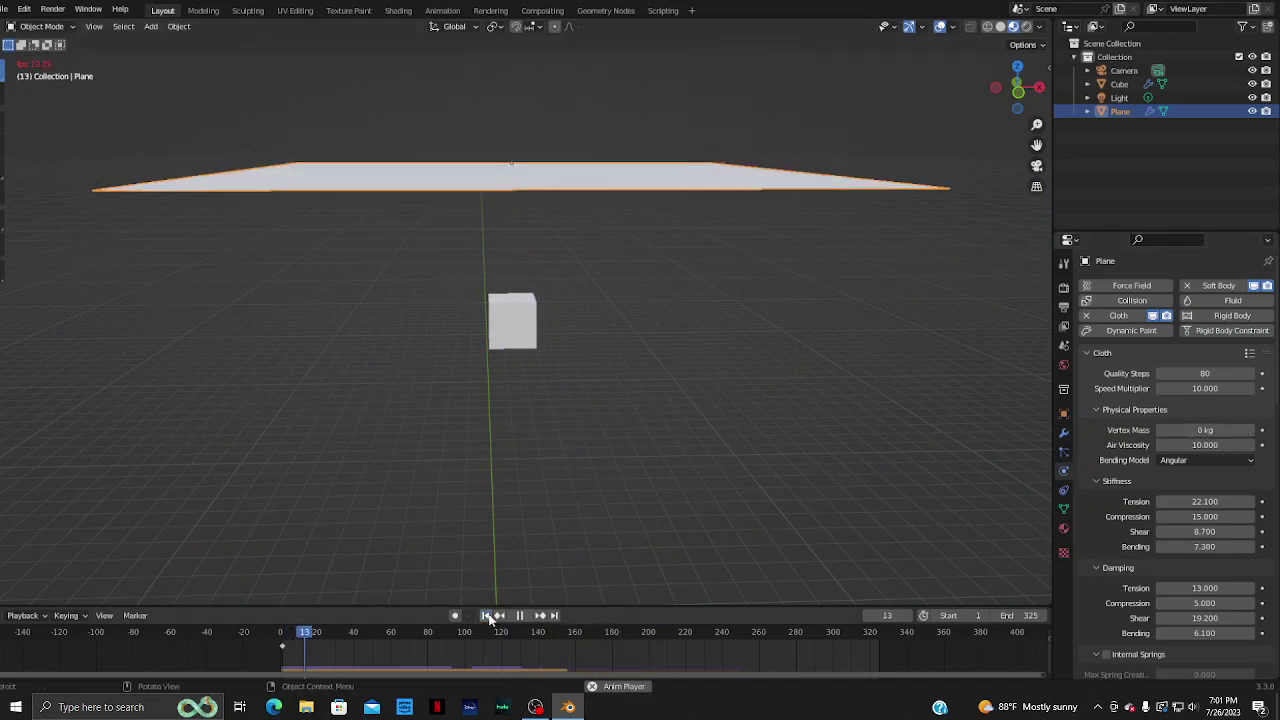
mouse_move(726, 371)
middle_mouse_down()
mouse_move(752, 337)
mouse_move(889, 393)
middle_mouse_up()
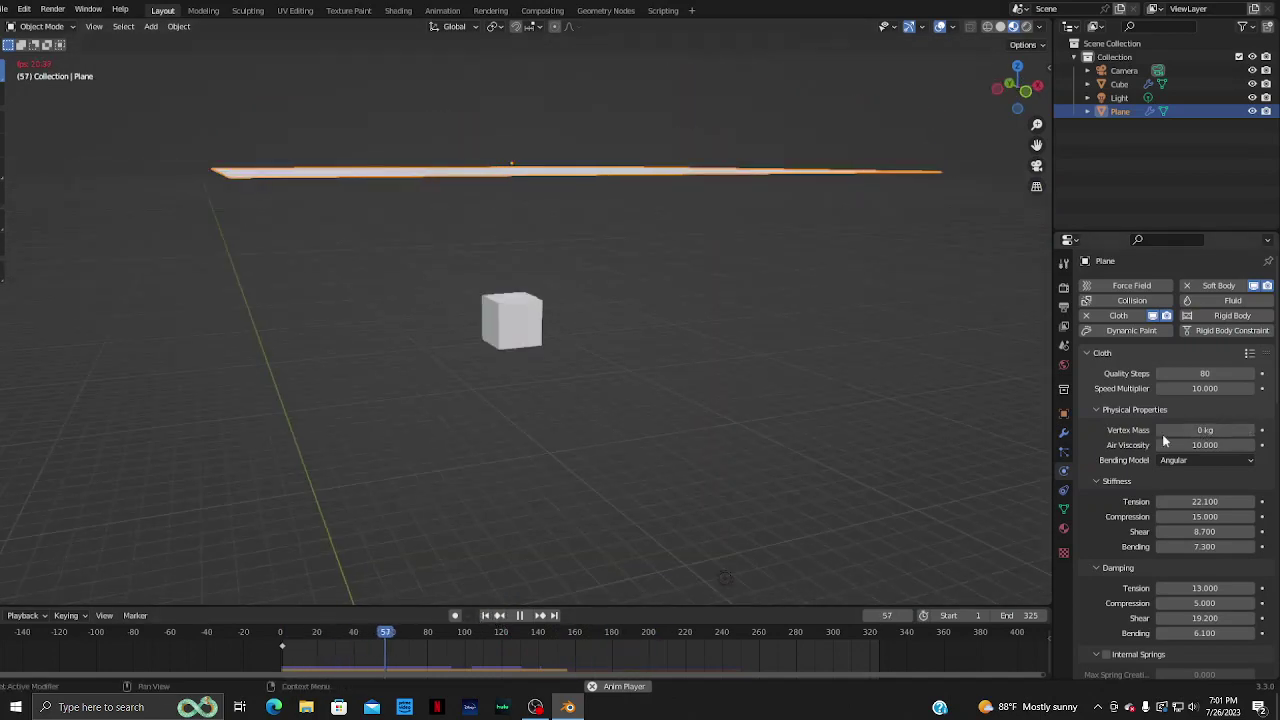
mouse_move(1165, 444)
left_mouse_down()
mouse_move(1145, 444)
mouse_move(1214, 430)
mouse_move(1190, 430)
left_mouse_up()
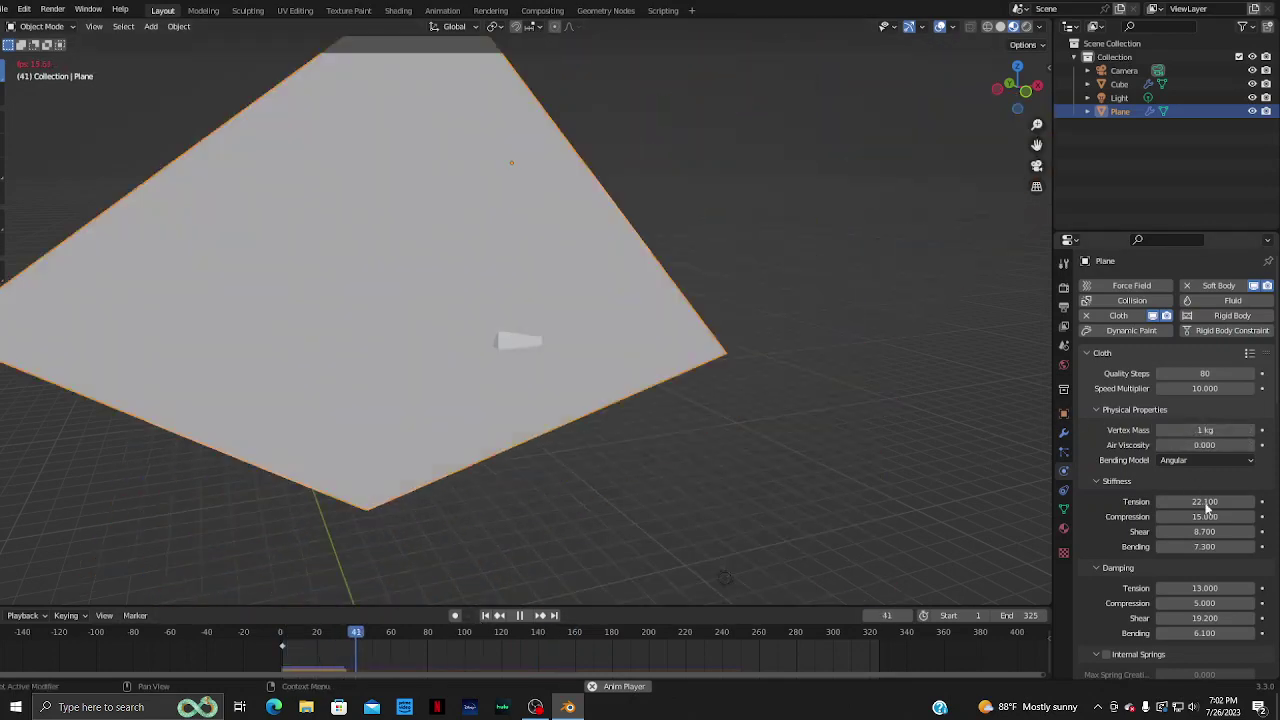
- Switch the cloth to Linear bending with bending stiffness 11.6 and replay
left_click(1198, 458)
left_click(1195, 491)
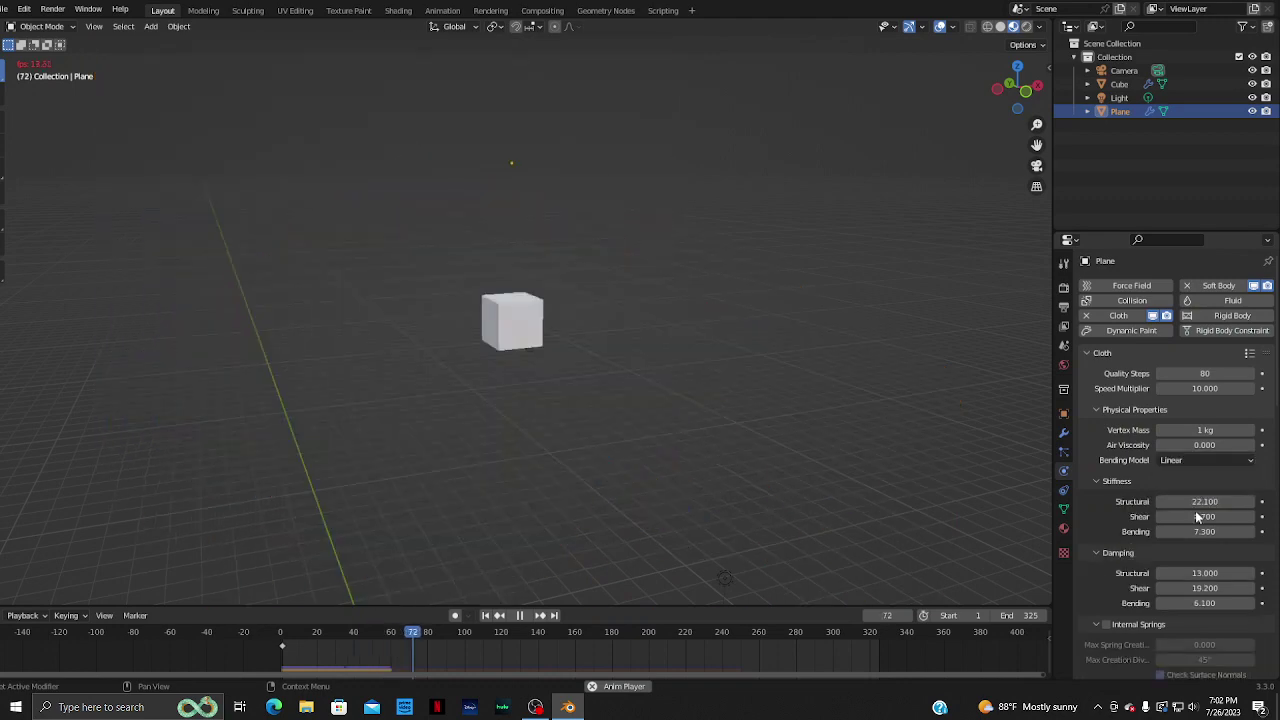
scroll(1172, 493, "down", 2)
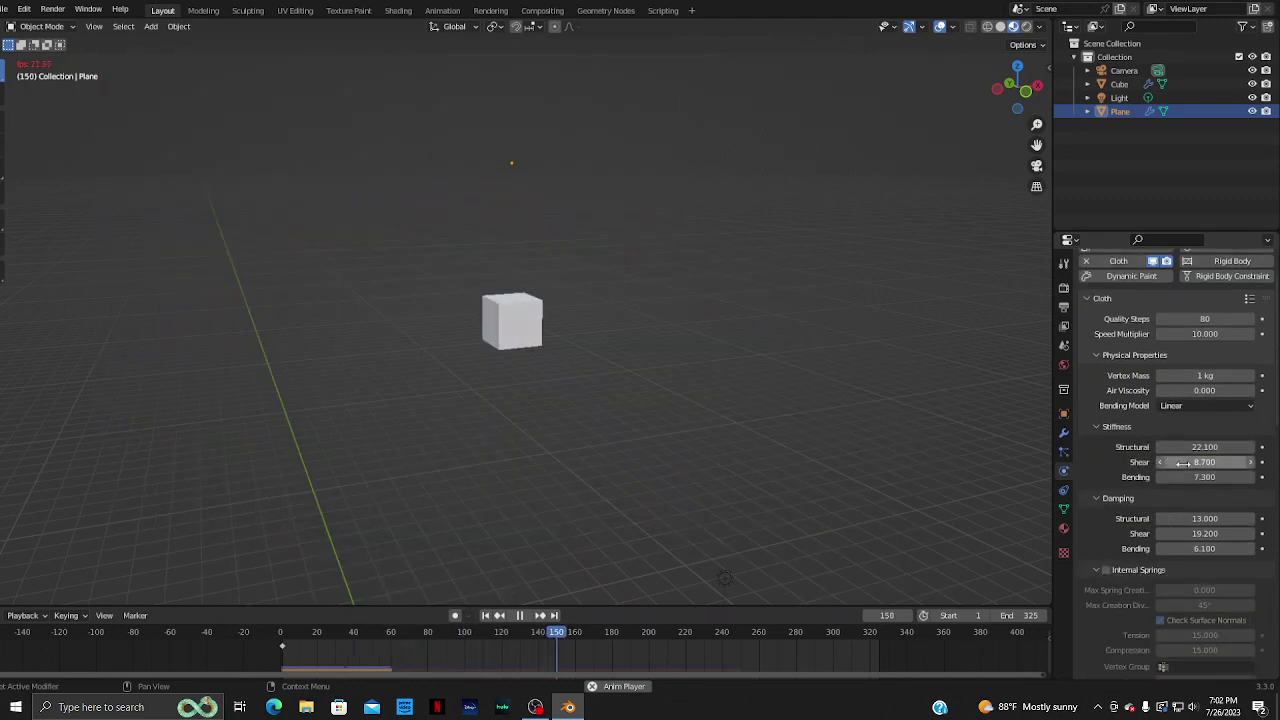
mouse_move(1204, 477)
left_mouse_down()
mouse_move(1240, 477)
mouse_move(1200, 477)
left_mouse_up()
type("11.600")
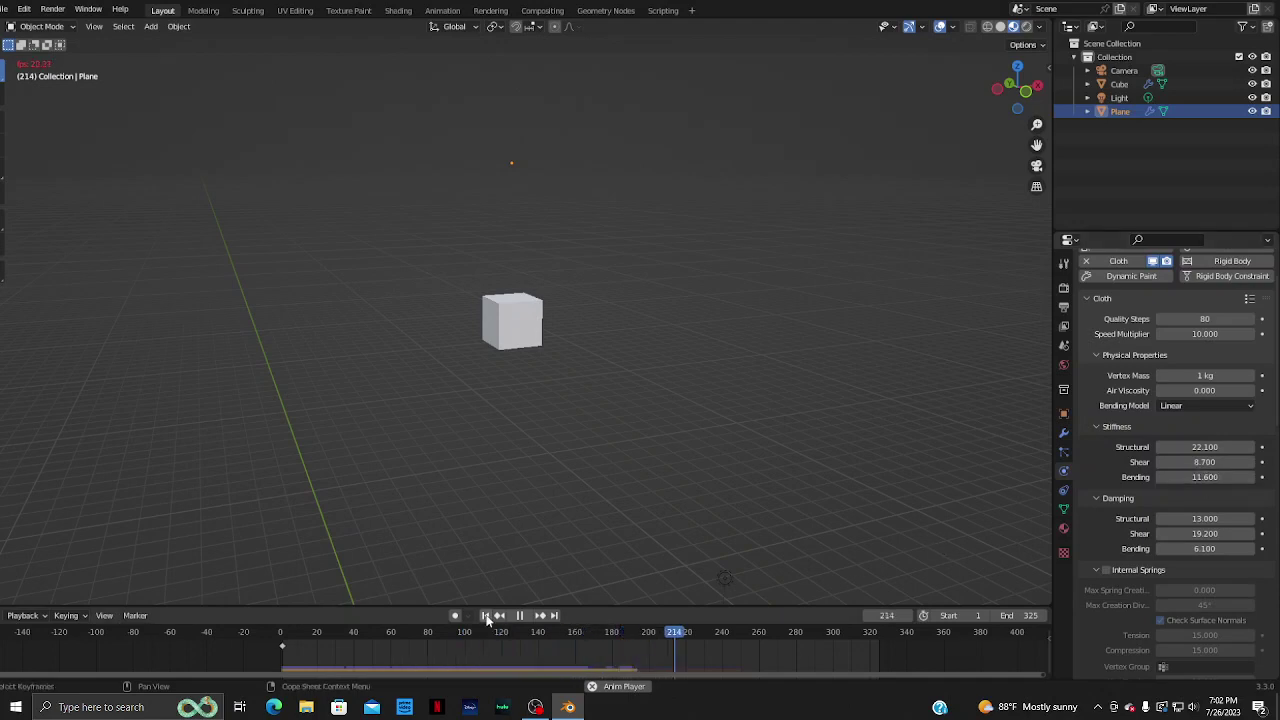
left_click(486, 615)
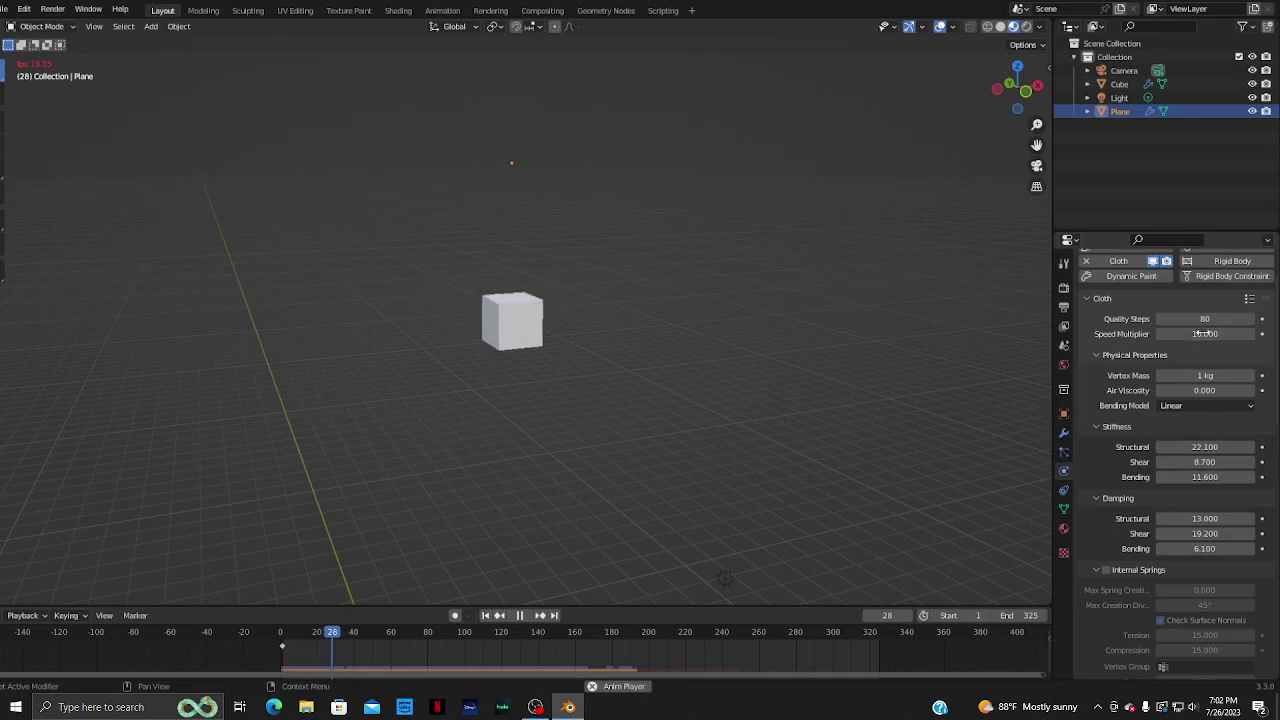
- Set the speed multiplier to 1.6 and structural damping to 15.4, then replay
left_click_drag(1204, 334, 1140, 334)
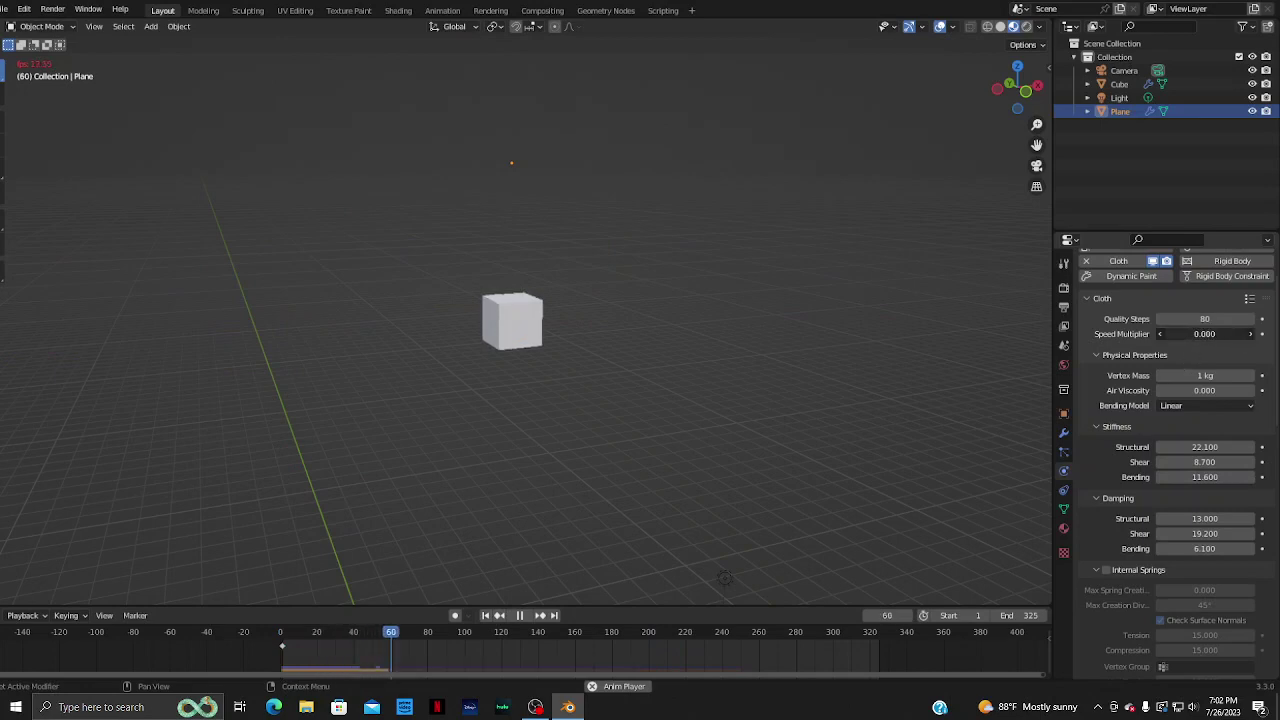
left_click(486, 615)
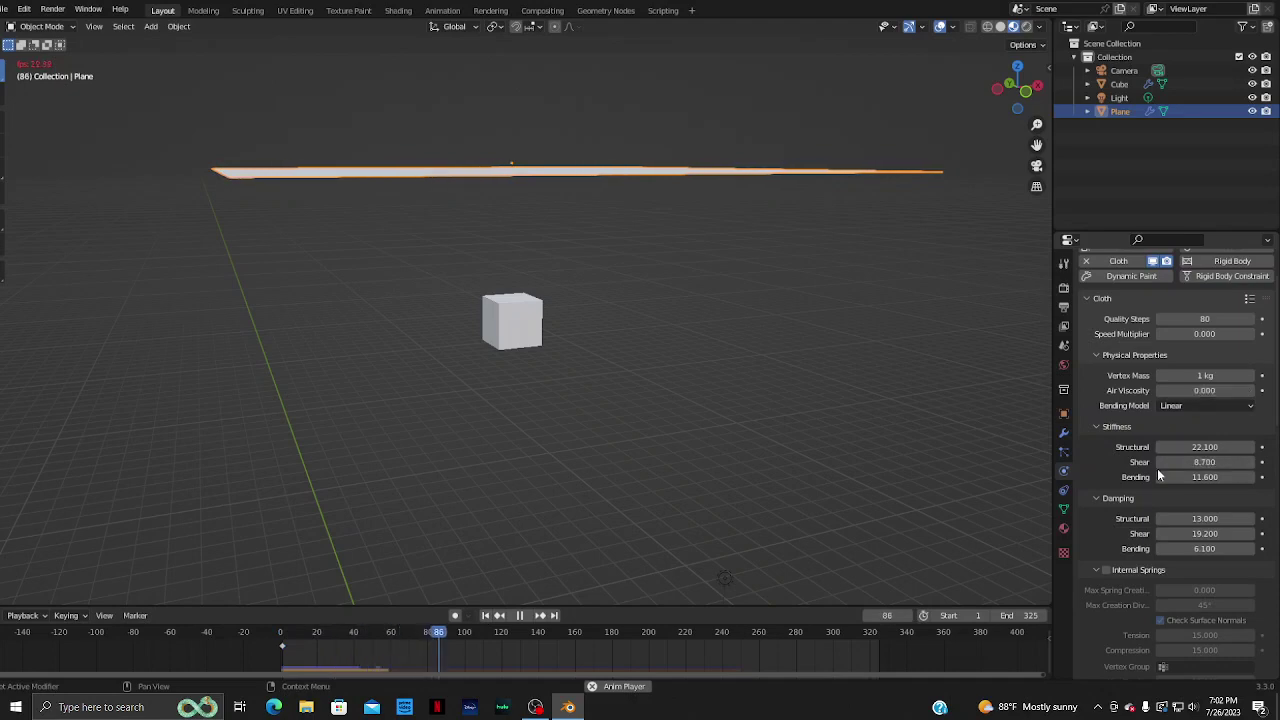
left_click_drag(1180, 334, 1250, 334)
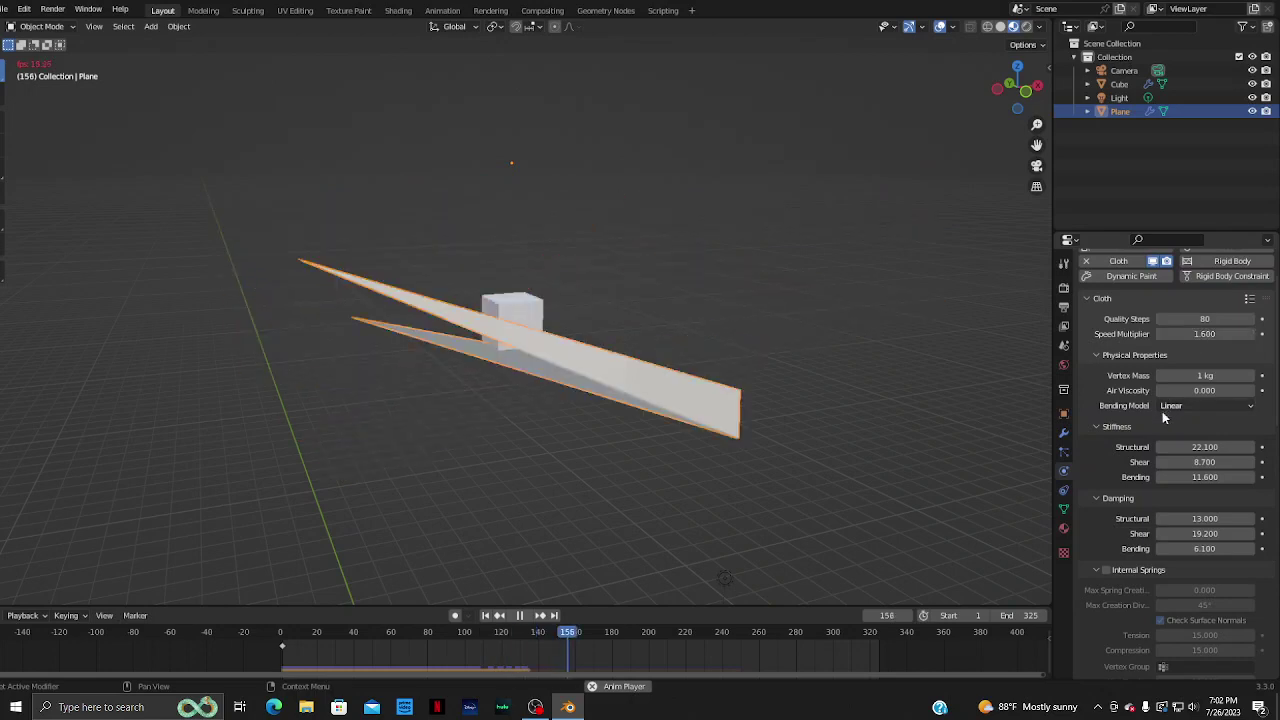
left_click_drag(1182, 518, 1197, 518)
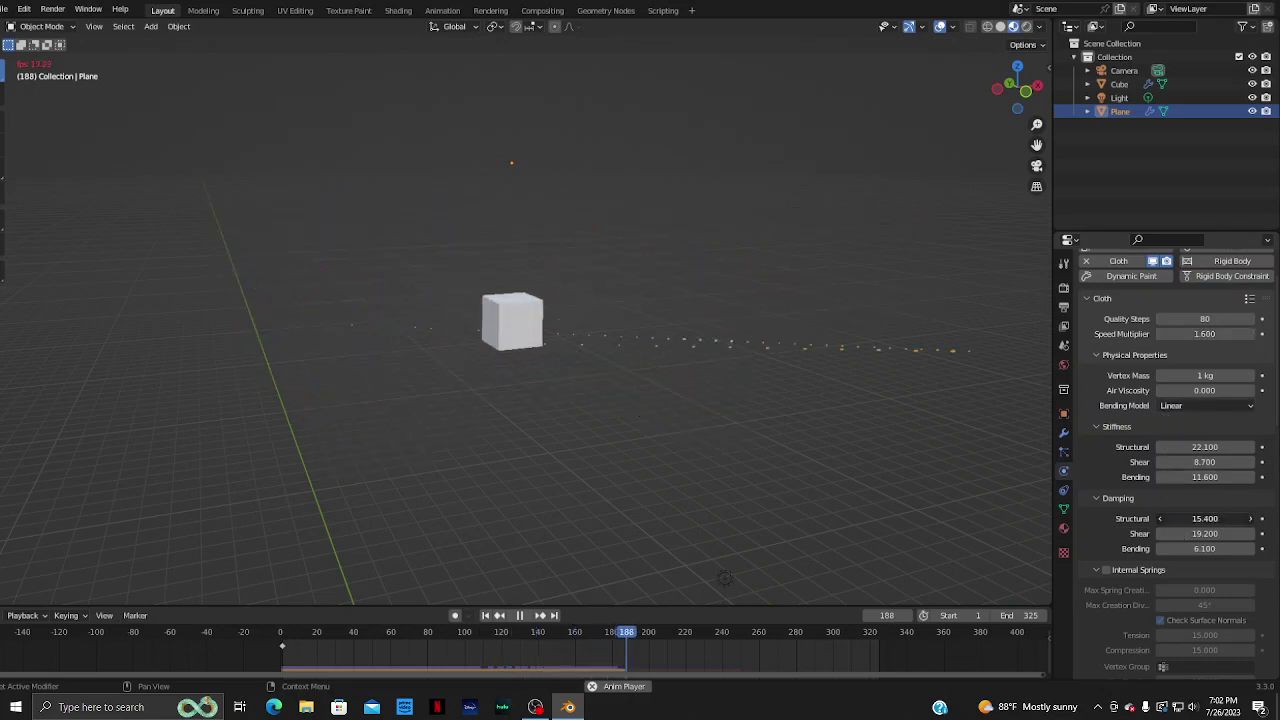
left_click(487, 615)
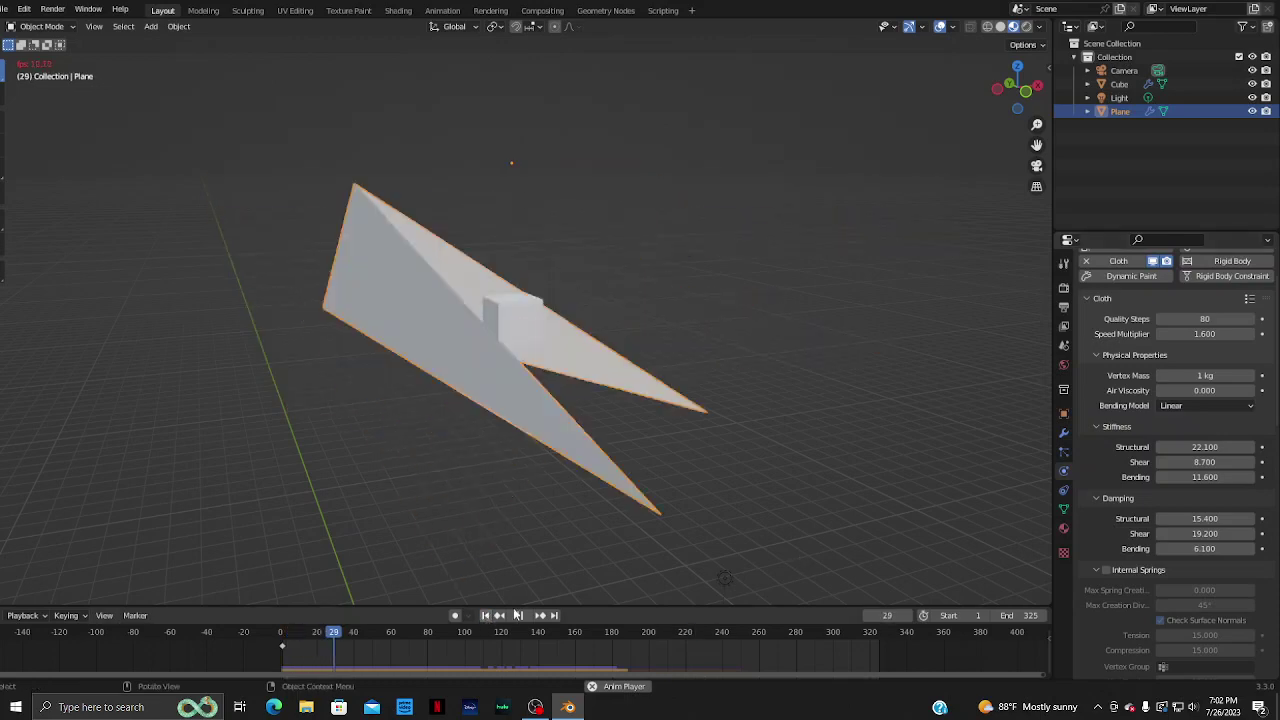
- Raise shear stiffness to 13.6 and damping bending to 12, replaying from the start
left_click_drag(1193, 462, 1240, 462)
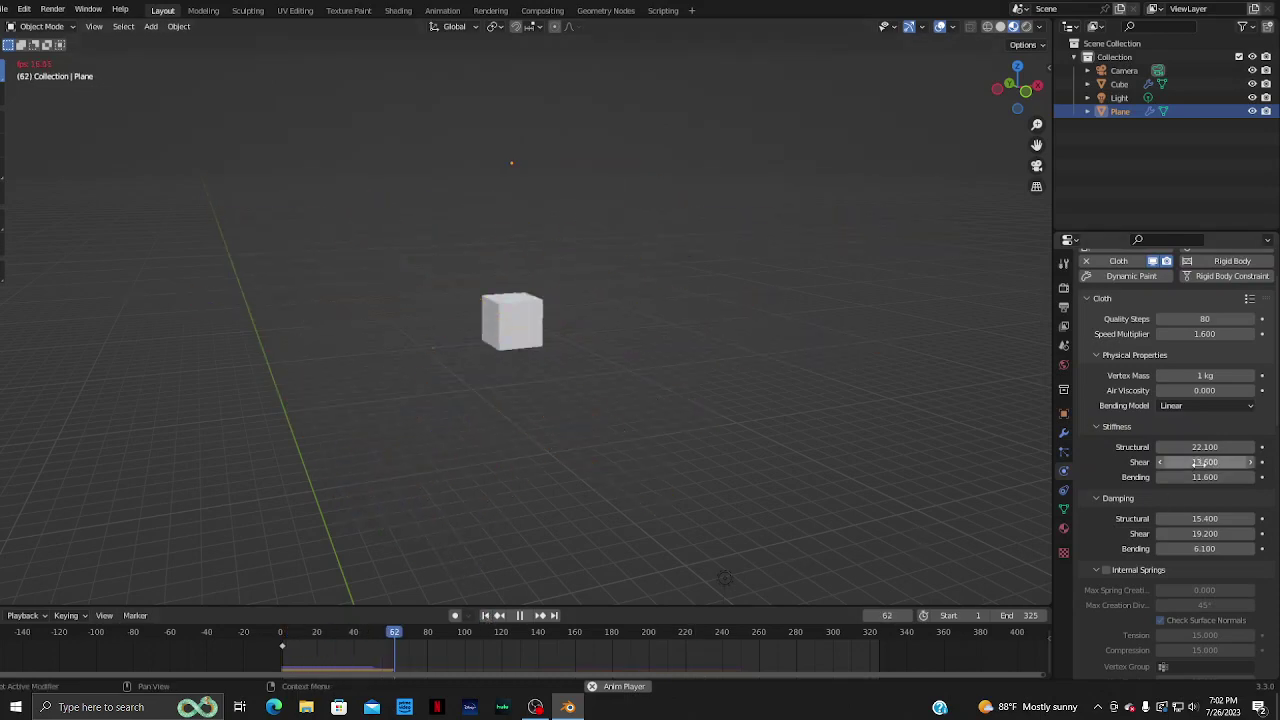
left_click(487, 615)
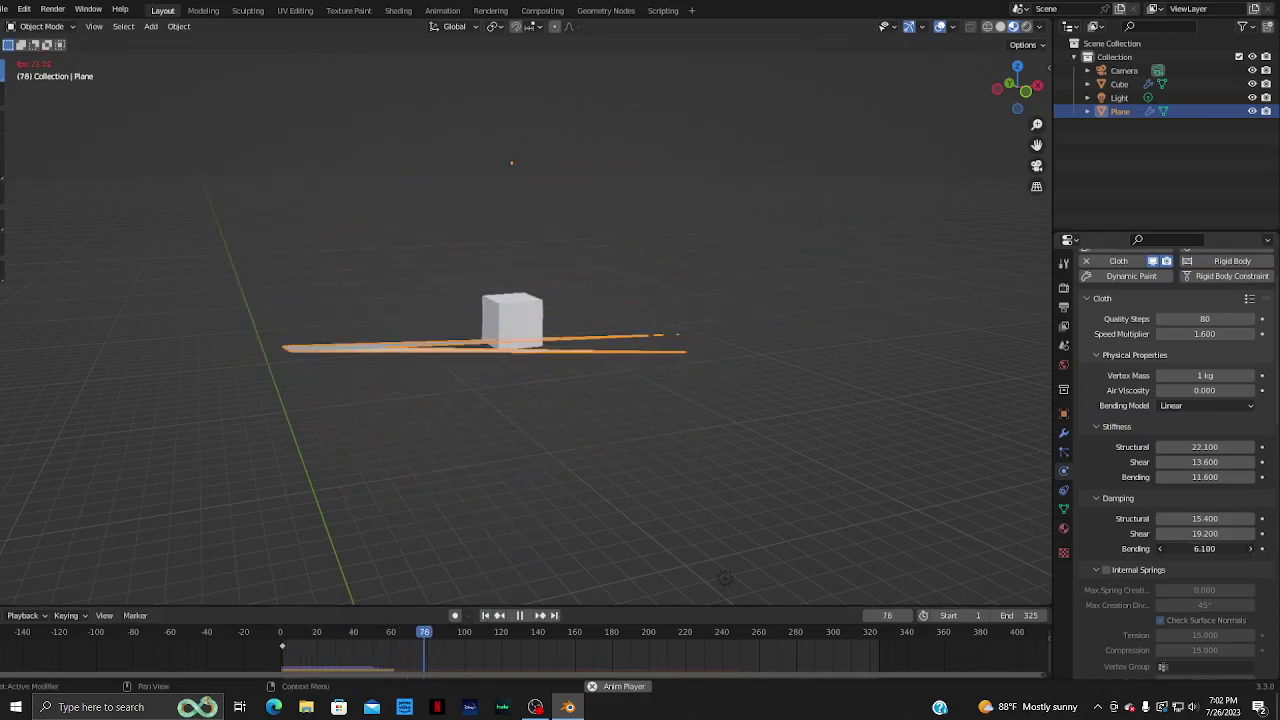
left_click(1230, 548)
type("12")
key("Return")
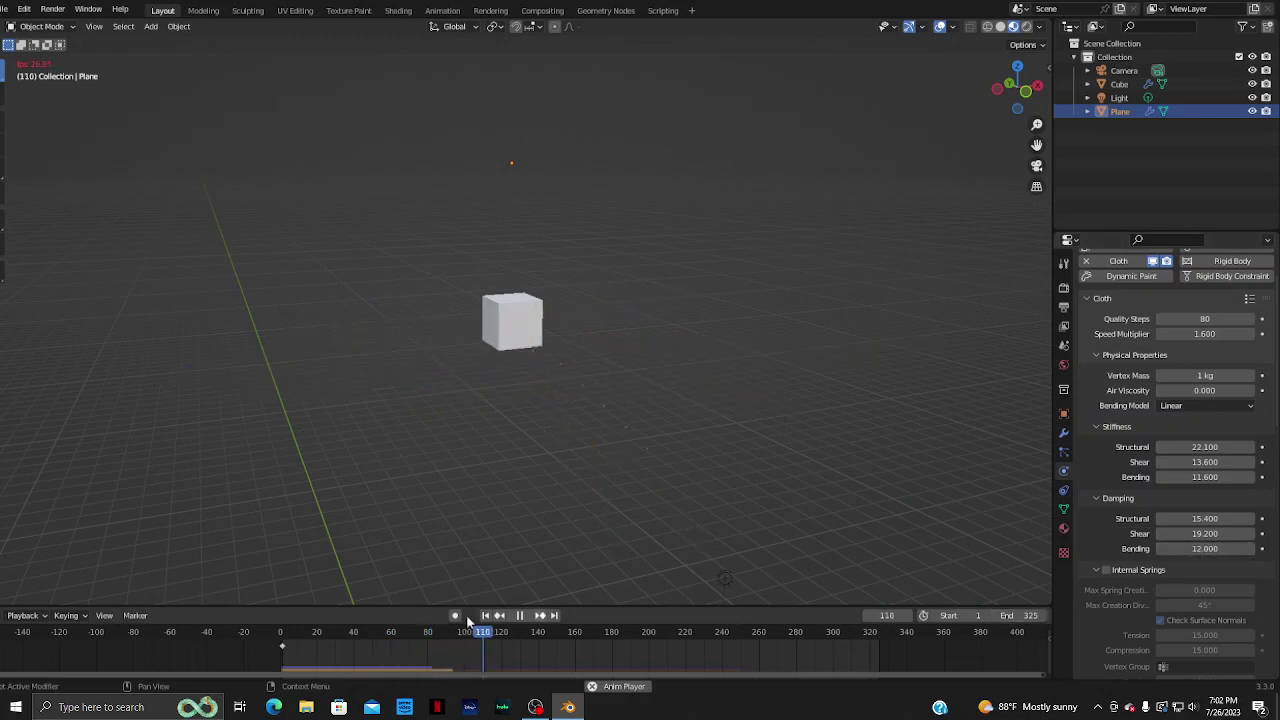
left_click(487, 615)
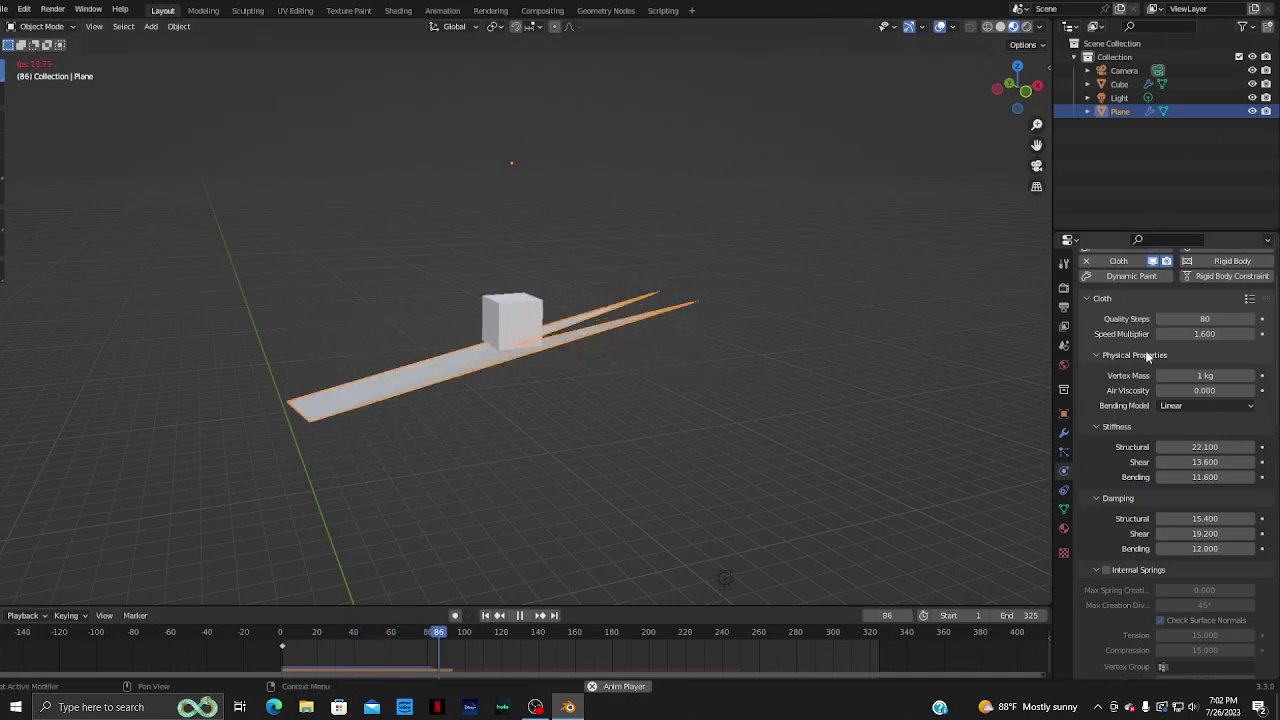
scroll(1146, 353, "up", 2)
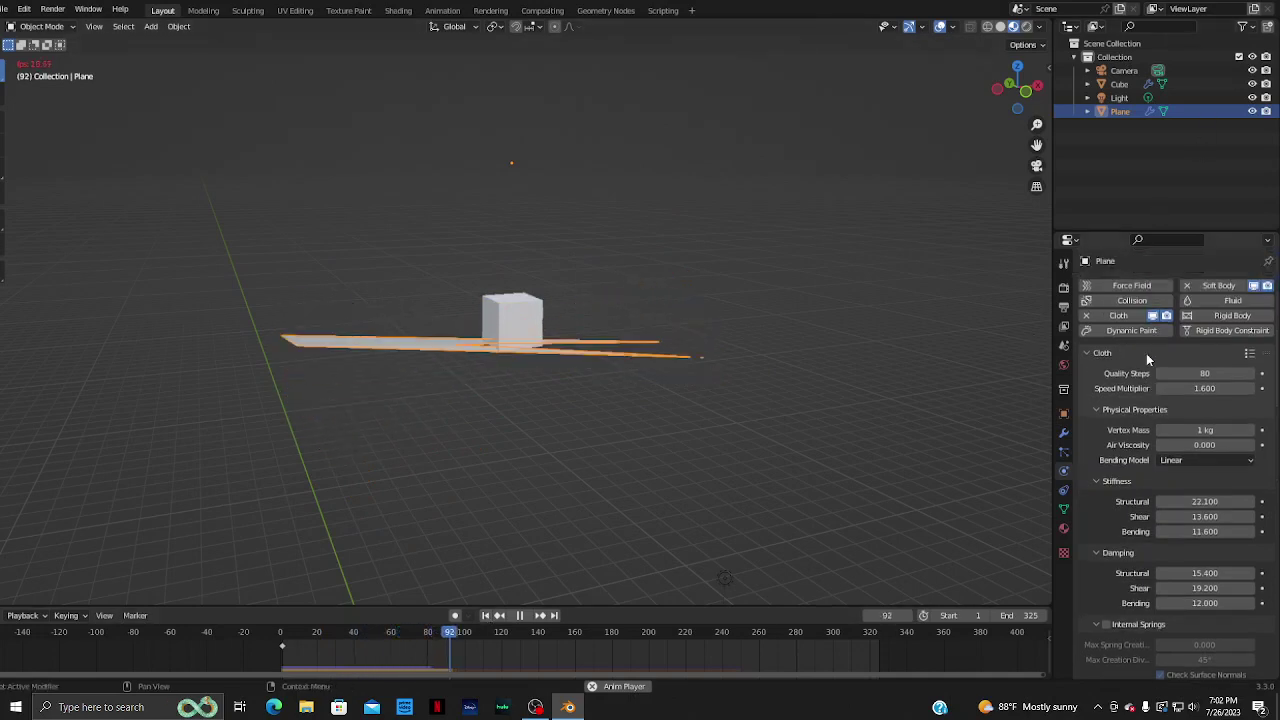
- Remove the cloth physics, then give the soft body 9.2 kg mass and enable Self Collision
left_click(1087, 316)
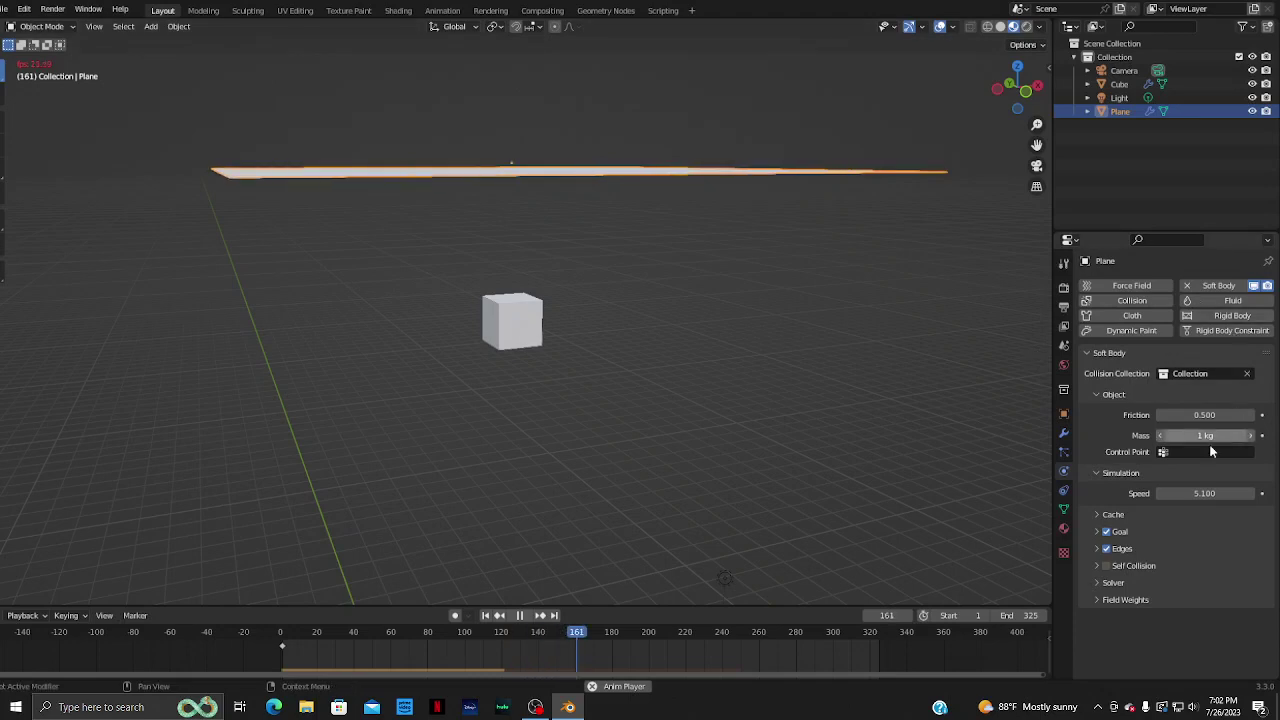
left_click_drag(1205, 435, 1208, 425)
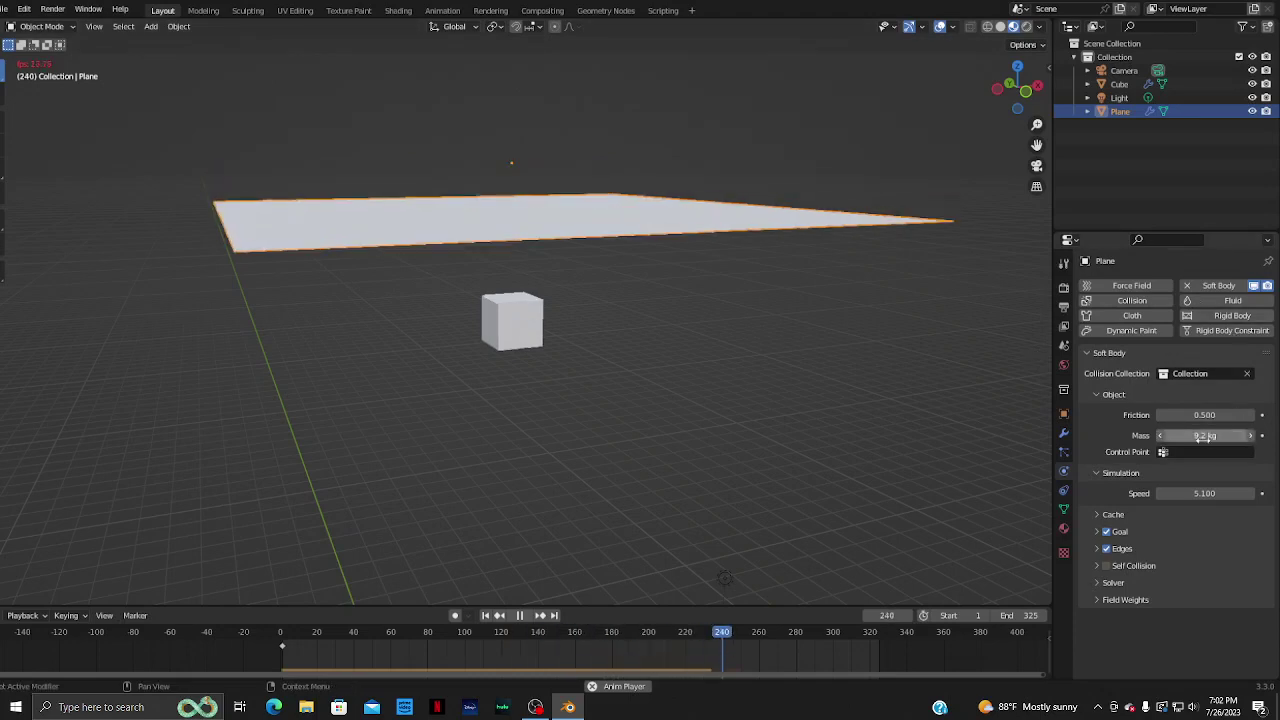
left_click_drag(1198, 434, 1176, 416)
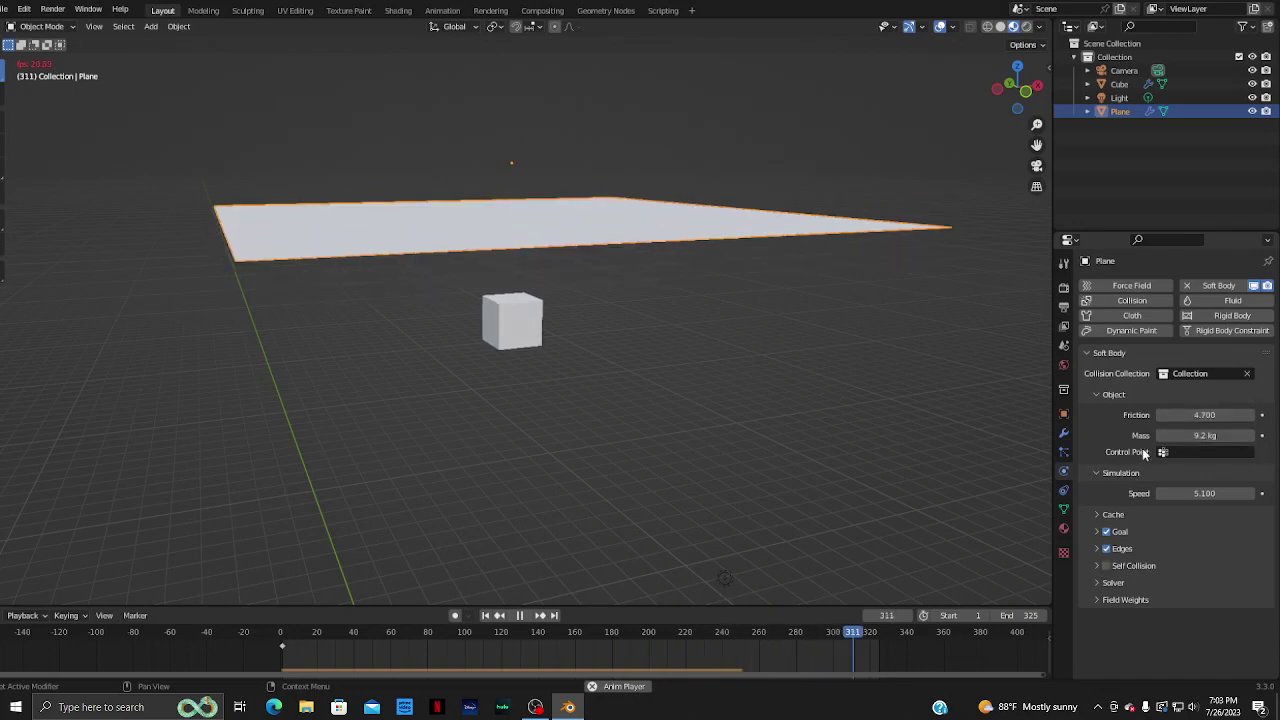
left_click(1106, 566)
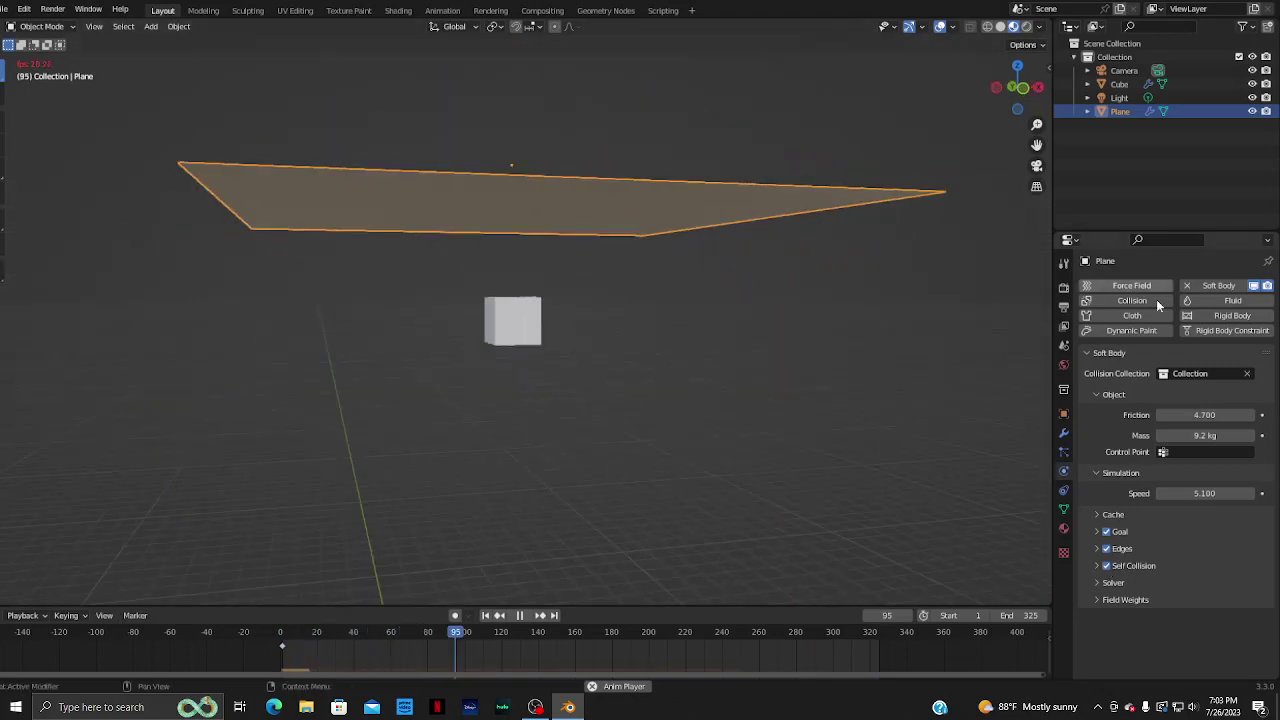
- Replace the plane's soft body with Fluid physics of type Flow and restart playback
left_click(1187, 286)
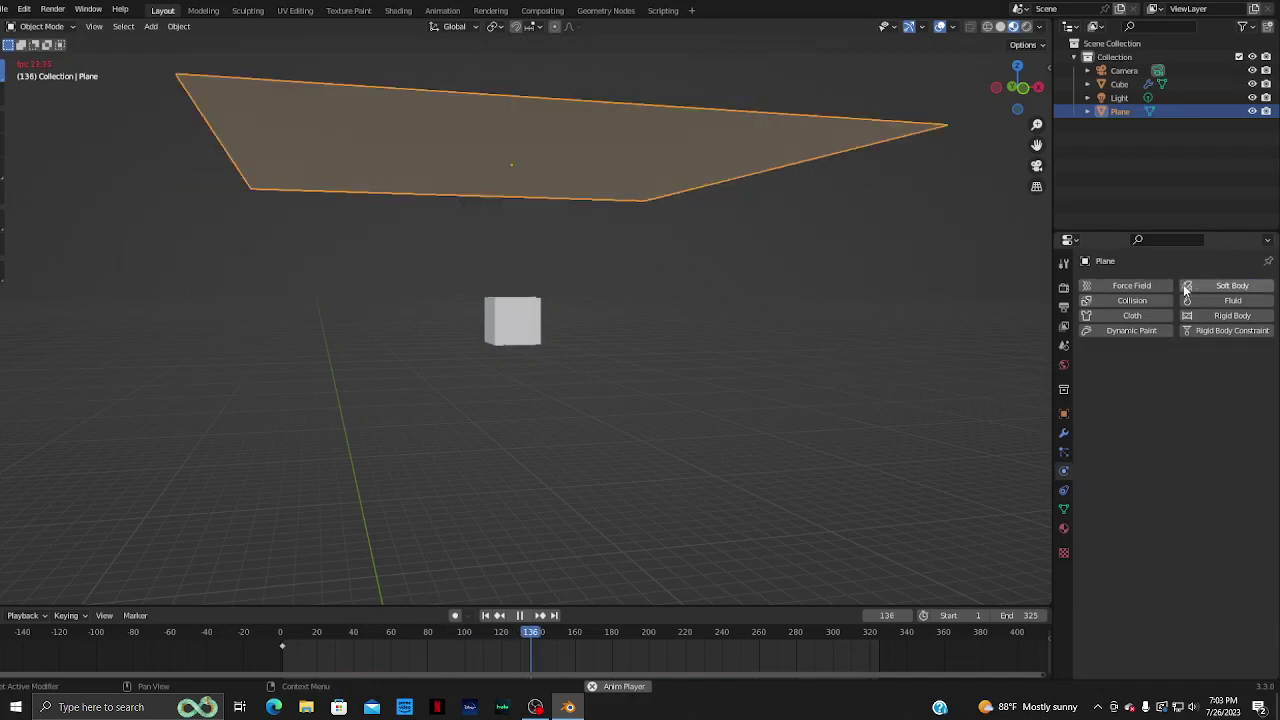
left_click(1209, 301)
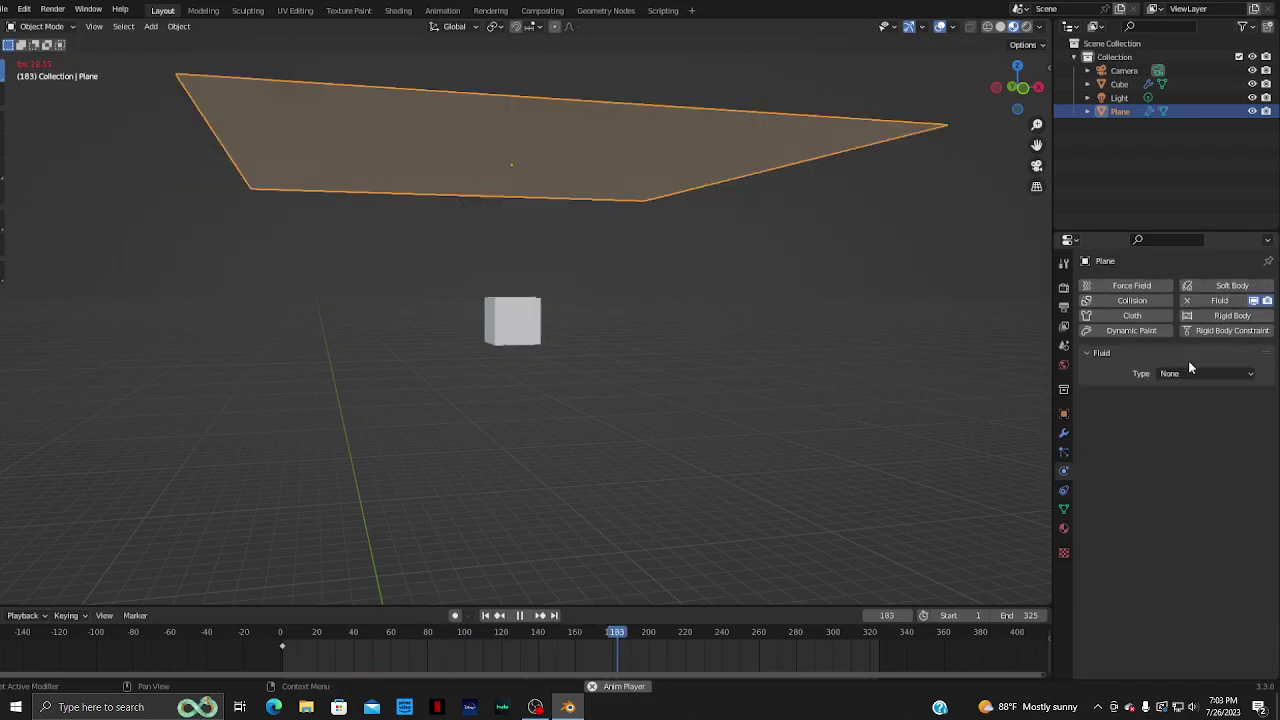
left_click(1190, 371)
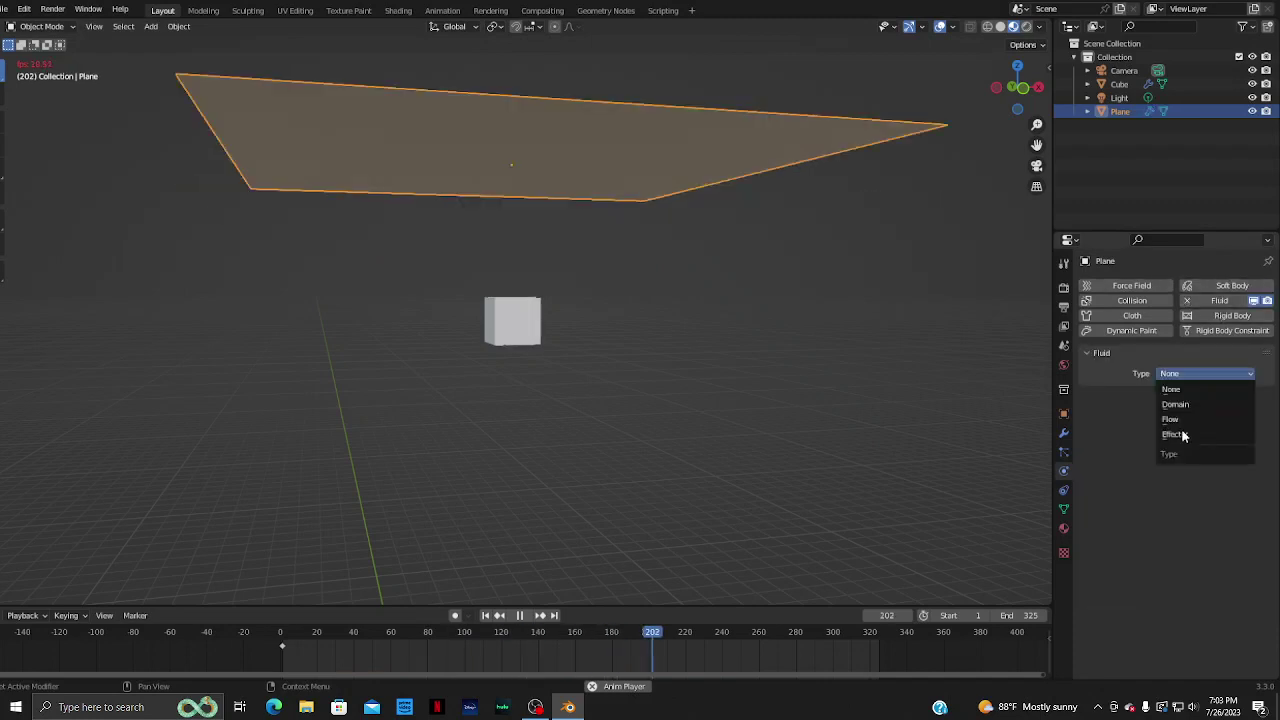
left_click(1170, 419)
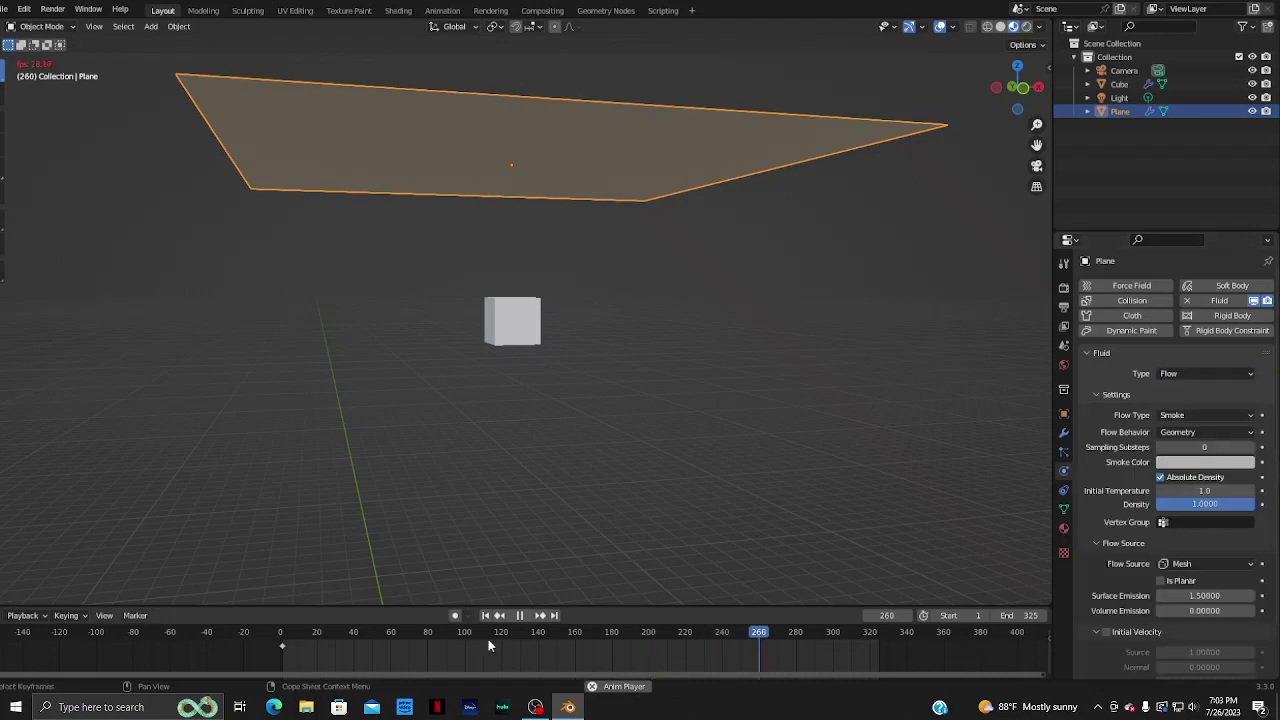
key("shift+Left")
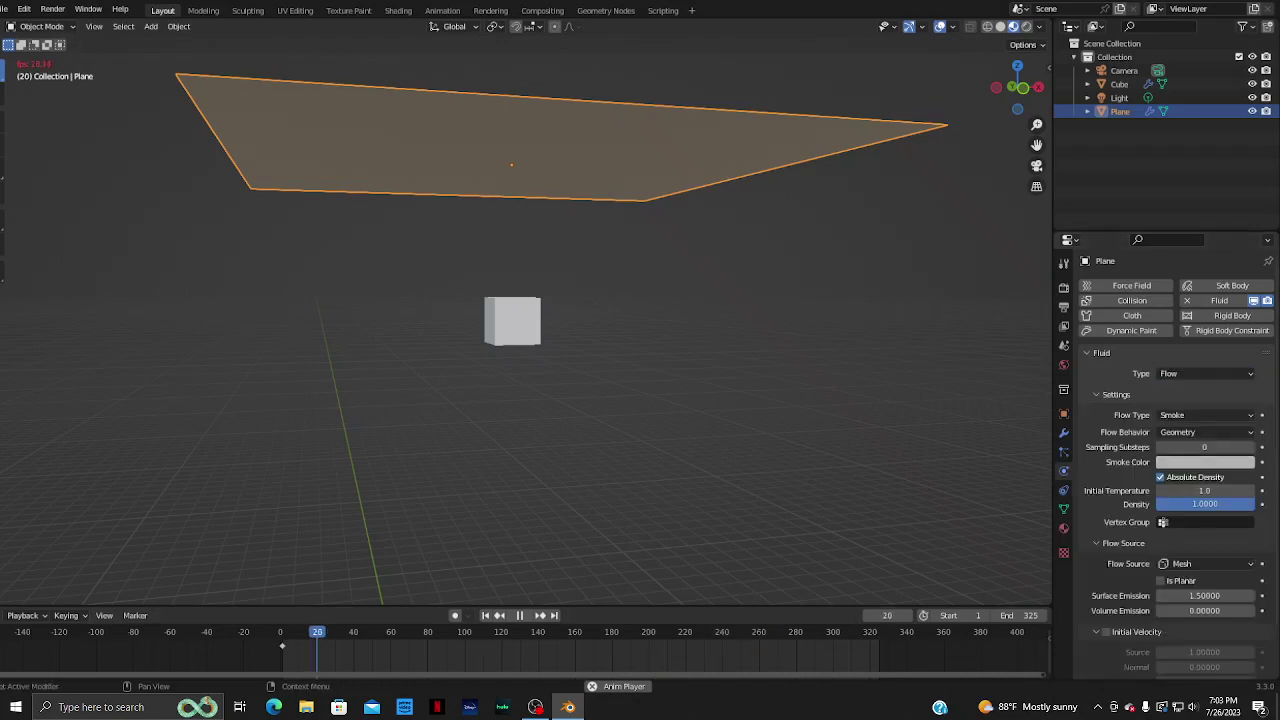
- Set the flow to Liquid with Outflow behaviour and 5 sampling substeps, then remove the fluid
left_click(1206, 416)
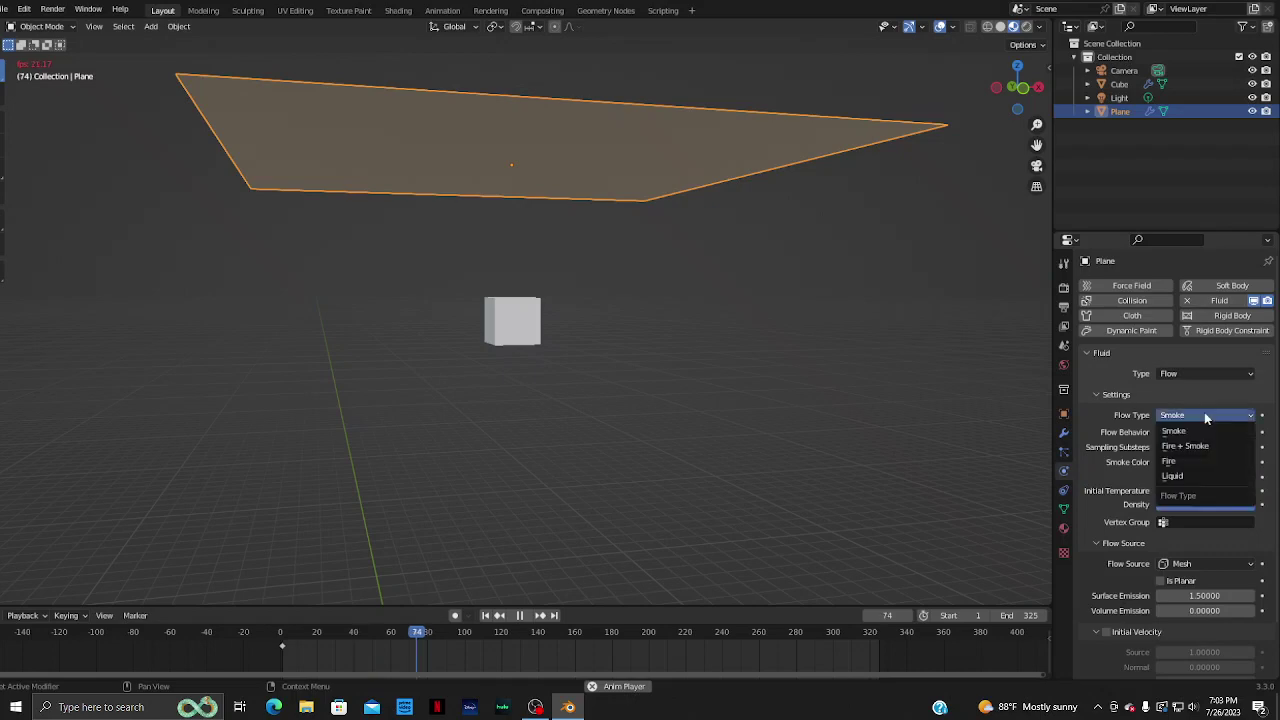
left_click(1180, 476)
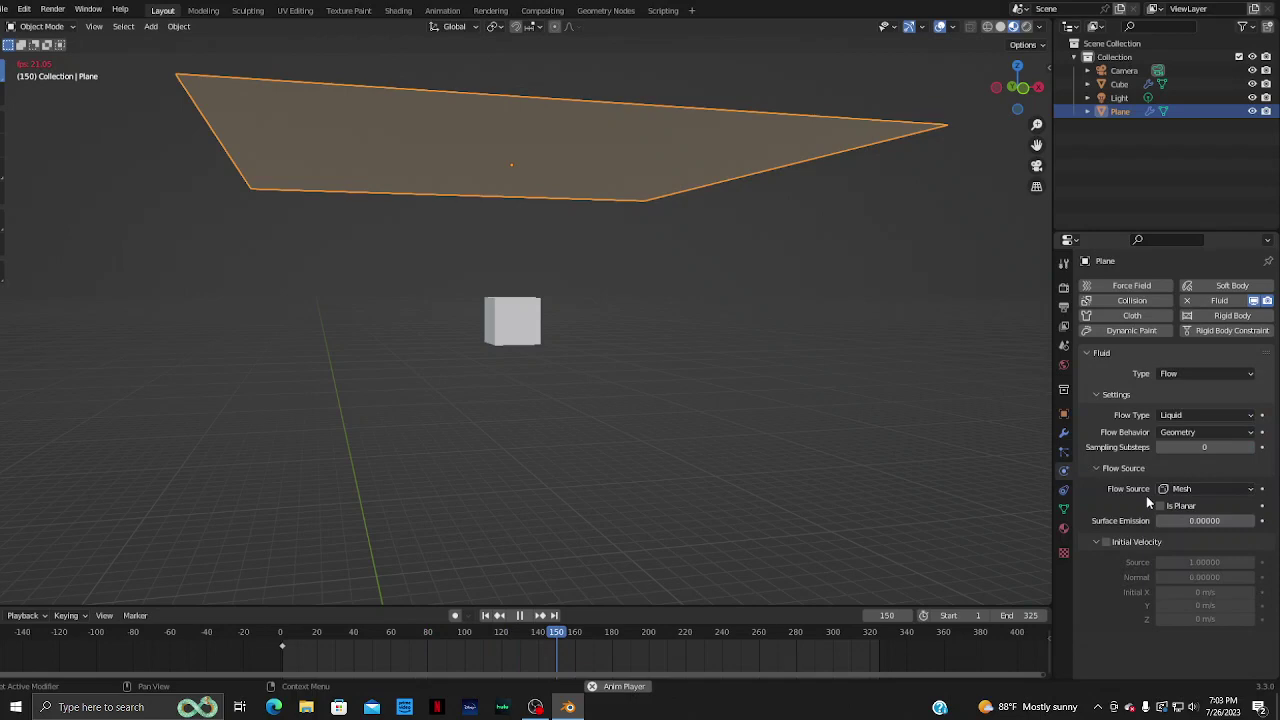
left_click(1205, 432)
left_click(1207, 462)
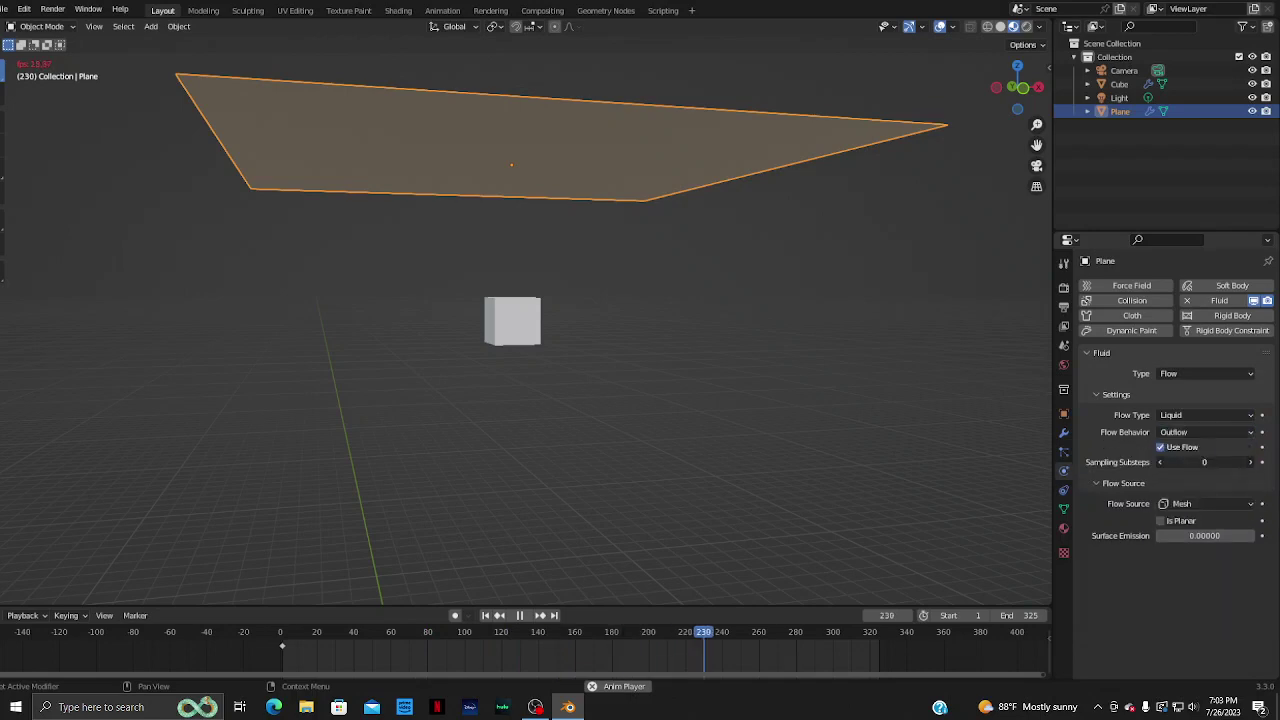
left_click_drag(1180, 462, 1230, 462)
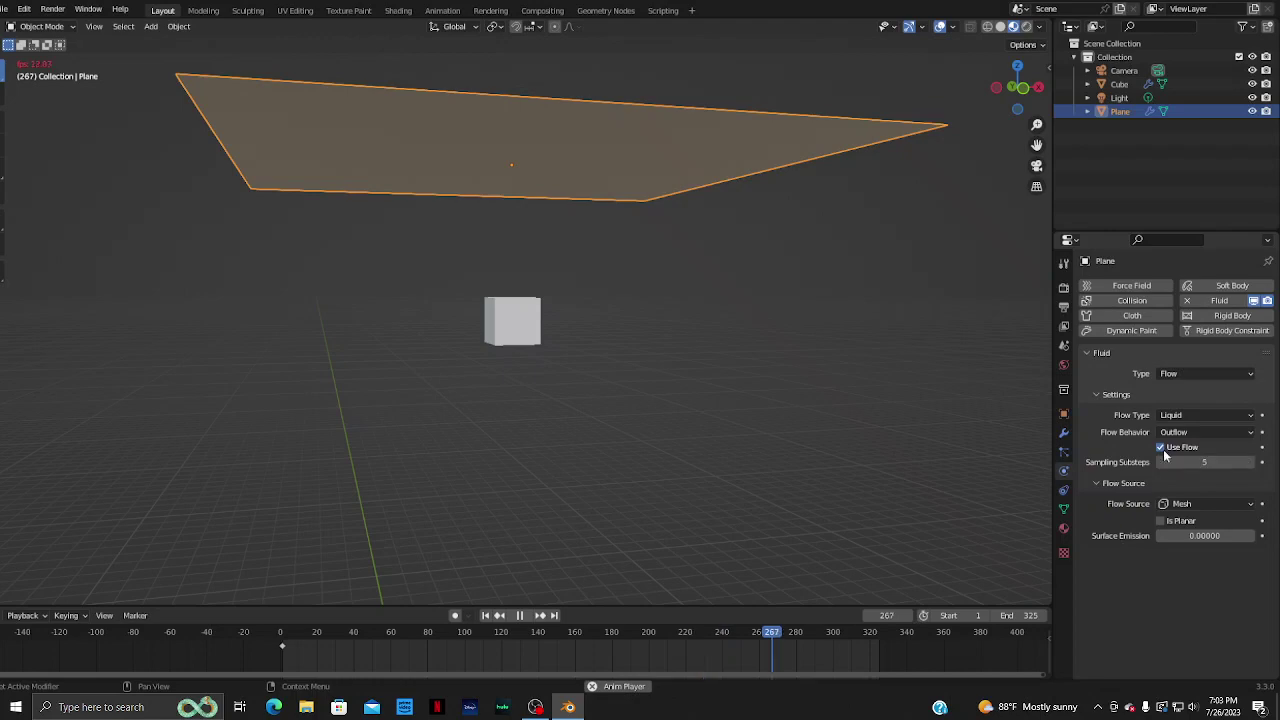
left_click(876, 632)
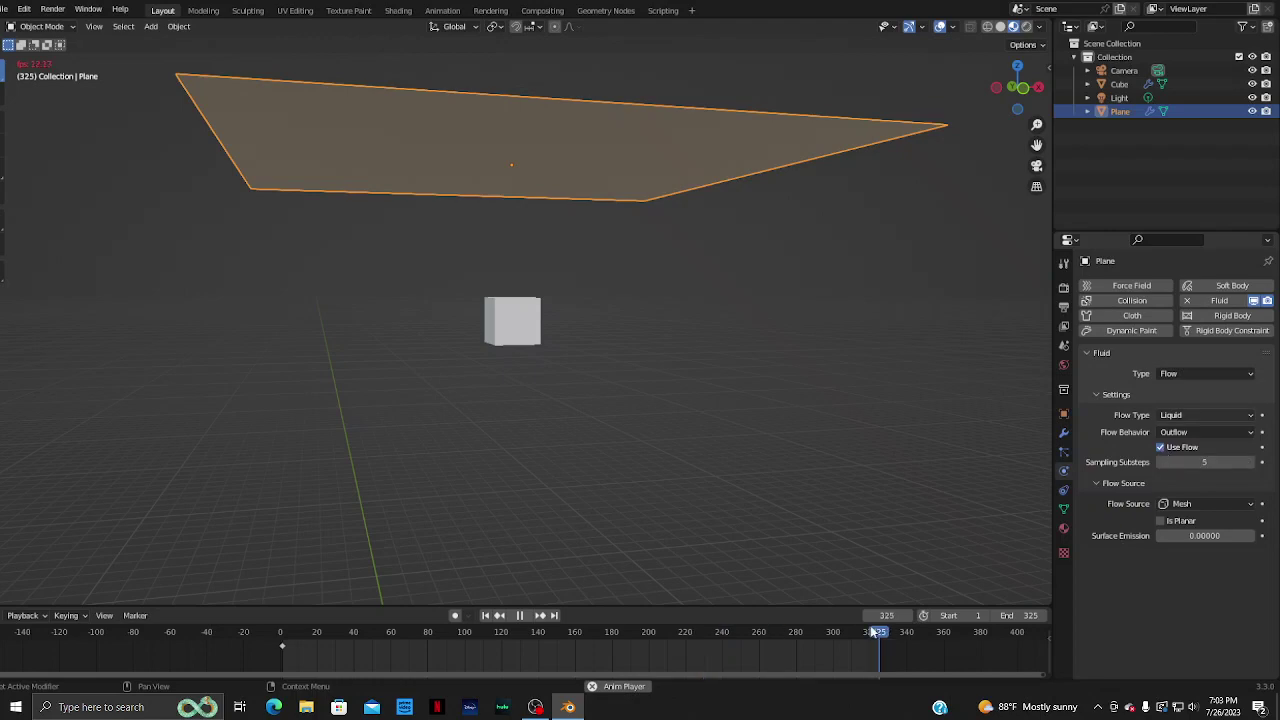
left_click(1187, 301)
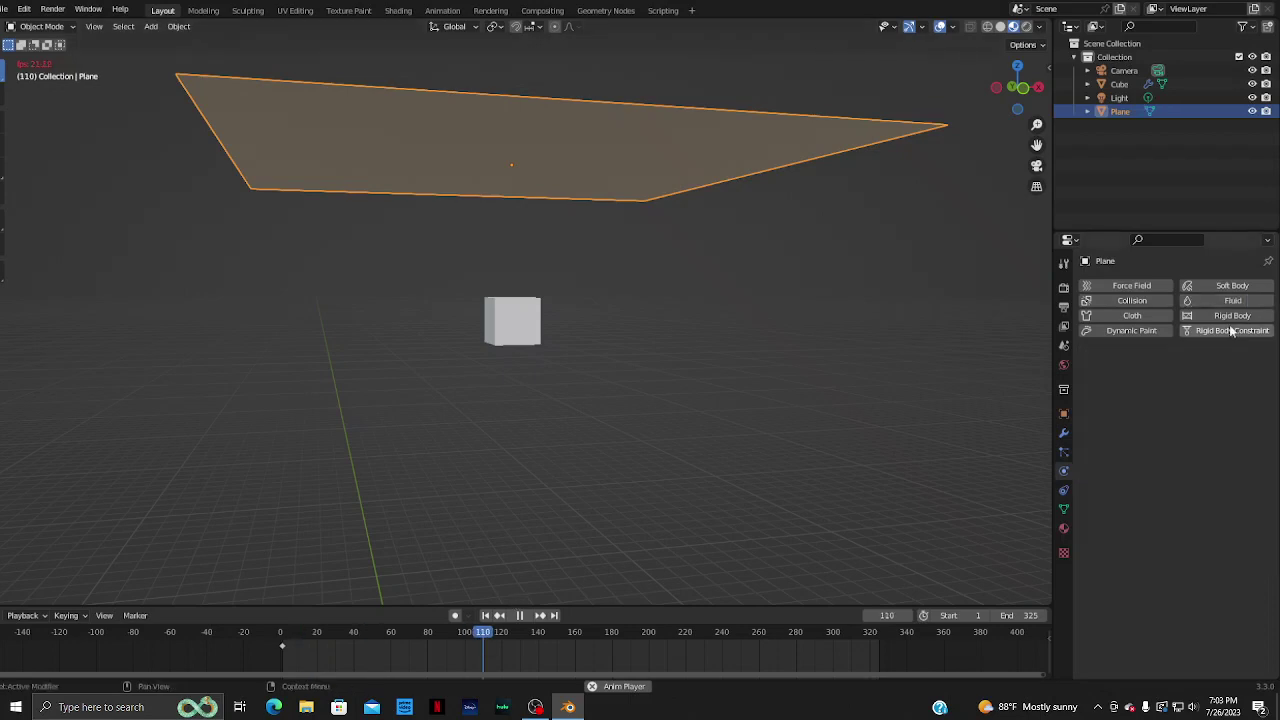
- Re-add cloth physics to the plane with the Linear bending model and watch it fall onto the cube
left_click(1129, 316)
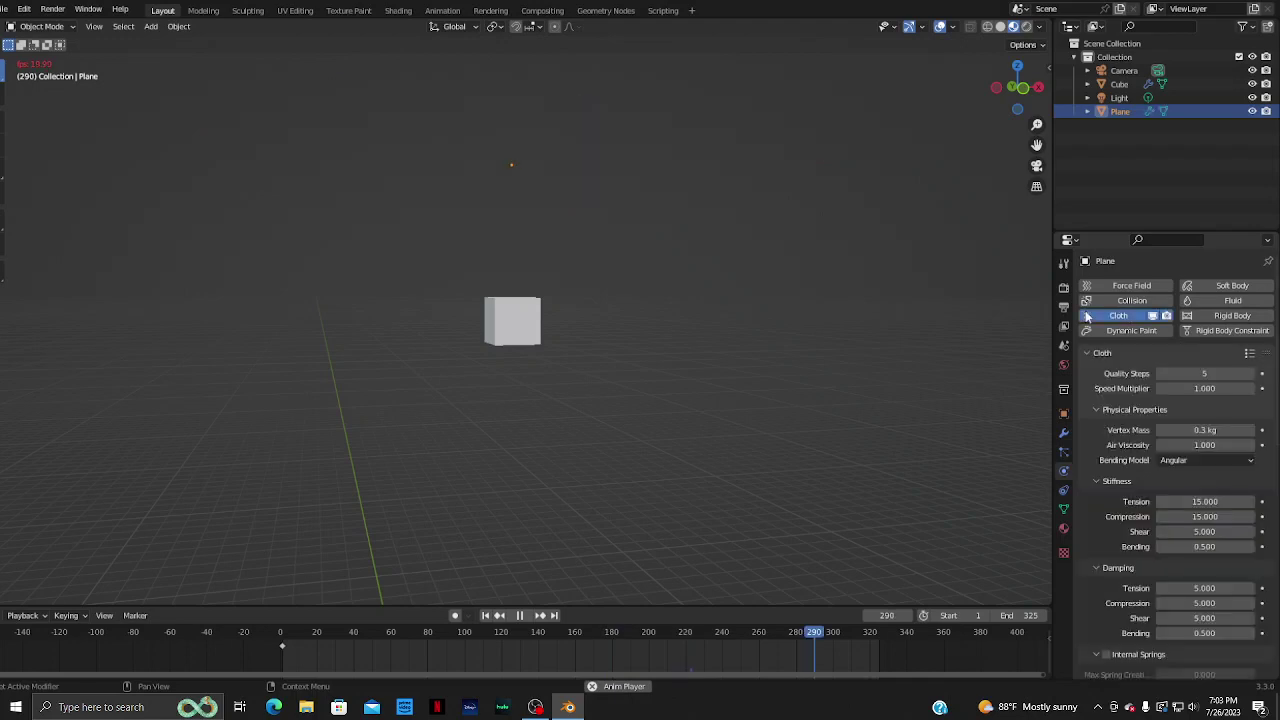
left_click(1087, 316)
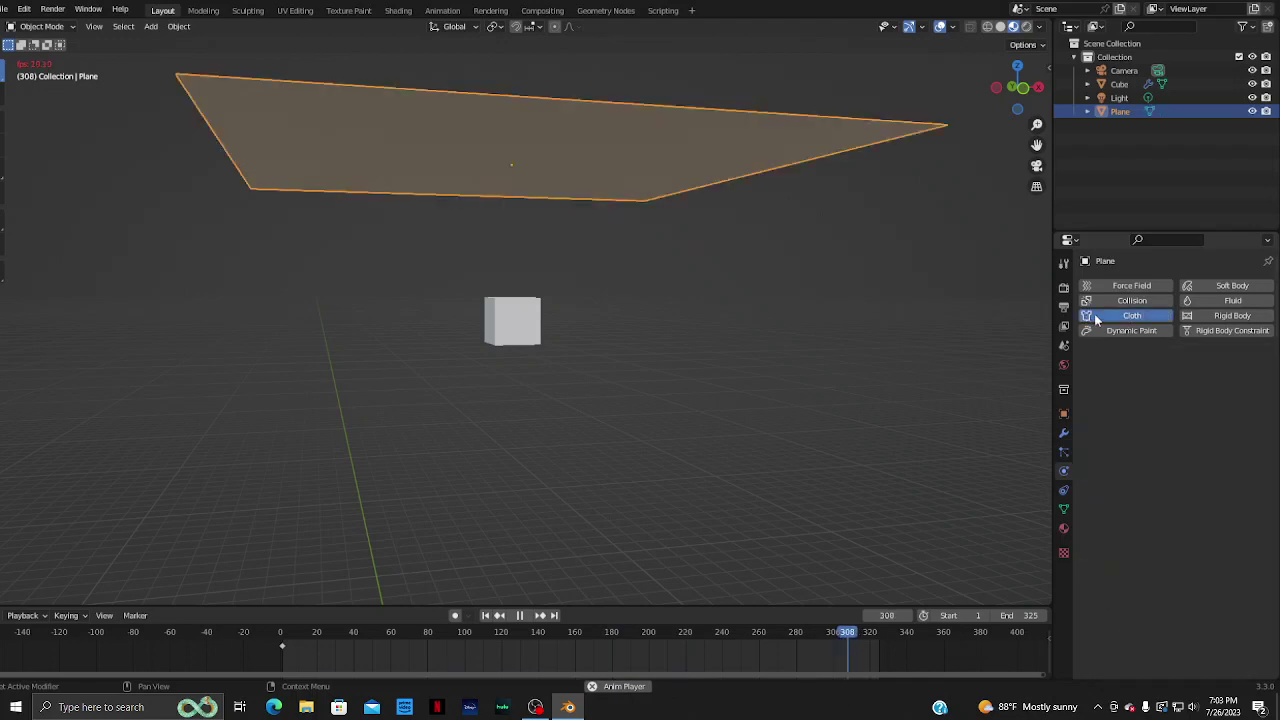
left_click(1094, 313)
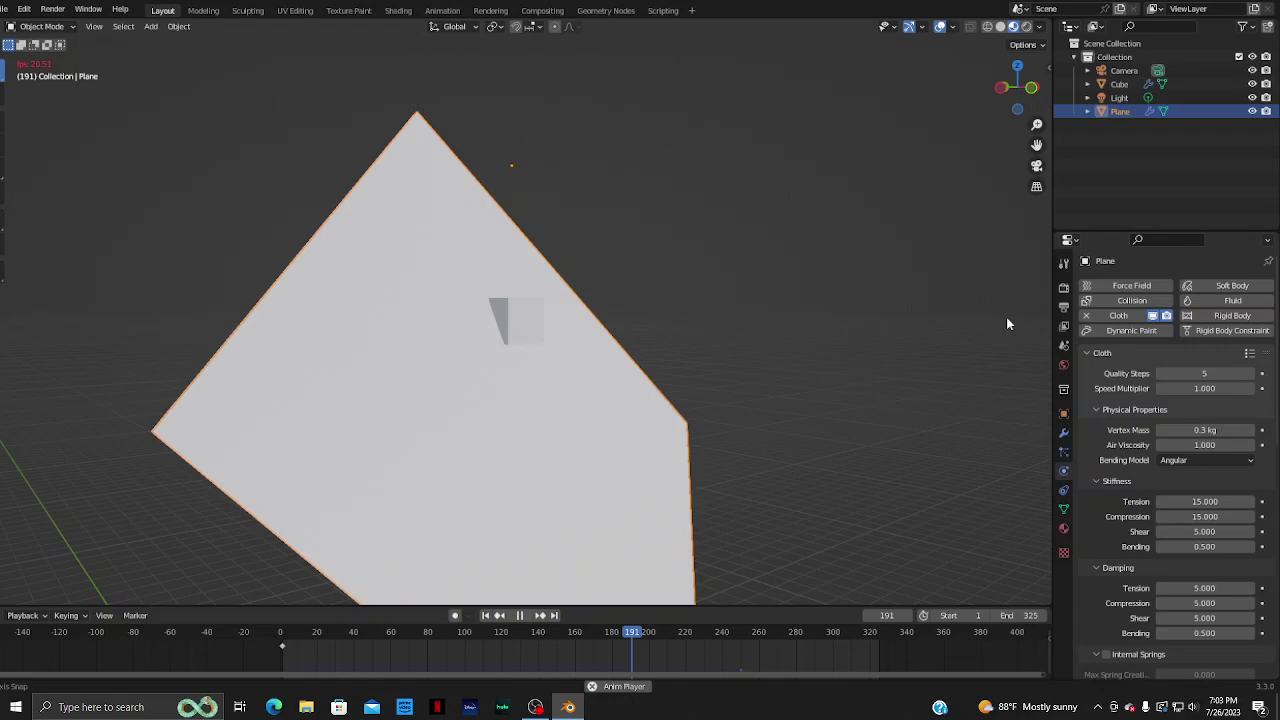
middle_click_drag(1008, 323, 282, 348)
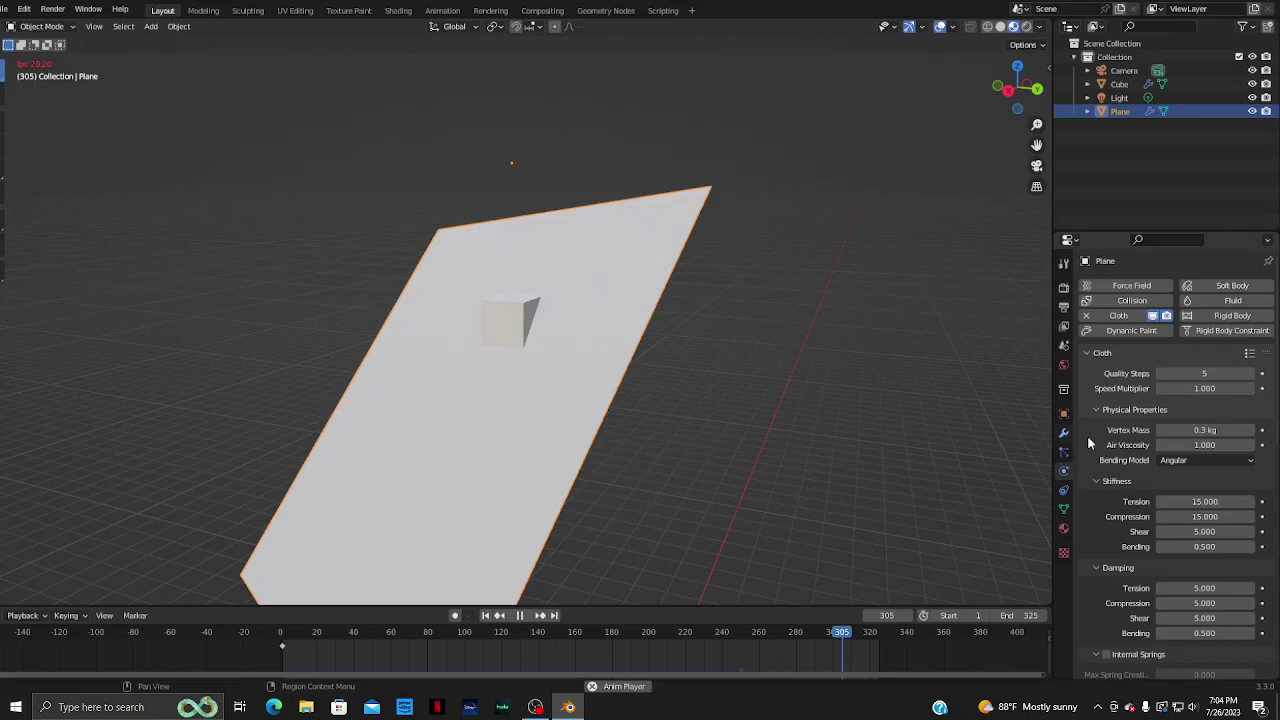
left_click(1190, 460)
left_click(1186, 487)
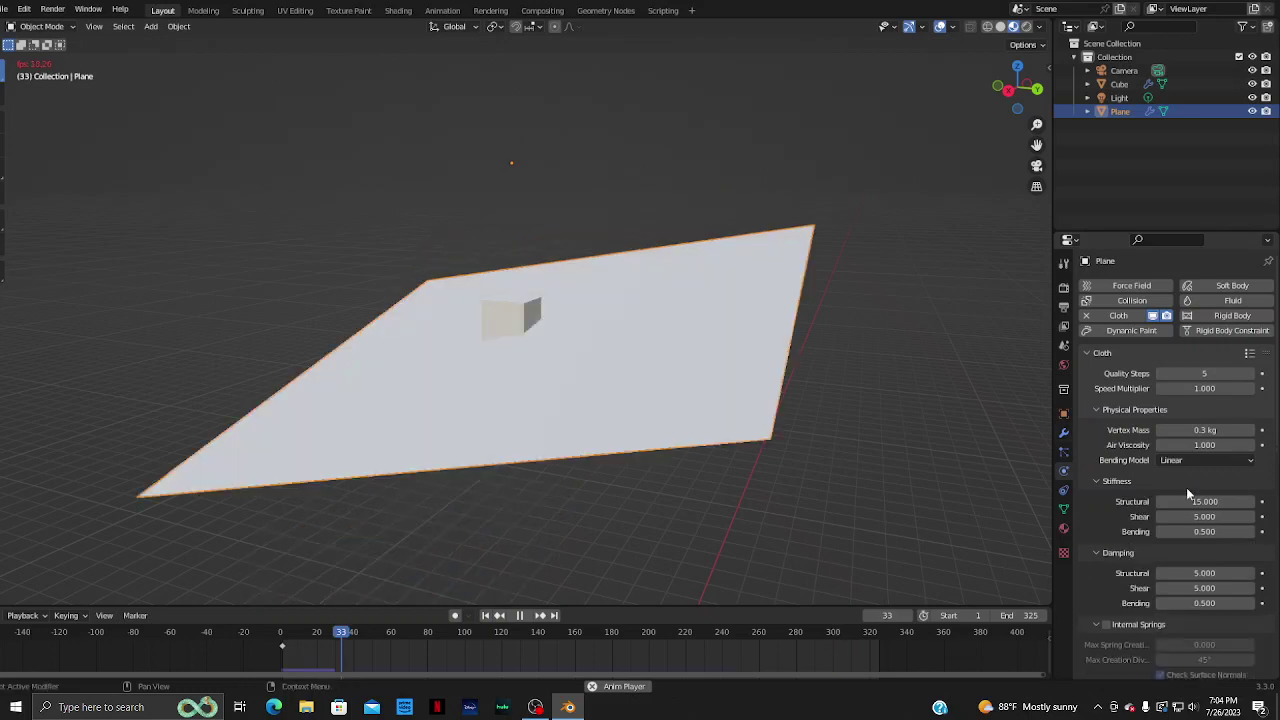
mouse_move(844, 411)
middle_mouse_down()
mouse_move(817, 477)
mouse_move(887, 381)
mouse_move(926, 482)
mouse_move(531, 453)
middle_mouse_up()
scroll(531, 453, "up", 4)
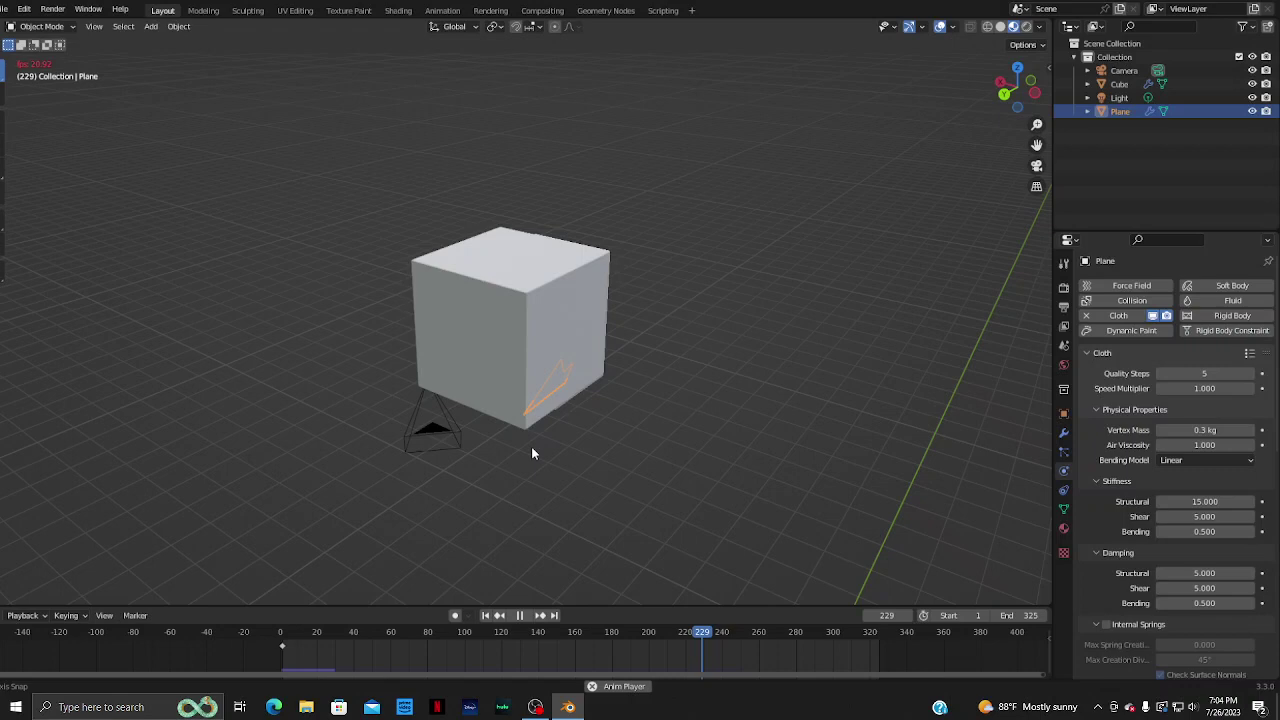
- Restart the cloth playback from the beginning and scrub the playhead to frame 194
key("shift+Left")
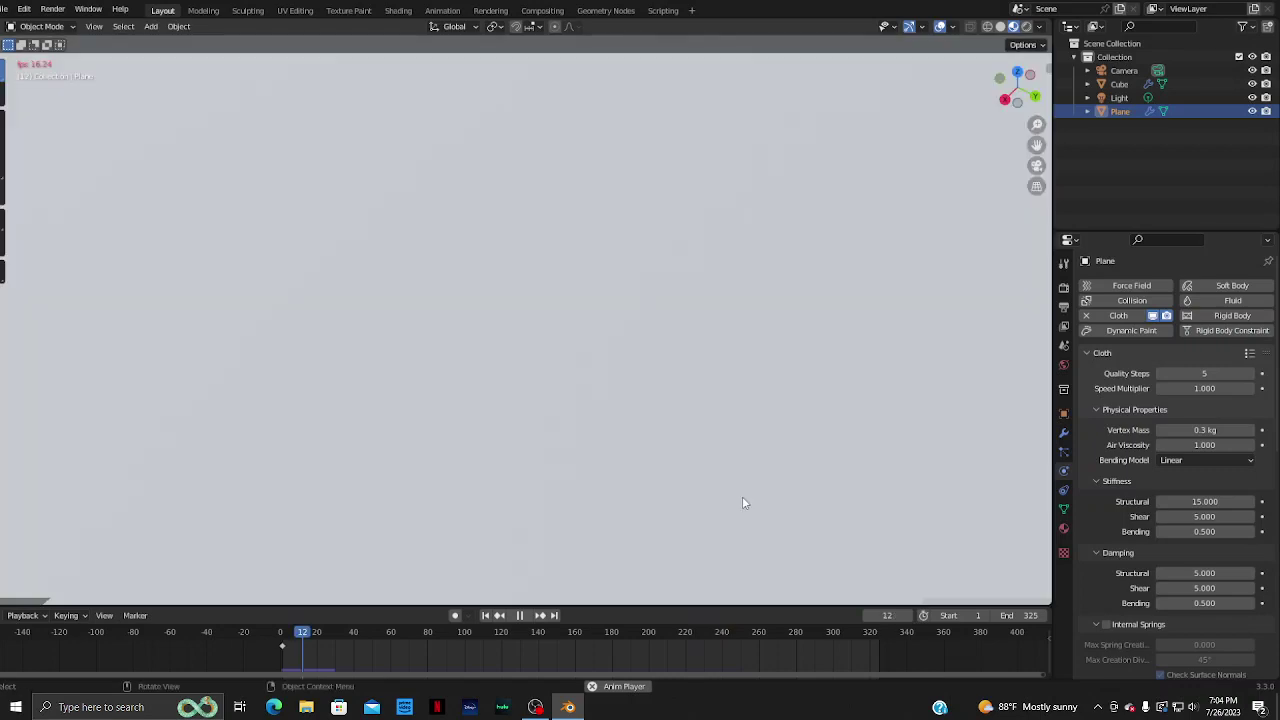
middle_click_drag(742, 503, 762, 434)
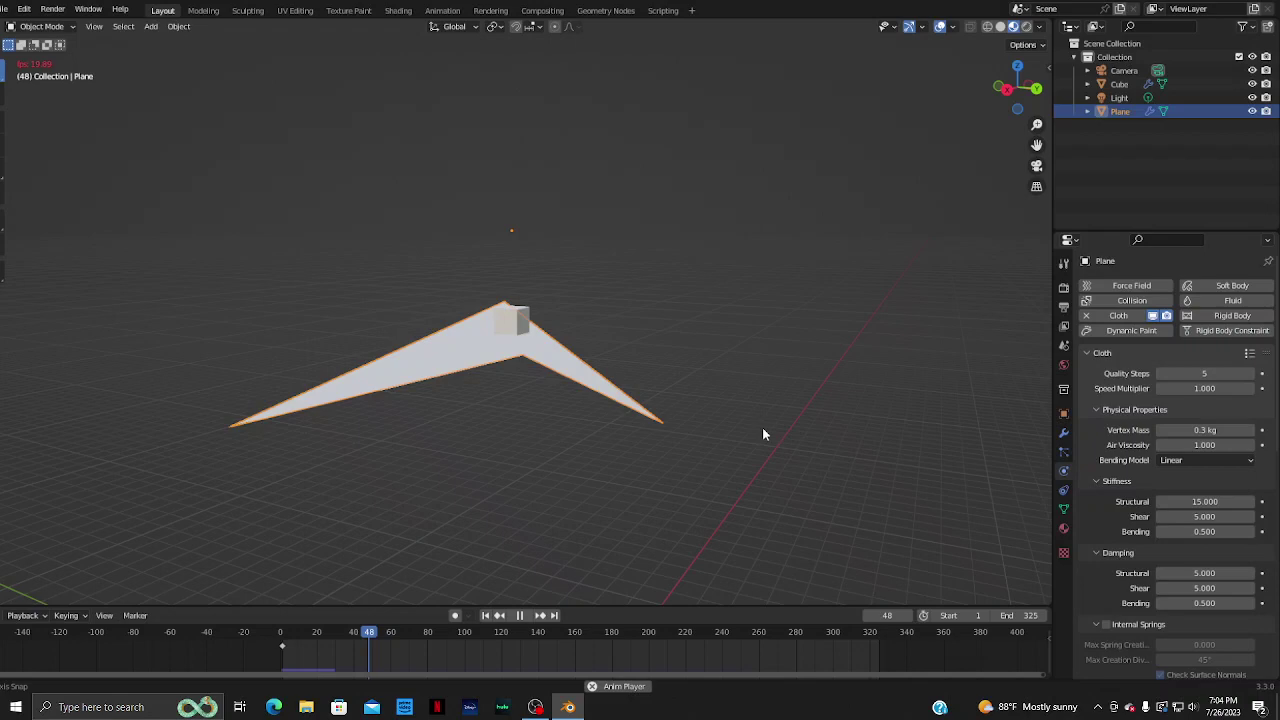
scroll(453, 645, "down", 4)
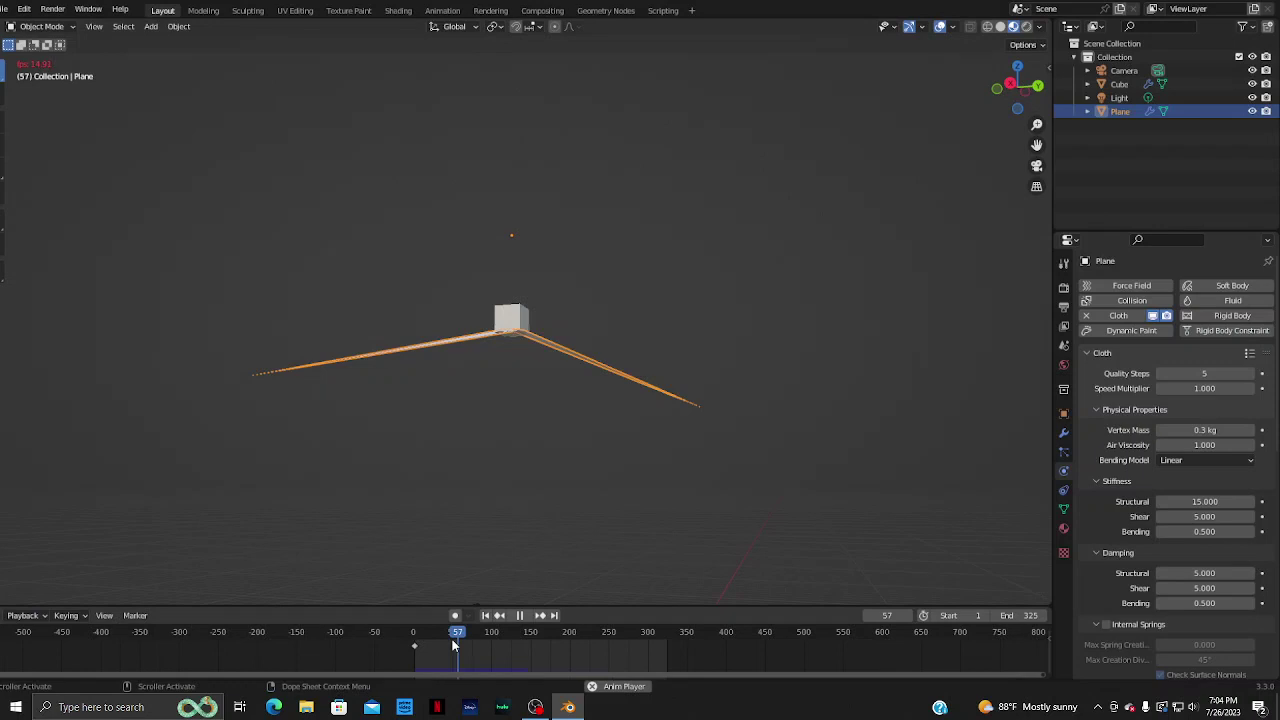
left_click_drag(453, 645, 565, 645)
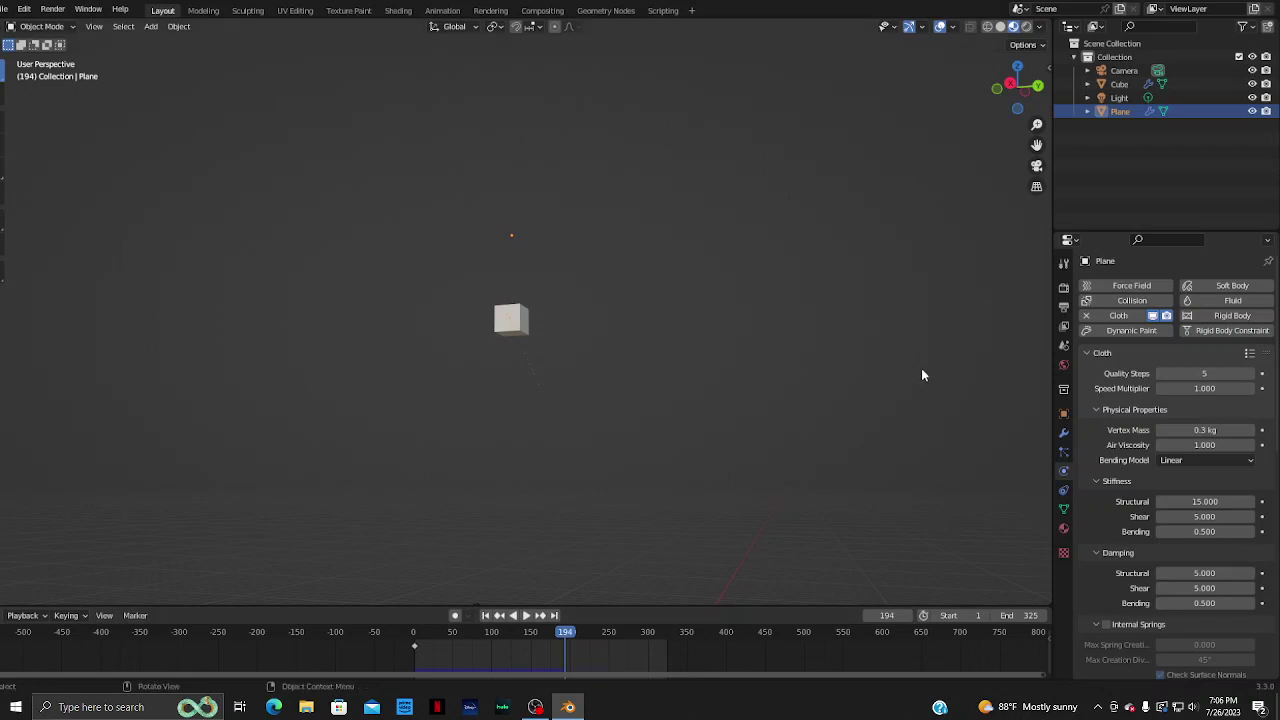
- Delete the Cloth entry from the plane's Physics properties
left_click(1086, 315)
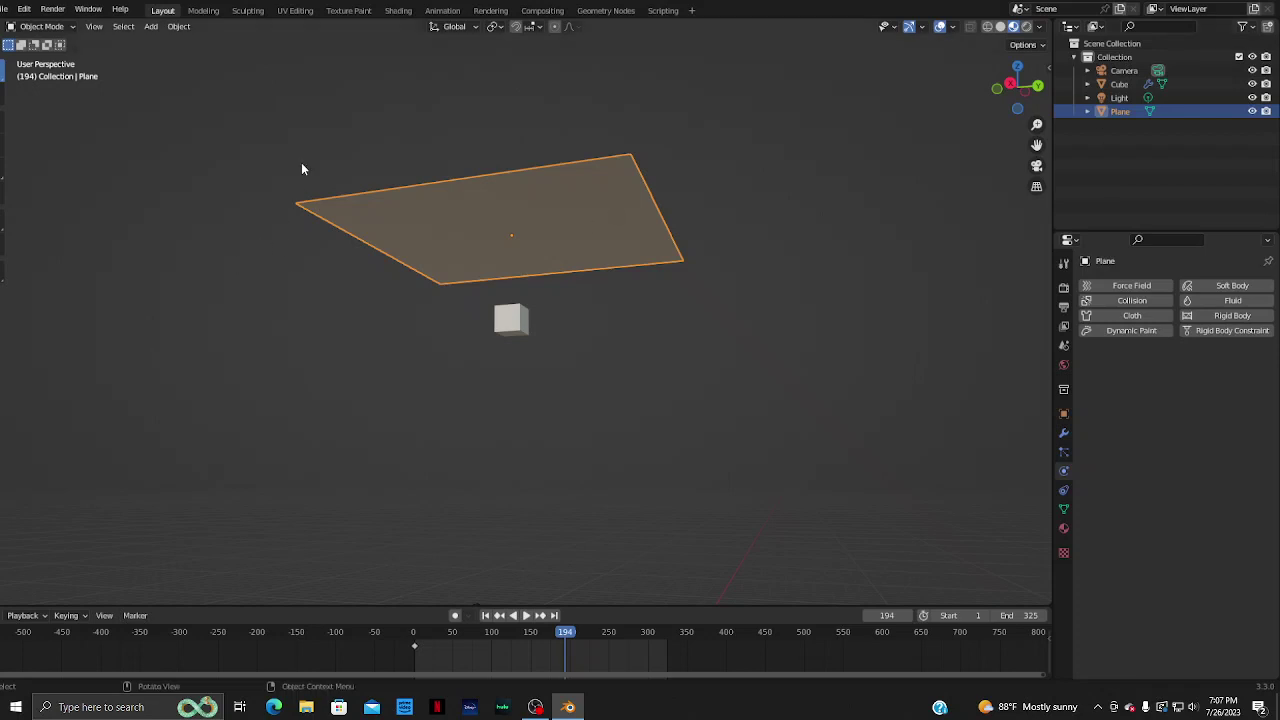
- Box-select and delete the plane and cube, leaving only the camera and light
left_click_drag(363, 183, 757, 495)
key("x")
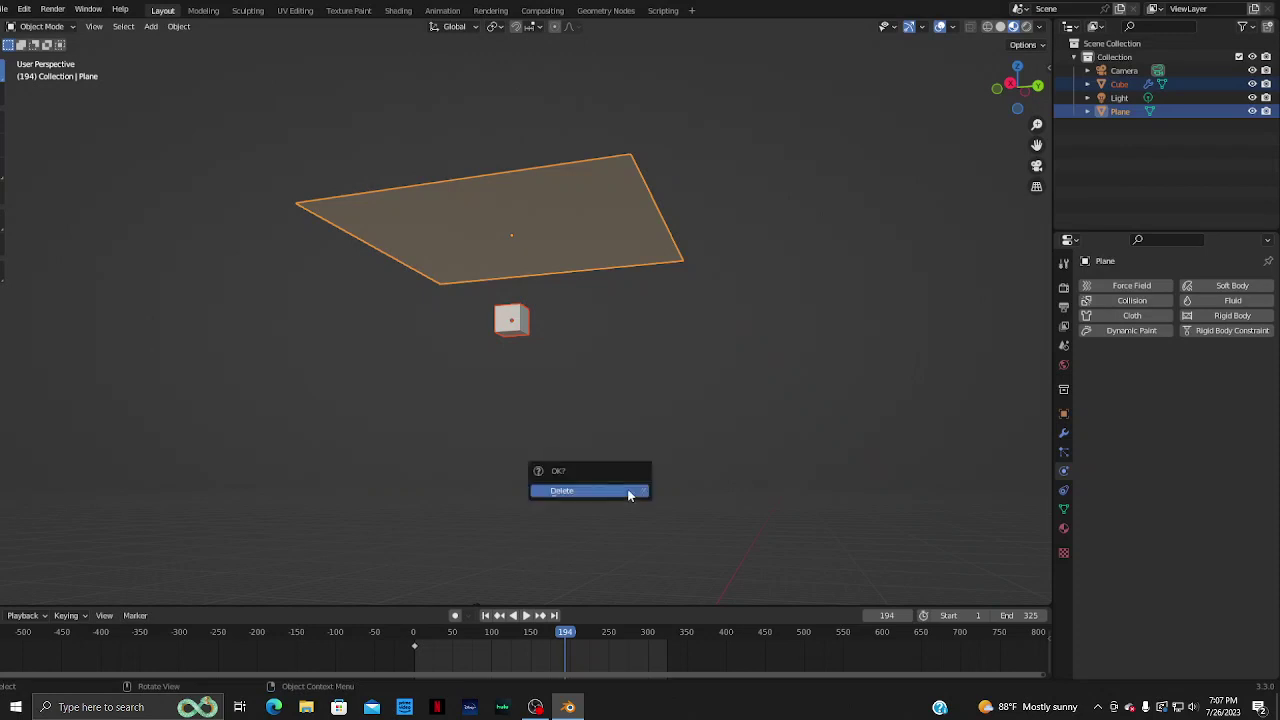
left_click(629, 491)
mouse_move(726, 366)
middle_mouse_down()
mouse_move(700, 459)
mouse_move(483, 491)
mouse_move(531, 497)
mouse_move(520, 495)
middle_mouse_up()
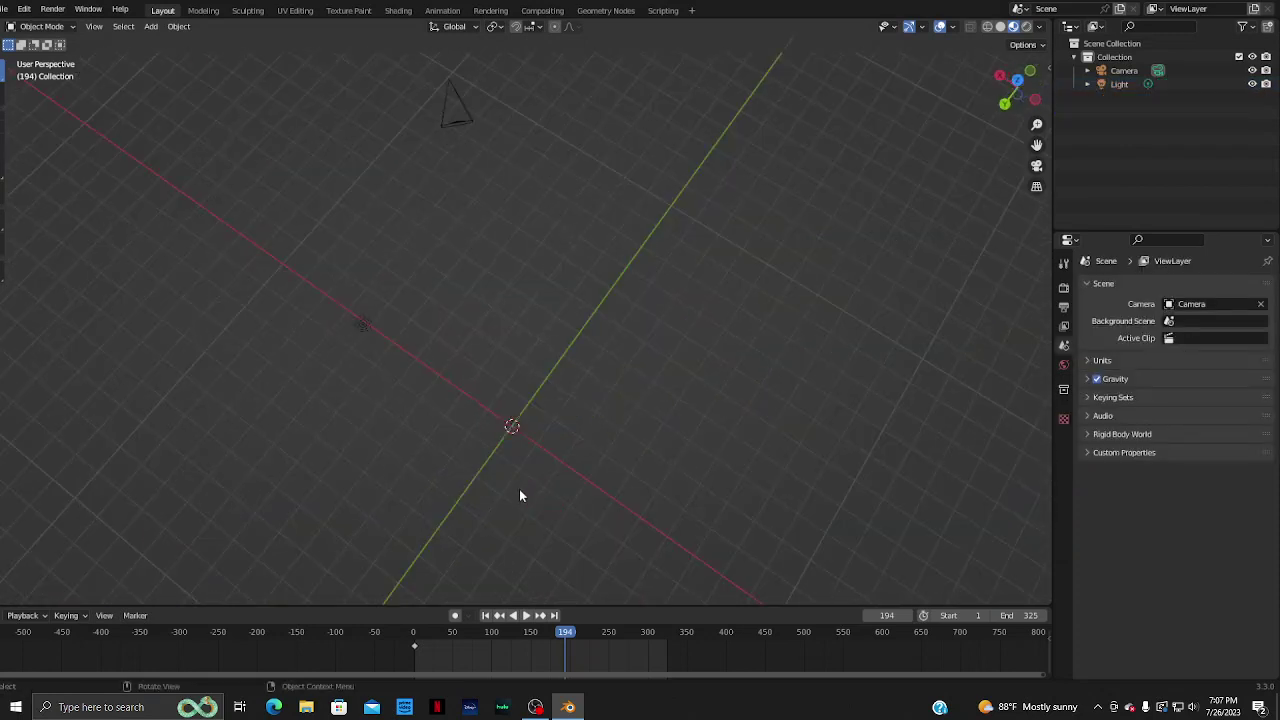
key("a")
left_click(525, 435)
key("shift+a")
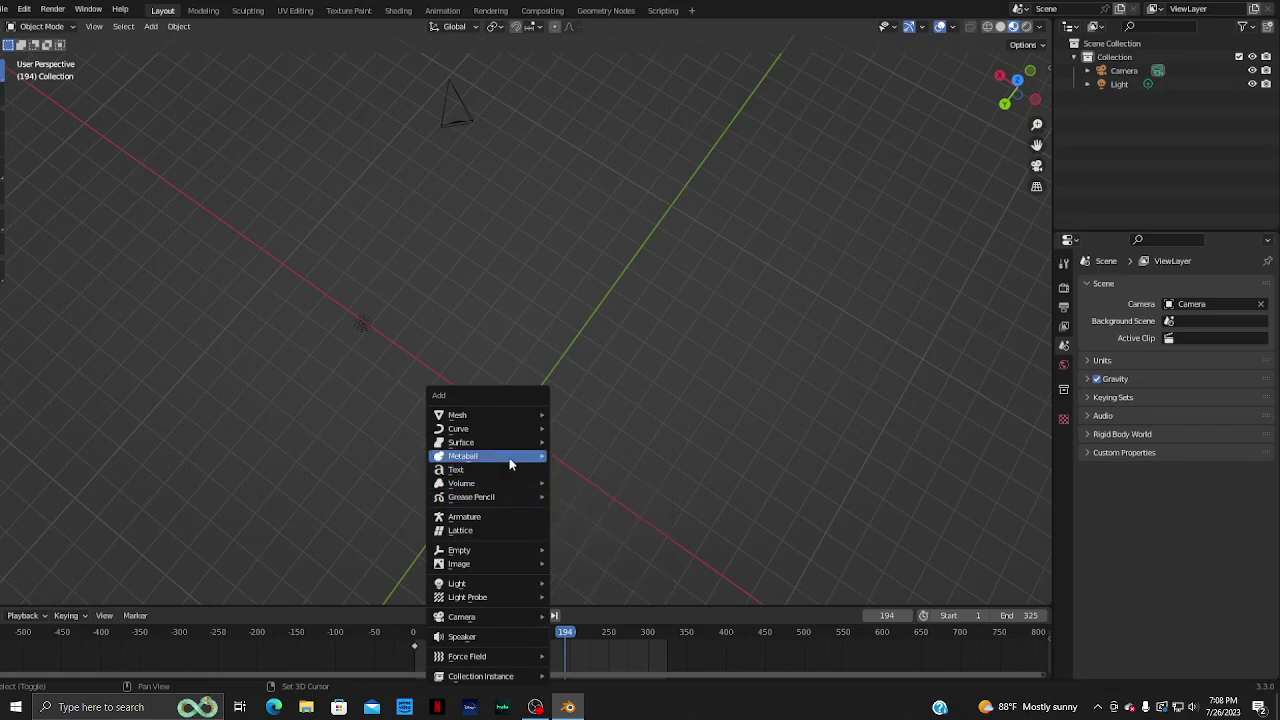
mouse_move(488, 414)
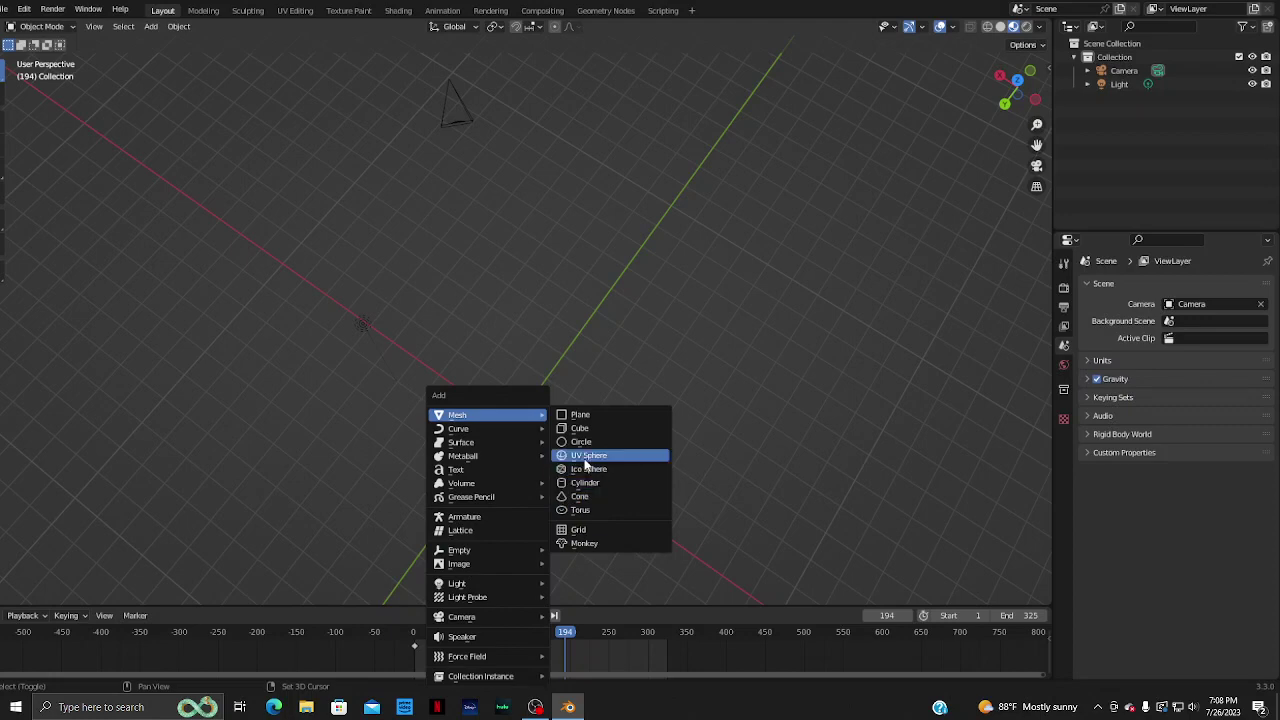
- Add a 32-segment, 16-ring UV sphere at the origin and frame the view on it
left_click(588, 456)
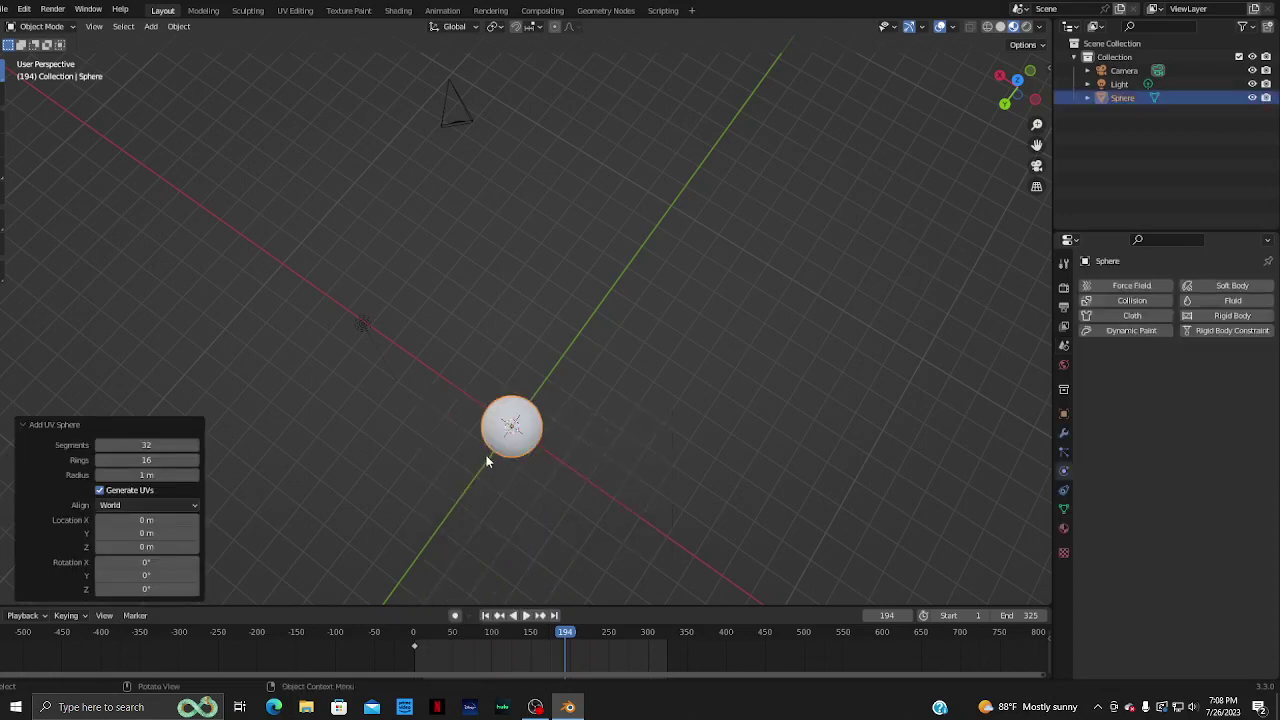
mouse_move(486, 461)
middle_mouse_down()
mouse_move(564, 466)
mouse_move(659, 432)
mouse_move(592, 491)
middle_mouse_up()
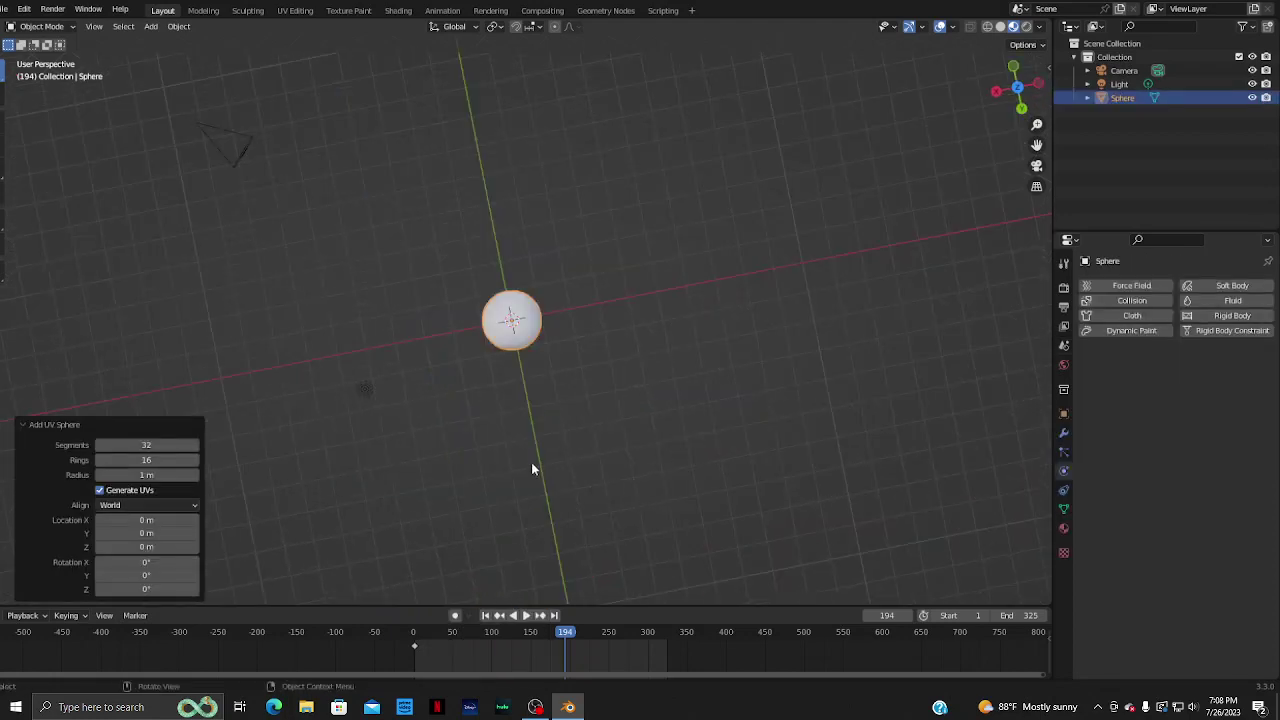
key("grave")
left_click(610, 507)
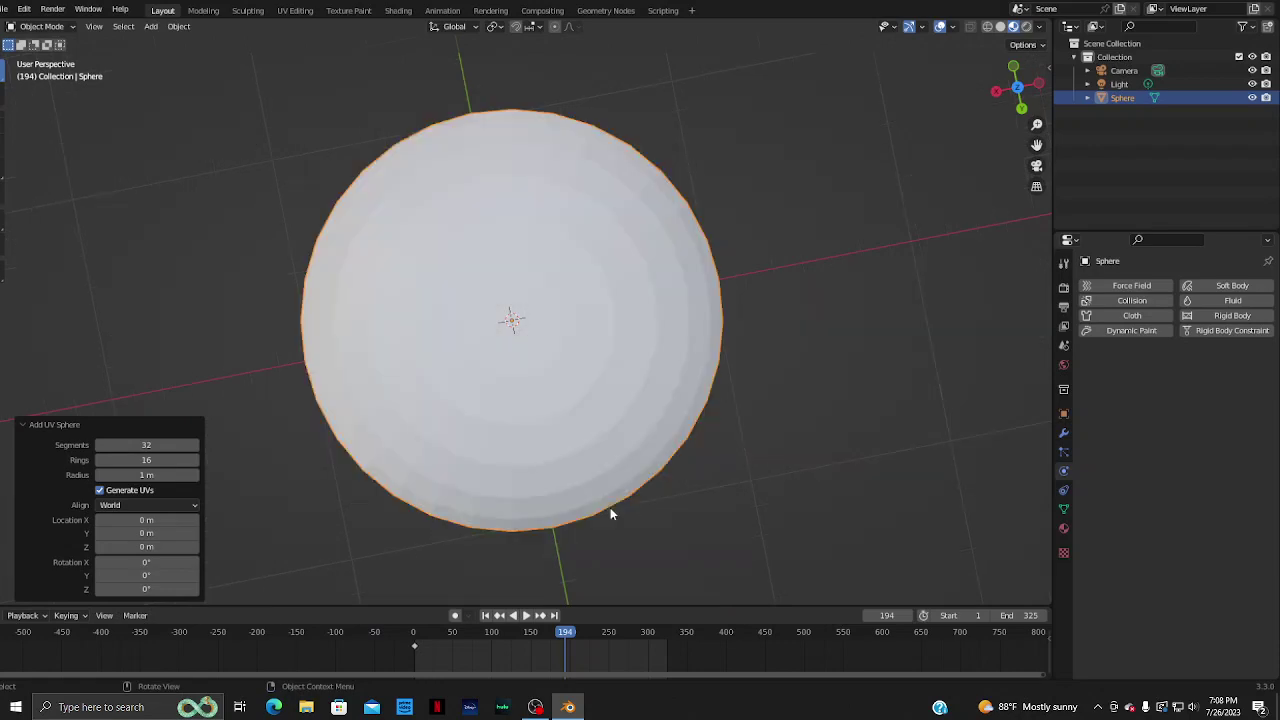
mouse_move(610, 507)
middle_mouse_down()
mouse_move(621, 426)
mouse_move(669, 372)
middle_mouse_up()
scroll(672, 400, "down", 6)
mouse_move(676, 431)
middle_mouse_down()
mouse_move(749, 371)
mouse_move(726, 443)
middle_mouse_up()
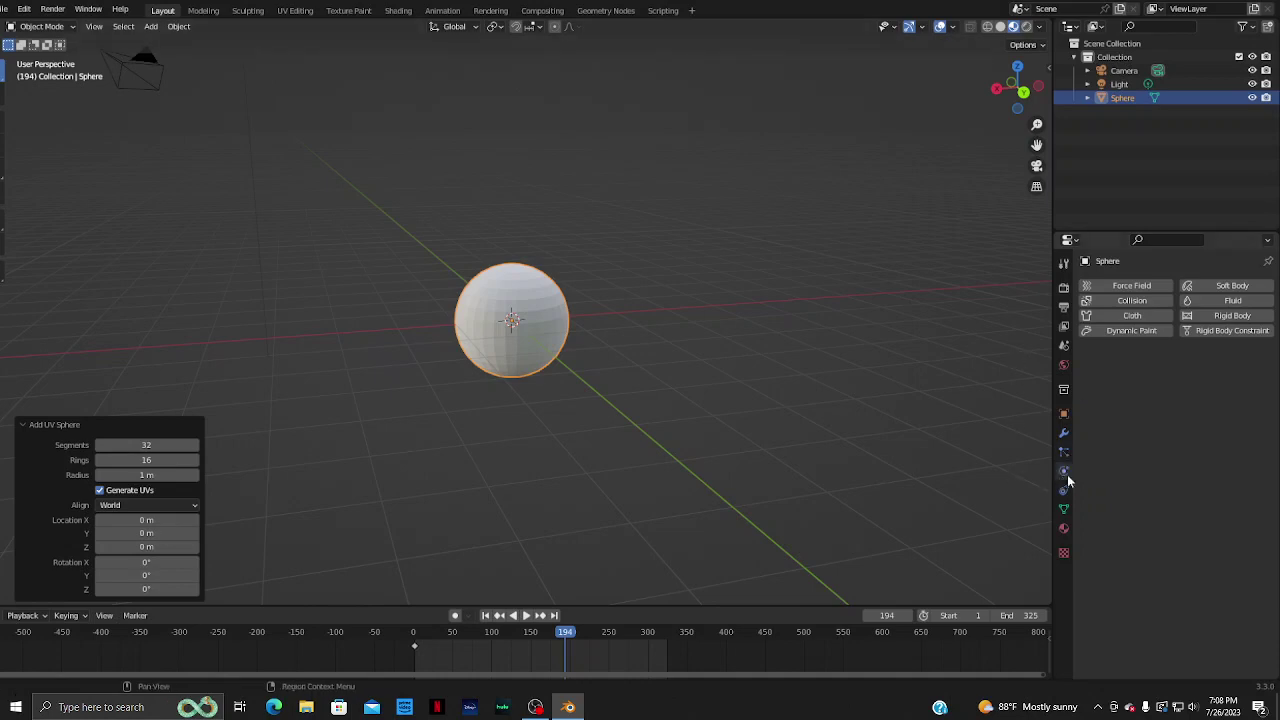
- Put a Voxel Remesh modifier with 0.1 m voxel size on the sphere from Modifier properties
left_click(1064, 432)
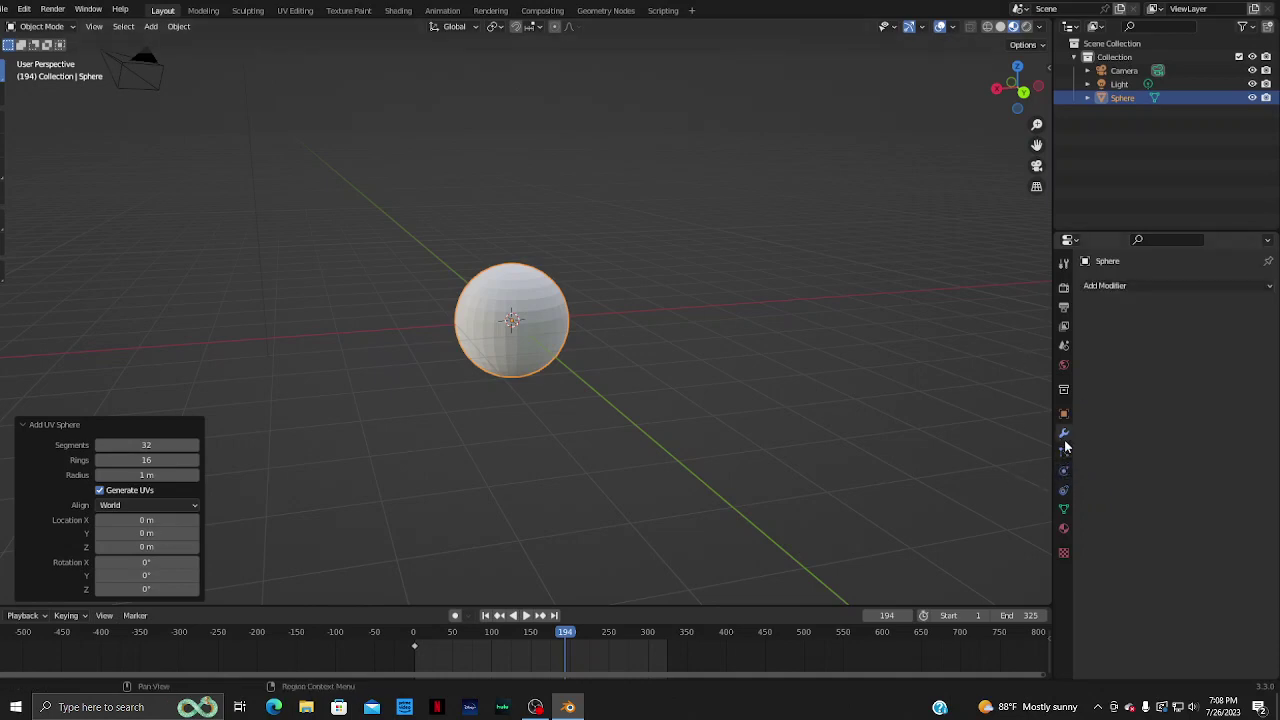
left_click(1126, 285)
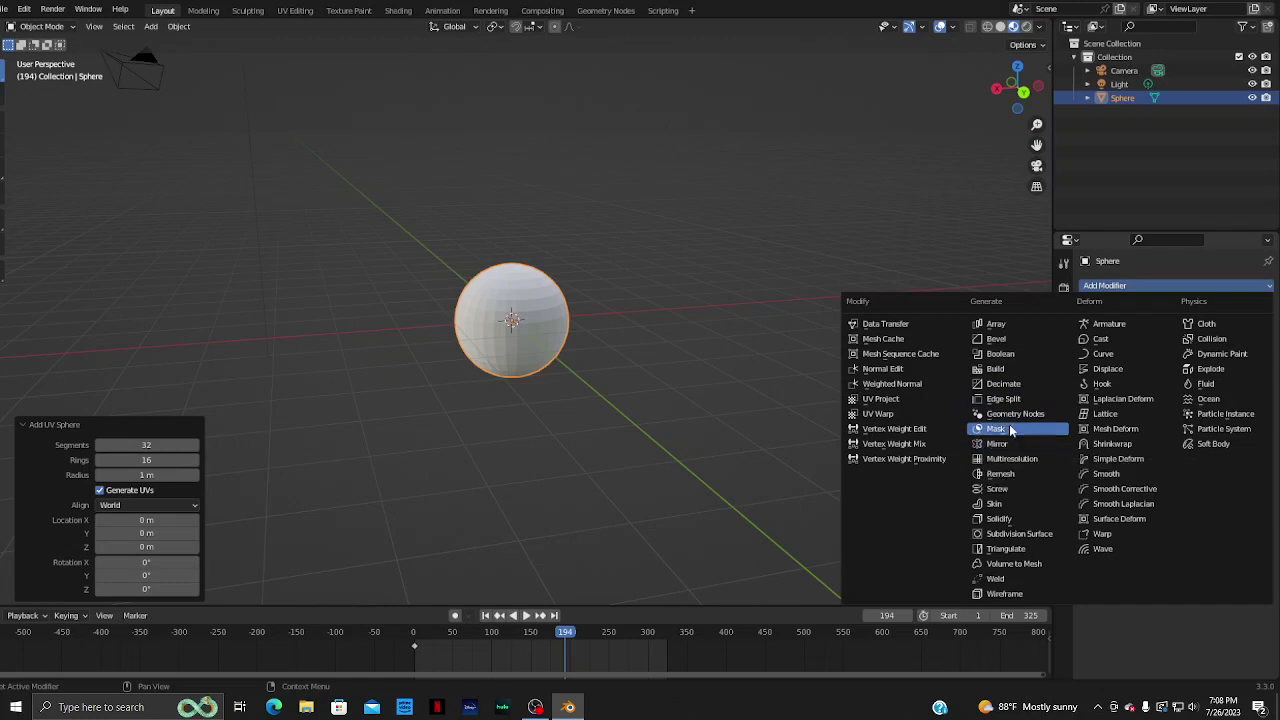
left_click(1008, 475)
scroll(543, 386, "up", 5)
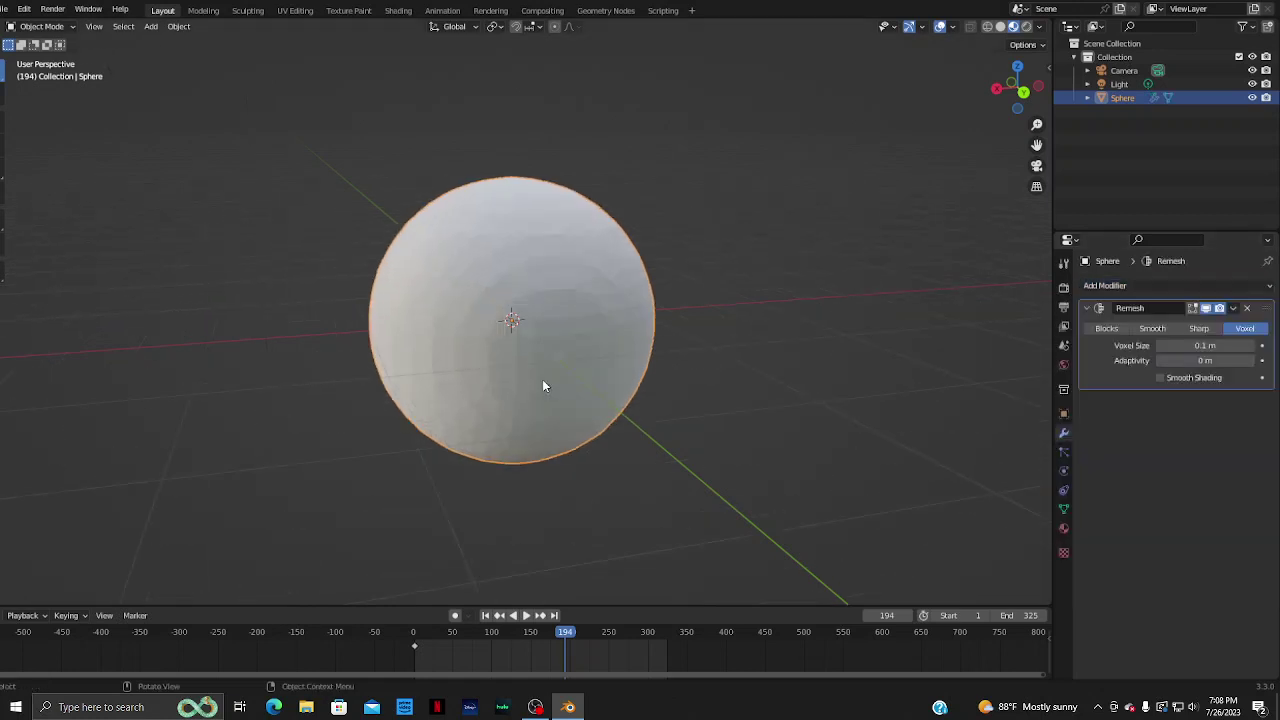
scroll(543, 386, "up", 4)
scroll(543, 386, "down", 3)
scroll(938, 292, "down", 1)
left_click(1109, 287)
- Delete the UV sphere and add a new cube at the origin
right_click(452, 349)
left_click(452, 350)
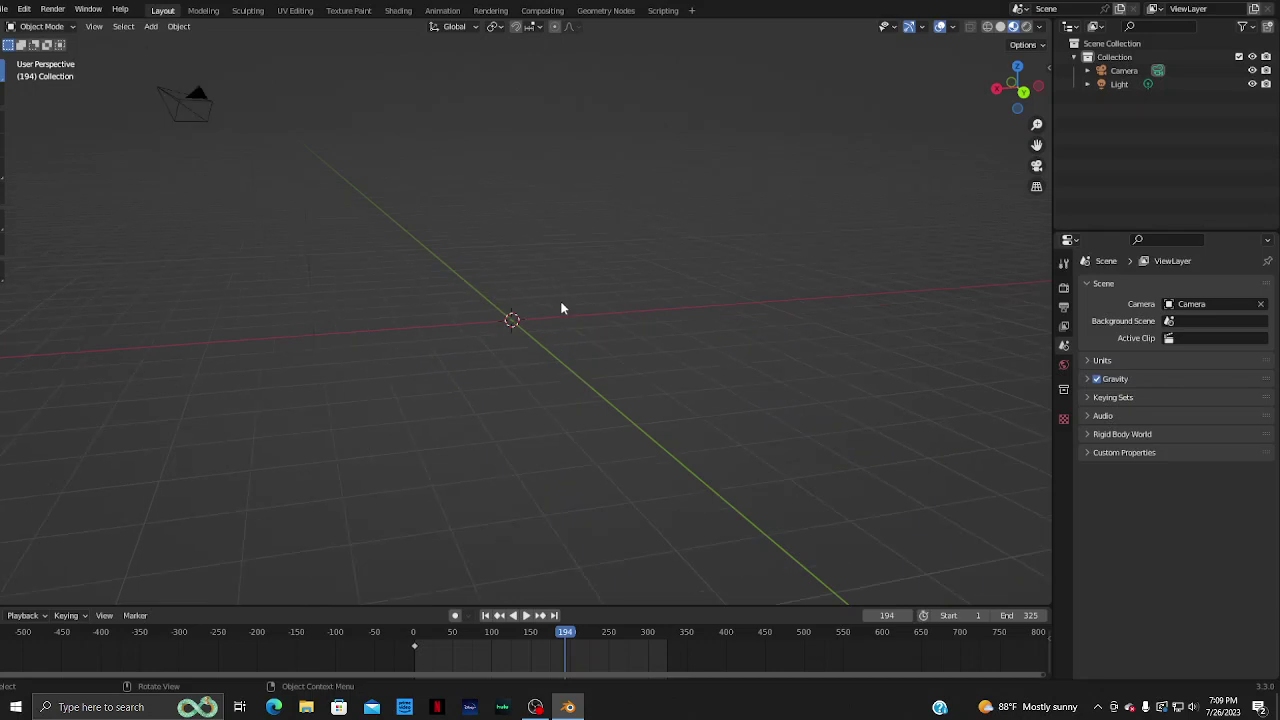
key("shift+a")
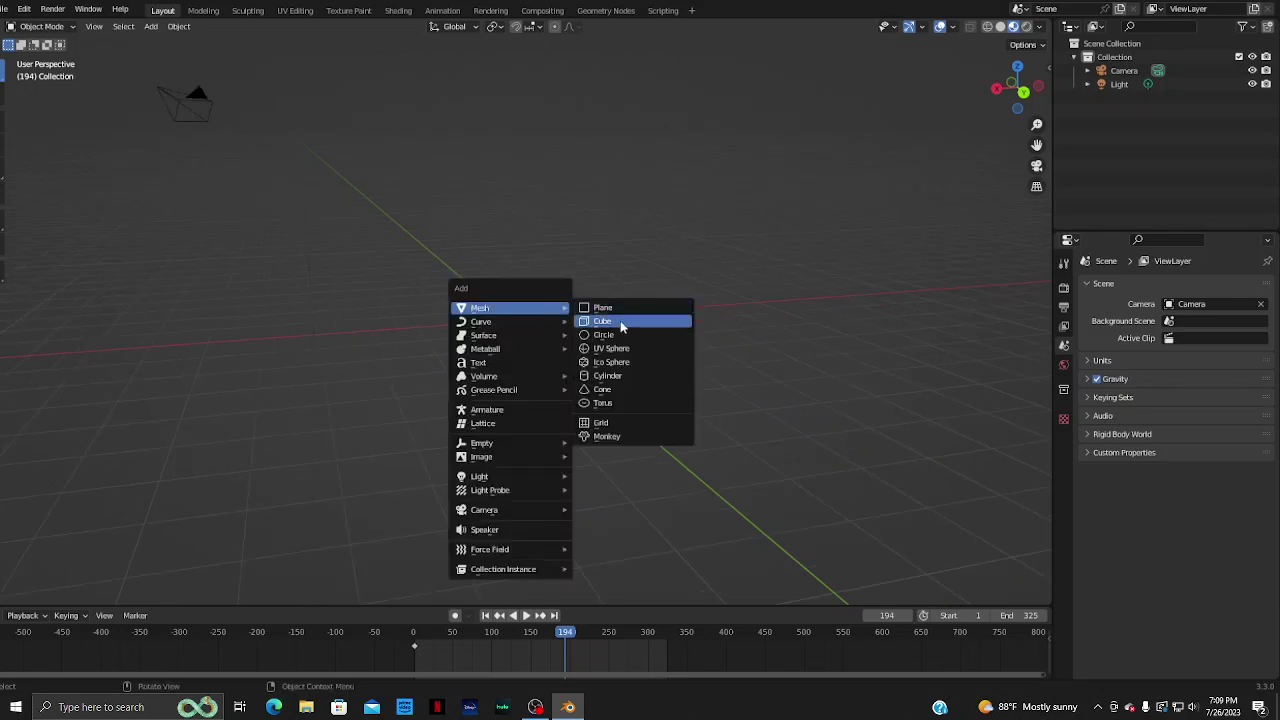
left_click(620, 324)
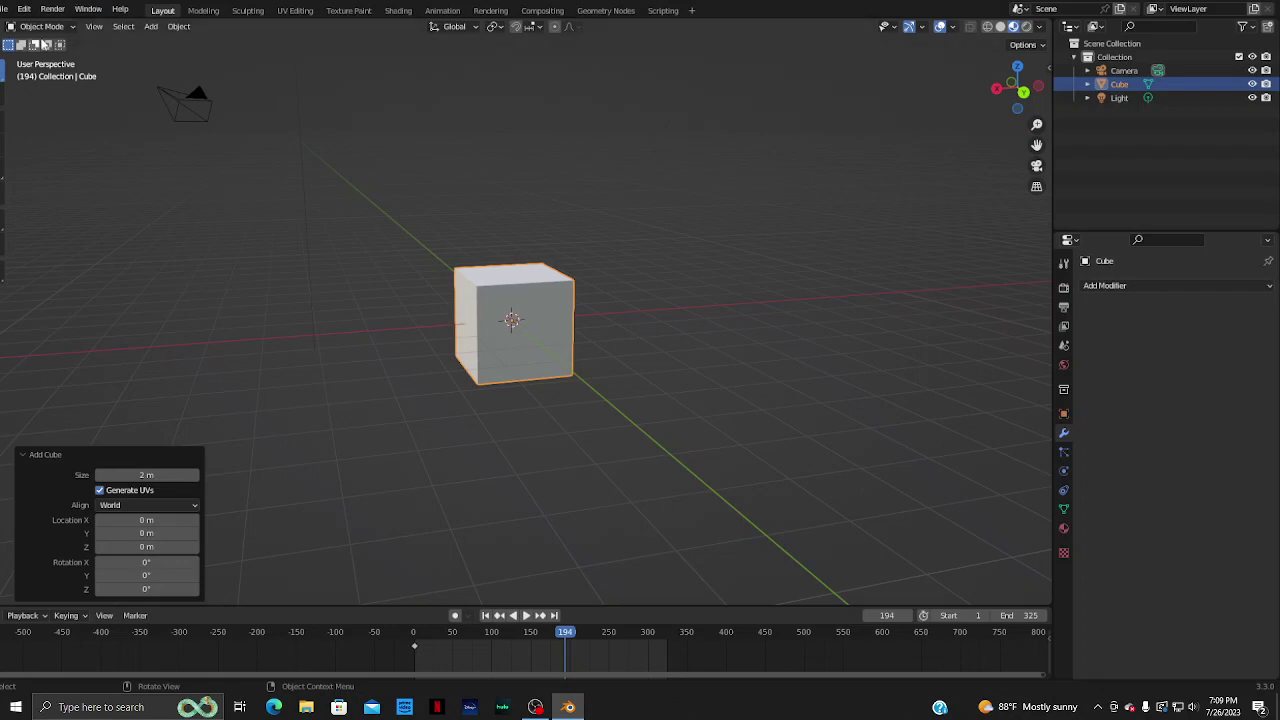
- In Edit Mode, subdivide the cube's mesh with 13 cuts
left_click(54, 28)
left_click(41, 57)
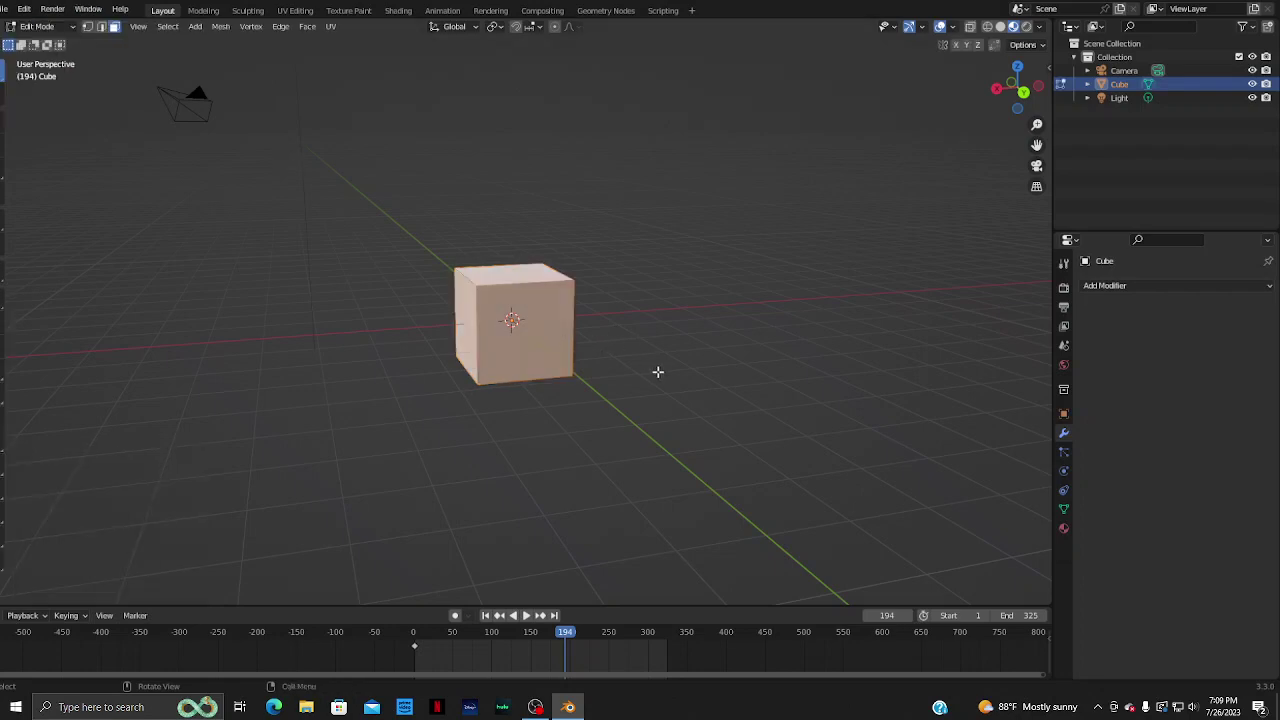
scroll(658, 372, "up", 3)
mouse_move(658, 372)
middle_mouse_down()
mouse_move(677, 371)
mouse_move(300, 174)
middle_mouse_up()
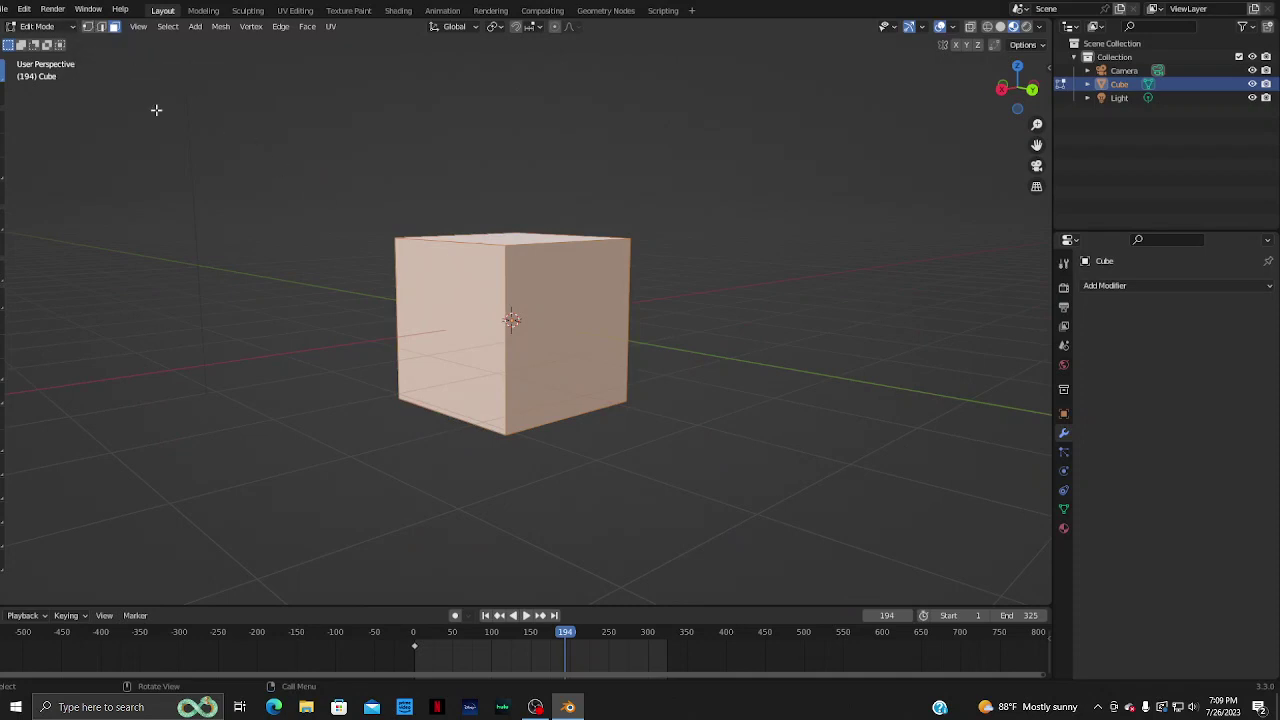
left_click(89, 27)
right_click(560, 286)
left_click(484, 37)
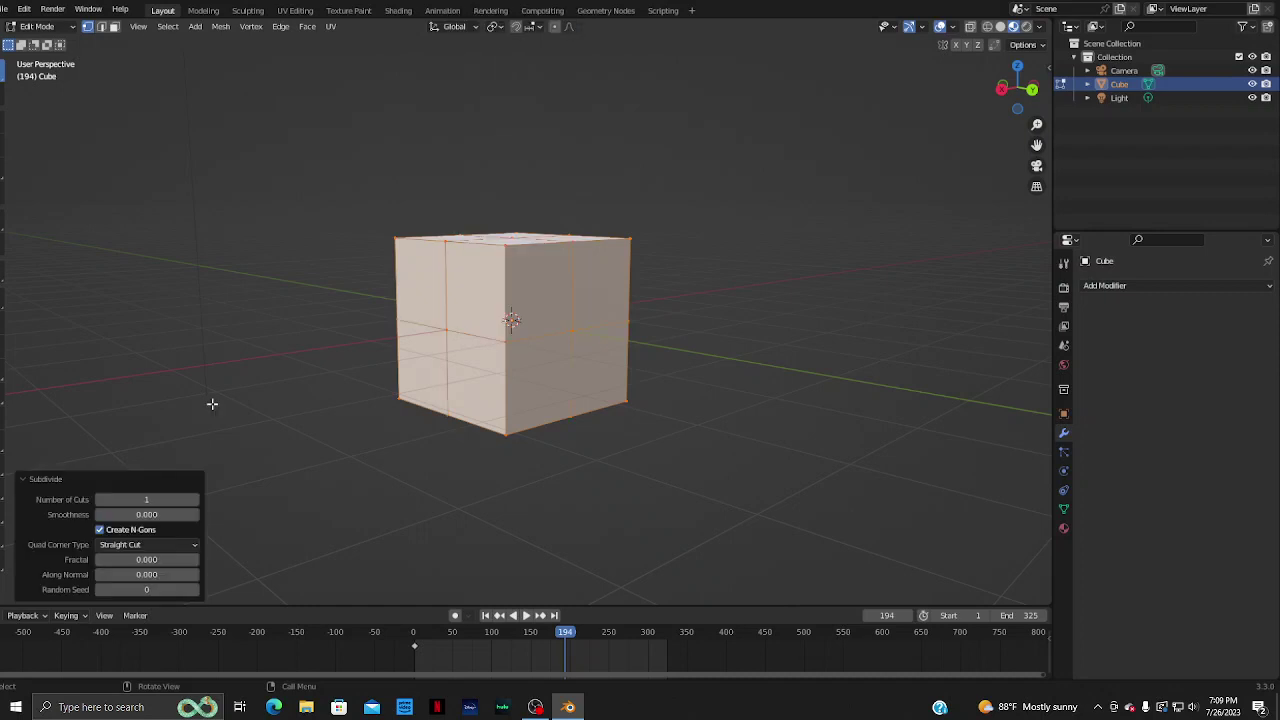
left_click(160, 499)
key("BackSpace")
type("13")
key("Return")
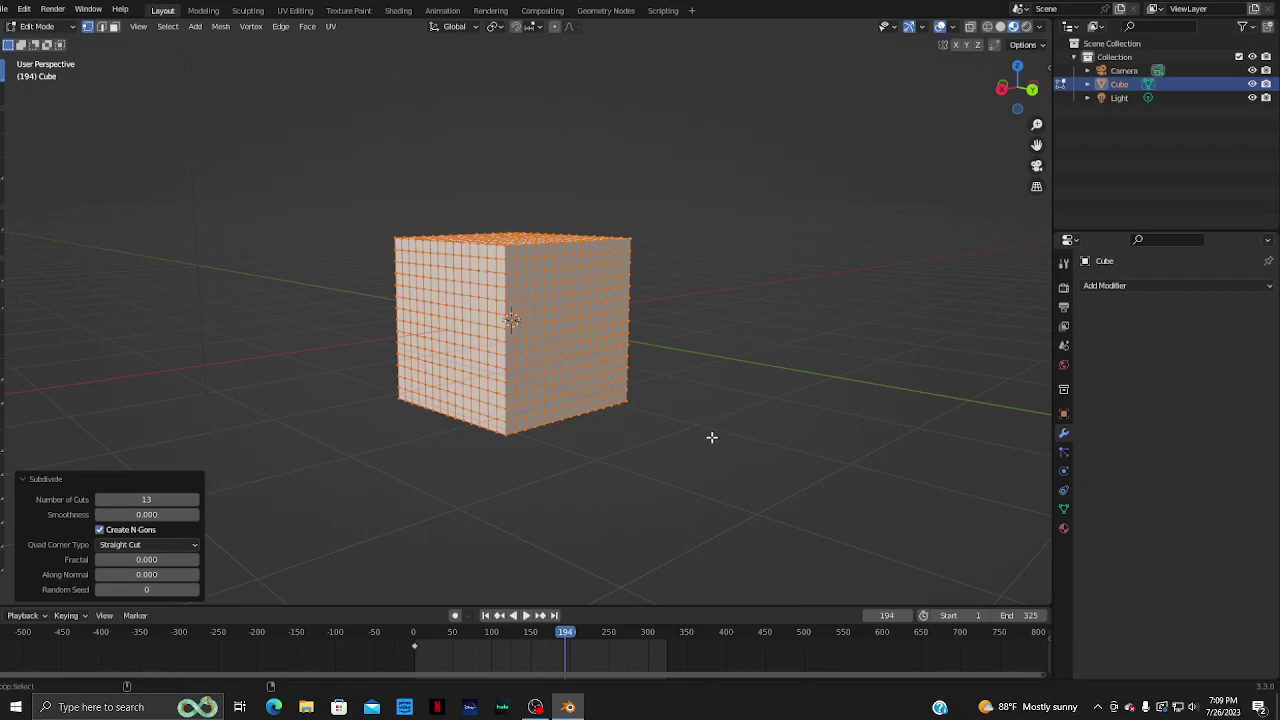
- Reshape the subdivided cube into a sphere with To Sphere factor 1 and leave Edit Mode
key("shift+alt+s")
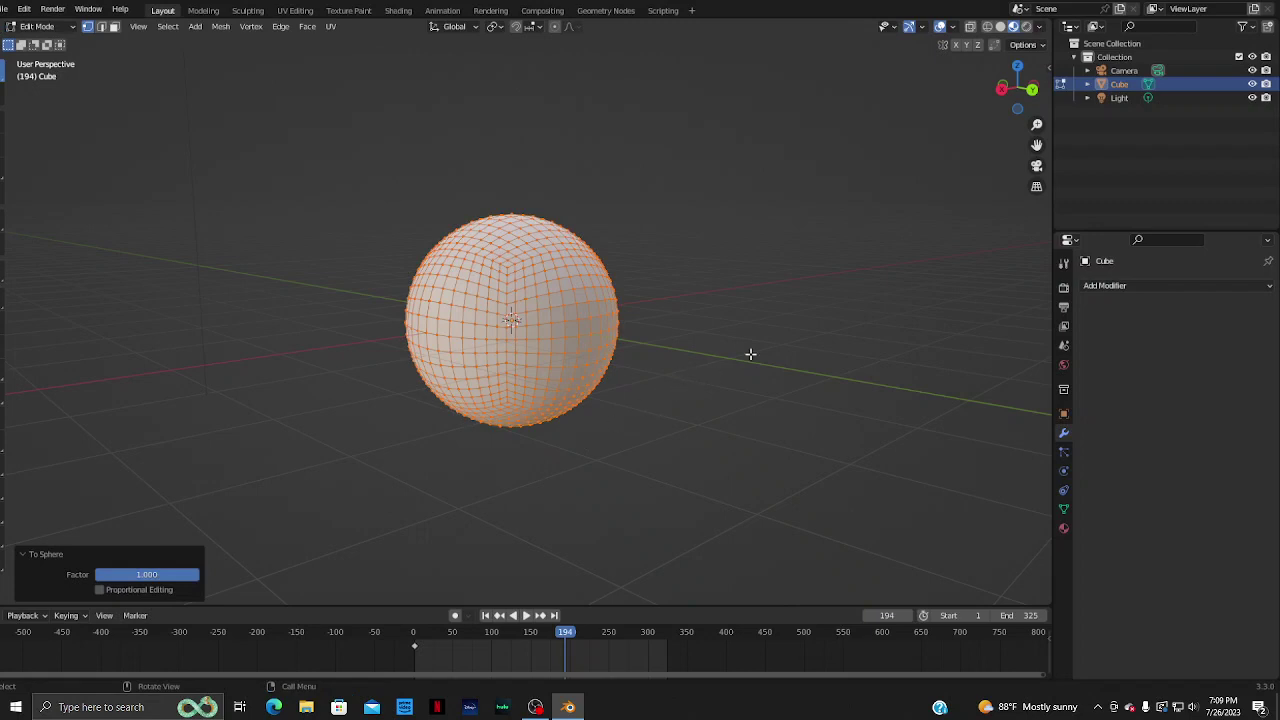
mouse_move(685, 423)
middle_mouse_down()
mouse_move(819, 412)
mouse_move(745, 440)
middle_mouse_up()
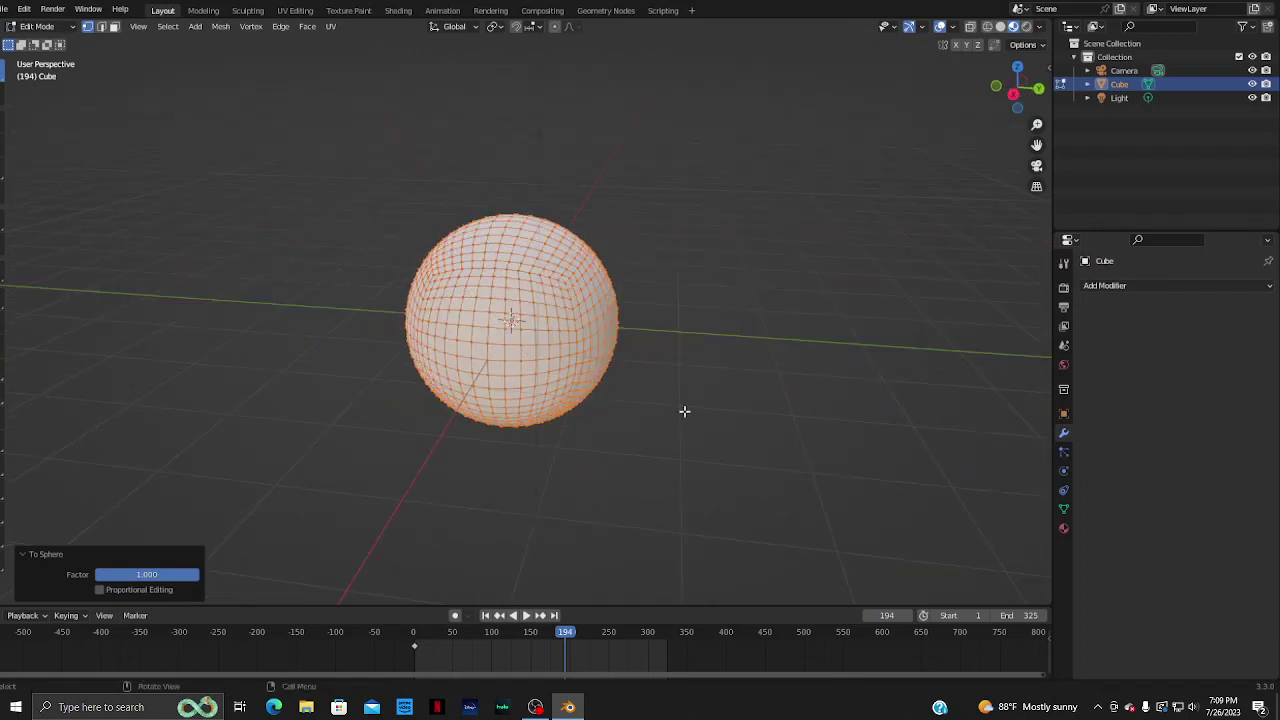
key("Tab")
- Apply Shade Smooth to the spherical cube
mouse_move(632, 408)
middle_mouse_down()
mouse_move(706, 397)
mouse_move(608, 400)
mouse_move(583, 363)
middle_mouse_up()
right_click(567, 332)
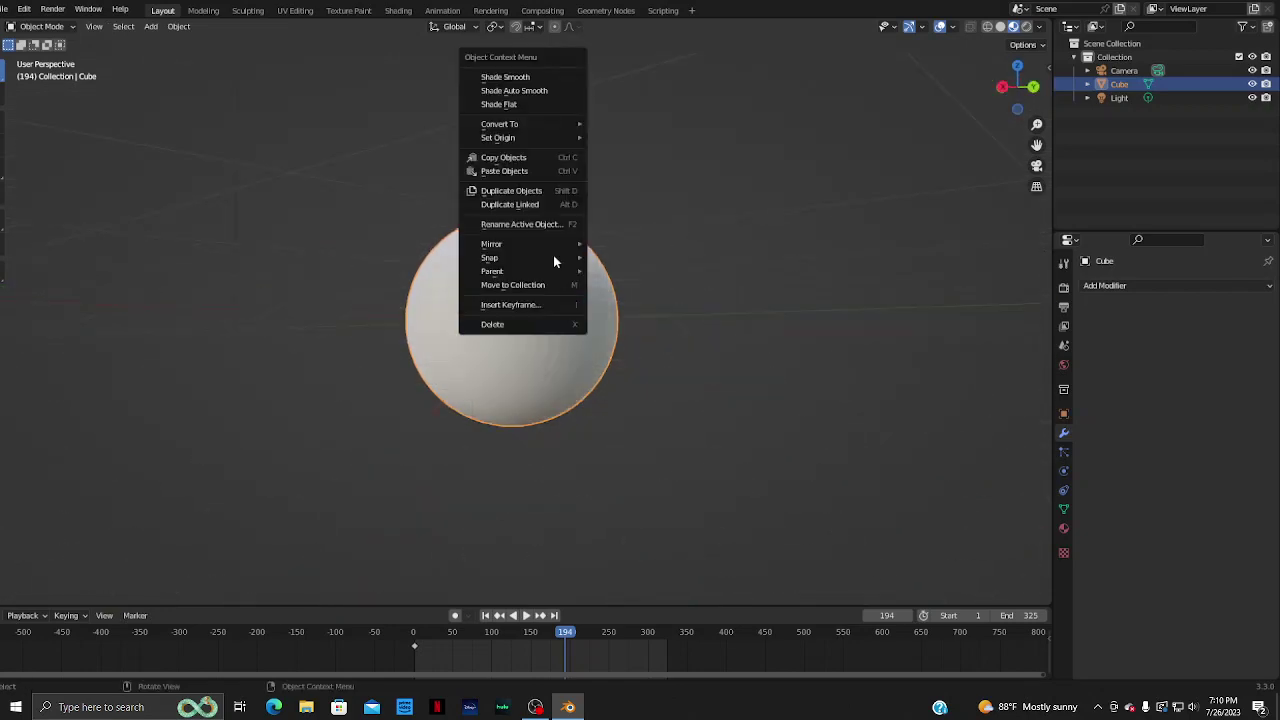
left_click(550, 80)
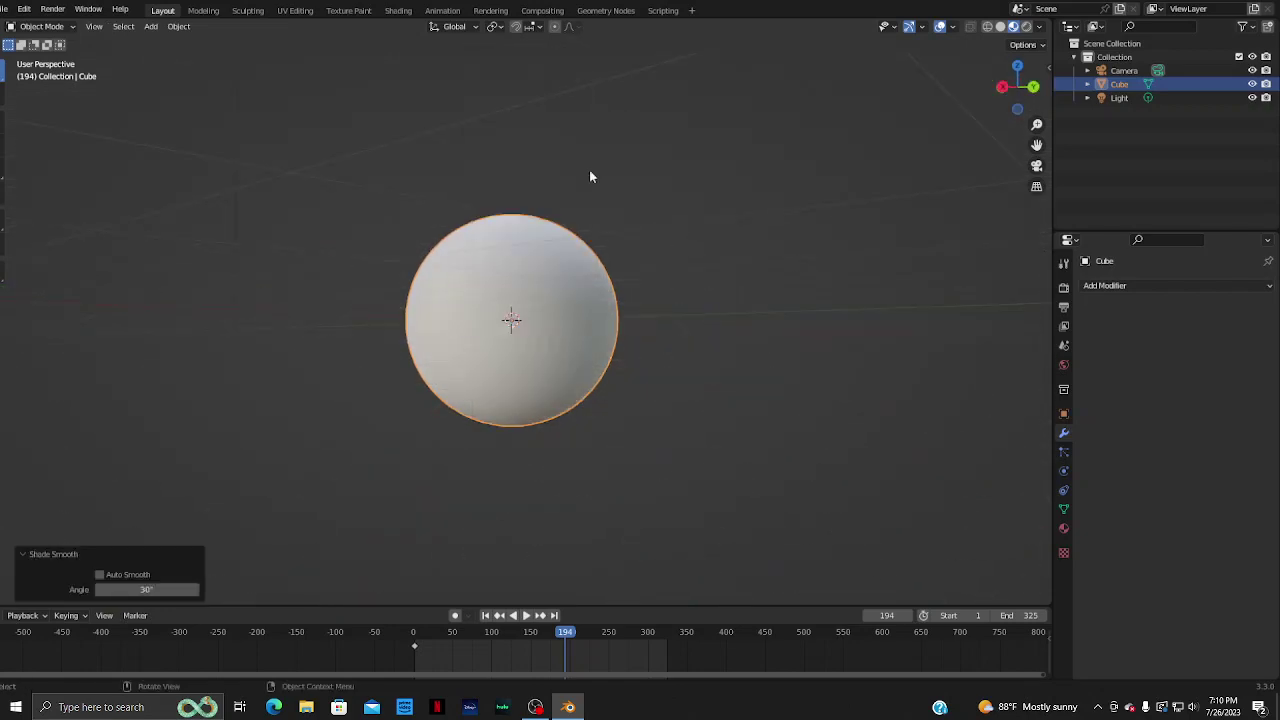
mouse_move(686, 337)
middle_mouse_down()
mouse_move(660, 366)
mouse_move(549, 381)
mouse_move(808, 352)
middle_mouse_up()
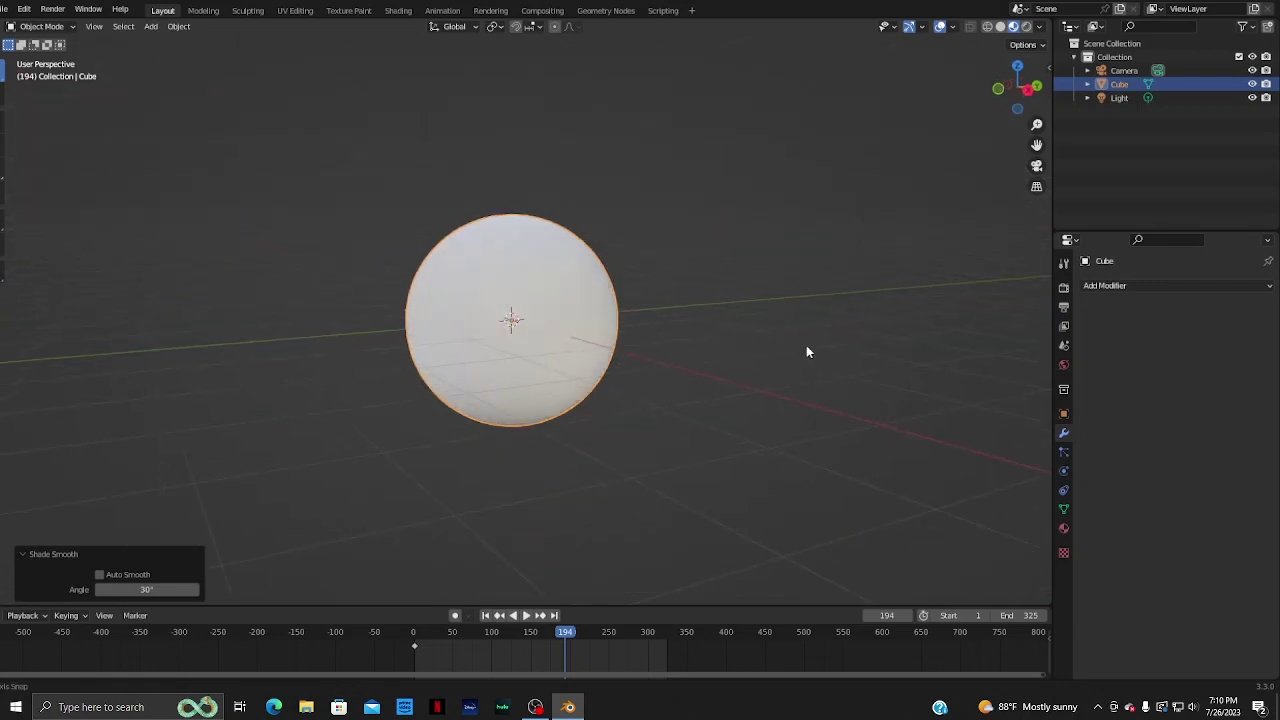
scroll(700, 420, "up", 4)
mouse_move(585, 509)
middle_mouse_down()
mouse_move(777, 491)
mouse_move(720, 420)
mouse_move(674, 429)
middle_mouse_up()
scroll(770, 498, "down", 4)
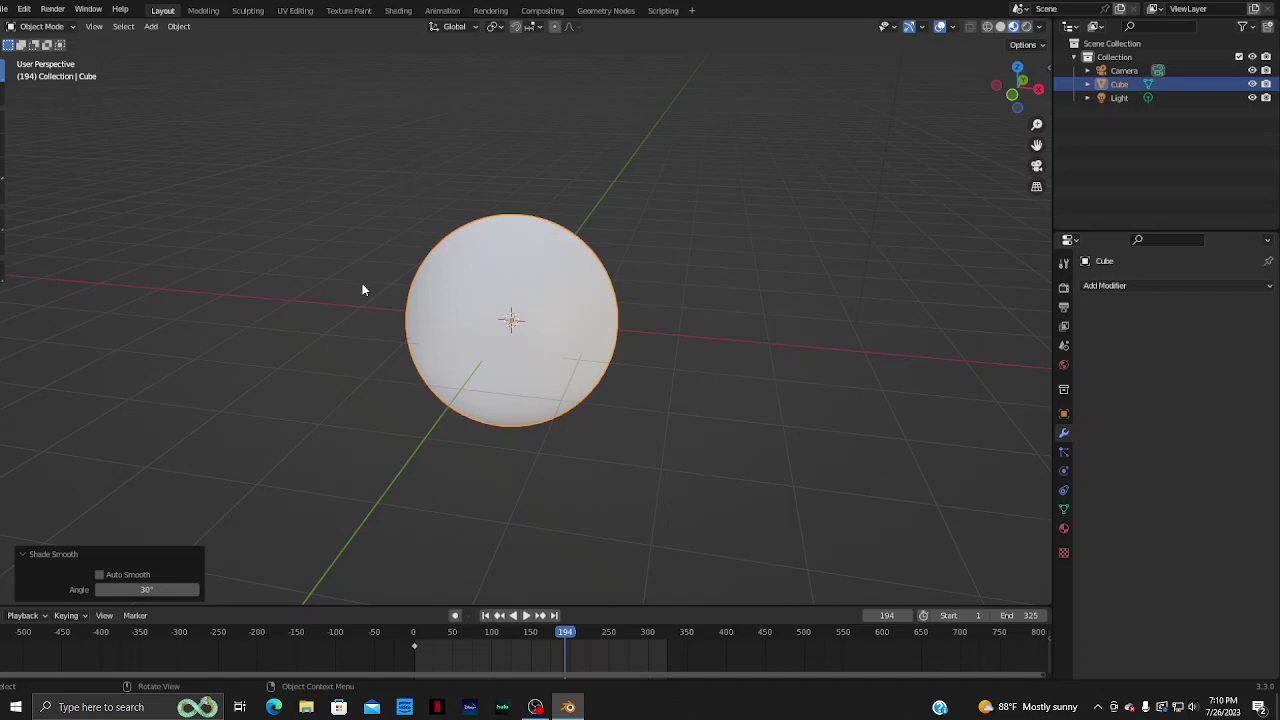
- Add a plane and move it straight up along Z to about 2 m above the sphere
key("shift+a")
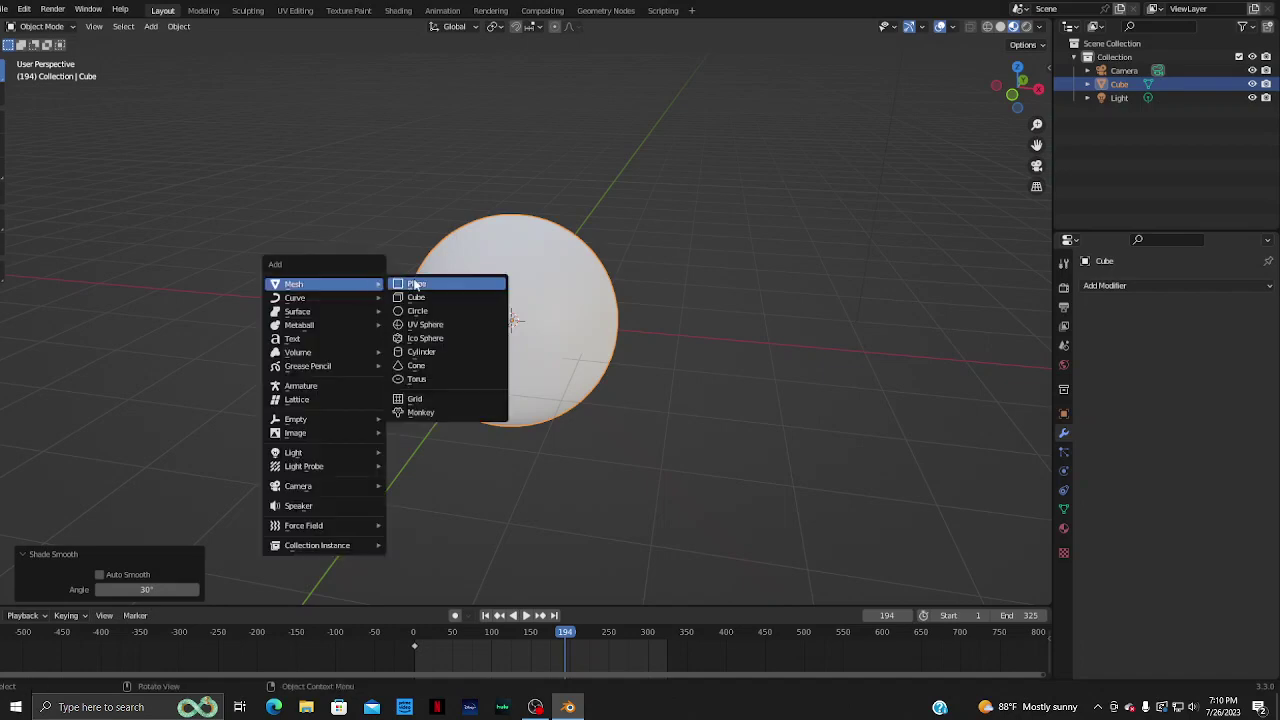
left_click(415, 283)
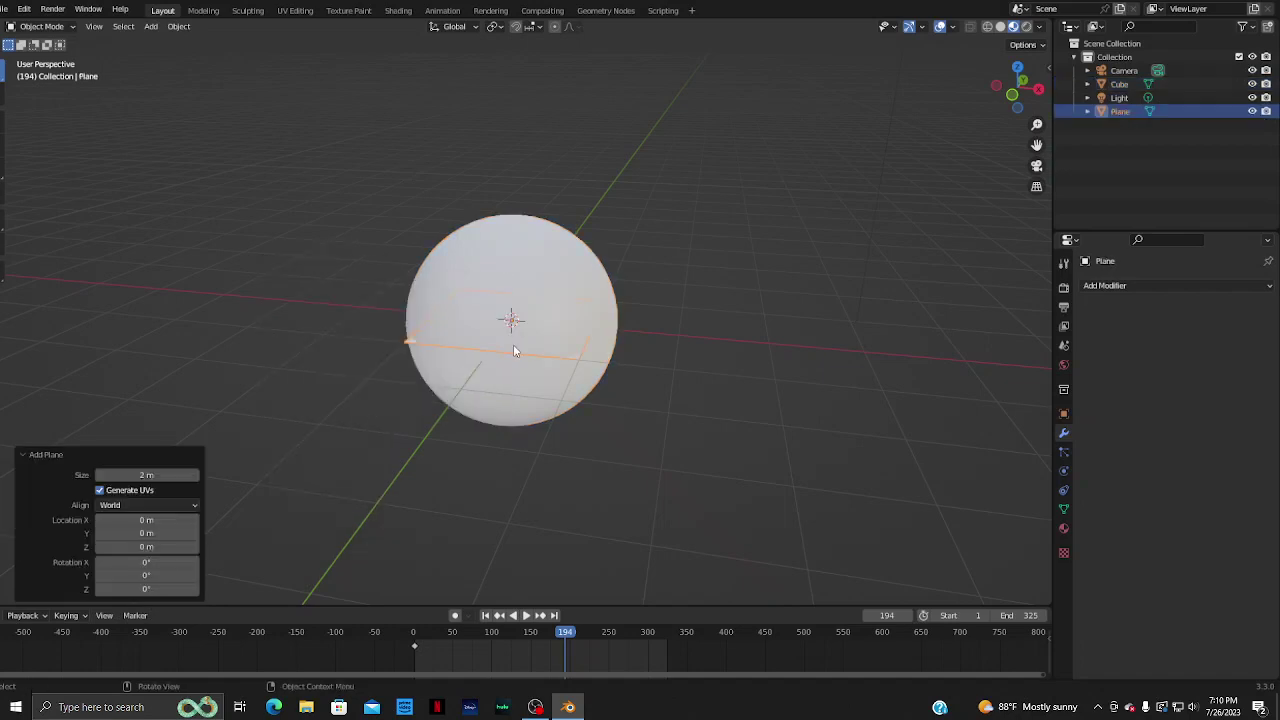
key("g")
key("z")
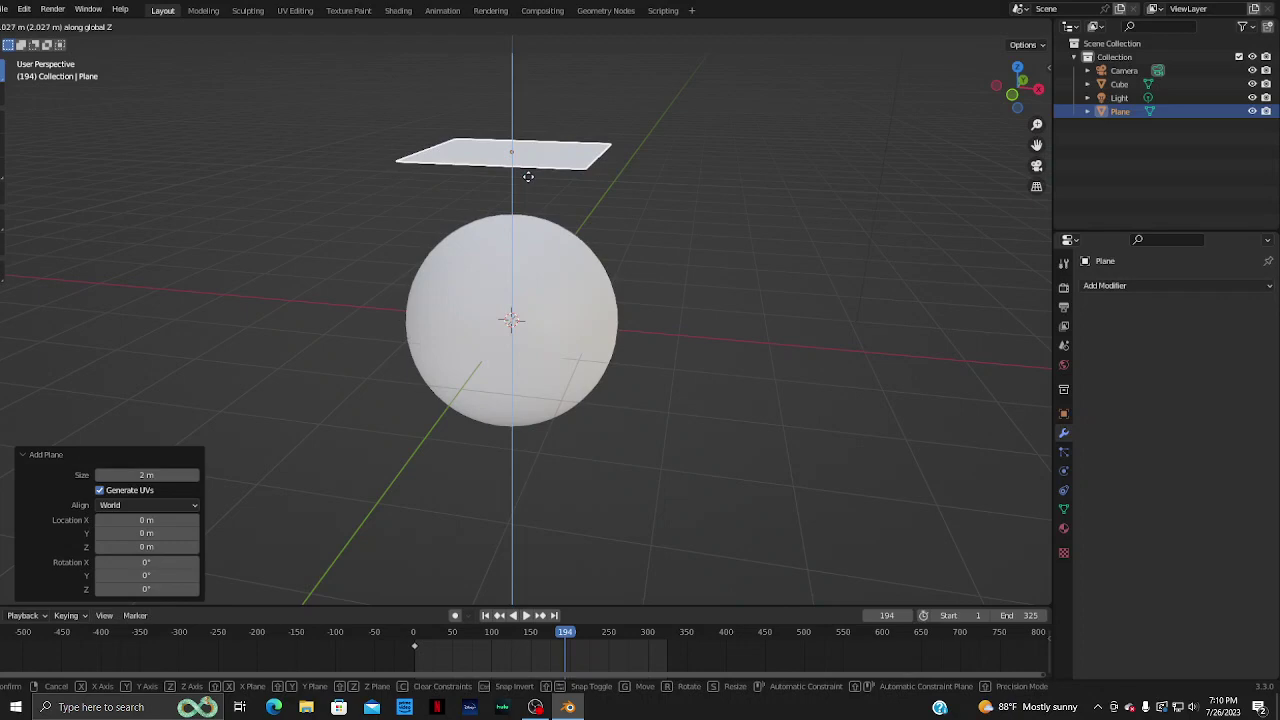
left_click(528, 176)
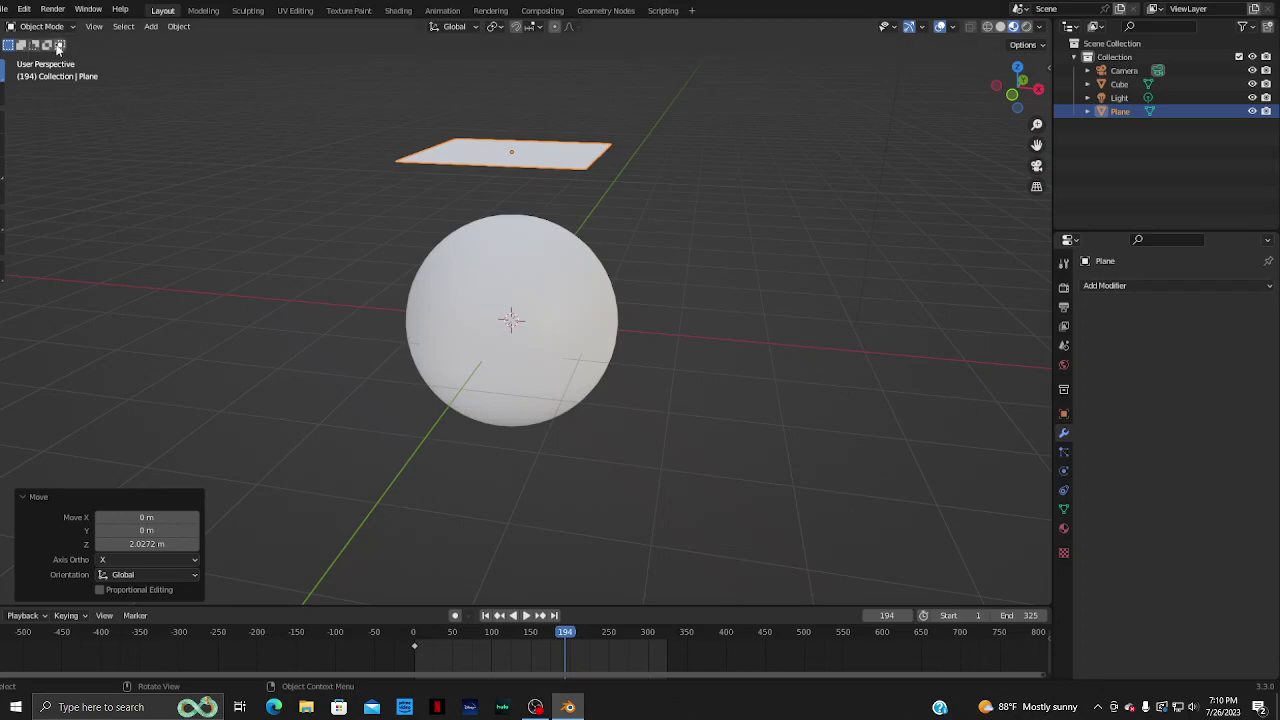
- Subdivide the plane in Edit Mode and step the cut count up to 10
key("Tab")
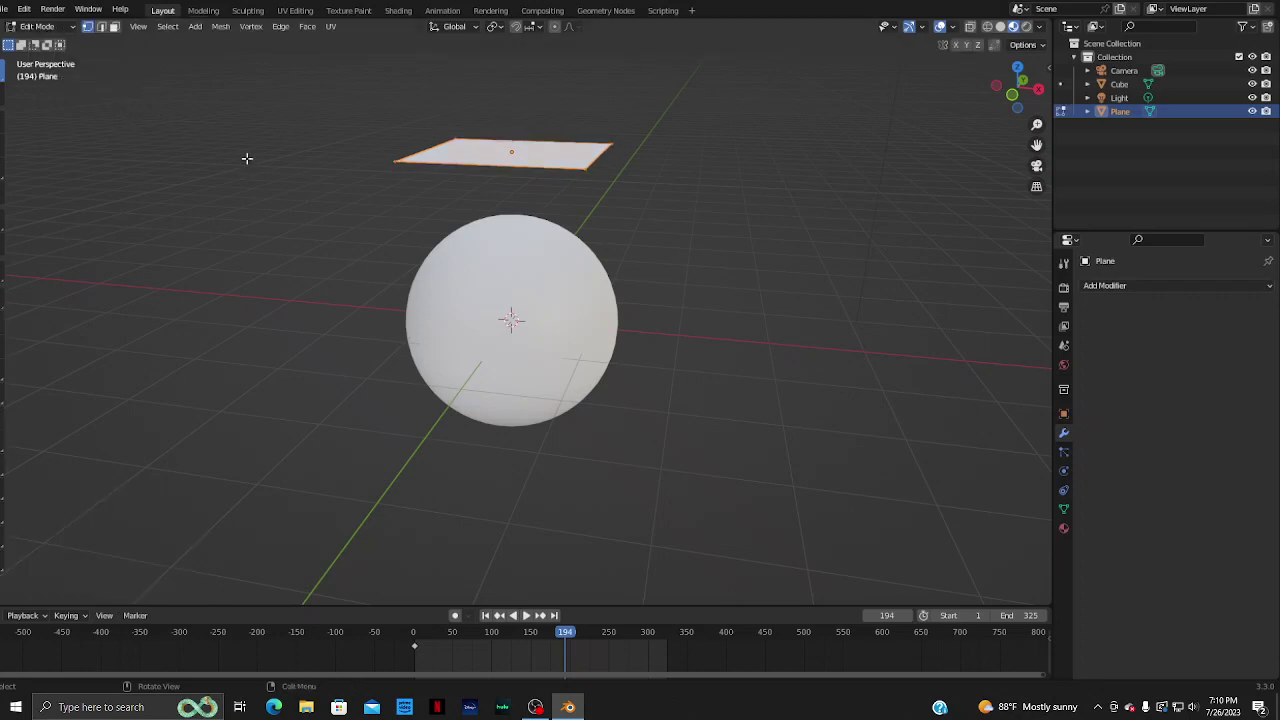
right_click(455, 154)
left_click(453, 157)
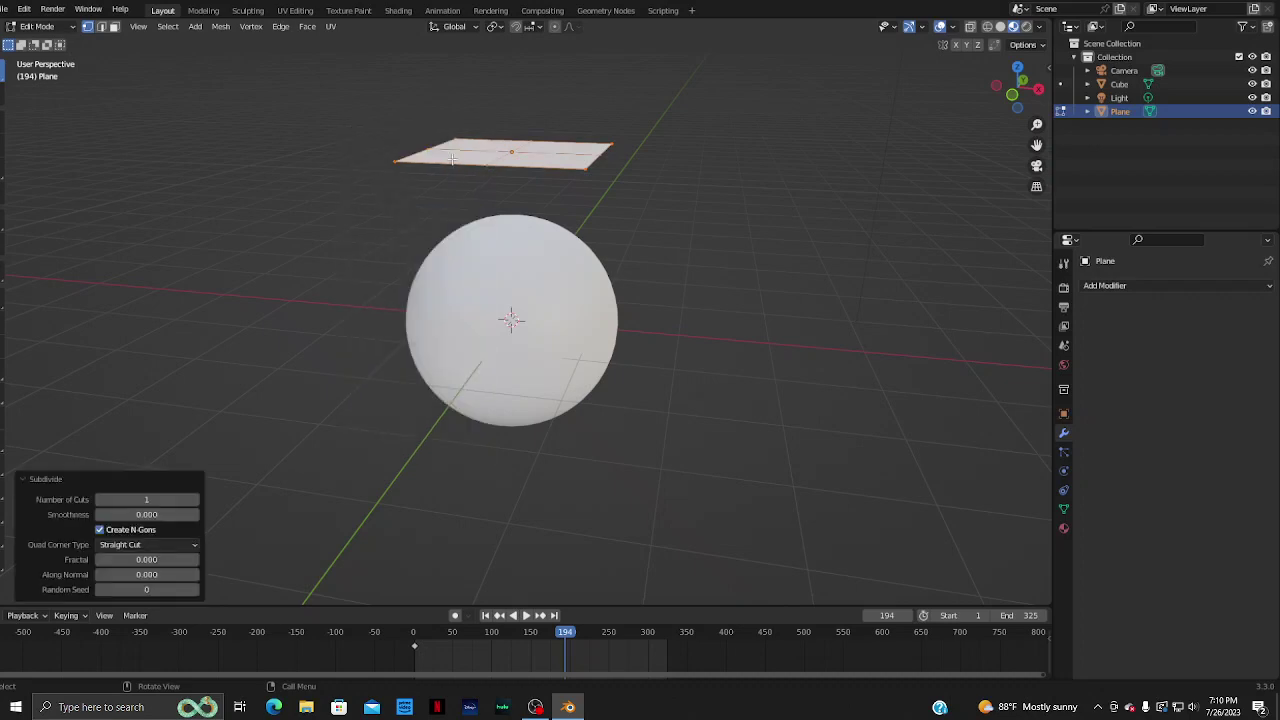
left_click(195, 499)
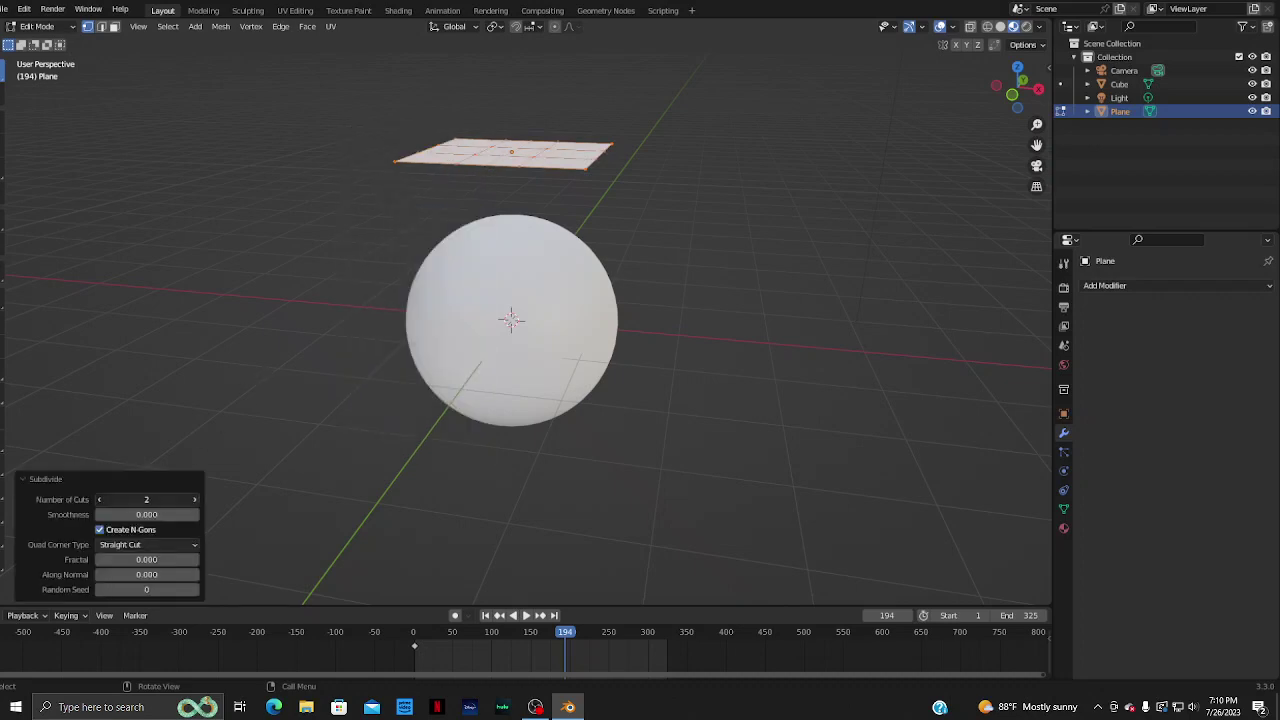
left_click(195, 499)
left_click(195, 499)
left_click(195, 499)
left_click(195, 499)
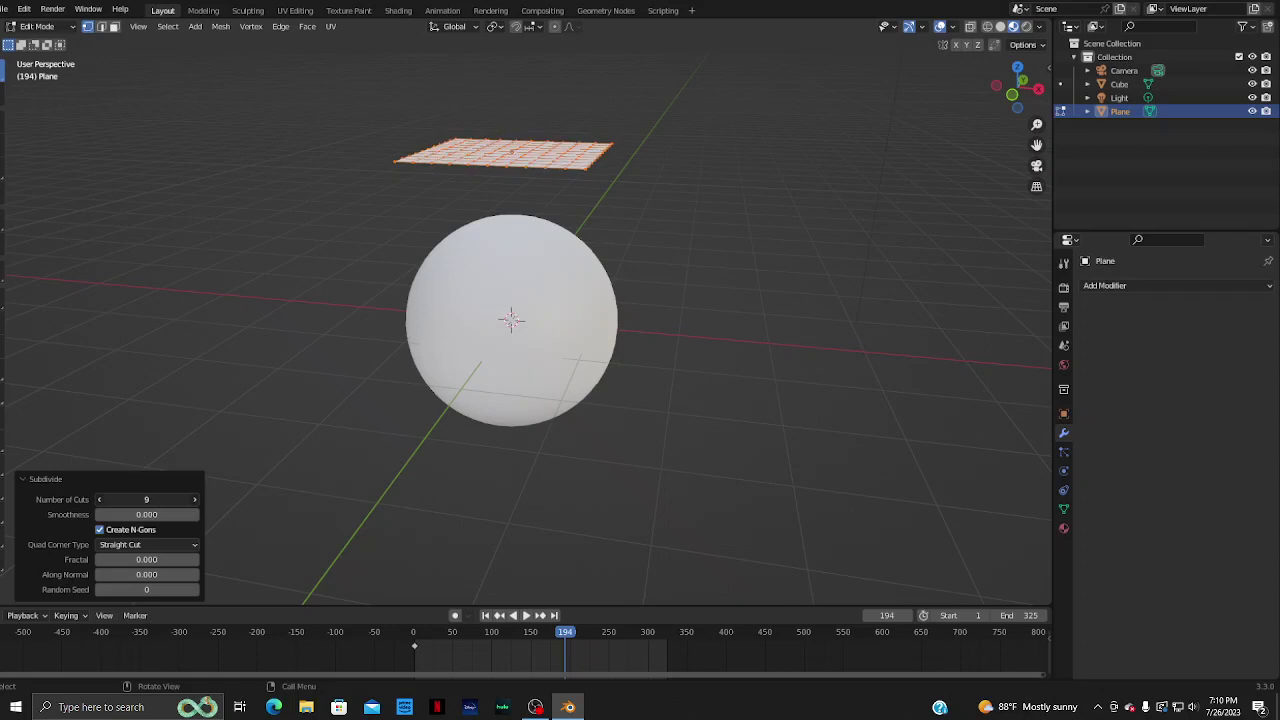
left_click(195, 499)
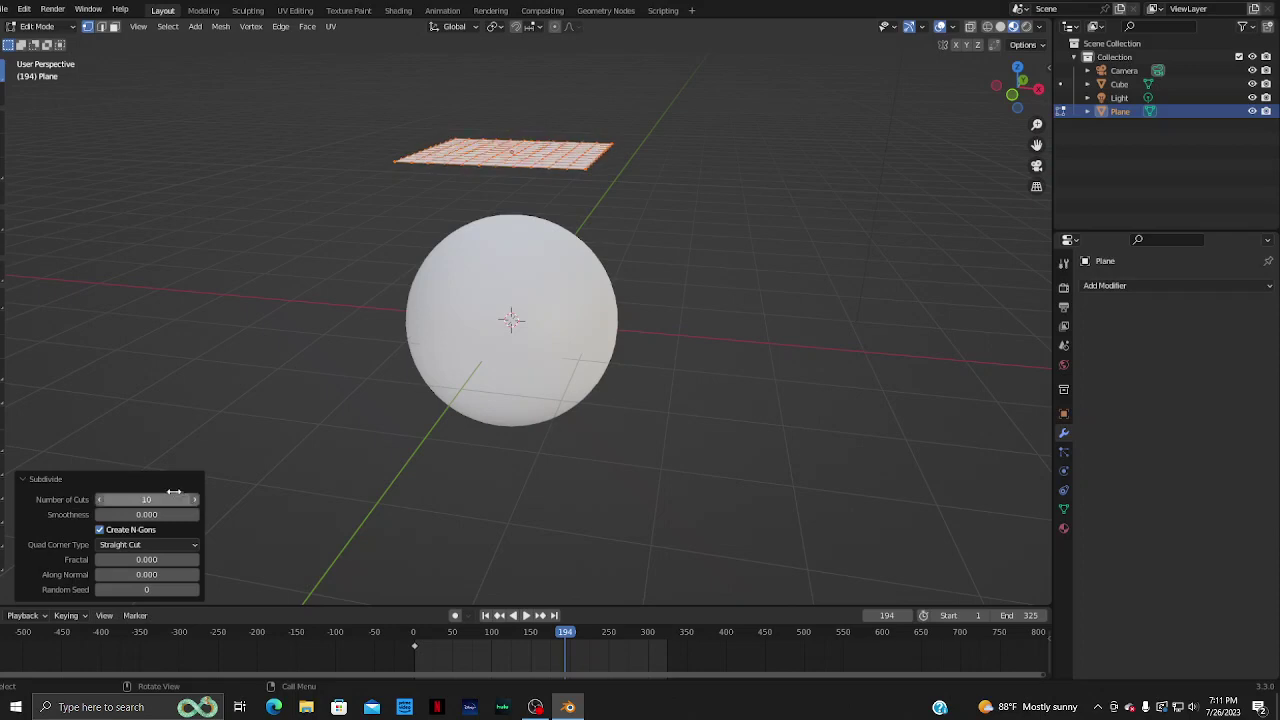
- Set the subdivision's Number of Cuts to exactly 12
middle_click_drag(427, 383, 428, 441)
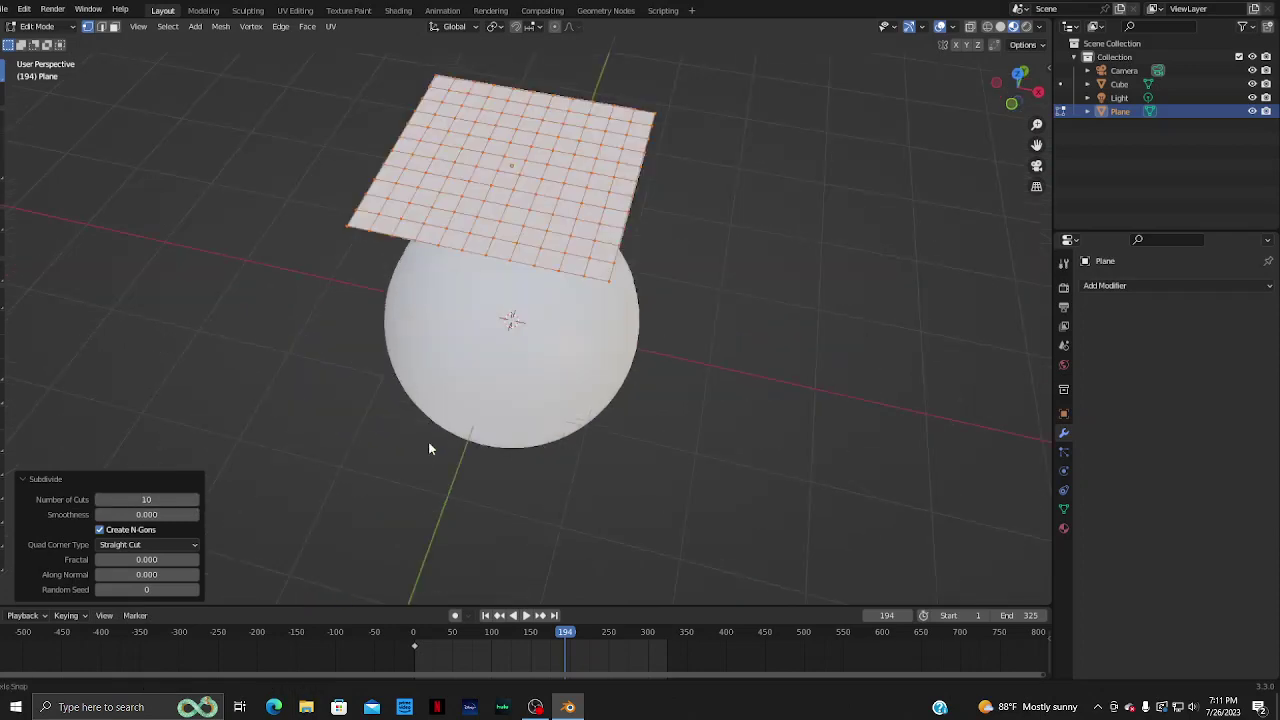
left_click(170, 499)
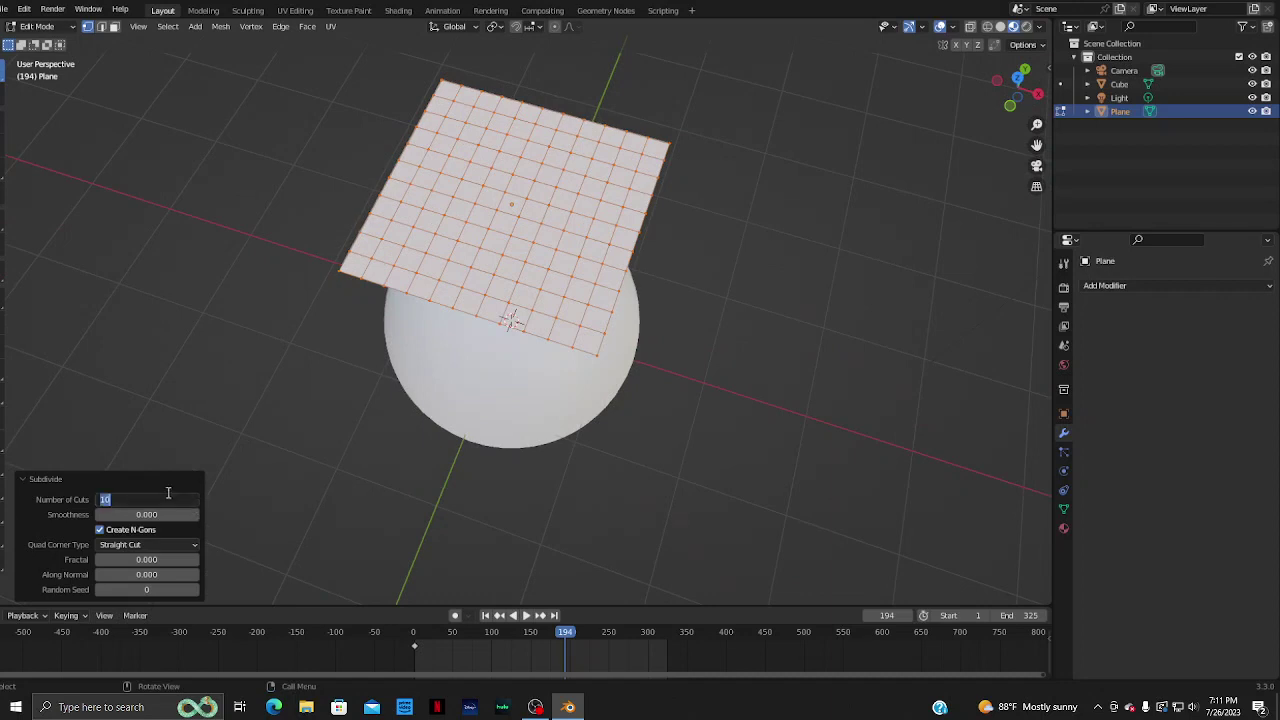
key("BackSpace")
type("12")
key("Return")
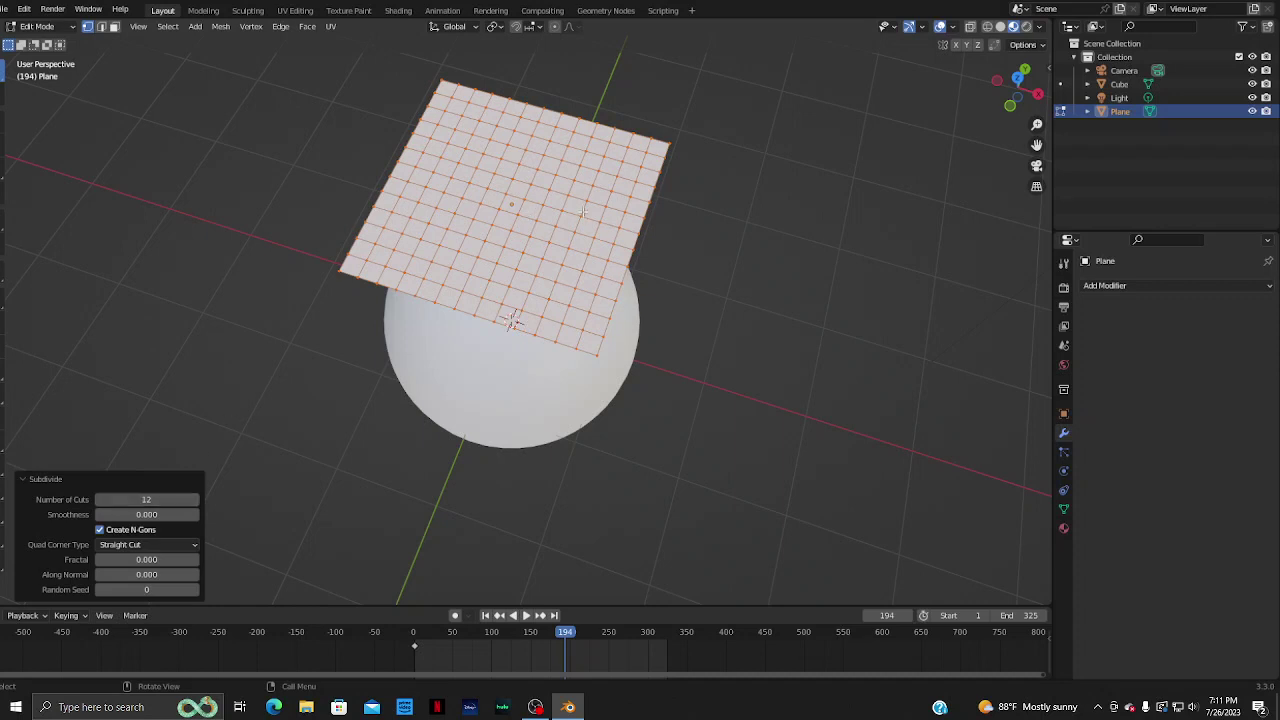
- Back in Object Mode, scale the plane up to 1.517
key("Tab")
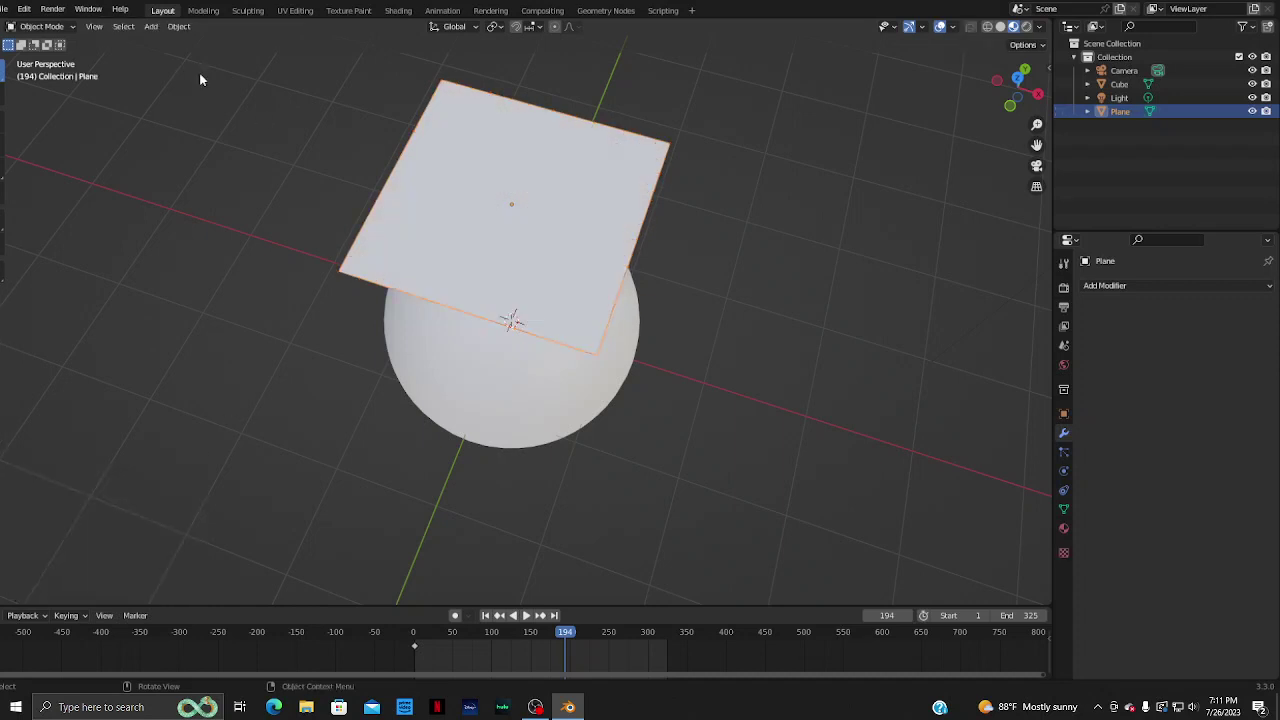
key("s")
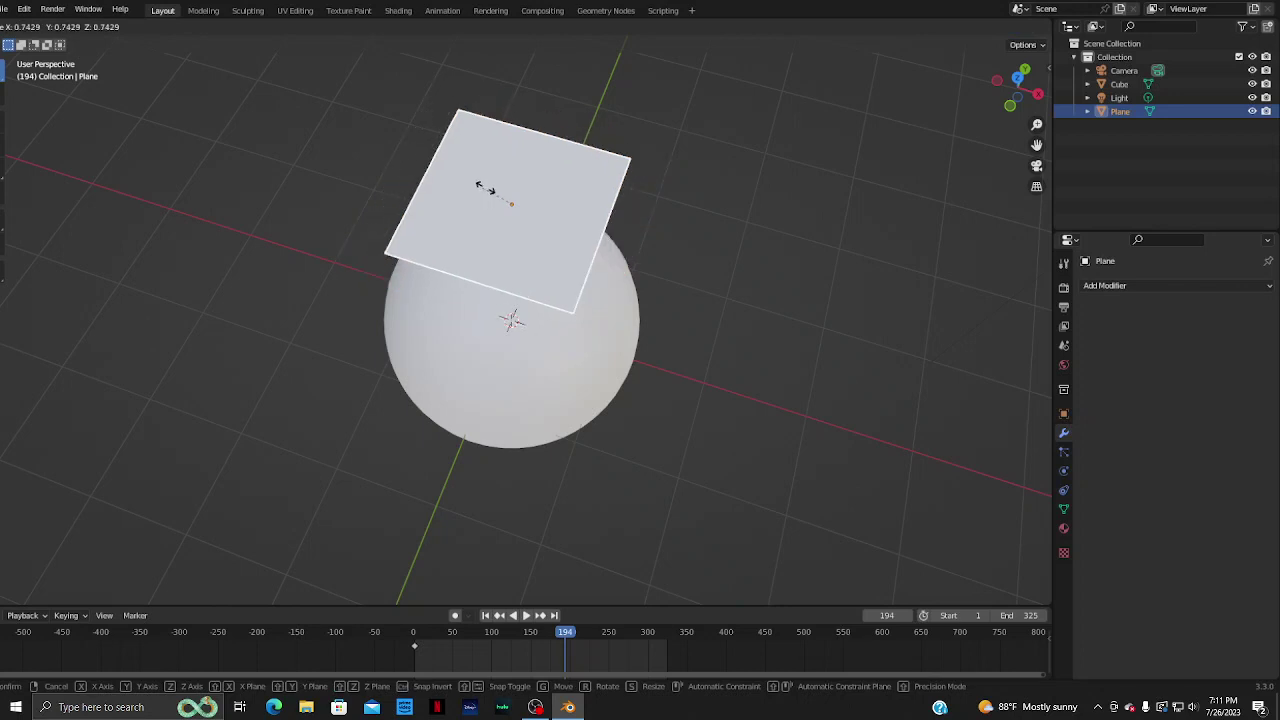
left_click(425, 187)
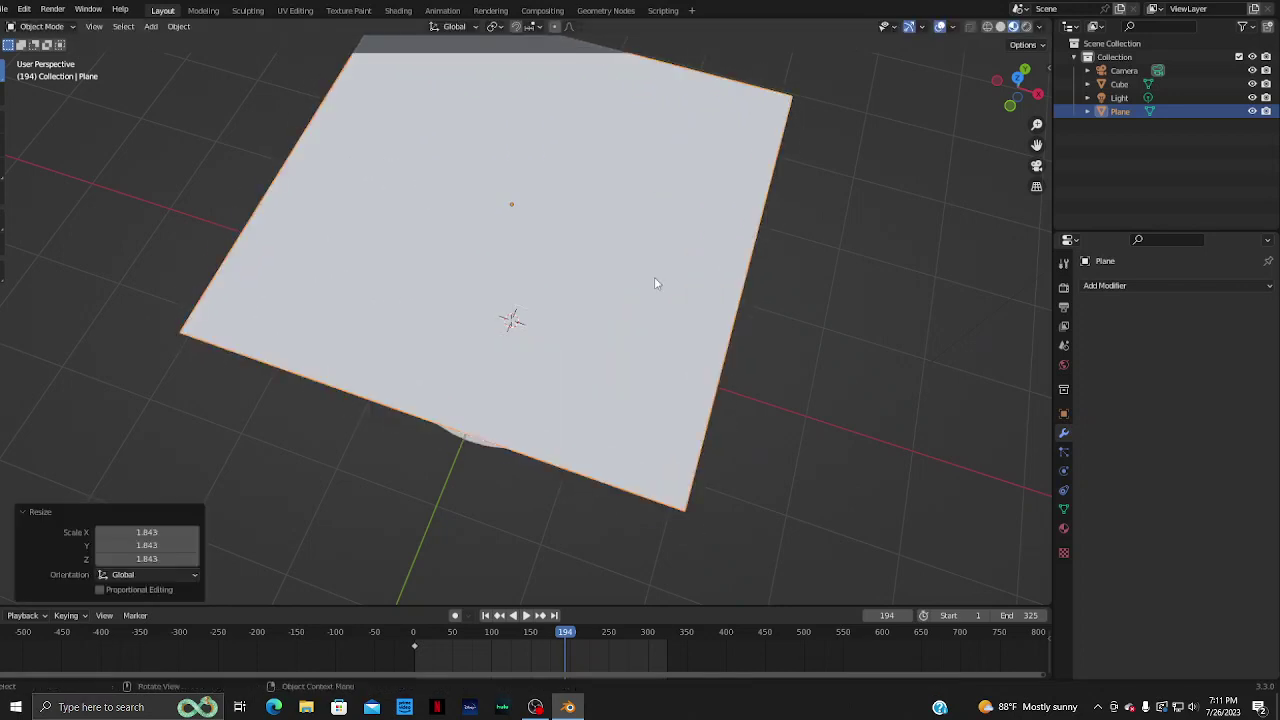
scroll(657, 300, "down", 4)
middle_click_drag(661, 362, 685, 308)
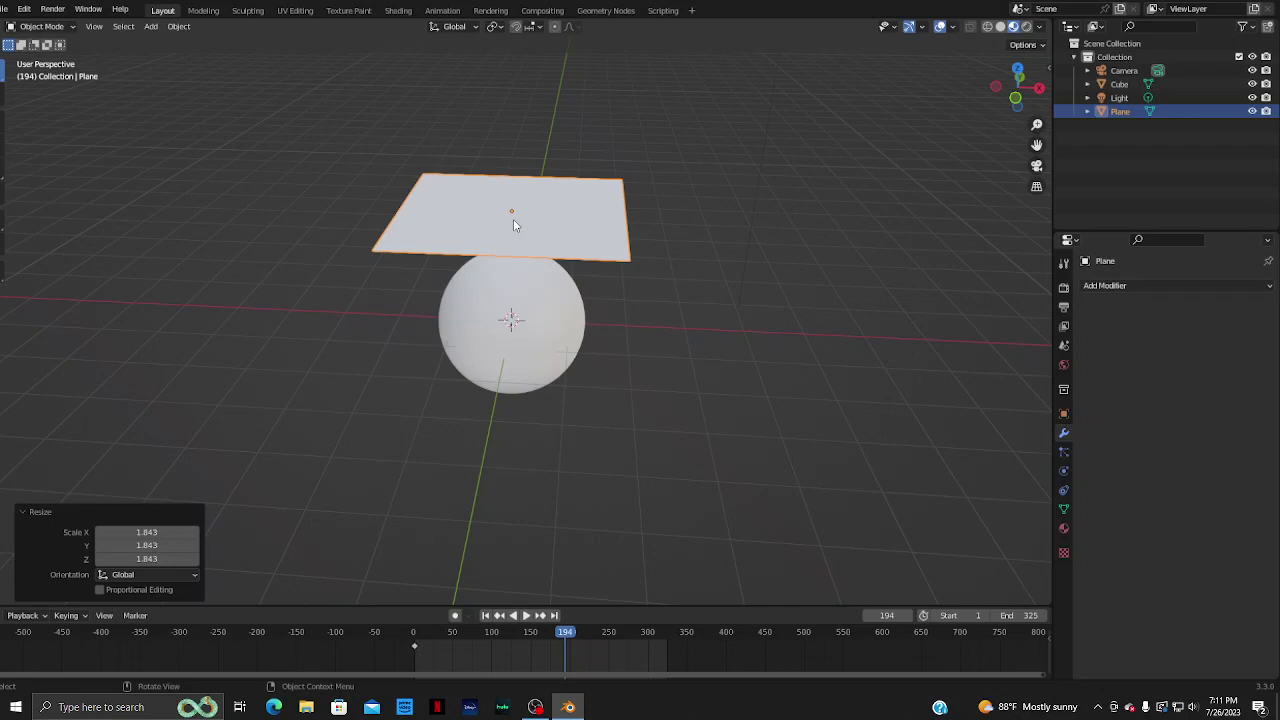
key("s")
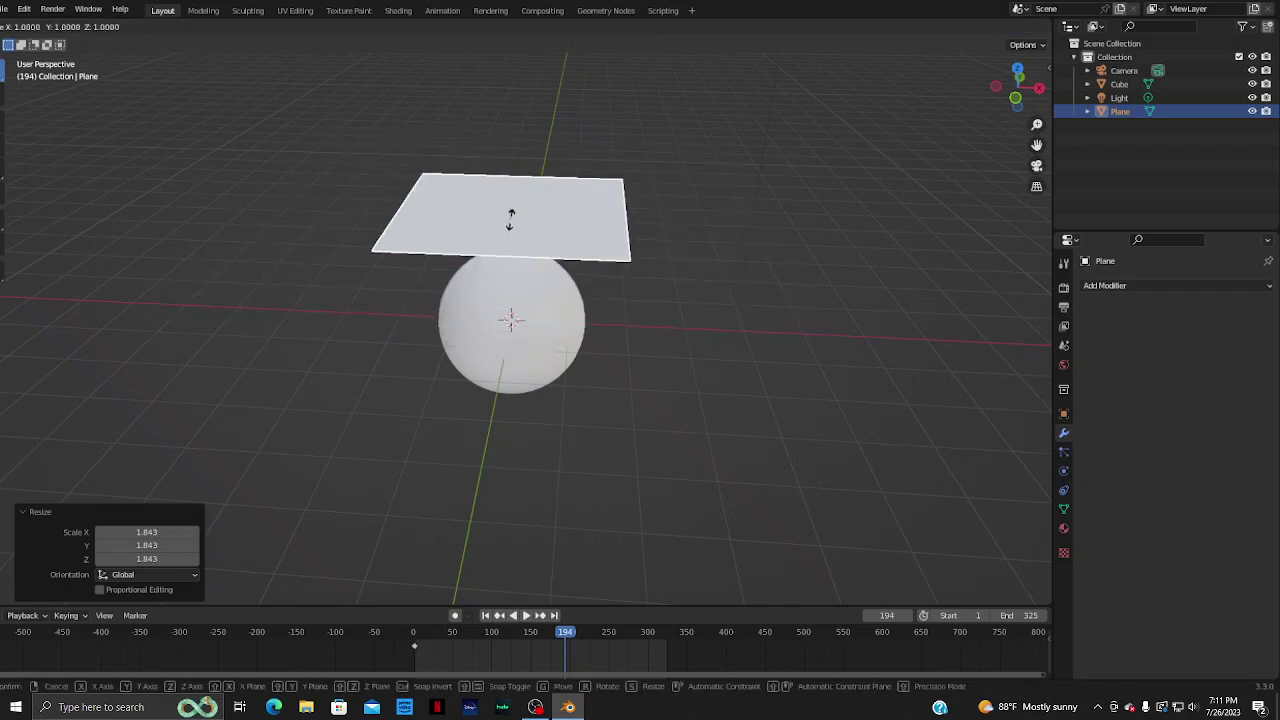
left_click(506, 227)
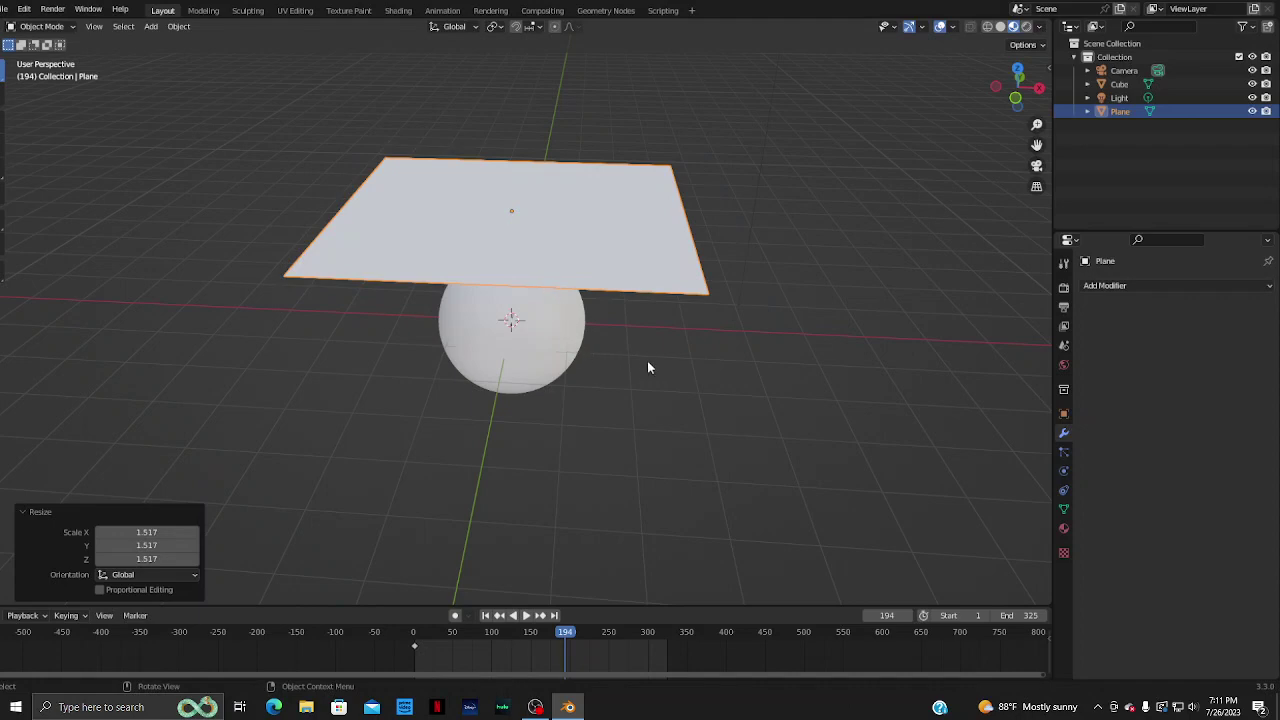
- Reselect all of the plane's vertices in Edit Mode, then return to Object Mode
key("Tab")
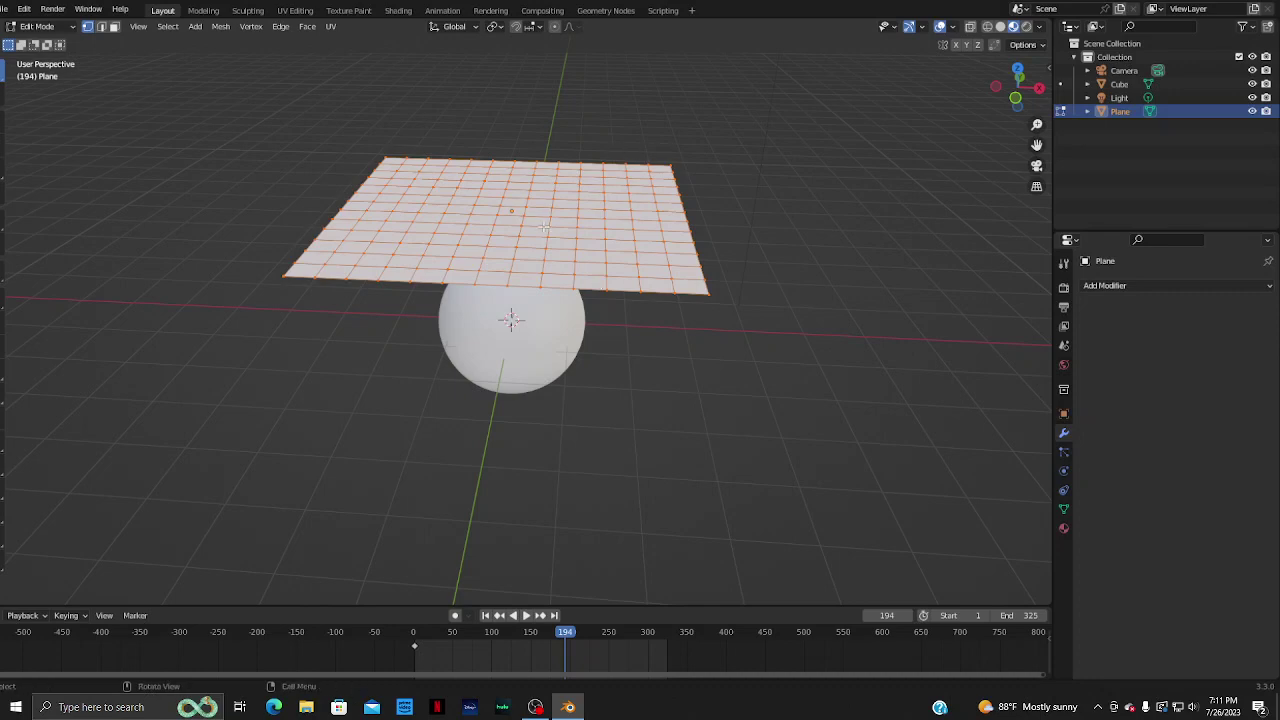
left_click(815, 234)
left_click_drag(322, 115, 771, 423)
left_click_drag(240, 94, 860, 405)
key("Tab")
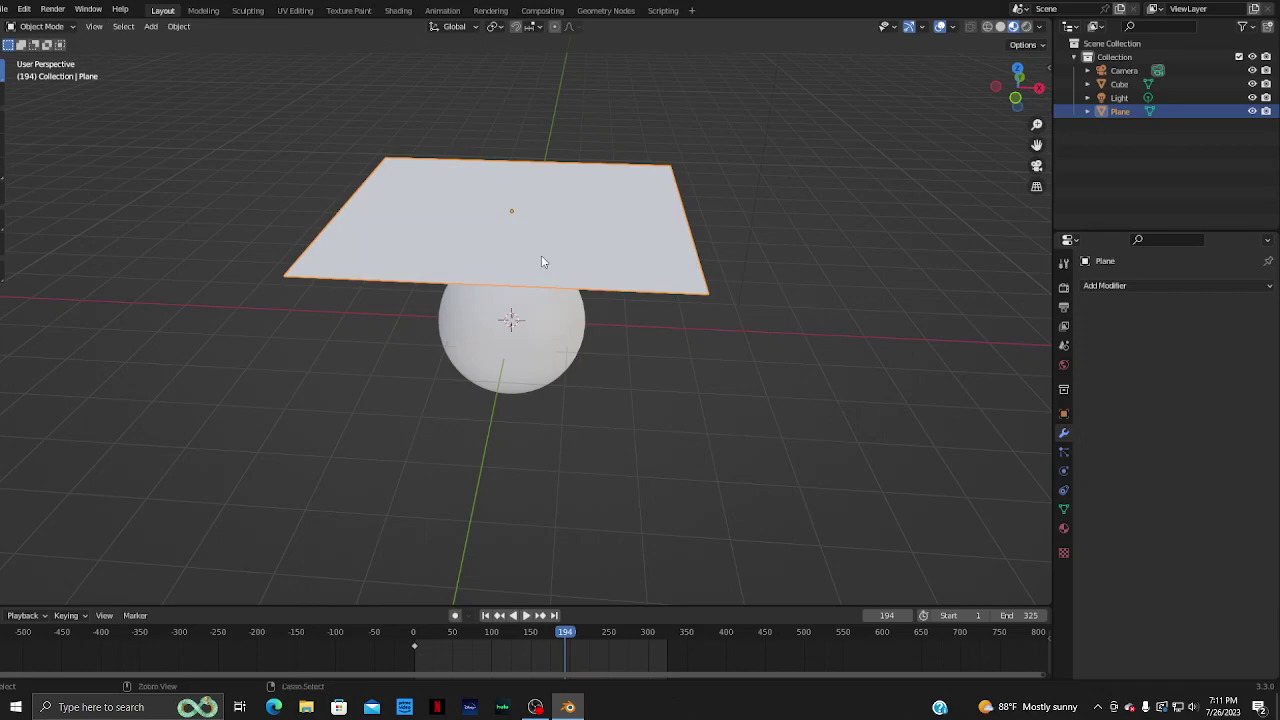
- Apply the plane's scale with Ctrl+A and deselect it
key("ctrl+a")
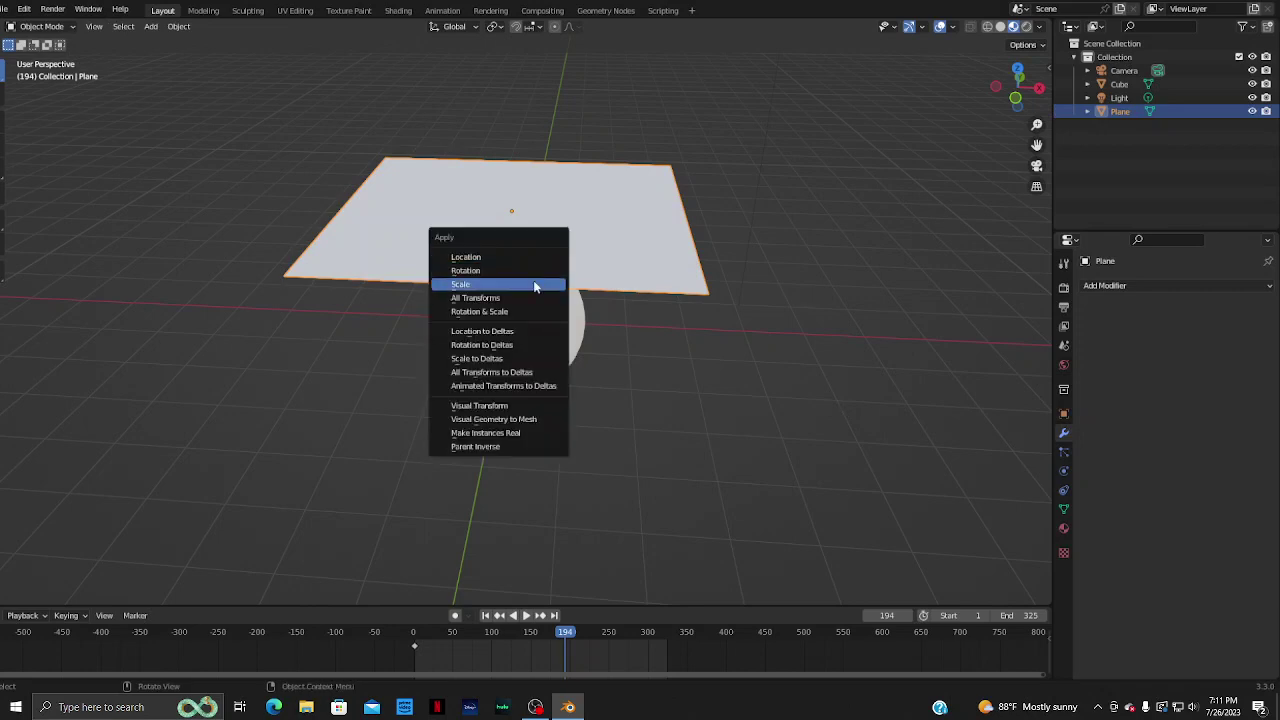
left_click(532, 284)
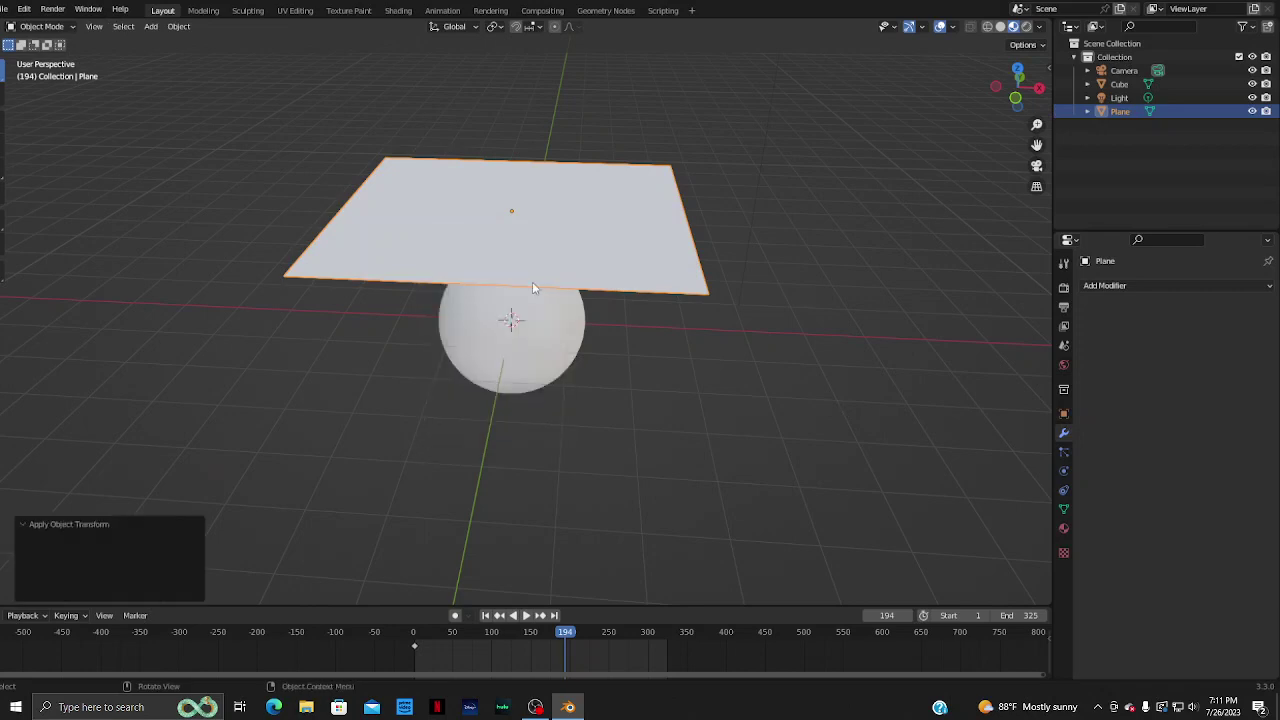
left_click(567, 478)
- Inspect the plane's grid in Edit Mode, then add a particle system and remove it
key("Tab")
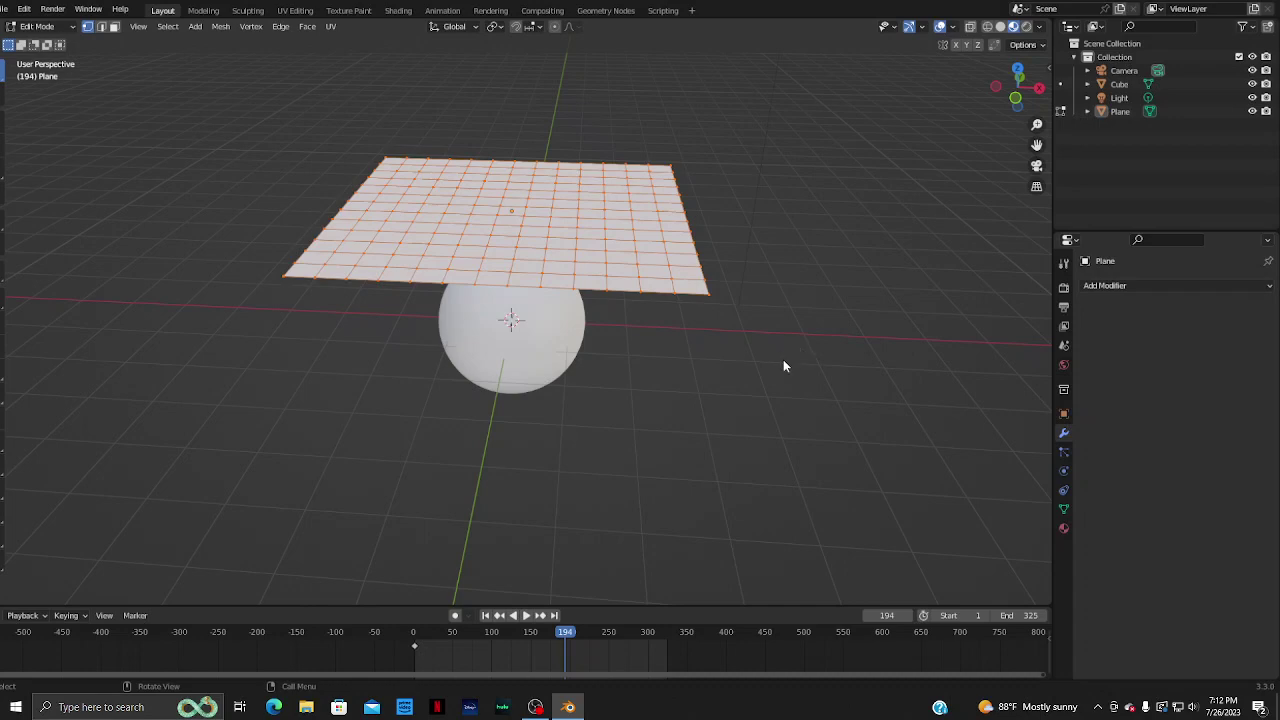
key("Tab")
left_click(1064, 451)
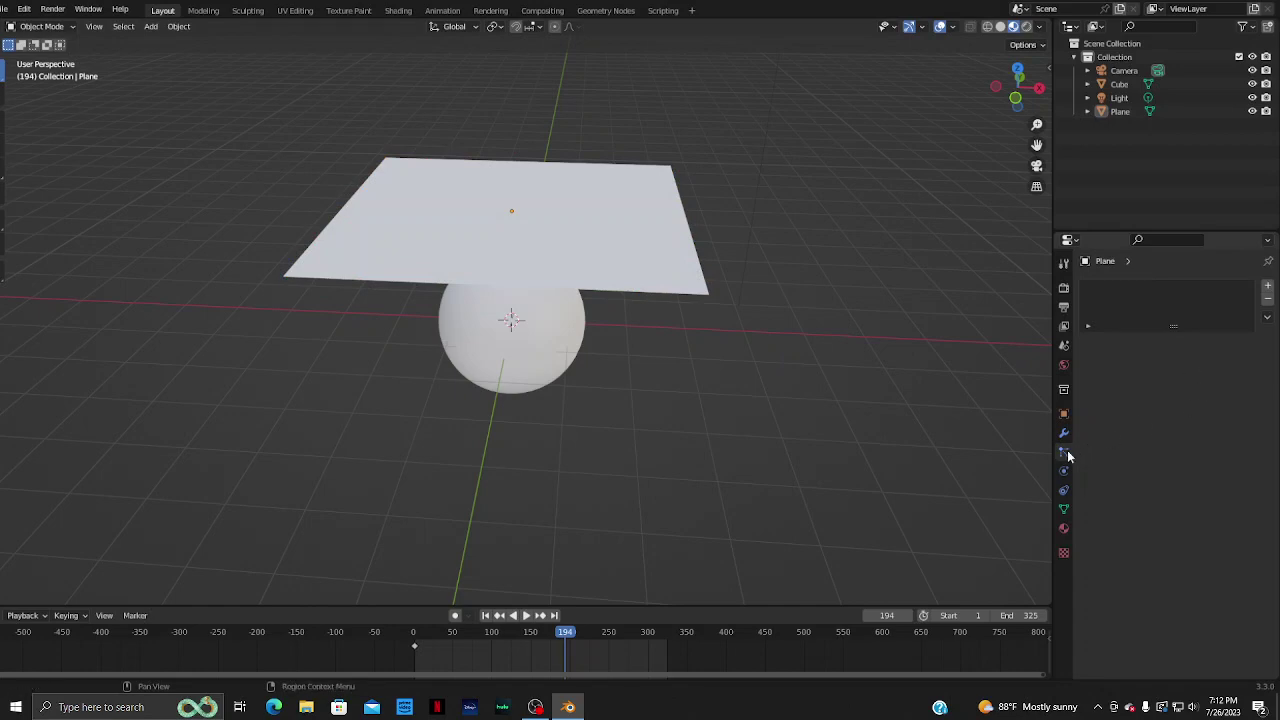
left_click(1267, 287)
mouse_move(609, 449)
middle_mouse_down()
mouse_move(675, 444)
mouse_move(698, 476)
mouse_move(605, 457)
middle_mouse_up()
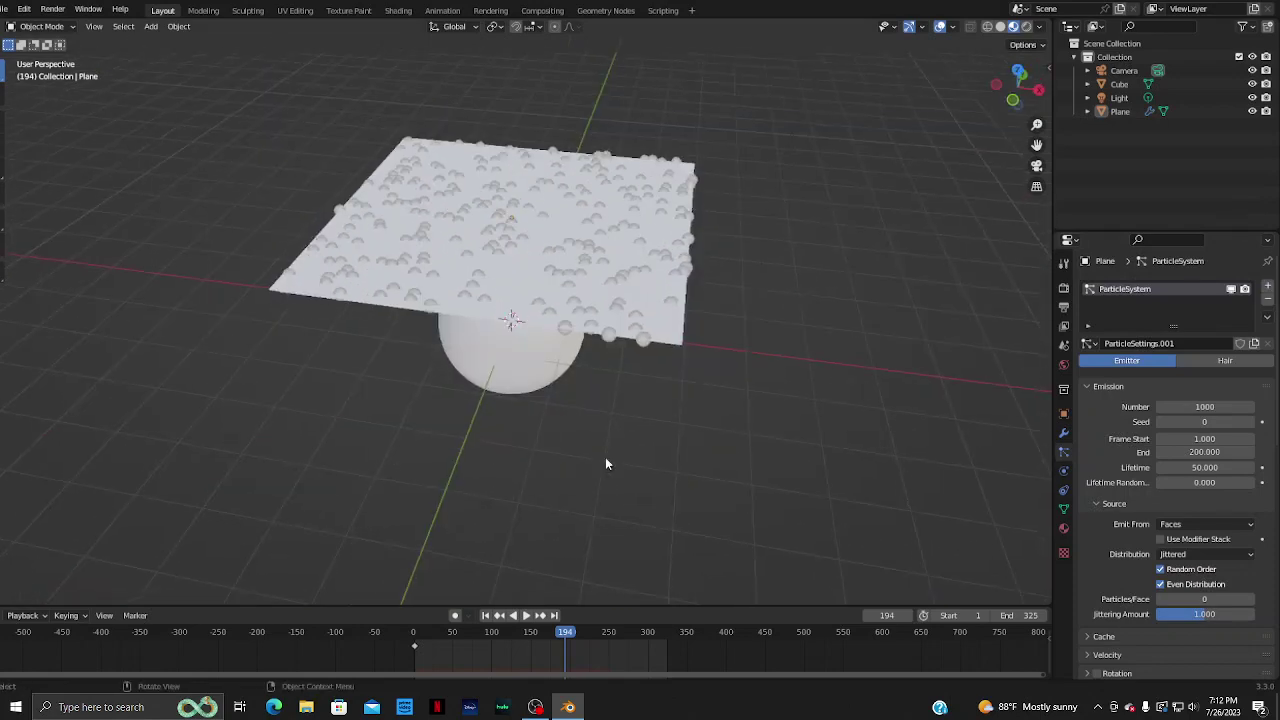
mouse_move(700, 453)
middle_mouse_down()
mouse_move(696, 437)
mouse_move(666, 443)
mouse_move(700, 431)
mouse_move(686, 455)
mouse_move(723, 458)
middle_mouse_up()
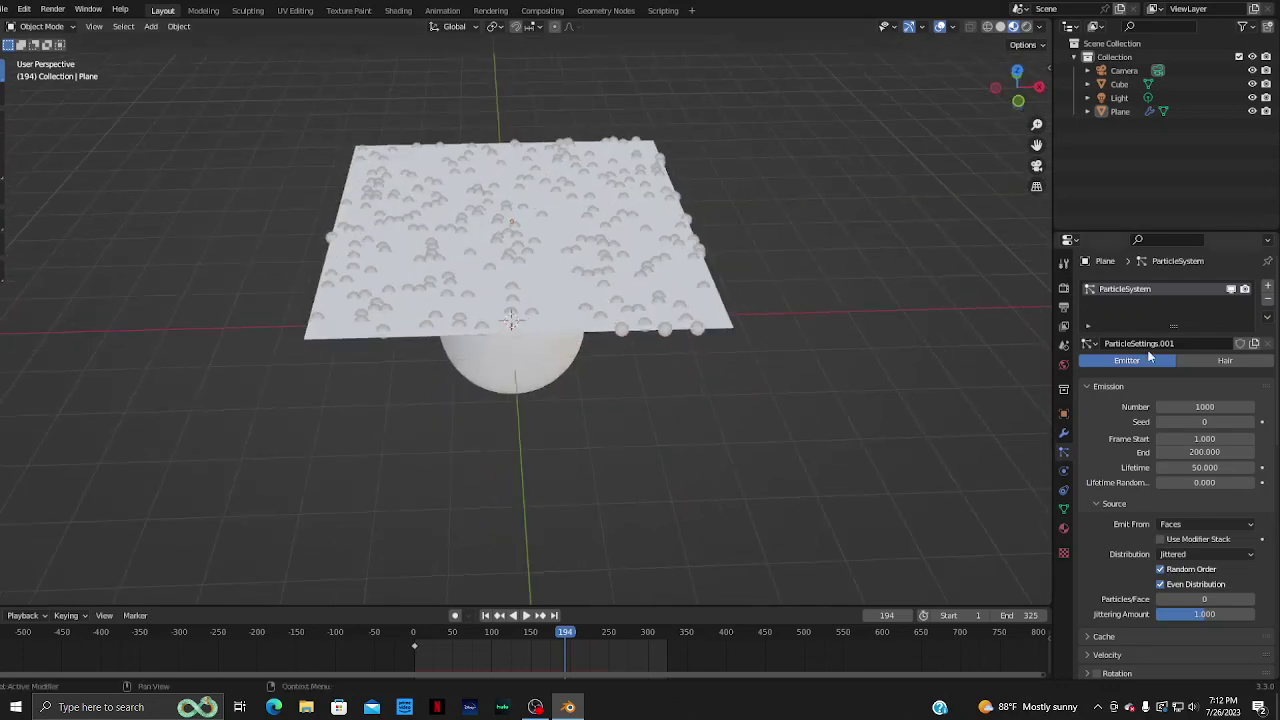
mouse_move(1275, 314)
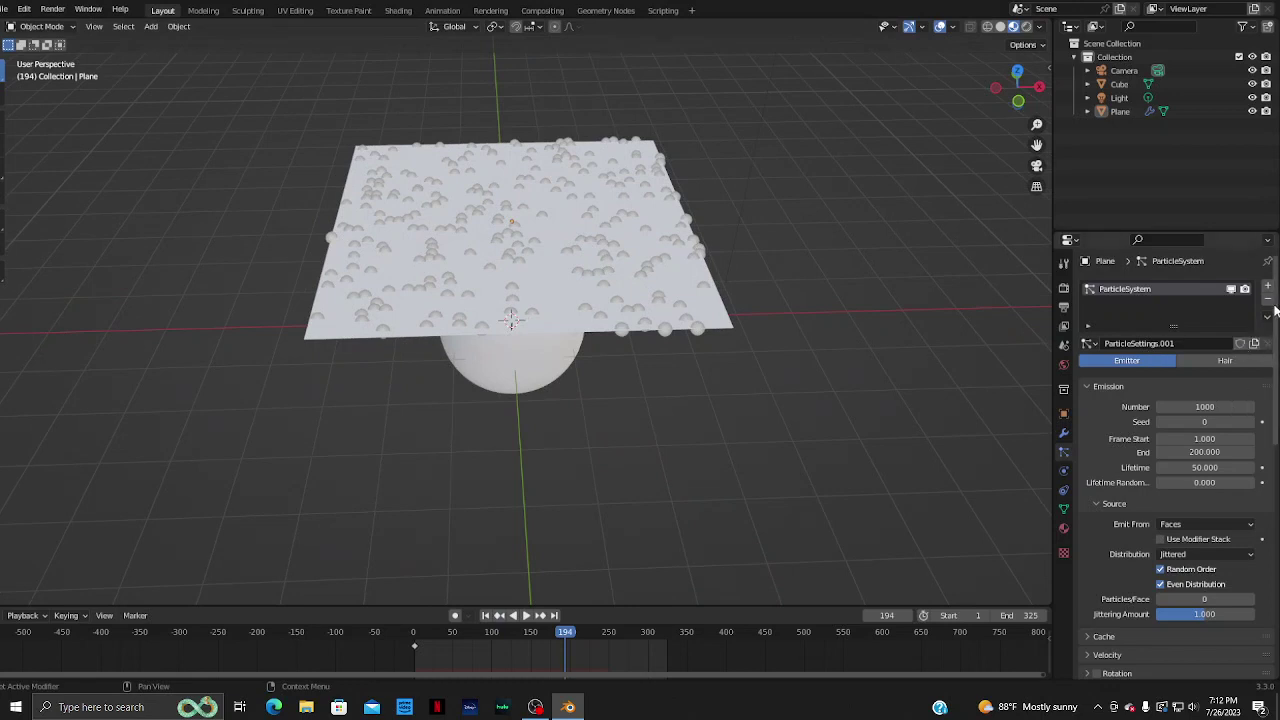
left_click(1267, 299)
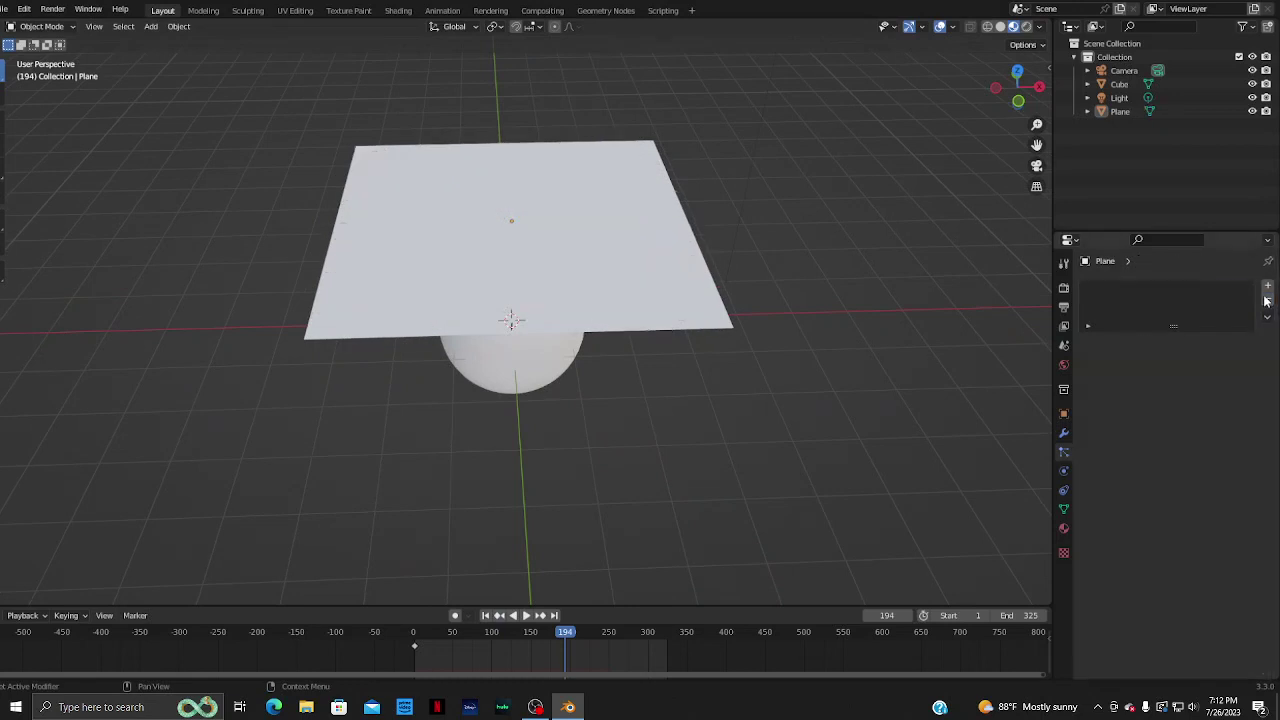
- Add Cloth physics to the plane at default settings, keeping it visible in the viewport
left_click(1063, 471)
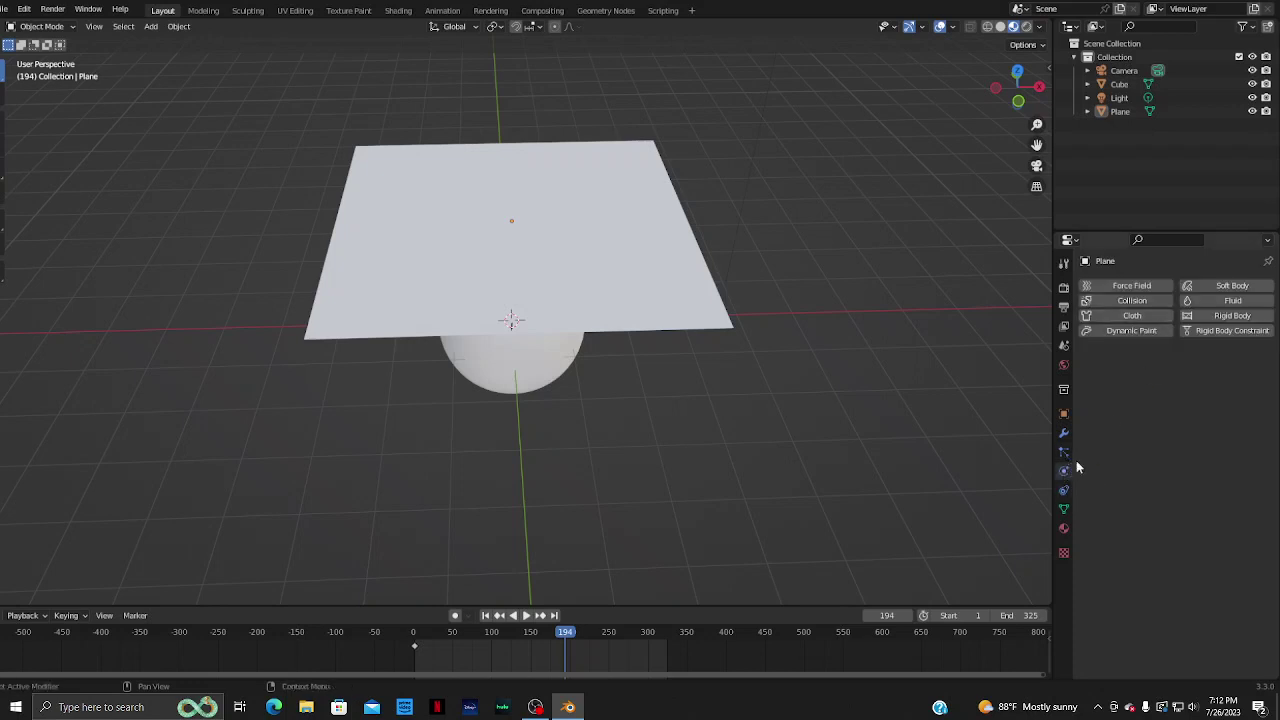
left_click(1146, 318)
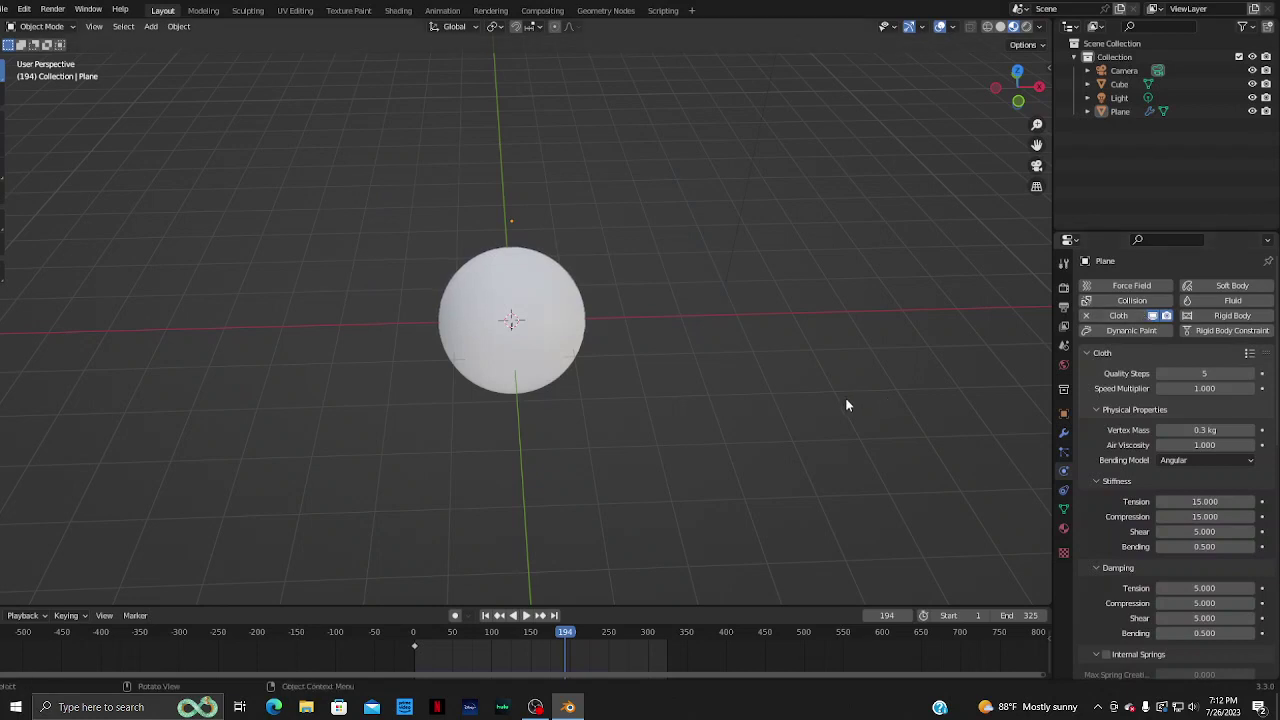
left_click(1086, 315)
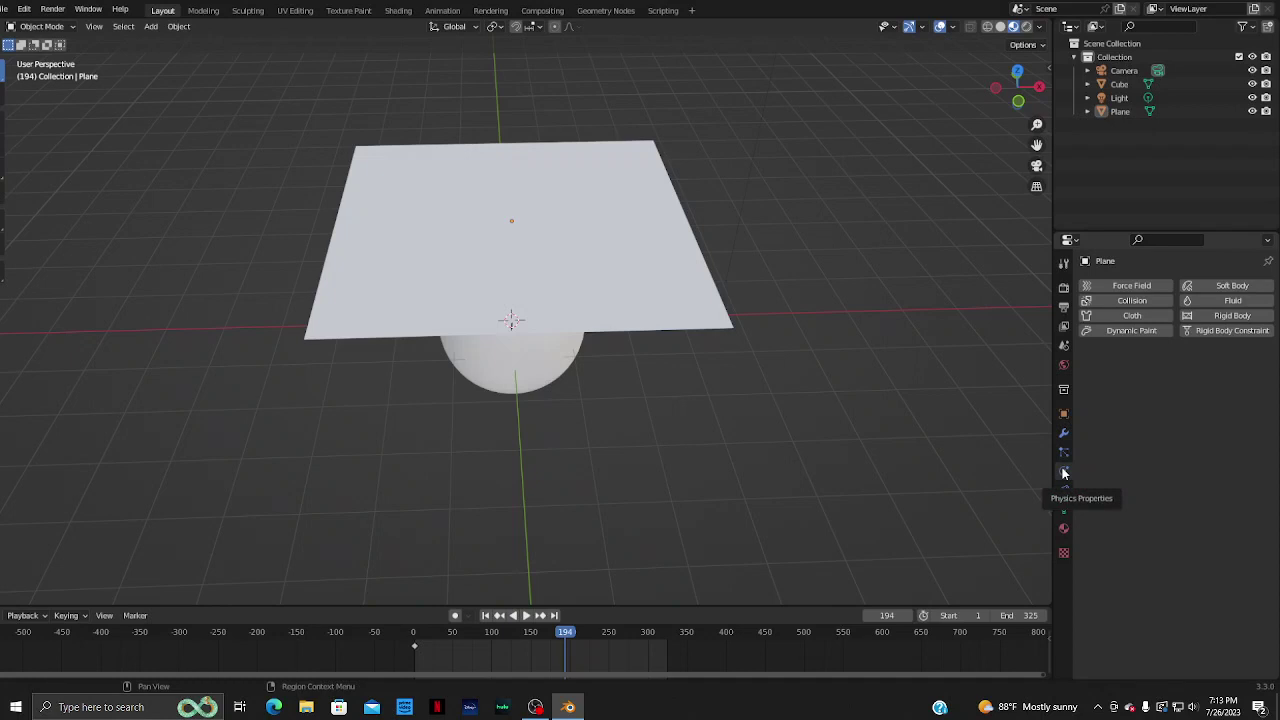
left_click(1132, 315)
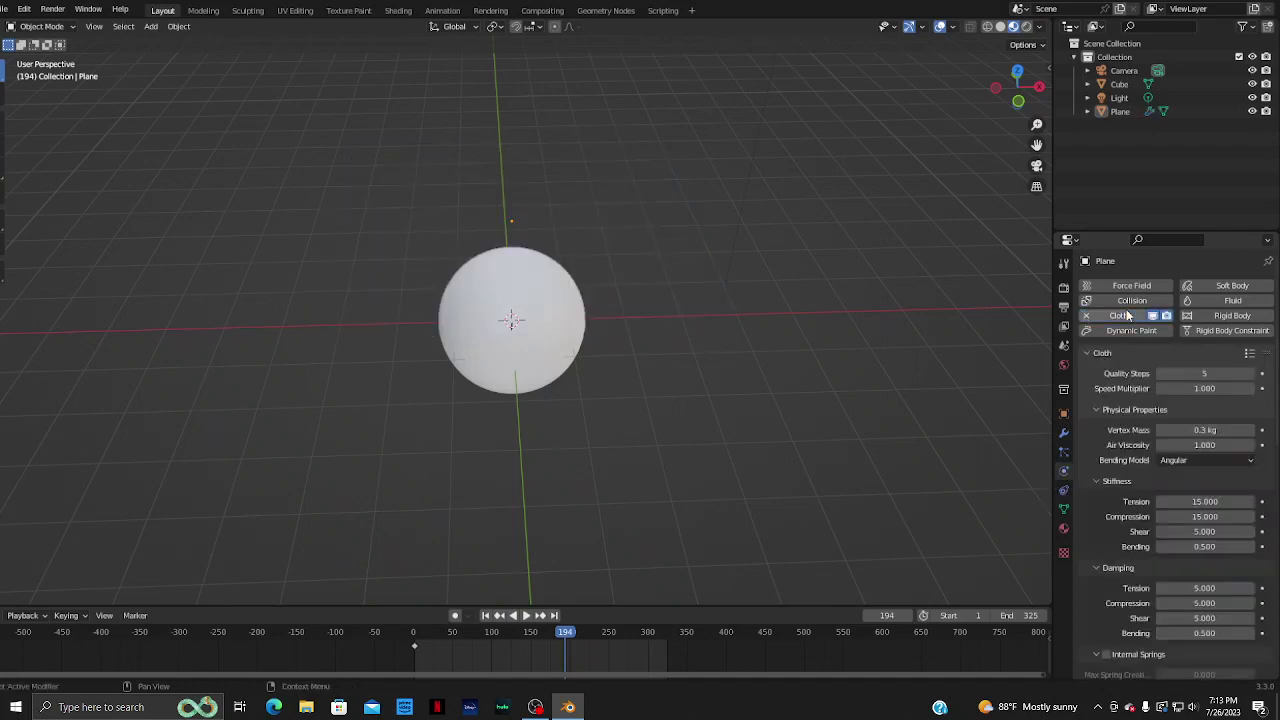
mouse_move(691, 421)
middle_mouse_down()
mouse_move(753, 361)
mouse_move(689, 368)
middle_mouse_up()
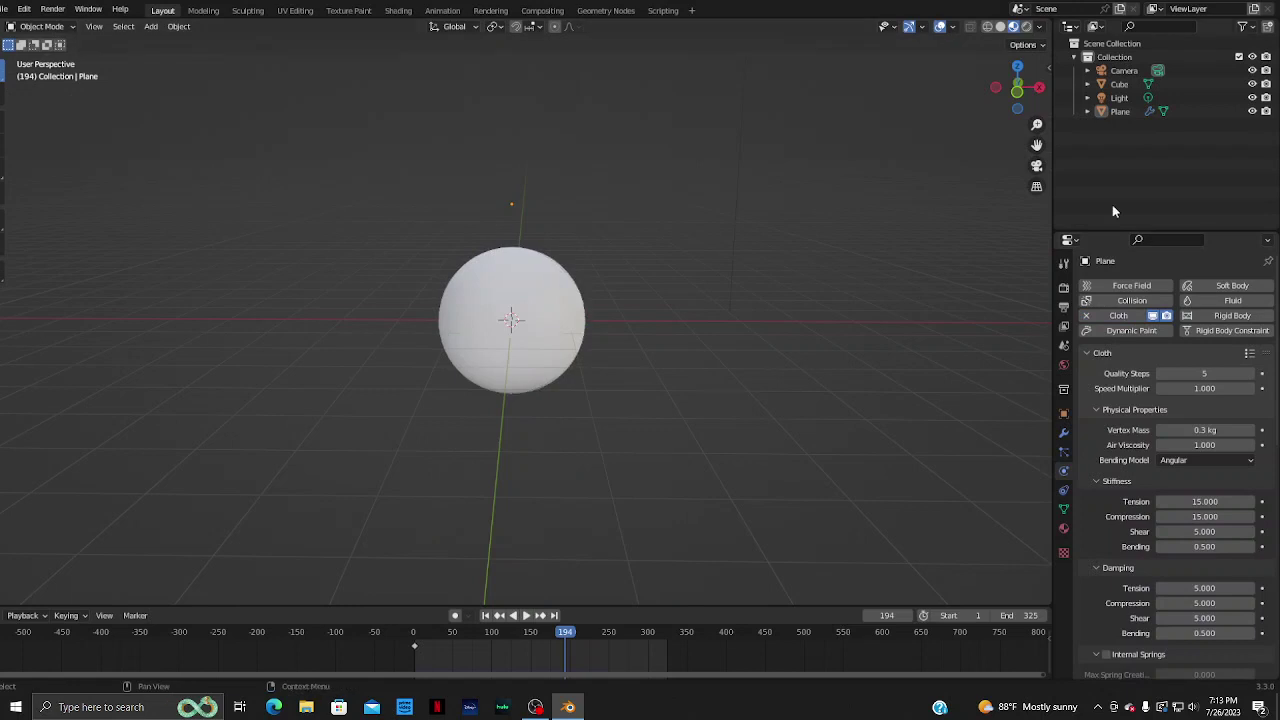
left_click(1153, 315)
left_click(1153, 315)
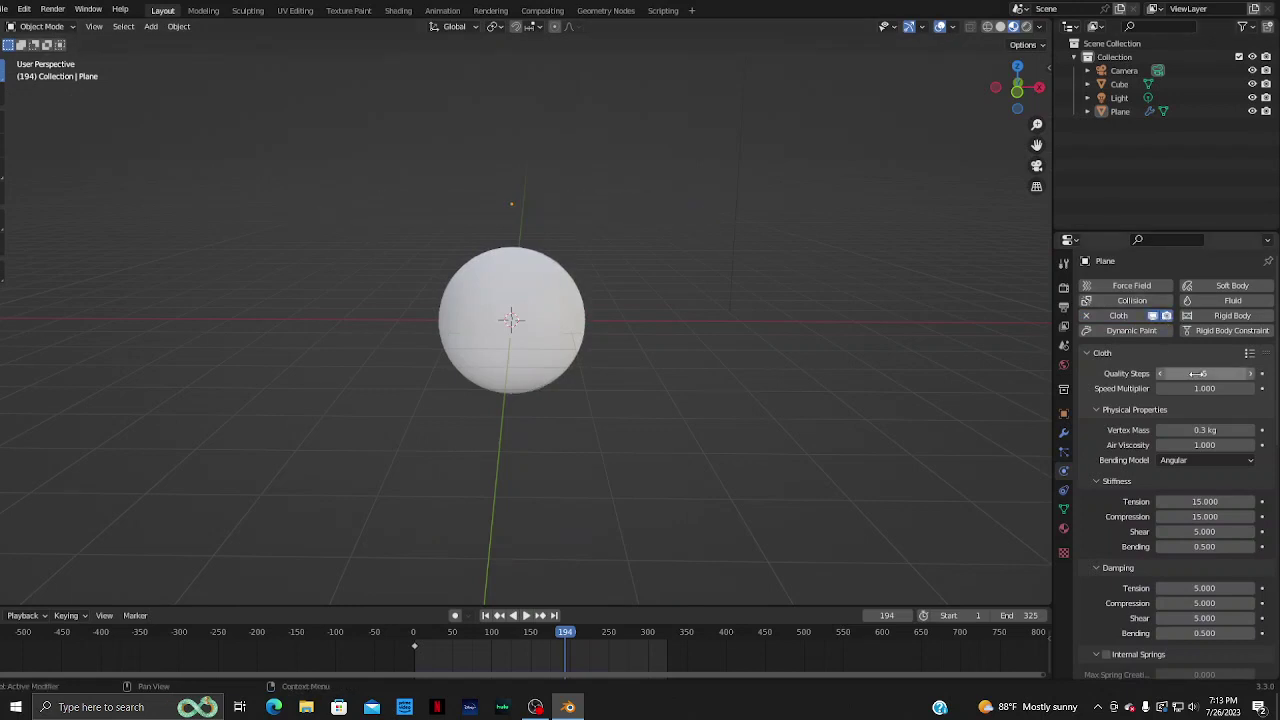
- Play the cloth simulation from frame 1, then stop and rewind
left_click(485, 615)
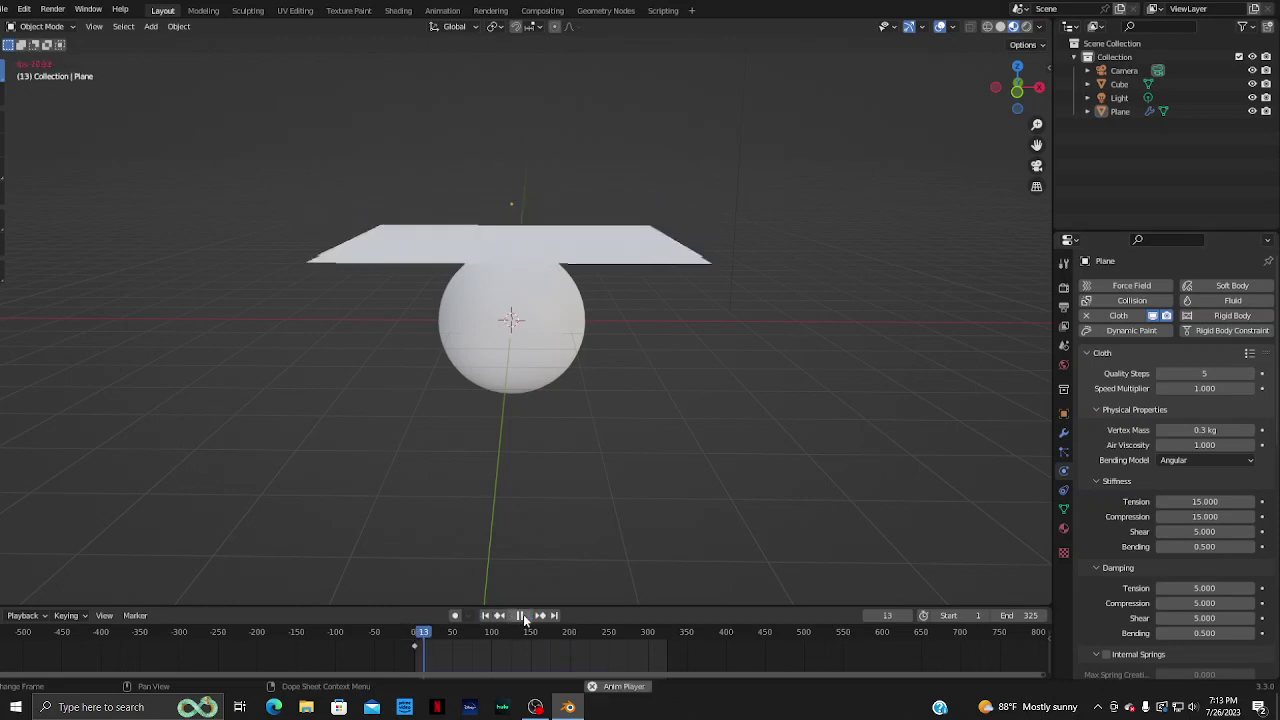
left_click(487, 616)
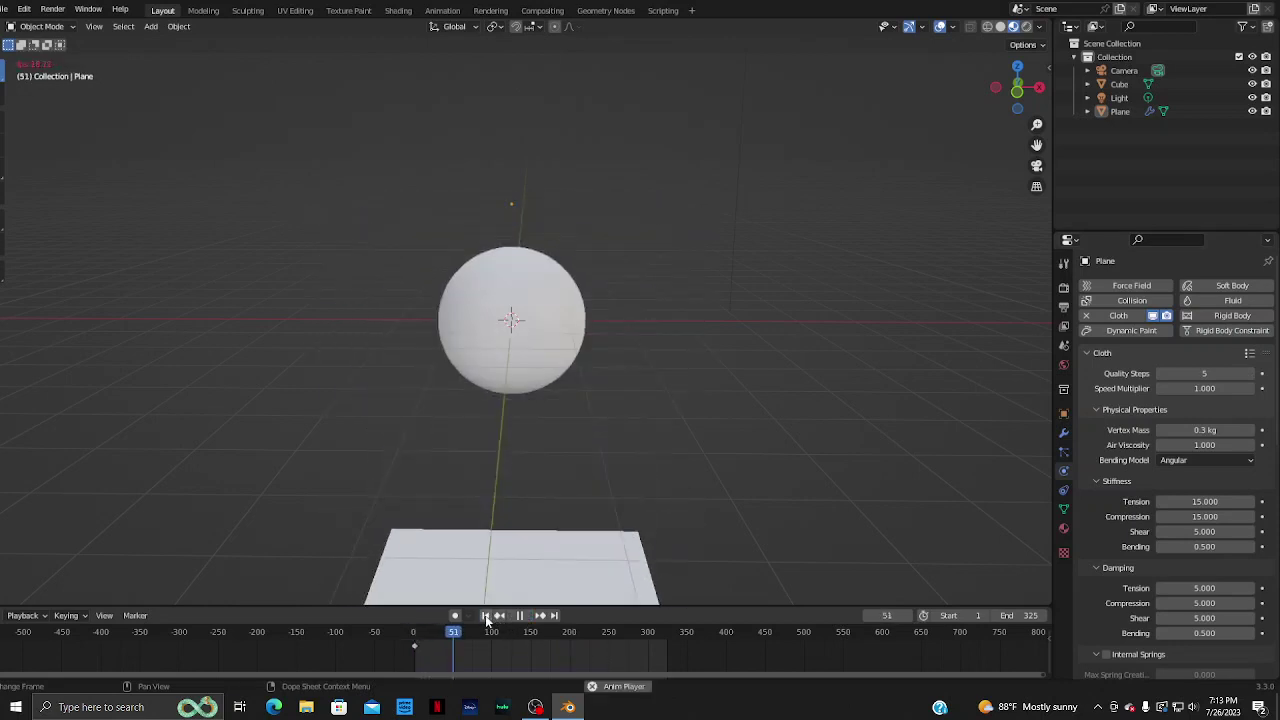
left_click(516, 618)
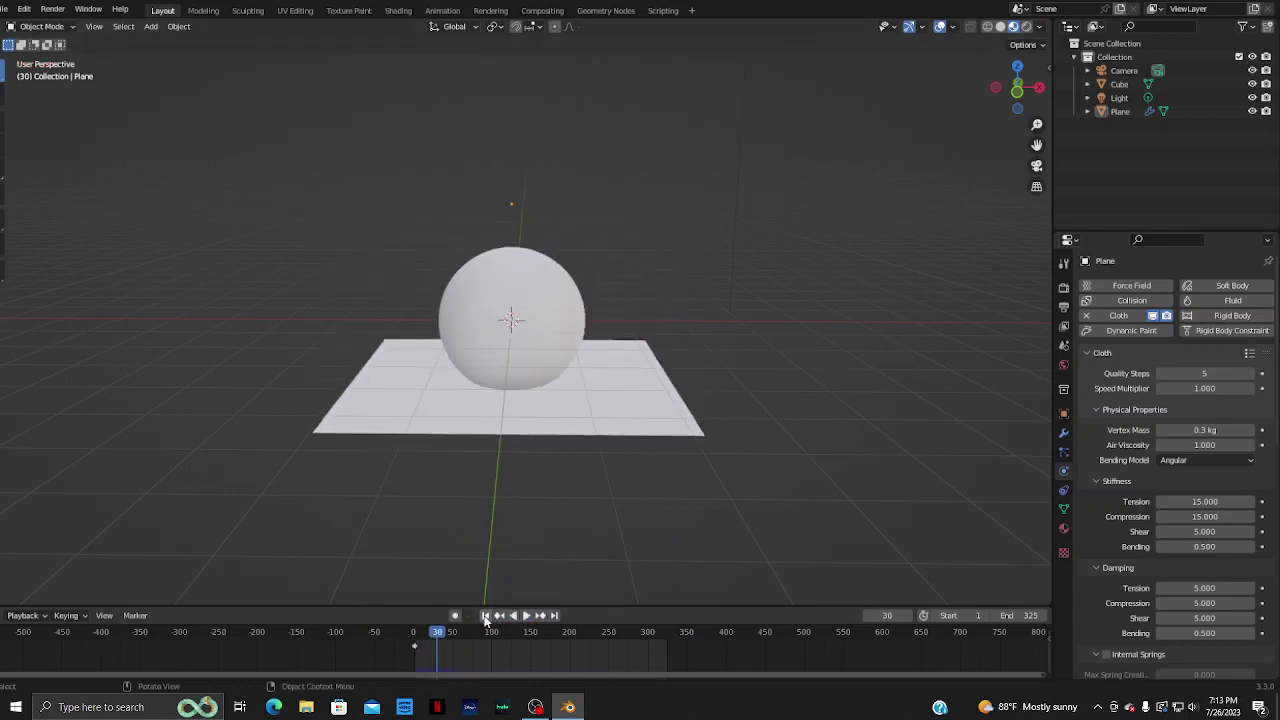
left_click(486, 616)
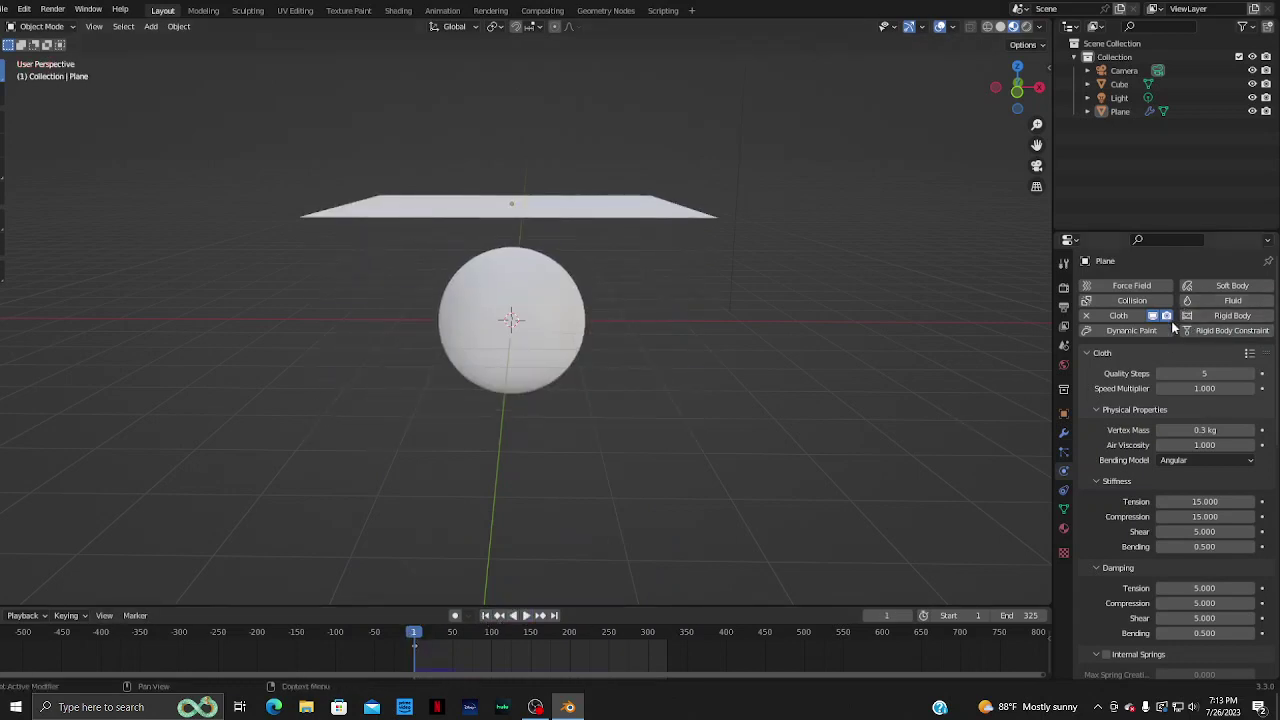
- Add Collision physics to the plane and test the playback
left_click(618, 214)
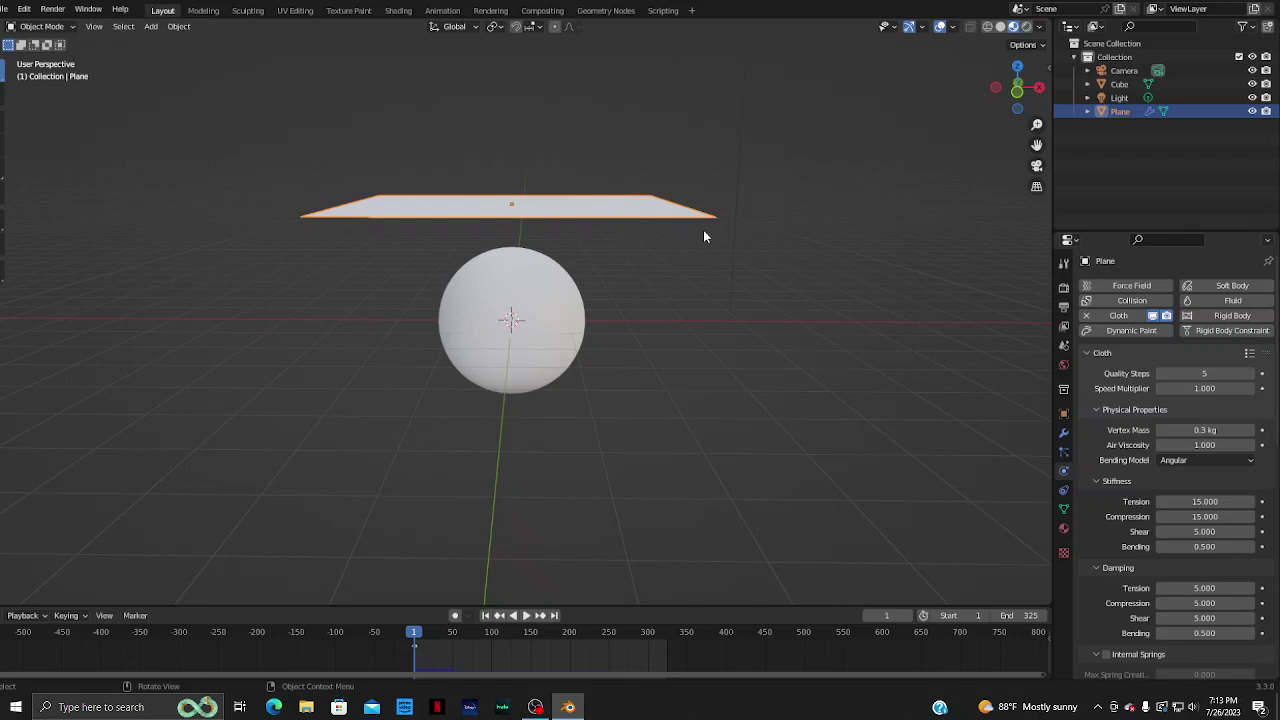
left_click(1134, 300)
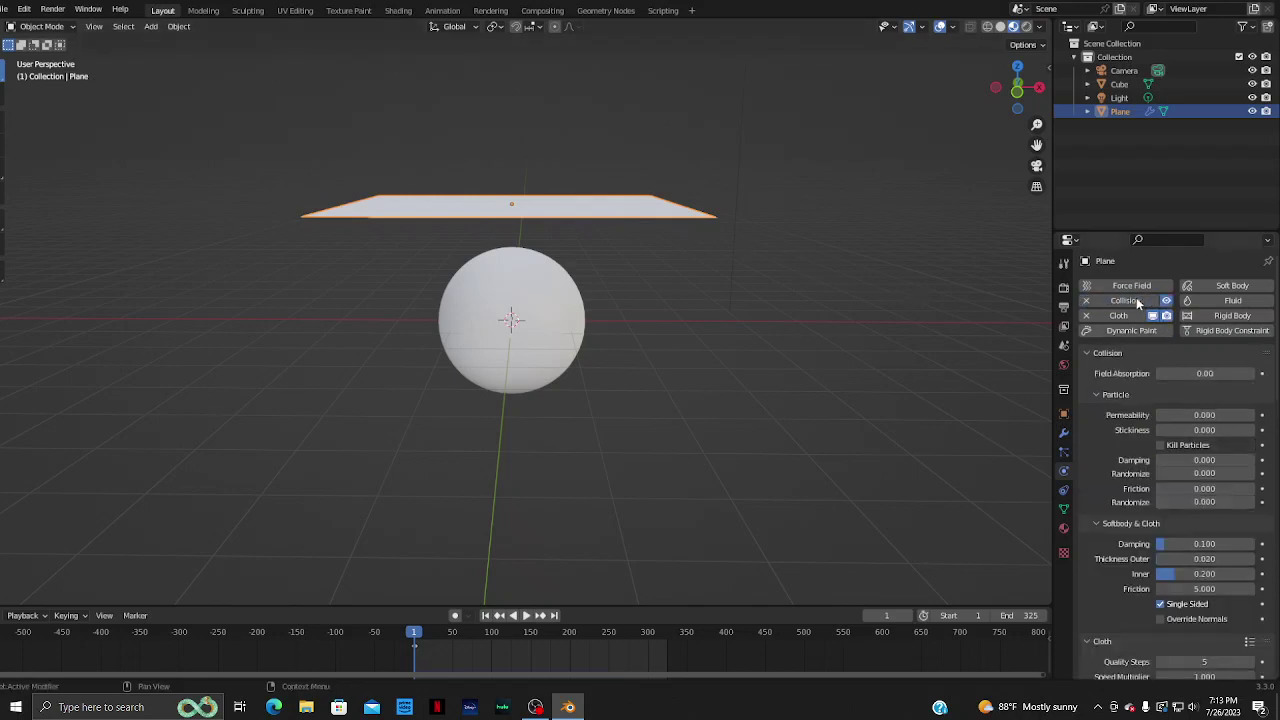
left_click(524, 617)
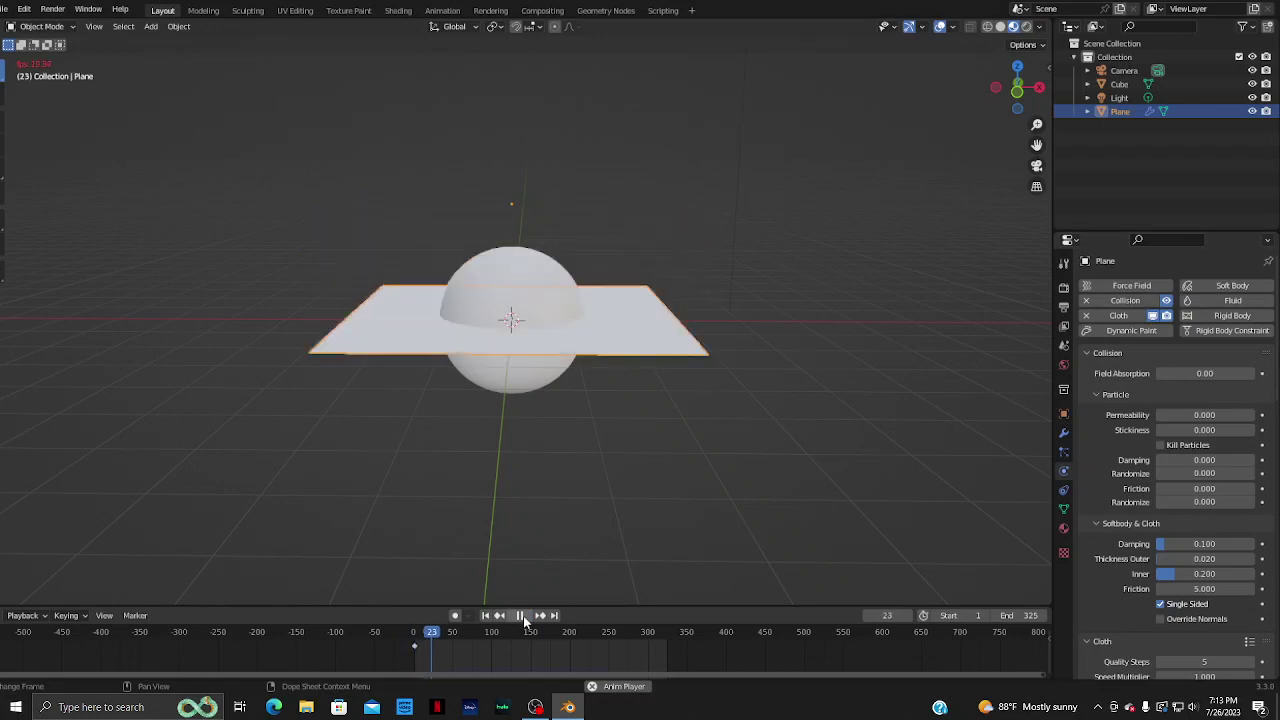
left_click(520, 616)
left_click(485, 616)
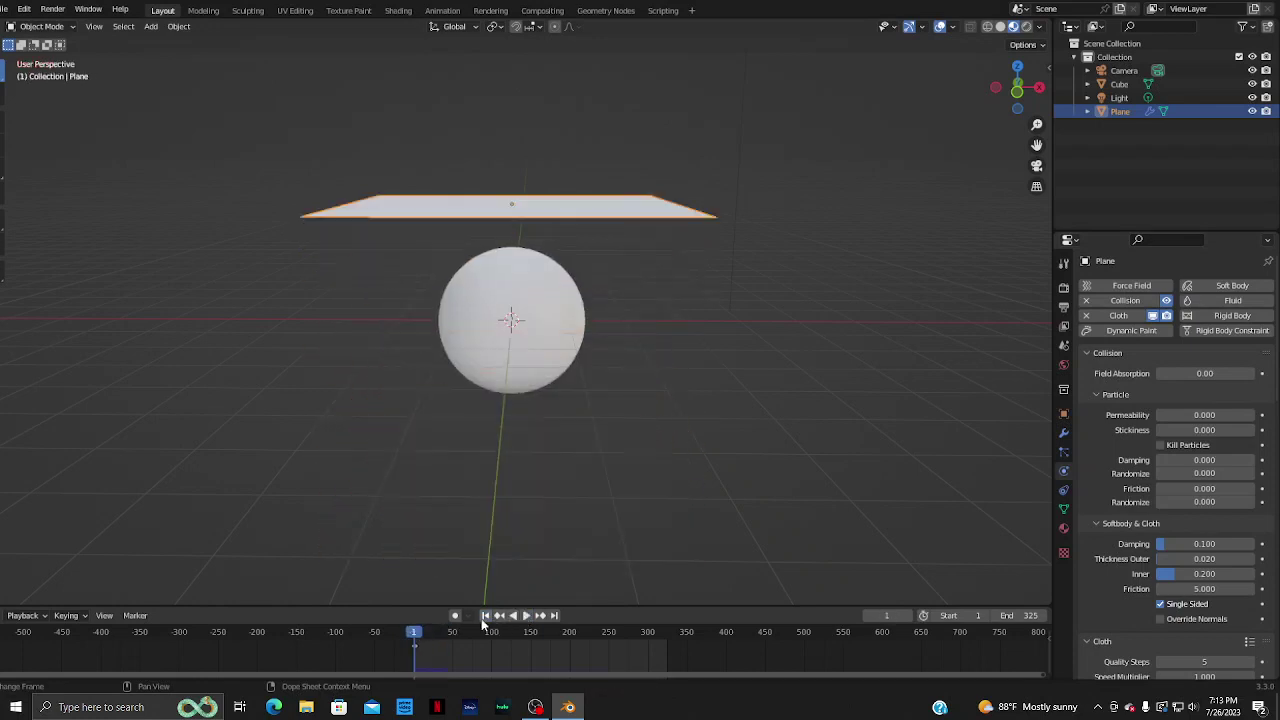
- Give the sphere Collision, remove it from the plane, and replay the drape
left_click(515, 327)
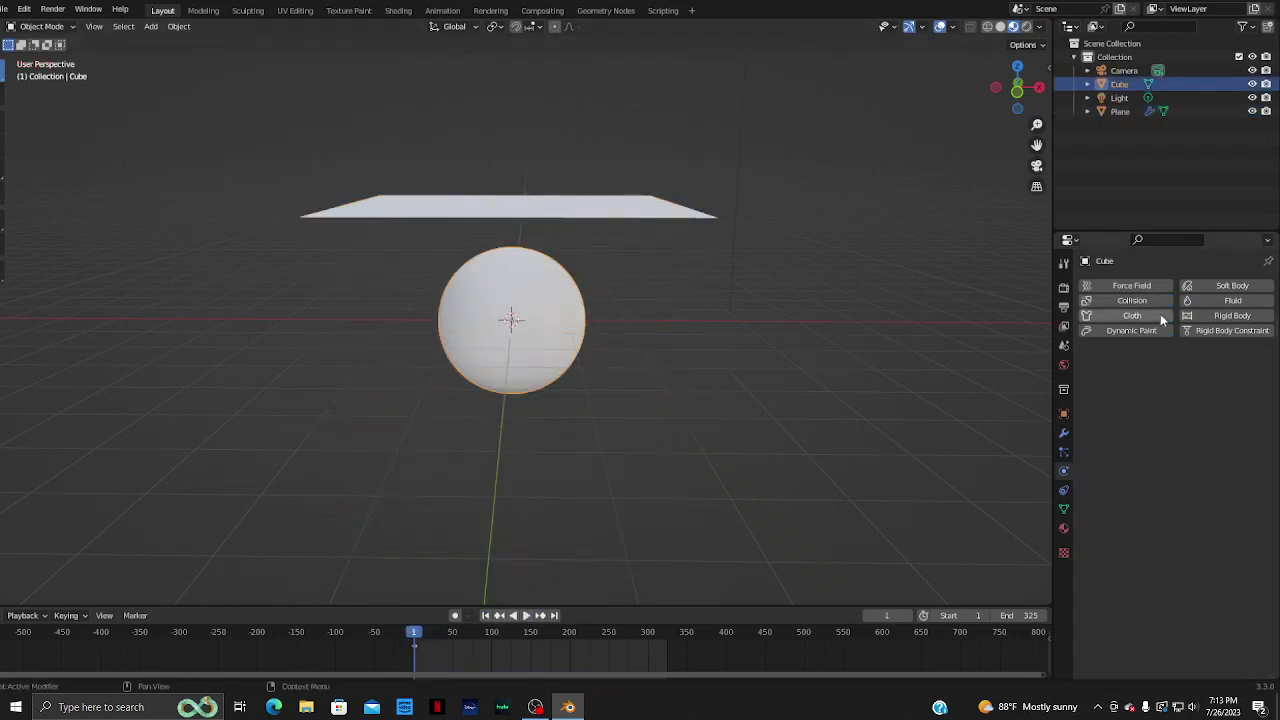
left_click(1132, 300)
left_click(515, 207)
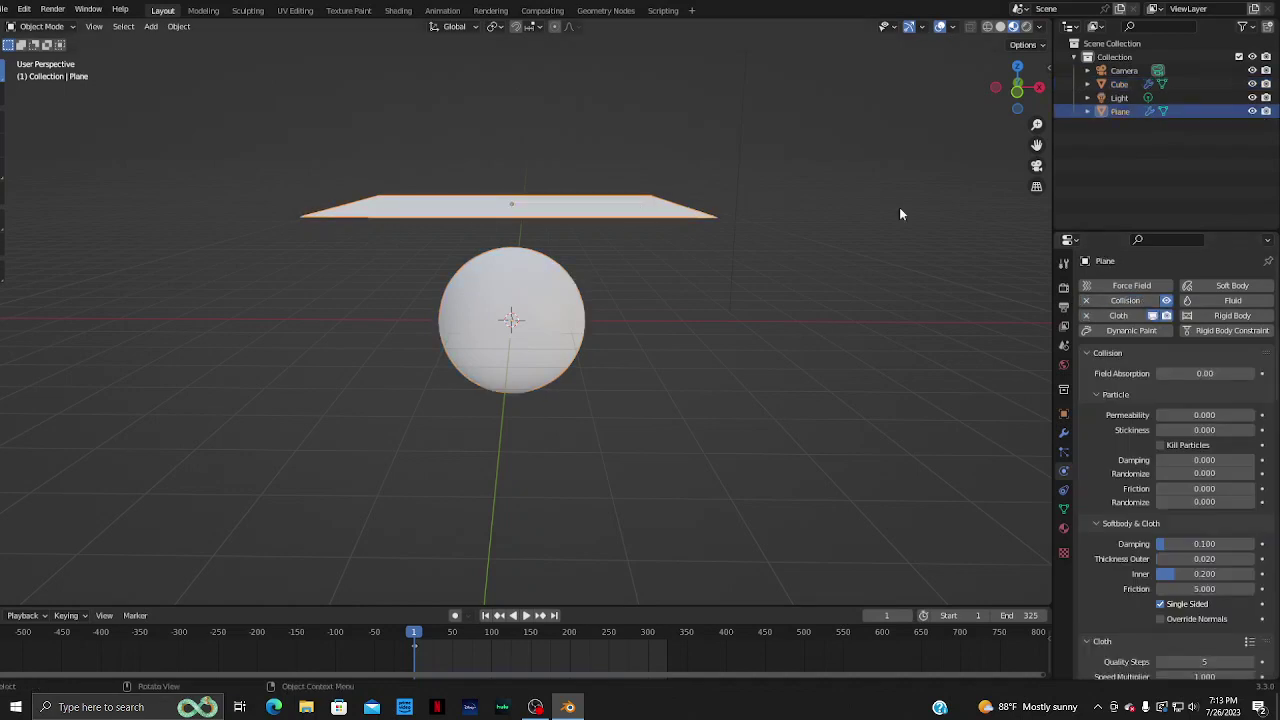
left_click(1086, 300)
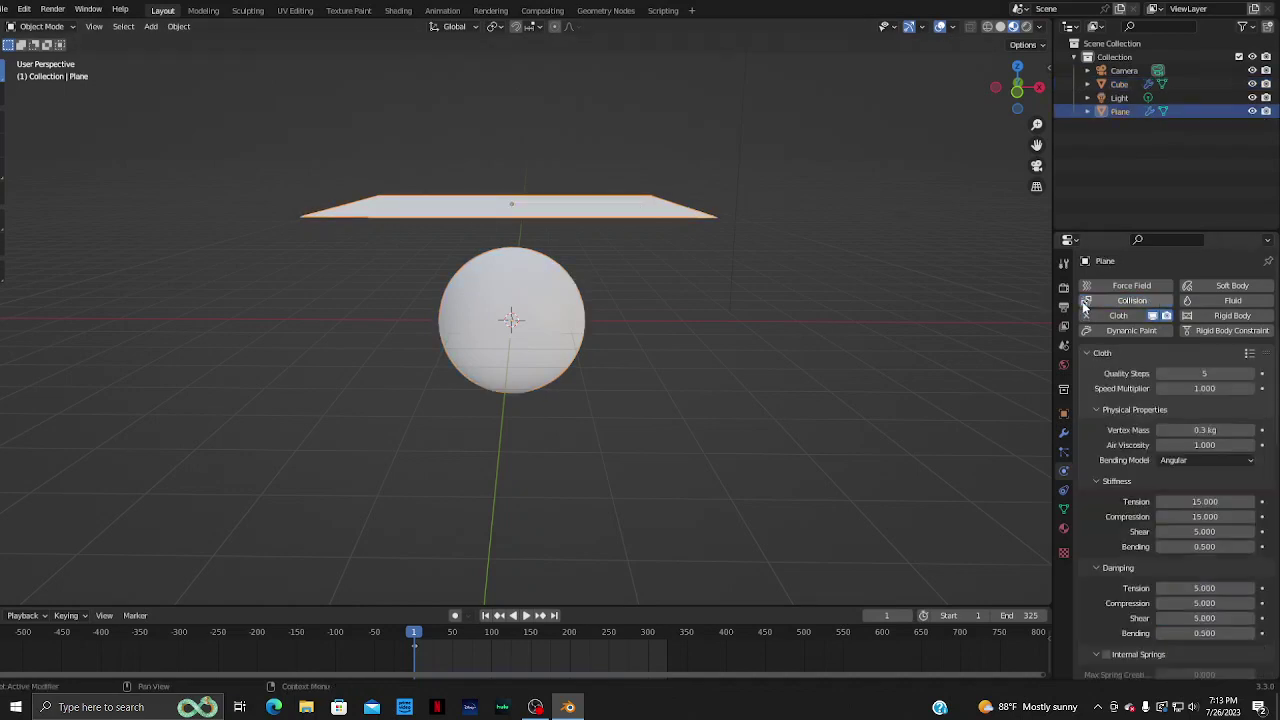
left_click(528, 616)
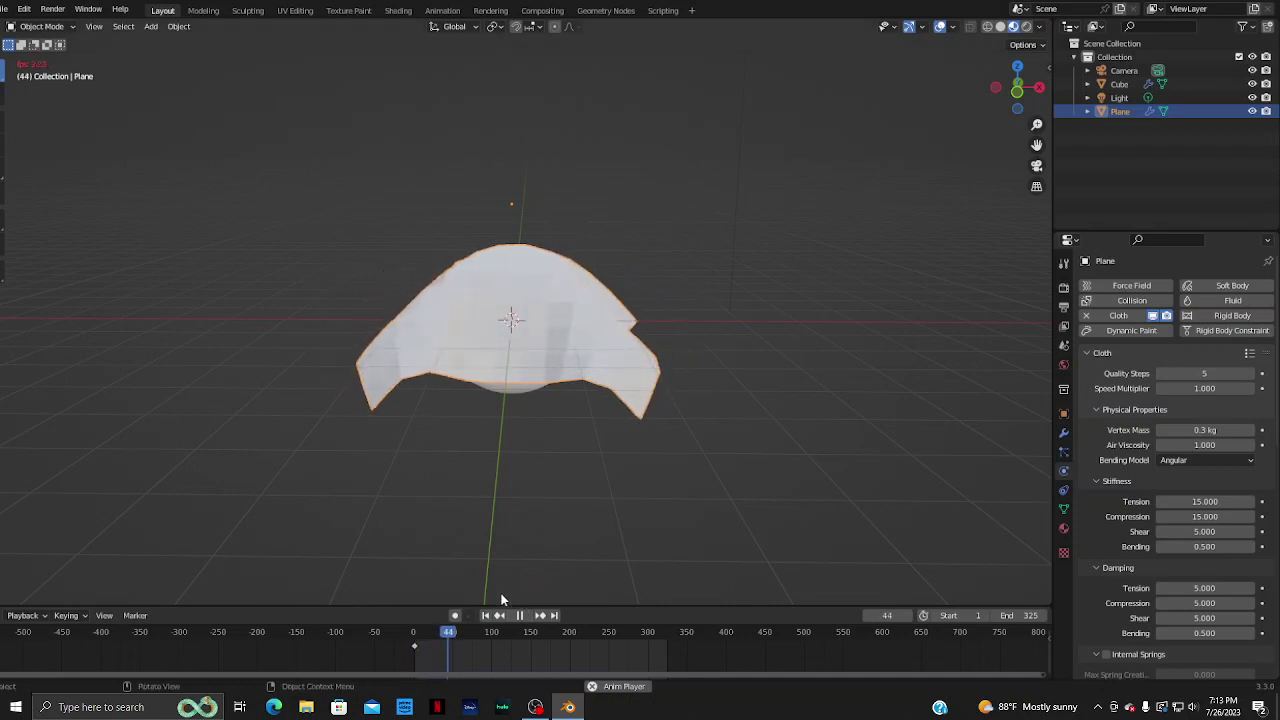
left_click(486, 615)
key("space")
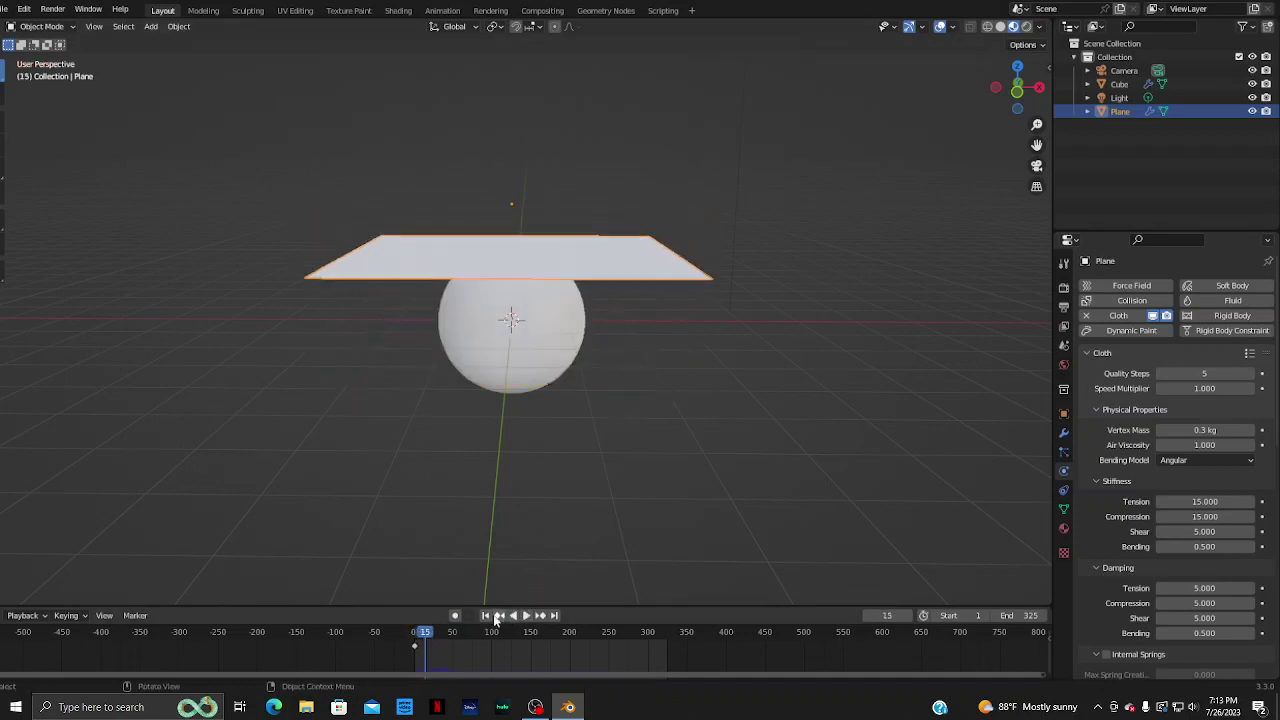
left_click(486, 615)
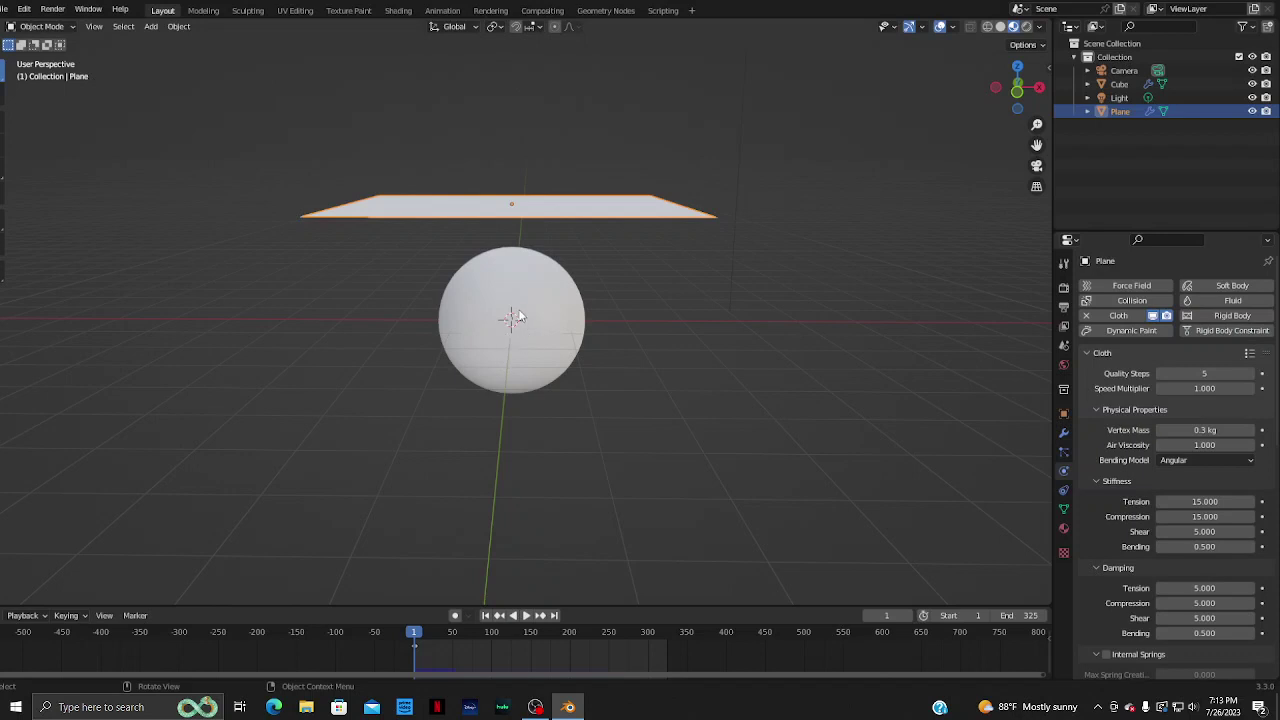
- Replay the drape, undo the plane's accidental move, then stop and rewind to frame 1
key("space")
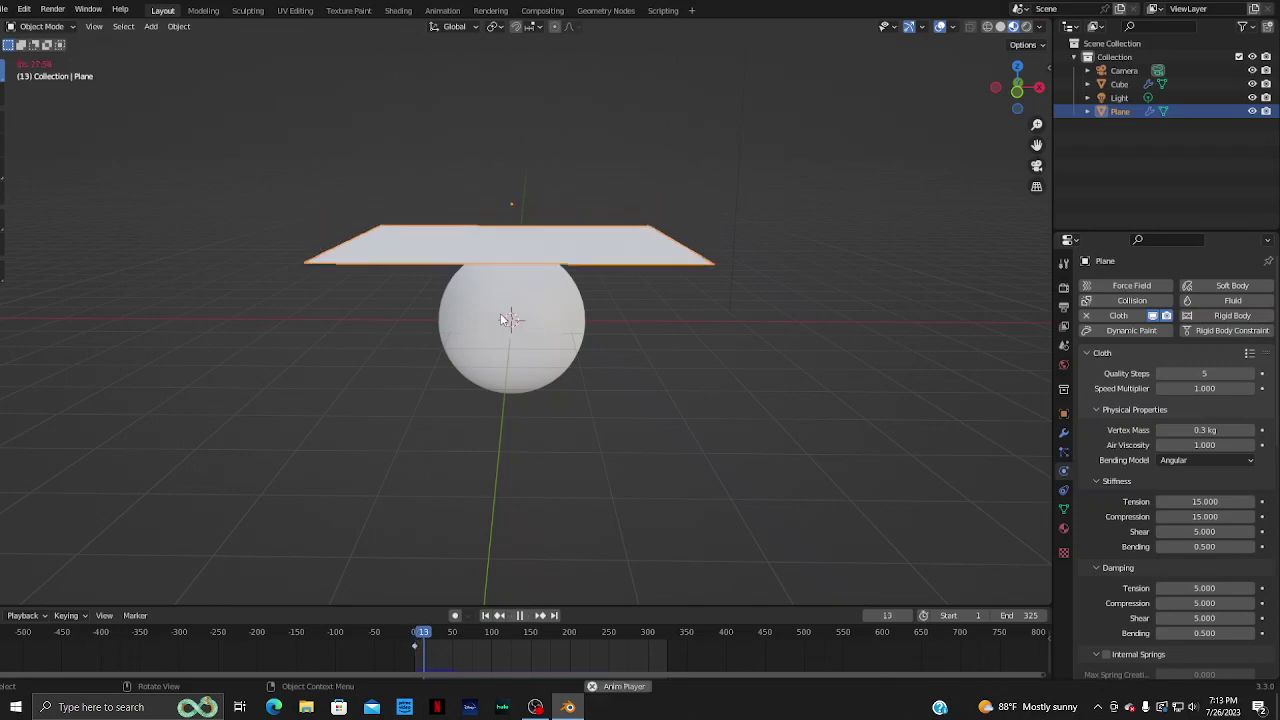
key("g")
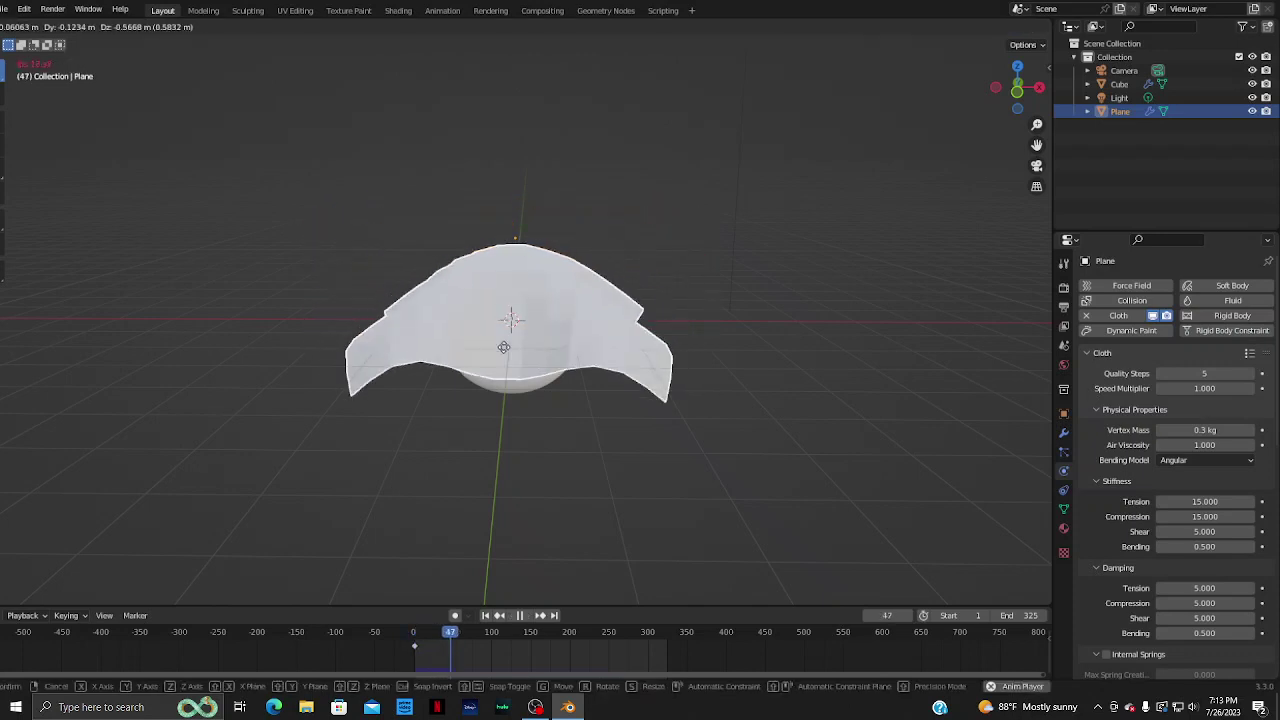
left_click(521, 373)
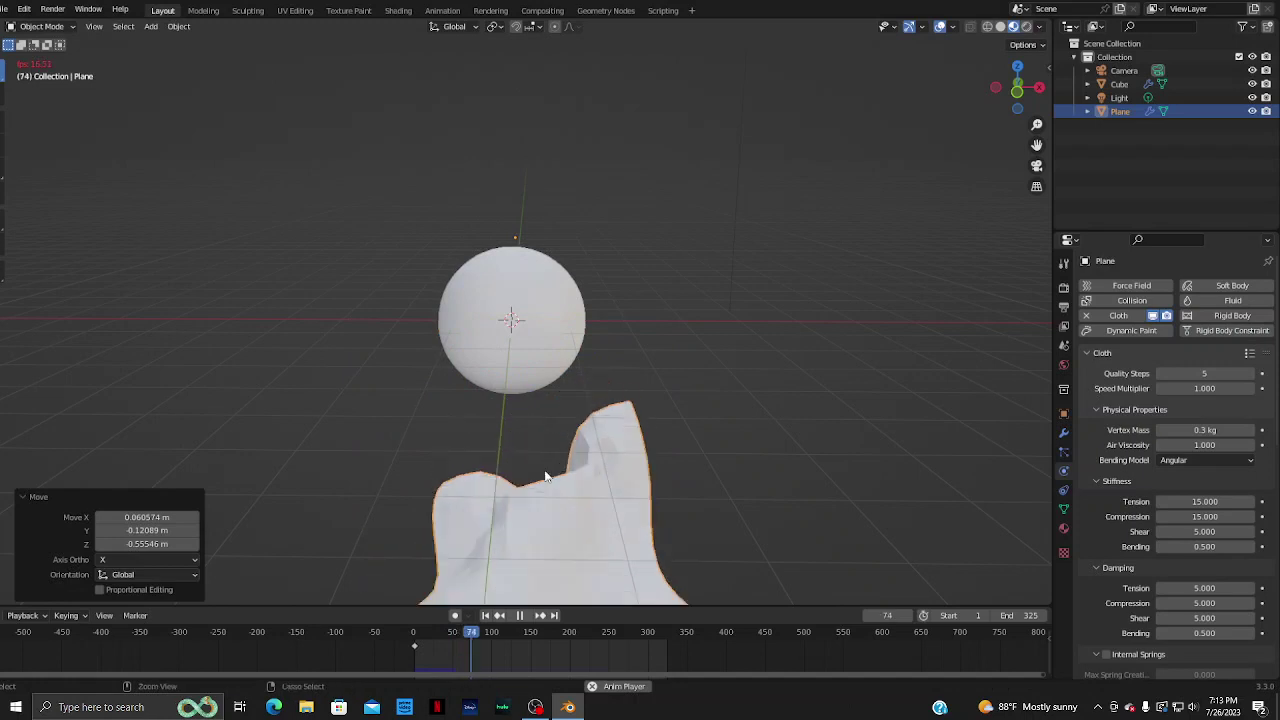
key("ctrl+z")
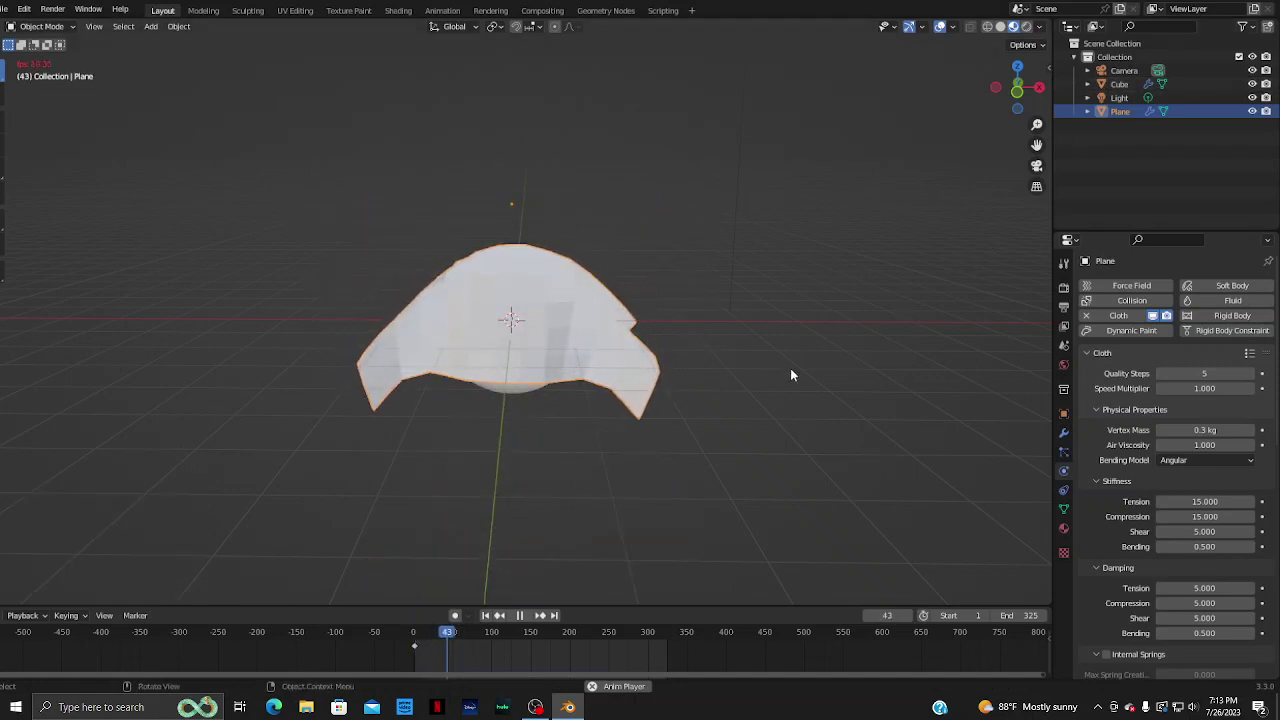
left_click(519, 615)
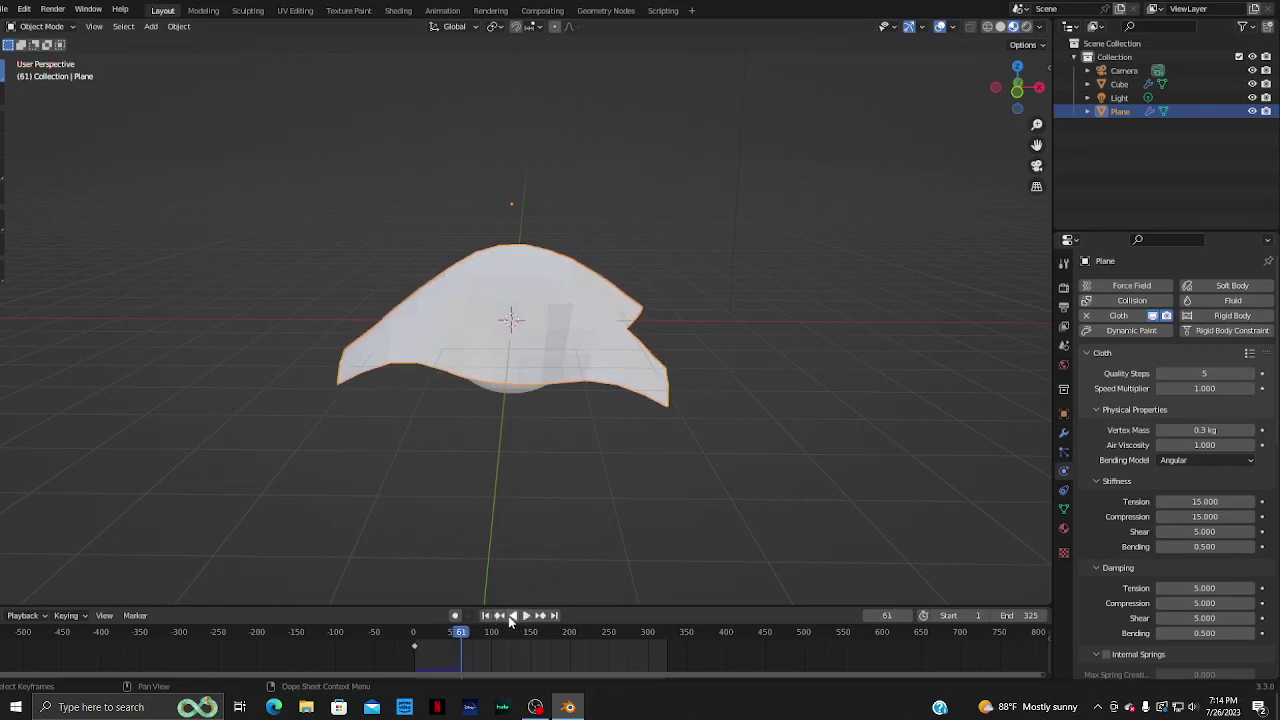
left_click(487, 616)
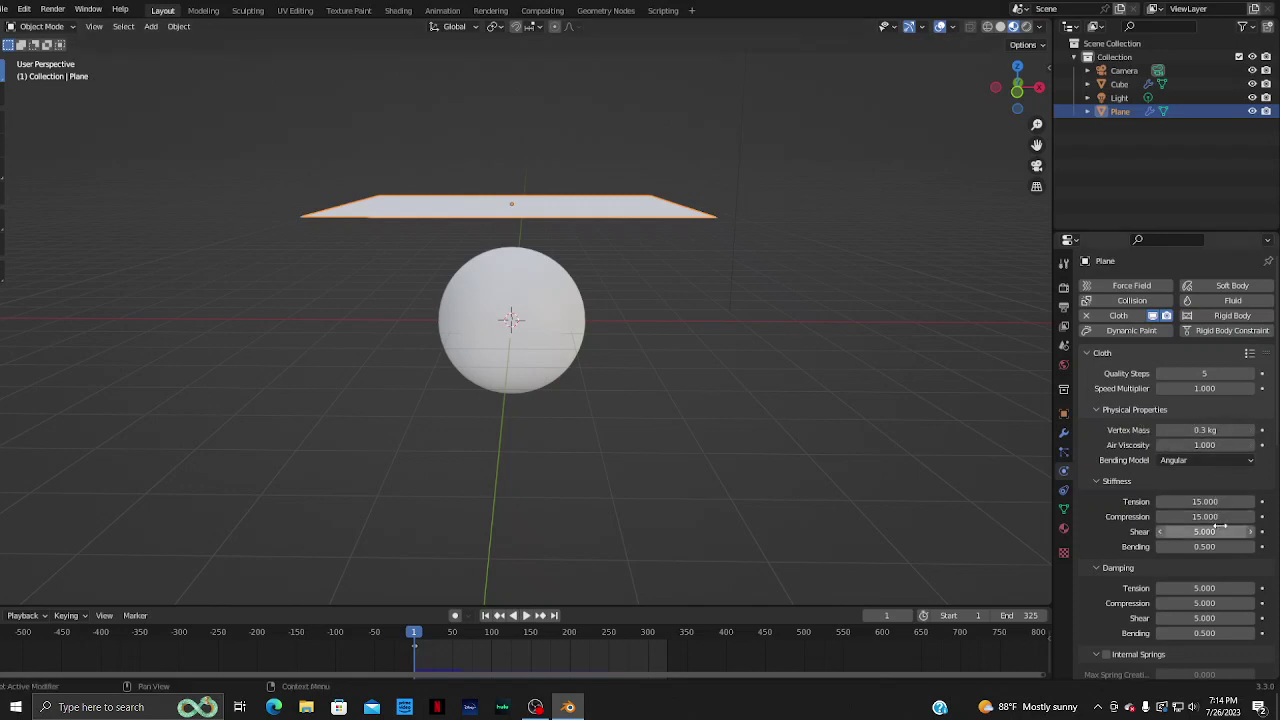
- Raise Cloth Quality Steps from 5 to 10, replay the drape, then rewind to frame 1
scroll(1220, 530, "down", 1)
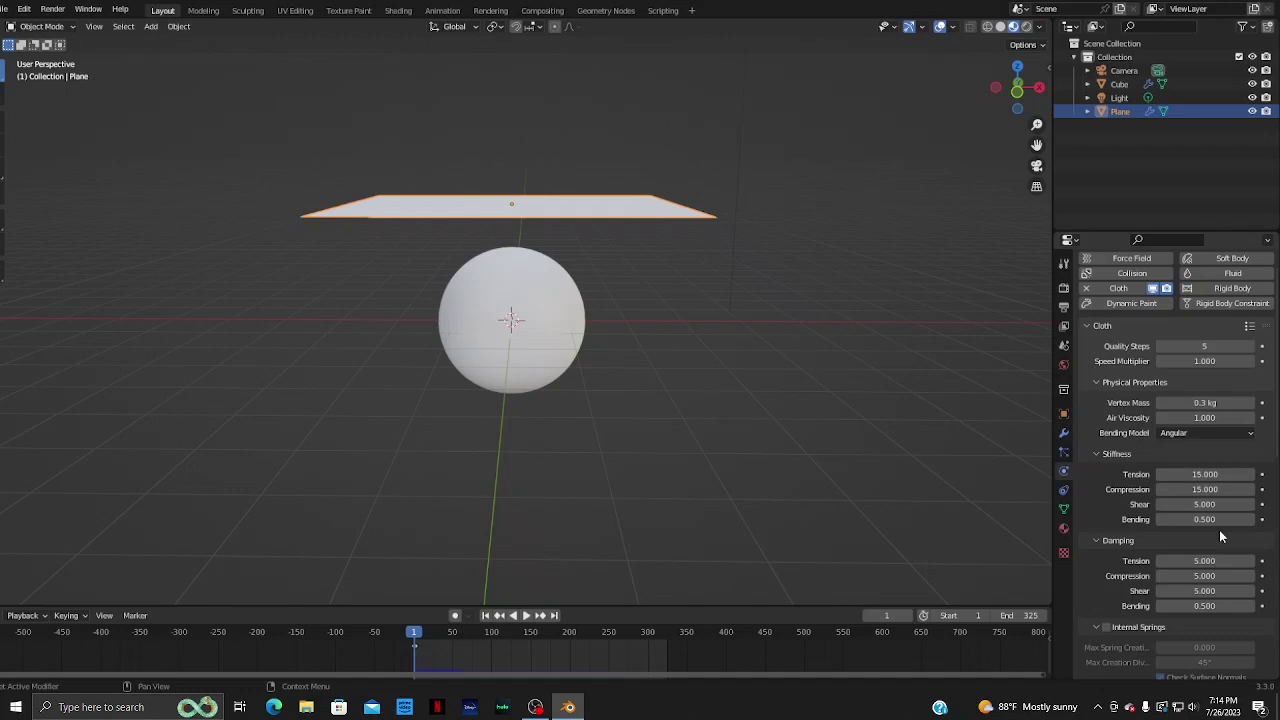
scroll(1219, 536, "up", 1)
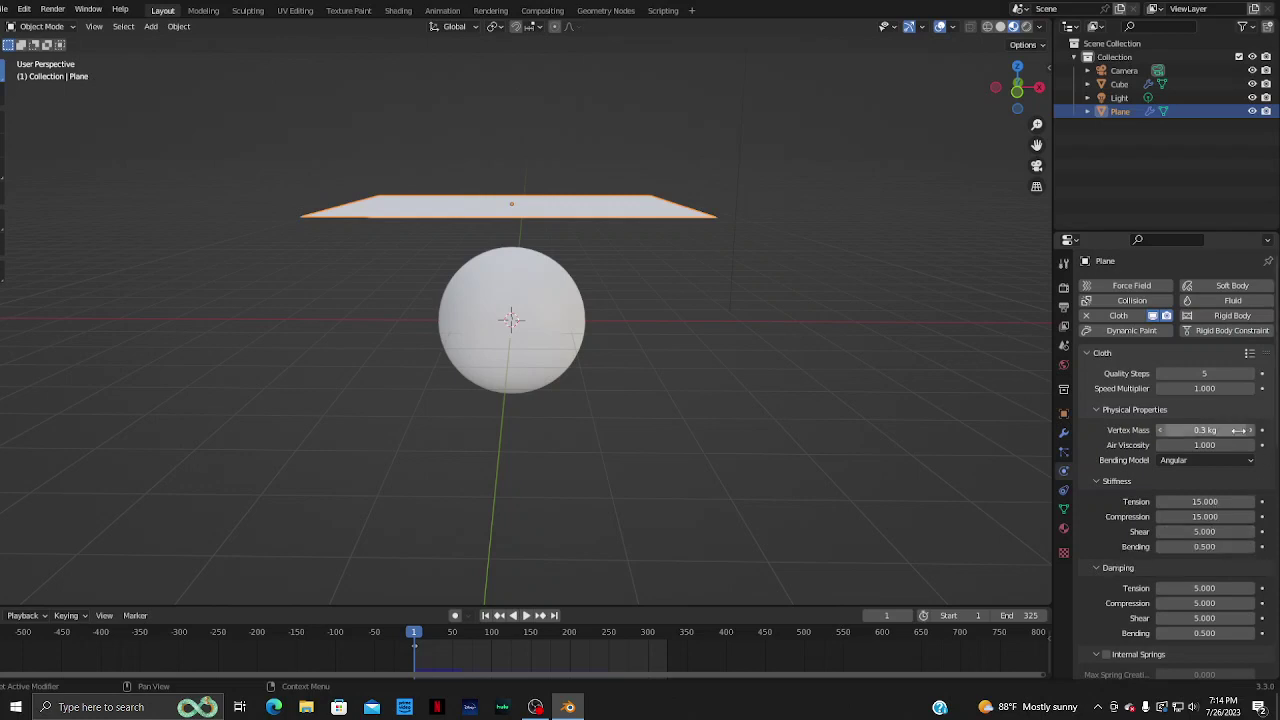
left_click(1250, 375)
left_click(1250, 375)
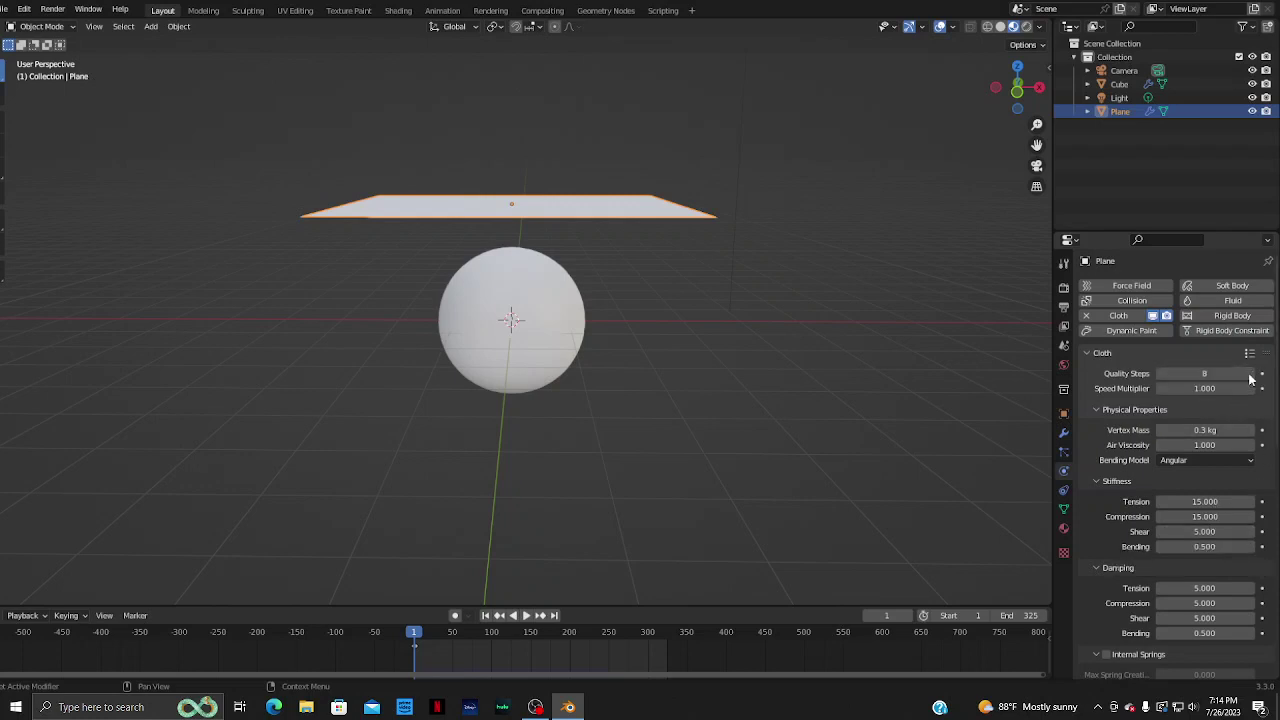
left_click(1250, 375)
left_click(1250, 375)
key("space")
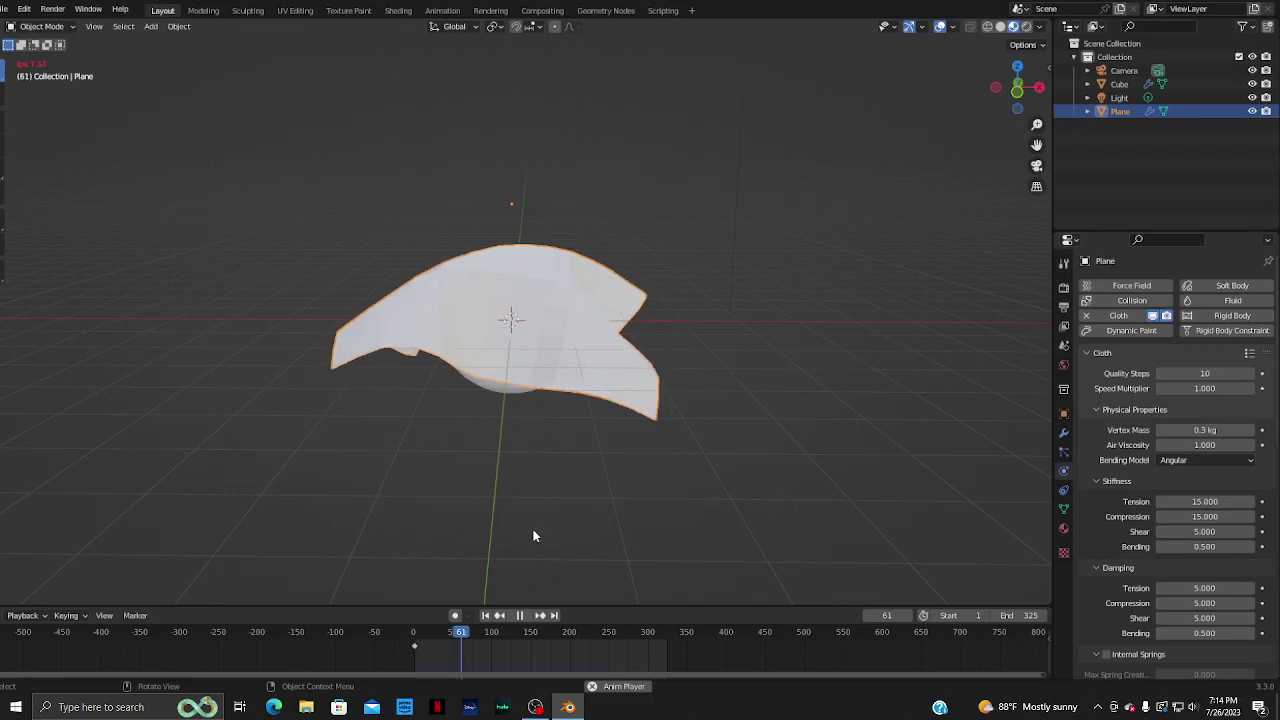
left_click(522, 617)
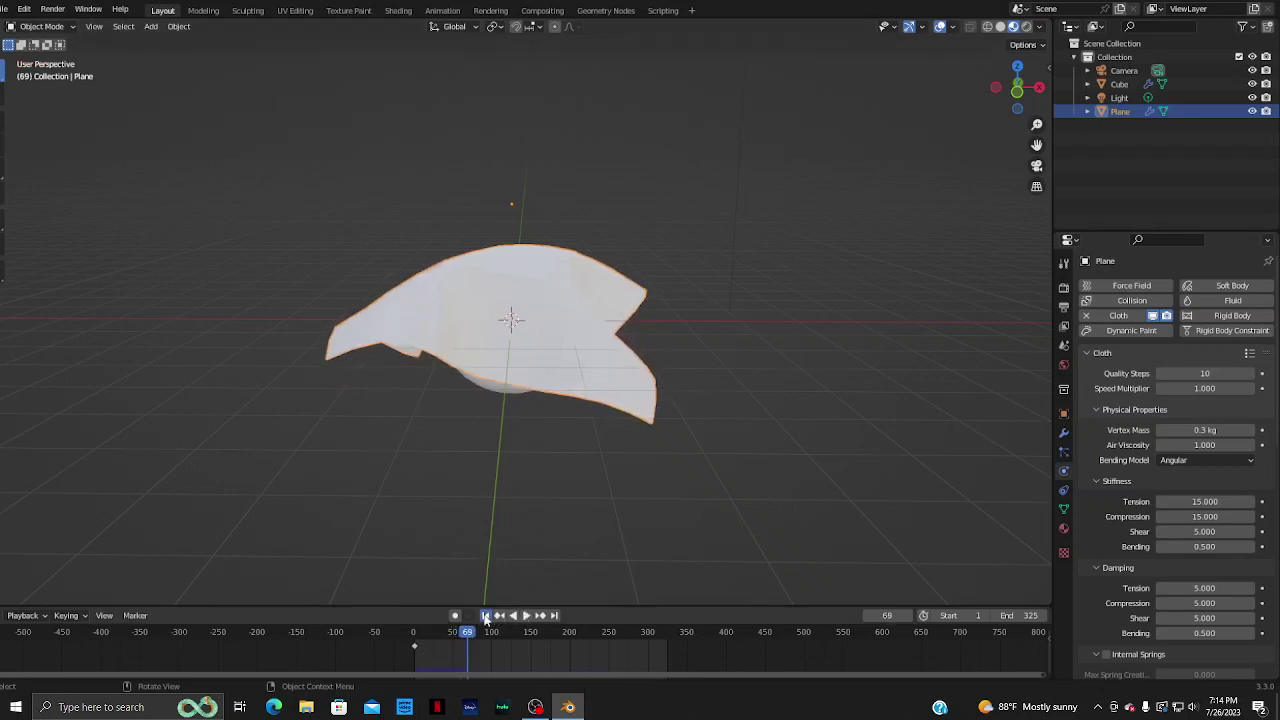
left_click(485, 615)
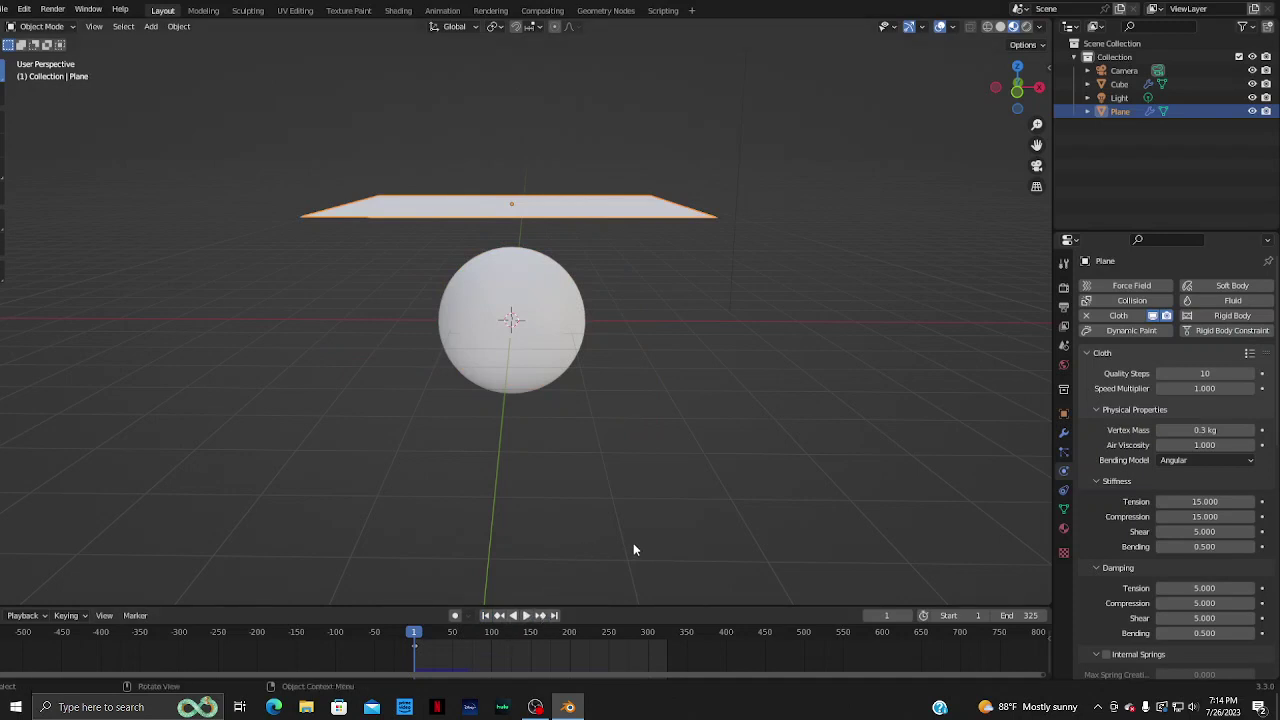
- Replay the cloth drape, then stop and rewind to frame 1
left_click(522, 615)
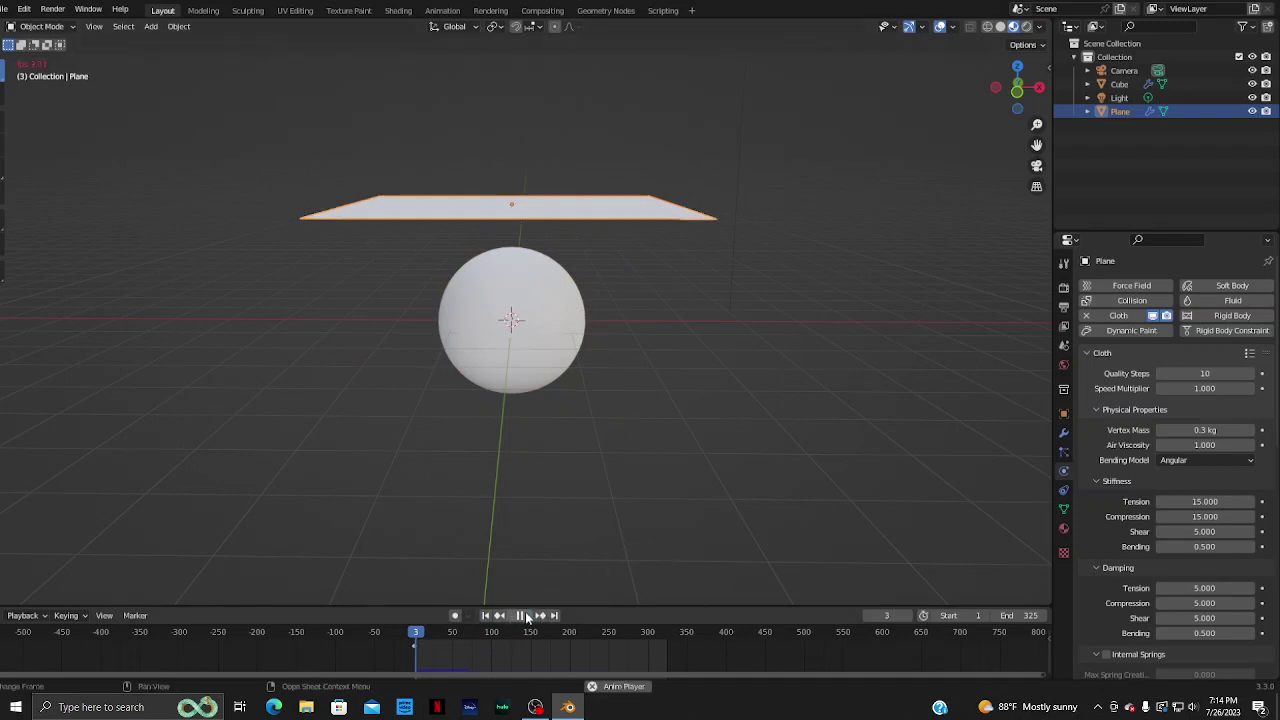
mouse_move(563, 549)
middle_mouse_down()
mouse_move(610, 481)
mouse_move(599, 478)
mouse_move(562, 548)
middle_mouse_up()
left_click(520, 615)
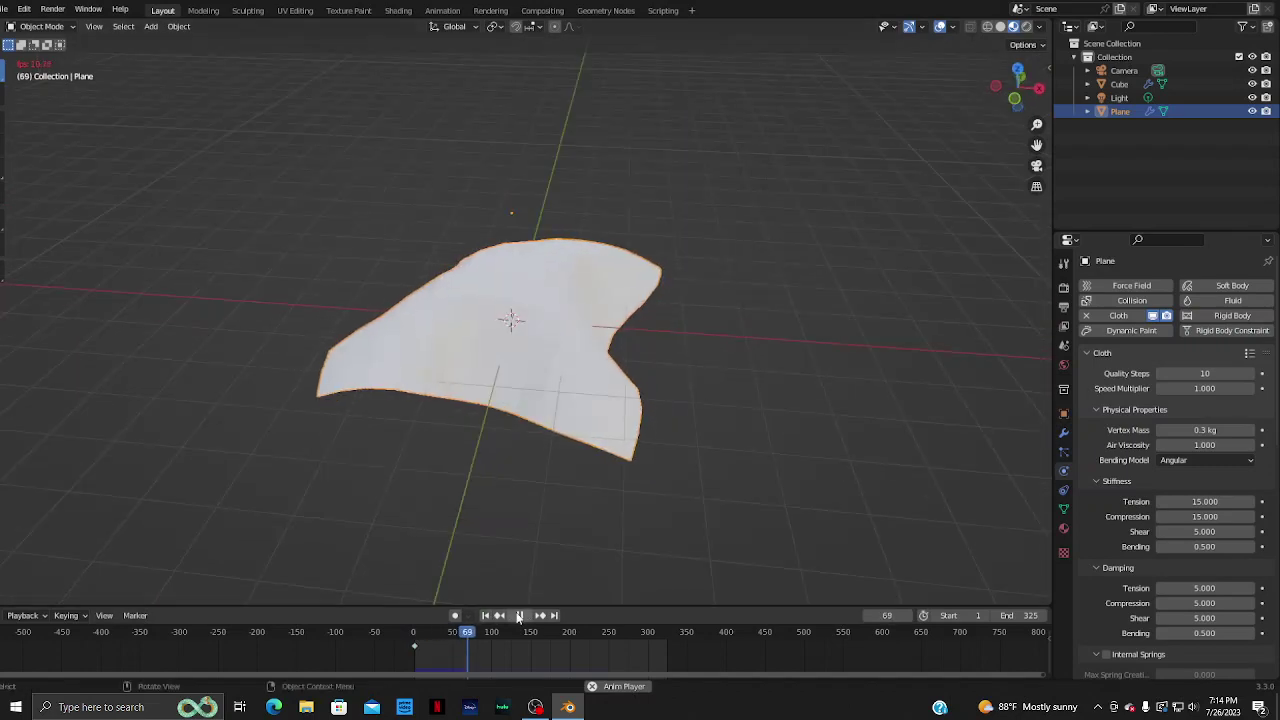
left_click(486, 615)
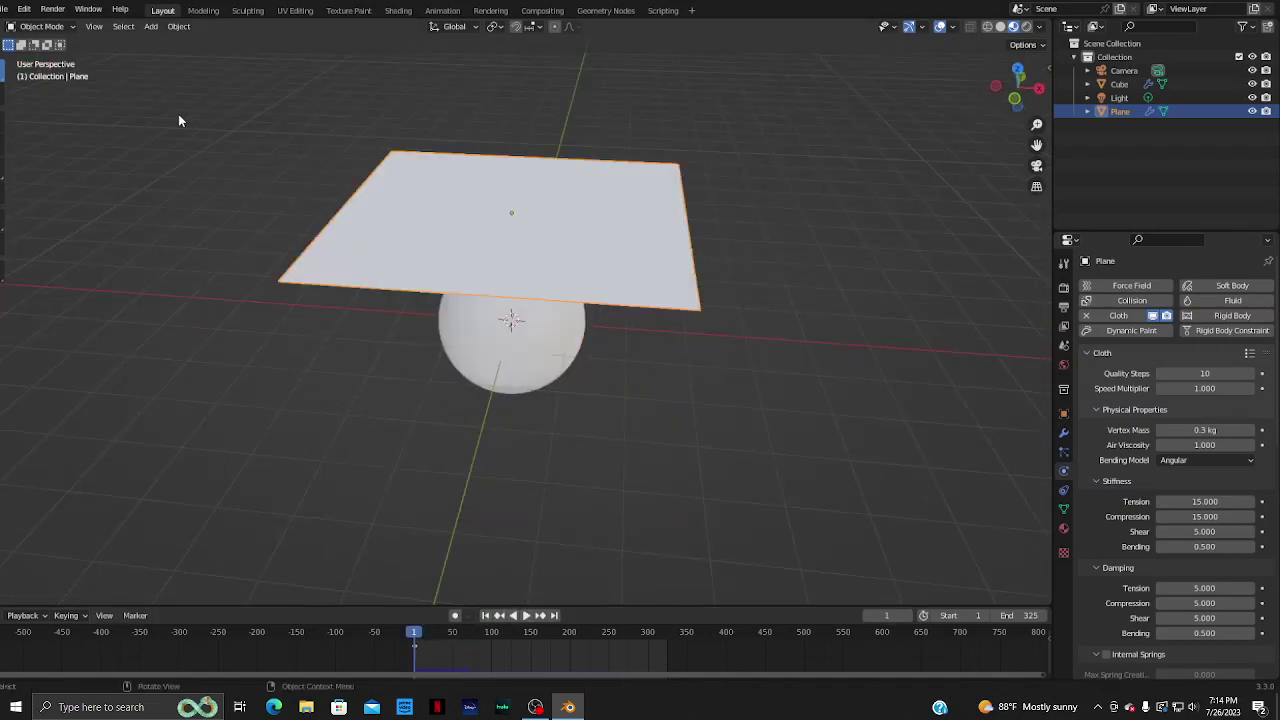
- Subdivide the plane mesh once more, deselect, and play the simulation in Object Mode
key("Tab")
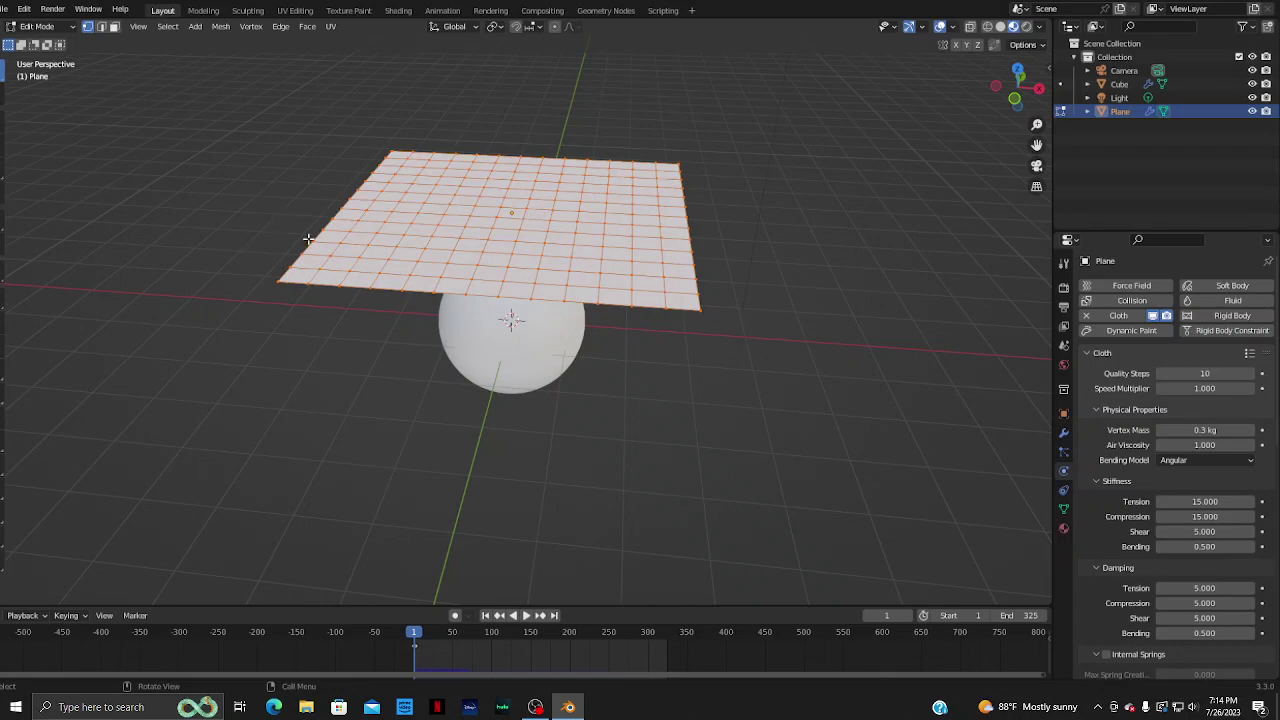
right_click(445, 226)
left_click(412, 226)
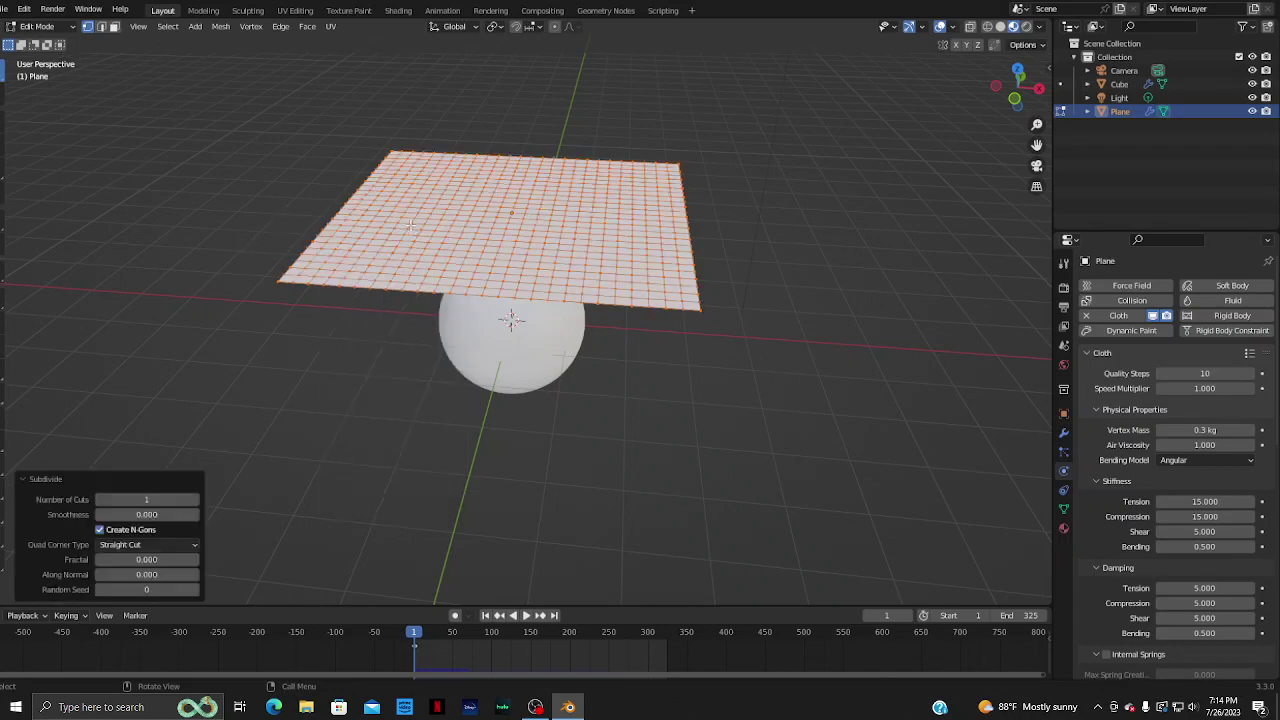
key("alt+a")
mouse_move(729, 443)
middle_mouse_down()
mouse_move(757, 396)
mouse_move(742, 403)
mouse_move(712, 357)
mouse_move(713, 374)
mouse_move(719, 355)
mouse_move(706, 370)
middle_mouse_up()
key("Tab")
key("space")
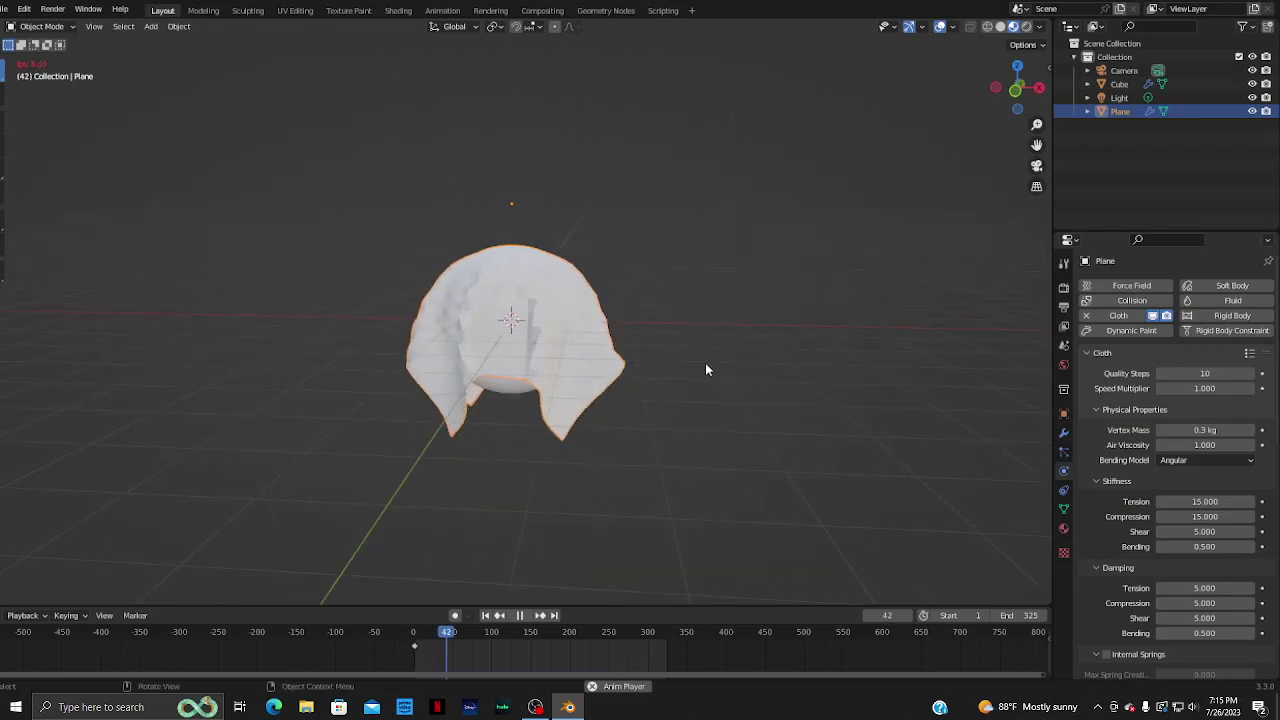
- Stop and rewind, then enable Self Collisions in the Cloth Collisions panel
left_click(519, 615)
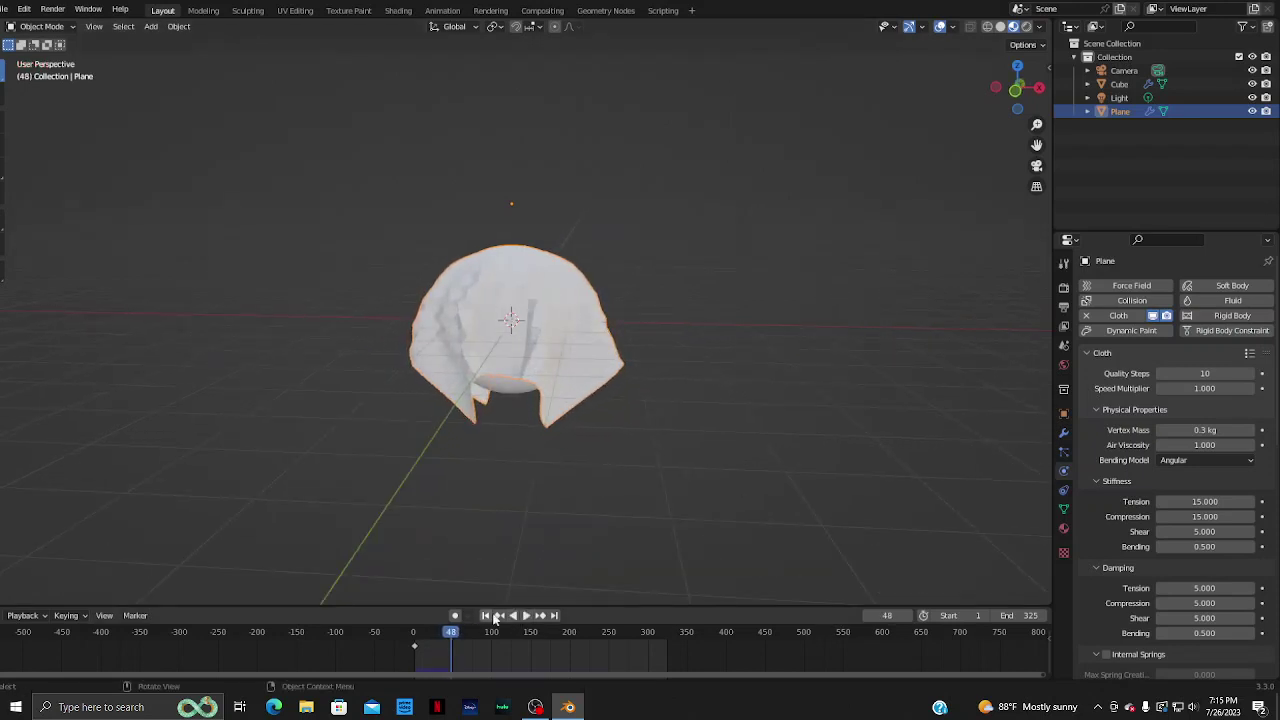
left_click(486, 615)
scroll(1169, 555, "down", 2)
scroll(1169, 558, "down", 3)
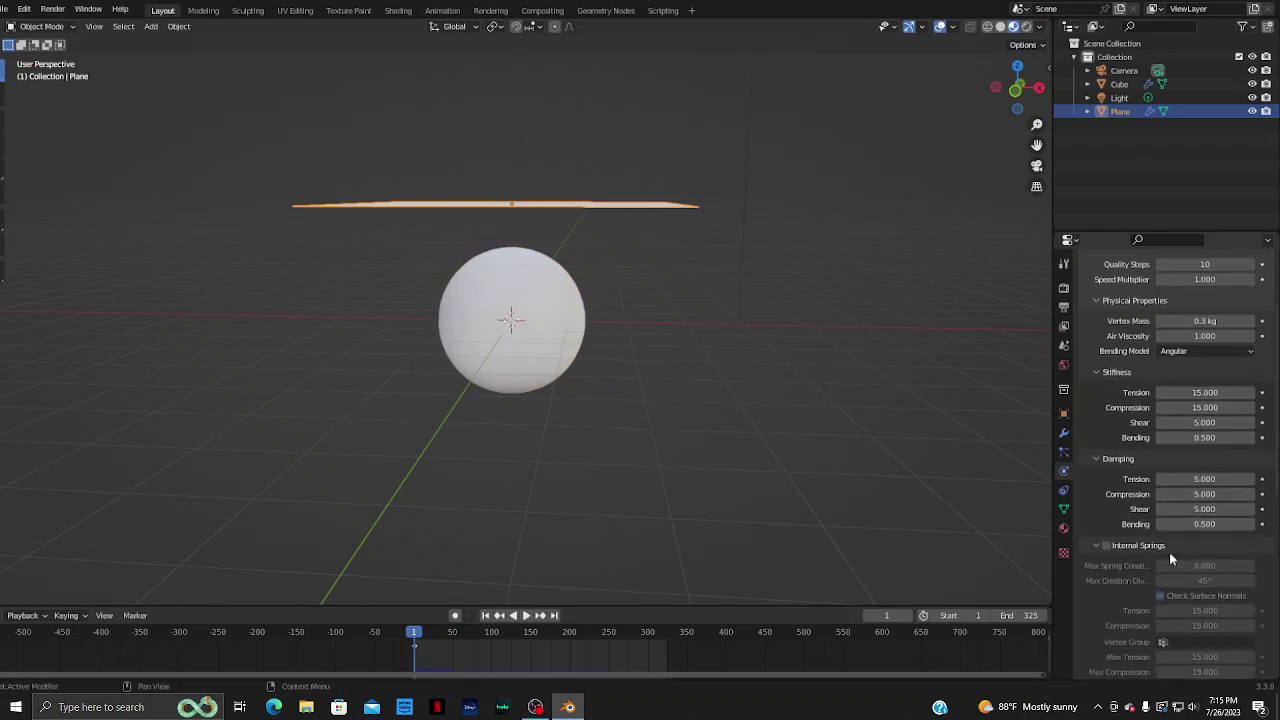
scroll(1169, 552, "down", 3)
scroll(1169, 555, "down", 2)
scroll(1166, 560, "down", 3)
scroll(1164, 562, "down", 2)
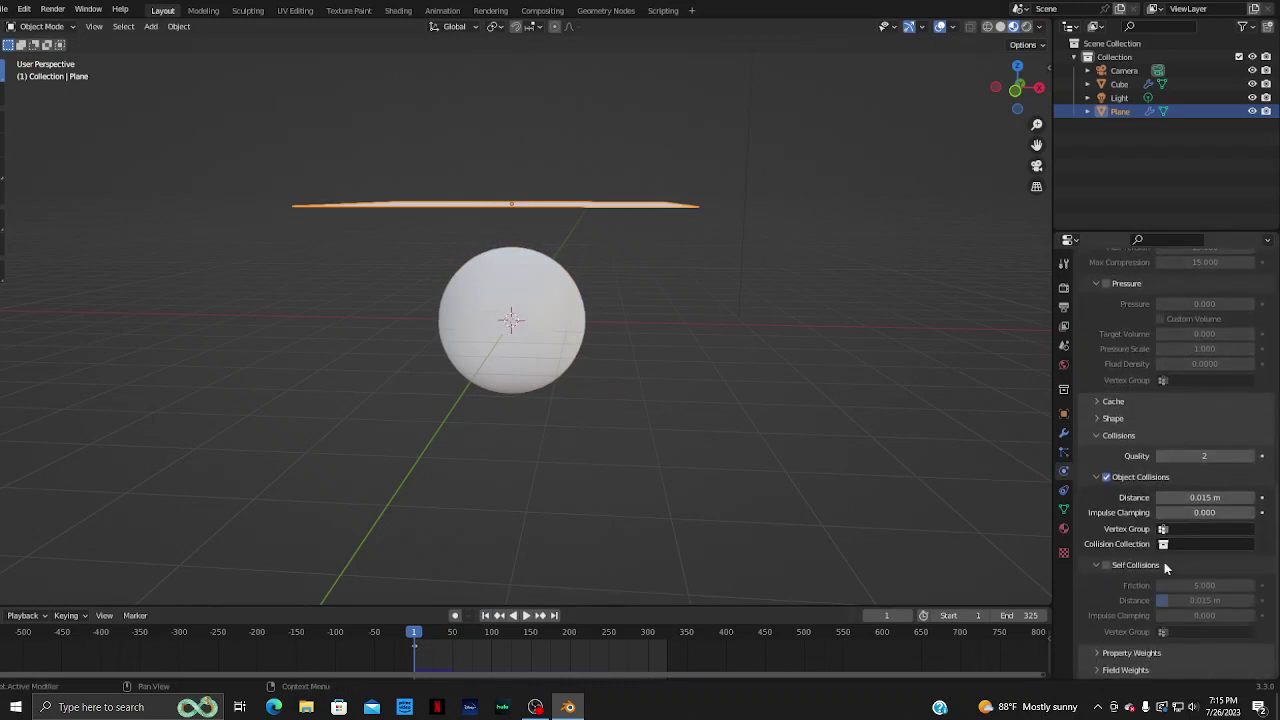
left_click(1106, 566)
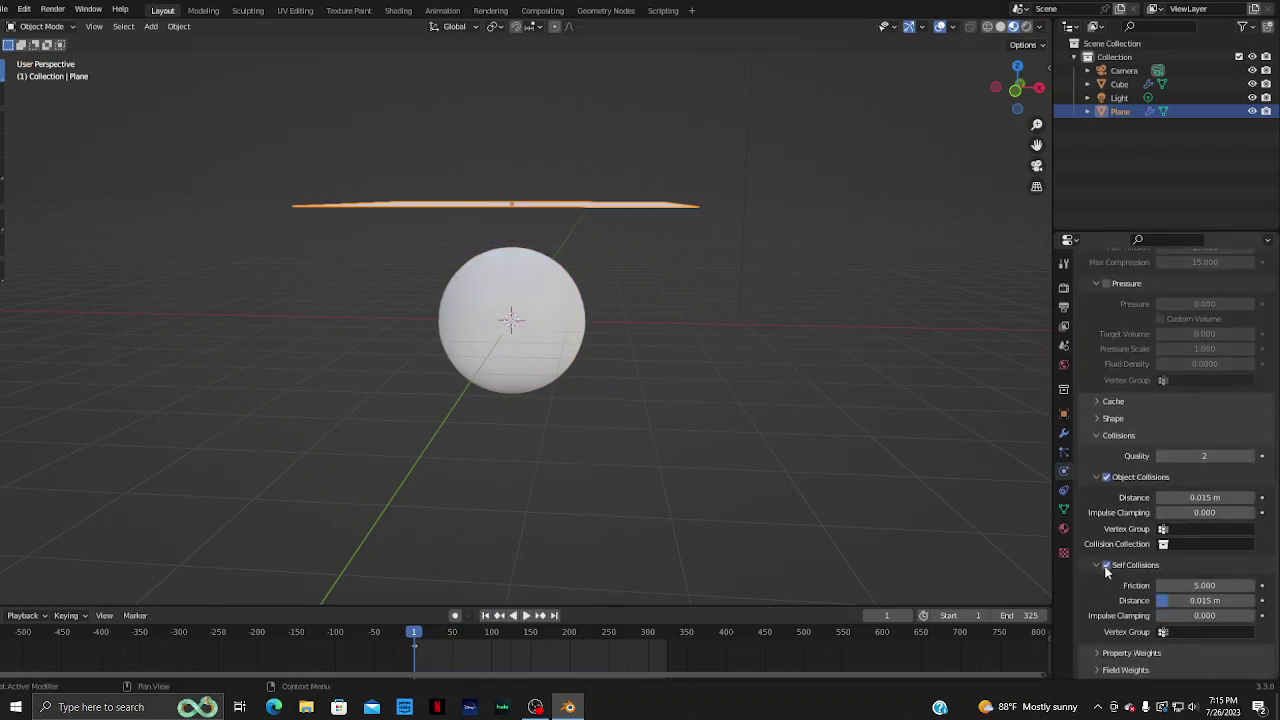
- Play the self-colliding cloth drape, then pause and rewind to frame 1
key("space")
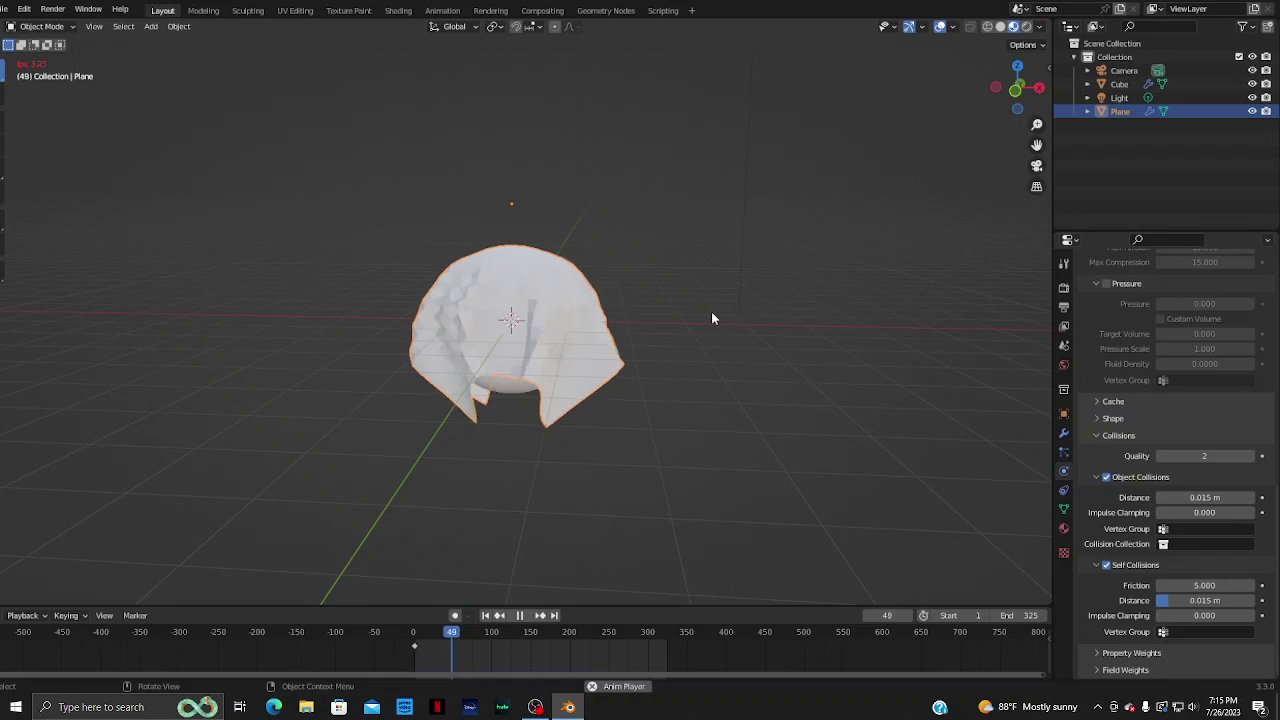
mouse_move(712, 318)
middle_mouse_down()
mouse_move(717, 378)
mouse_move(714, 300)
middle_mouse_up()
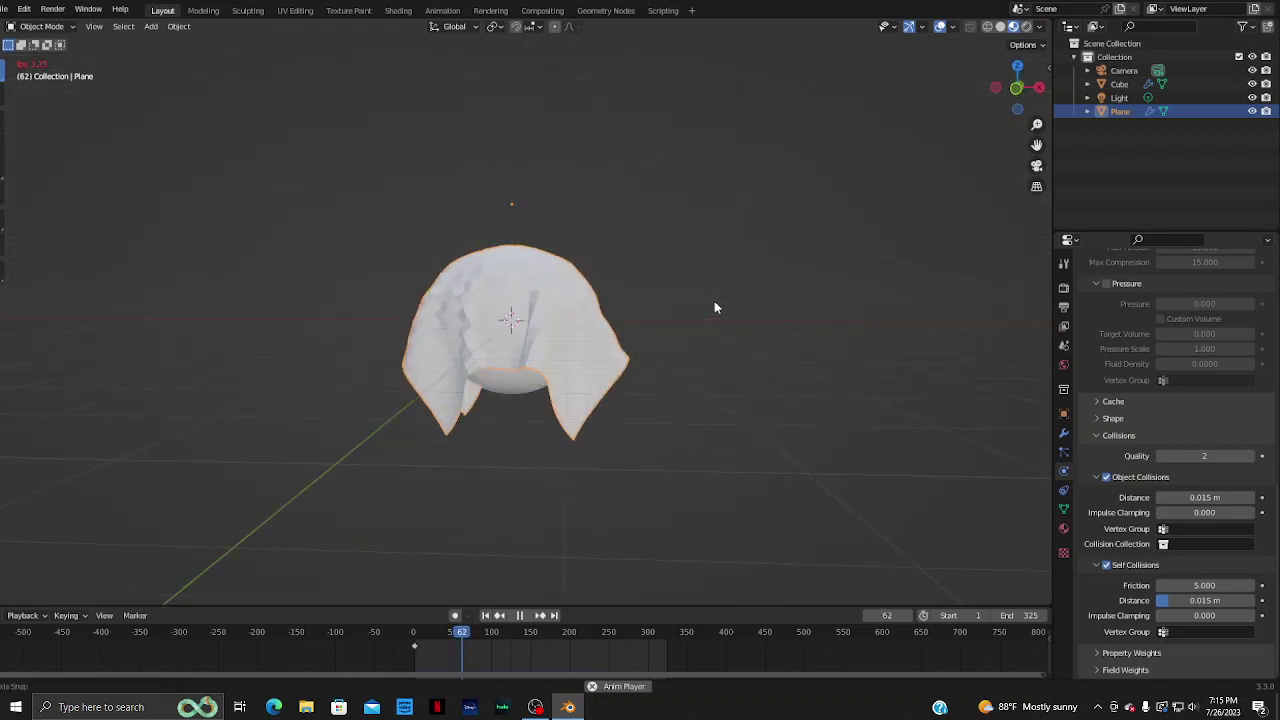
left_click(519, 615)
left_click(486, 616)
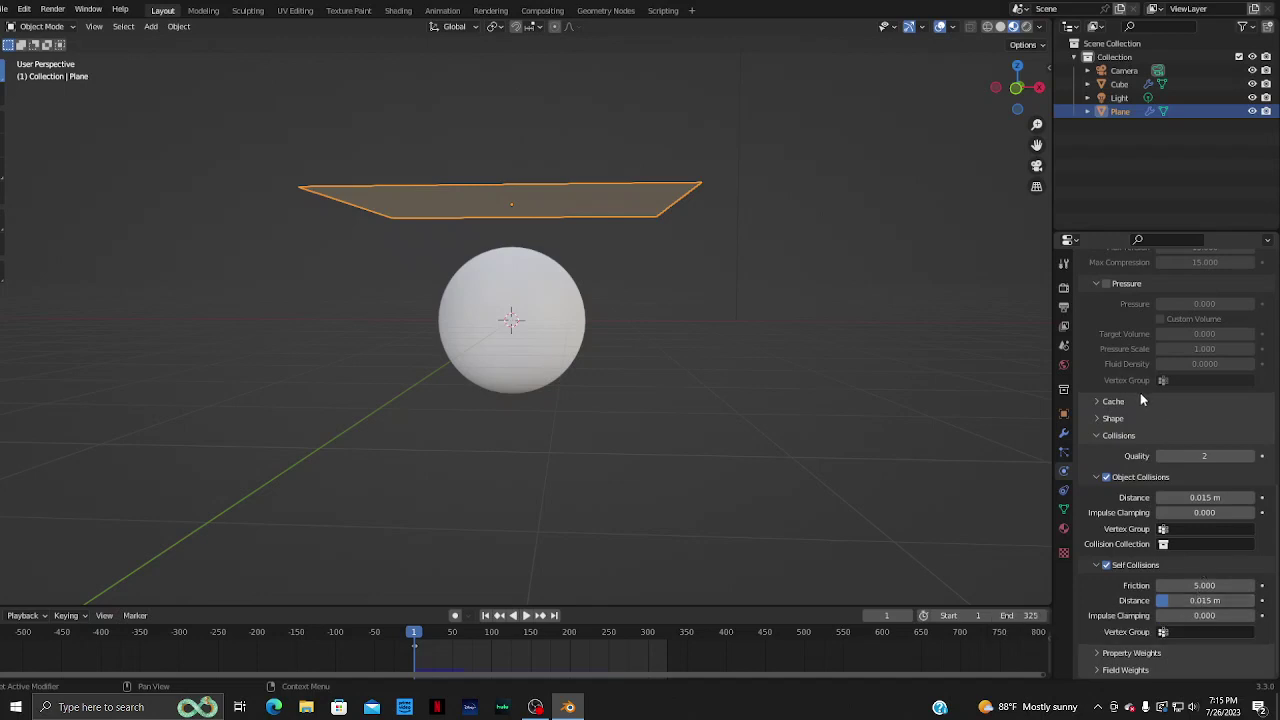
mouse_move(1204, 456)
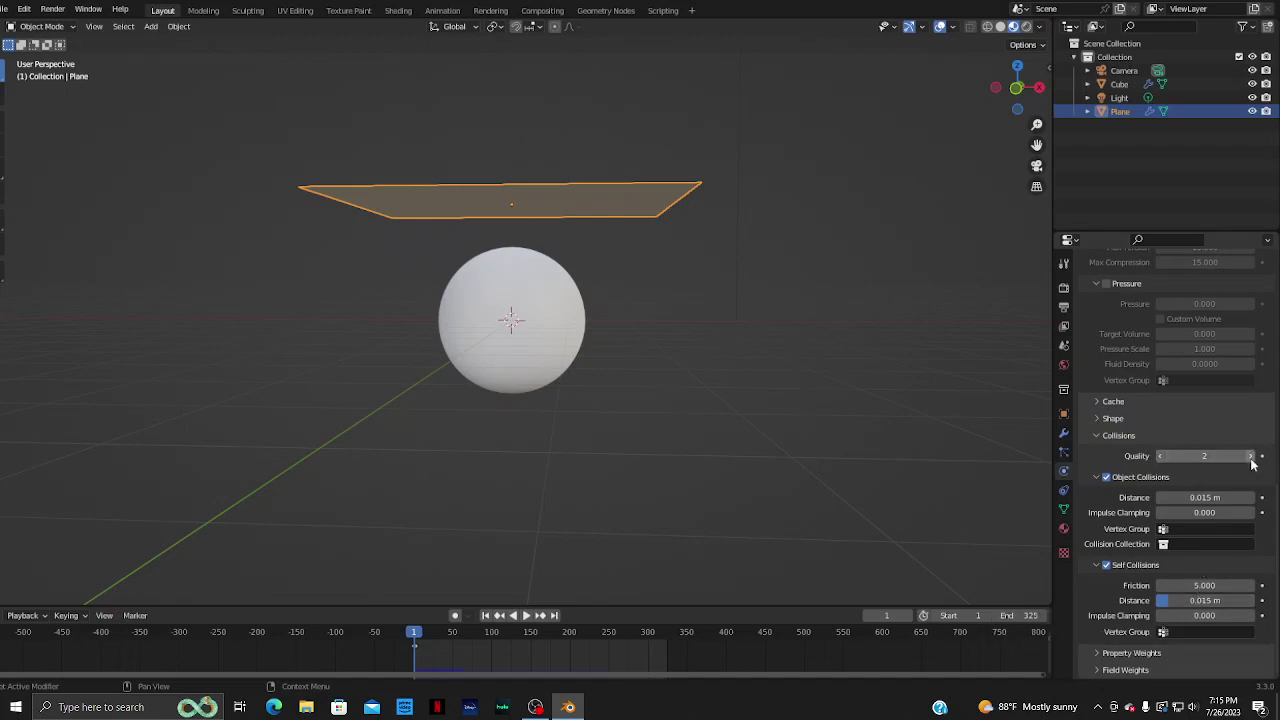
- Set Collisions Quality to 5, replay the drape to frame 37, and rewind to frame 1
left_click(1250, 456)
left_click(1250, 456)
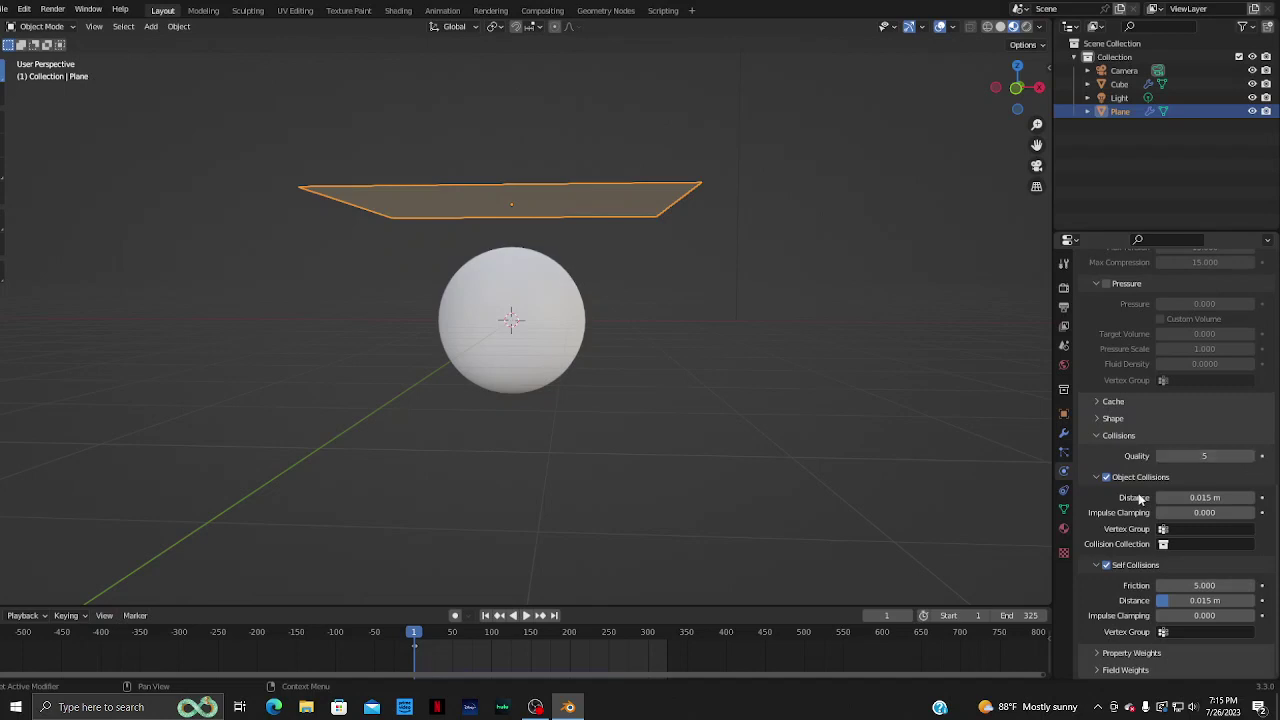
key("space")
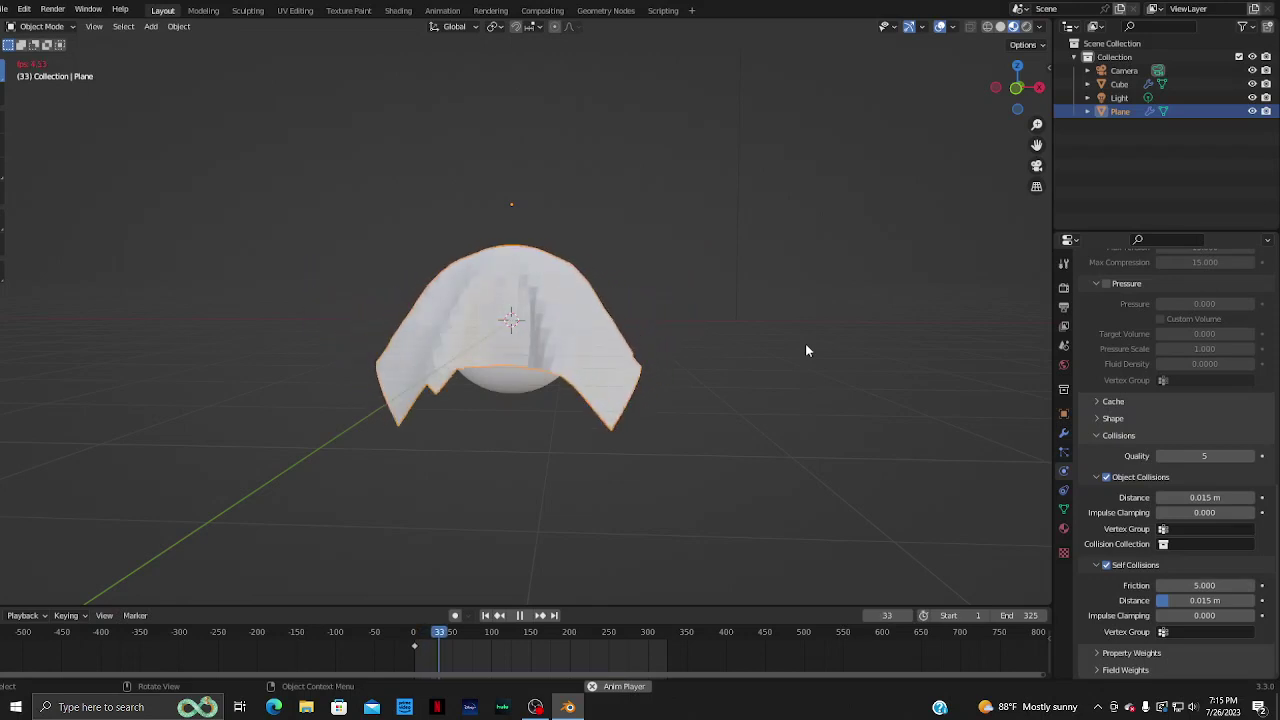
left_click(519, 615)
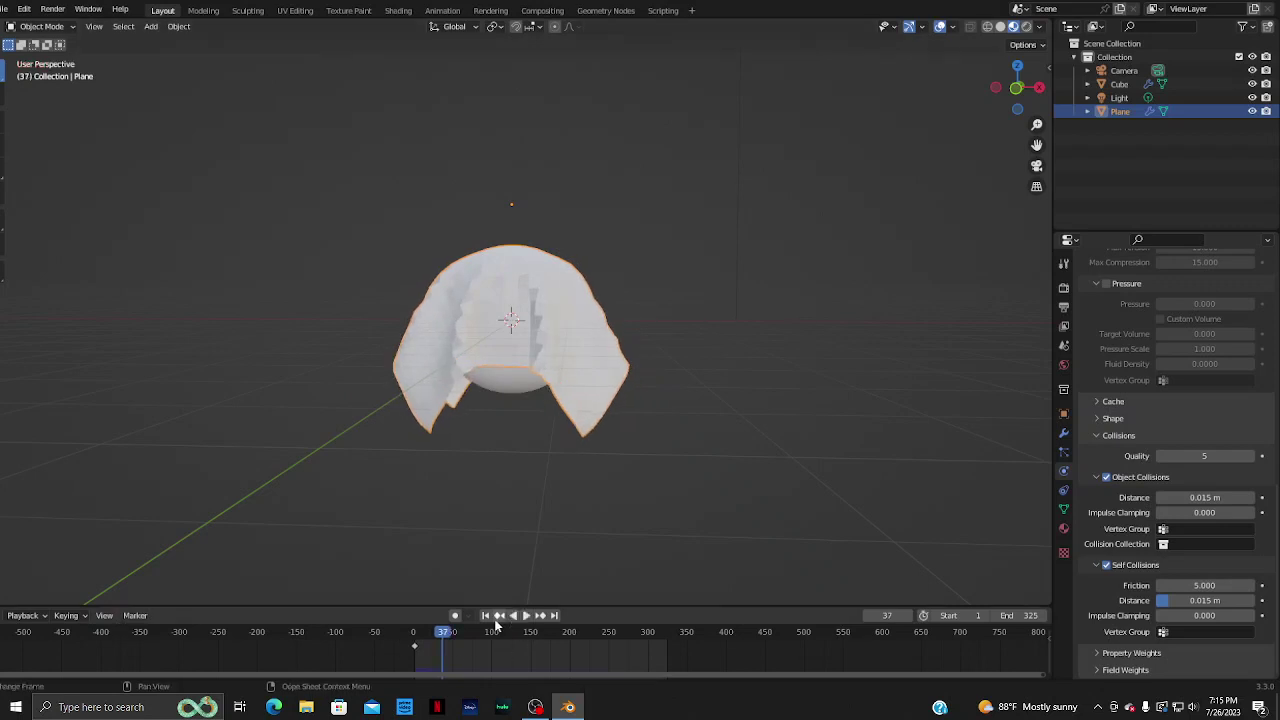
left_click(485, 615)
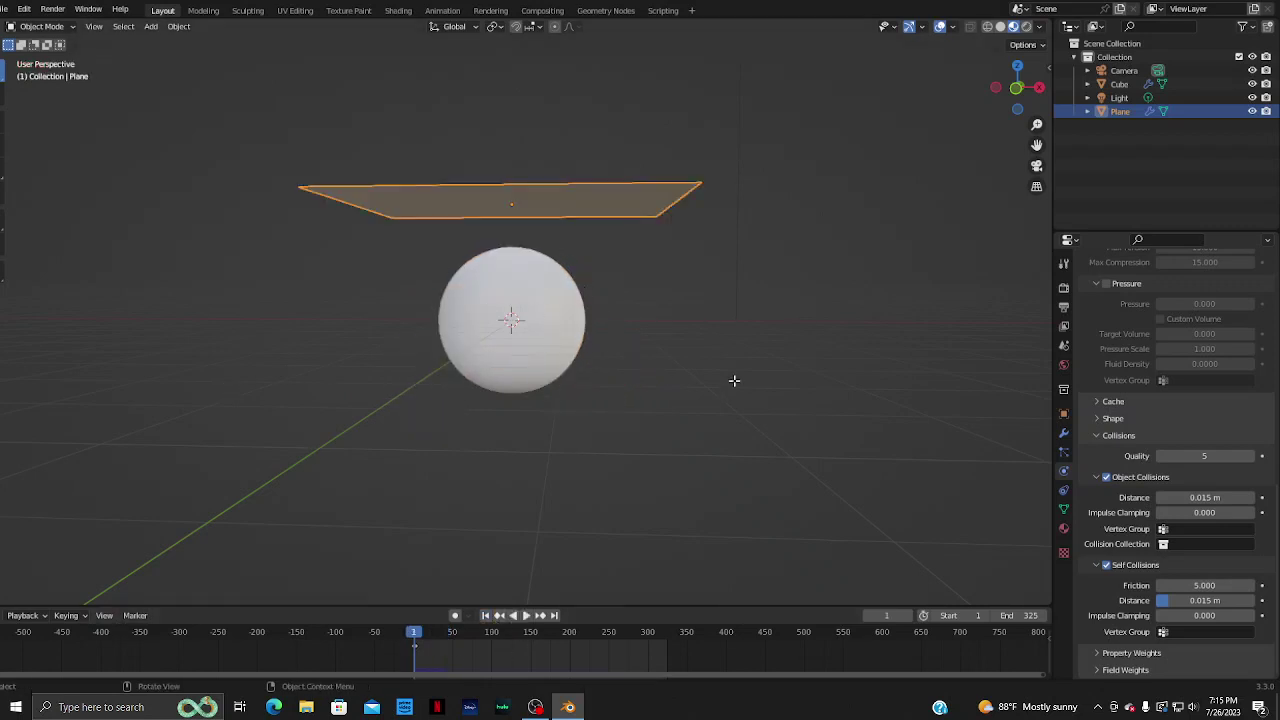
- Enter Edit Mode on the plane and orbit above it to see its subdivided vertex grid
key("Tab")
mouse_move(654, 391)
middle_mouse_down()
mouse_move(707, 440)
mouse_move(700, 432)
middle_mouse_up()
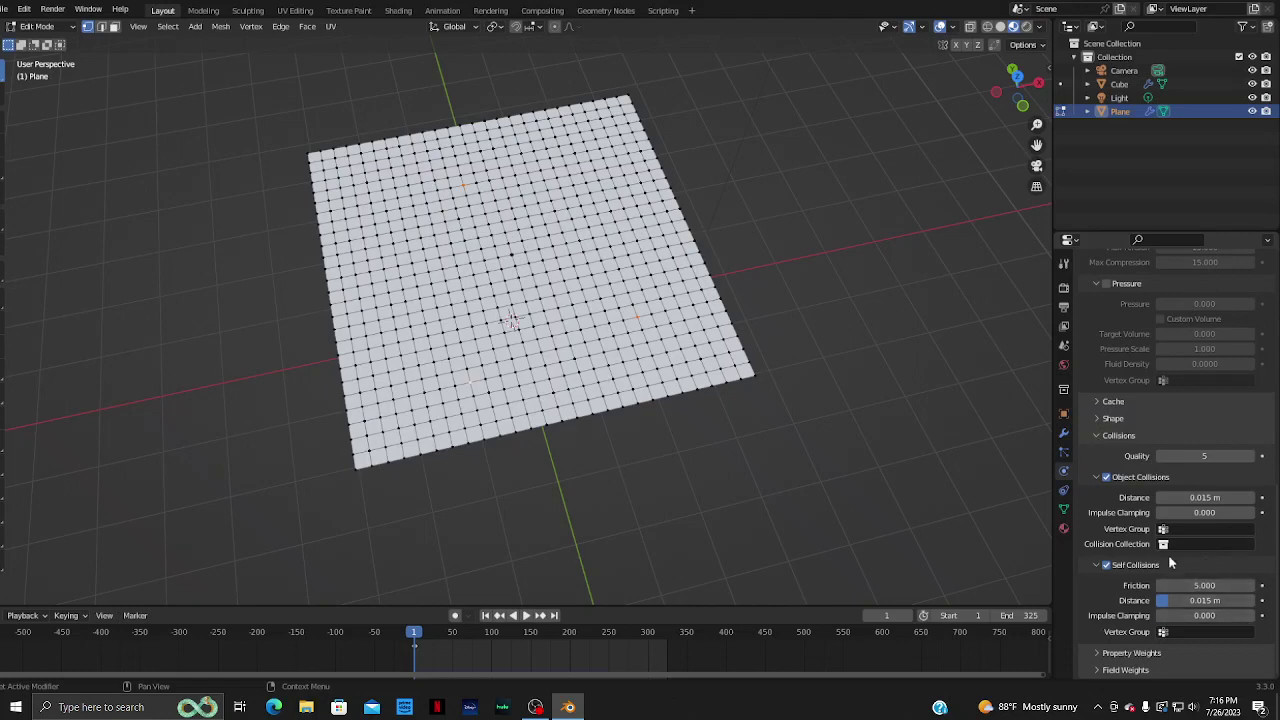
- In Object Data properties, add the vertex group 'Group' to the plane and exit Edit Mode
scroll(1170, 555, "up", 4)
scroll(1169, 545, "up", 4)
scroll(1169, 545, "up", 4)
scroll(1169, 545, "up", 4)
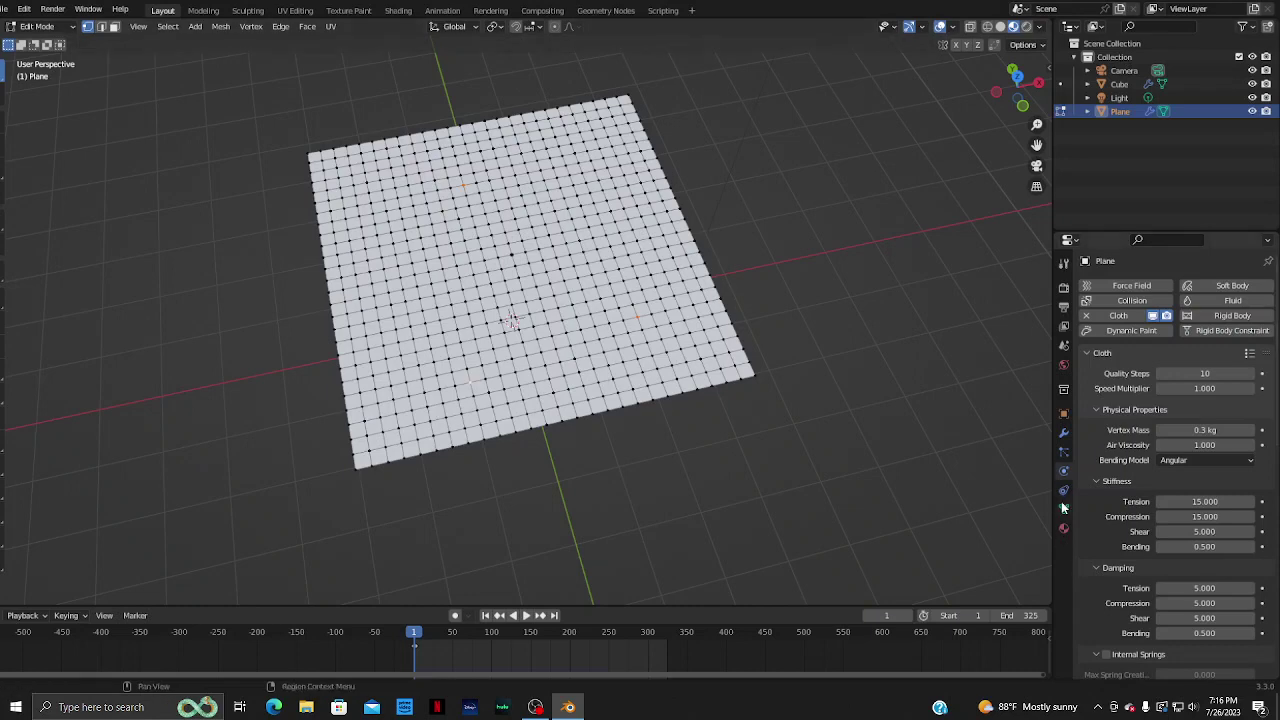
left_click(1063, 509)
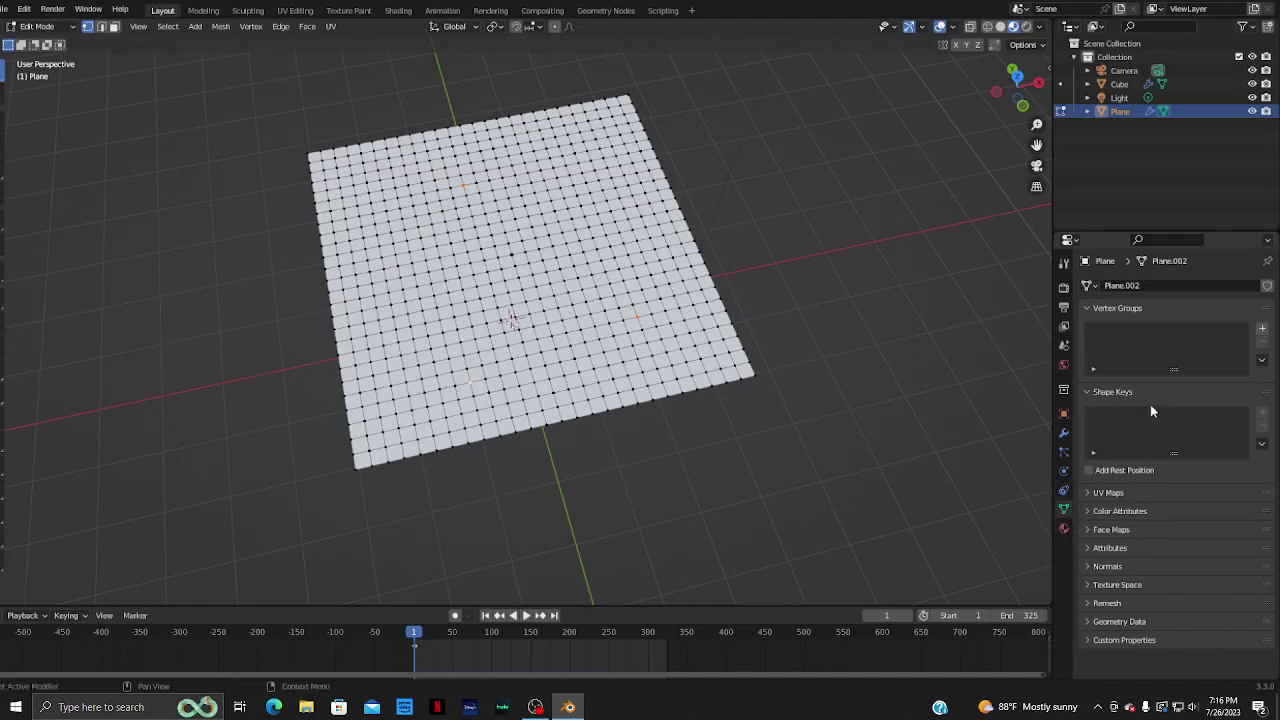
left_click(1262, 330)
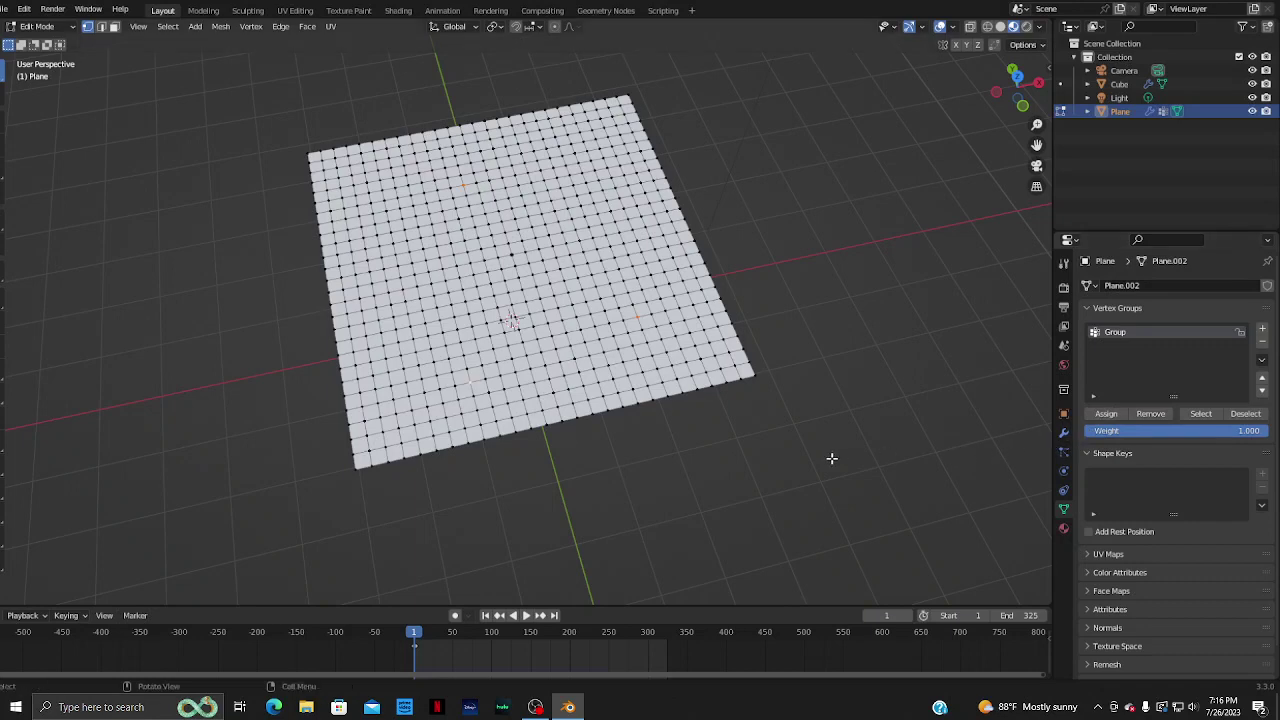
key("Tab")
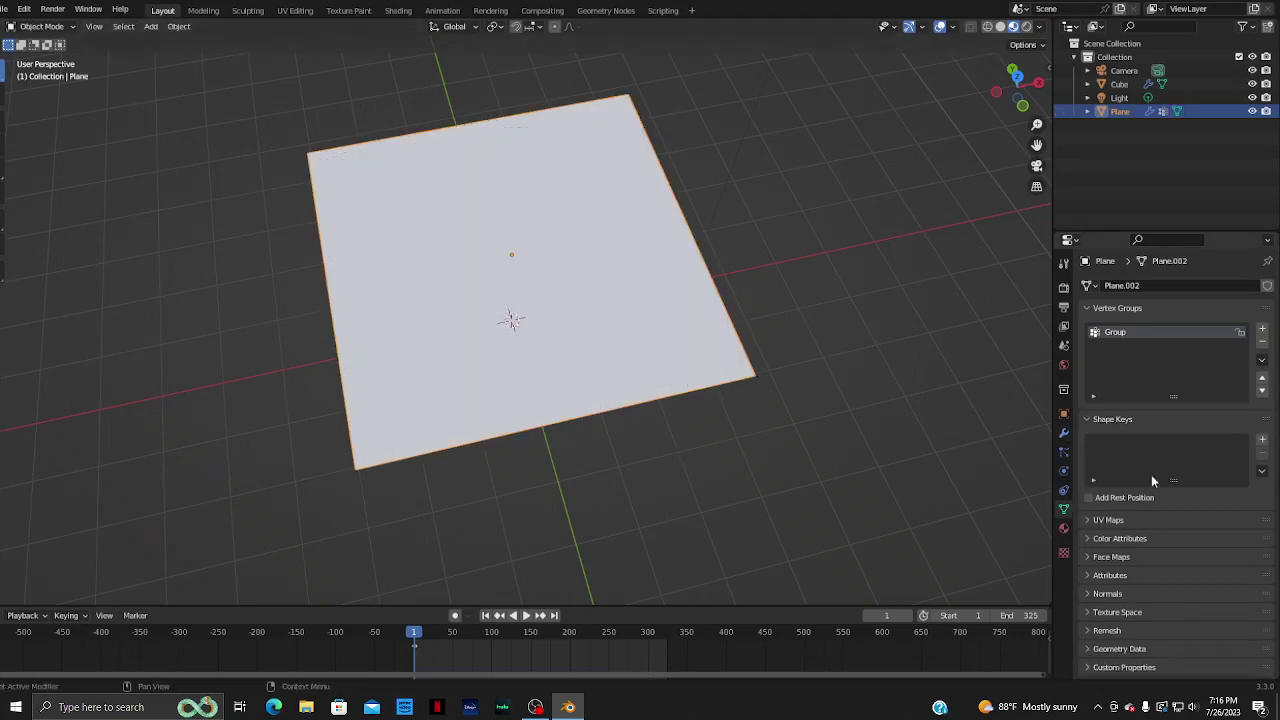
- Go back to the plane's Cloth physics settings and scroll to the Shape section
left_click(1064, 472)
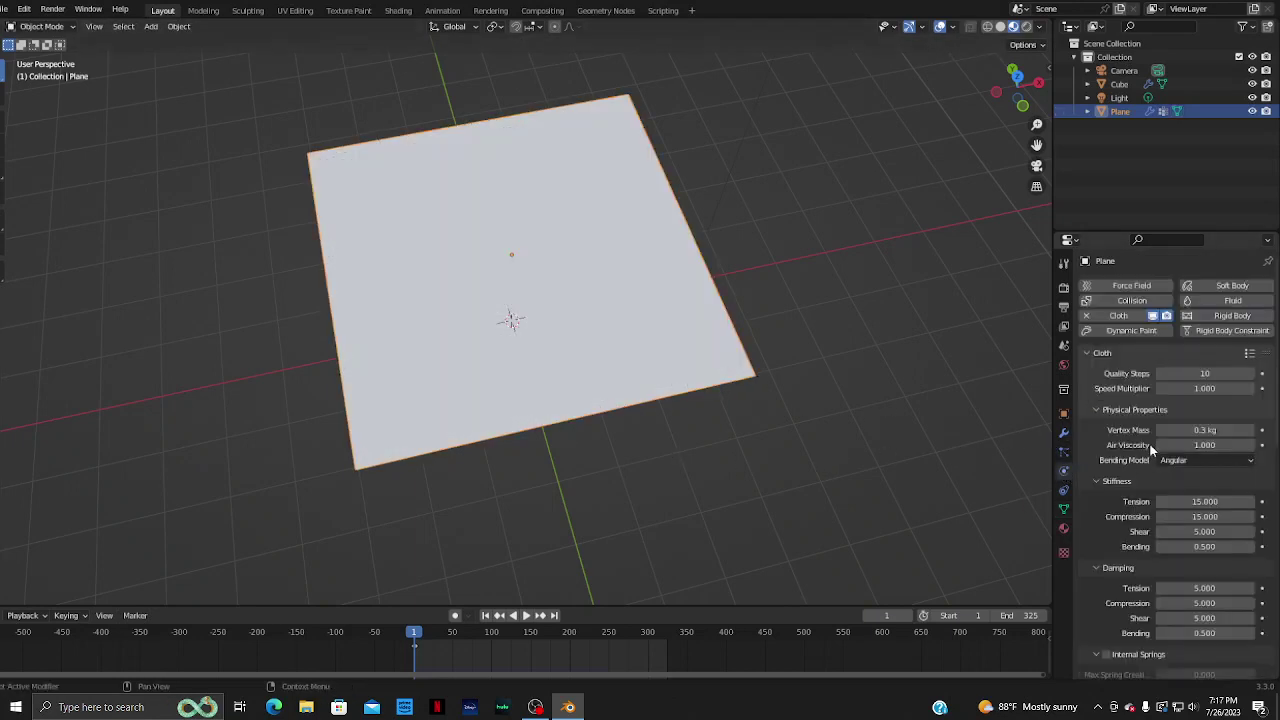
scroll(1155, 451, "down", 3)
scroll(1155, 451, "down", 2)
scroll(1155, 451, "down", 2)
scroll(1153, 451, "down", 3)
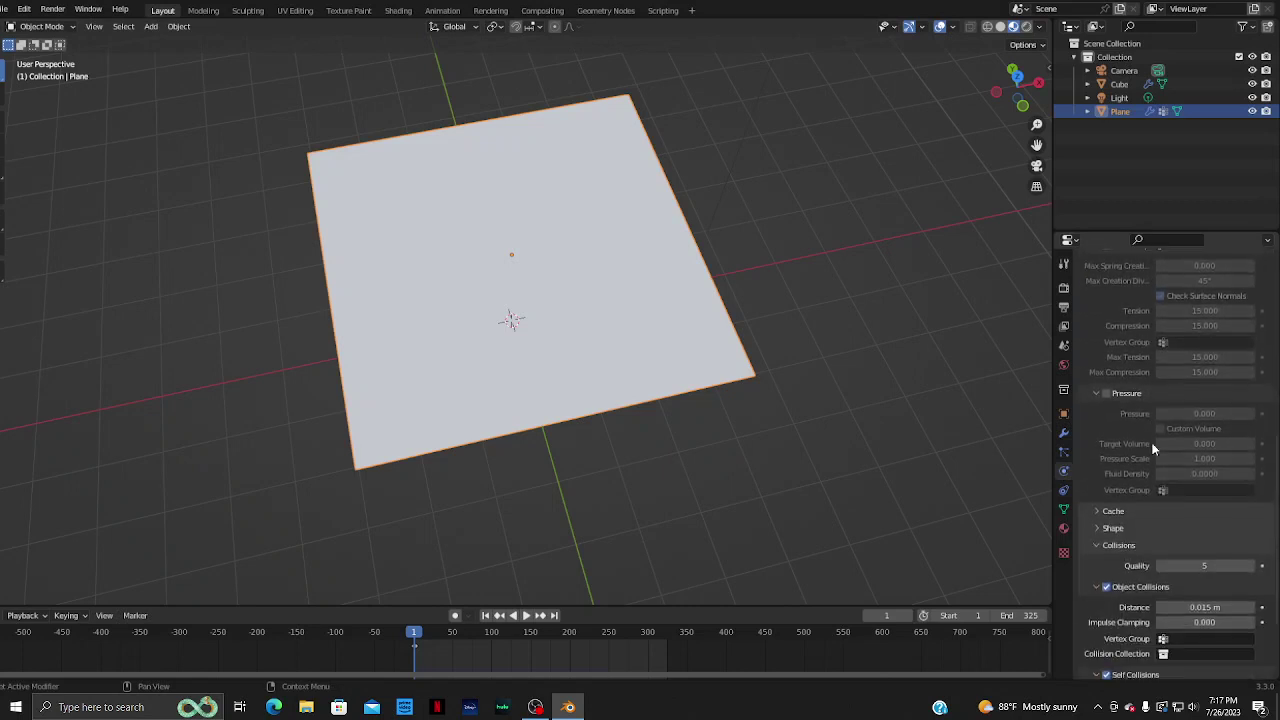
scroll(1150, 455, "down", 1)
scroll(1147, 459, "down", 2)
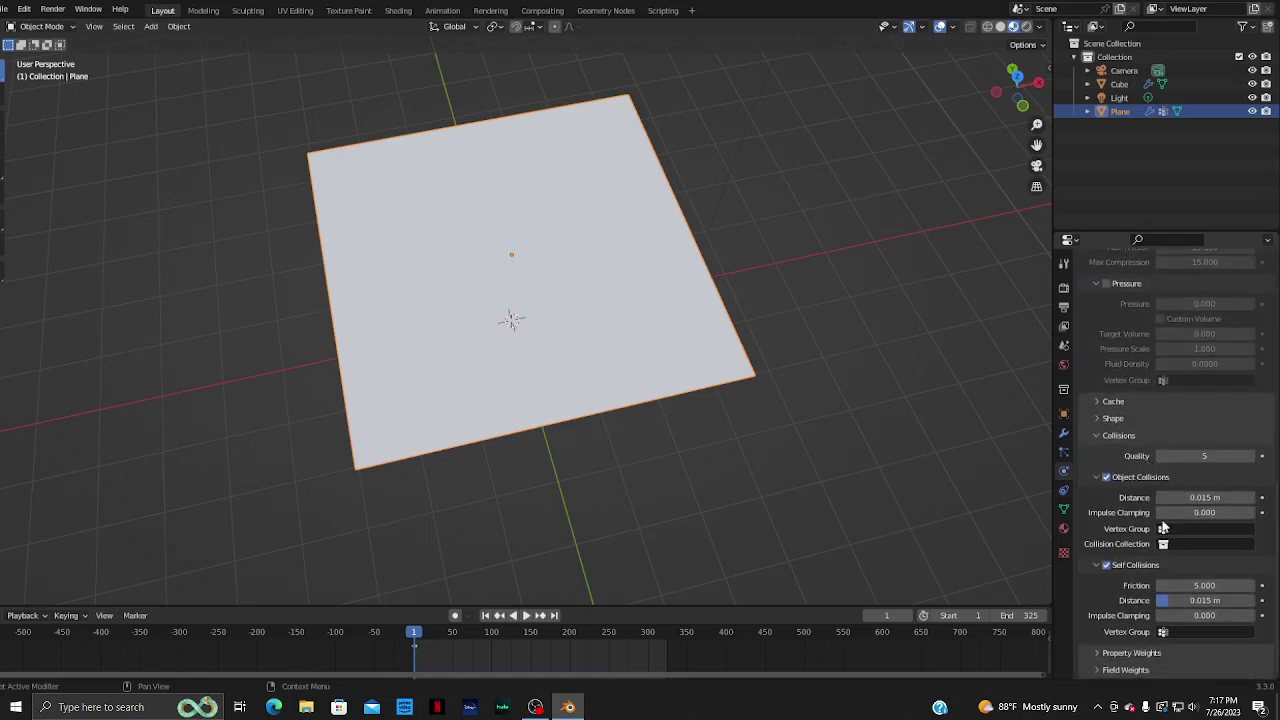
scroll(1148, 519, "up", 4)
scroll(1150, 518, "up", 4)
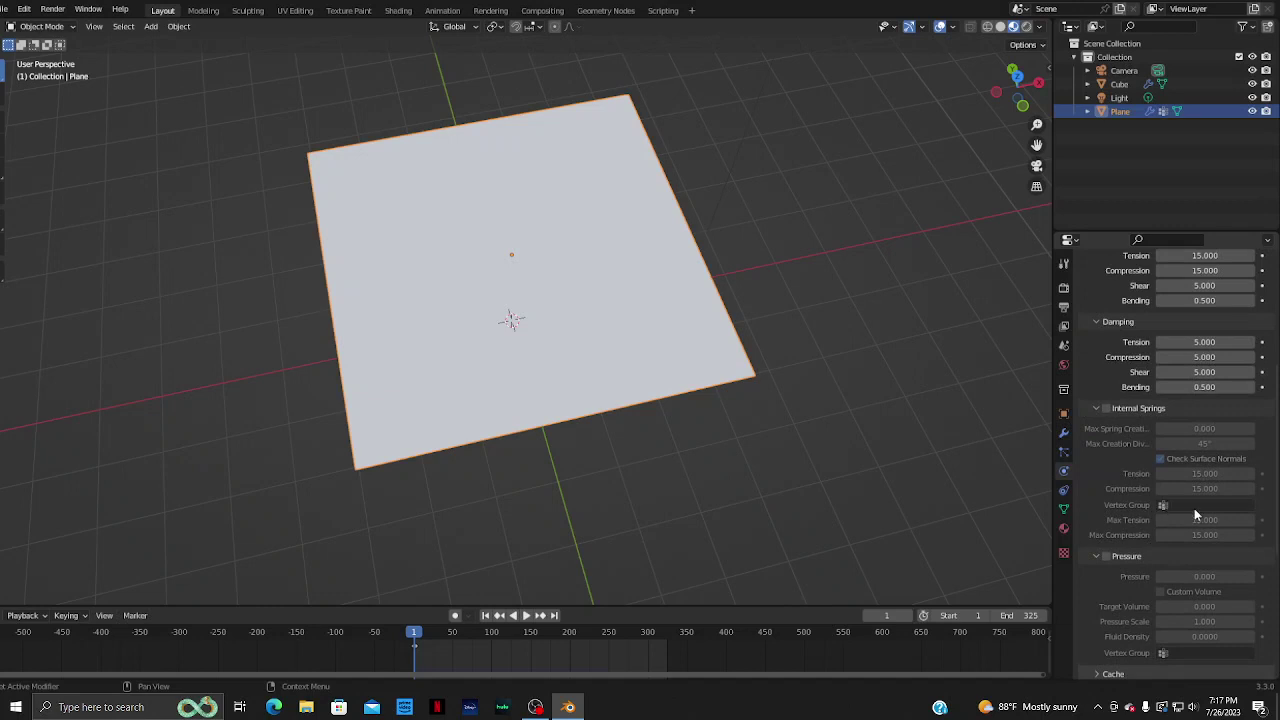
scroll(1194, 505, "up", 10)
scroll(1196, 495, "up", 1)
scroll(1200, 470, "down", 9)
scroll(1205, 440, "down", 6)
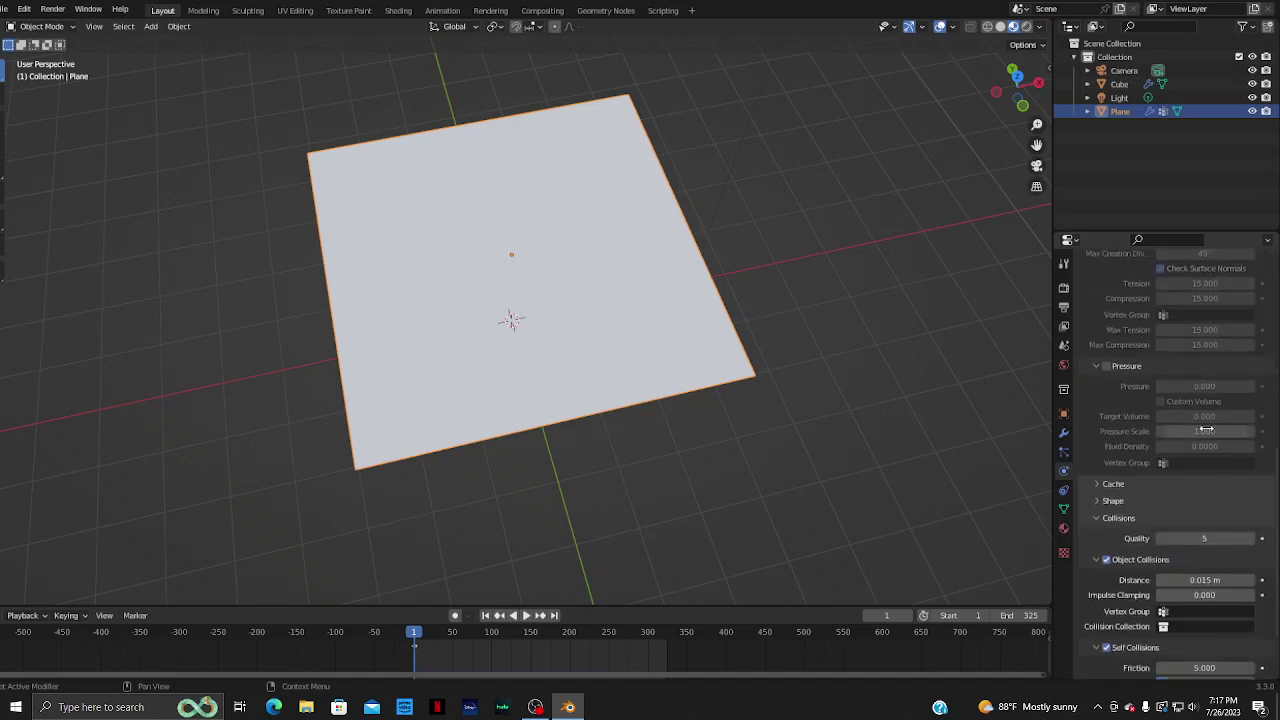
scroll(1206, 430, "down", 2)
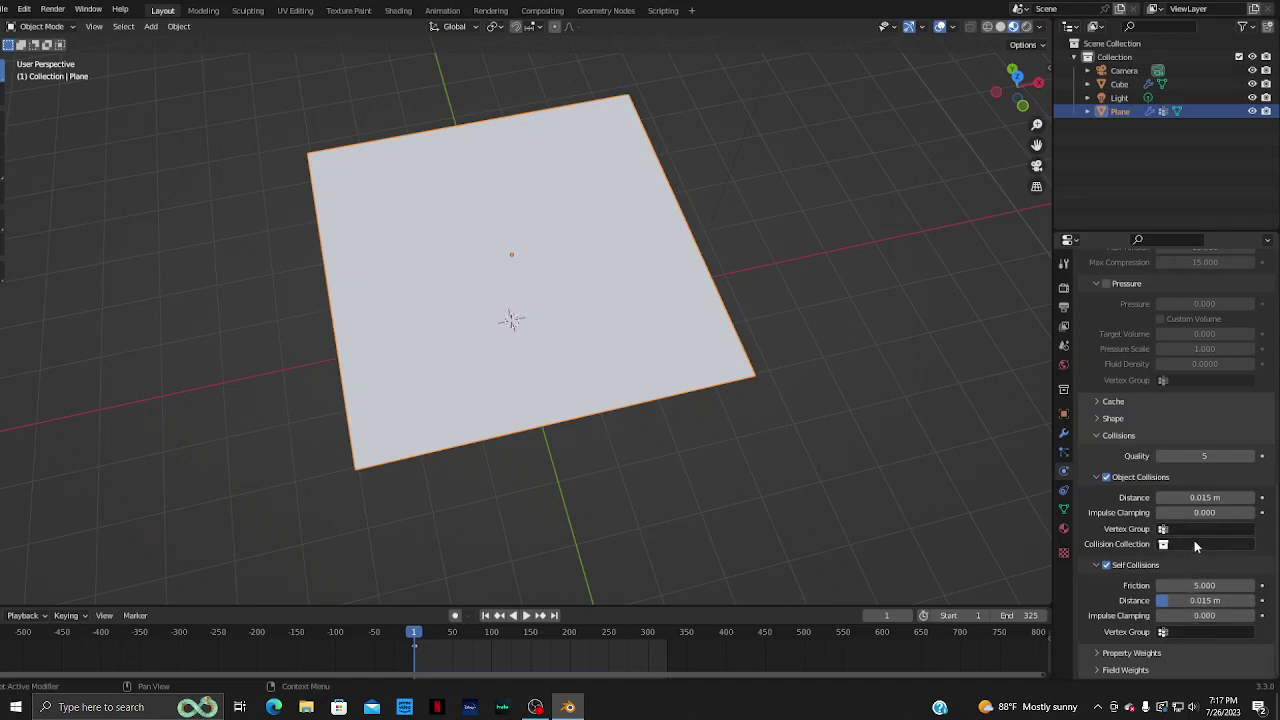
- Expand the Cloth Shape settings and choose 'Group' as the pin group
left_click(1142, 418)
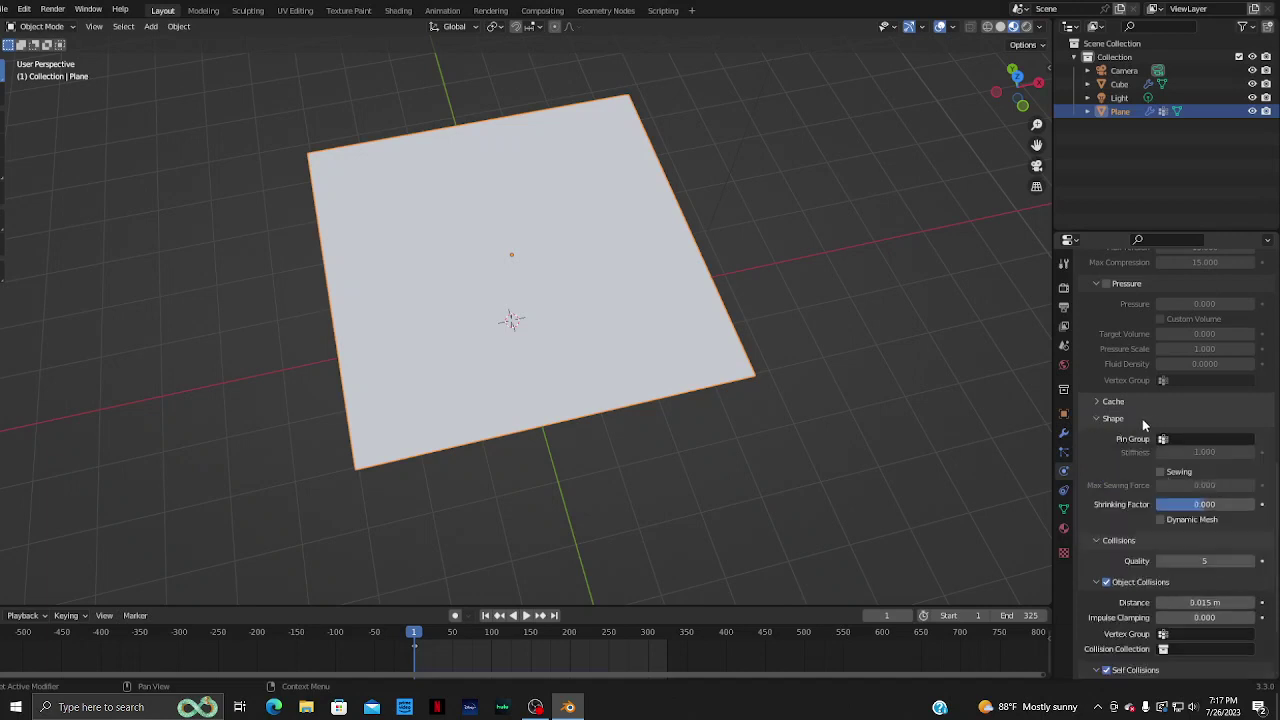
left_click(1190, 440)
left_click(1162, 460)
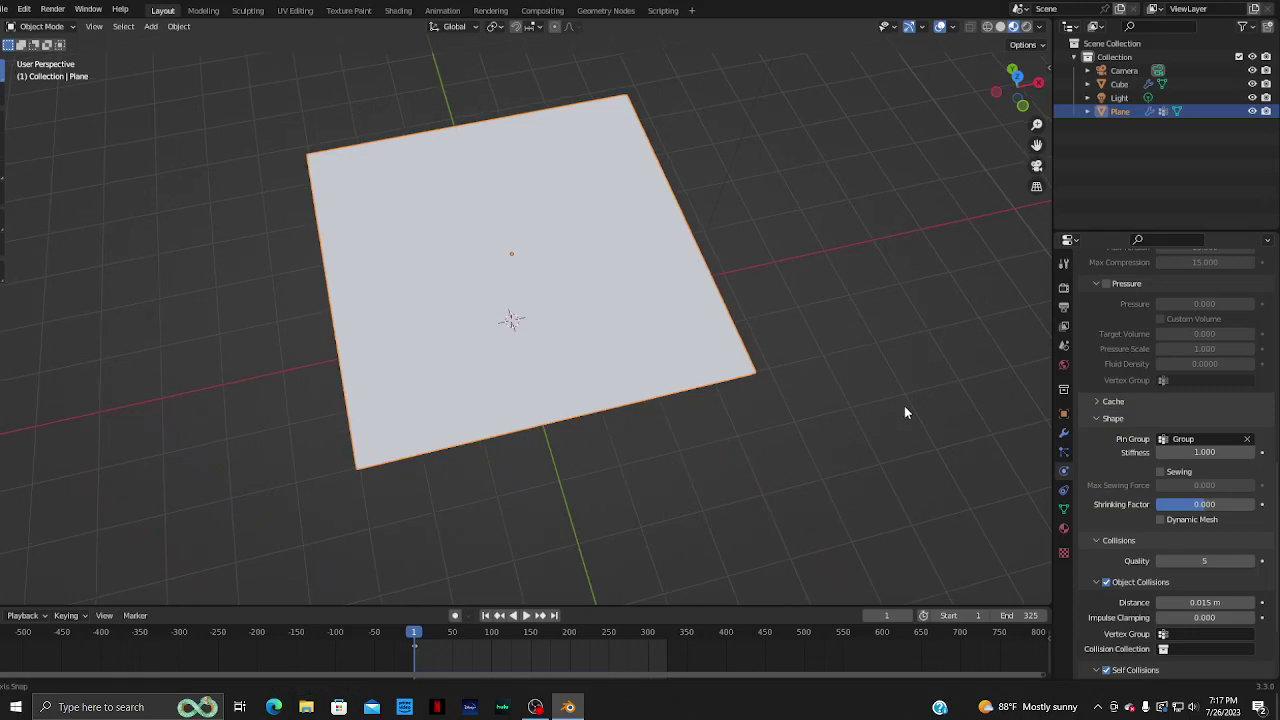
- Play the pinned cloth simulation and watch it from several angles, then rewind to frame 1
key("space")
mouse_move(904, 405)
middle_mouse_down()
mouse_move(908, 317)
mouse_move(882, 354)
mouse_move(877, 326)
middle_mouse_up()
key("space")
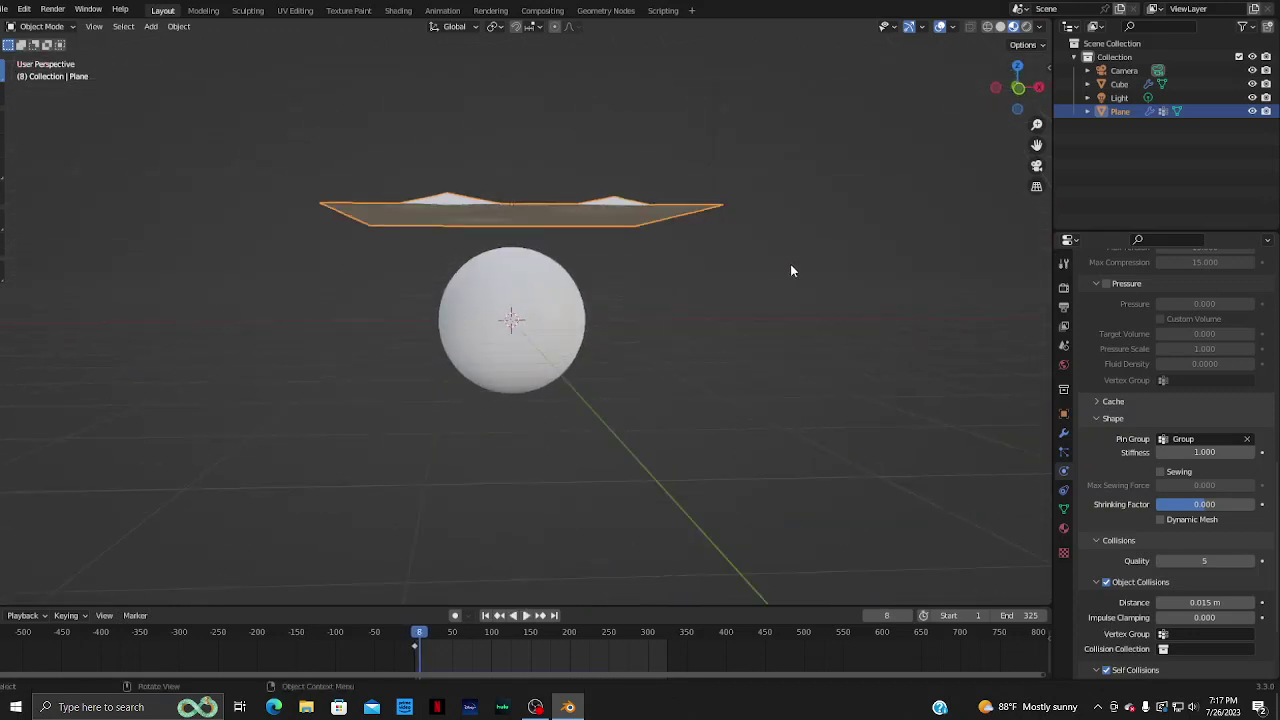
mouse_move(791, 271)
middle_mouse_down()
mouse_move(848, 255)
mouse_move(833, 284)
middle_mouse_up()
key("space")
mouse_move(855, 363)
middle_mouse_down()
mouse_move(850, 302)
mouse_move(806, 384)
mouse_move(746, 366)
mouse_move(742, 343)
middle_mouse_up()
key("space")
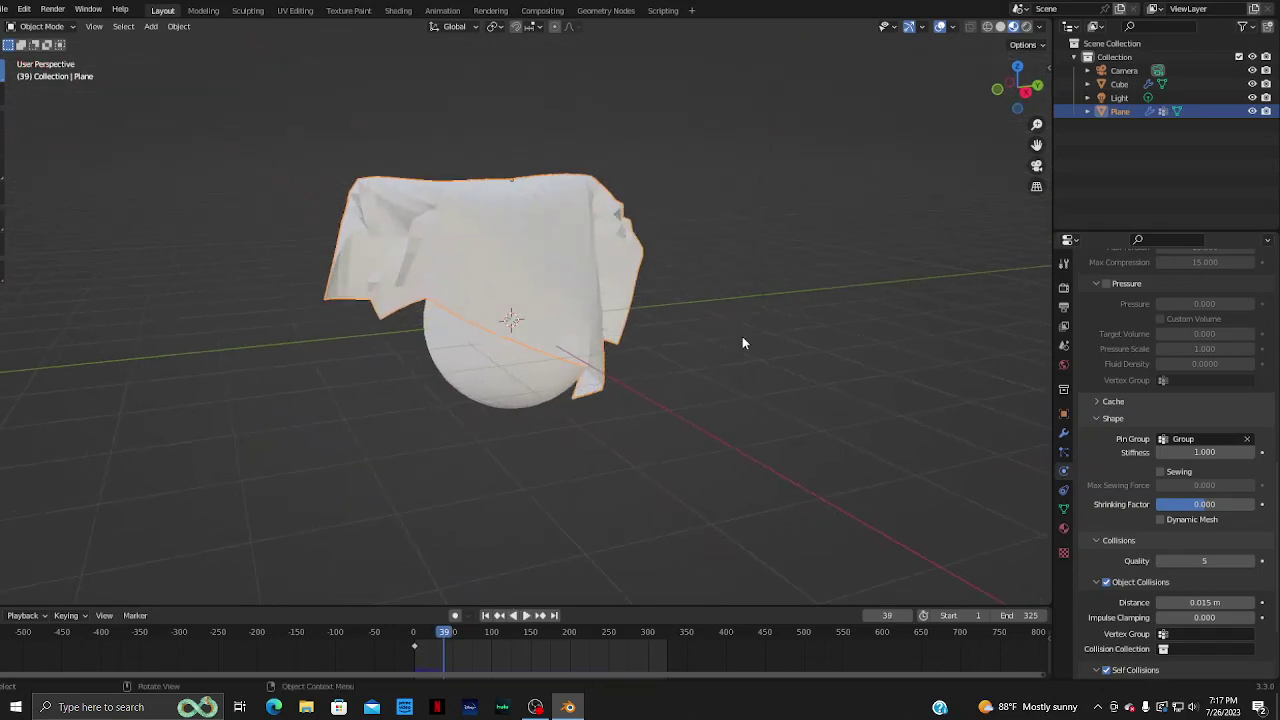
left_click(485, 615)
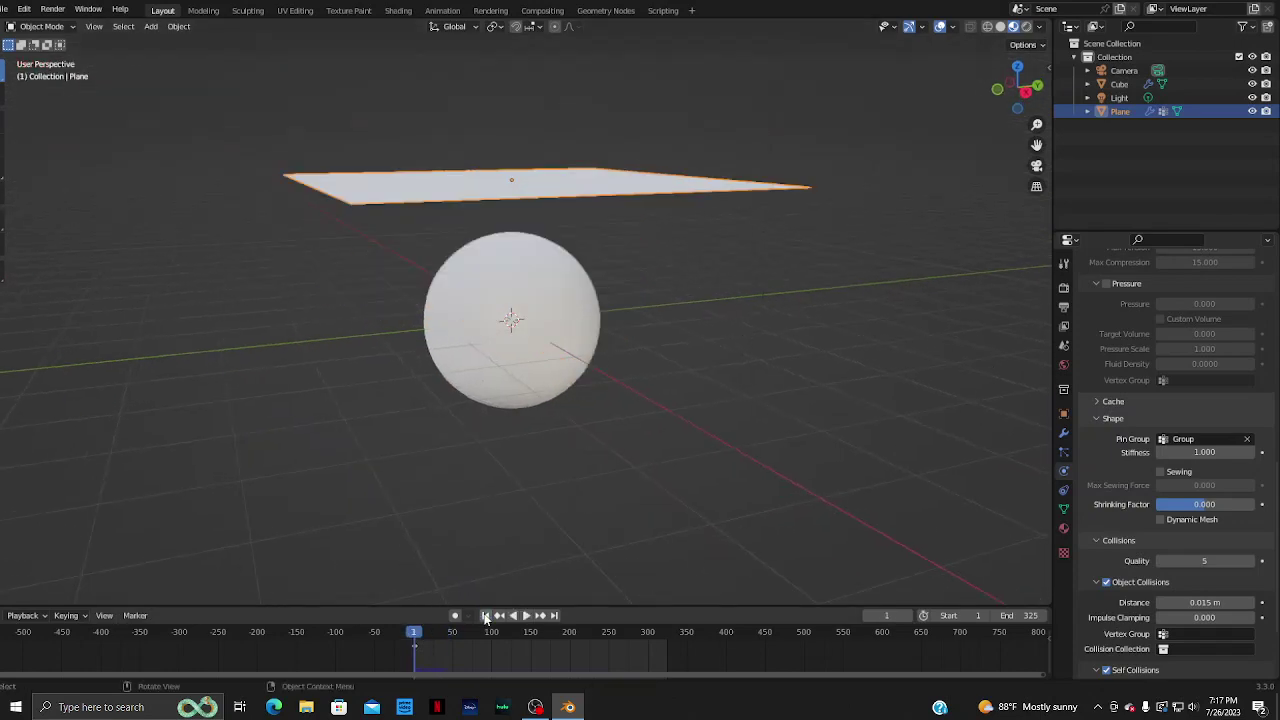
- Clear the cloth's pin group during playback, then stop and rewind to frame 1
mouse_move(800, 537)
middle_mouse_down()
mouse_move(837, 490)
mouse_move(866, 500)
mouse_move(605, 517)
middle_mouse_up()
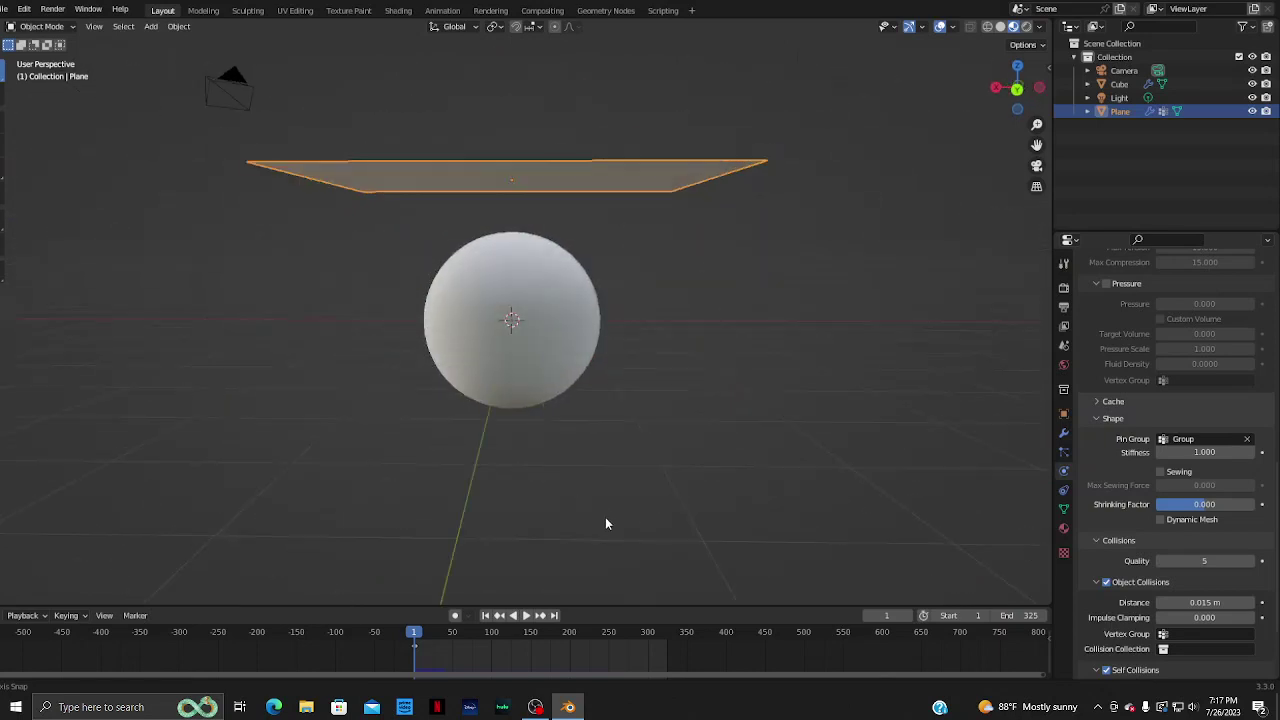
key("space")
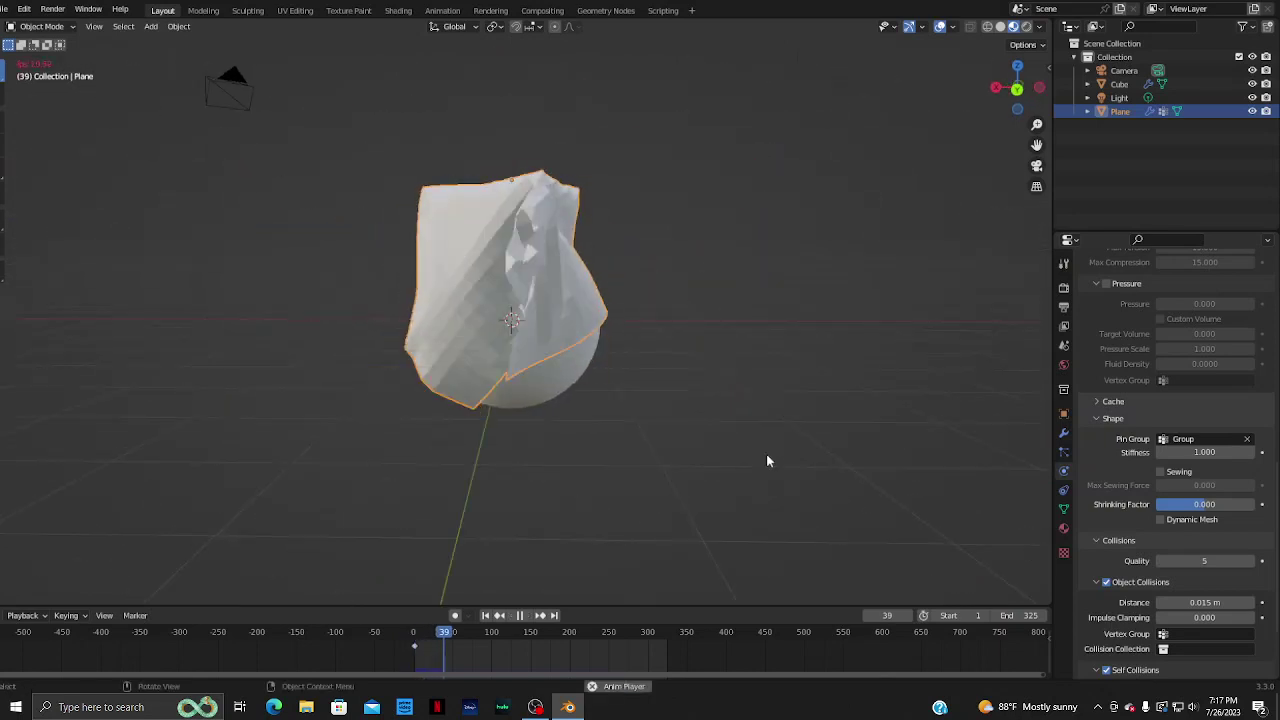
left_click(1247, 440)
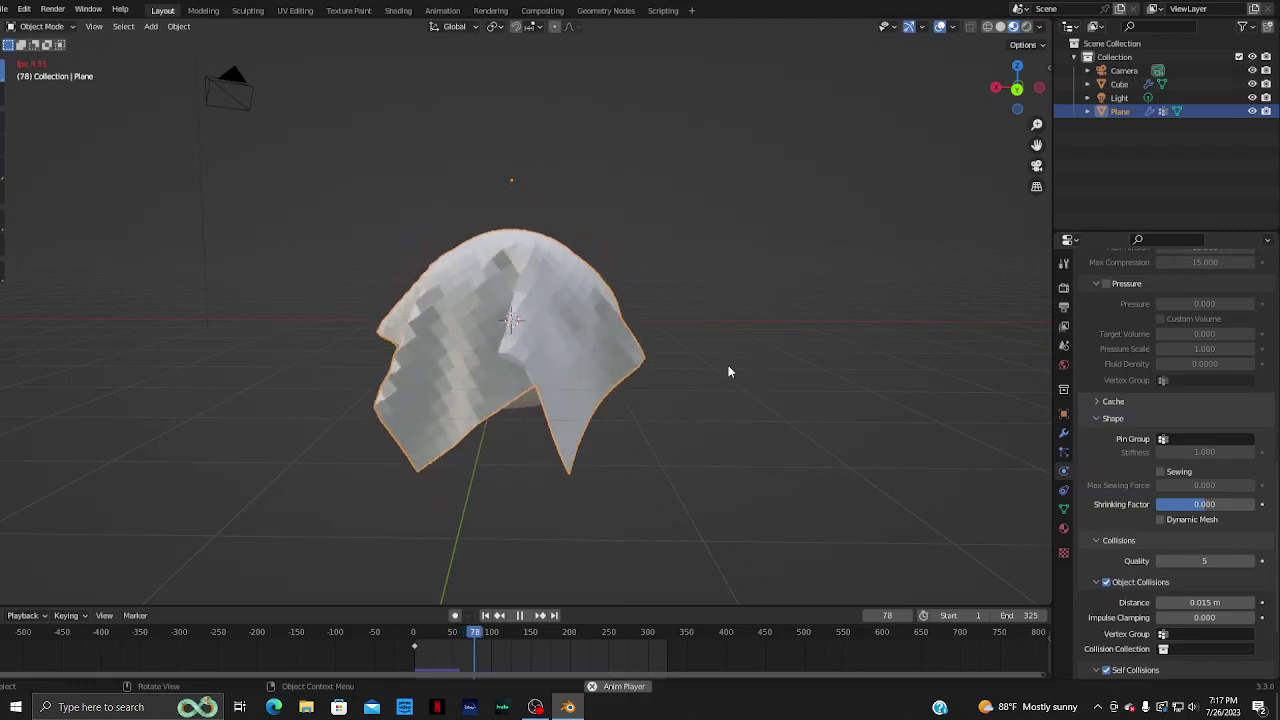
key("space")
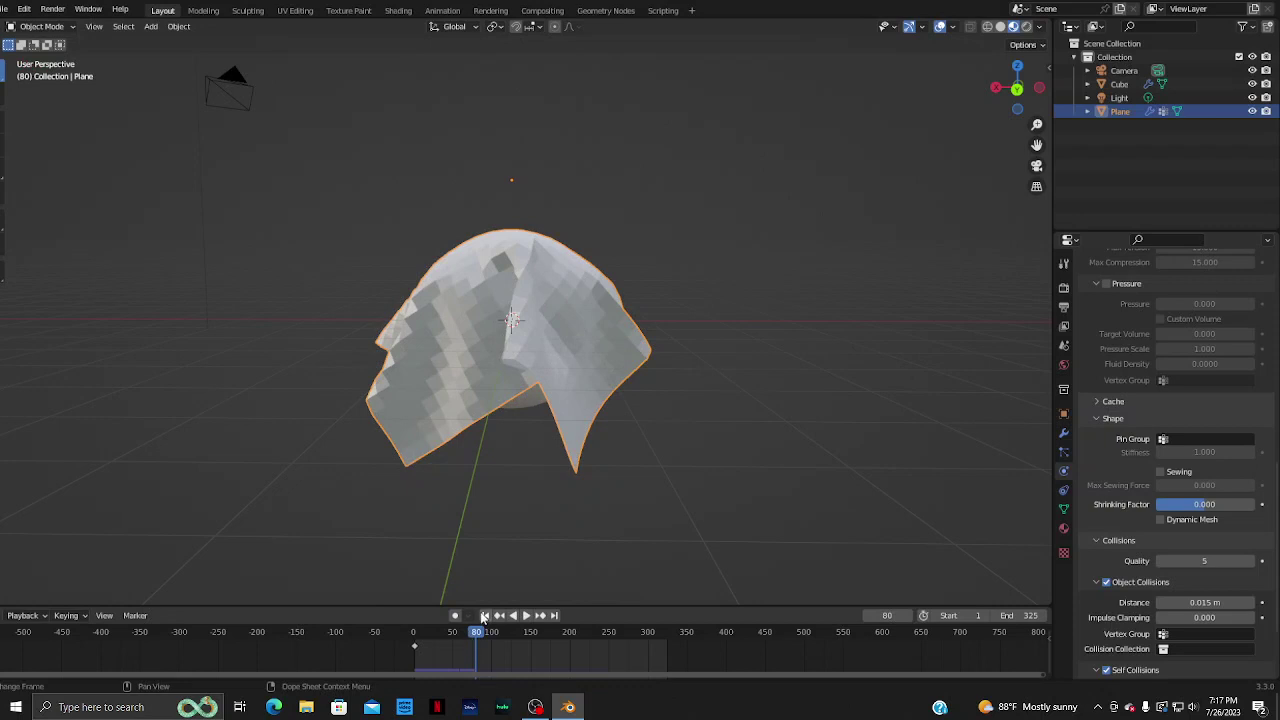
left_click(485, 614)
middle_click_drag(683, 371, 738, 448)
scroll(738, 448, "down", 3)
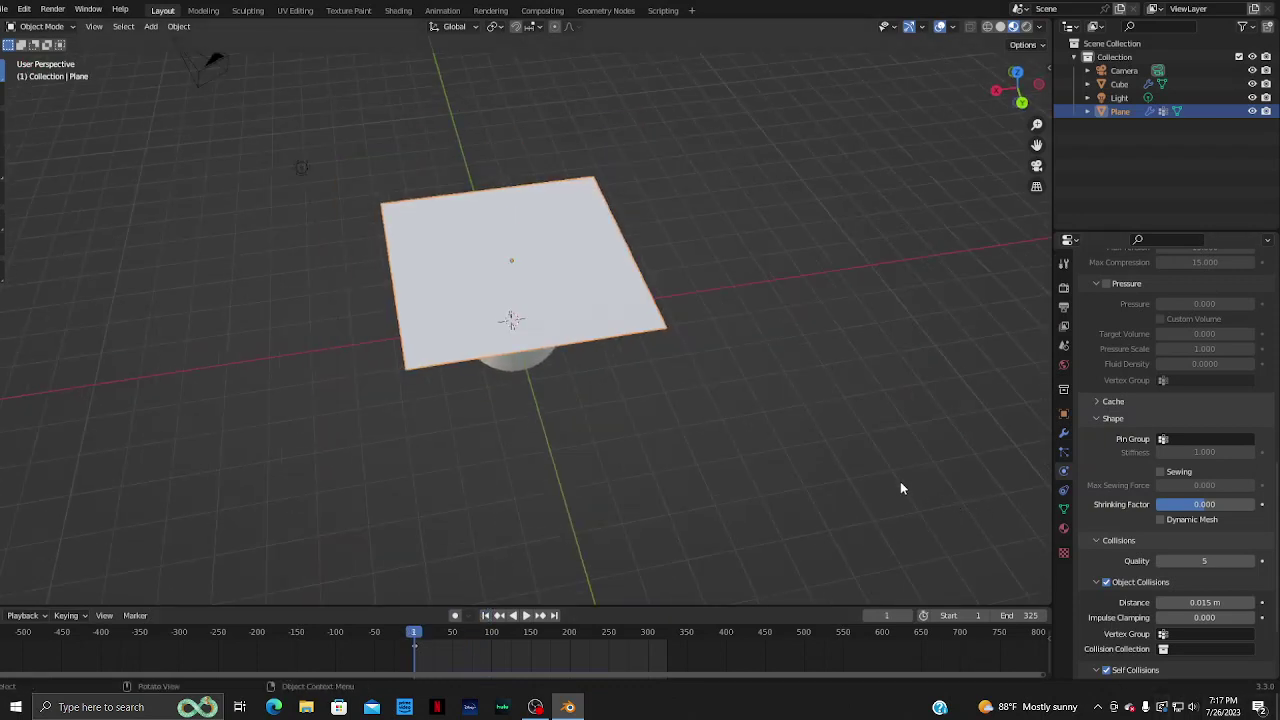
- Shade the plane smooth, play the unpinned cloth draping the sphere, and rewind to frame 1
right_click(510, 262)
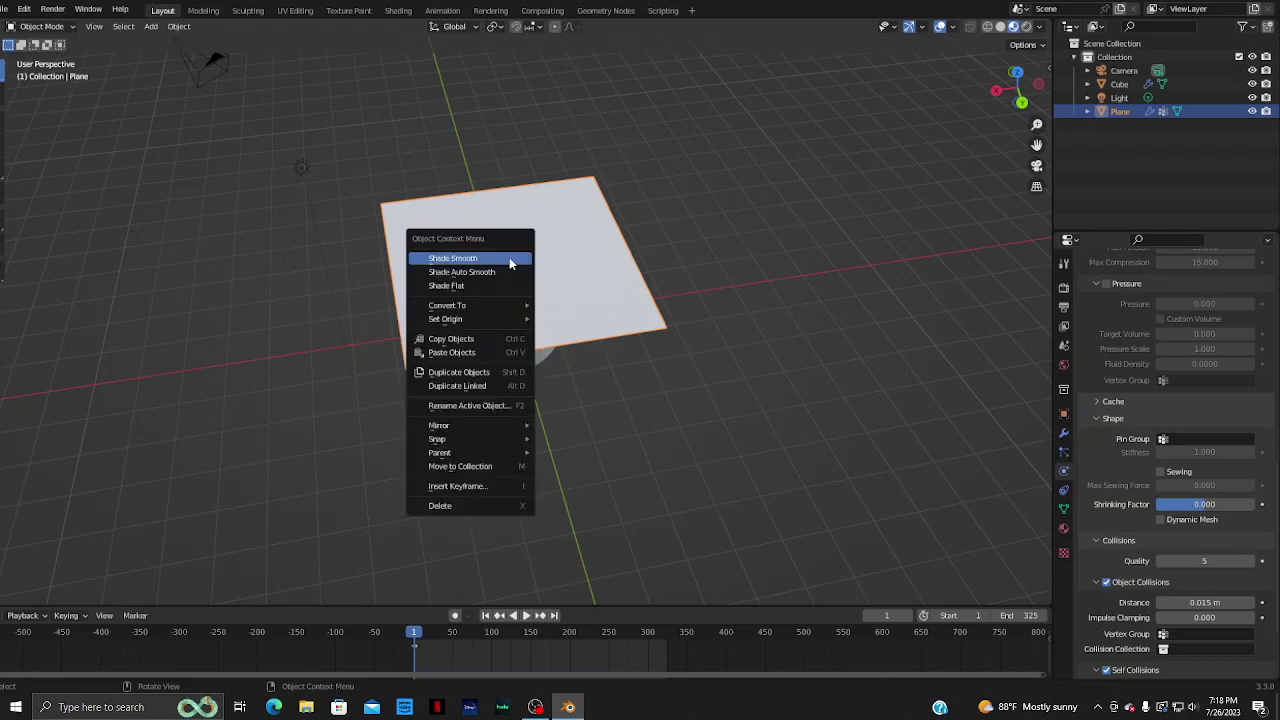
left_click(510, 262)
key("space")
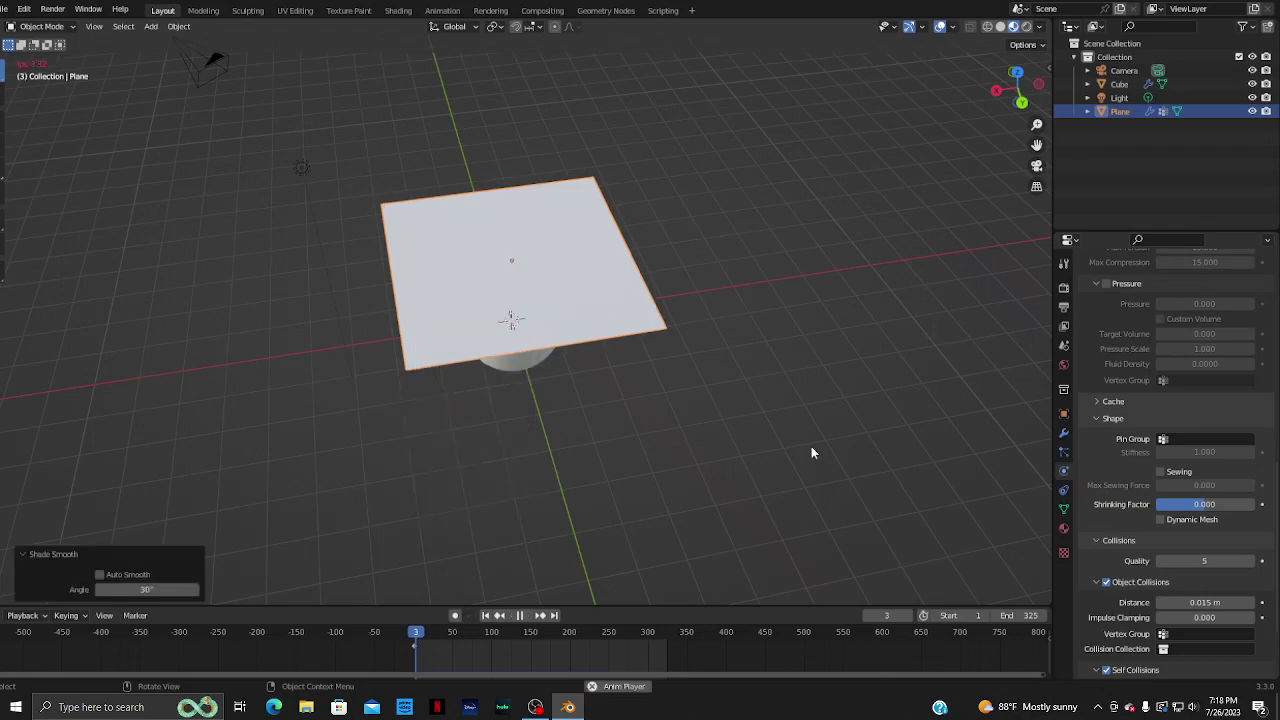
middle_click_drag(811, 446, 809, 393)
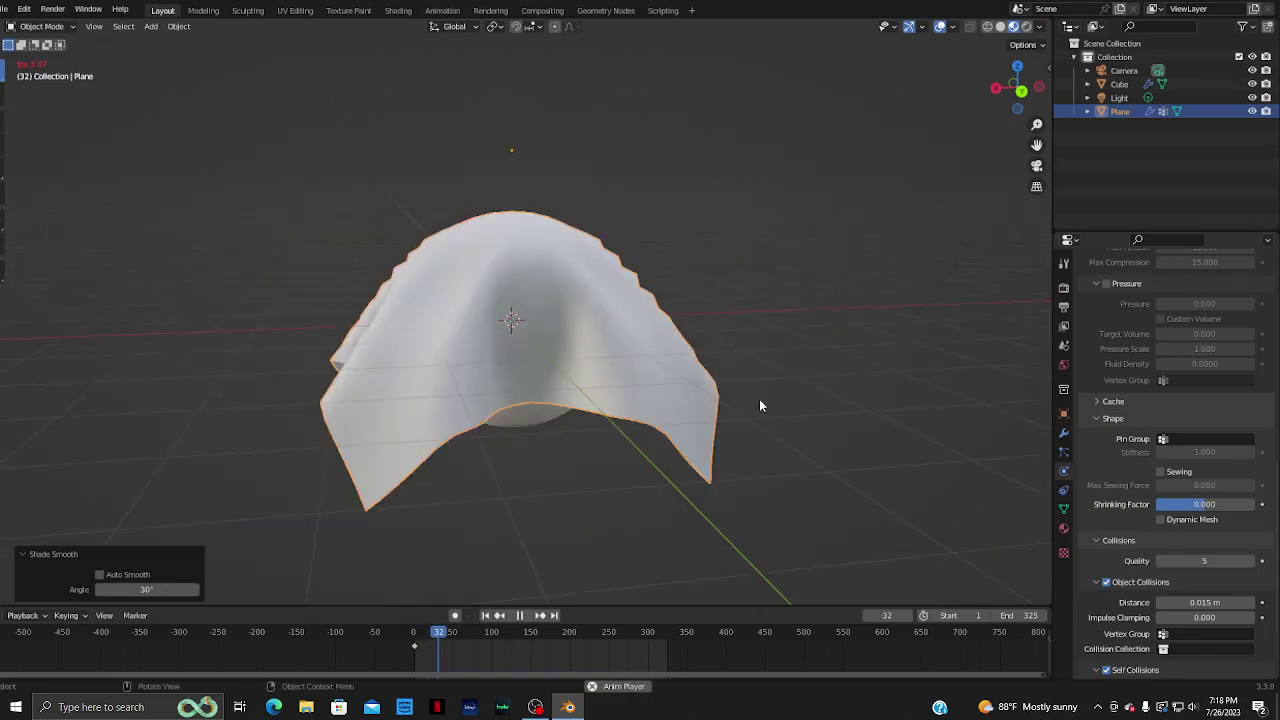
key("space")
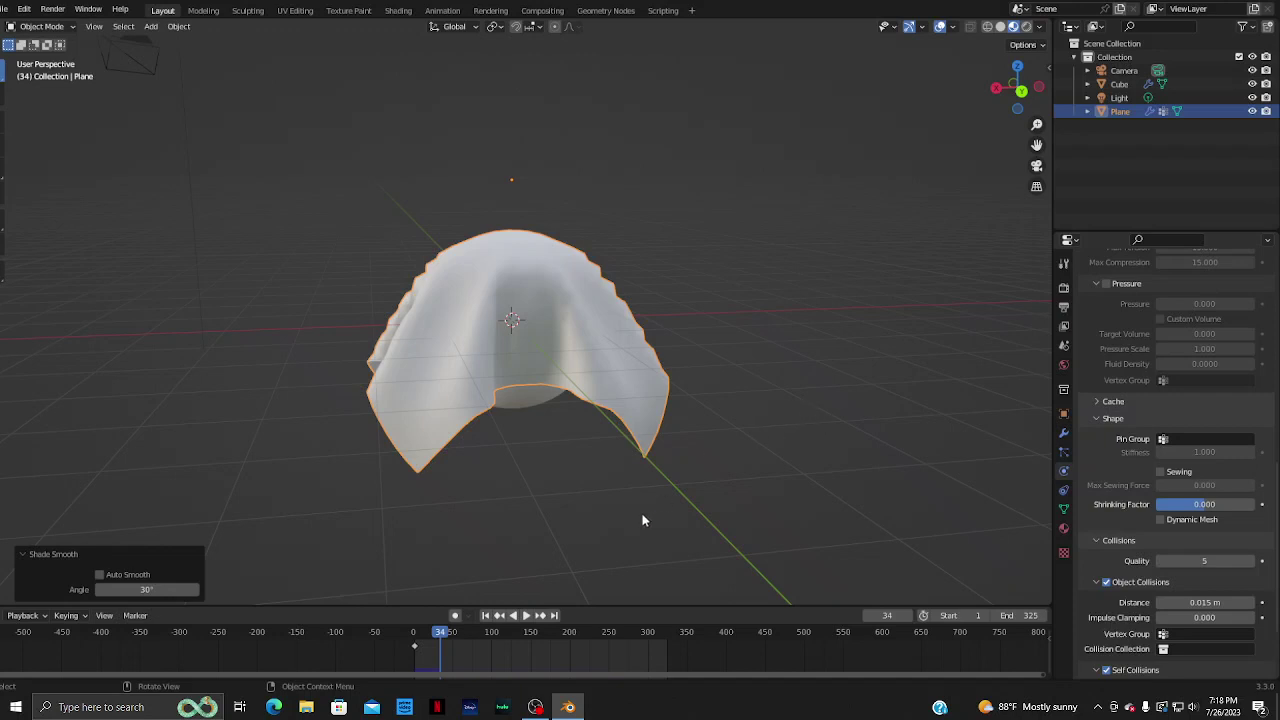
left_click(485, 615)
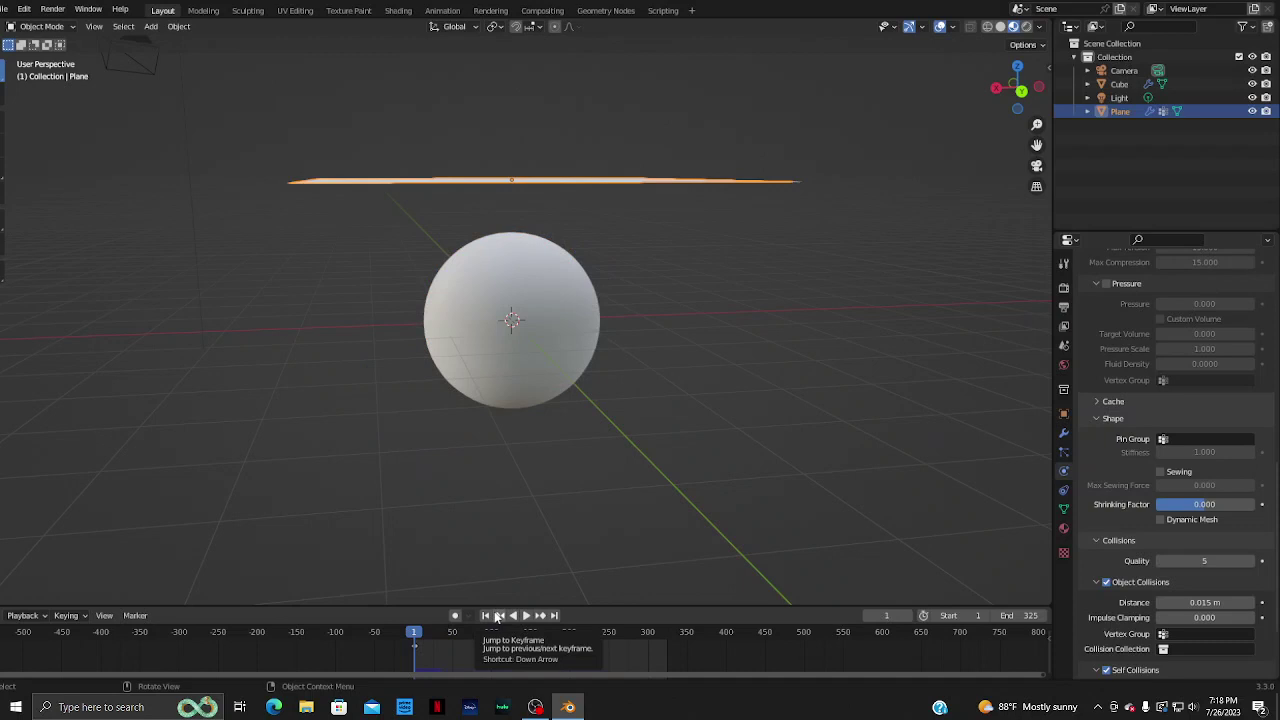
- Show the plane's modifiers, then in Edit Mode box-select its vertices and deselect them all
left_click(1064, 435)
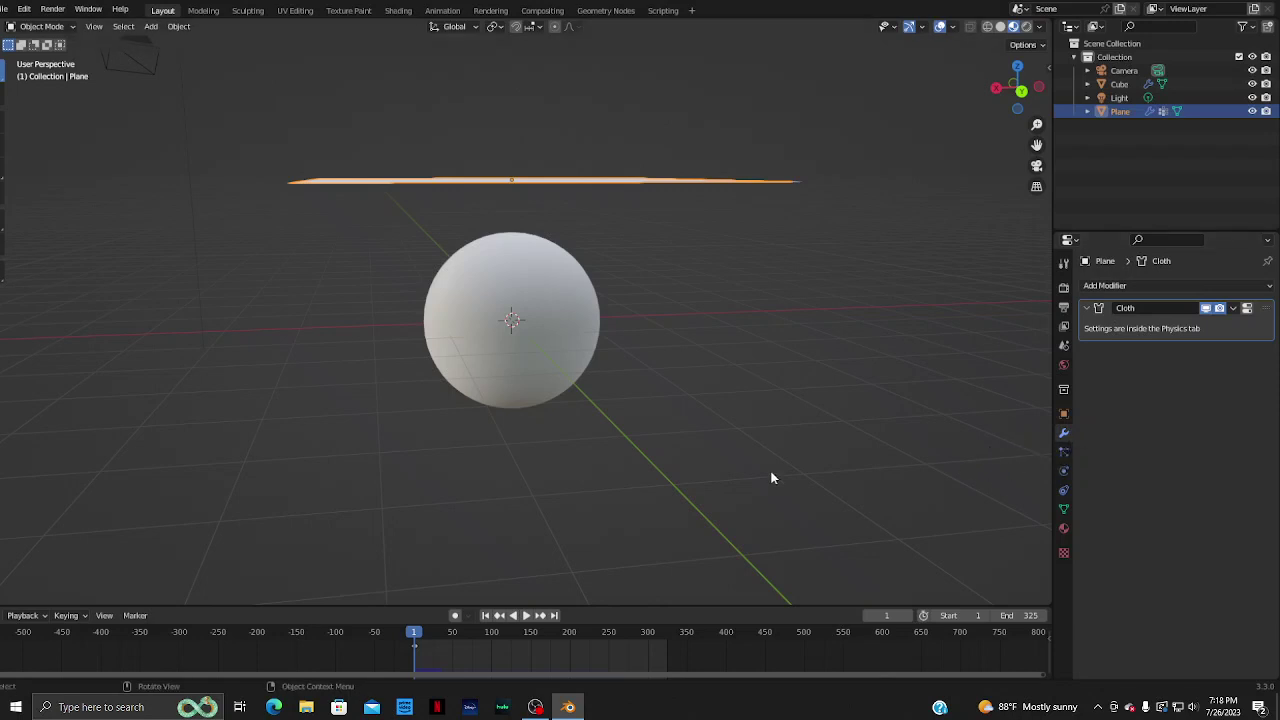
scroll(765, 400, "down", 2)
scroll(756, 372, "down", 1)
middle_click_drag(751, 365, 710, 386)
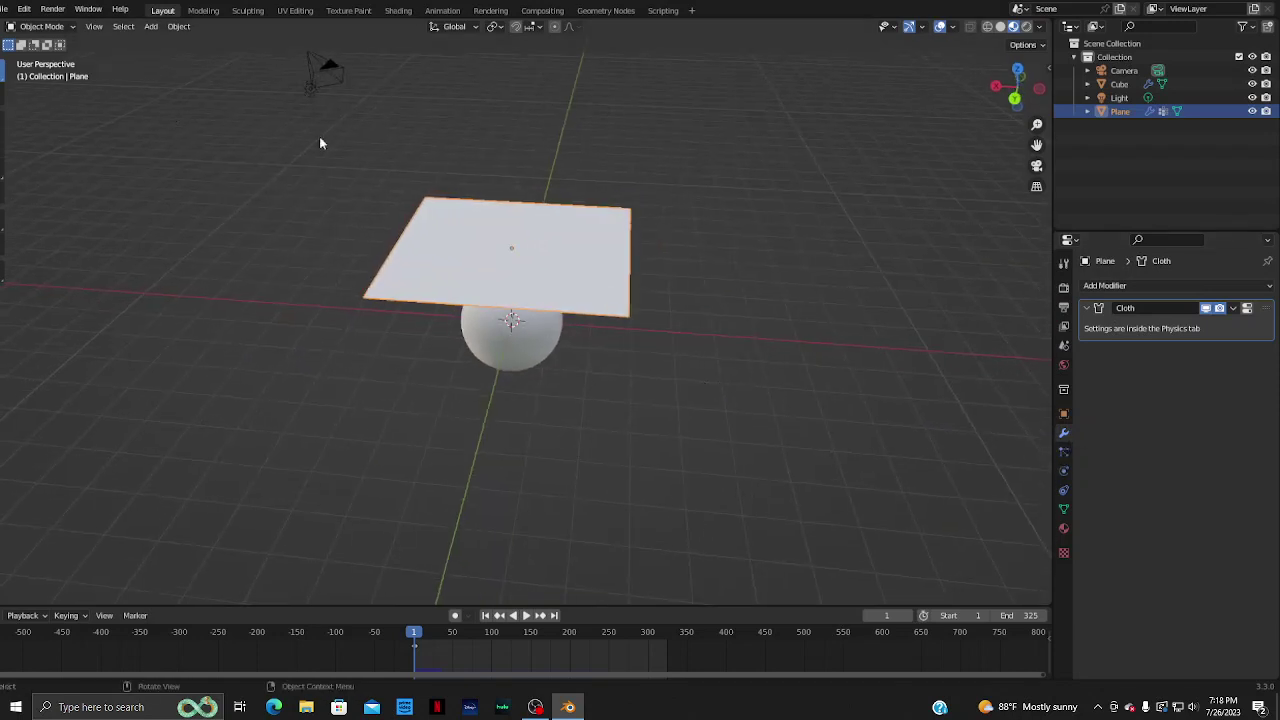
key("Tab")
left_click_drag(423, 186, 758, 387)
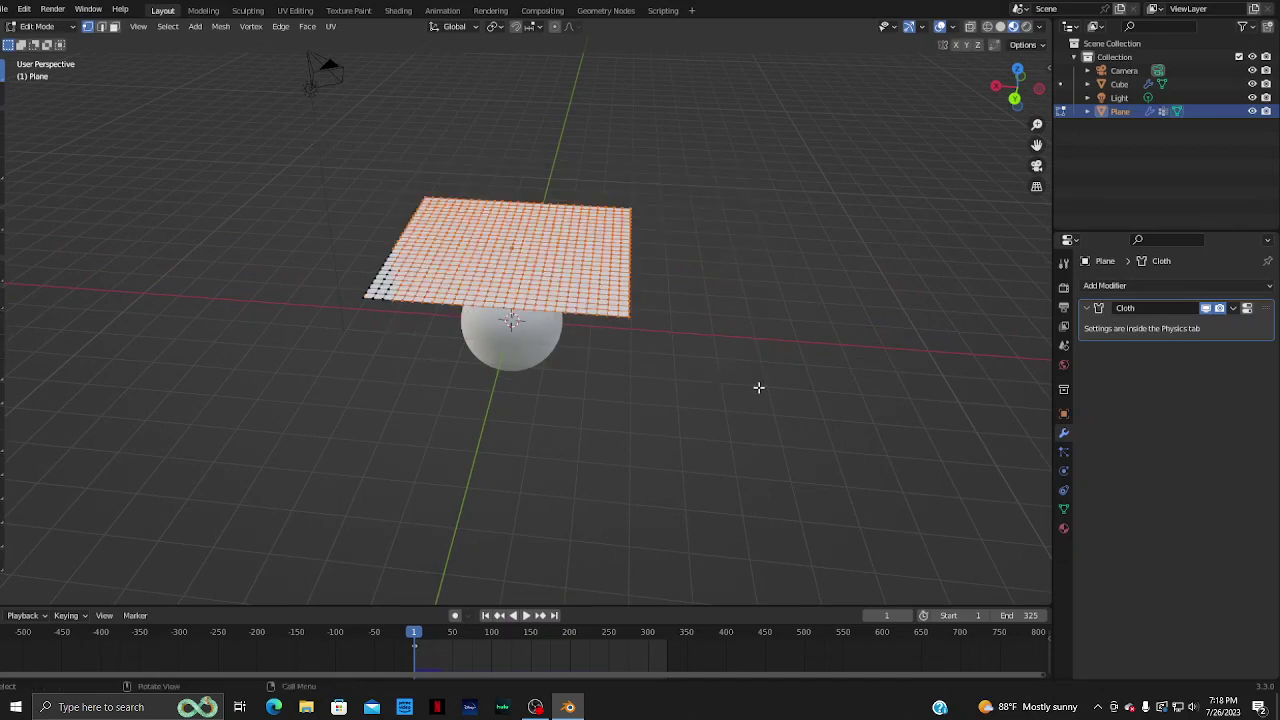
left_click_drag(374, 157, 716, 443)
left_click_drag(353, 161, 625, 410)
left_click(720, 480)
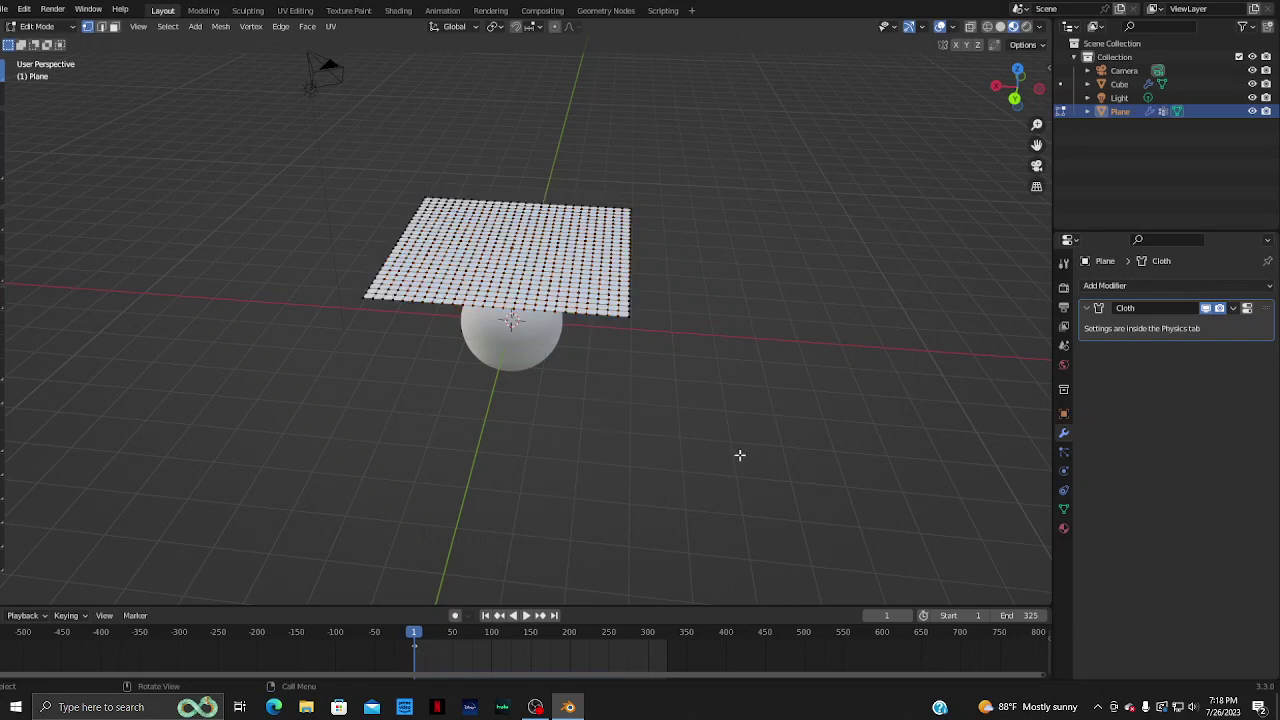
- Add a Solidify modifier to the cloth plane
left_click(1134, 290)
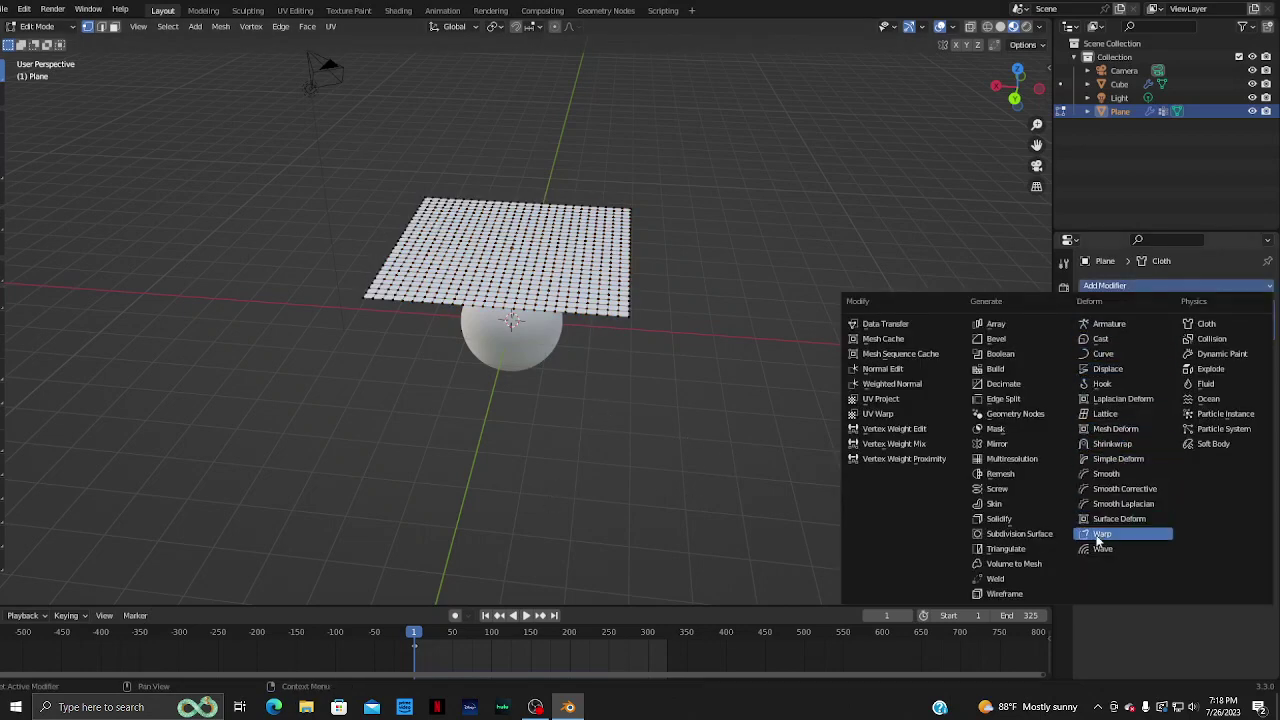
left_click(1015, 520)
middle_click_drag(726, 466, 809, 417)
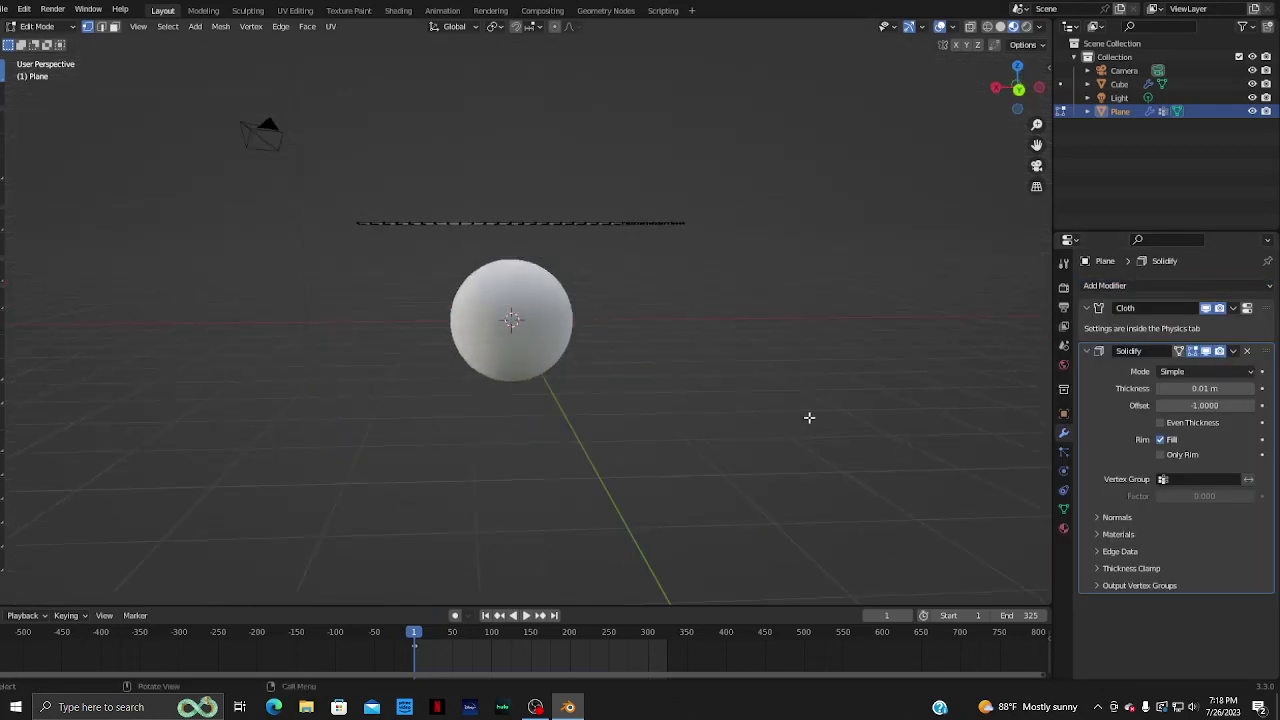
scroll(691, 286, "up", 5)
mouse_move(691, 286)
middle_mouse_down()
mouse_move(653, 307)
mouse_move(743, 274)
mouse_move(717, 276)
middle_mouse_up()
scroll(653, 307, "down", 3)
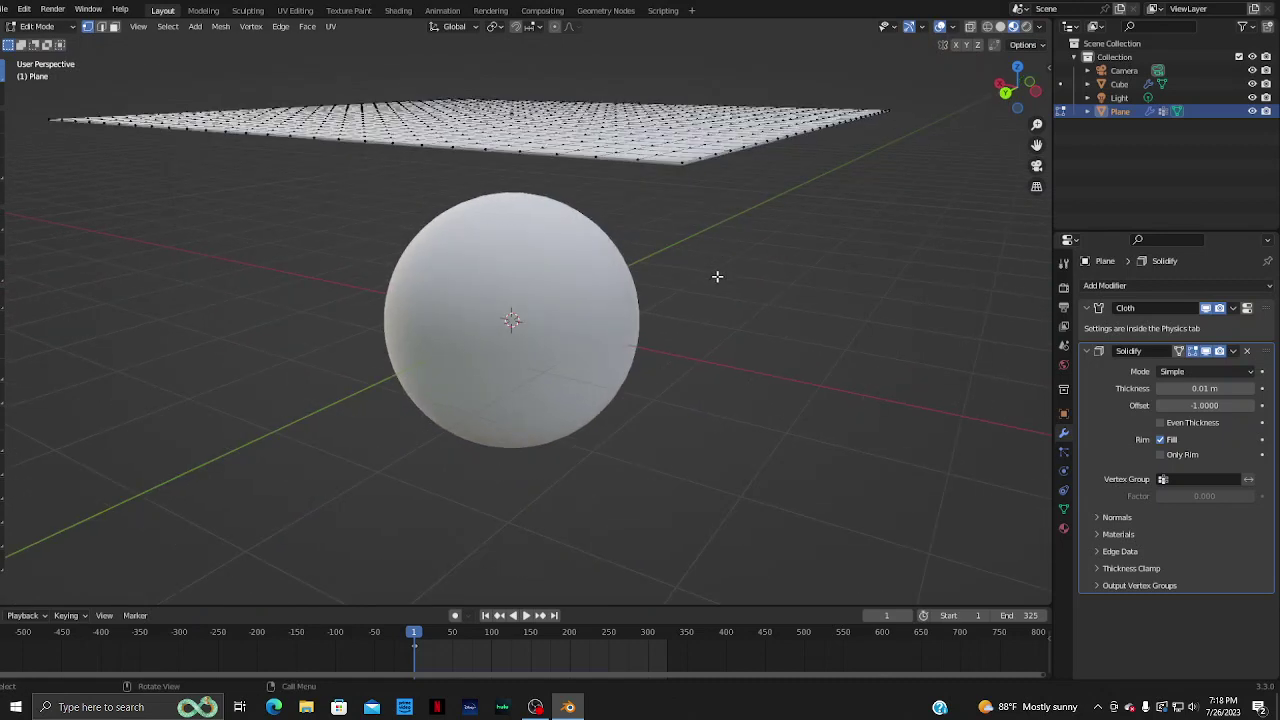
- Set the Solidify thickness to 0.03 m and offset to -1, keeping Simple mode
left_click(1250, 388)
left_click(1250, 388)
left_click(1250, 388)
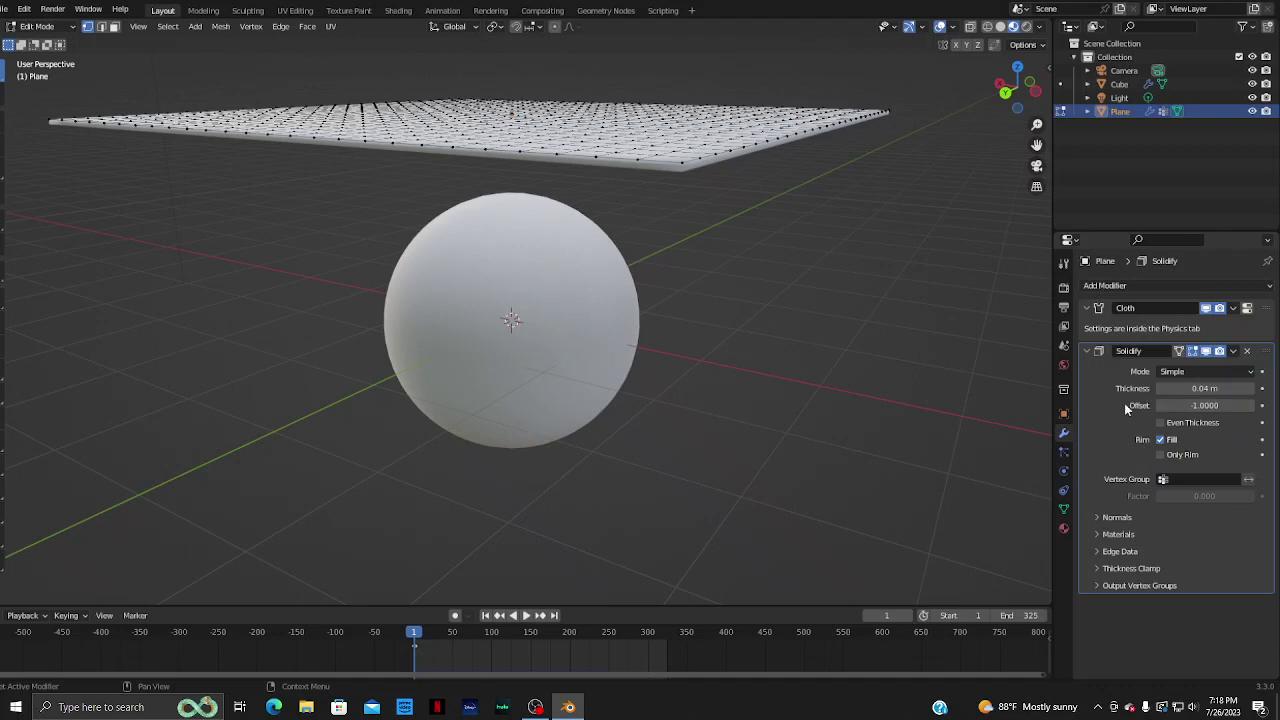
left_click(1171, 372)
left_click(1176, 402)
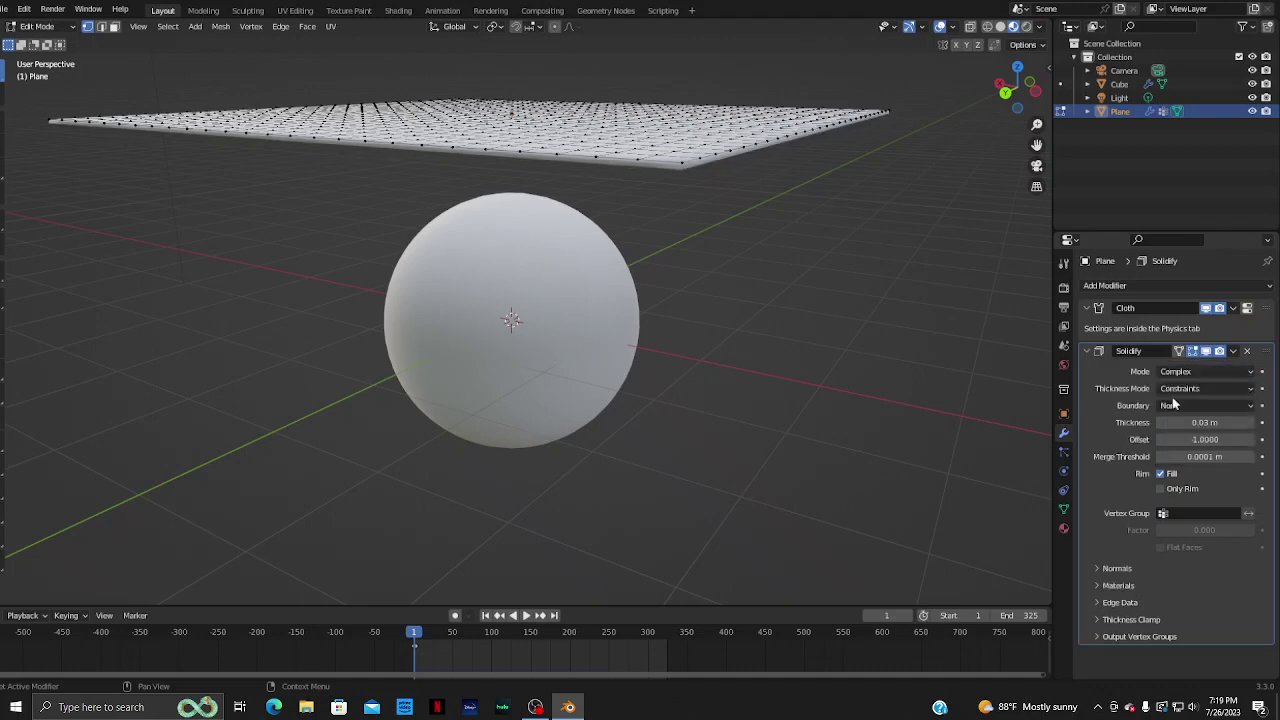
key("minus")
left_click(1190, 371)
left_click(1180, 388)
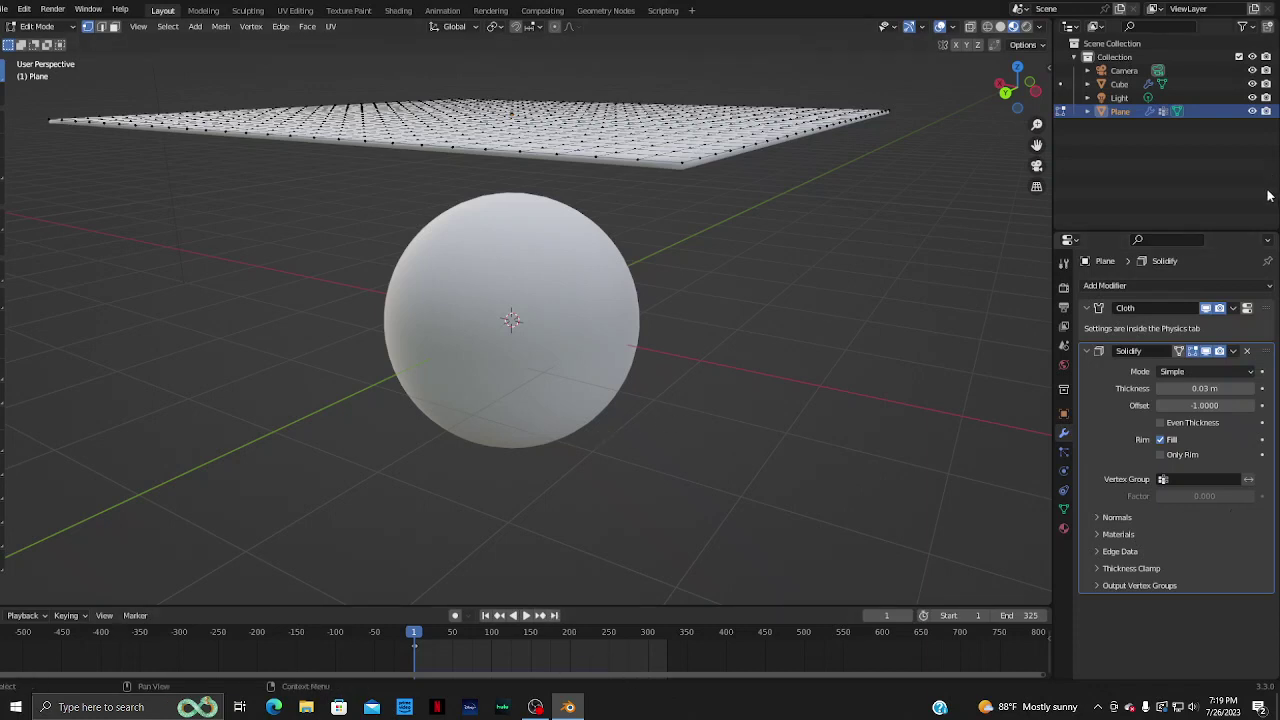
scroll(674, 314, "down", 5)
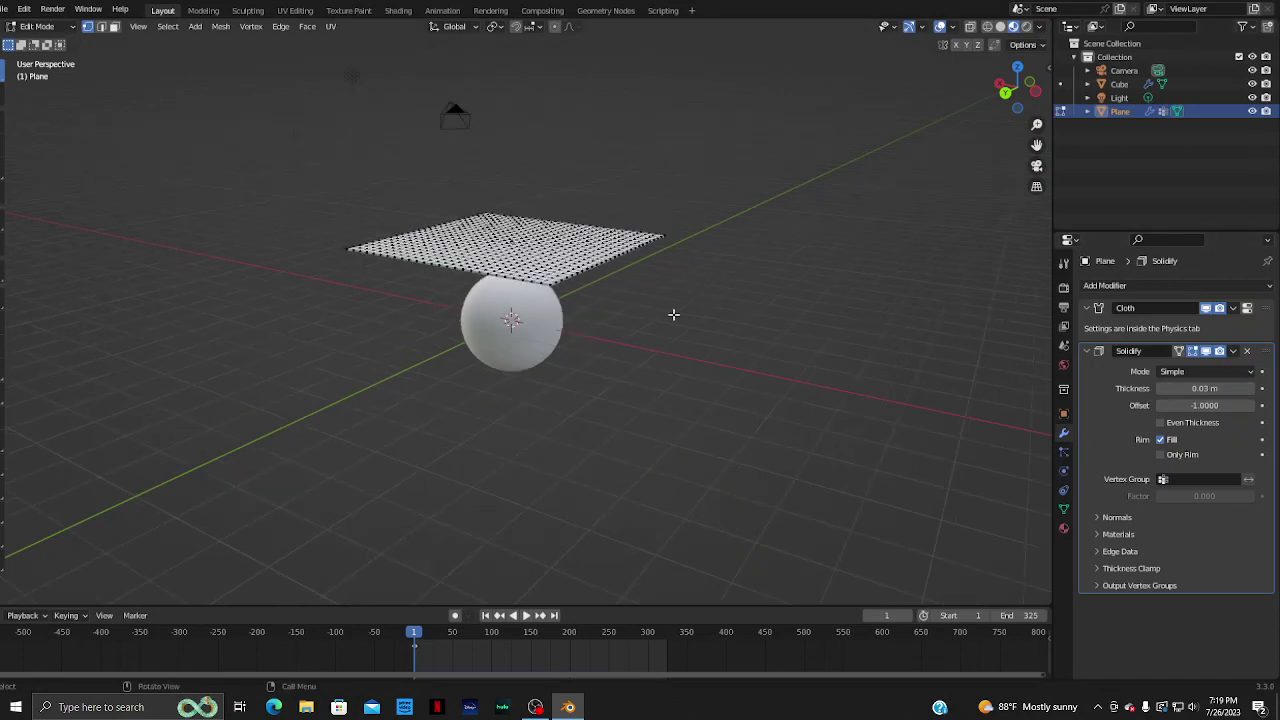
- Briefly play the simulation, rewind to frame 1, and switch the plane back to Object Mode
key("space")
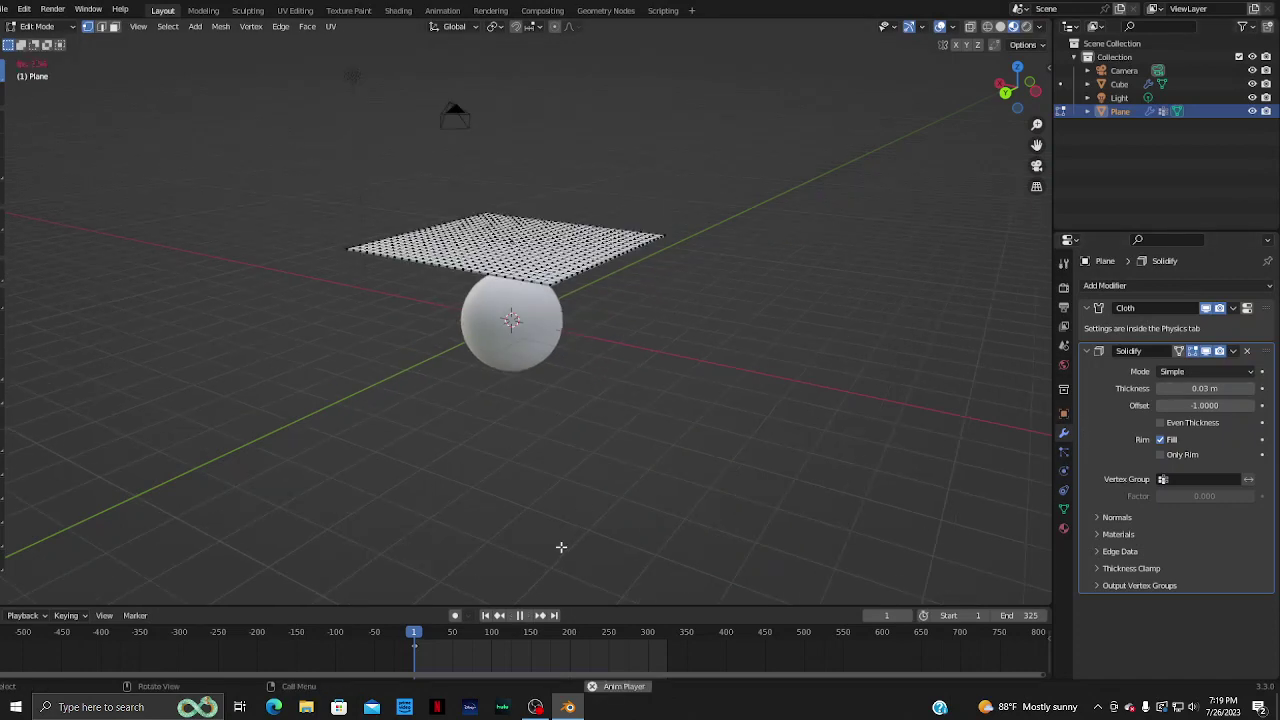
mouse_move(600, 400)
middle_mouse_down()
mouse_move(637, 389)
mouse_move(689, 400)
middle_mouse_up()
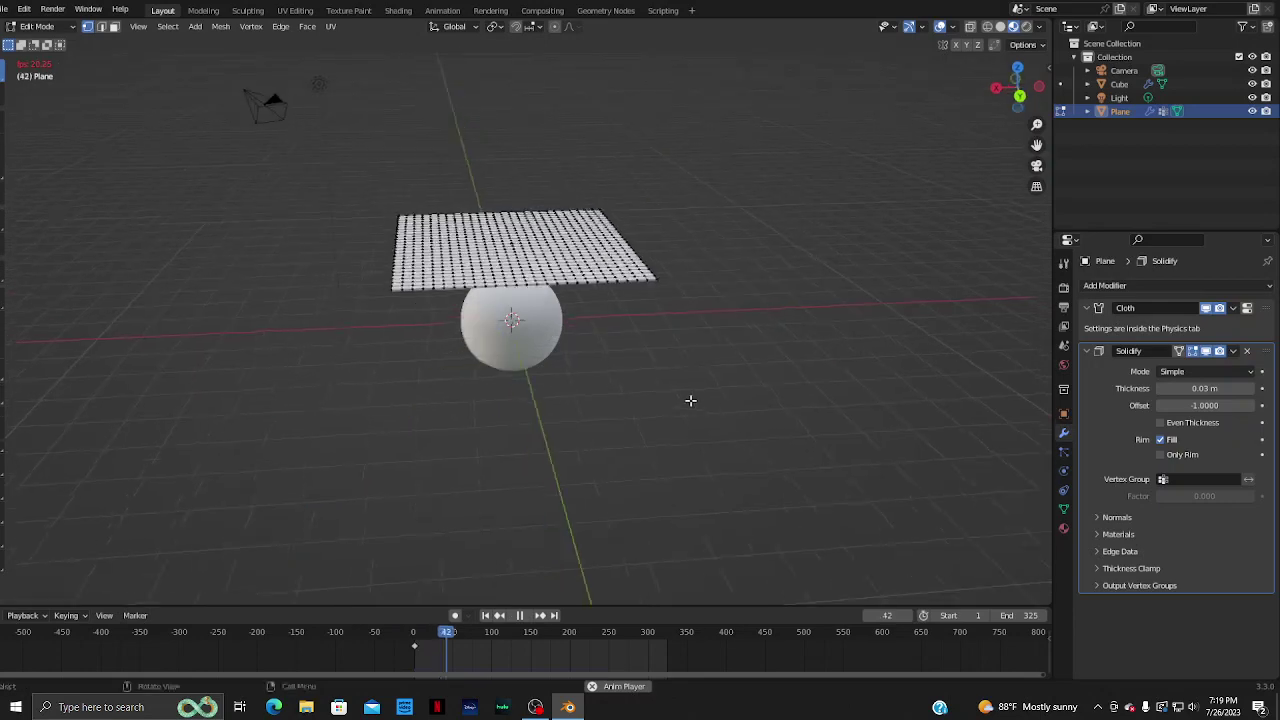
key("space")
left_click(485, 615)
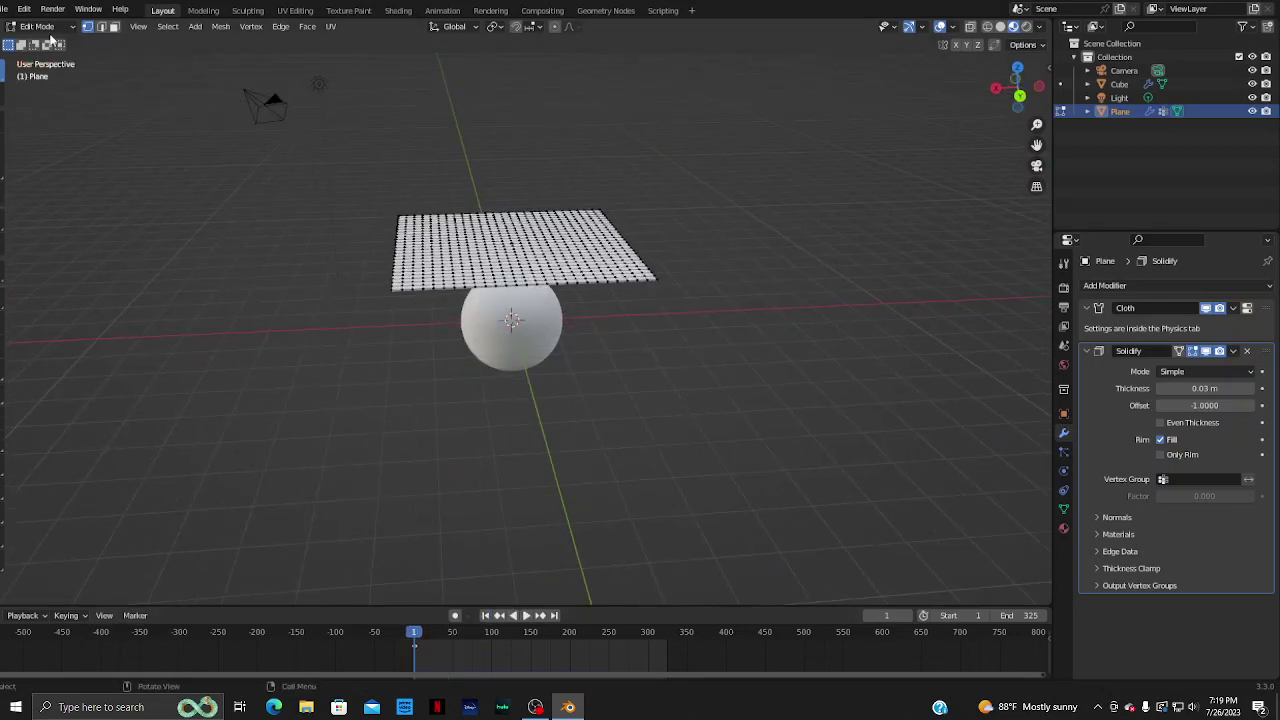
left_click(38, 26)
left_click(60, 40)
- Replay the thickened cloth from the front view, then stop and rewind to frame 1
key("space")
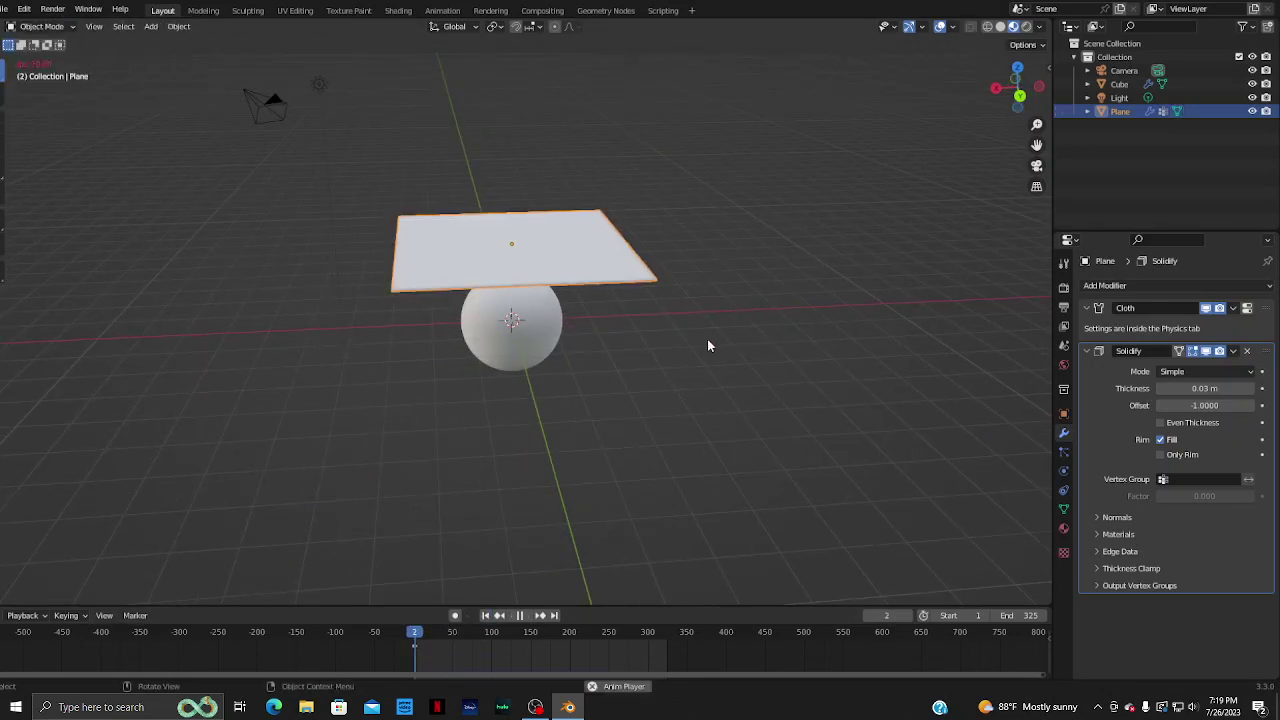
middle_click_drag(707, 339, 720, 299)
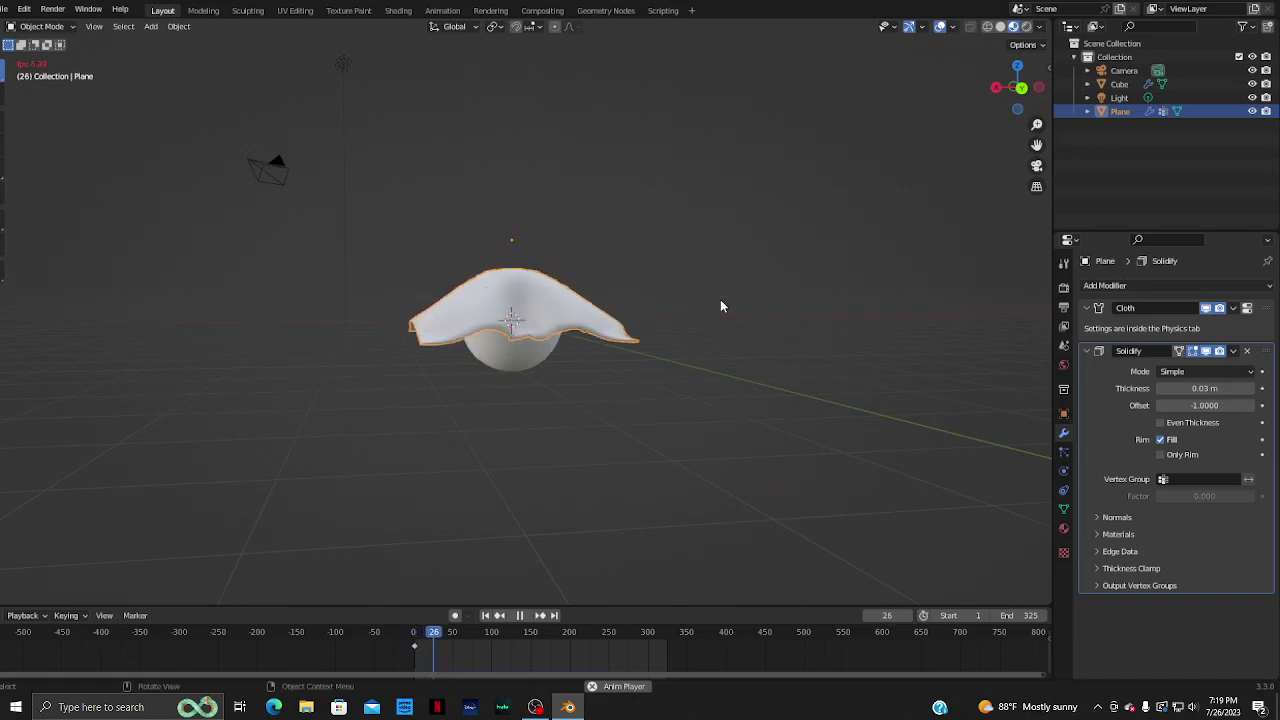
scroll(702, 290, "up", 1)
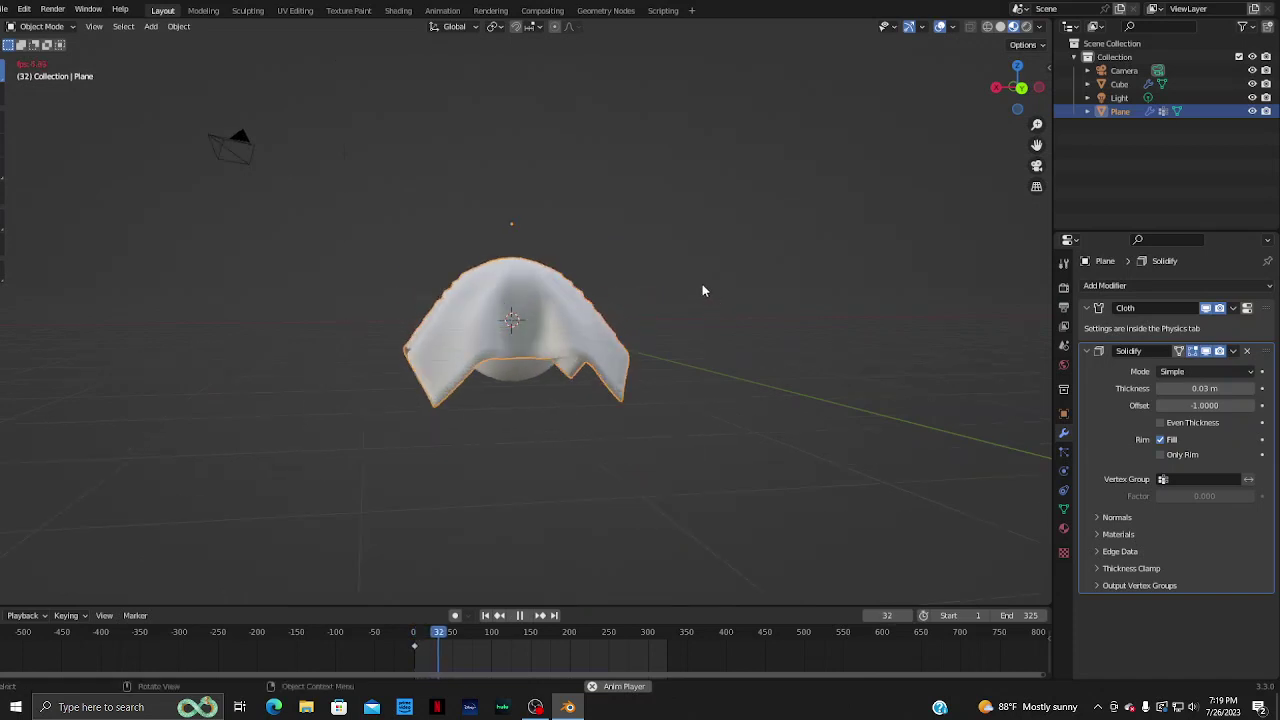
scroll(702, 290, "up", 3)
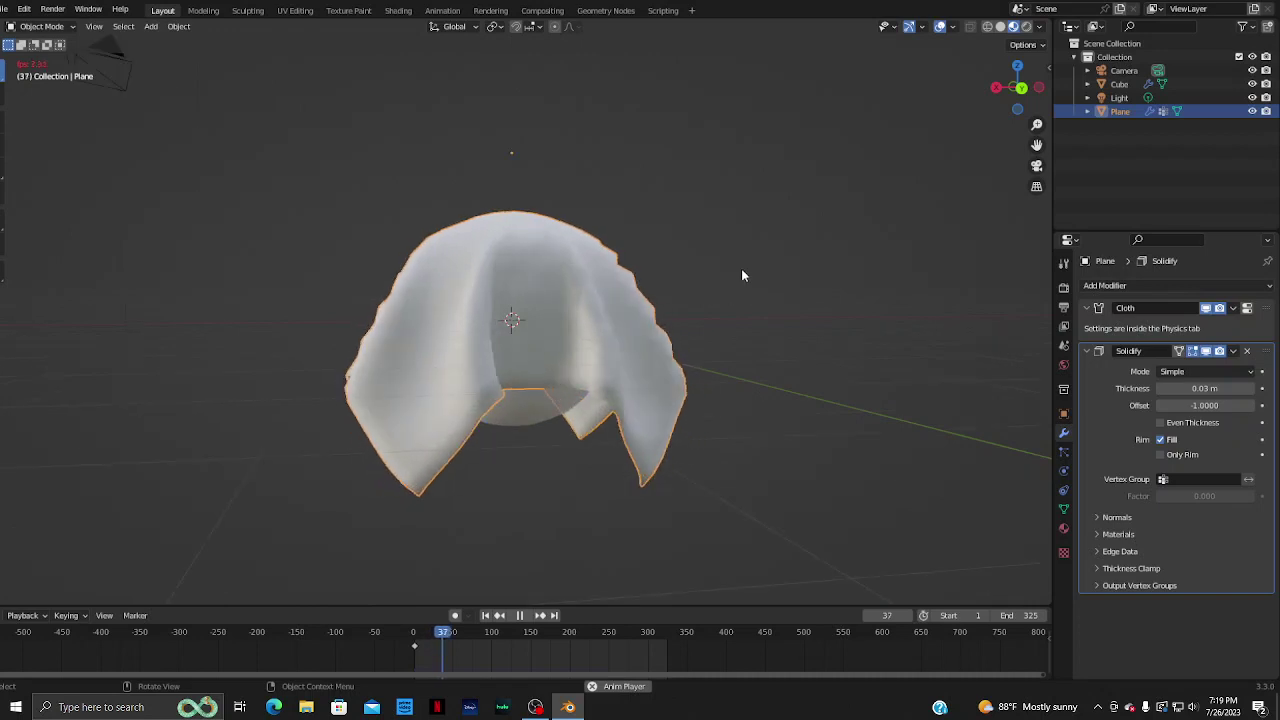
key("KP_1")
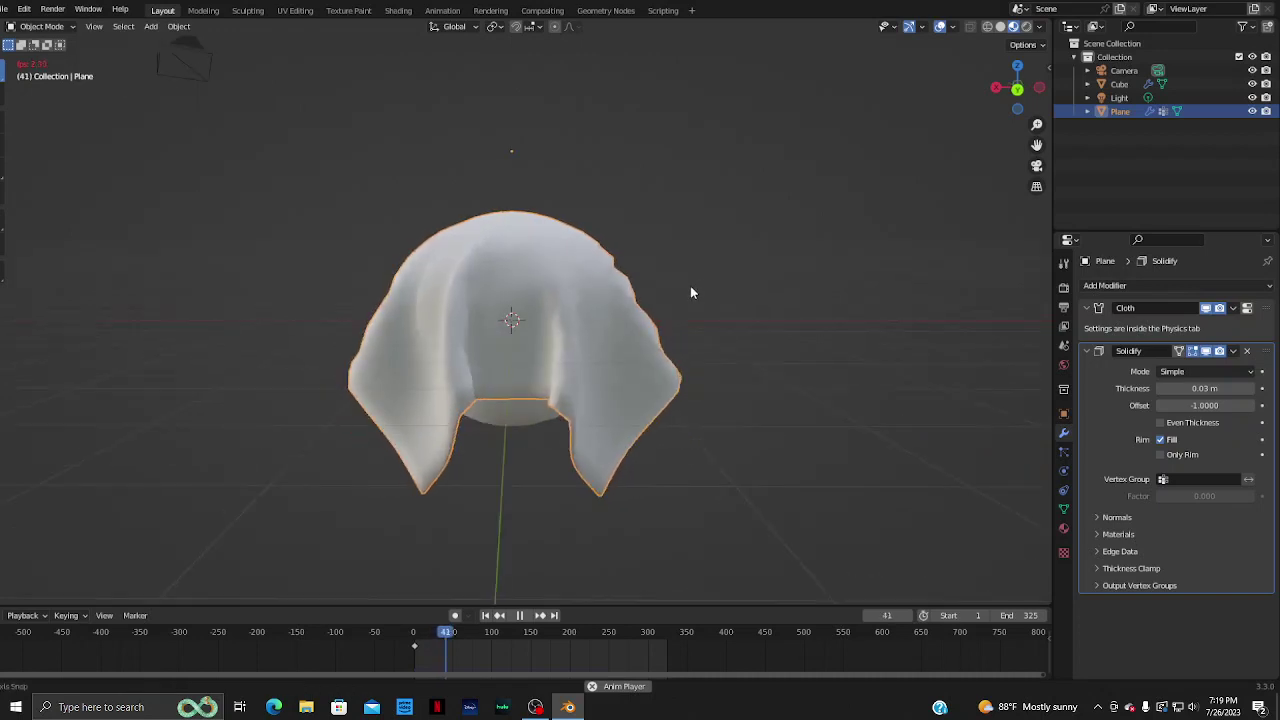
scroll(690, 292, "down", 2)
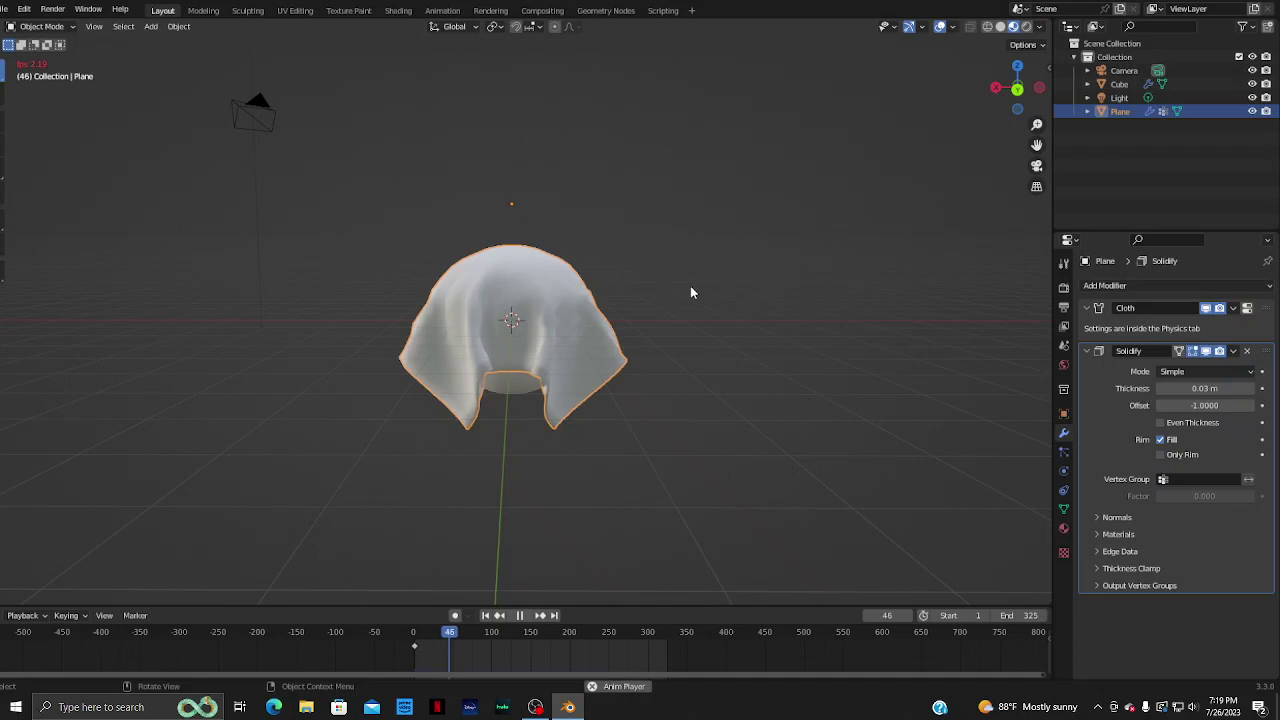
scroll(690, 292, "down", 1)
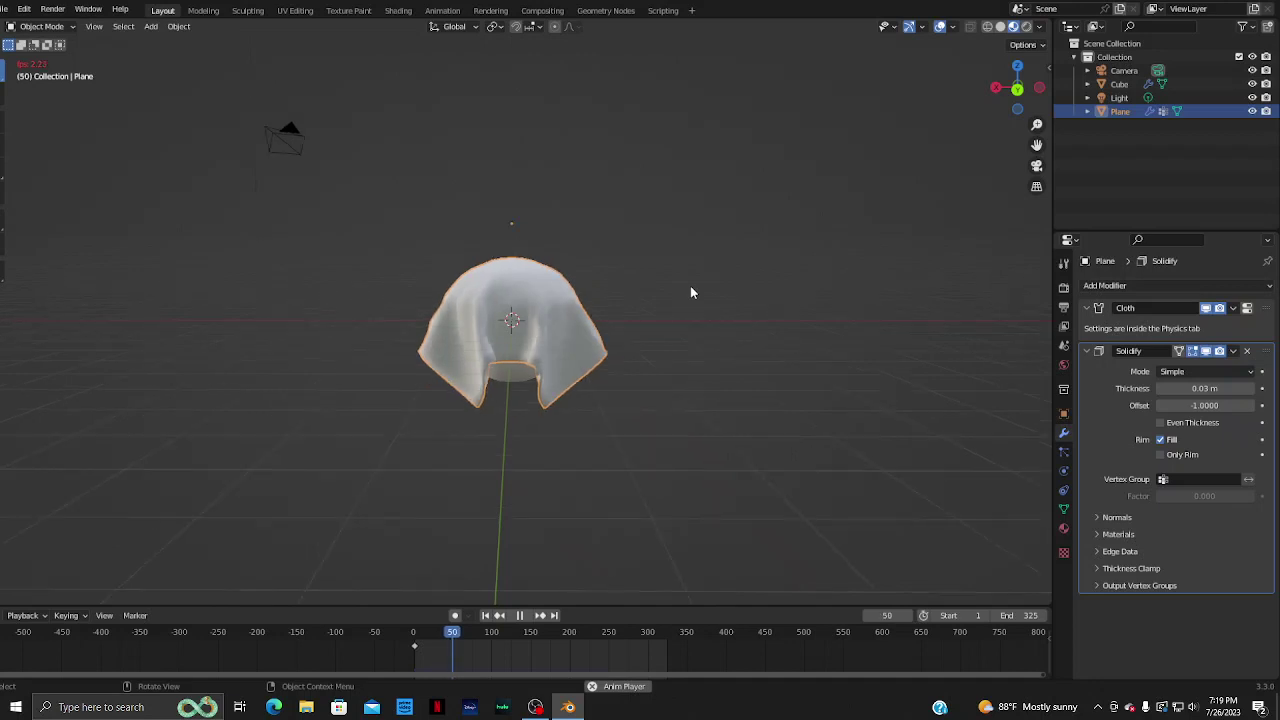
left_click(520, 615)
left_click(486, 615)
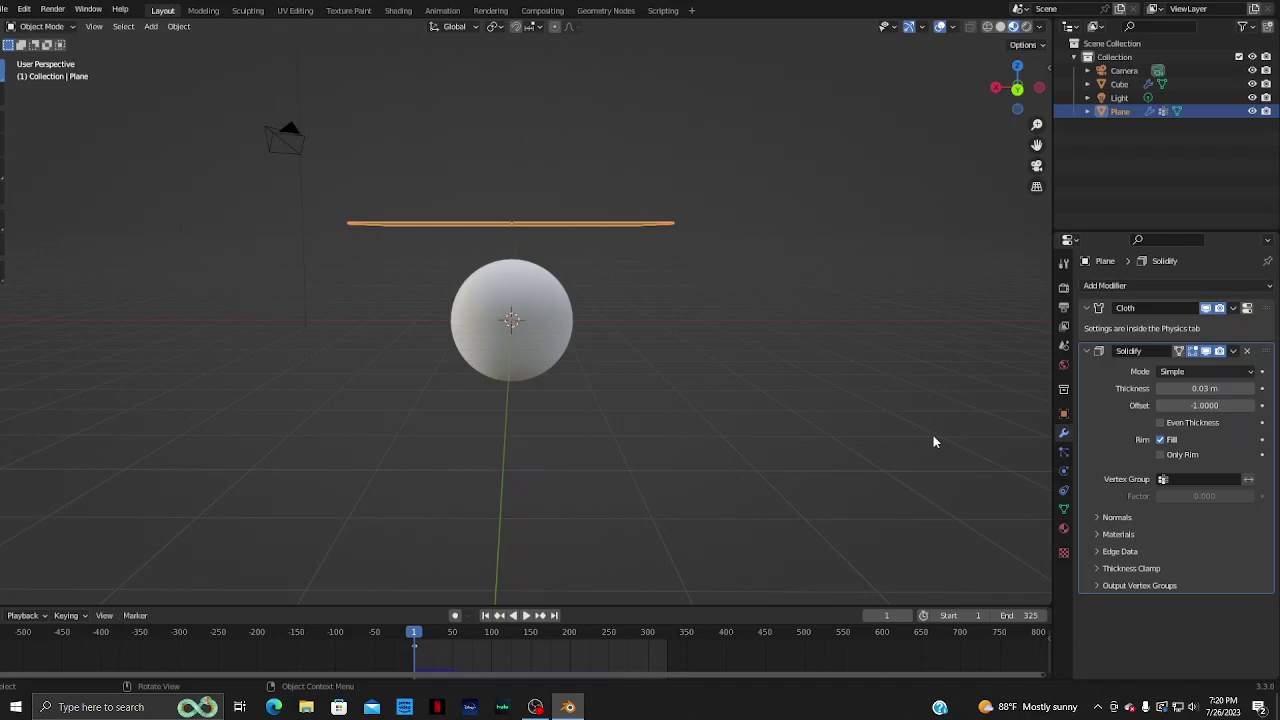
- Replay the draping from an angled top view and return to frame 1
key("space")
mouse_move(666, 297)
middle_mouse_down()
mouse_move(641, 320)
mouse_move(690, 277)
middle_mouse_up()
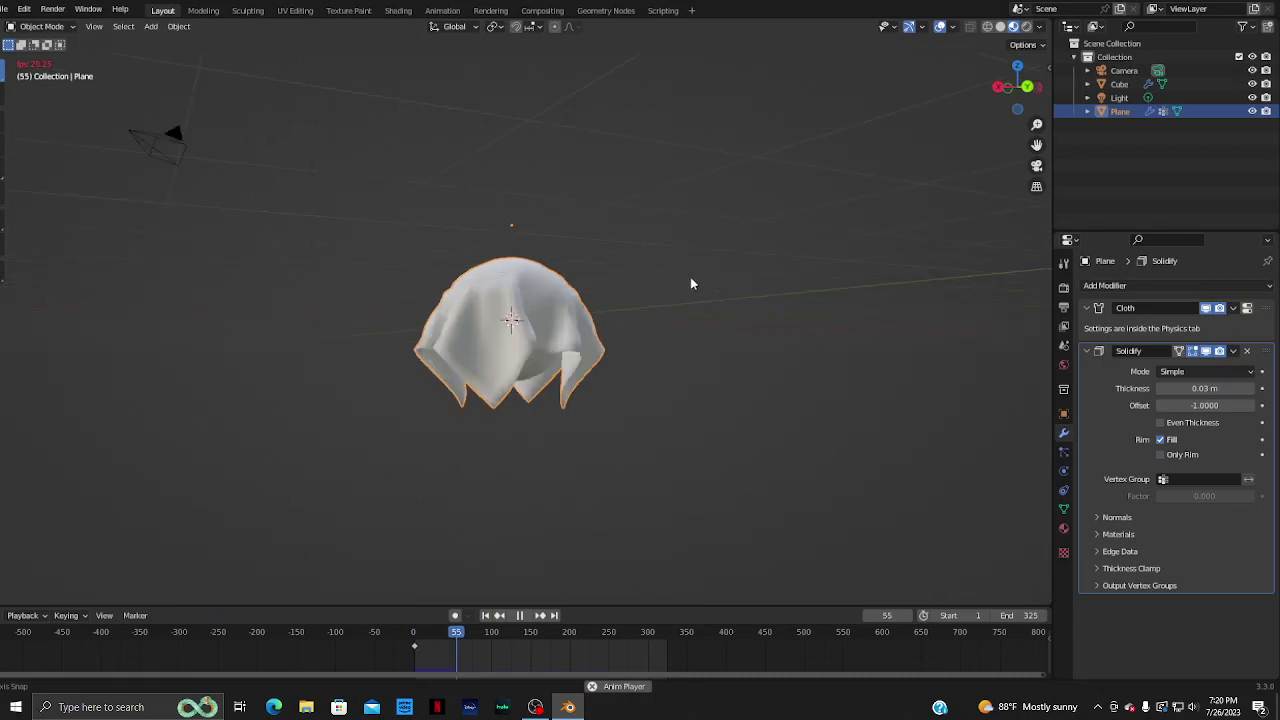
middle_click_drag(690, 284, 627, 476)
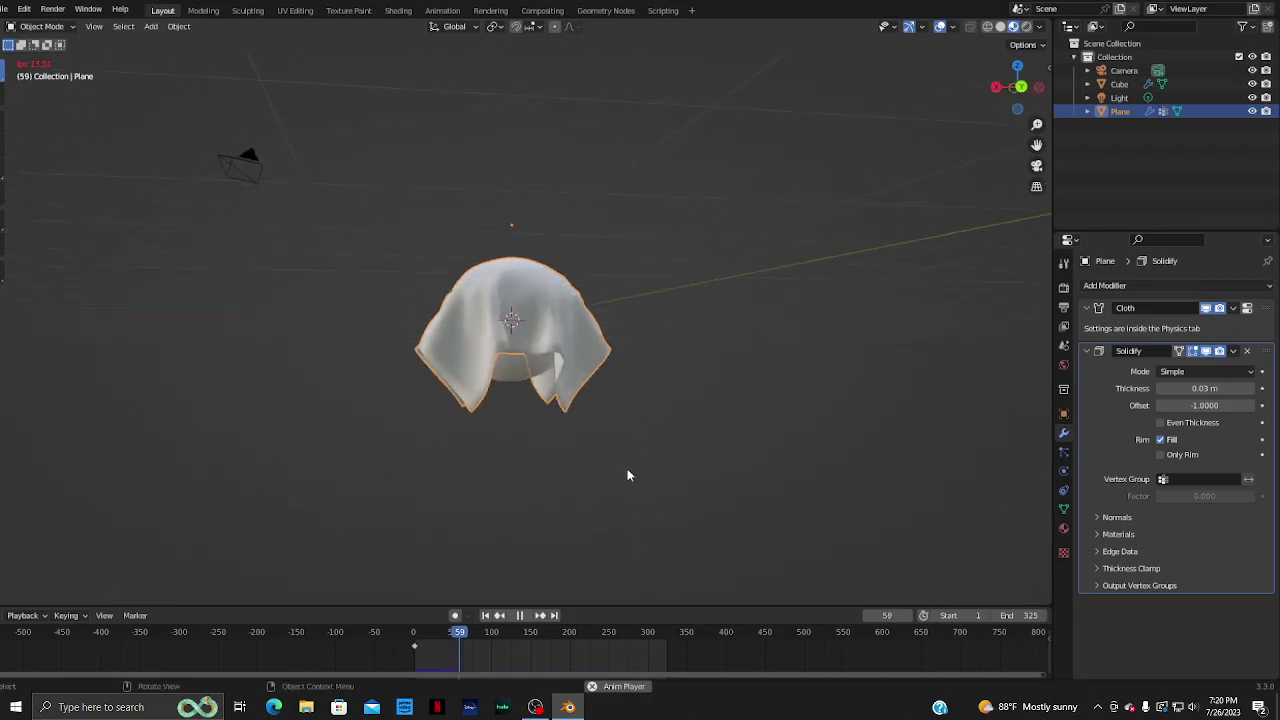
left_click(484, 616)
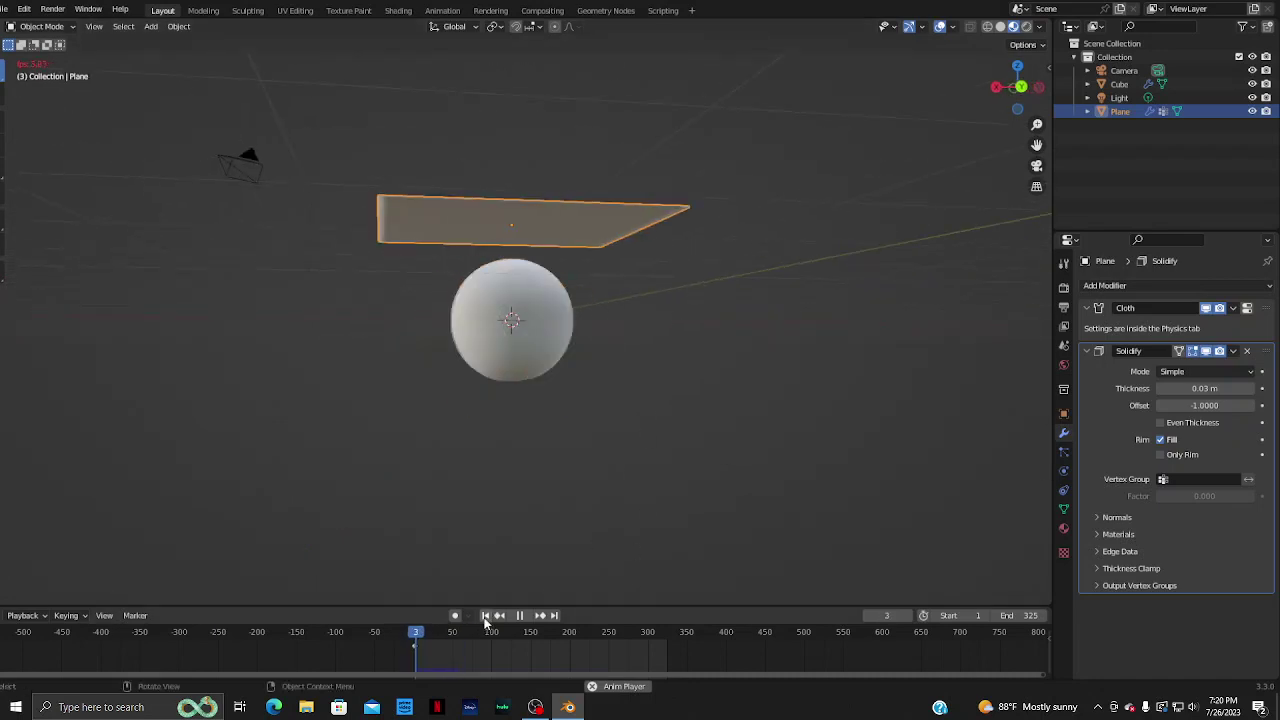
left_click(519, 615)
left_click(484, 615)
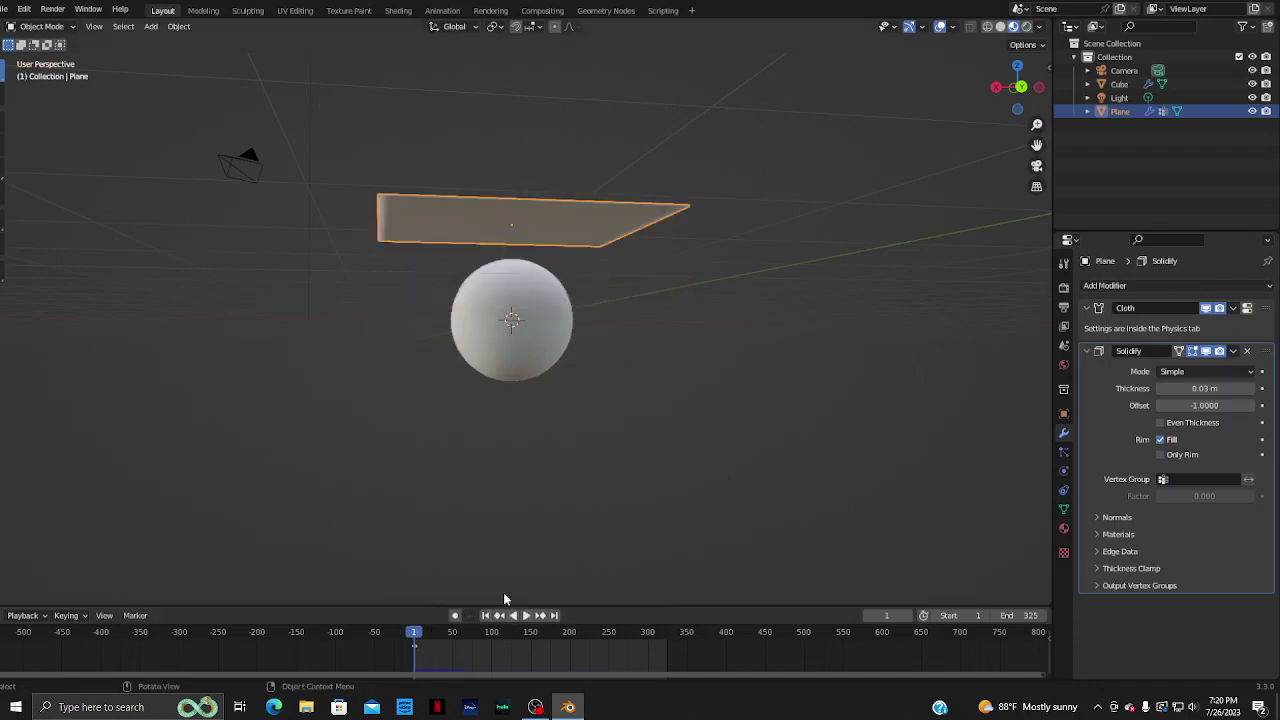
middle_click_drag(503, 592, 620, 503)
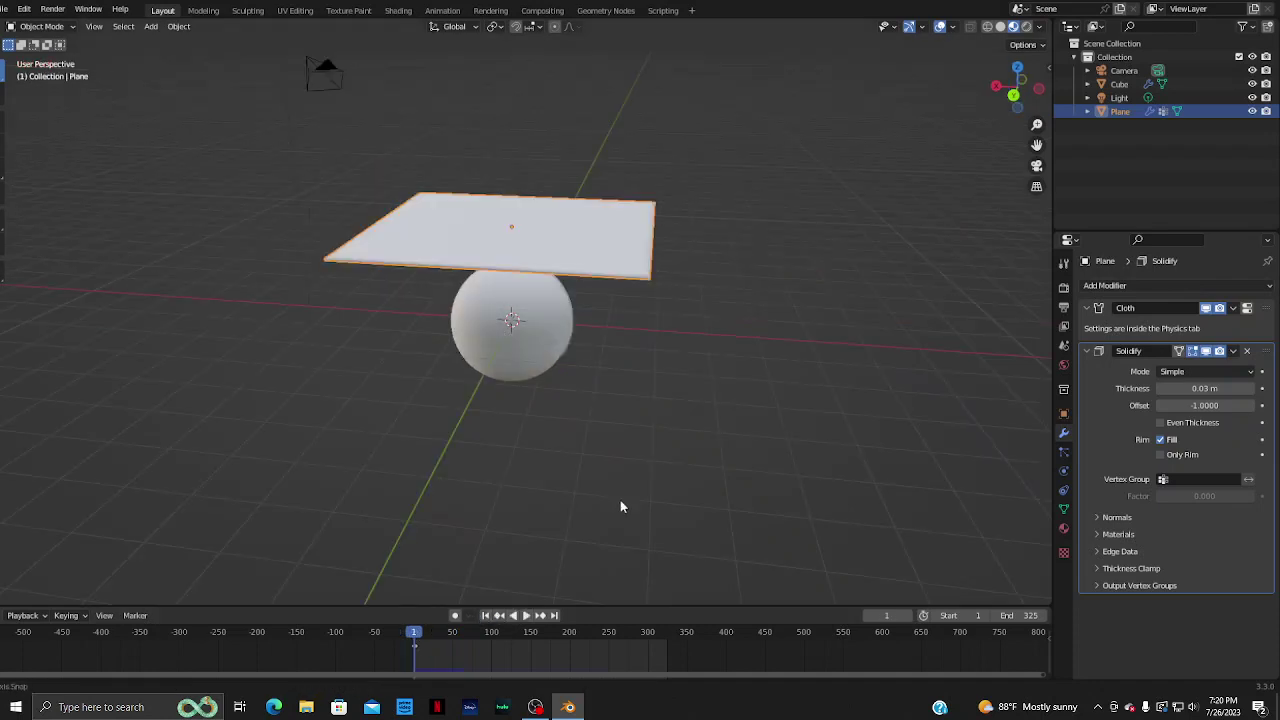
- Create Material.002 for the plane with a cyan base colour (hex 00CBE7)
left_click(1063, 528)
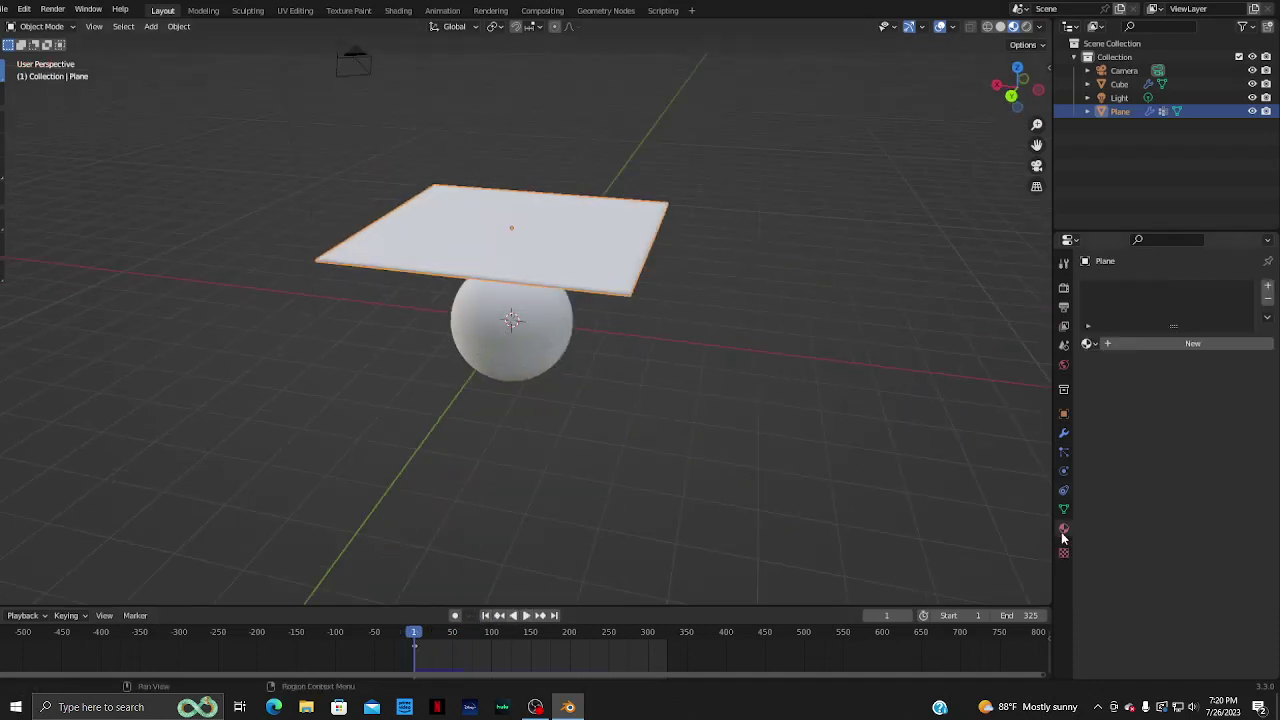
left_click(1161, 347)
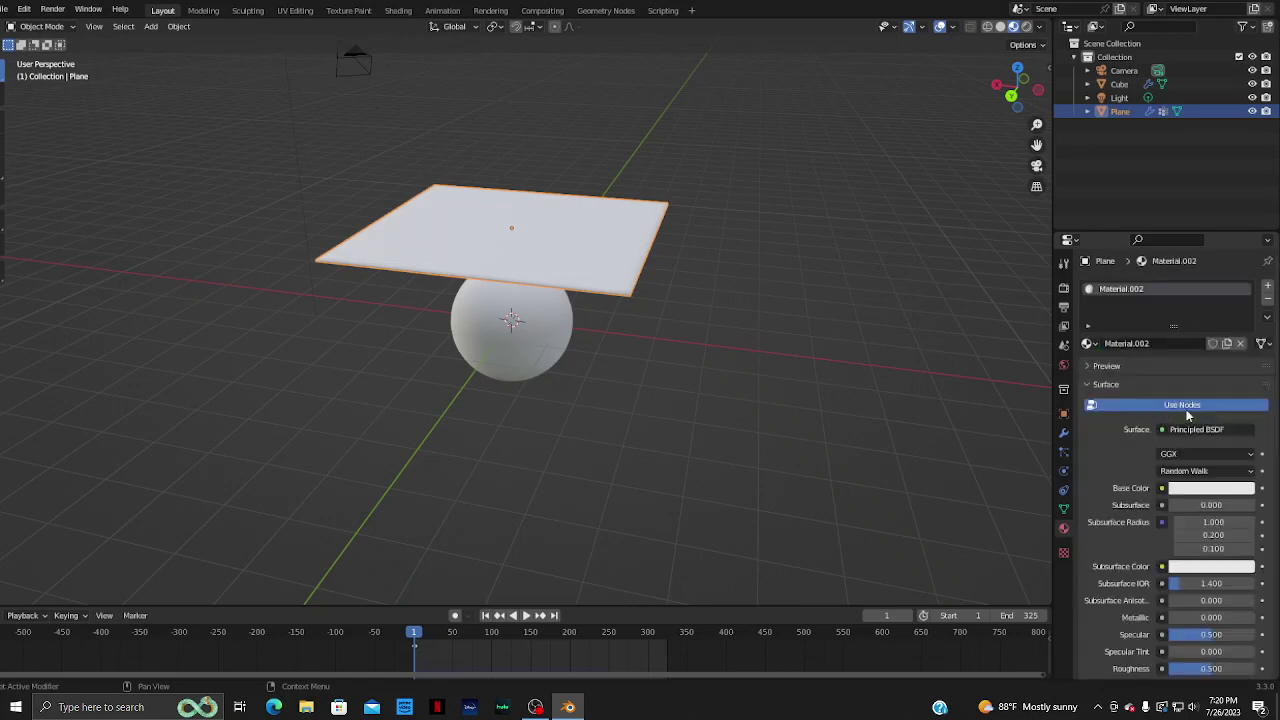
left_click(1212, 488)
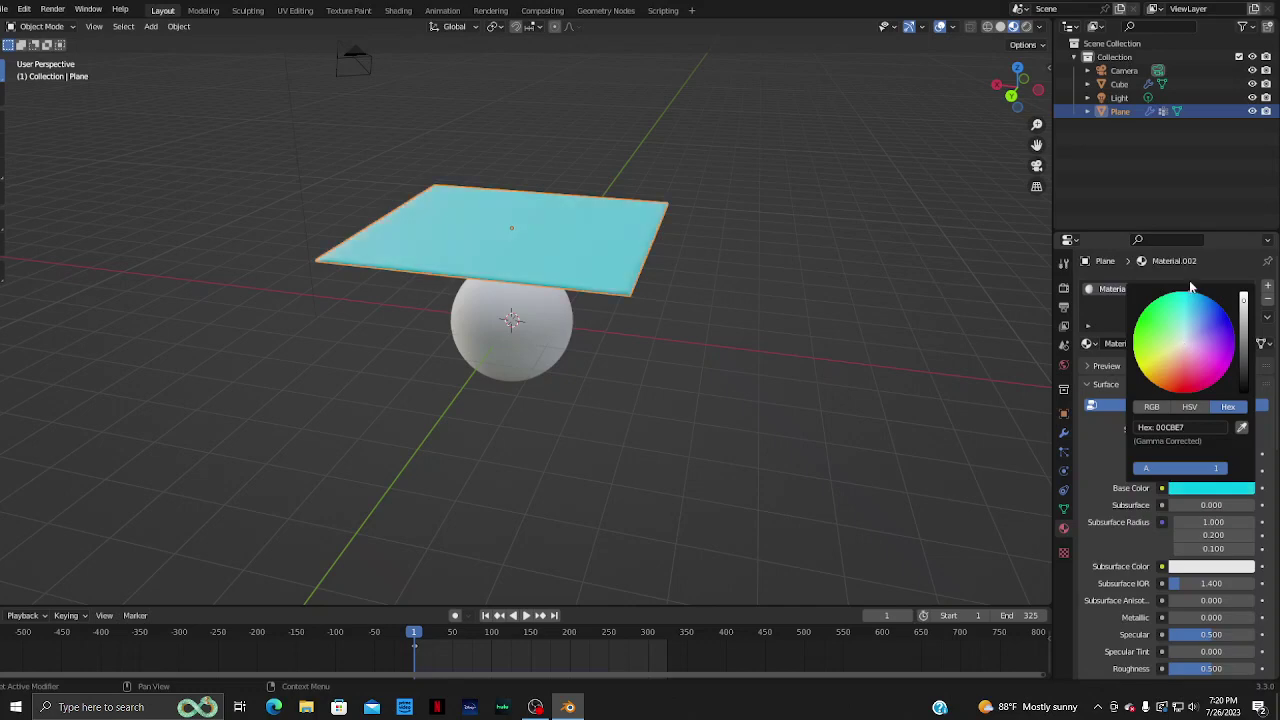
mouse_move(869, 479)
middle_mouse_down()
mouse_move(778, 462)
mouse_move(790, 437)
mouse_move(642, 466)
middle_mouse_up()
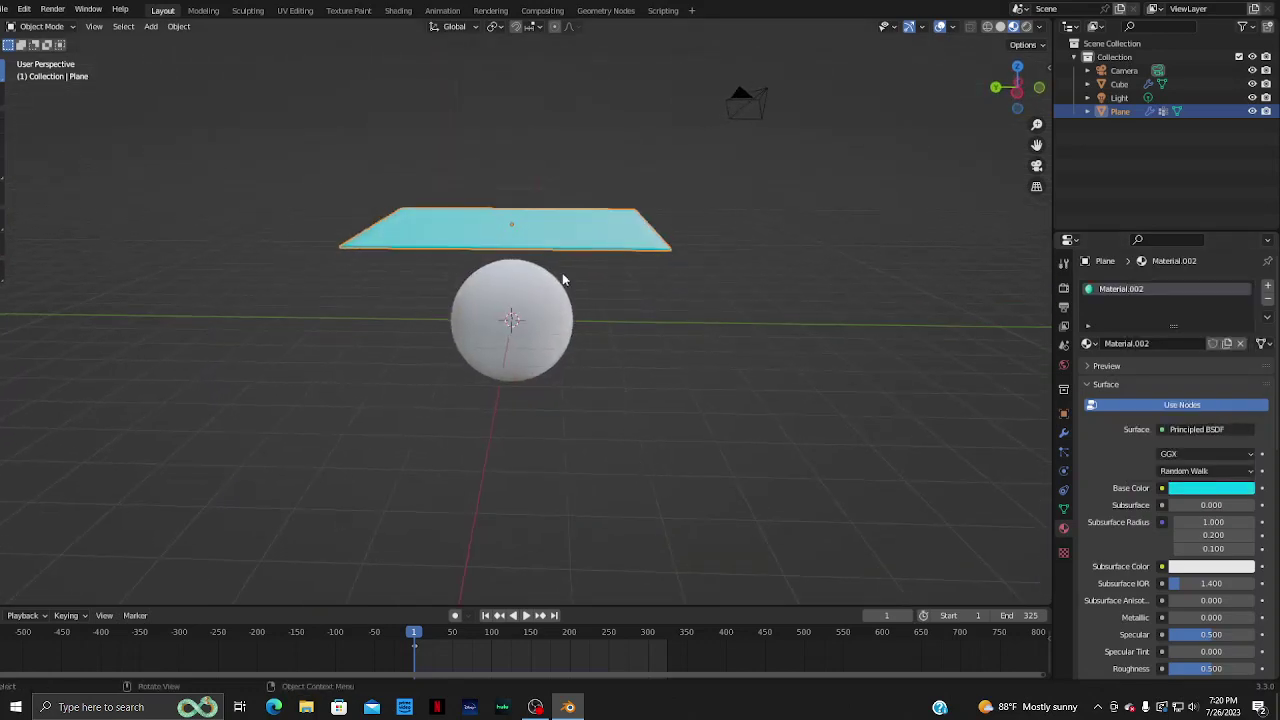
- Move the plane up 1.3881 m on Z and -1.2566 m on X, then replay the simulation
key("g")
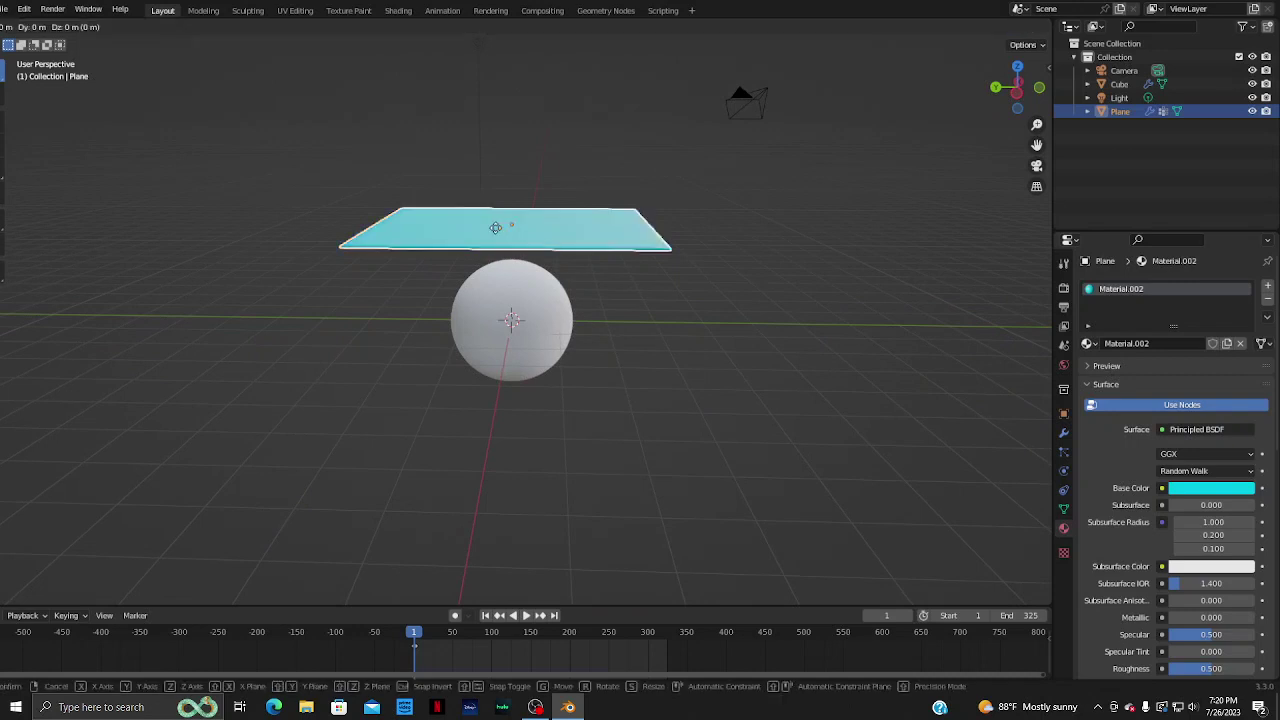
key("z")
key("z")
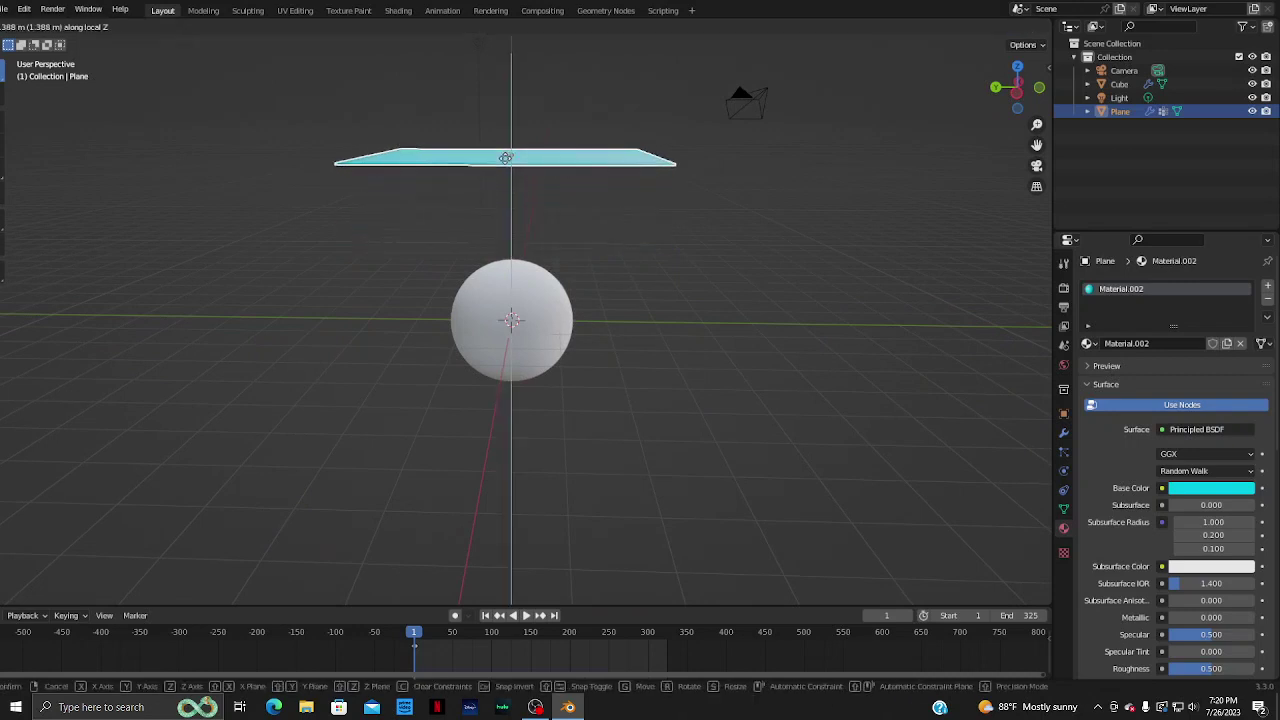
left_click(506, 158)
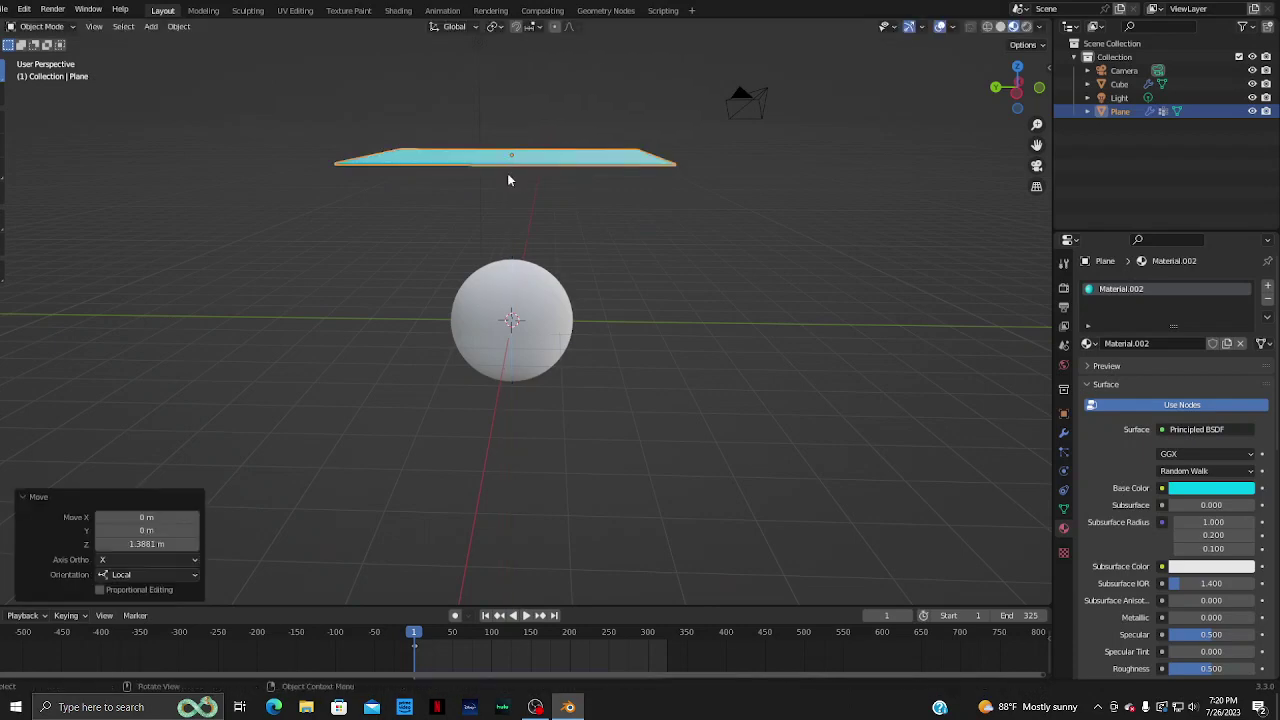
key("g")
key("x")
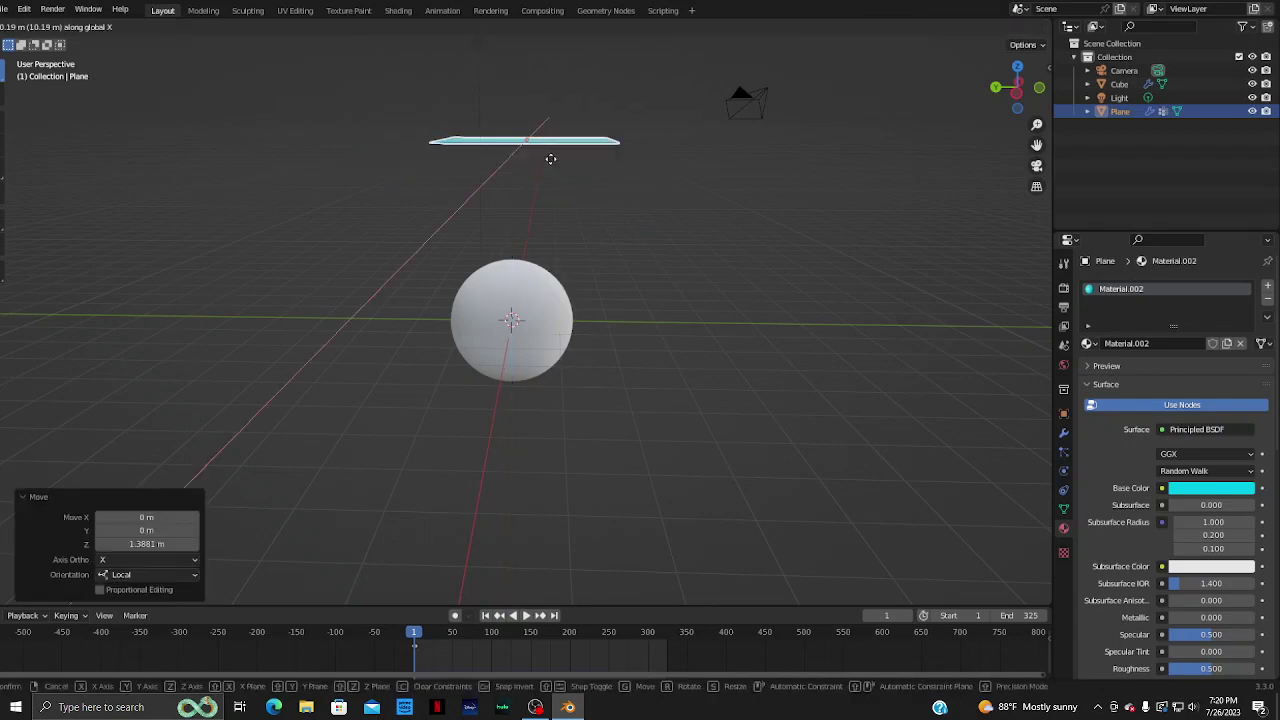
left_click(546, 192)
mouse_move(546, 192)
middle_mouse_down()
mouse_move(680, 408)
mouse_move(789, 429)
mouse_move(758, 420)
middle_mouse_up()
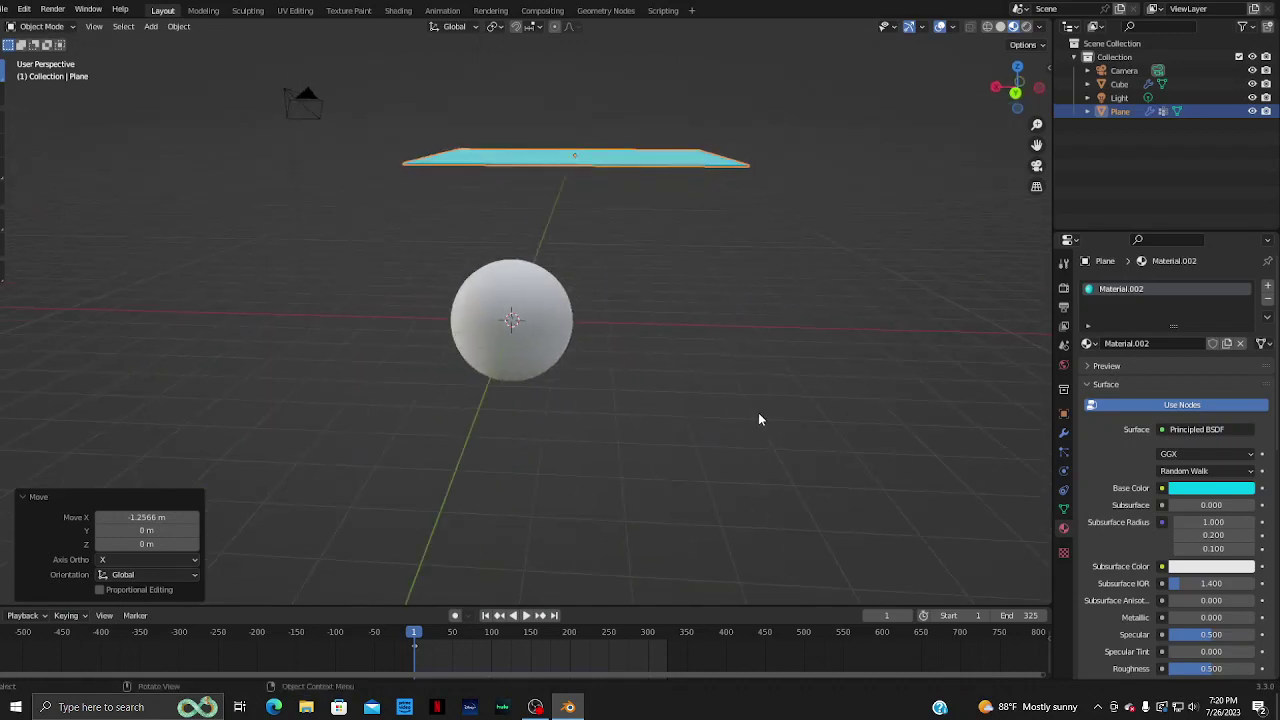
left_click(526, 615)
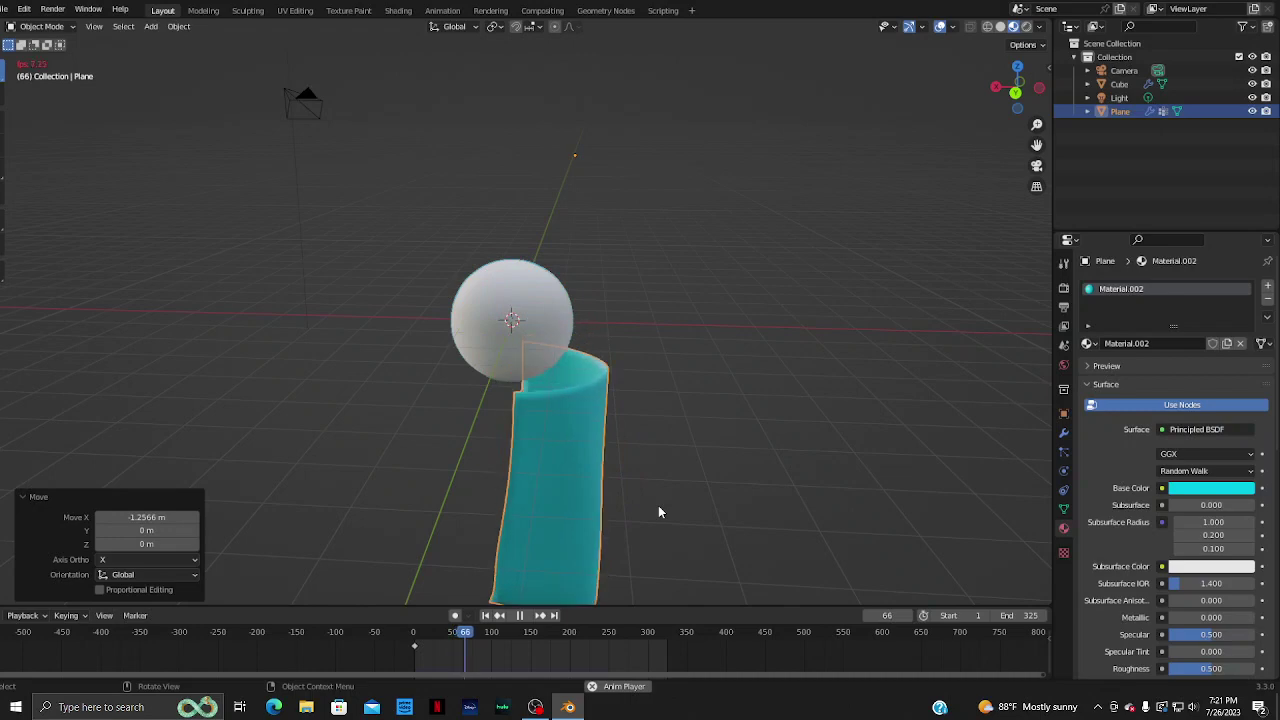
mouse_move(661, 455)
middle_mouse_down()
mouse_move(673, 496)
mouse_move(745, 502)
mouse_move(740, 538)
middle_mouse_up()
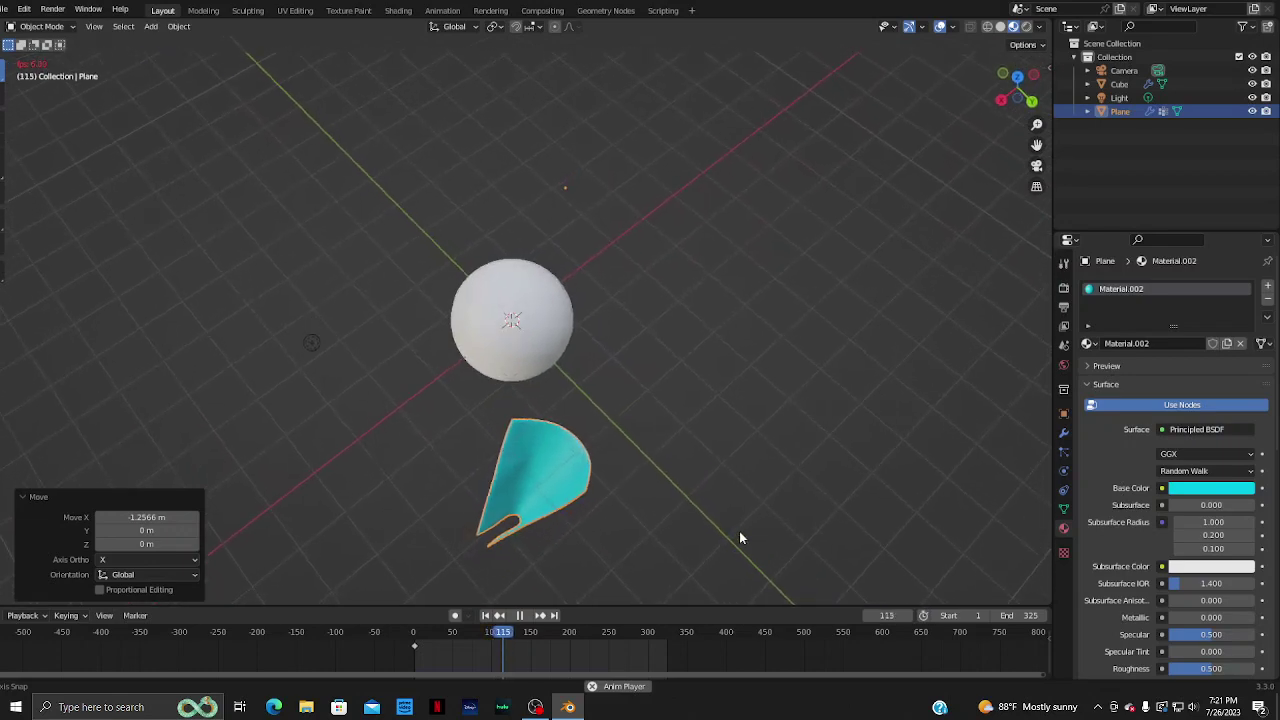
left_click(519, 616)
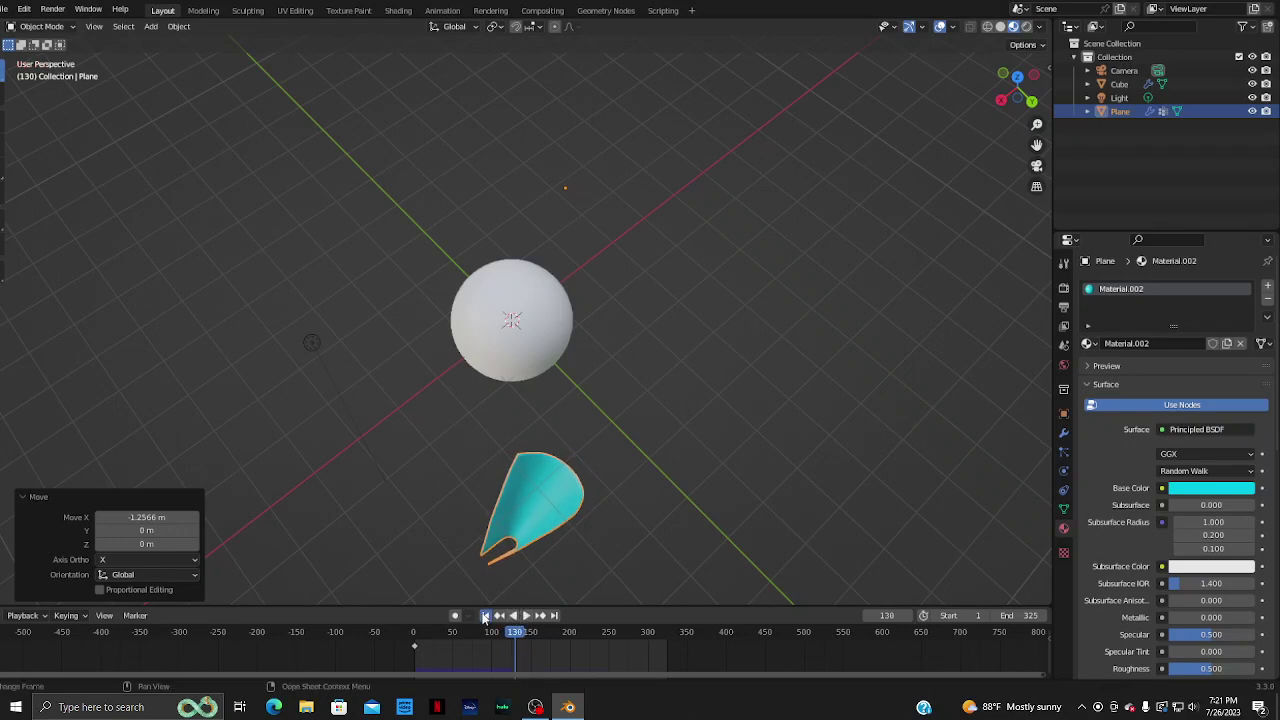
left_click(485, 615)
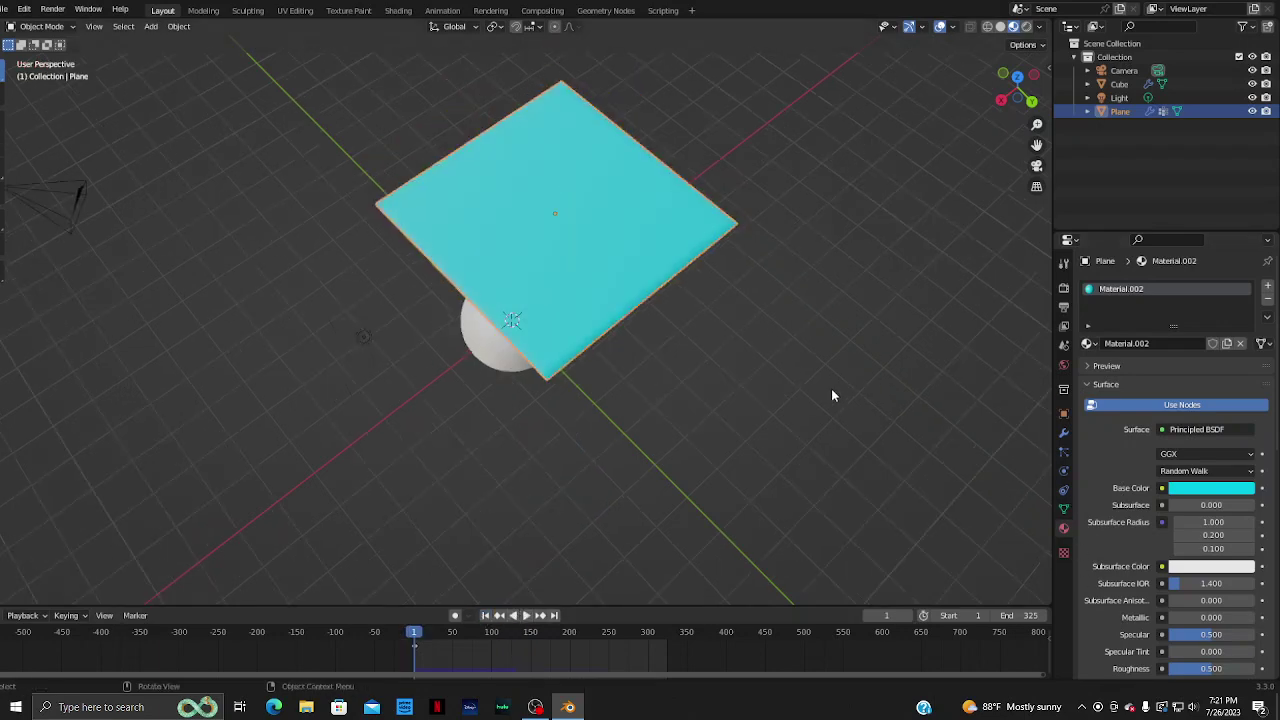
middle_click_drag(831, 395, 801, 295)
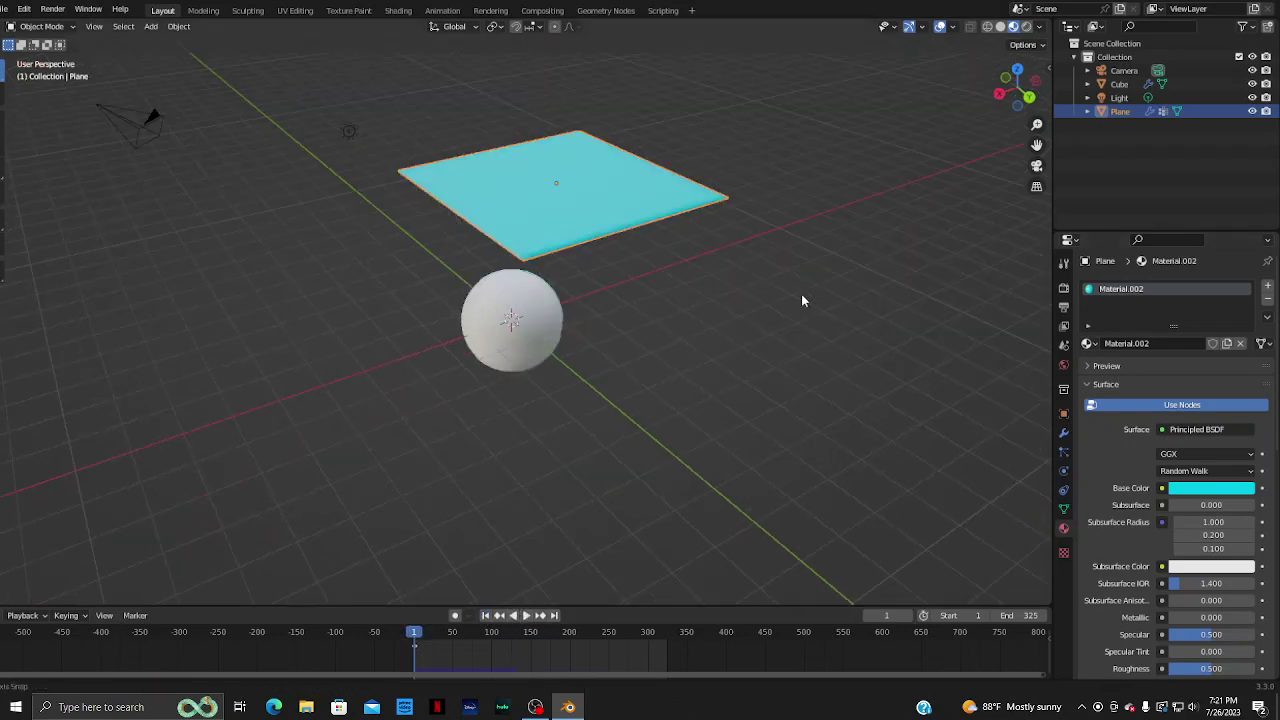
left_click(1064, 472)
scroll(1237, 563, "down", 3)
scroll(1237, 563, "down", 3)
scroll(1237, 563, "down", 3)
scroll(1237, 563, "down", 3)
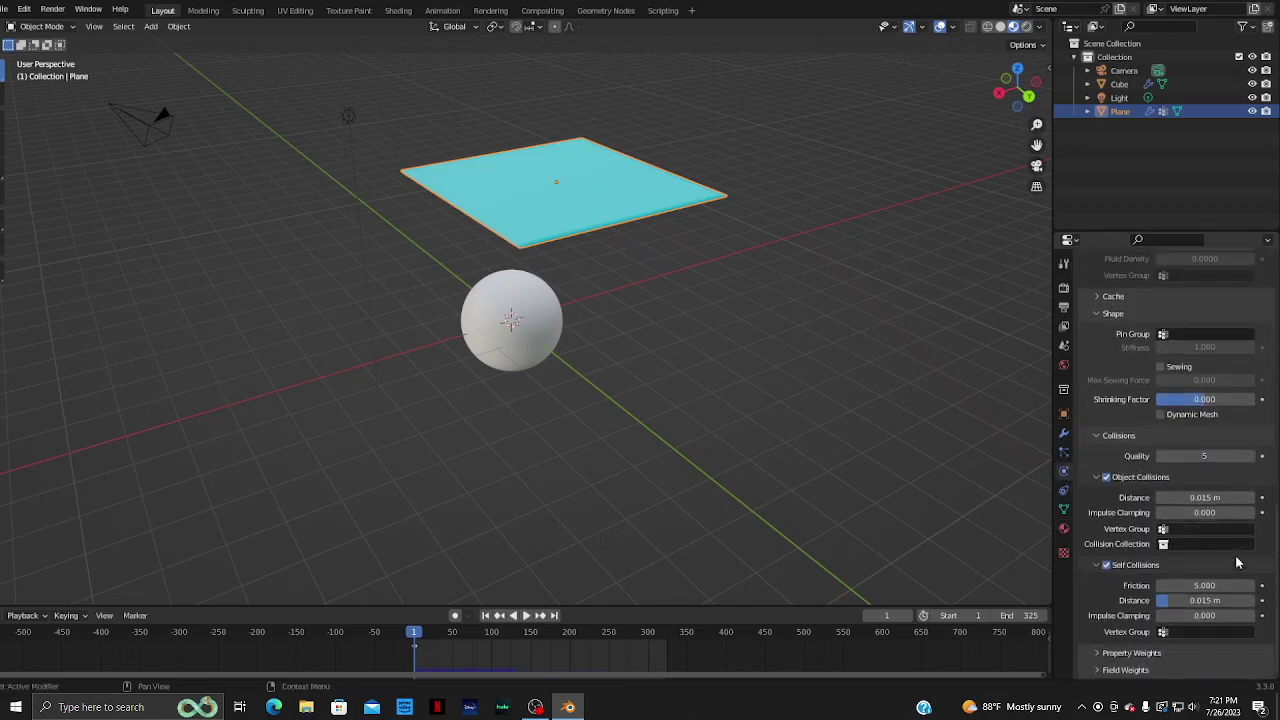
scroll(1237, 563, "up", 2)
scroll(1237, 563, "up", 2)
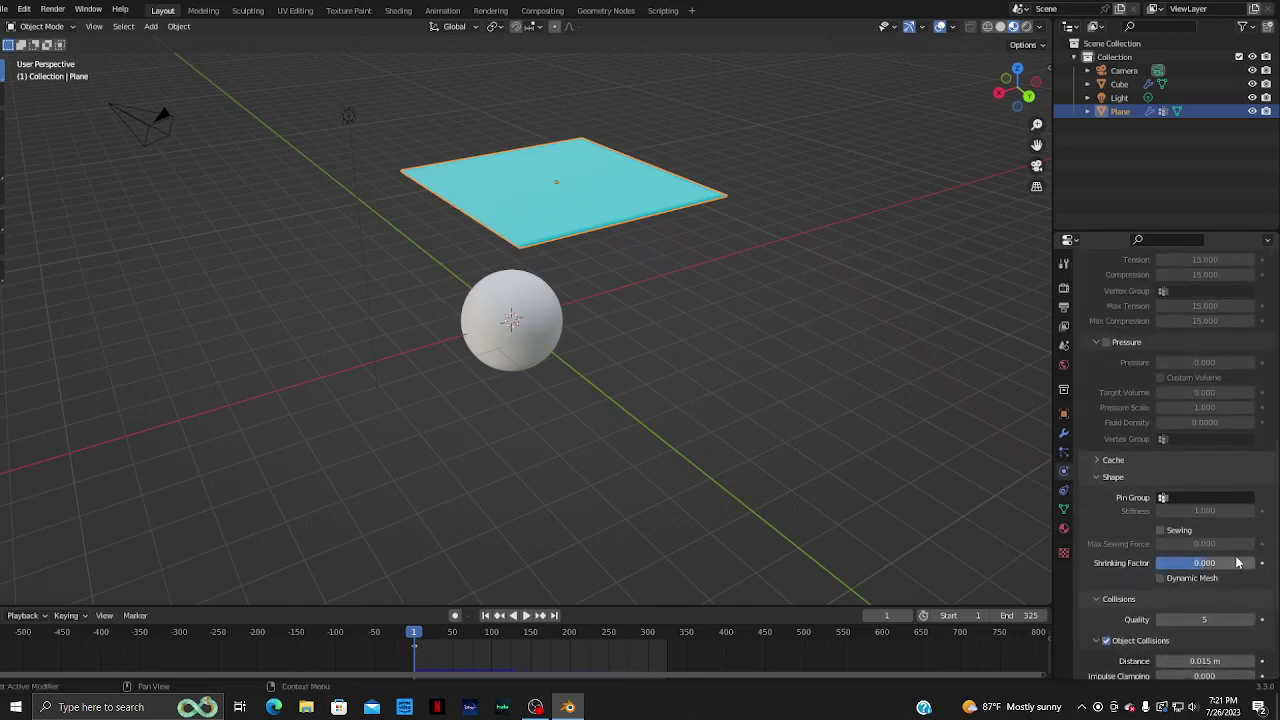
scroll(1237, 563, "up", 2)
scroll(1237, 560, "up", 2)
right_click(1237, 556)
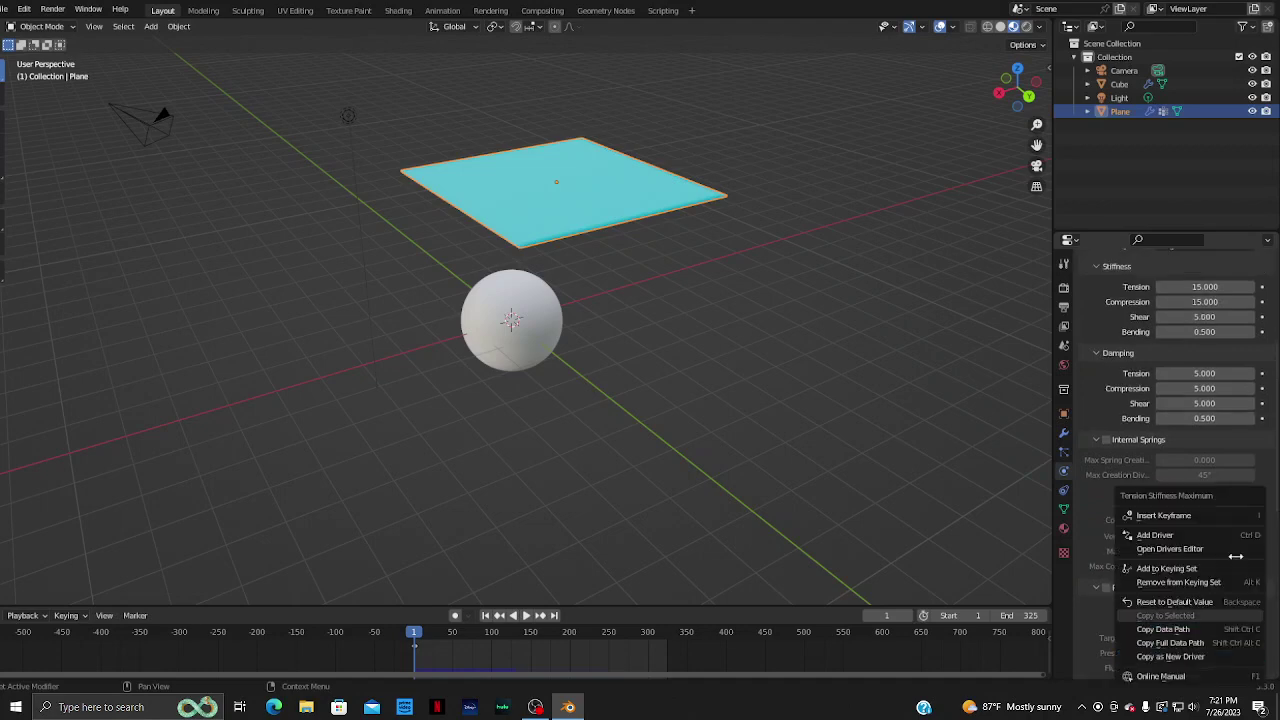
scroll(1099, 485, "up", 3)
scroll(1099, 483, "up", 2)
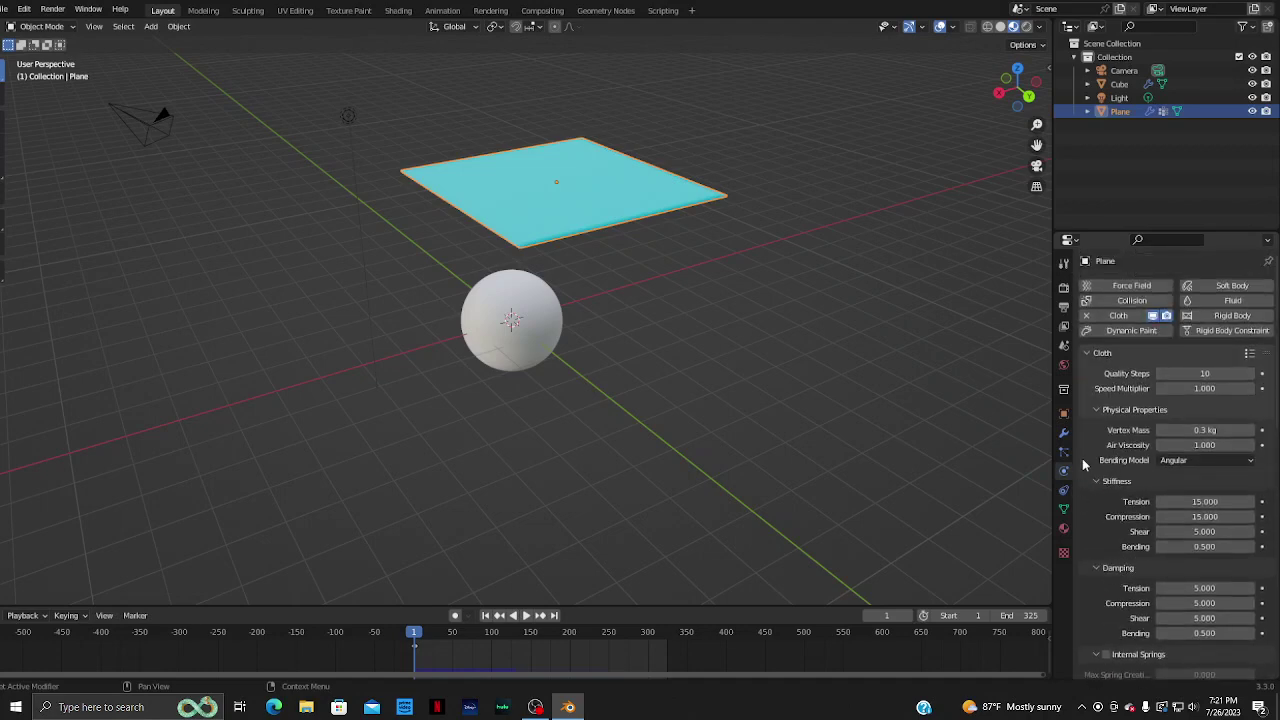
scroll(1120, 490, "down", 2)
scroll(1140, 505, "down", 3)
scroll(1160, 522, "down", 2)
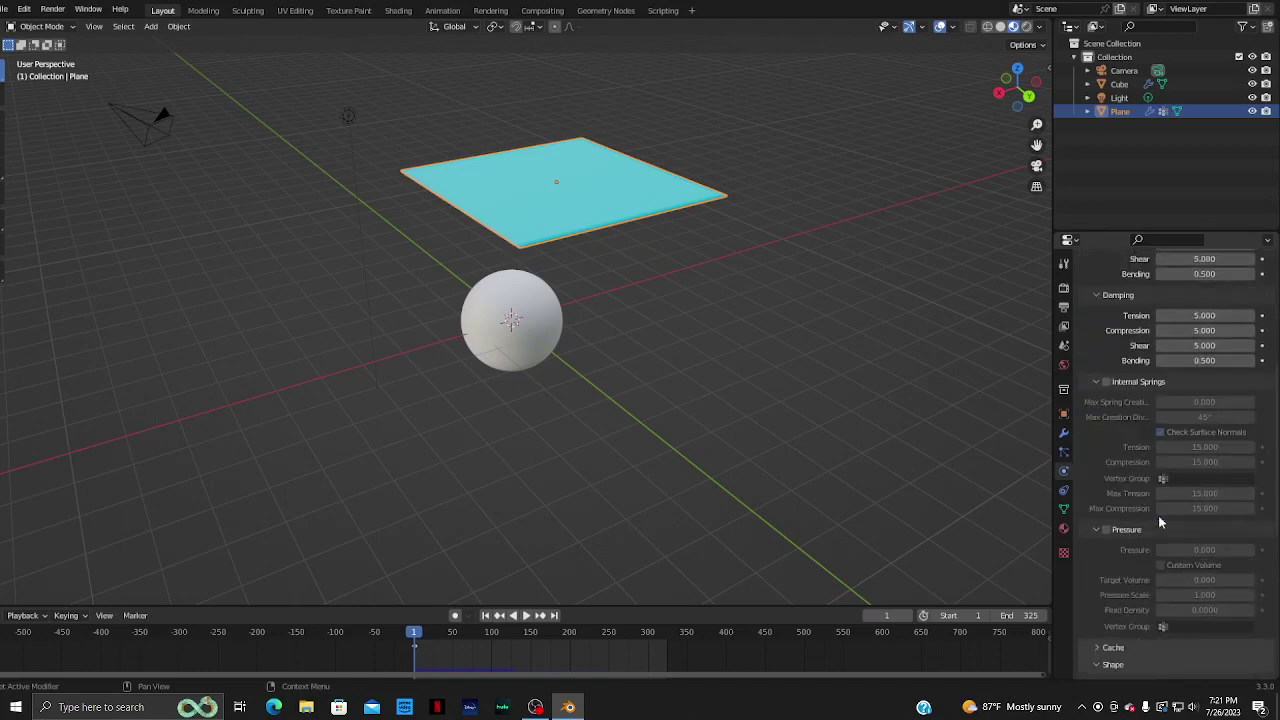
scroll(1160, 522, "down", 3)
scroll(1160, 522, "down", 2)
scroll(1160, 522, "down", 2)
scroll(1160, 522, "down", 2)
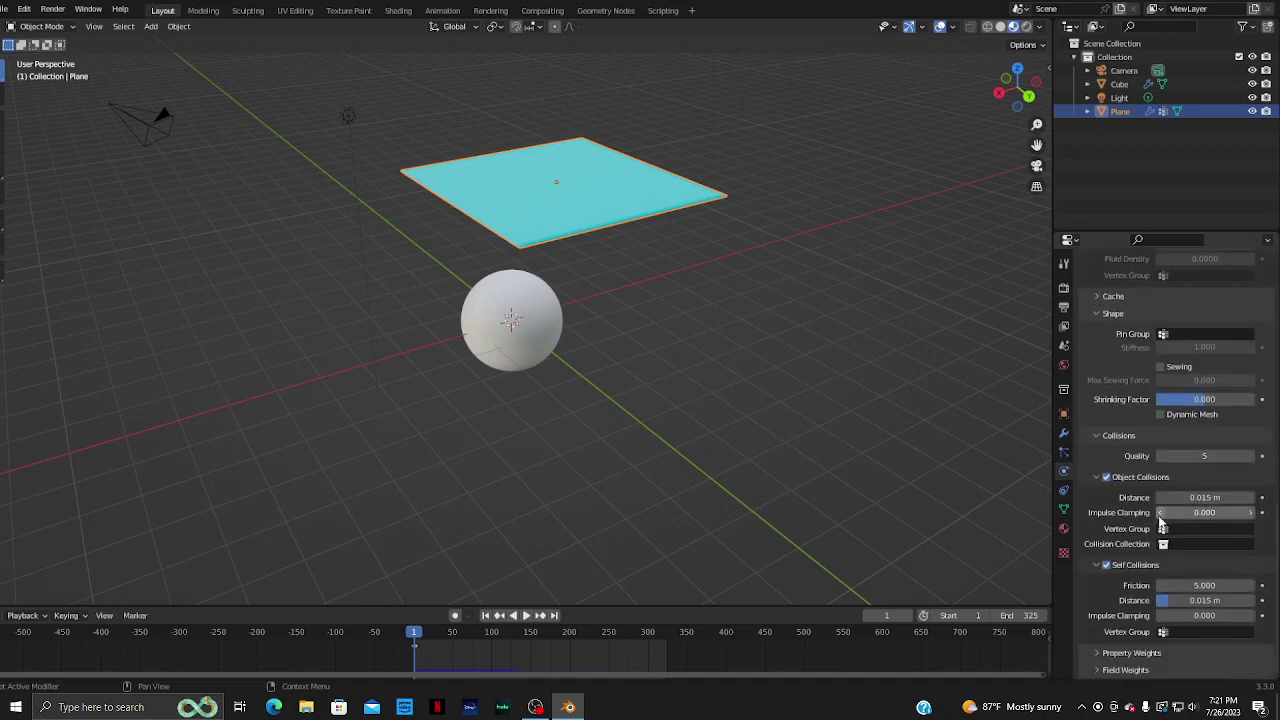
left_click(1137, 653)
scroll(1140, 656, "down", 3)
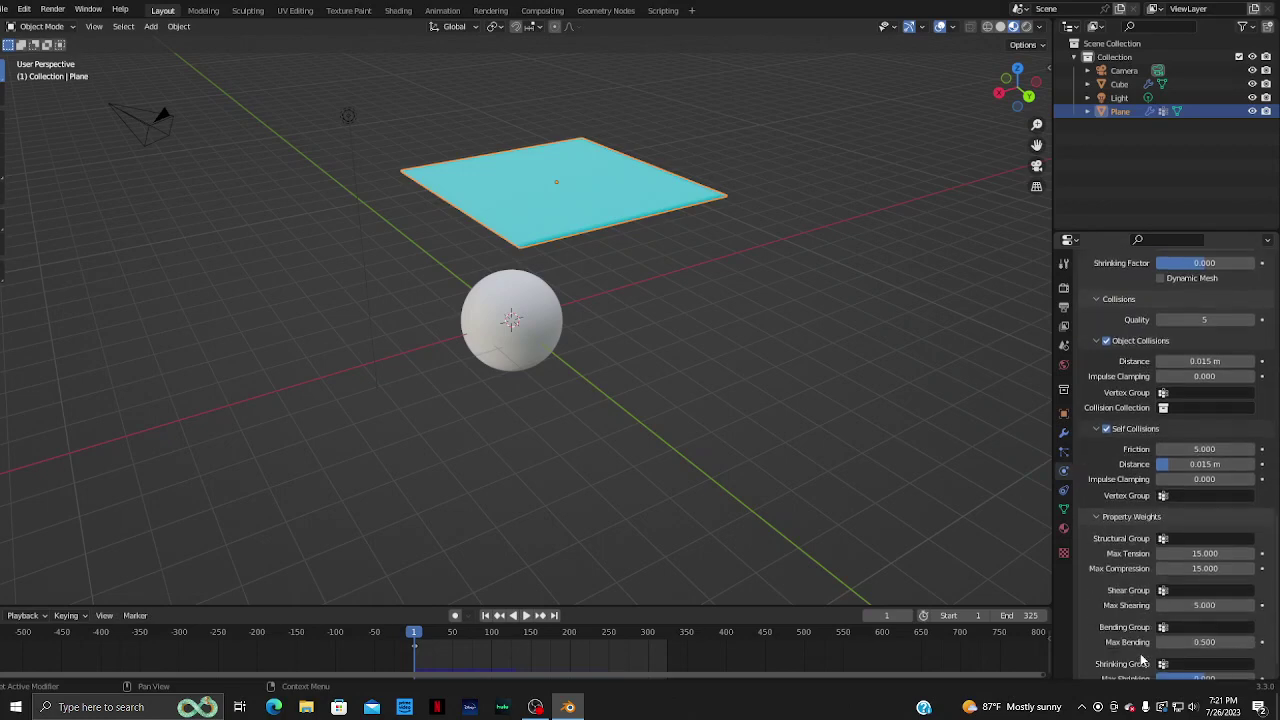
scroll(1143, 657, "down", 1)
left_click(1128, 670)
scroll(1130, 672, "down", 5)
scroll(1130, 674, "down", 2)
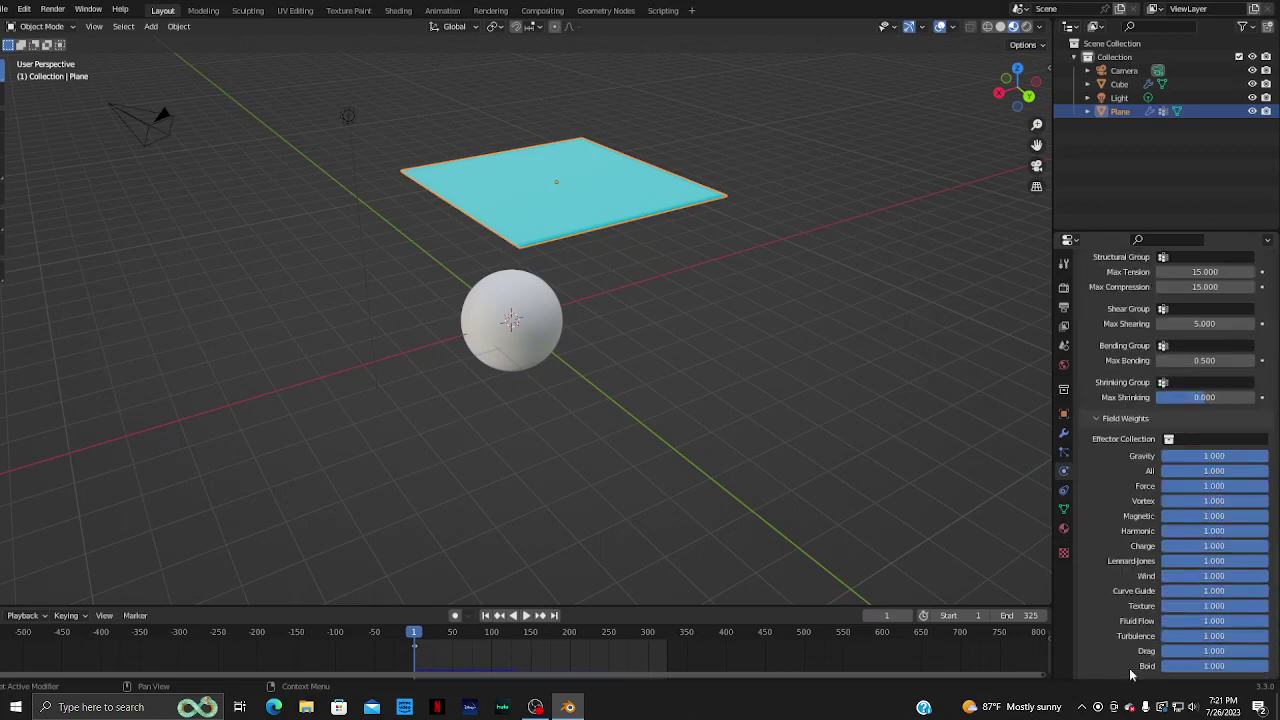
scroll(1131, 676, "up", 5)
scroll(1131, 676, "up", 4)
scroll(1131, 676, "up", 4)
scroll(1131, 676, "up", 4)
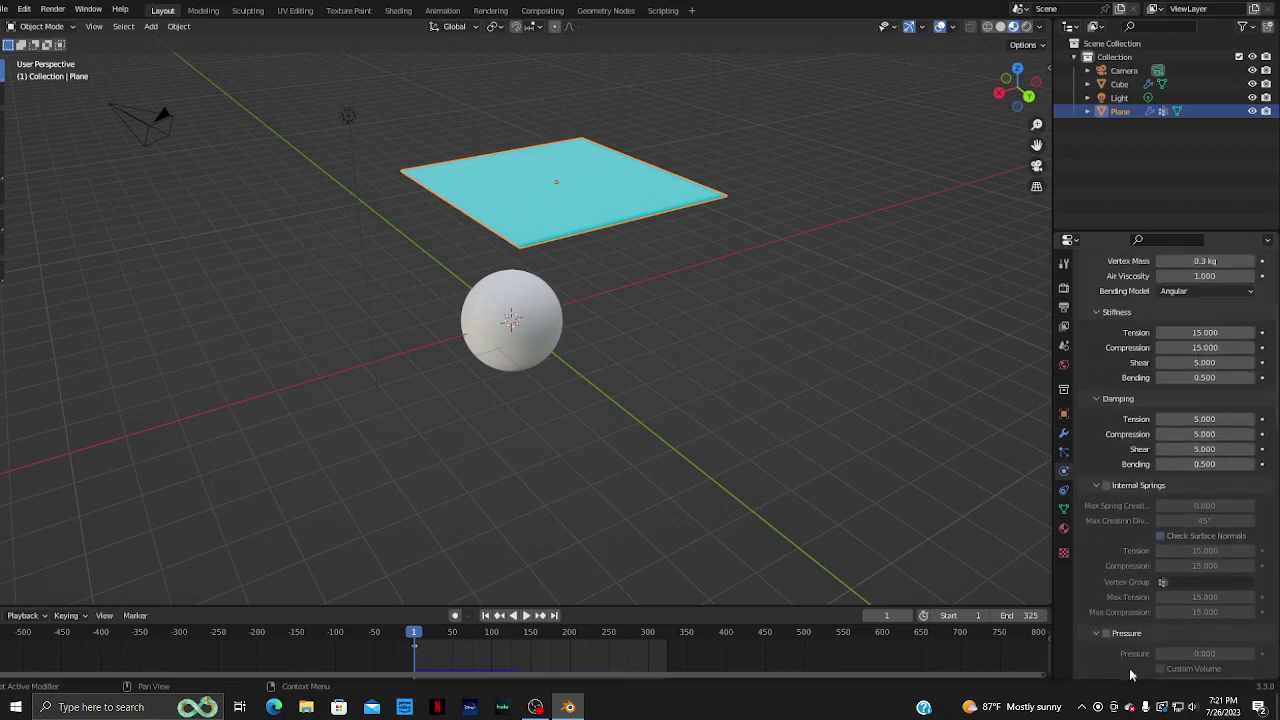
scroll(1131, 676, "up", 4)
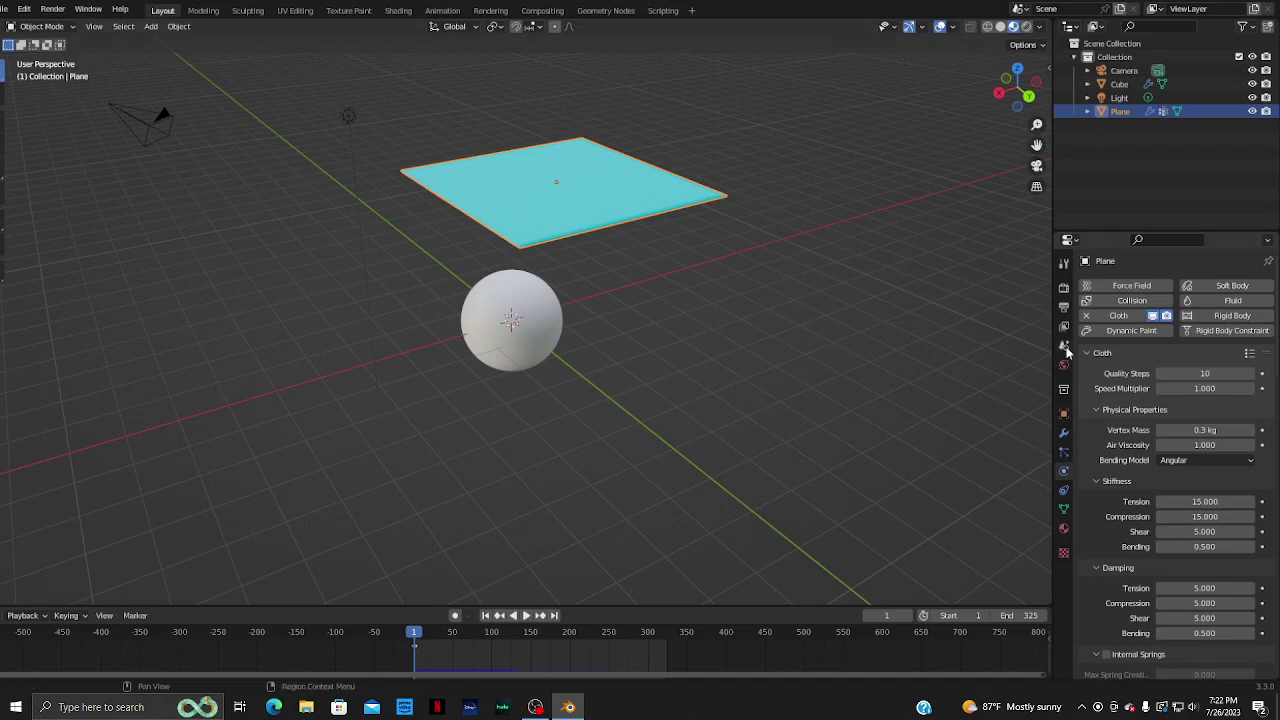
- Add a Simple Subdivision modifier (viewport 1, render 2) and check the subdivided mesh in Edit Mode
left_click(1064, 432)
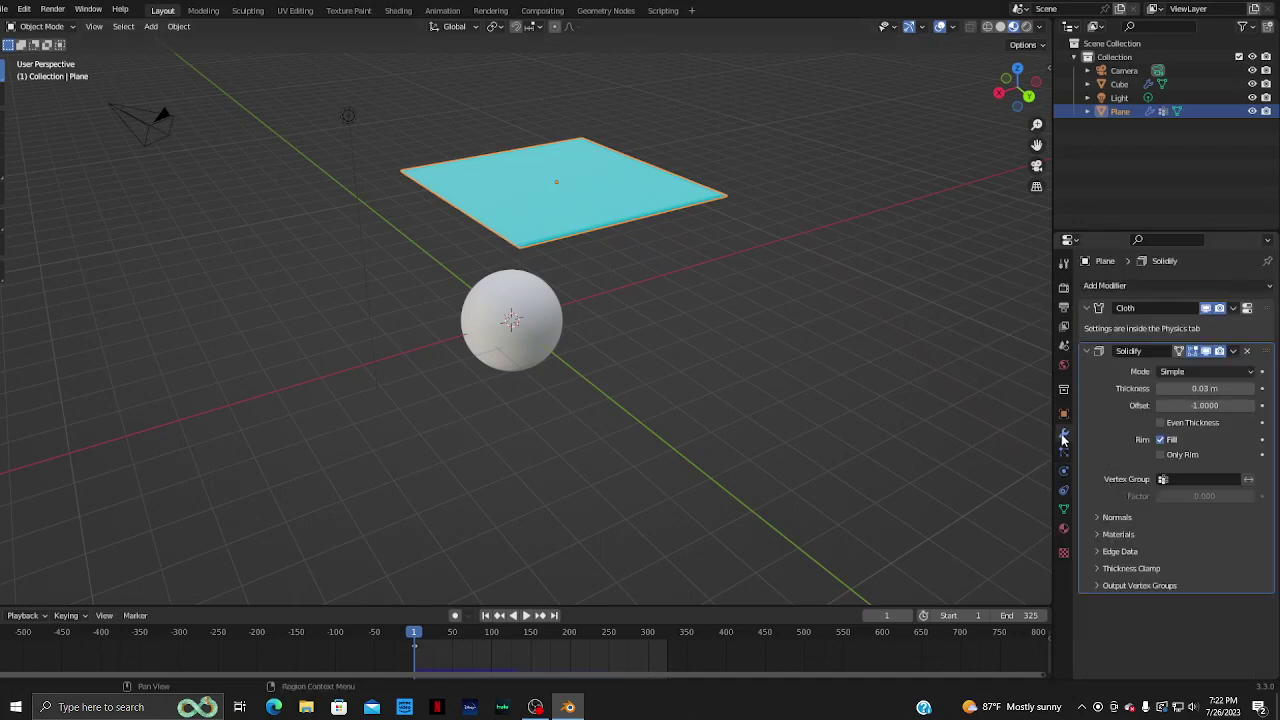
left_click(1156, 291)
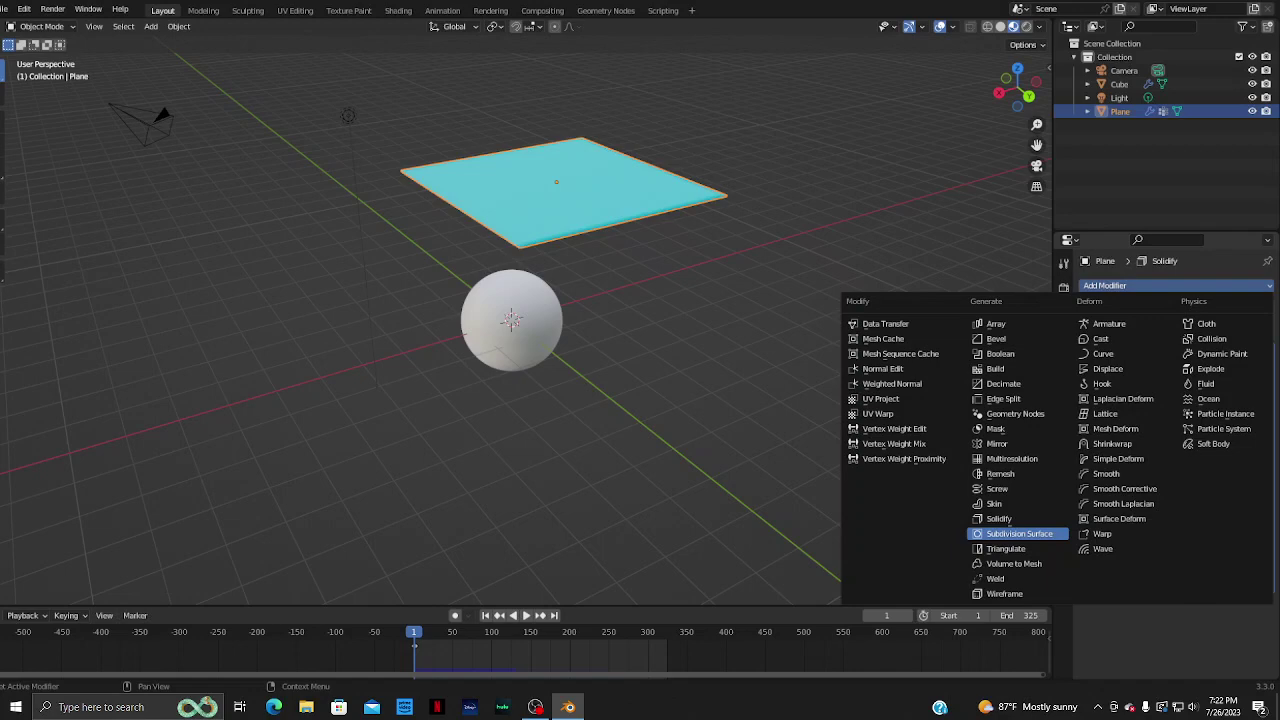
left_click(1019, 533)
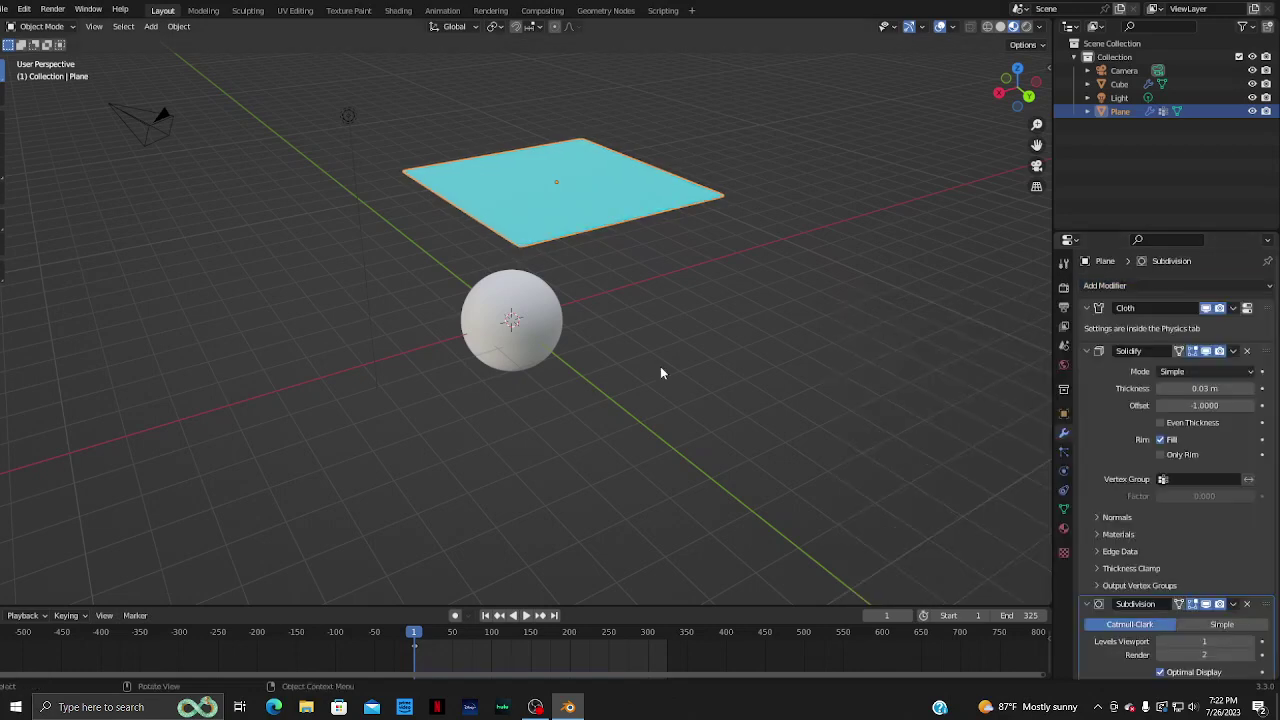
scroll(1234, 523, "down", 1)
left_click(1211, 604)
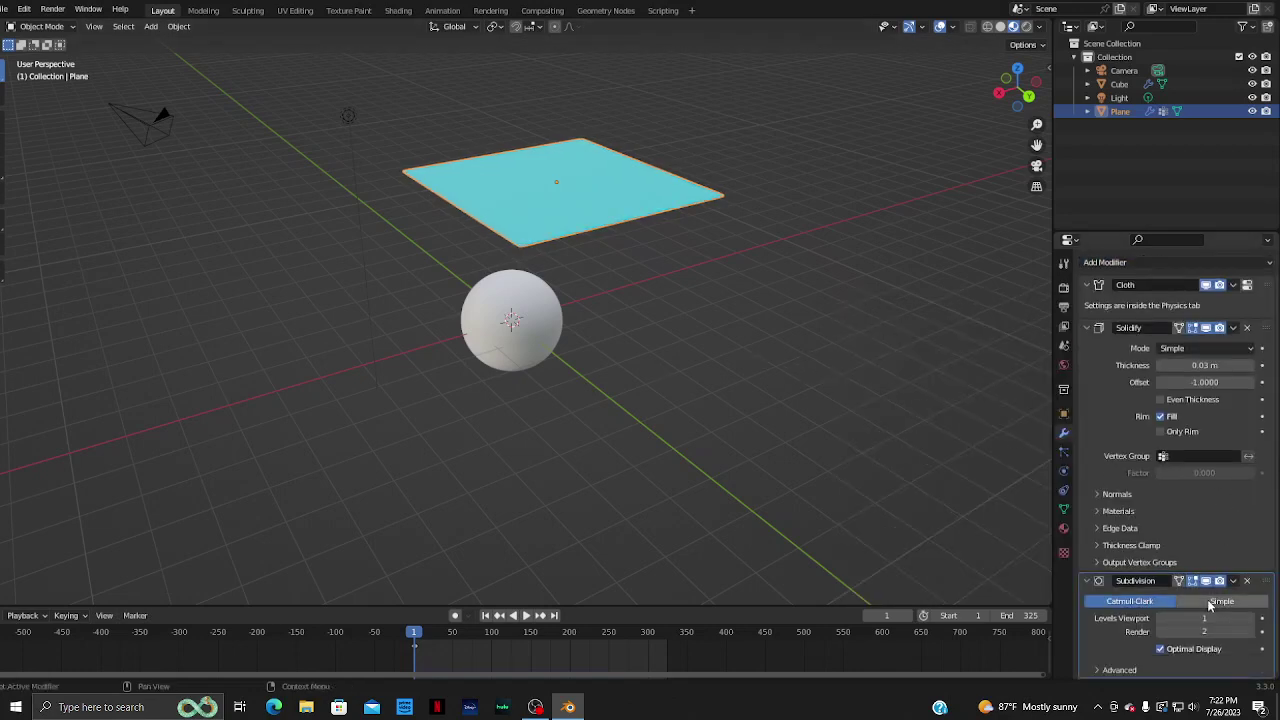
mouse_move(697, 338)
middle_mouse_down()
mouse_move(749, 303)
mouse_move(771, 331)
mouse_move(755, 375)
middle_mouse_up()
key("Tab")
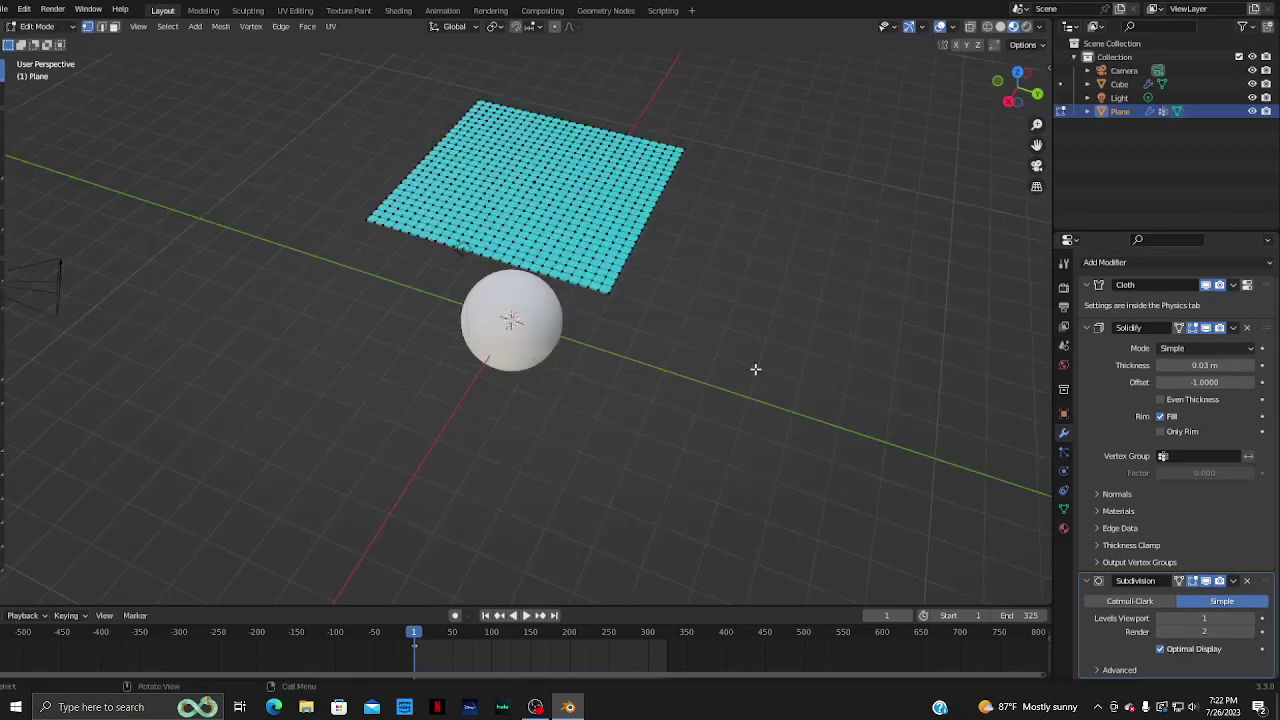
key("Tab")
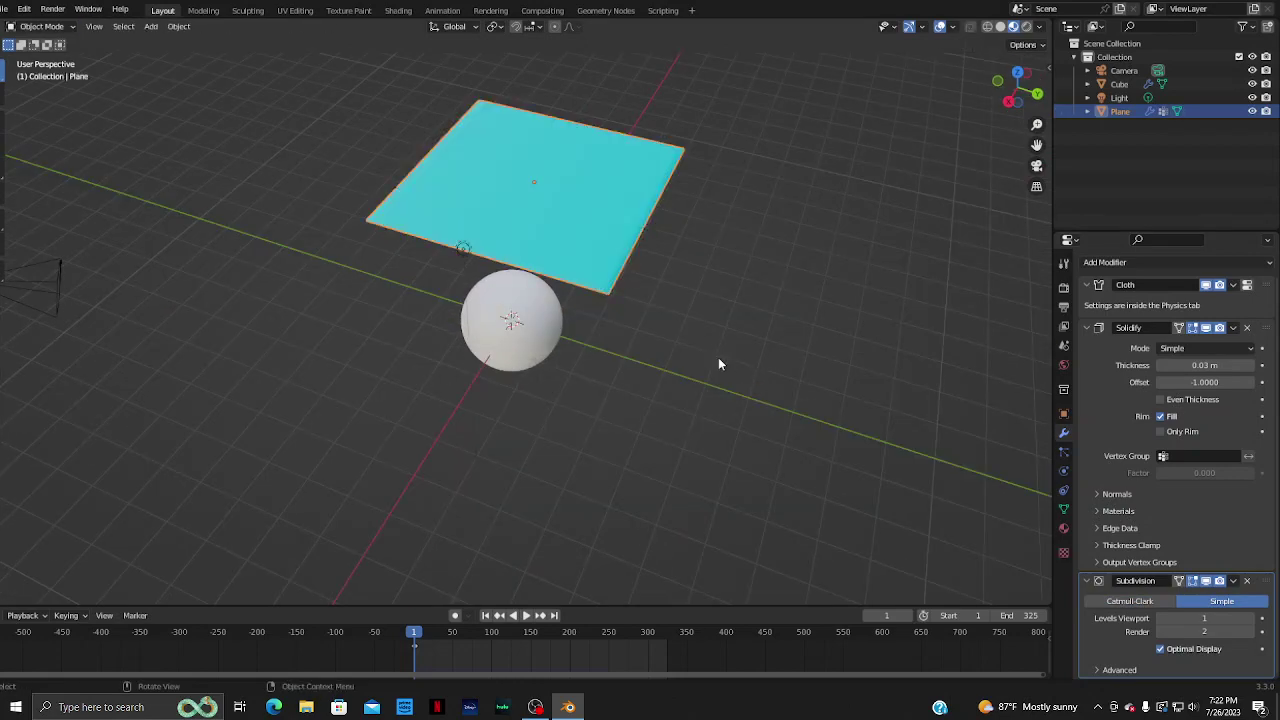
key("space")
- Watch the subdivided cloth slide off the sphere, then stop playback and rewind to frame 1
middle_click_drag(703, 364, 722, 333)
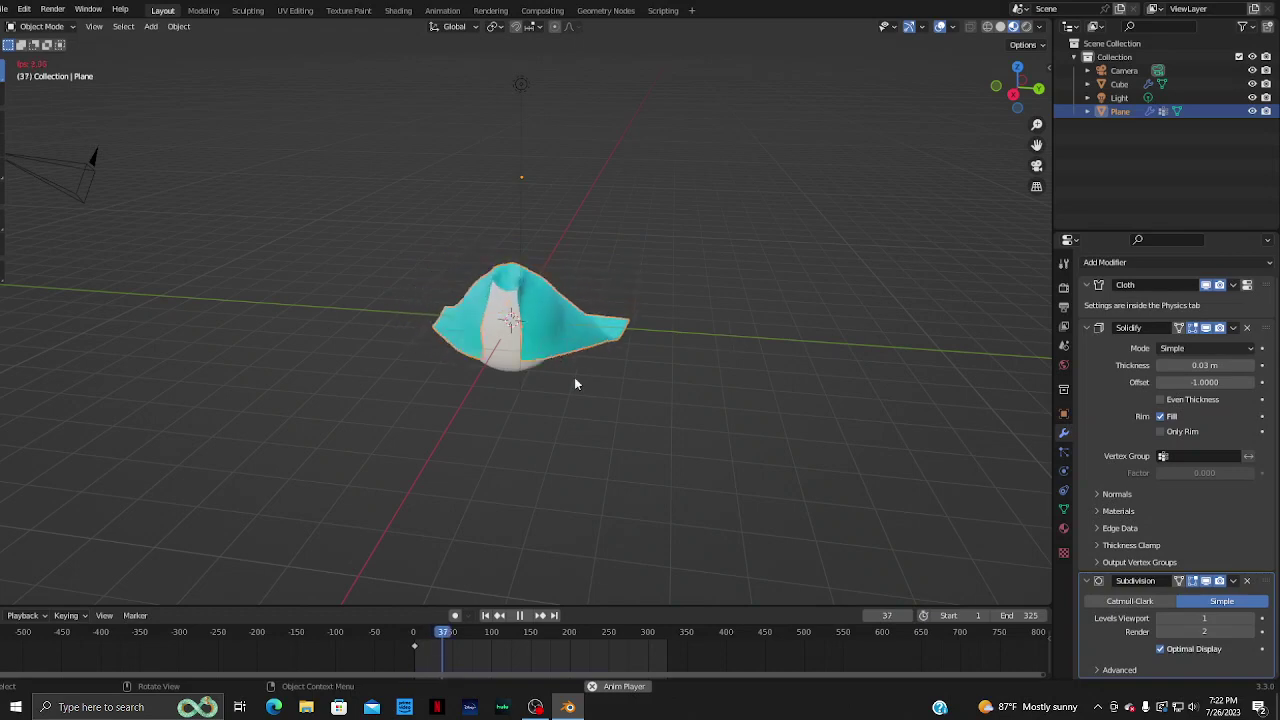
middle_click_drag(787, 321, 811, 320)
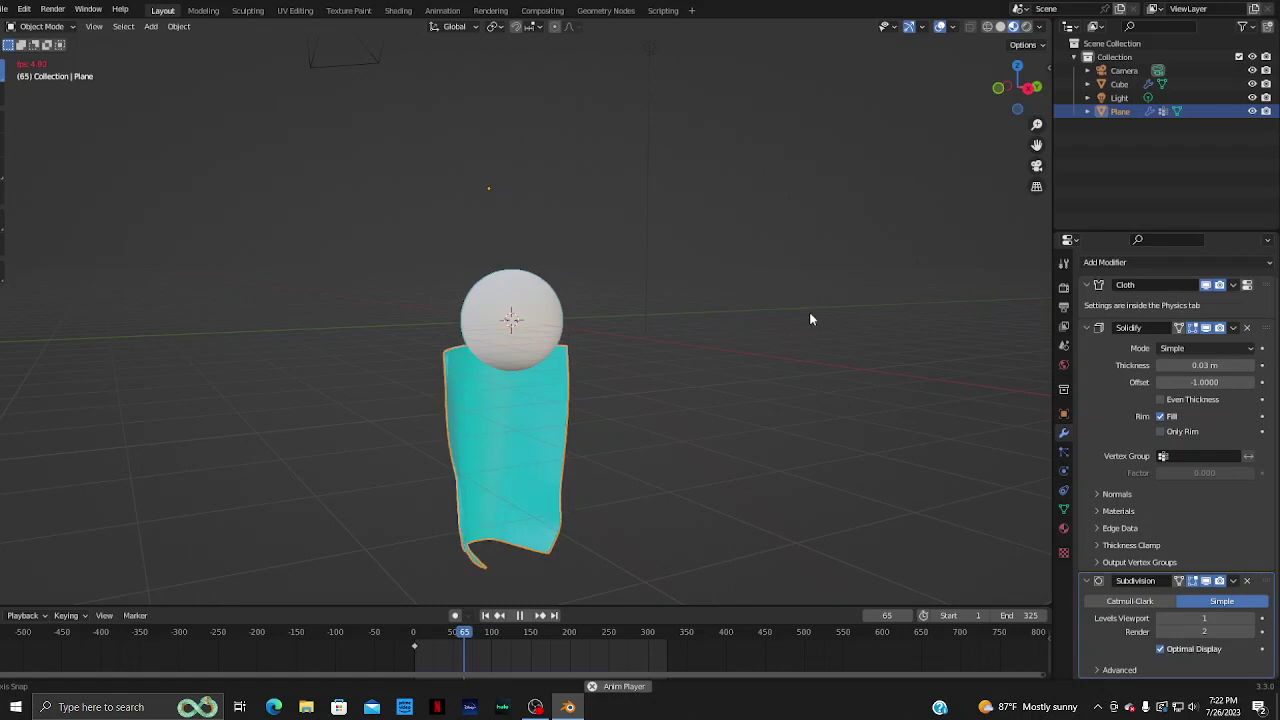
scroll(809, 318, "up", 1)
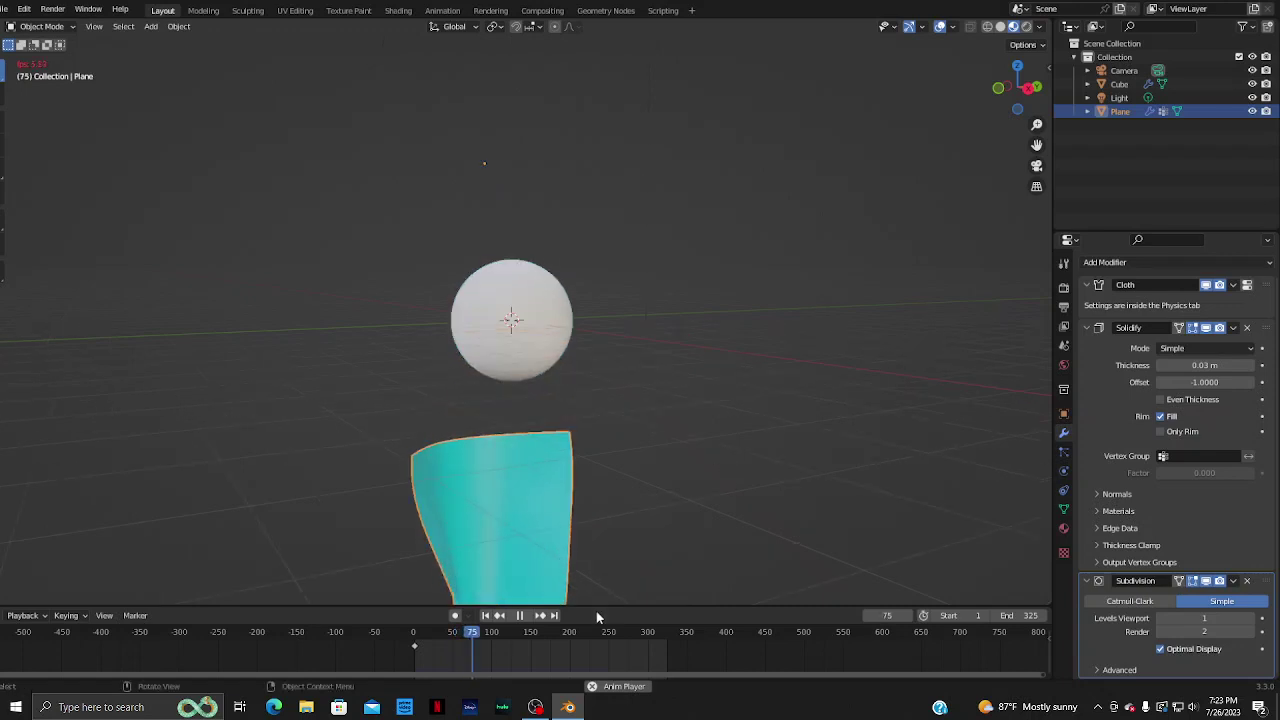
left_click(519, 615)
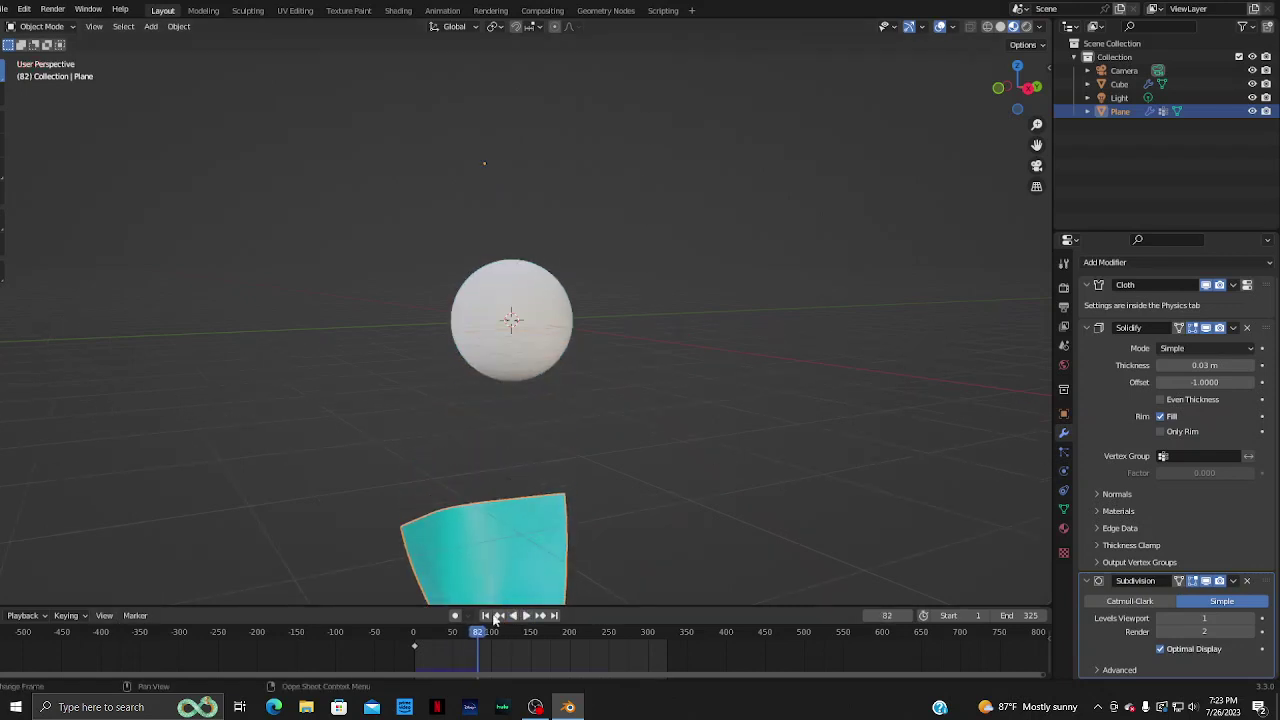
left_click(484, 615)
middle_click_drag(593, 435, 937, 549)
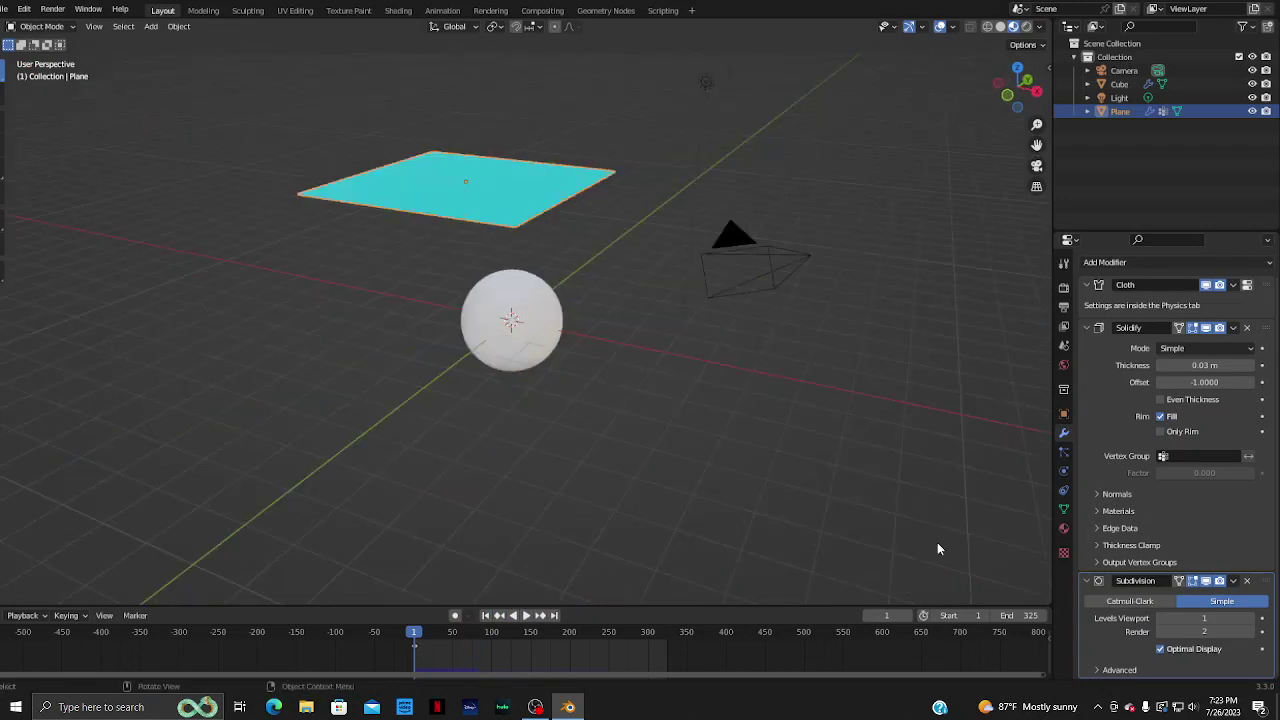
- Switch to solid shading with X-Ray on and look straight down in top view
middle_click_drag(403, 249, 774, 232)
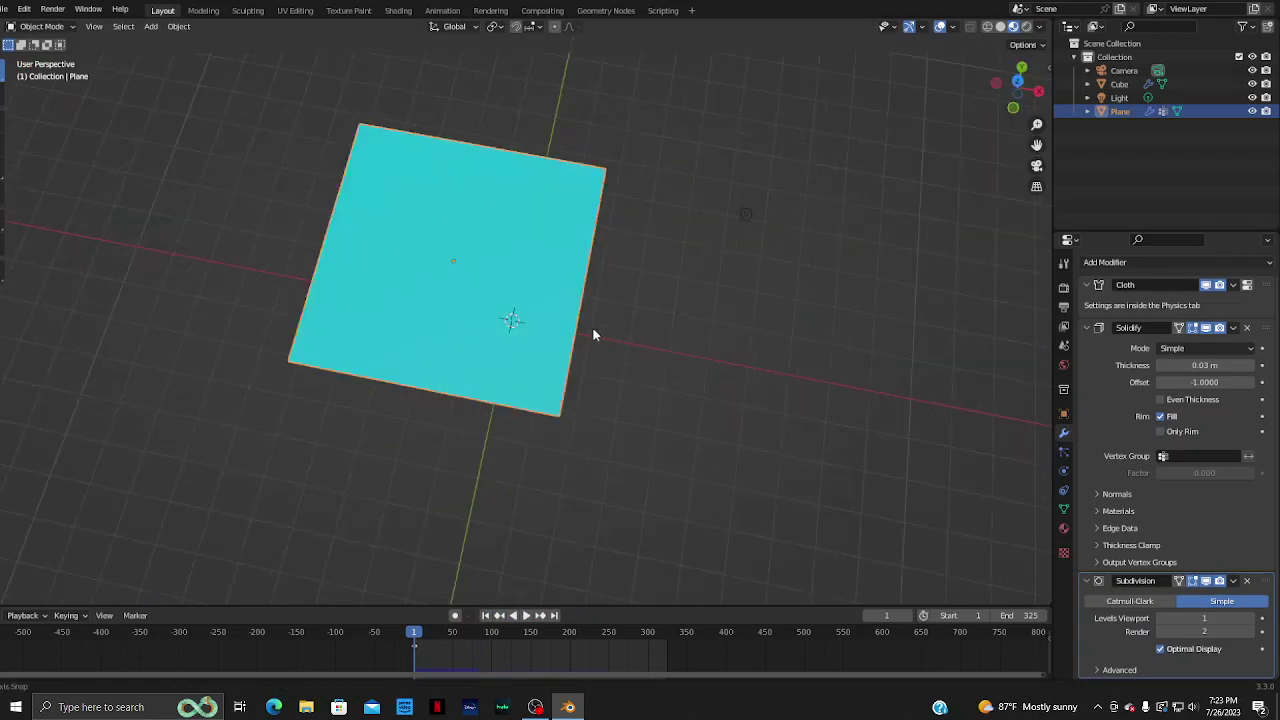
left_click(1016, 82)
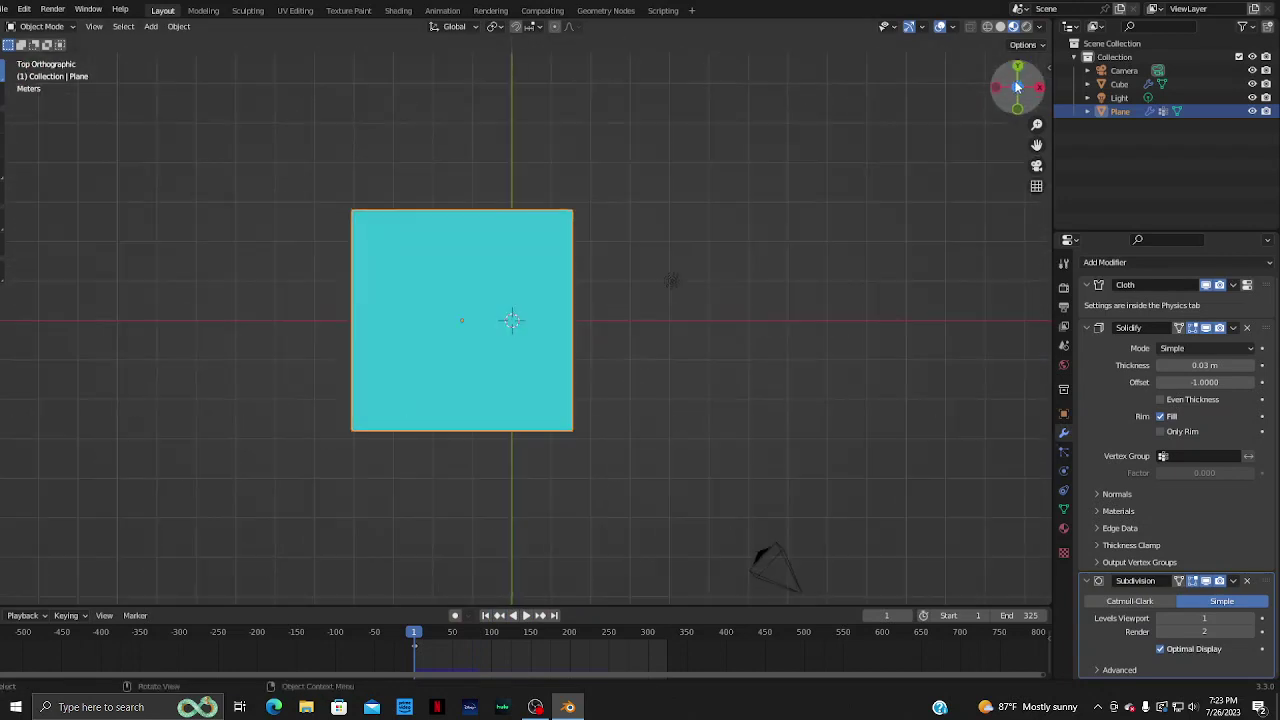
left_click(972, 29)
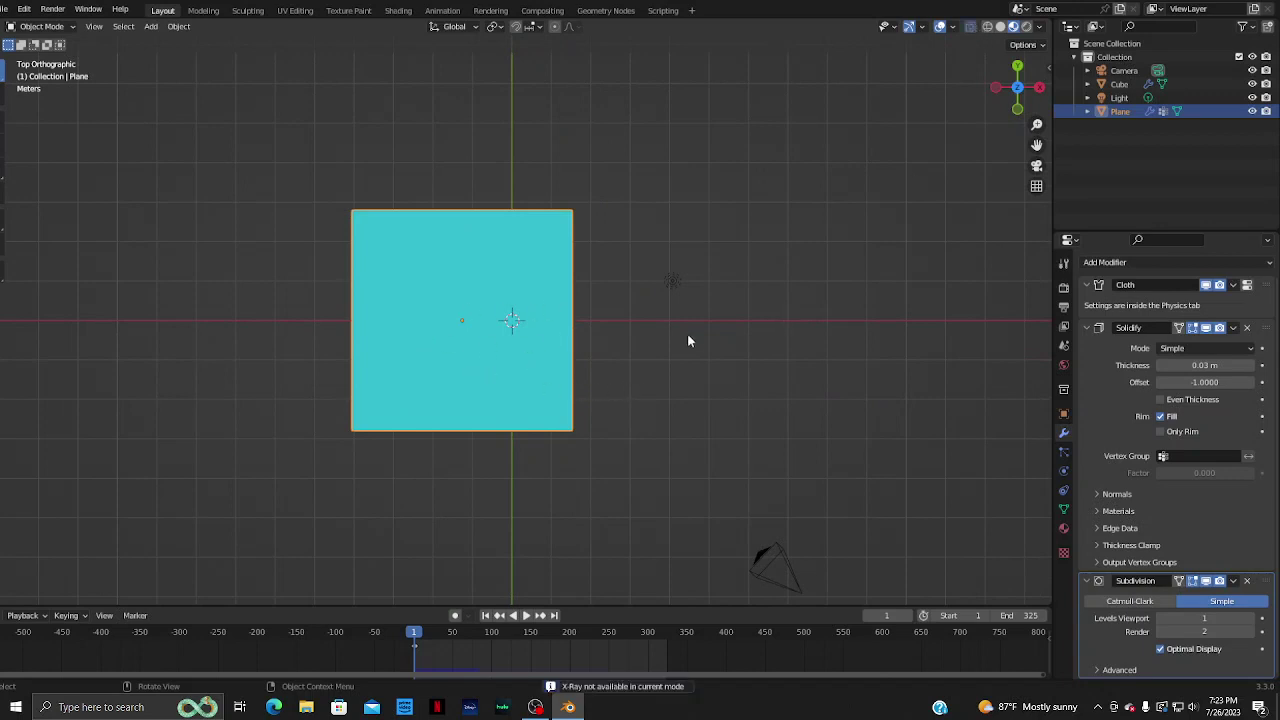
middle_click_drag(694, 320, 709, 238)
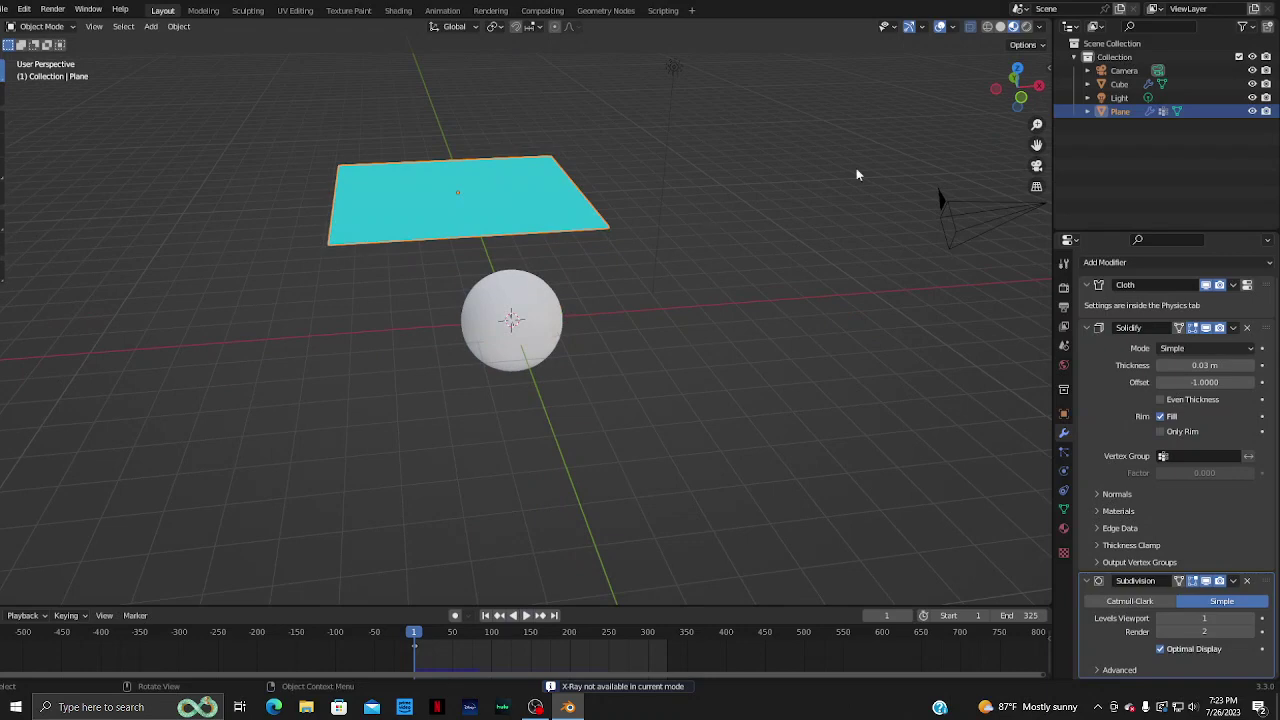
left_click(1000, 27)
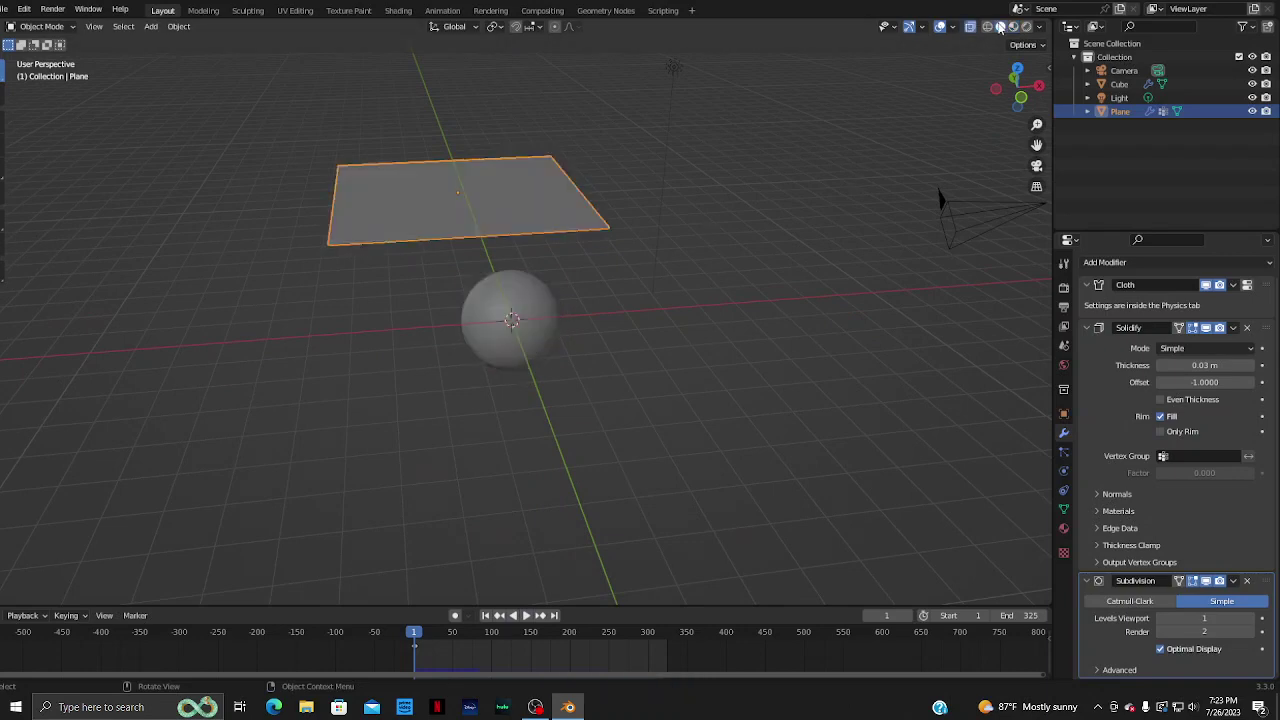
mouse_move(800, 133)
middle_mouse_down()
mouse_move(777, 207)
mouse_move(616, 305)
middle_mouse_up()
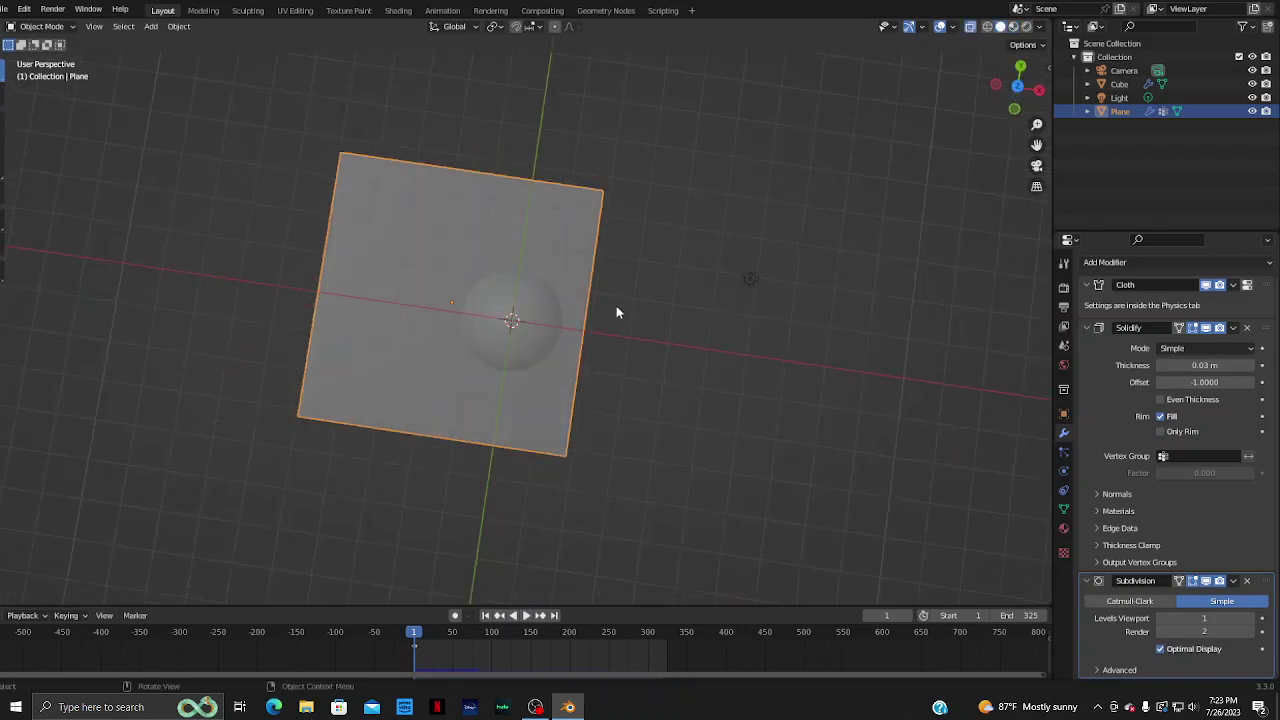
left_click(1016, 88)
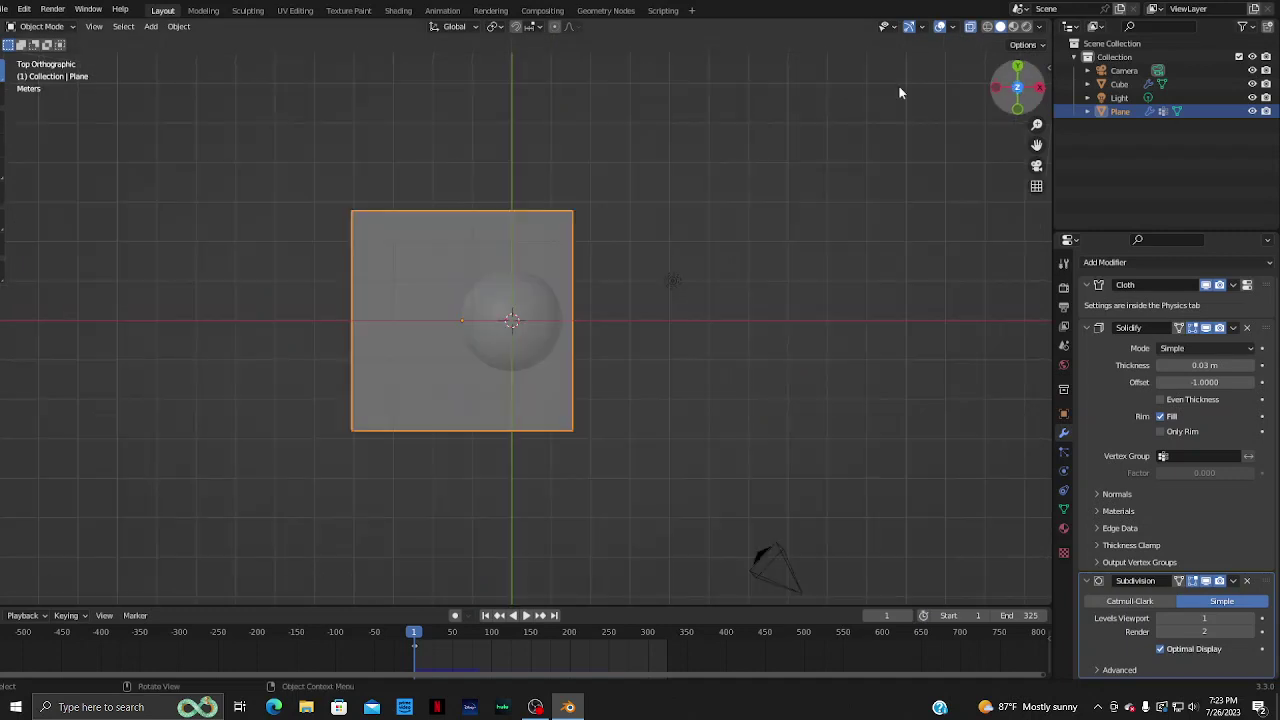
- Move the plane 1.2616 m along X over the sphere, then view through the camera
key("g")
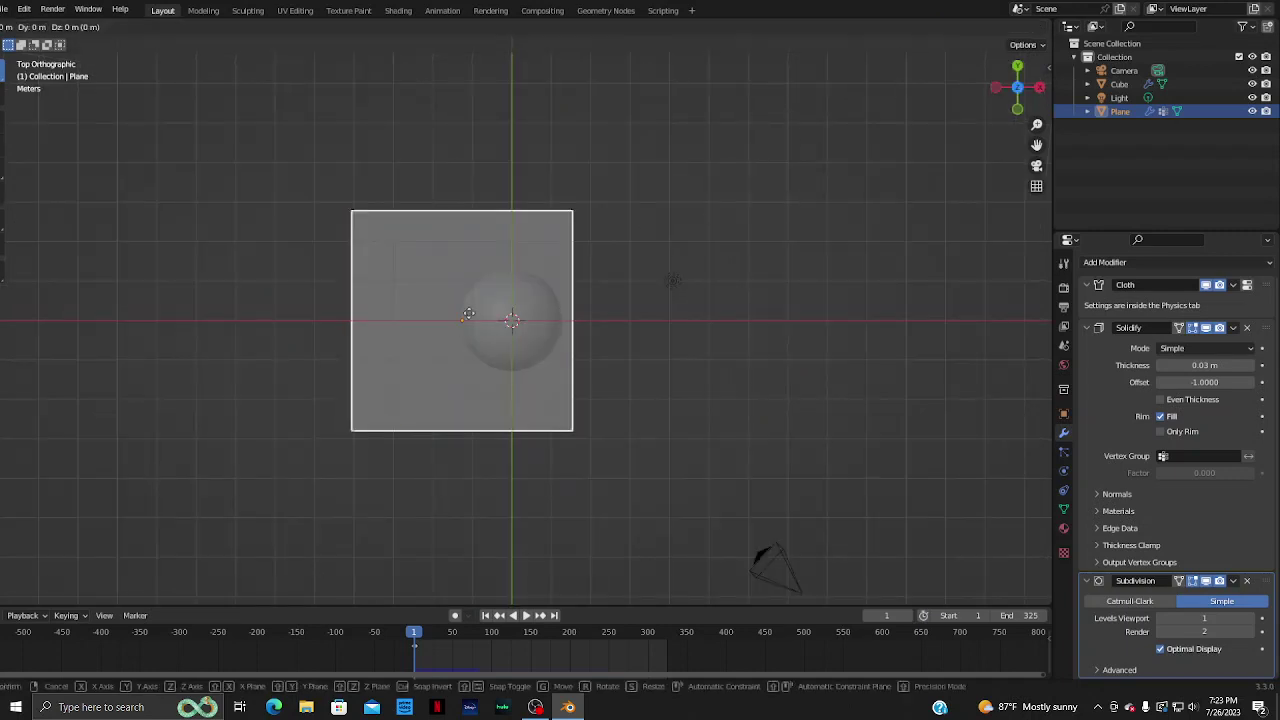
key("x")
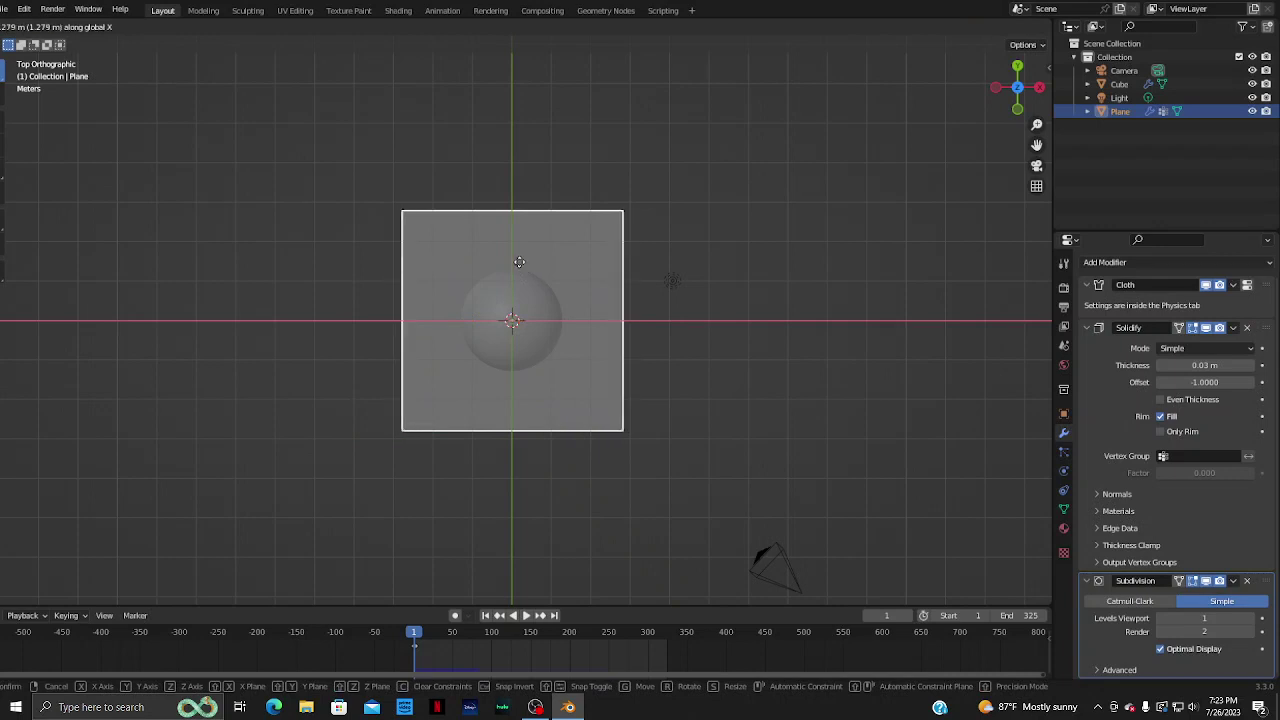
left_click(519, 262)
mouse_move(729, 351)
middle_mouse_down()
mouse_move(811, 196)
mouse_move(837, 234)
middle_mouse_up()
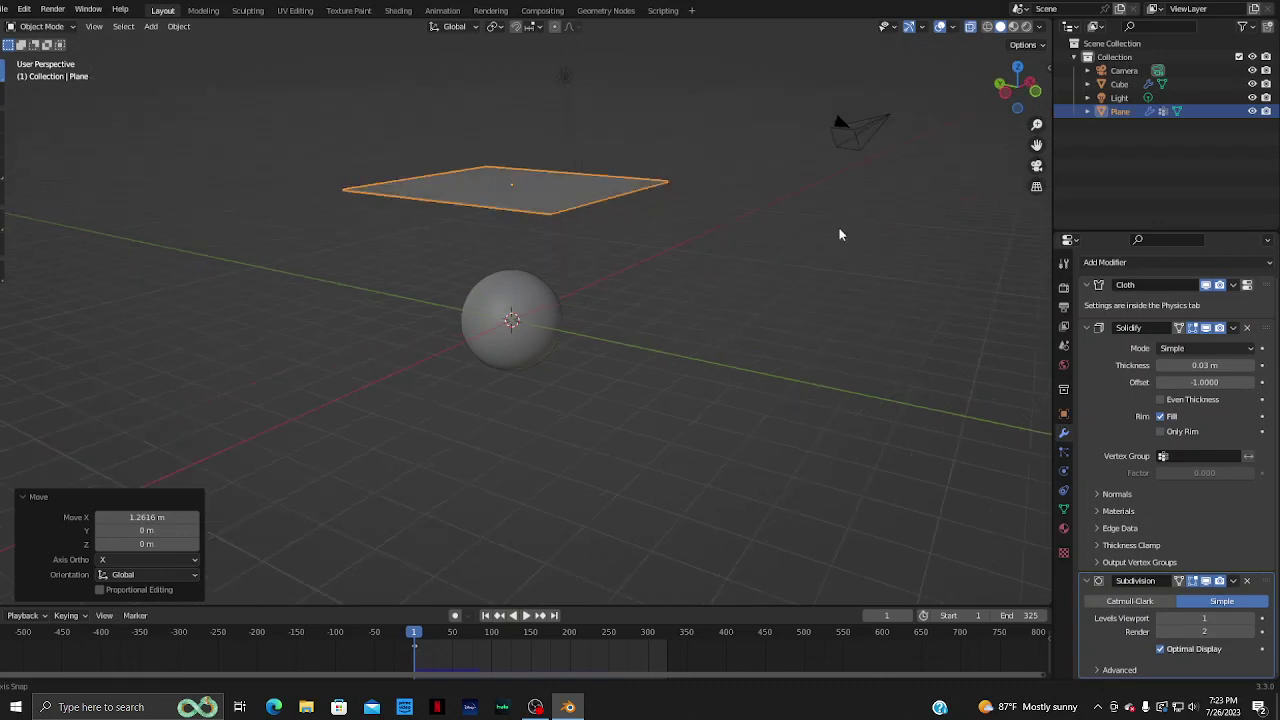
left_click(1036, 166)
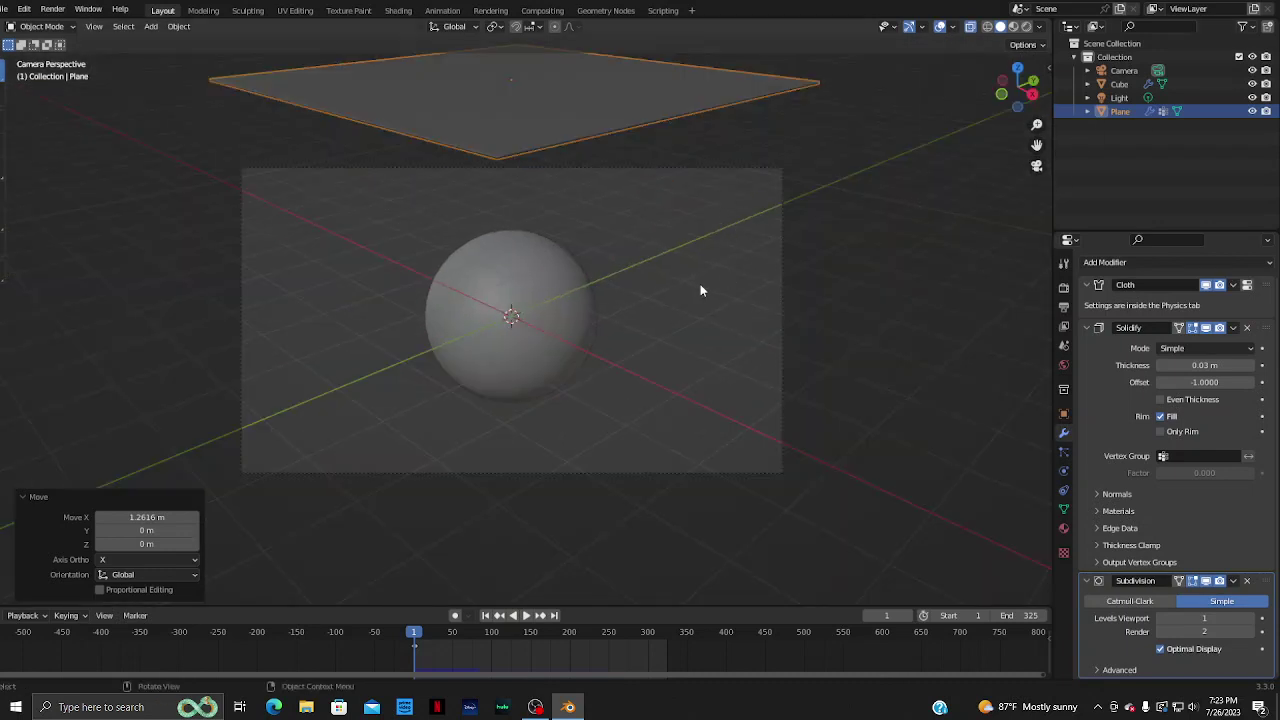
- Frame the plane and sphere in the camera view and switch to Material Preview
key("shift+grave")
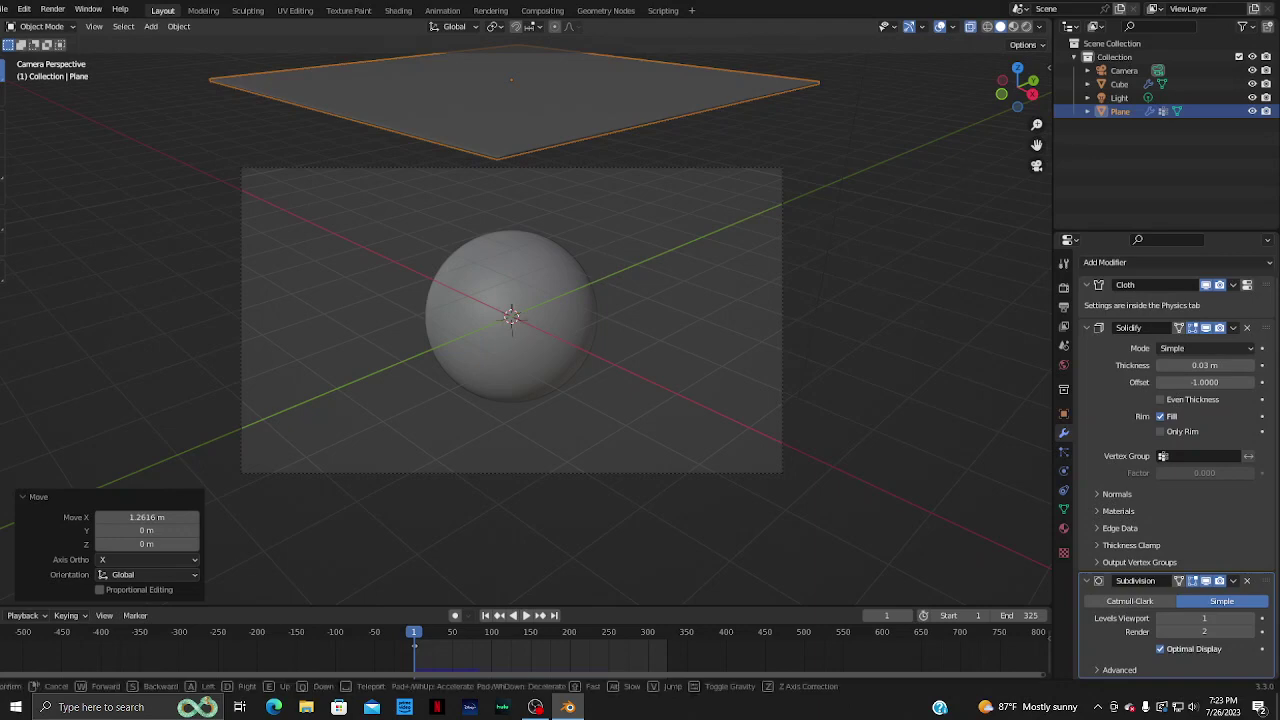
key("s")
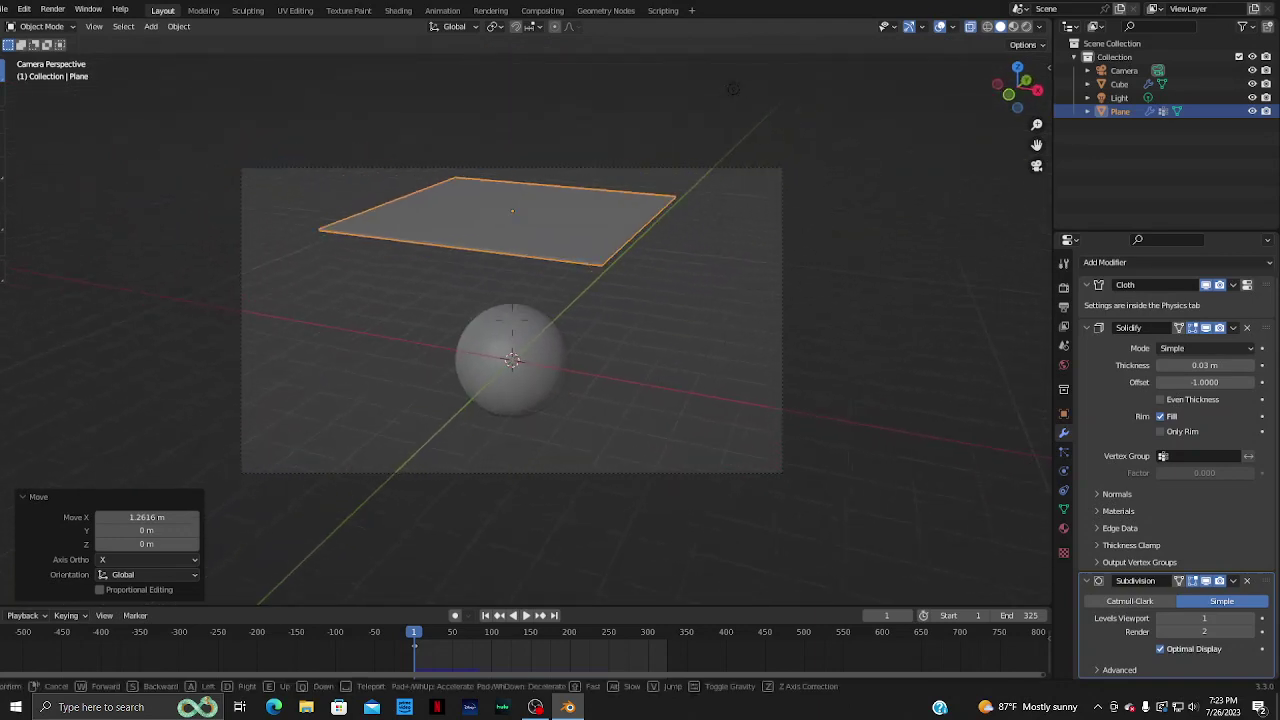
key("Return")
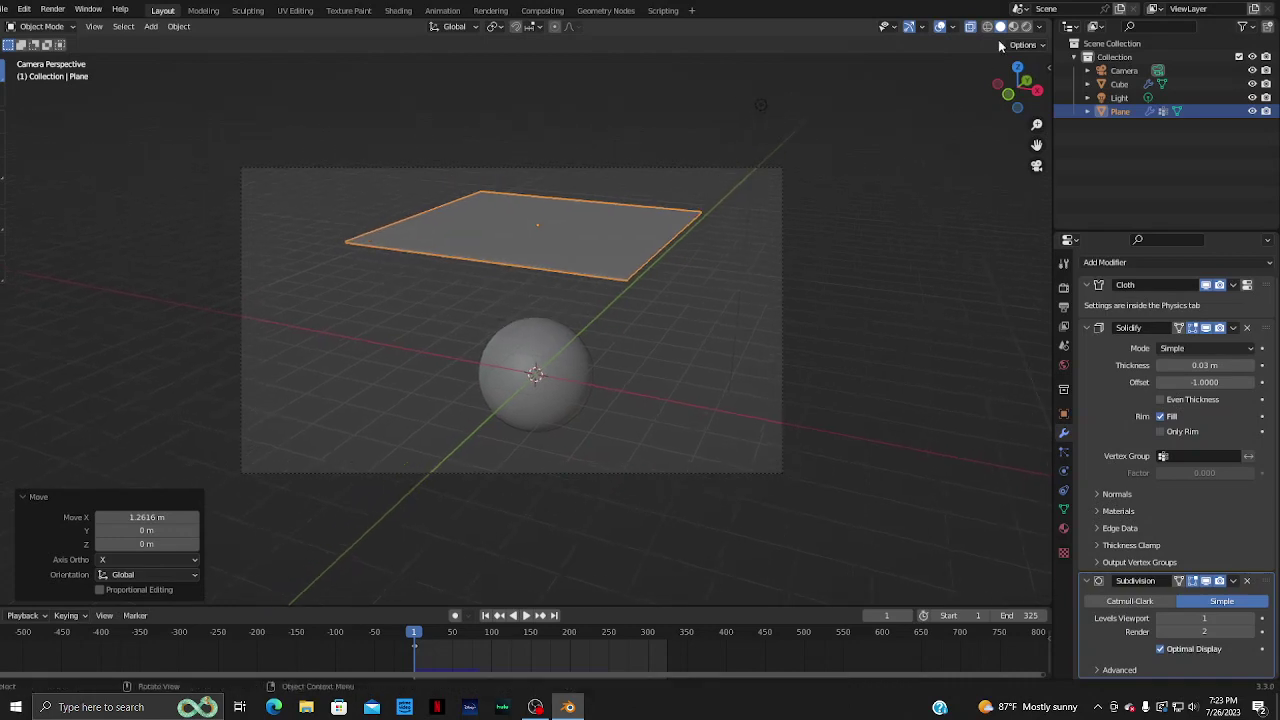
left_click(1025, 27)
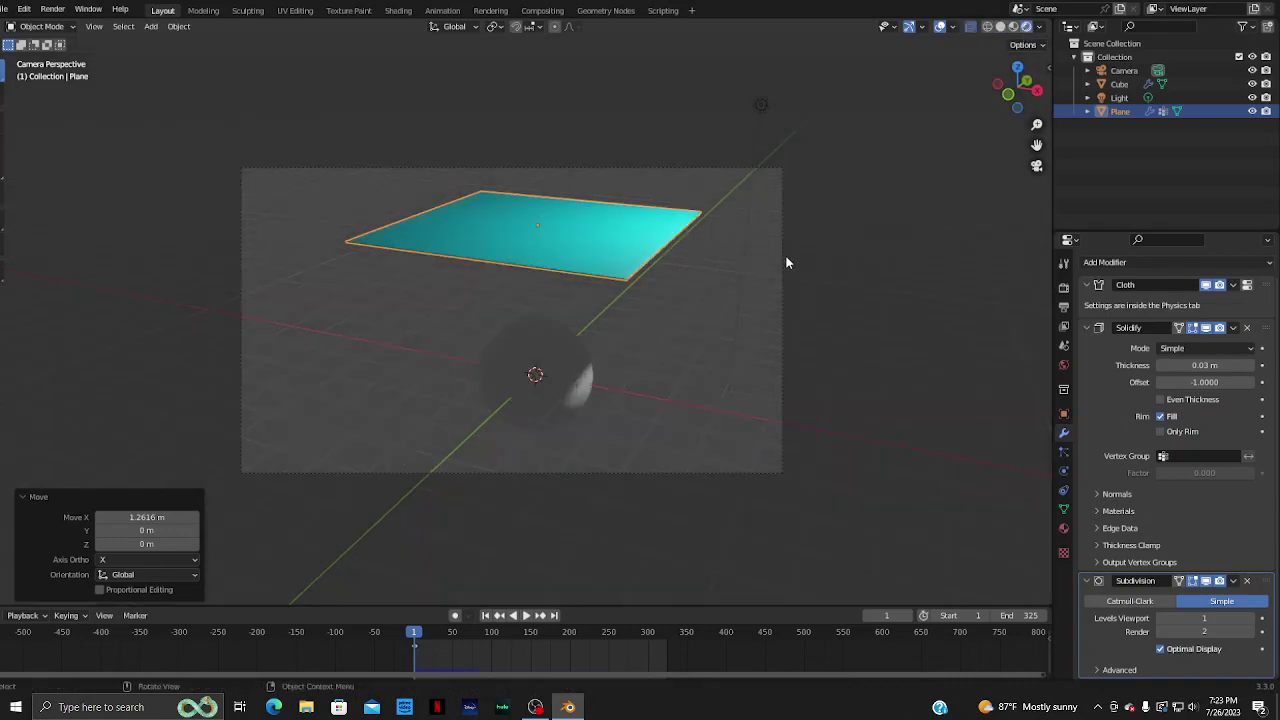
- Lower the light vertically to about 2.75 m and play the cloth drop
left_click(760, 104)
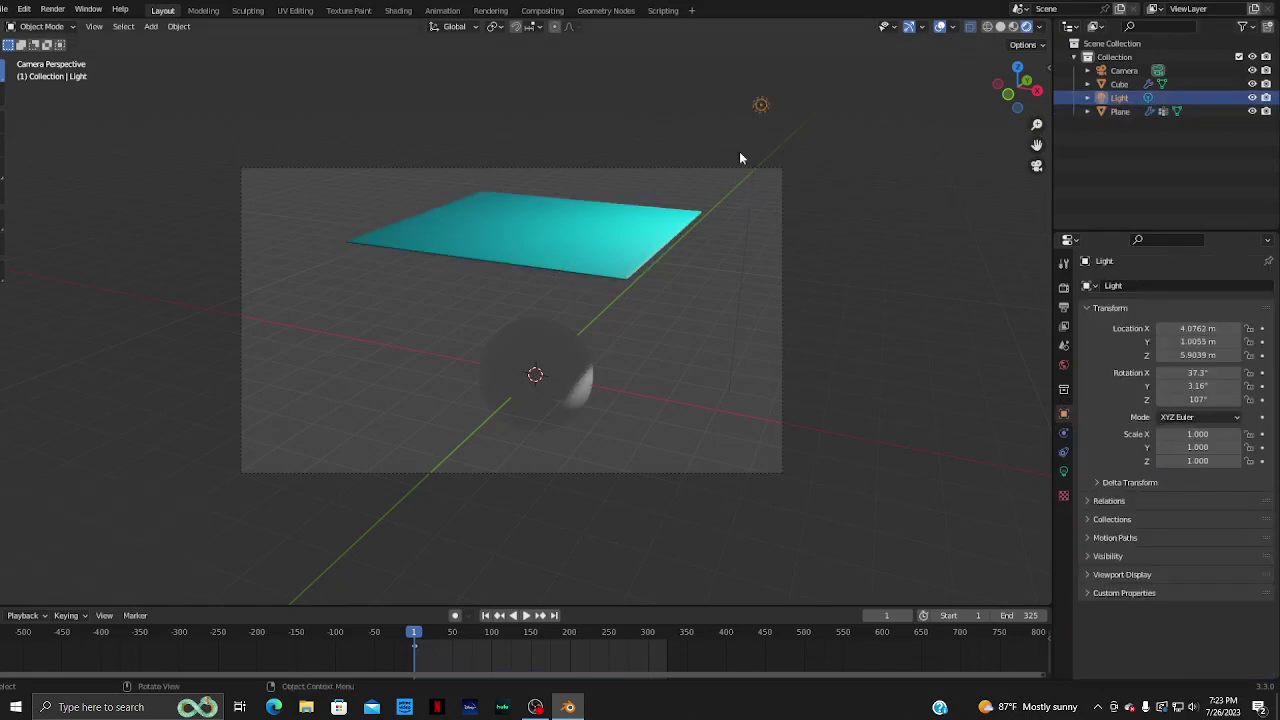
key("g")
key("z")
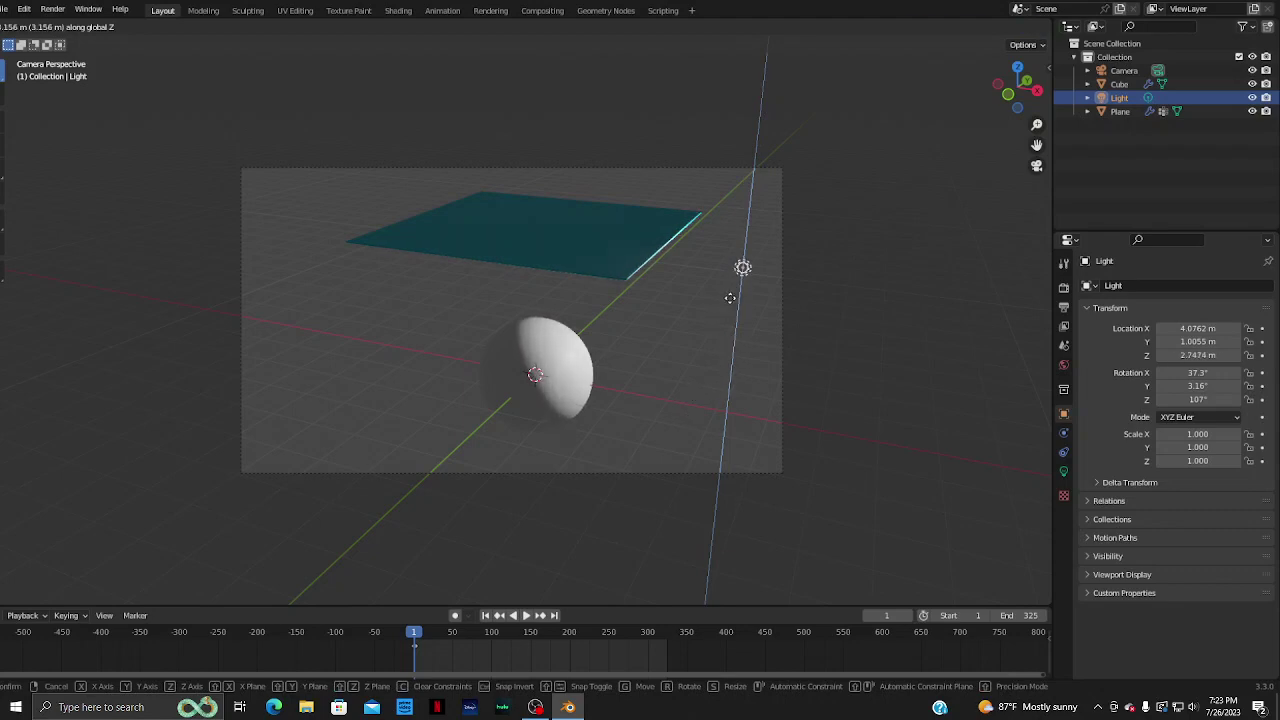
left_click(730, 297)
key("space")
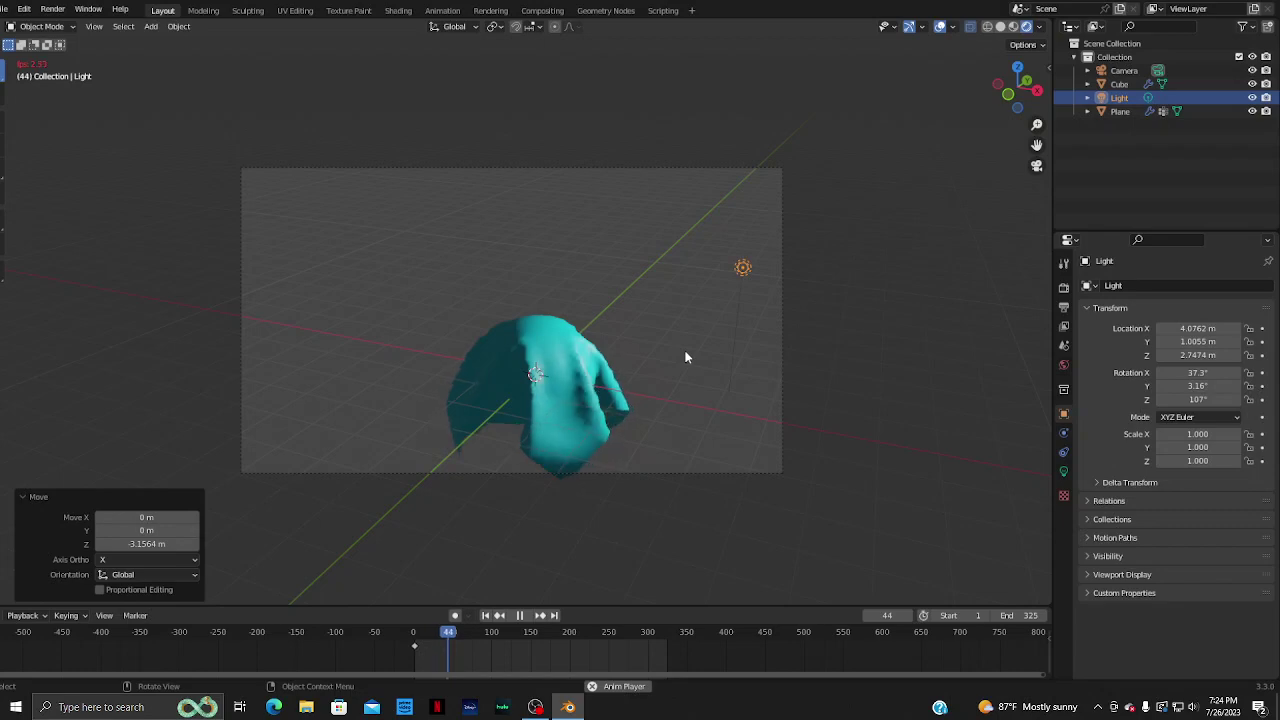
- Replay the cloth drop from a new view angle, rewind to frame 1, and select the Plane
key("shift+grave")
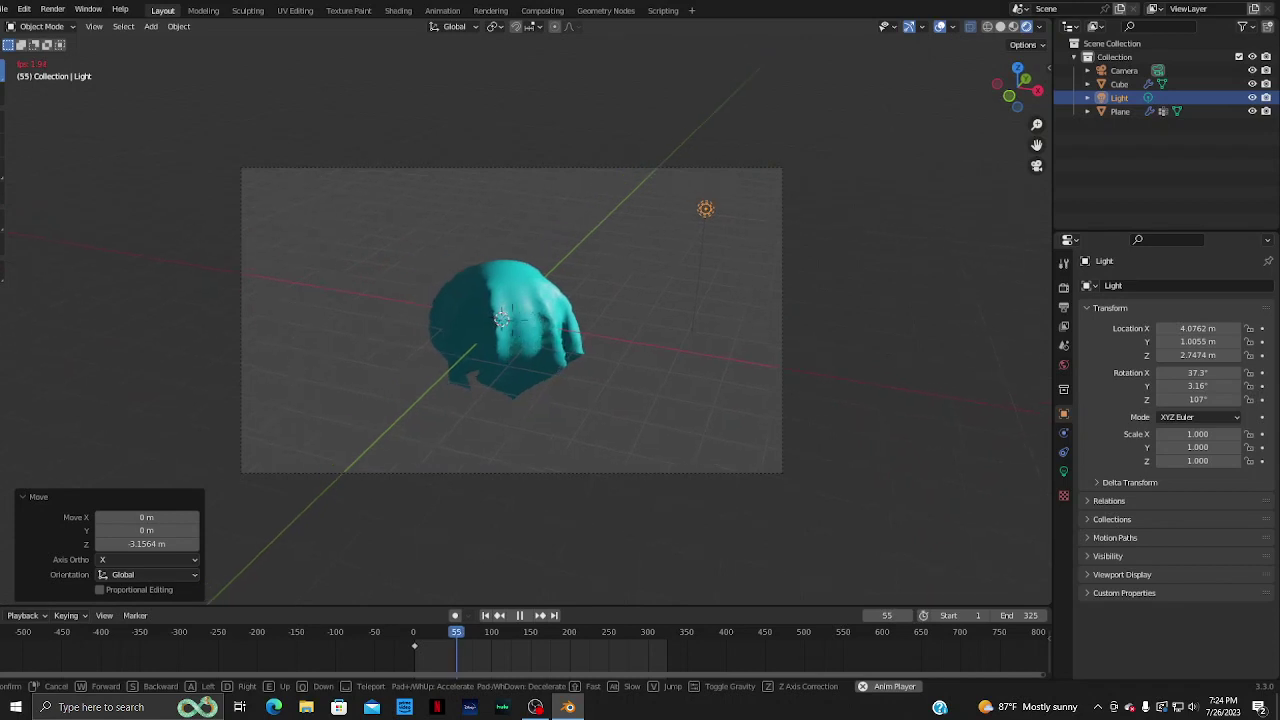
left_click(666, 370)
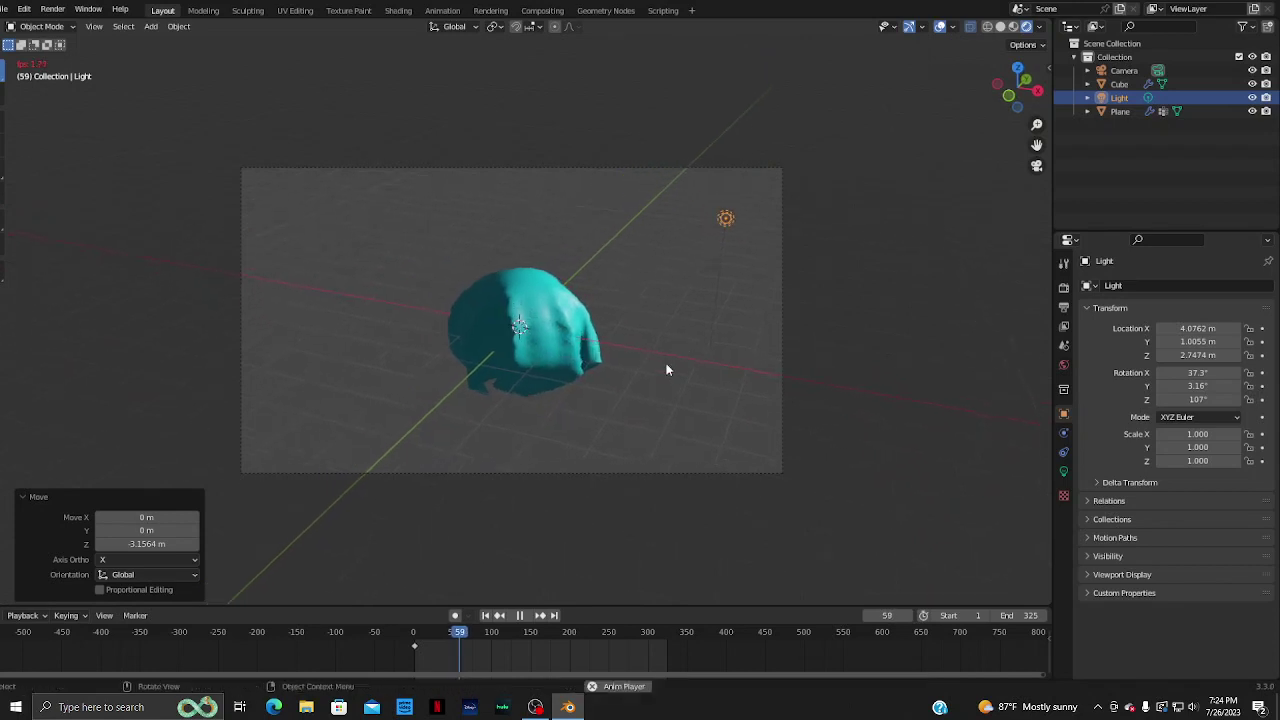
left_click(485, 616)
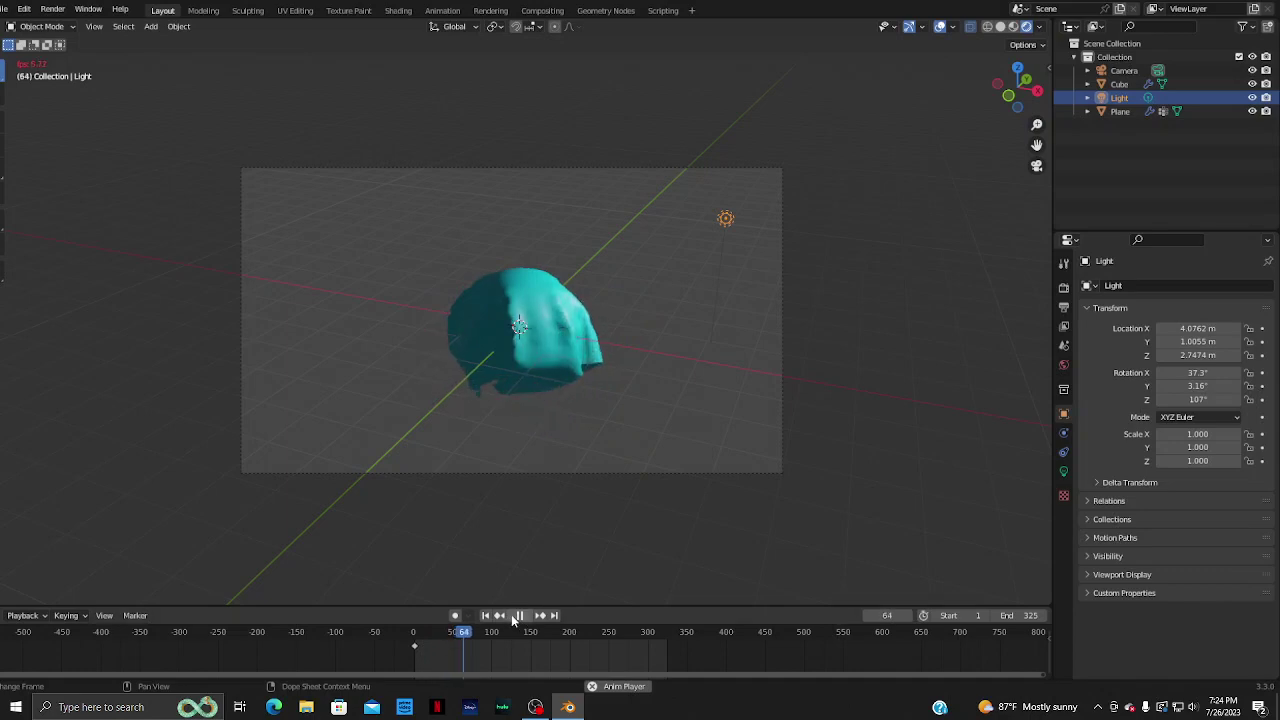
left_click(514, 617)
left_click(486, 617)
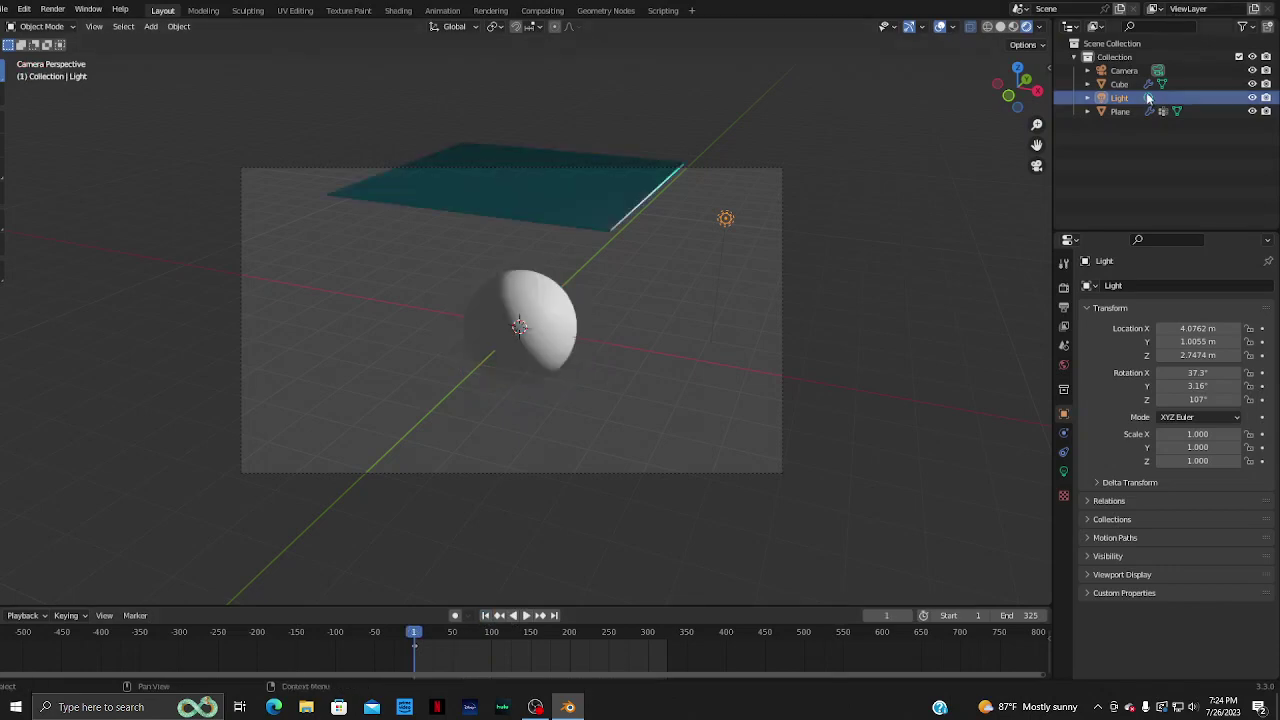
left_click(1121, 111)
scroll(1169, 468, "down", 2)
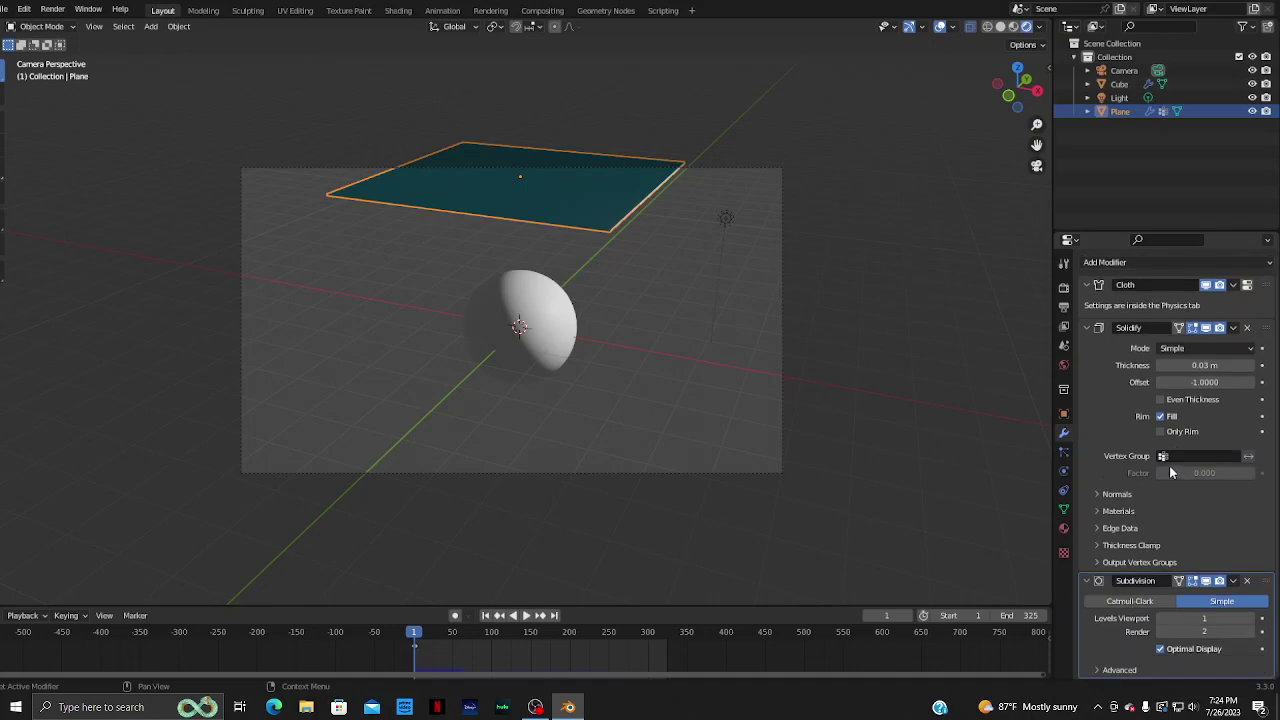
- Set the plane's cloth cache End frame to 150 in the Physics tab
left_click(1064, 471)
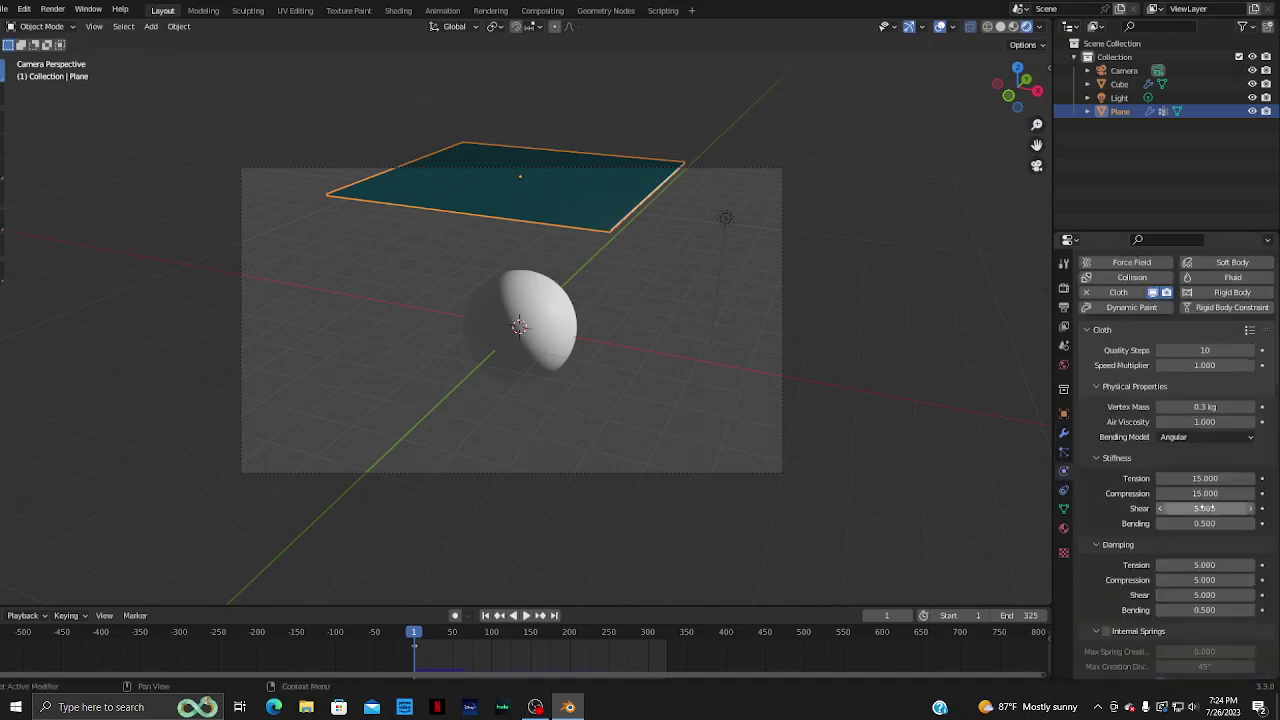
scroll(1209, 510, "down", 5)
scroll(1209, 510, "down", 4)
scroll(1209, 504, "down", 5)
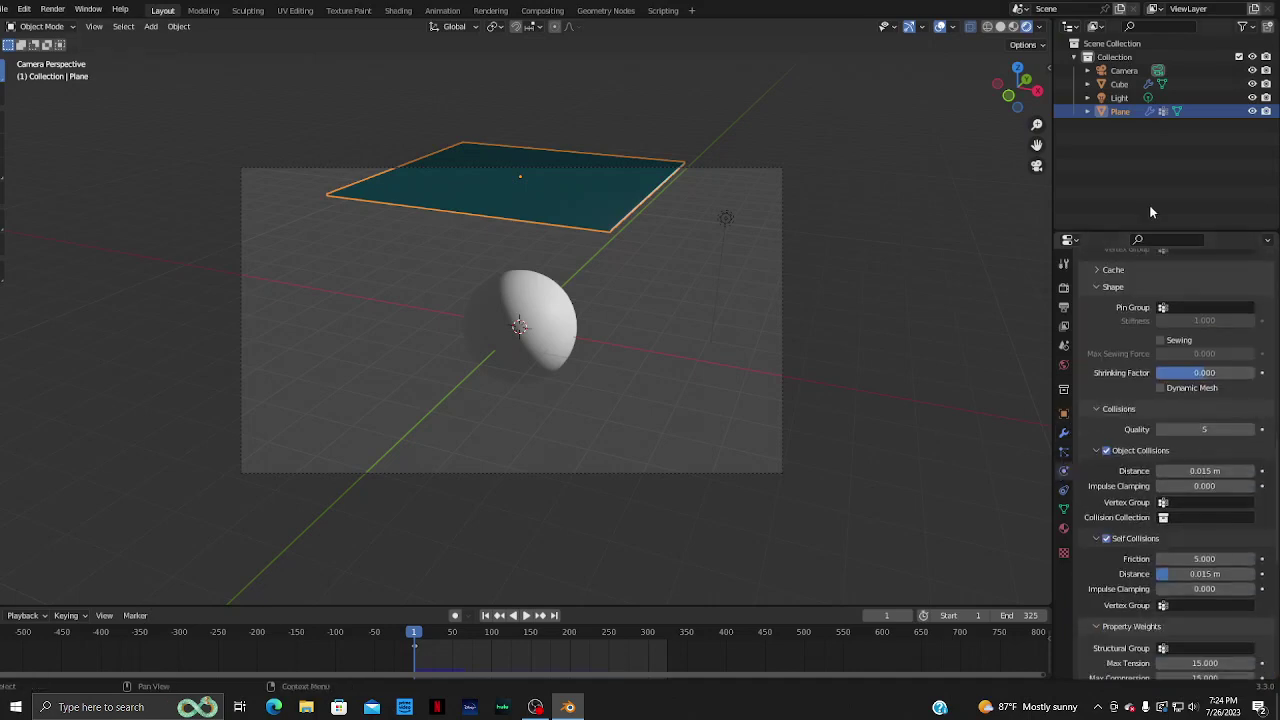
left_click(1116, 269)
scroll(1220, 476, "up", 3)
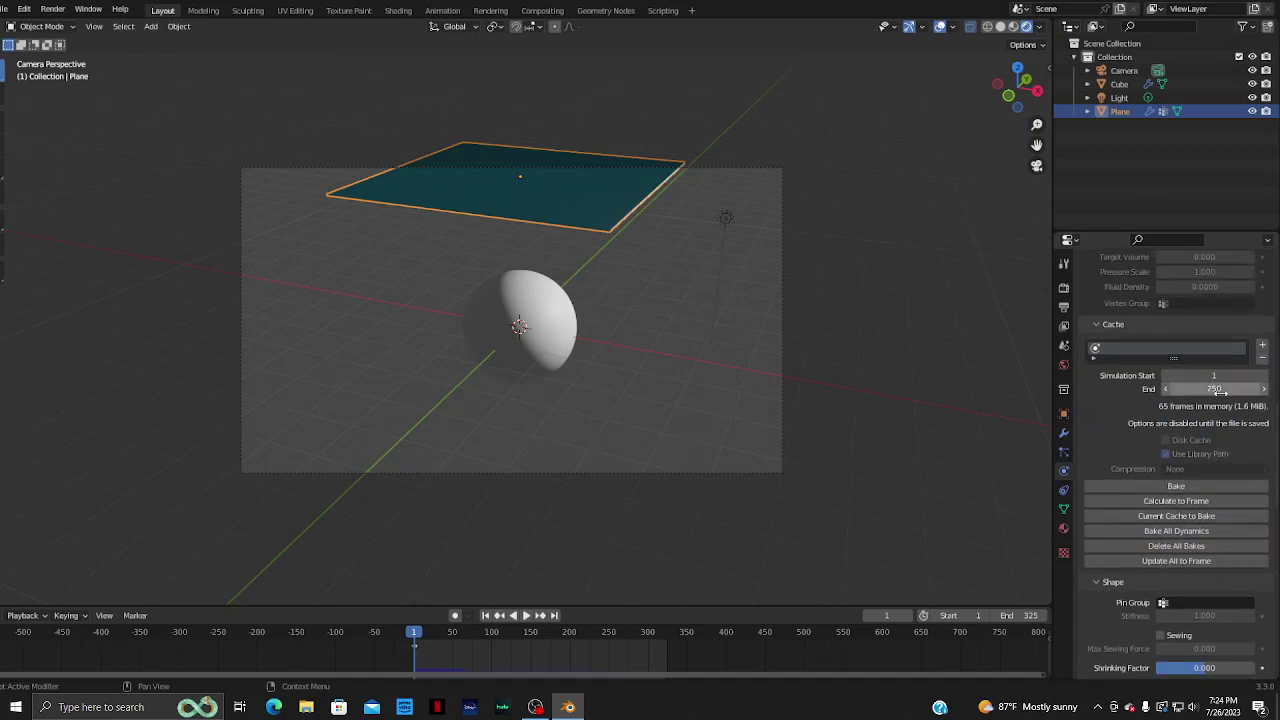
scroll(520, 330, "up", 2)
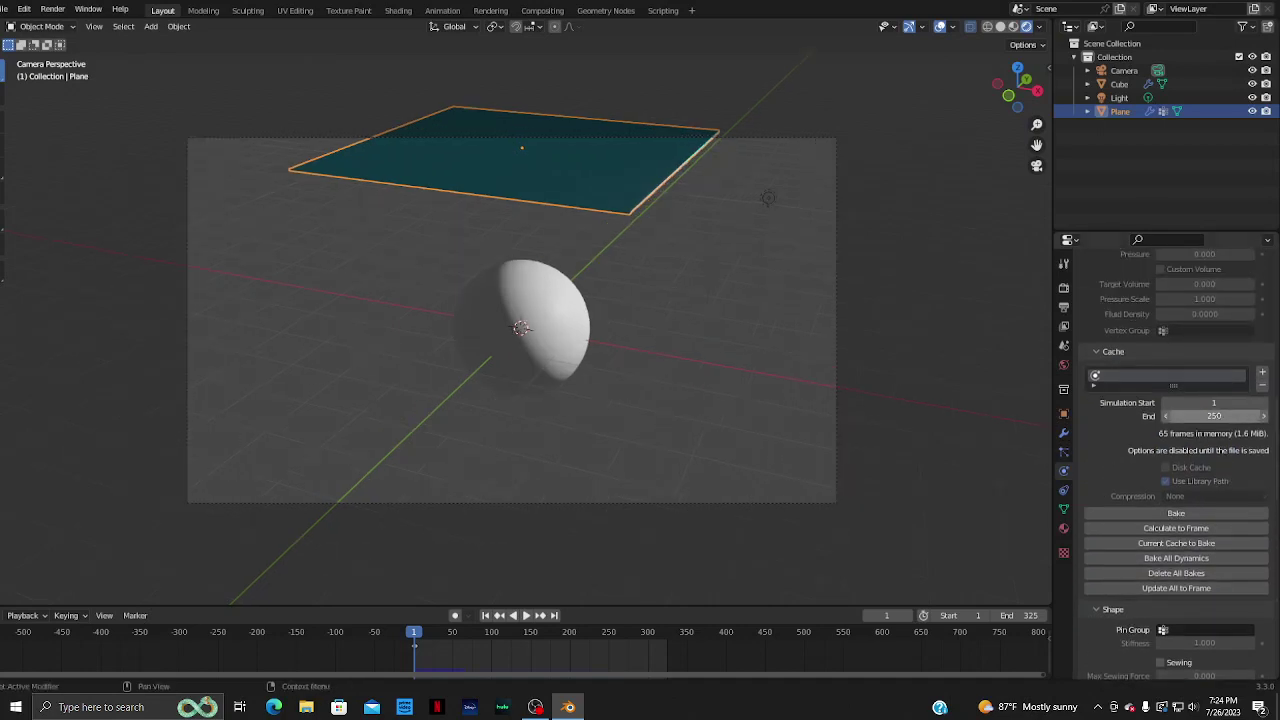
left_click(1213, 416)
key("BackSpace")
type("50")
key("Return")
- Set the scene's timeline End frame to 150 instead of 325
left_click(1022, 615)
key("BackSpace")
type("150")
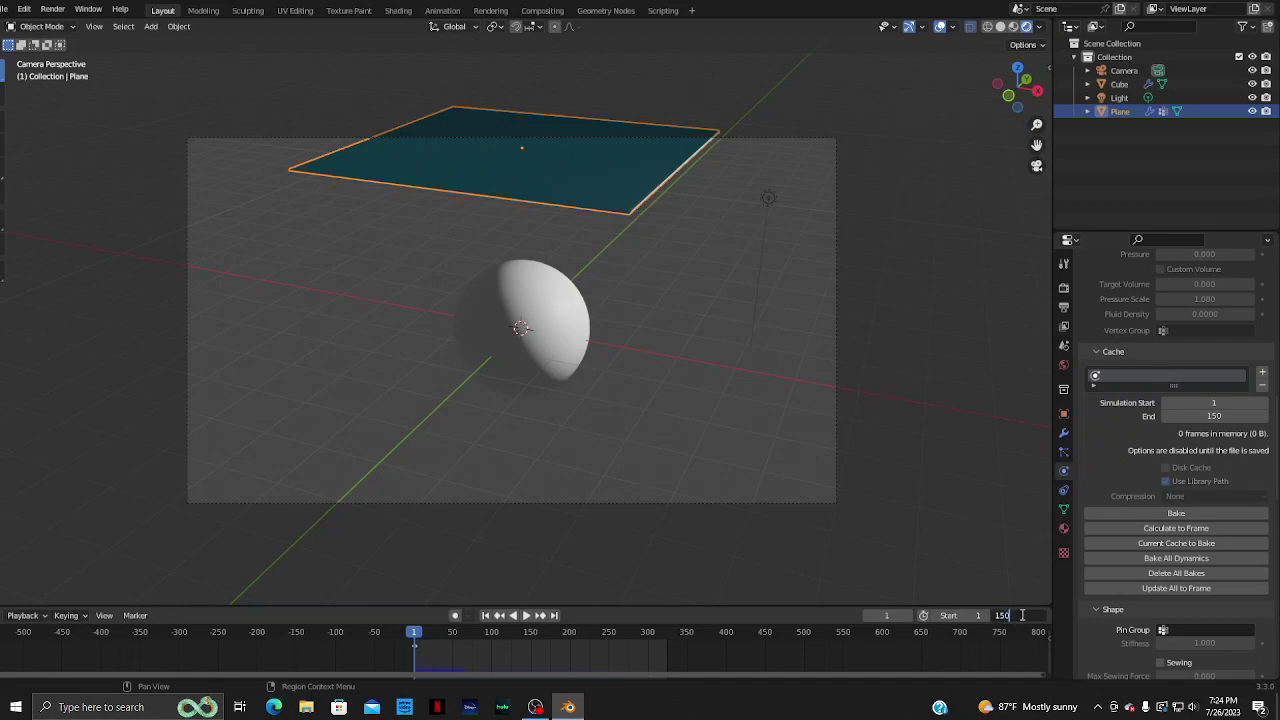
key("Return")
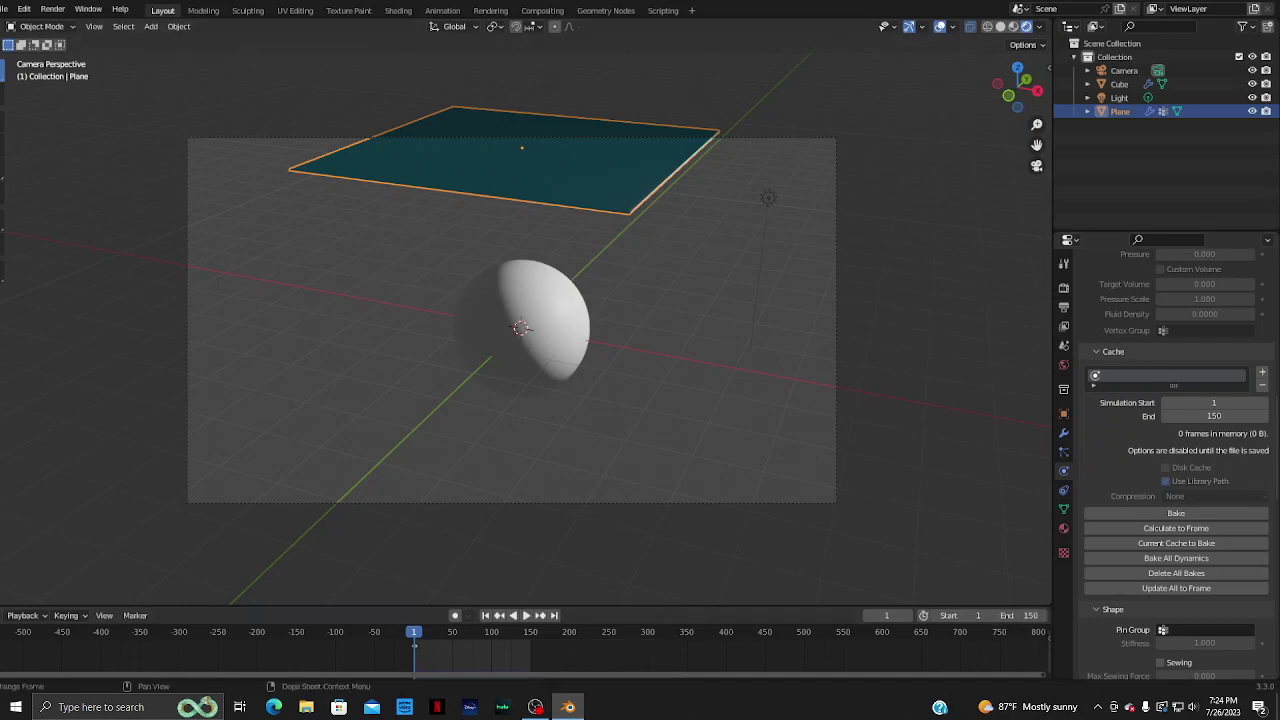
- Replay the shortened cloth drop, tick Simplify in Eevee Render Properties, and rewind to frame 1
left_click(527, 615)
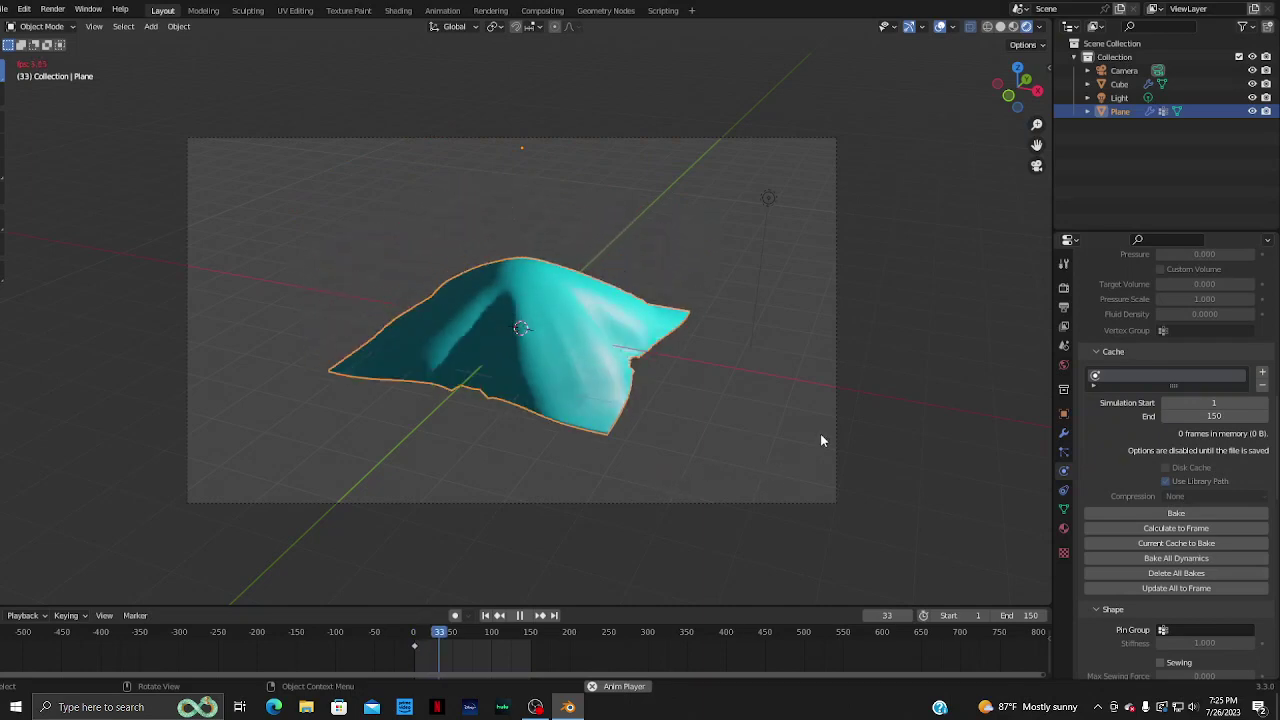
left_click(1063, 288)
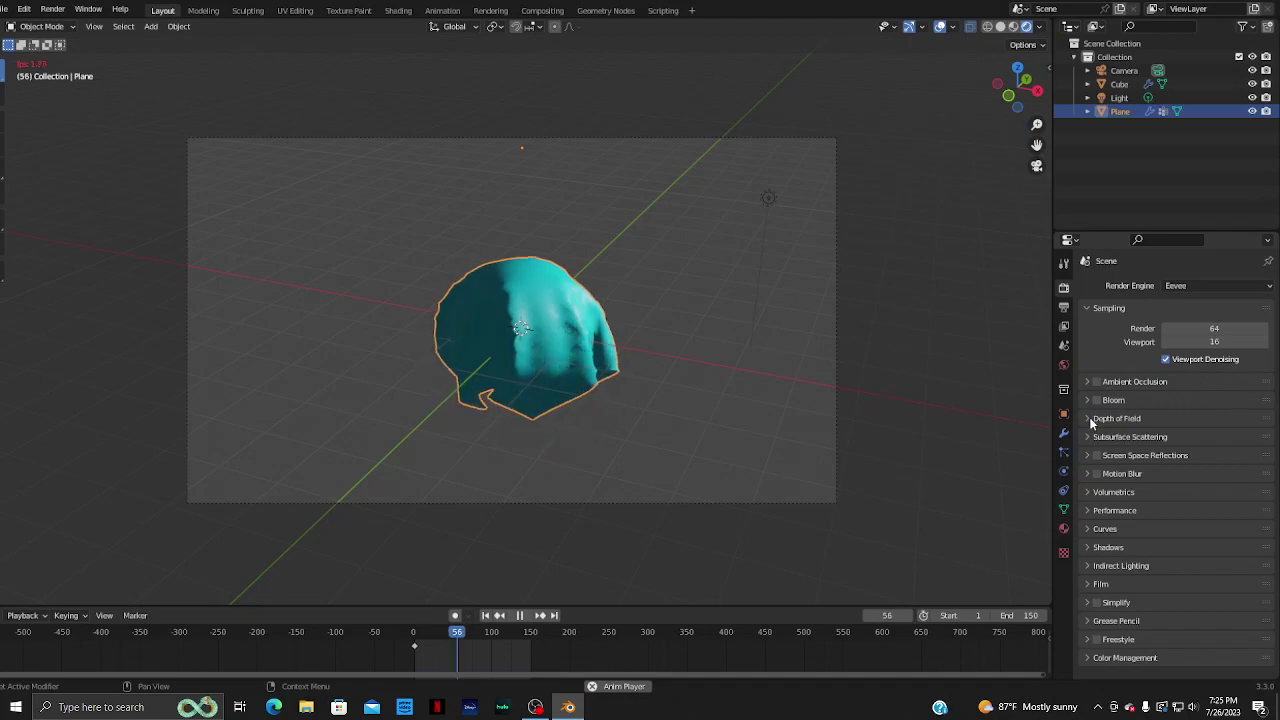
left_click(1097, 603)
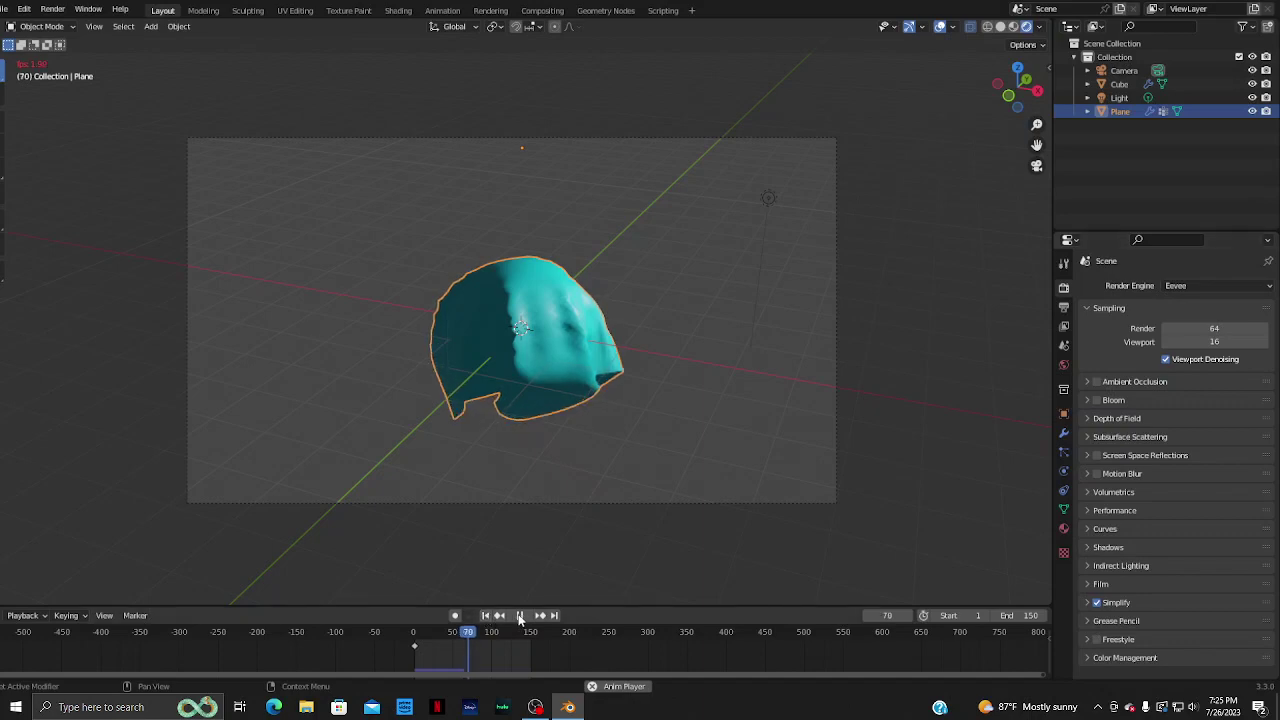
left_click(520, 616)
left_click(486, 616)
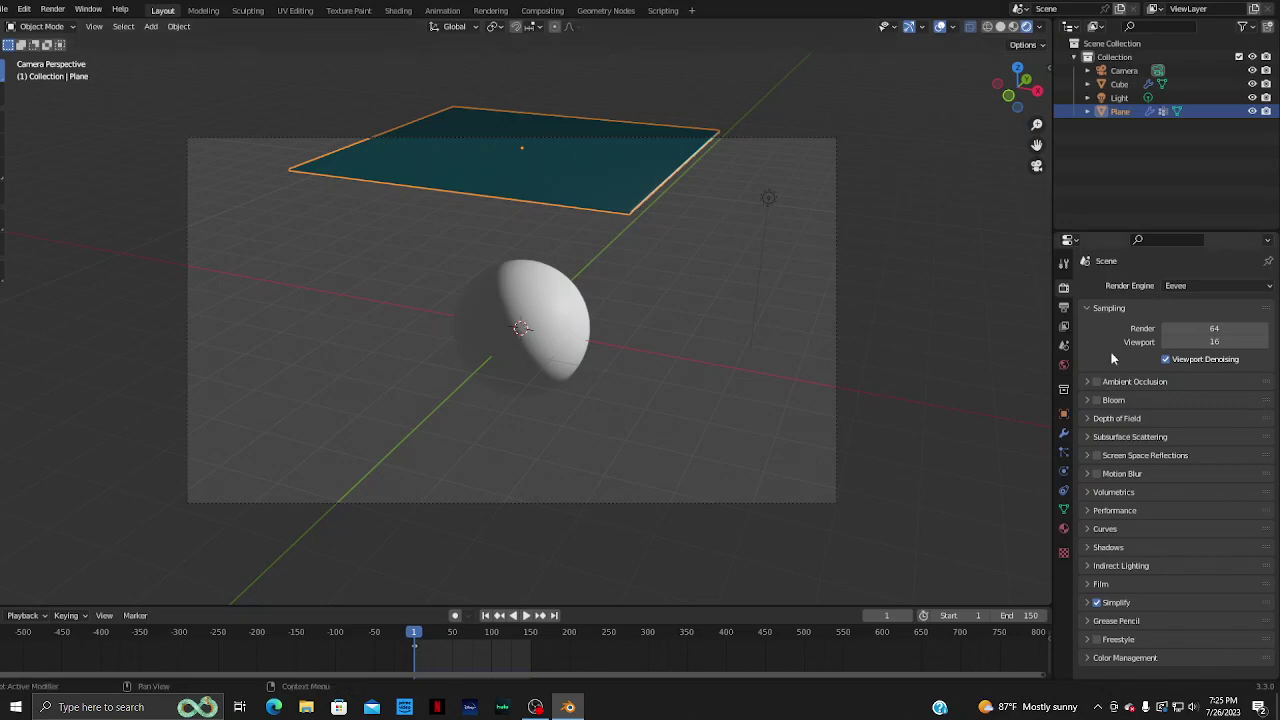
- Raise the output render height above 1080 px and adjust the viewport angle
left_click(1064, 307)
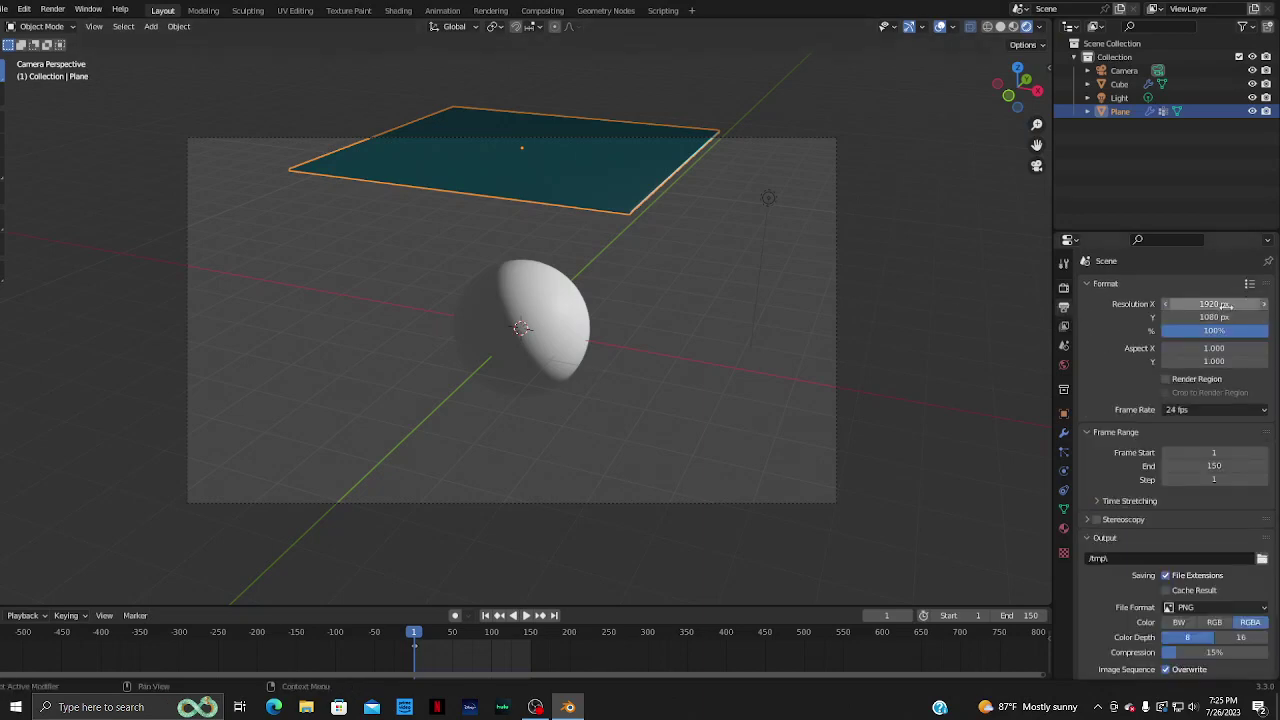
left_click_drag(1214, 317, 1262, 317)
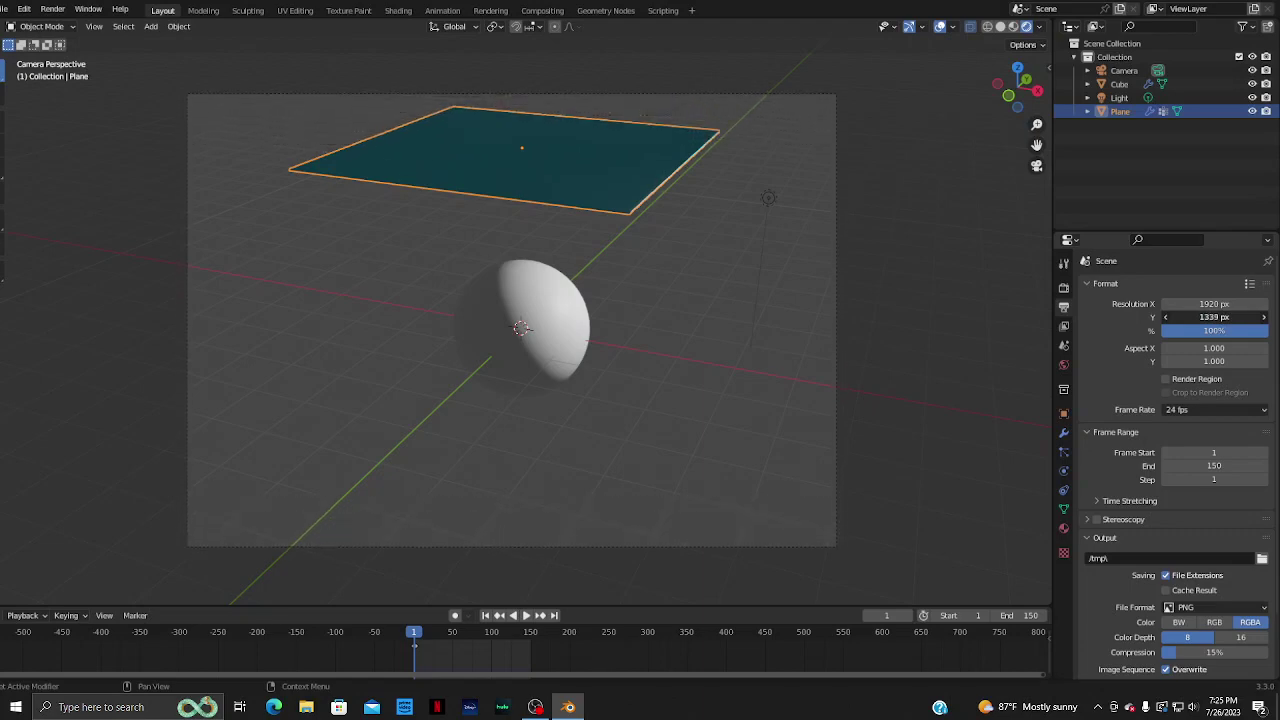
key("shift+grave")
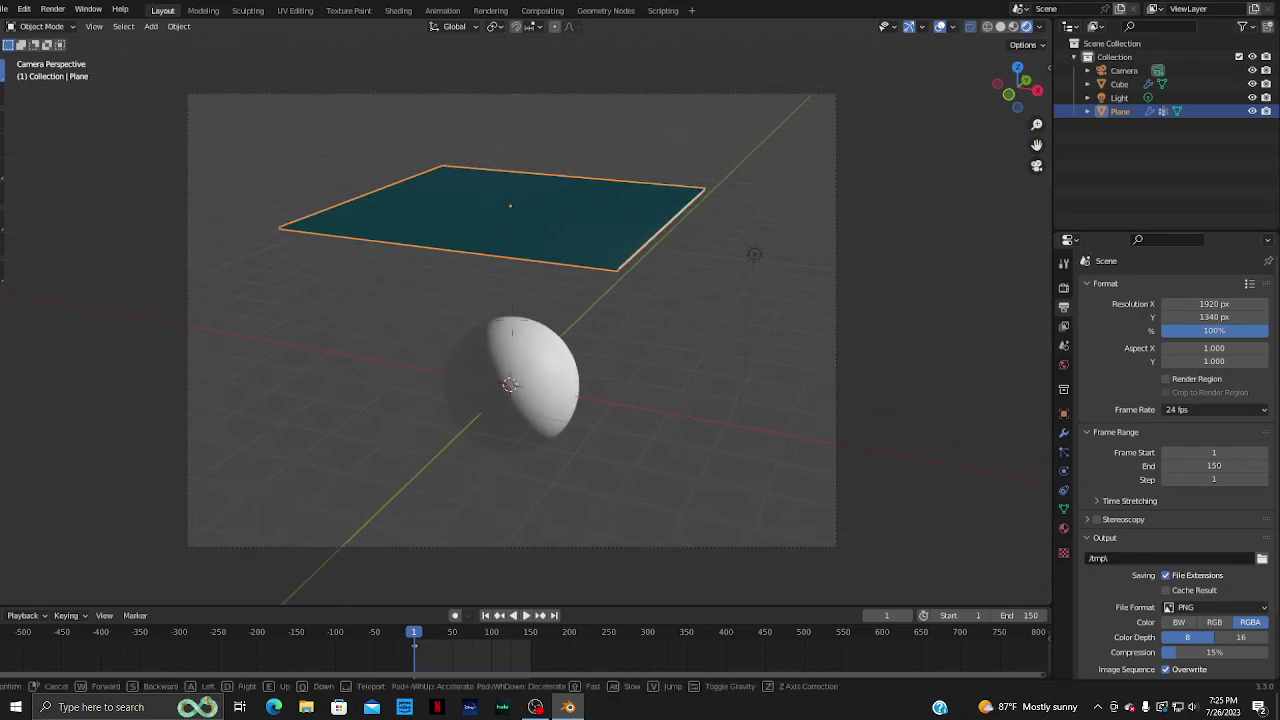
left_click(544, 374)
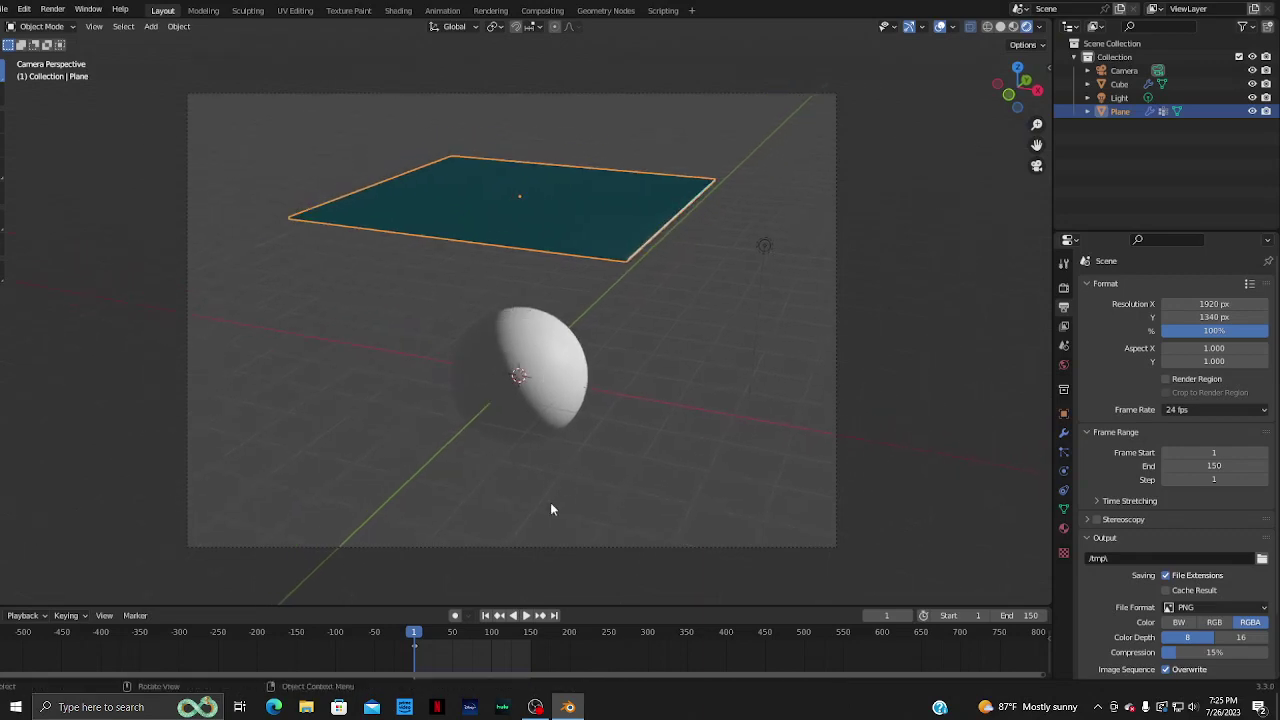
- Replay the cloth animation, then stop it and rewind to frame 1
left_click(526, 615)
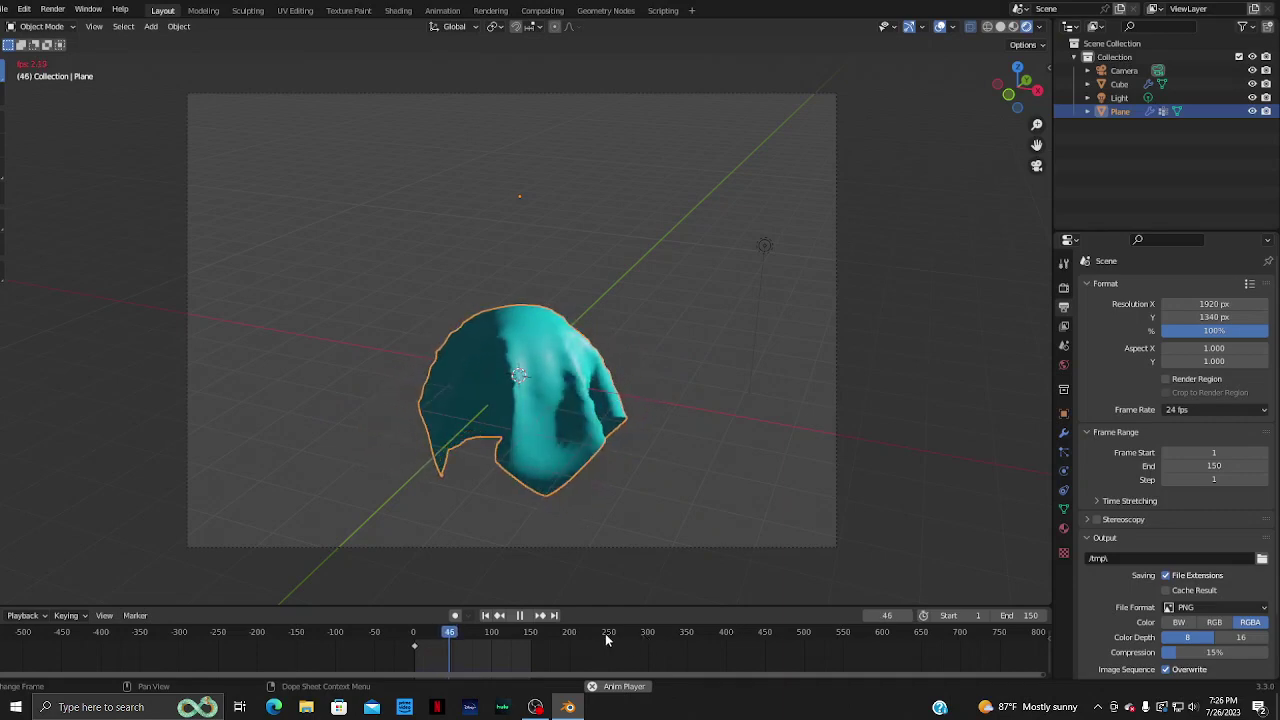
left_click(522, 617)
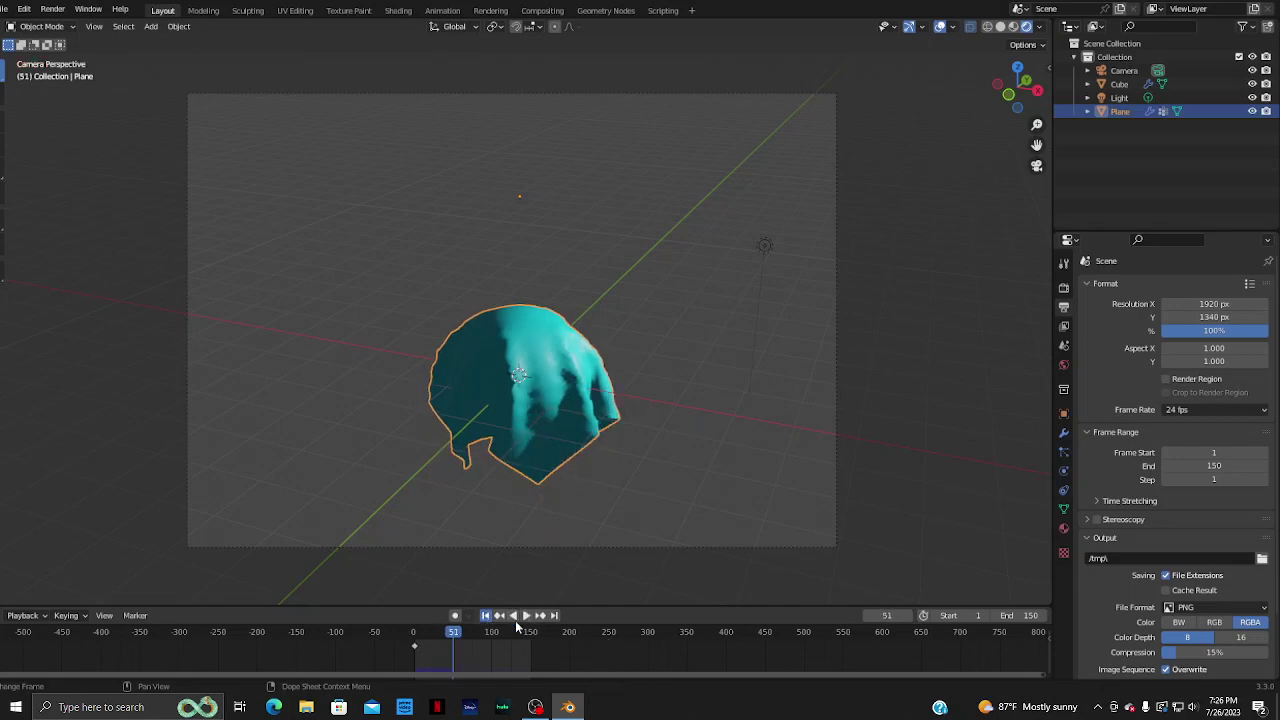
left_click(485, 615)
scroll(1200, 580, "down", 2)
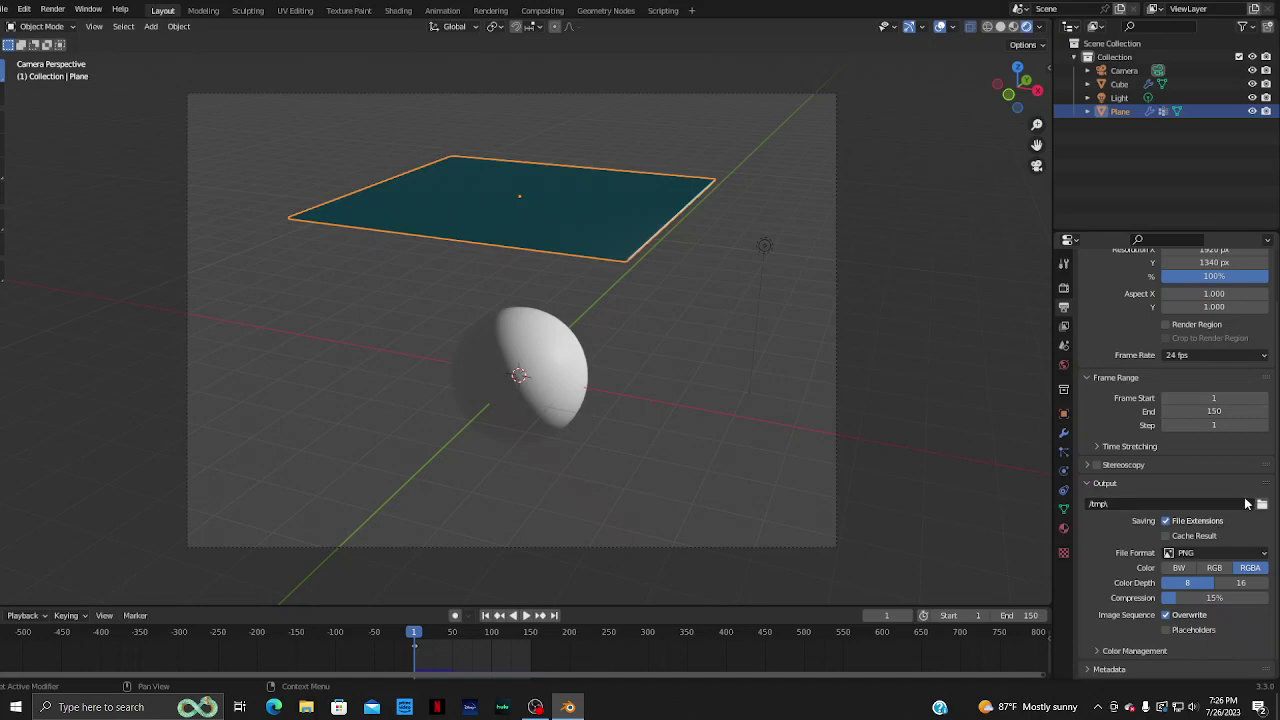
- Set the output file format to FFmpeg Video and choose Videos\Animation as the output path
scroll(1247, 503, "down", 1)
left_click(1240, 537)
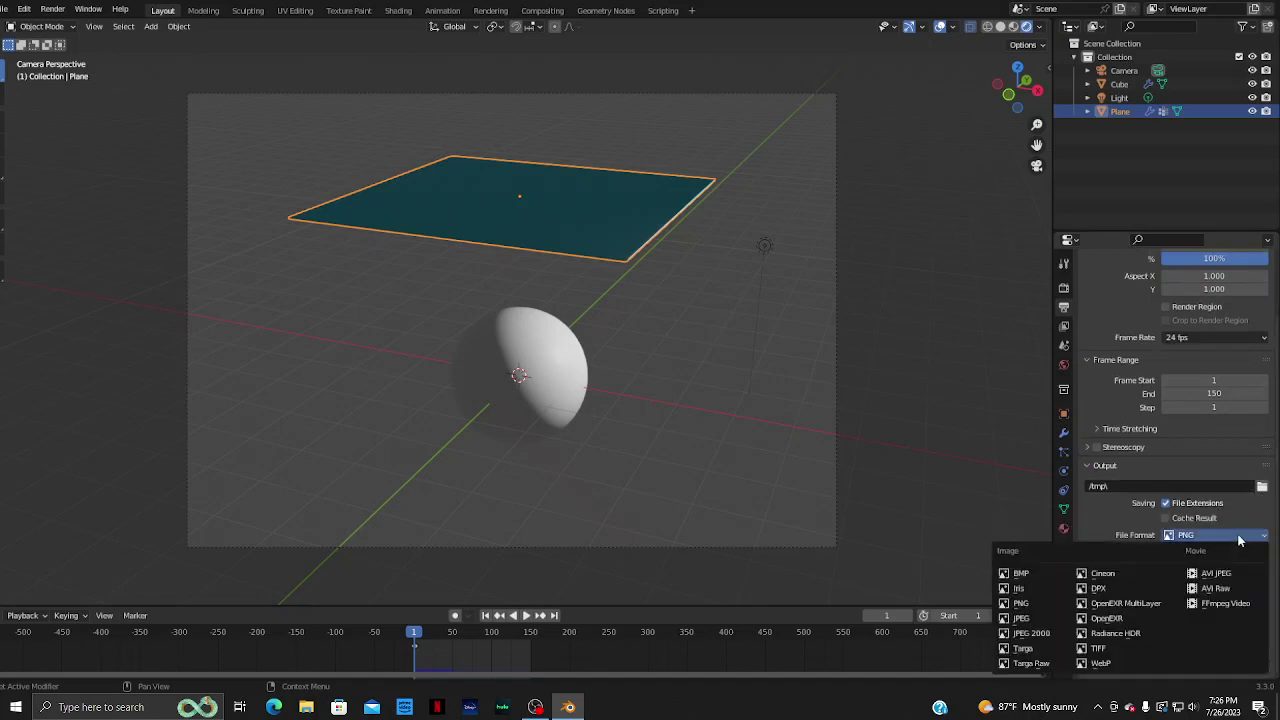
left_click(1209, 604)
scroll(1209, 605, "up", 1)
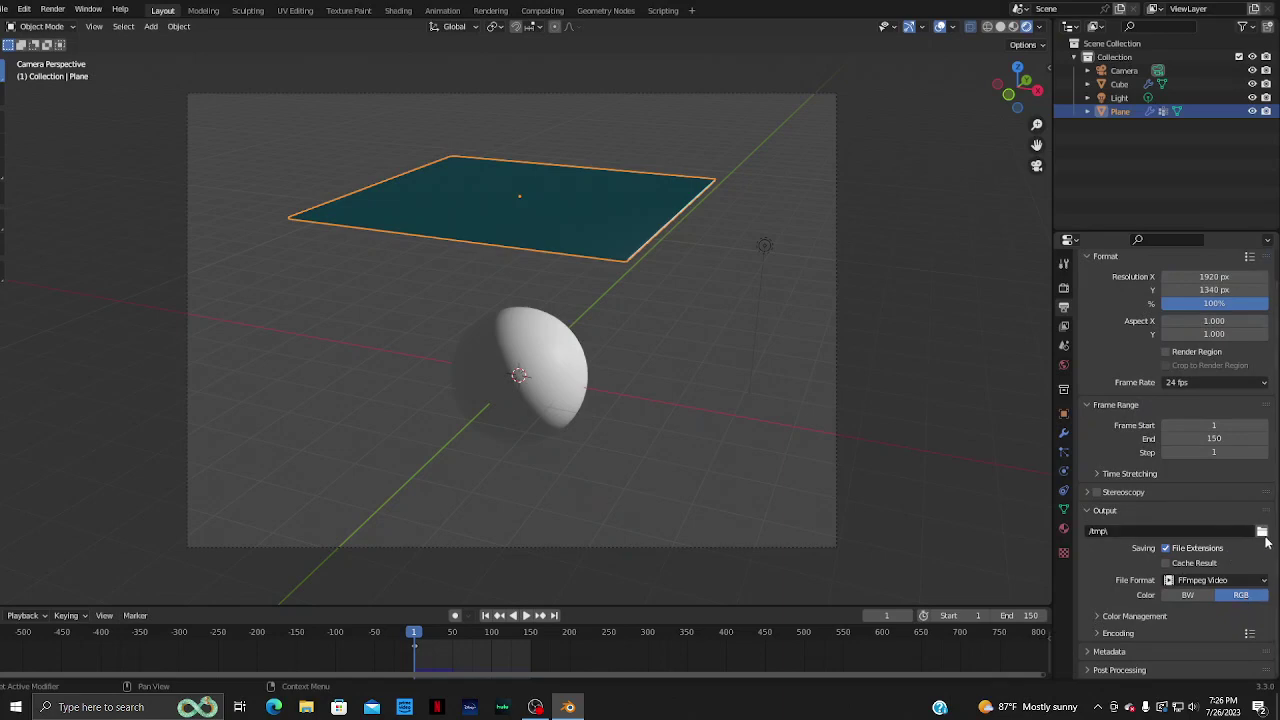
left_click(1262, 533)
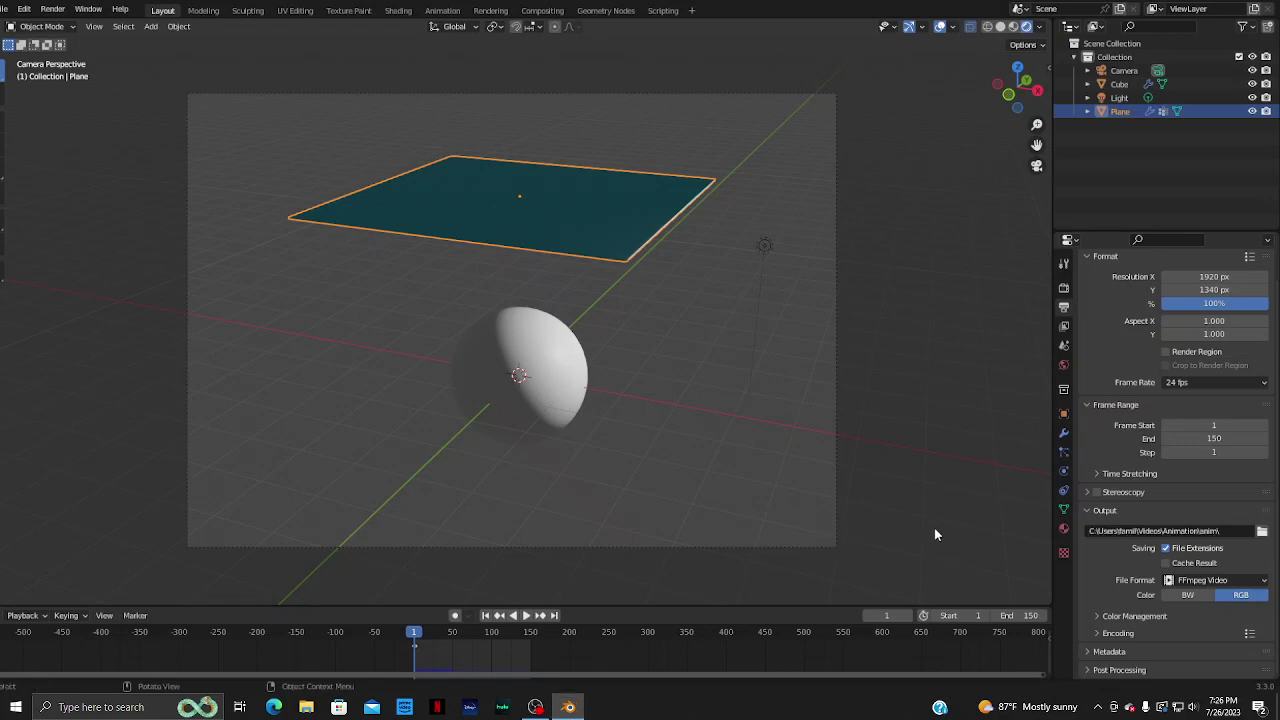
- Run Render Animation from the Render menu to render all 150 cloth frames to video
key("space")
left_click(48, 27)
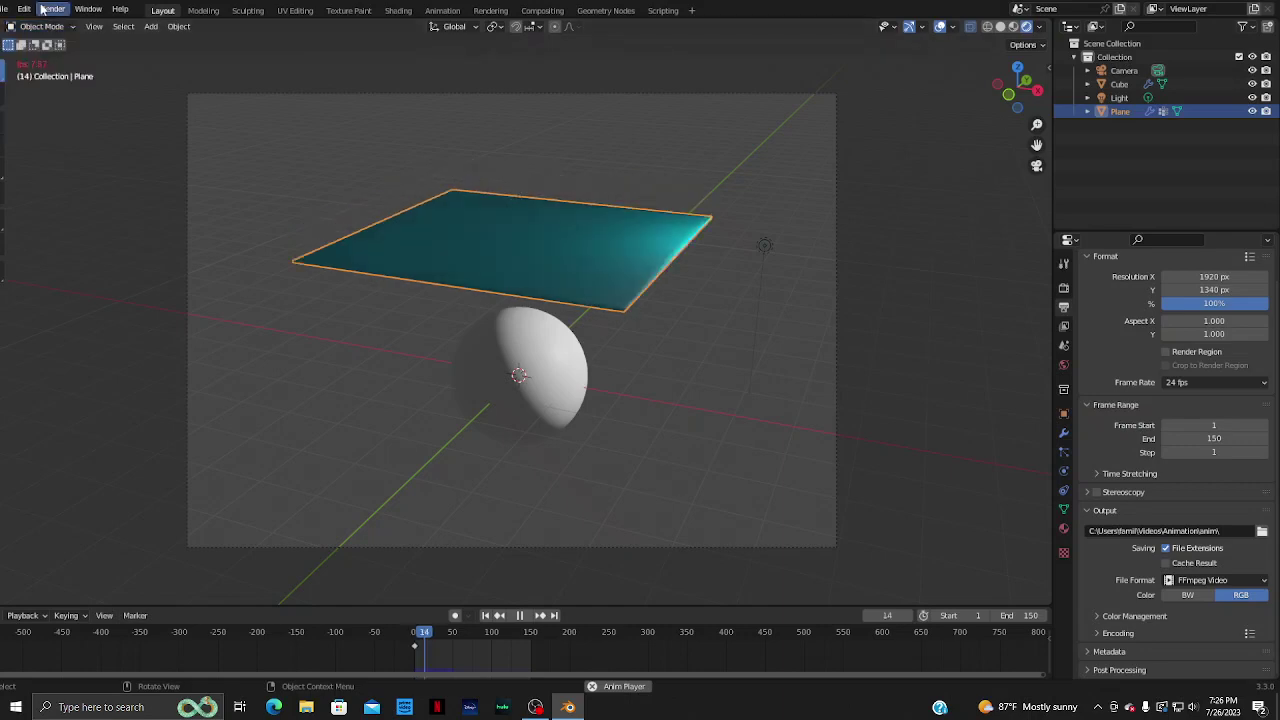
left_click(47, 10)
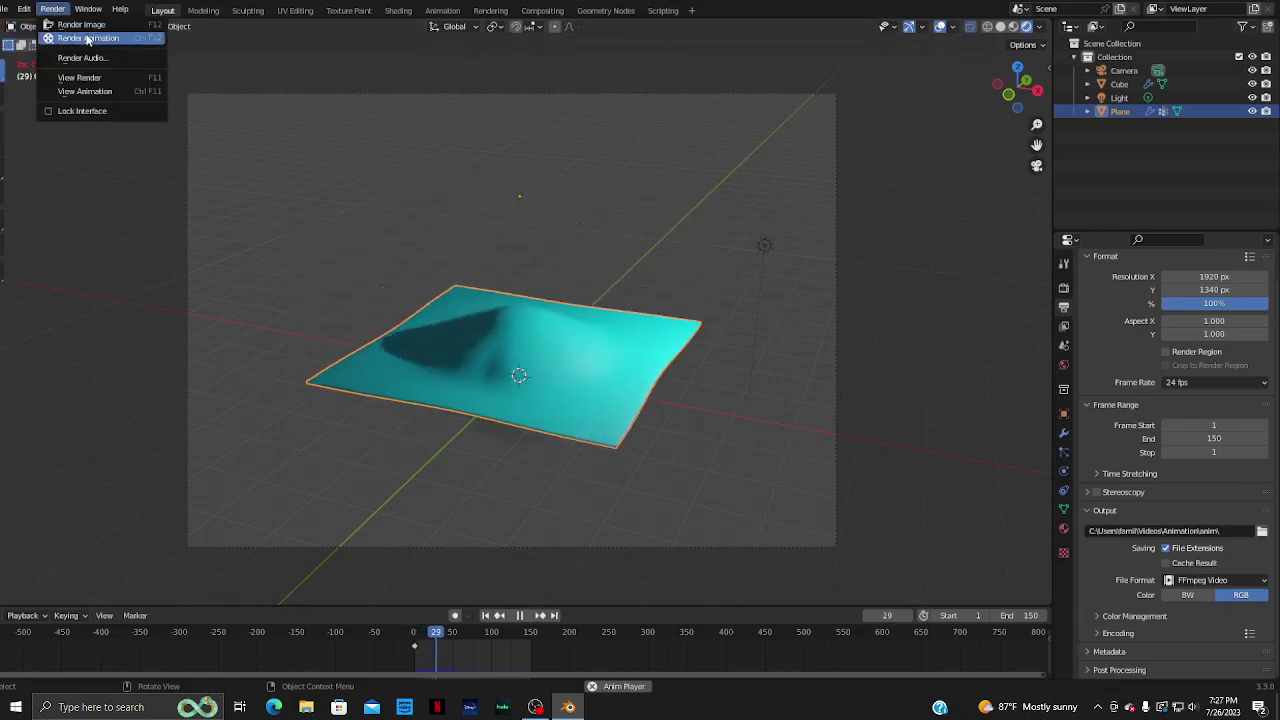
left_click(87, 38)
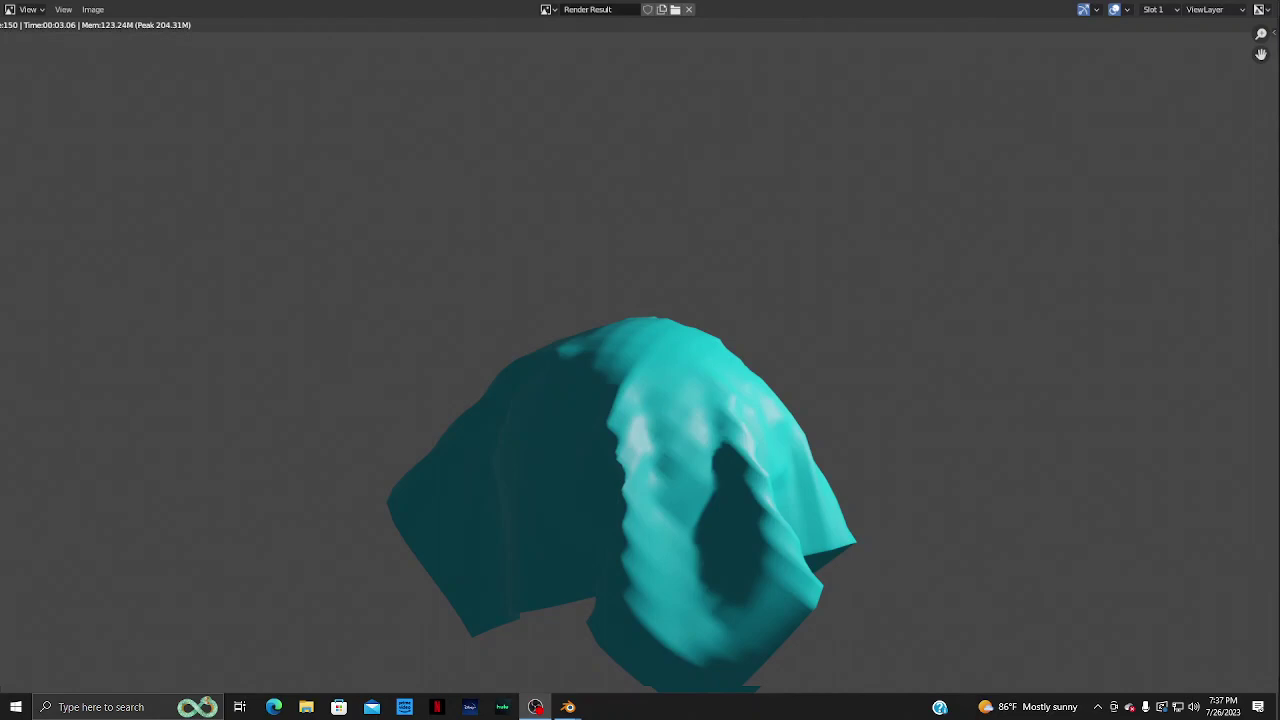
- Minimize OBS and both Blender windows to reach the desktop
left_click(536, 707)
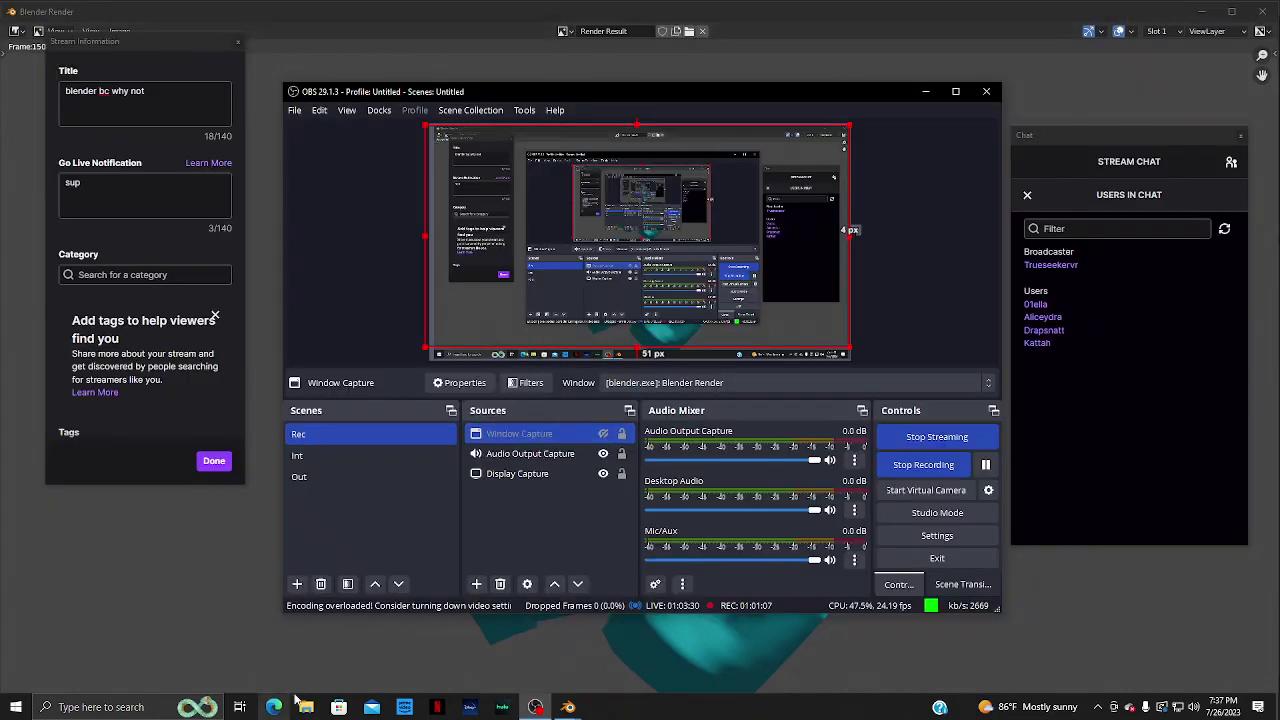
left_click(927, 91)
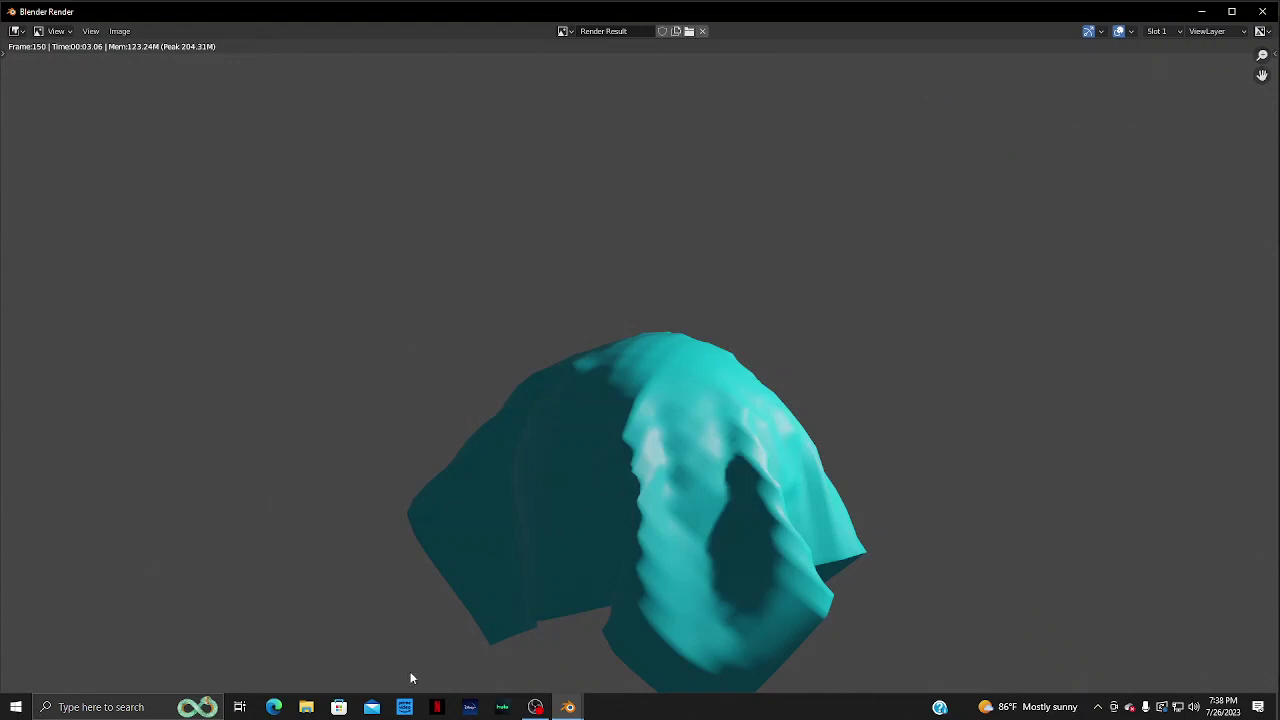
left_click(1201, 11)
left_click(1201, 11)
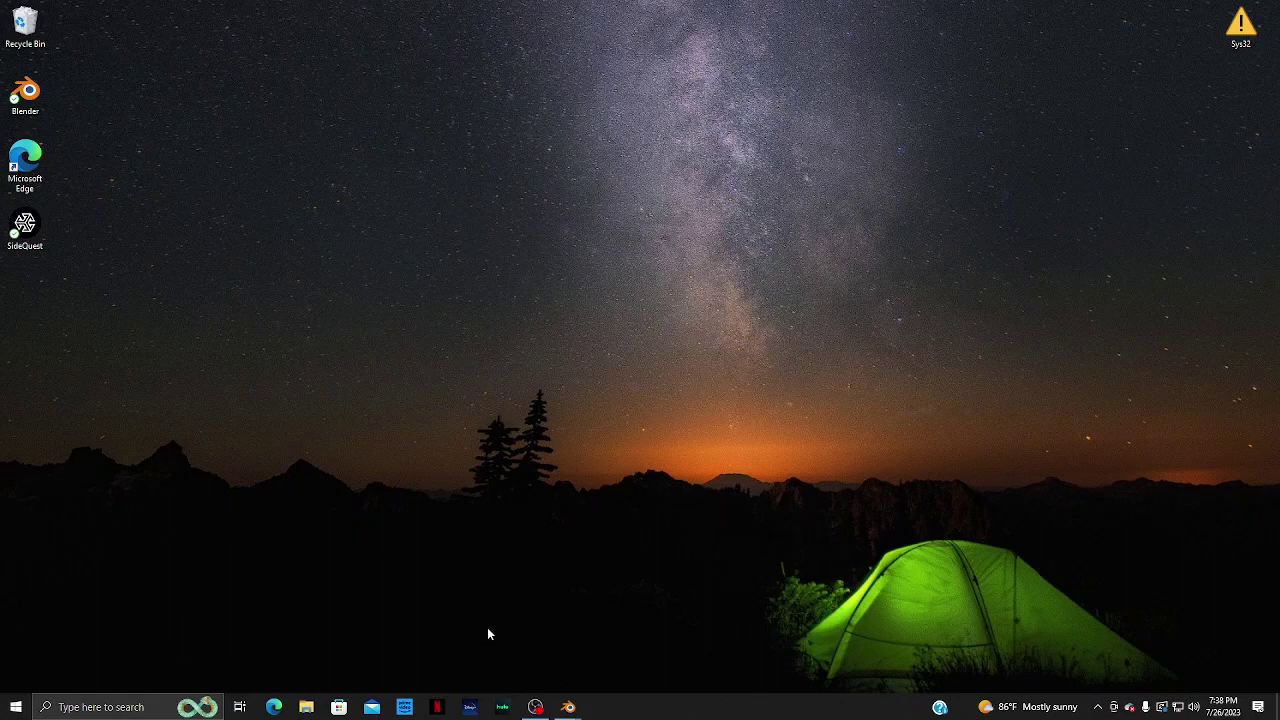
- In File Explorer, open 0001-0150.mkv from Videos\Animation\anim
left_click(306, 707)
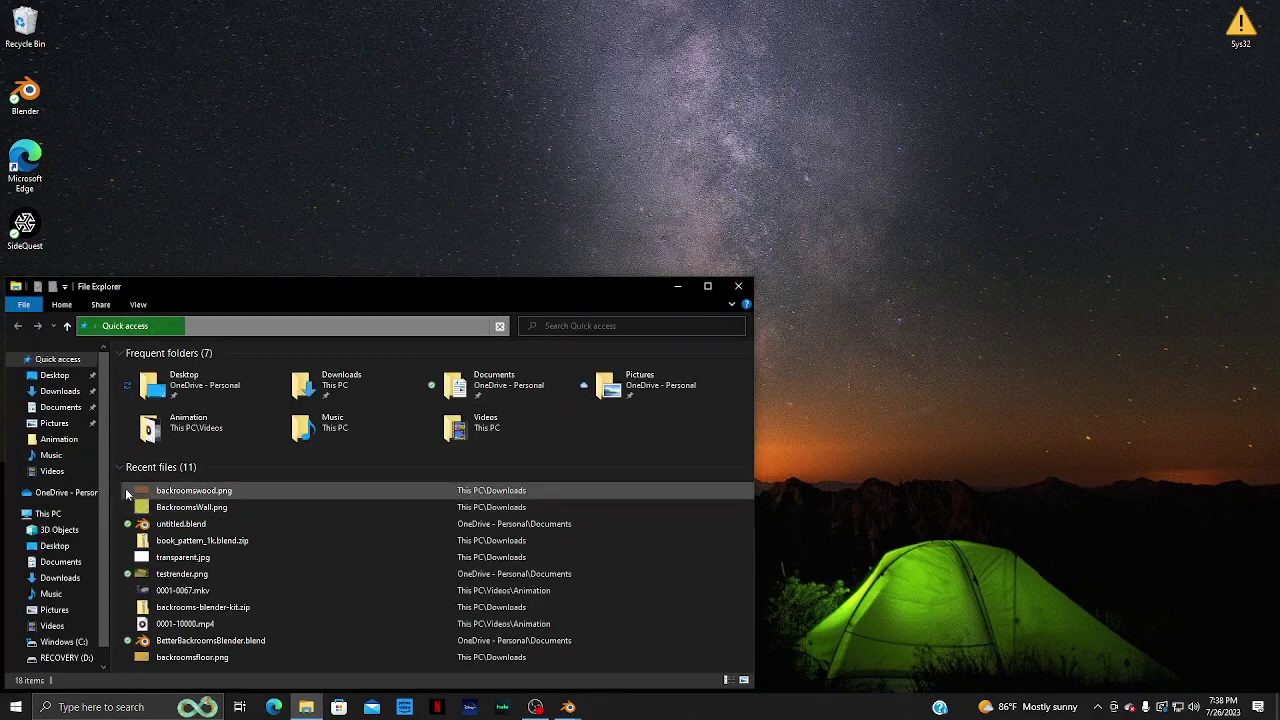
left_click(58, 439)
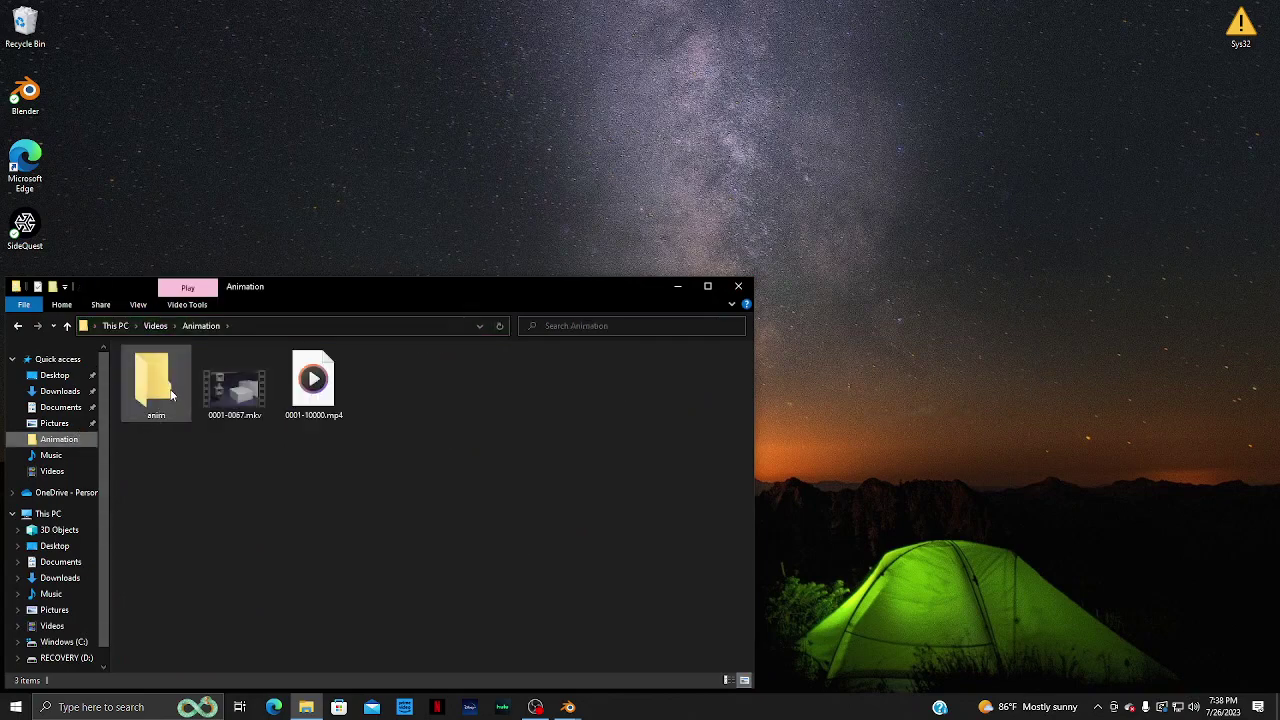
double_click(158, 395)
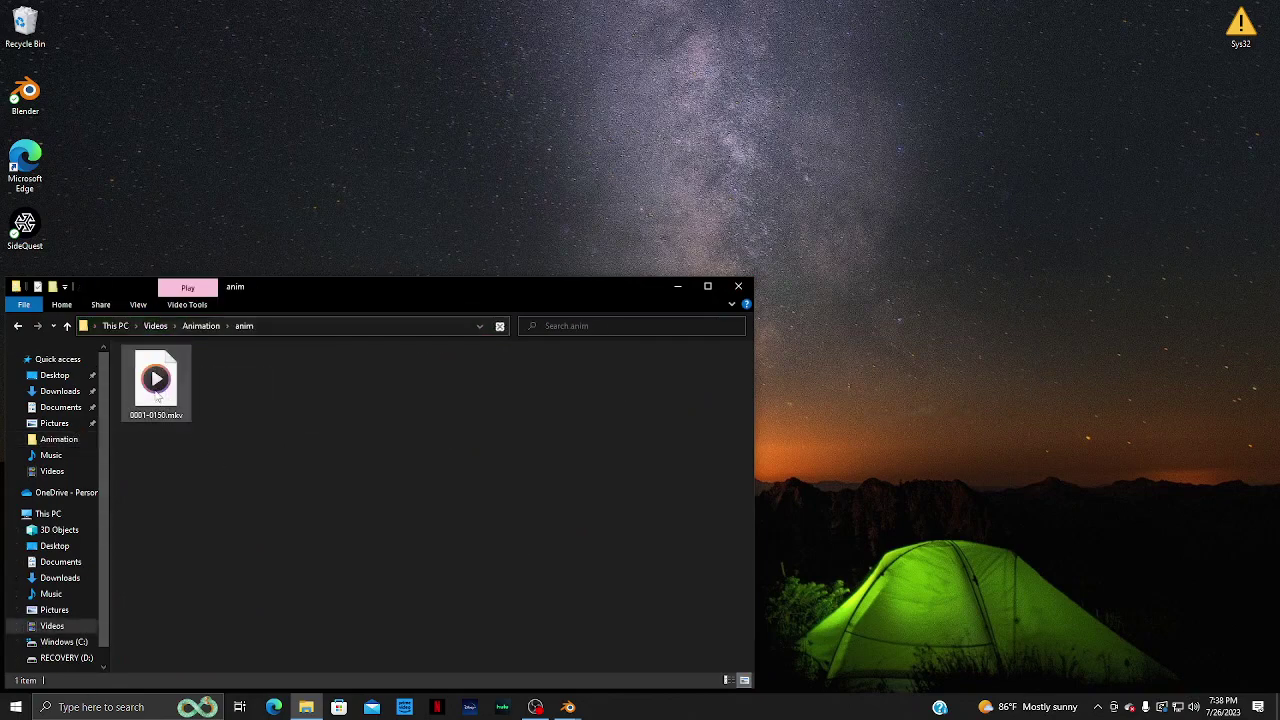
double_click(165, 400)
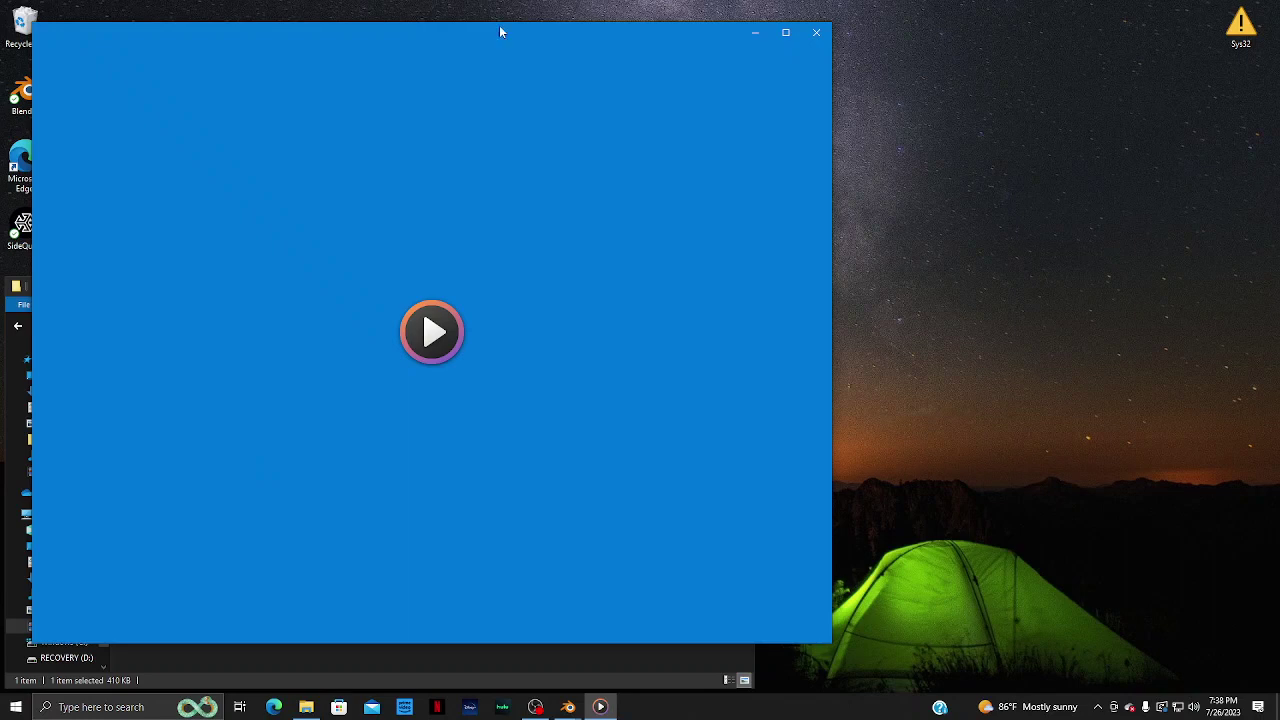
- Maximize Media Player, replay the 0001-0150 cloth video with Repeat on, then return to Blender
left_click_drag(499, 27, 691, 46)
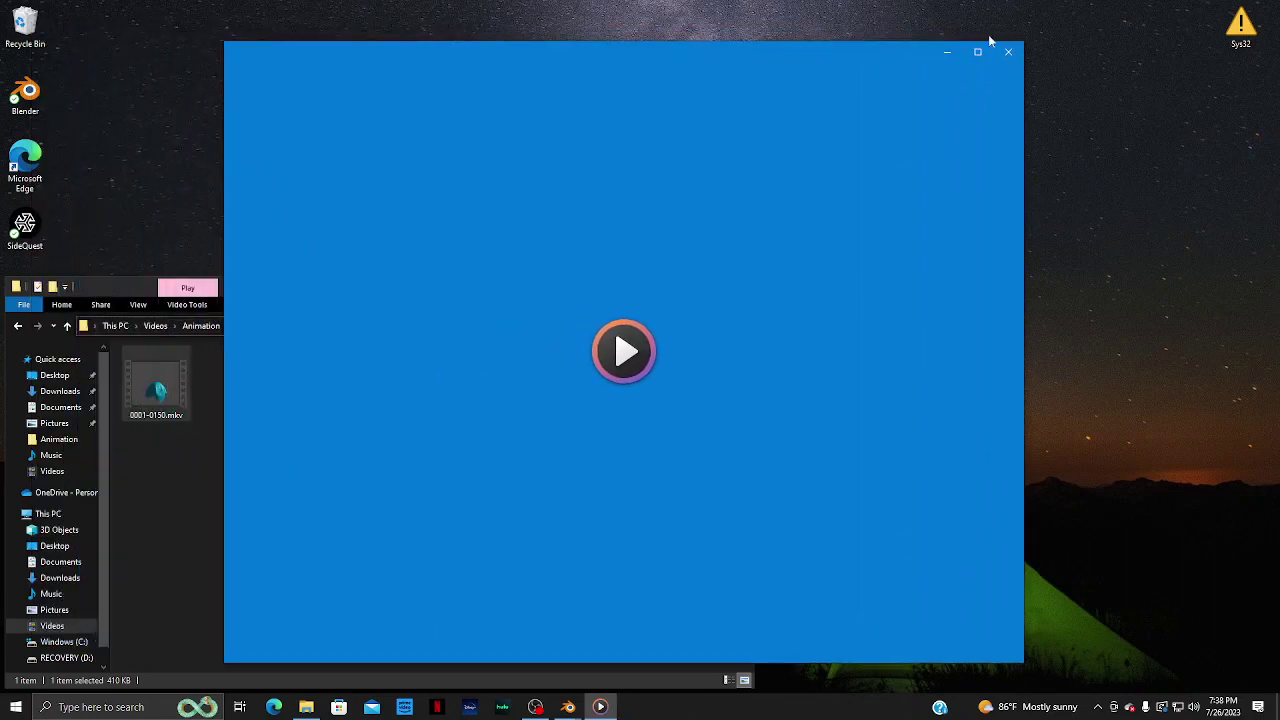
left_click(977, 51)
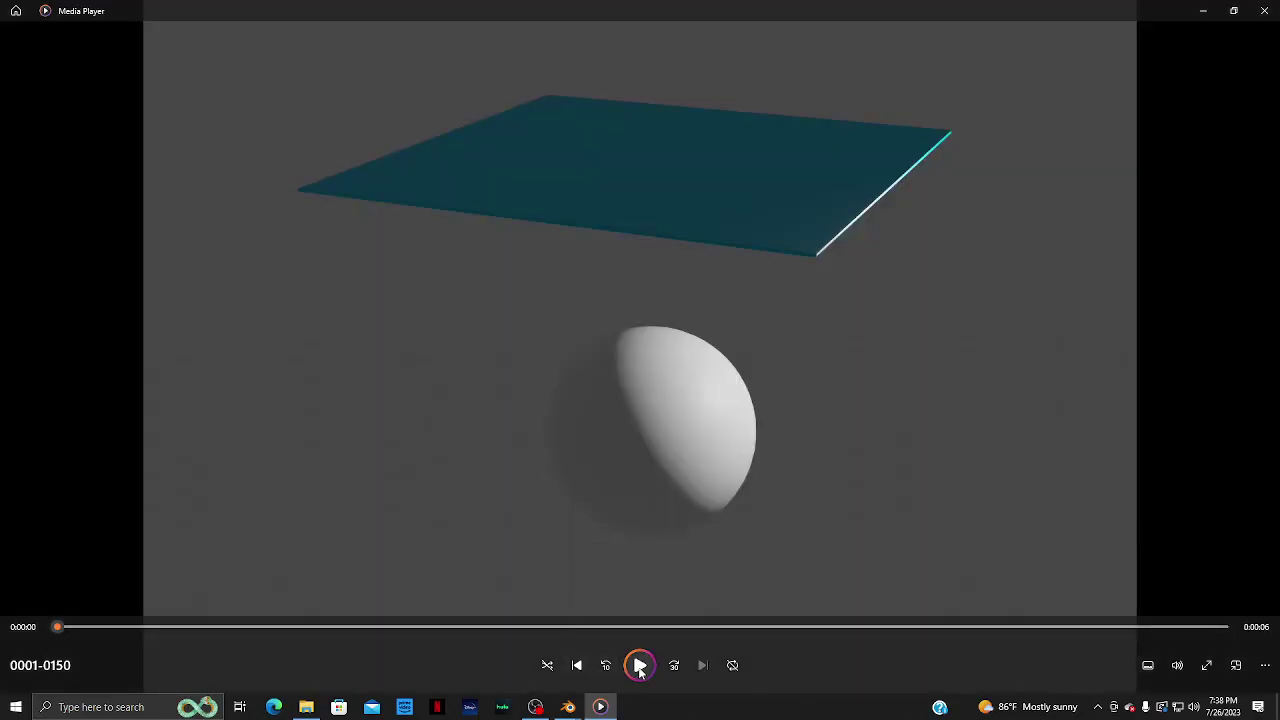
left_click(640, 666)
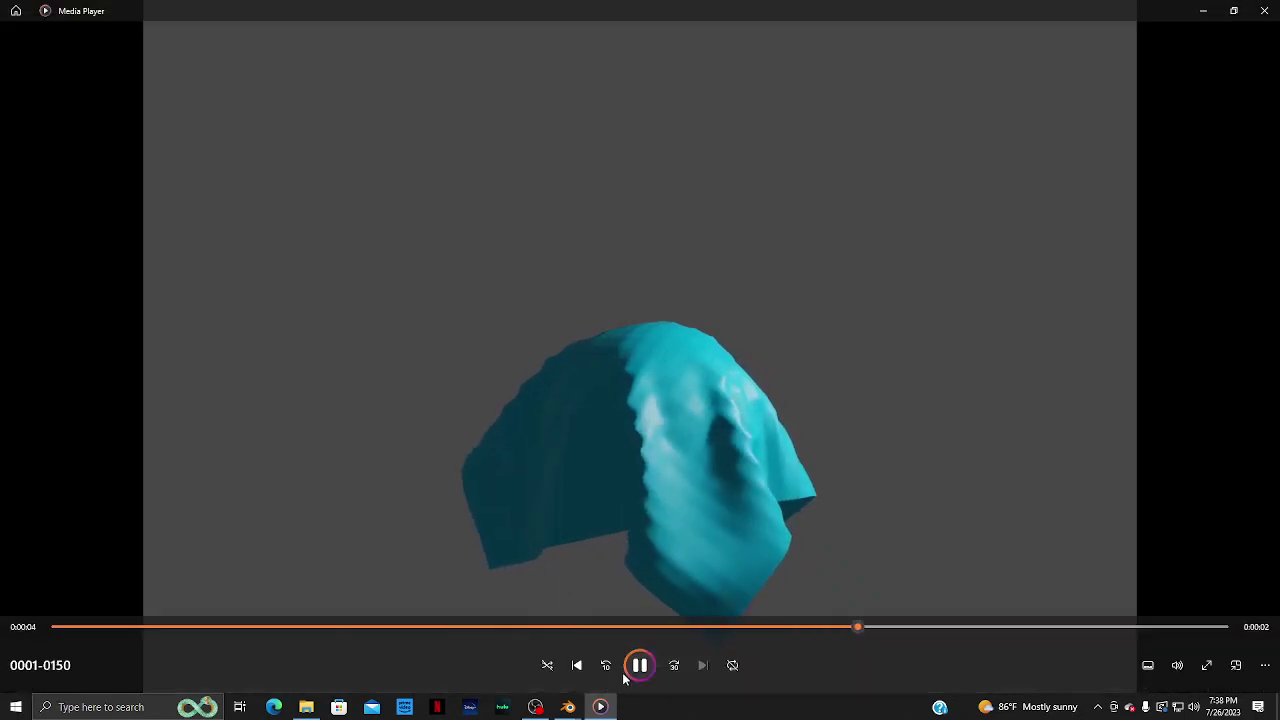
left_click(732, 665)
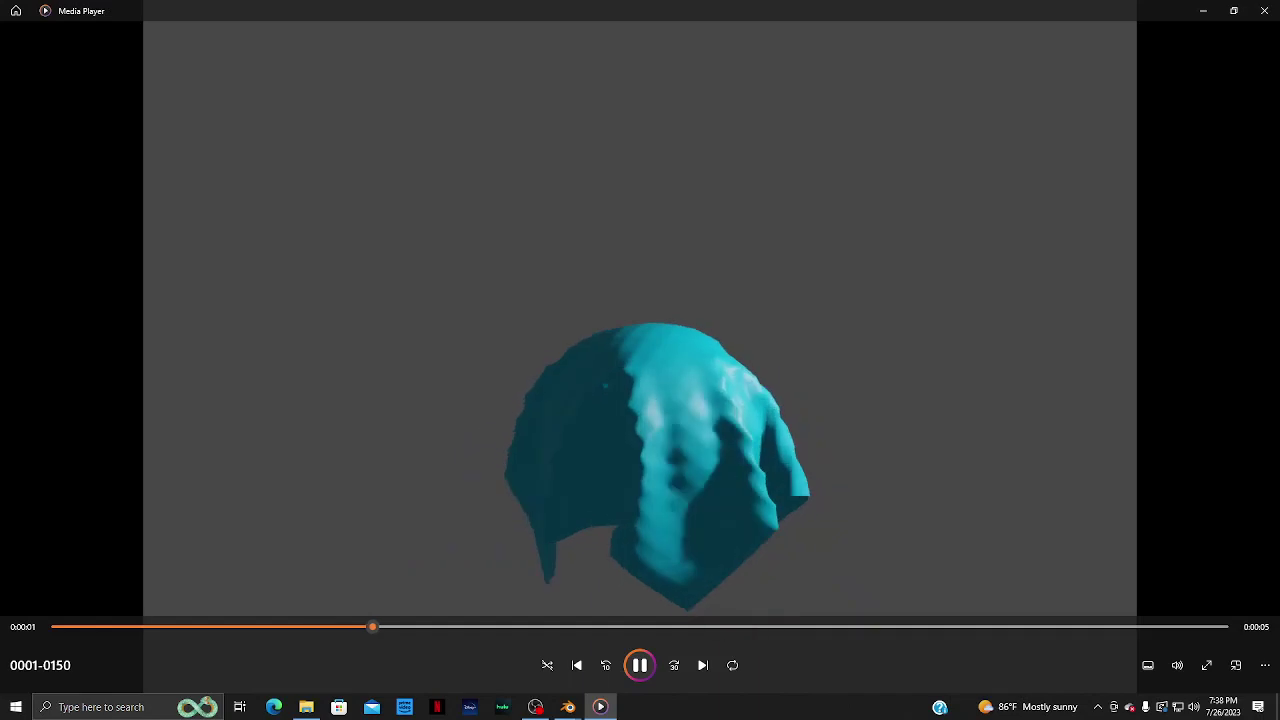
left_click(536, 708)
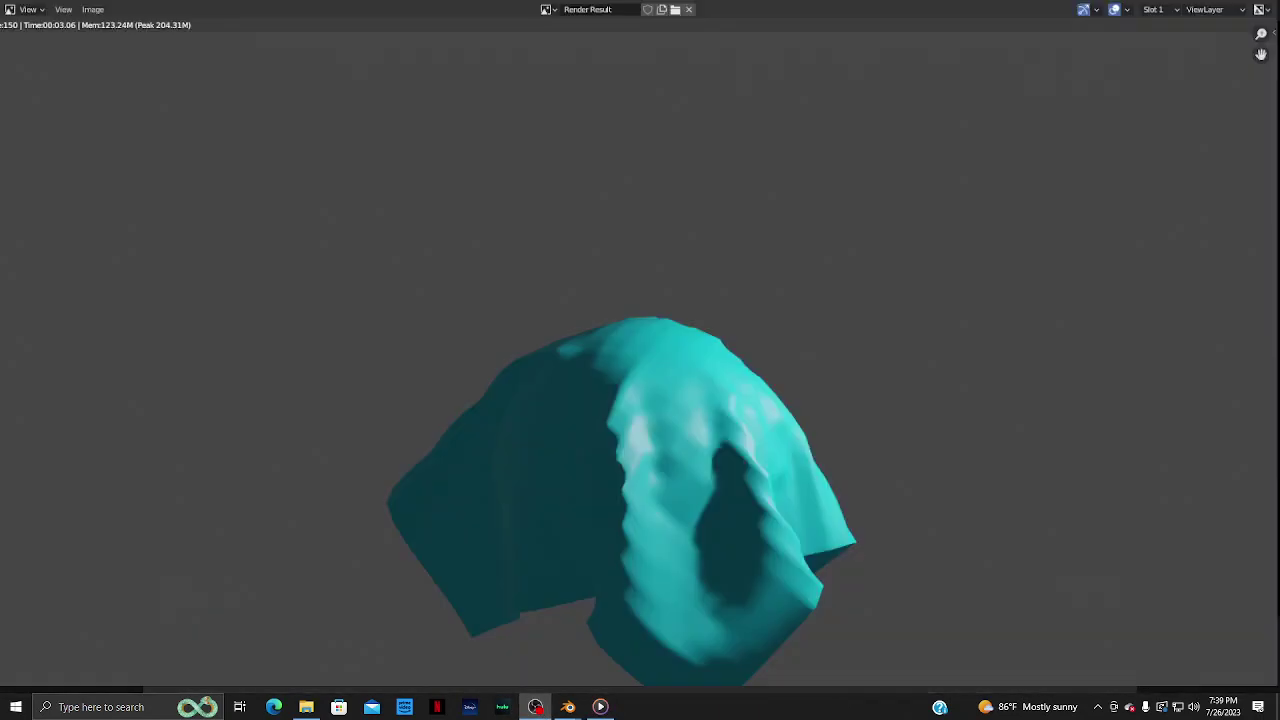